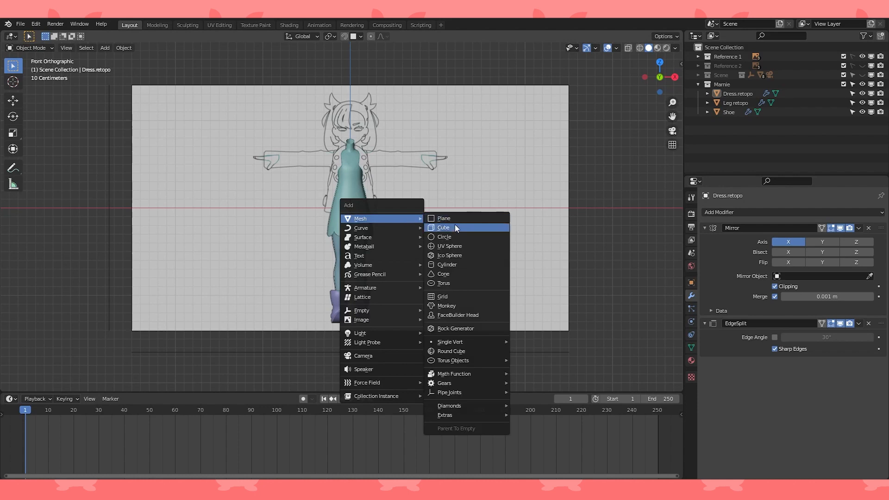
- Give the new cube a Subdivision Surface modifier with Optimal Display off, and edit it in wireframe with face selection
{"action": "left_click", "coordinate": [737, 212]}
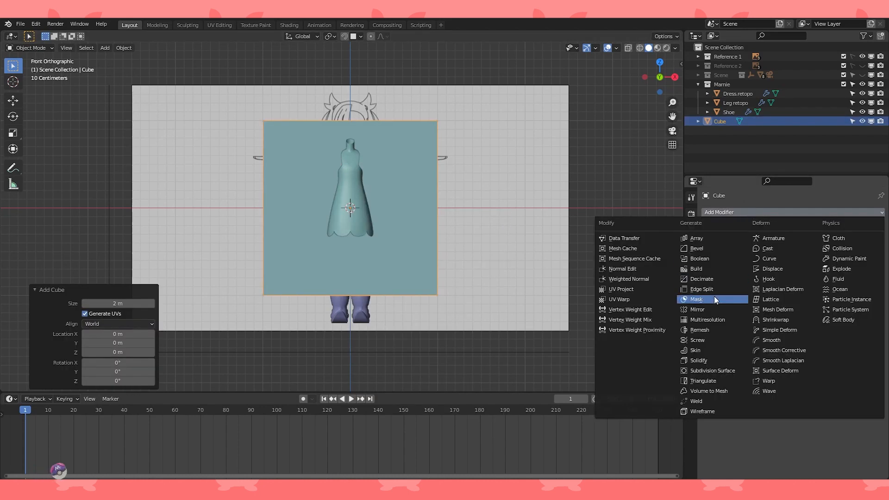
{"action": "left_click", "coordinate": [706, 370]}
{"action": "key", "text": "Tab"}
{"action": "key", "text": "shift+z"}
{"action": "left_click", "coordinate": [79, 48]}
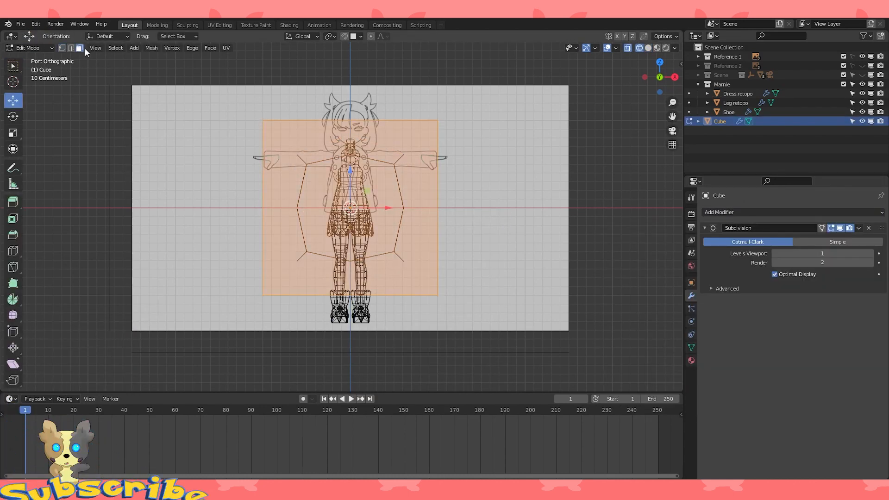
{"action": "left_click", "coordinate": [774, 274]}
- Delete the bottom face of the cube
{"action": "middle_click_drag", "start_coordinate": [485, 216], "coordinate": [485, 235]}
{"action": "left_click", "coordinate": [485, 235]}
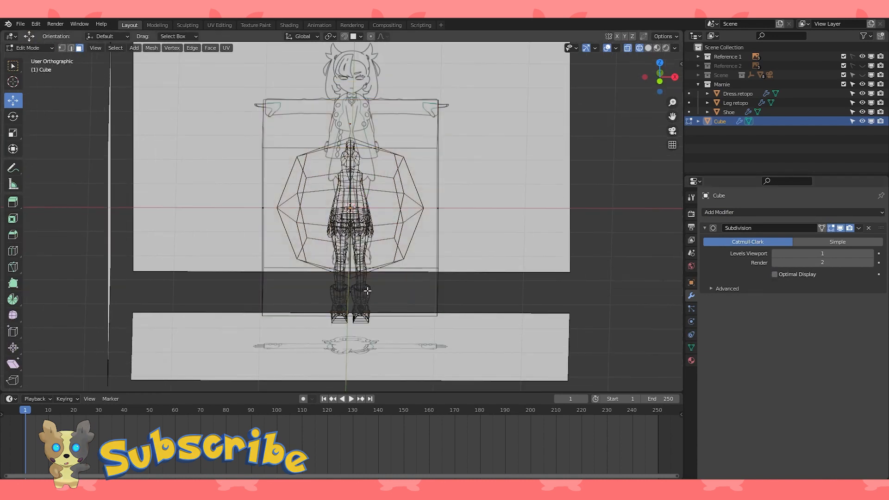
{"action": "left_click", "coordinate": [349, 292]}
{"action": "key", "text": "x"}
{"action": "left_click", "coordinate": [329, 313]}
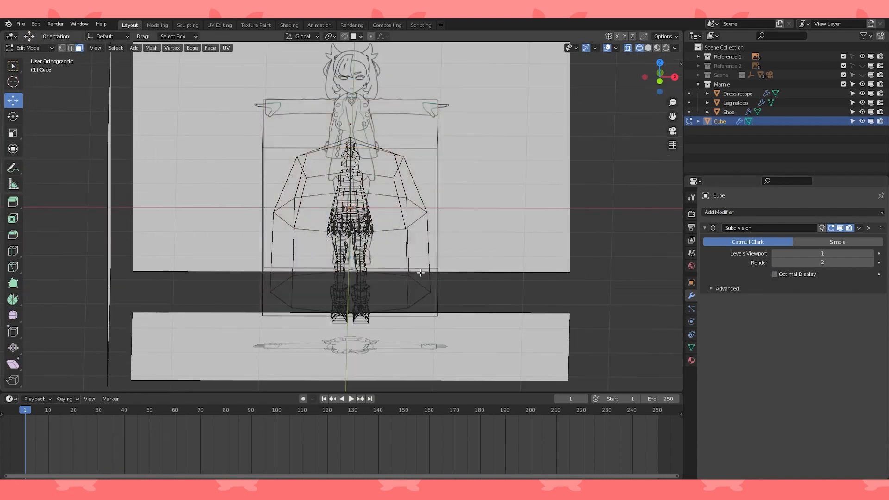
- Select the whole mesh in front view and hide the shoe, leg and dress objects
{"action": "key", "text": "a"}
{"action": "key", "text": "KP_1"}
{"action": "key", "text": "KP_Decimal"}
{"action": "left_click", "coordinate": [862, 112]}
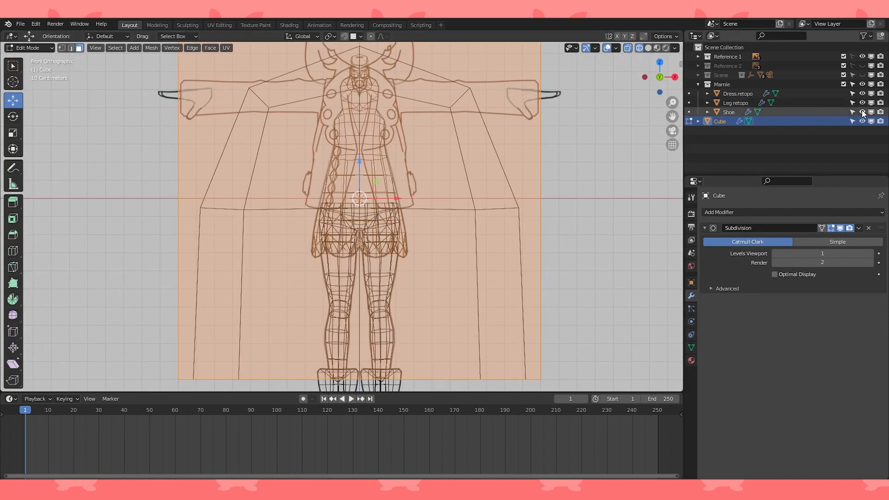
{"action": "left_click", "coordinate": [862, 103]}
{"action": "left_click", "coordinate": [861, 93]}
- Scale the whole cube mesh to about 0.298 to match the jacket's hem width
{"action": "key", "text": "s"}
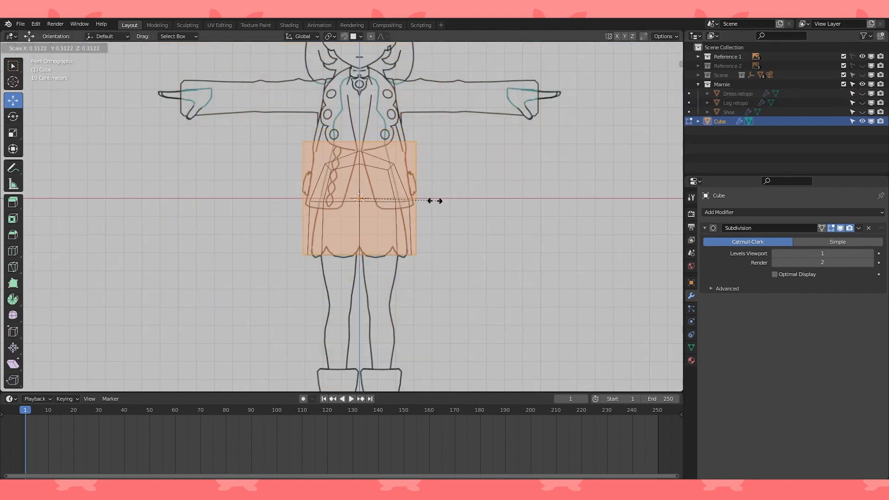
{"action": "left_click", "coordinate": [442, 201]}
{"action": "scroll", "coordinate": [435, 249], "scroll_direction": "up", "scroll_amount": 3}
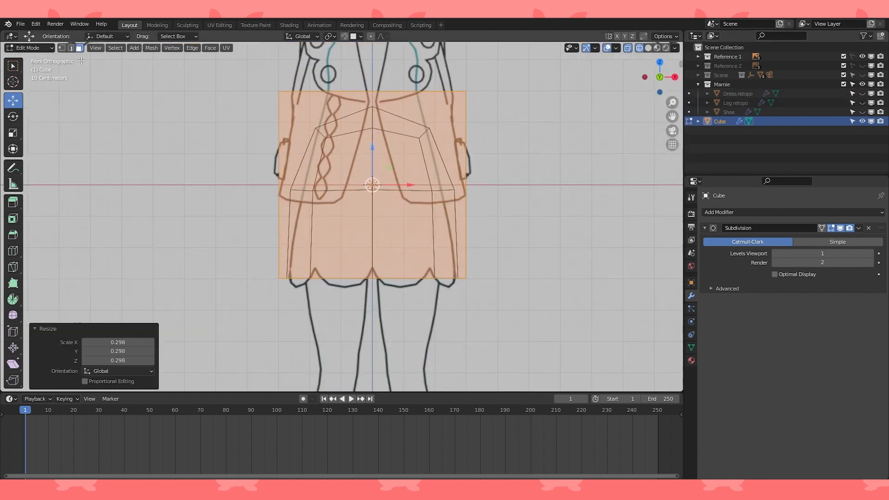
- Raise the cube's bottom vertices about 0.25 m along Z to the jacket hem
{"action": "left_click", "coordinate": [63, 48]}
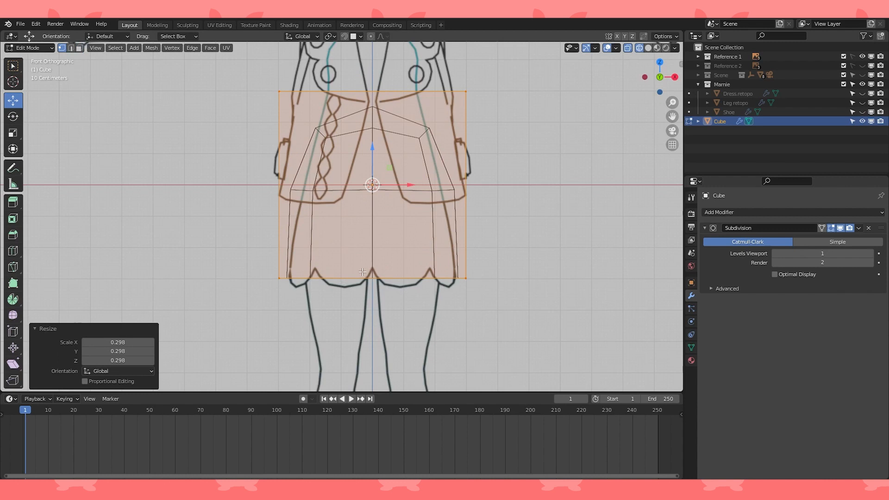
{"action": "left_click", "coordinate": [393, 273], "text": "alt"}
{"action": "key", "text": "g"}
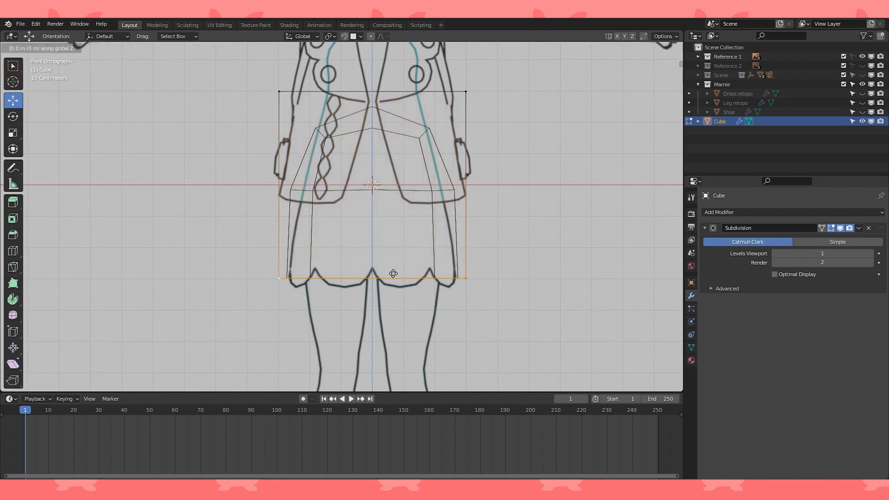
{"action": "left_click", "coordinate": [403, 196]}
- Narrow the whole mesh along Y to fit the jacket in the side reference
{"action": "scroll", "coordinate": [483, 230], "scroll_direction": "down", "scroll_amount": 1}
{"action": "key", "text": "KP_3"}
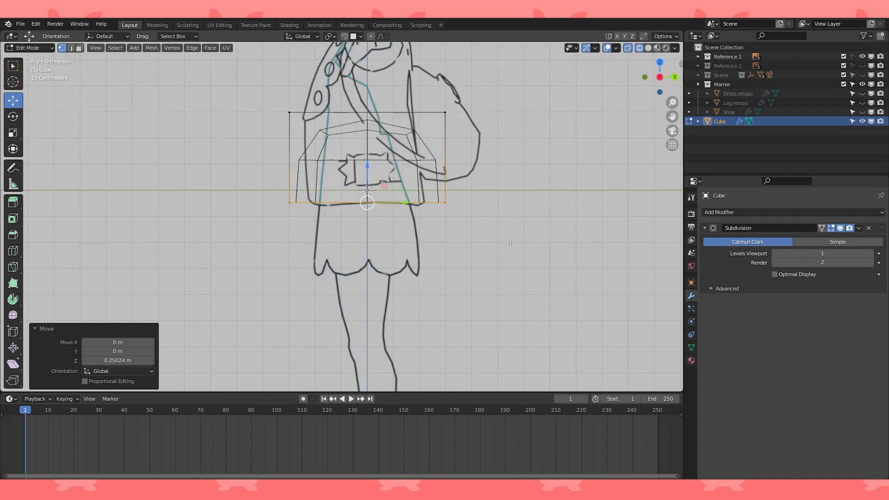
{"action": "key", "text": "a"}
{"action": "key", "text": "s"}
{"action": "key", "text": "y"}
{"action": "left_click", "coordinate": [509, 160]}
- Raise the mesh's top vertices about 0.39 m along Z to the base of the neck
{"action": "key", "text": "alt+a"}
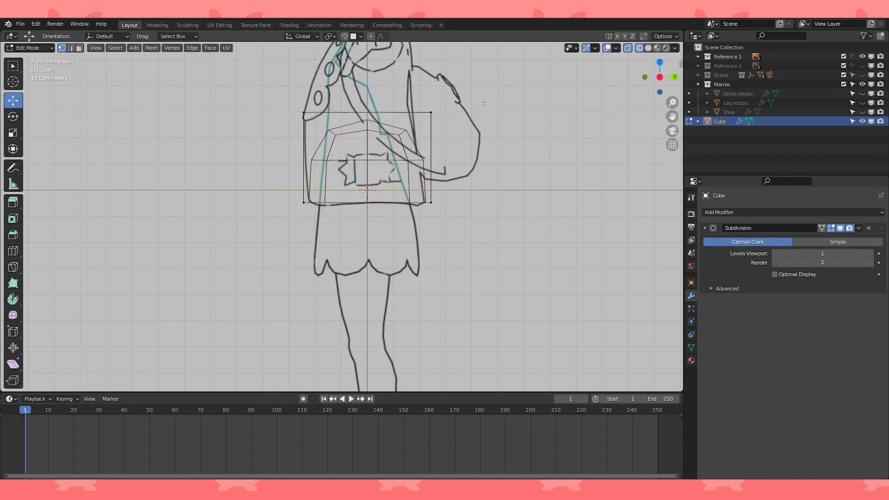
{"action": "middle_click_drag", "start_coordinate": [538, 174], "coordinate": [443, 257], "text": "shift"}
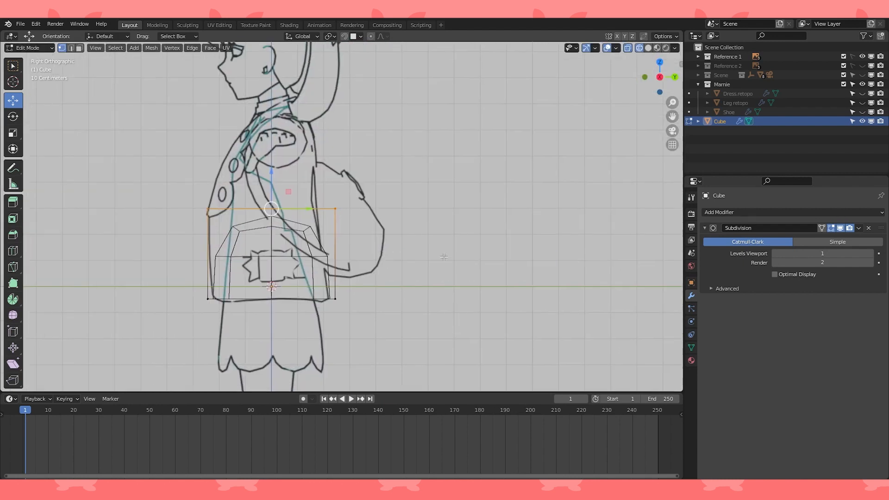
{"action": "key", "text": "g"}
{"action": "key", "text": "z"}
{"action": "left_click", "coordinate": [438, 73]}
- Scale the top vertices to about 0.702, then narrow them further along Y to neck width
{"action": "key", "text": "s"}
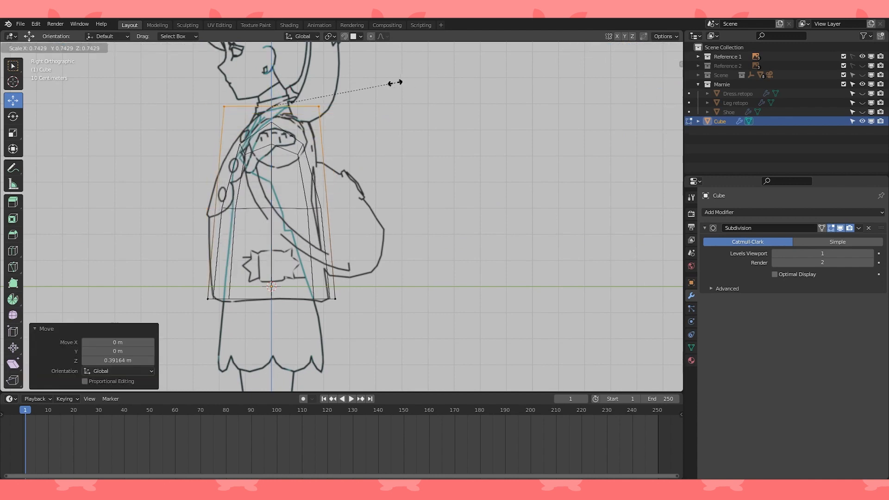
{"action": "left_click", "coordinate": [387, 83]}
{"action": "key", "text": "s"}
{"action": "key", "text": "y"}
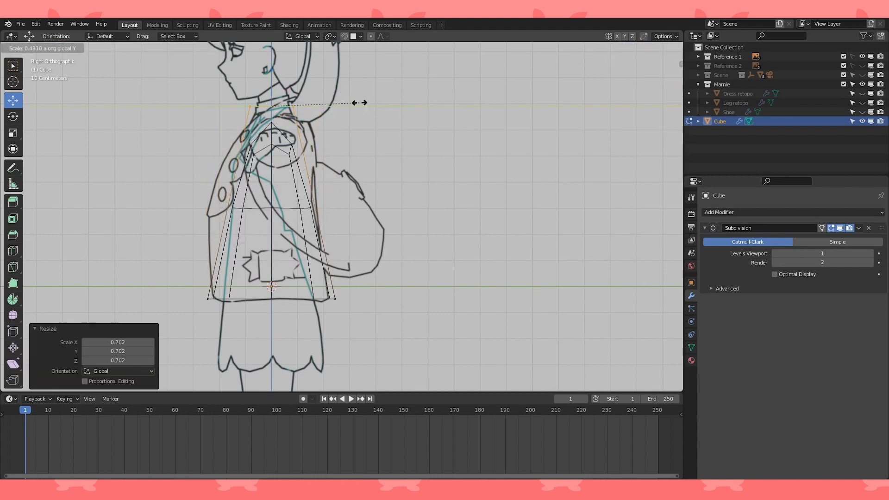
{"action": "left_click", "coordinate": [357, 103]}
- Move the top vertices about 0.107 m along Y toward the character's back
{"action": "scroll", "coordinate": [296, 87], "scroll_direction": "up", "scroll_amount": 1}
{"action": "middle_click_drag", "start_coordinate": [292, 85], "coordinate": [288, 134], "text": "shift"}
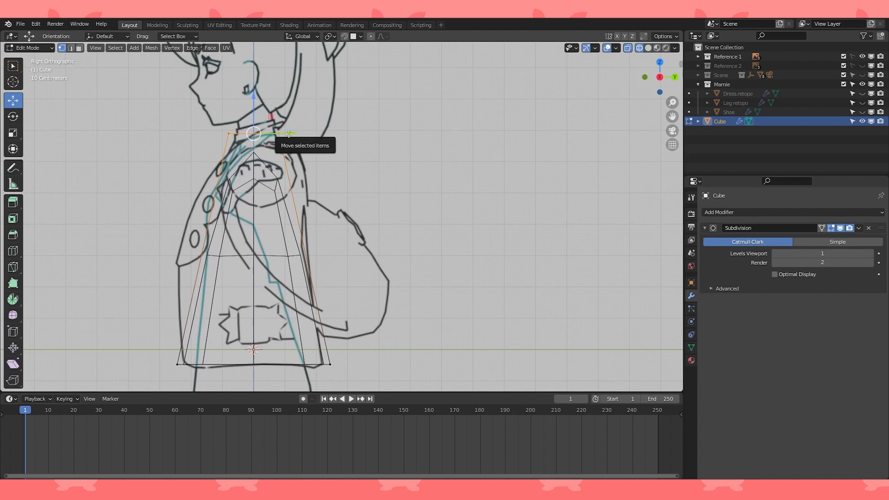
{"action": "left_click_drag", "start_coordinate": [290, 133], "coordinate": [323, 136]}
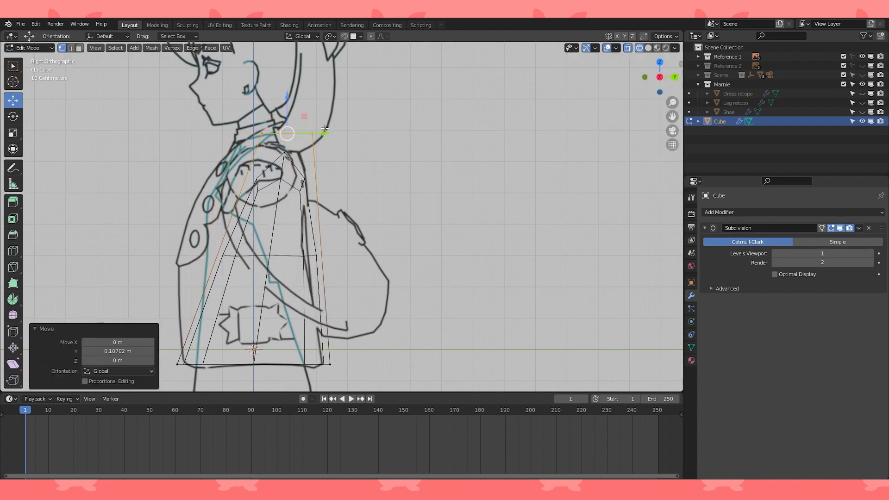
- Move the back hem vertices about -0.017 m along Y onto the jacket outline
{"action": "key", "text": "a"}
{"action": "scroll", "coordinate": [379, 307], "scroll_direction": "down", "scroll_amount": 1}
{"action": "middle_click_drag", "start_coordinate": [379, 307], "coordinate": [374, 244], "text": "shift"}
{"action": "key", "text": "alt+a"}
{"action": "left_click_drag", "start_coordinate": [347, 262], "coordinate": [357, 290]}
{"action": "scroll", "coordinate": [356, 276], "scroll_direction": "up", "scroll_amount": 1}
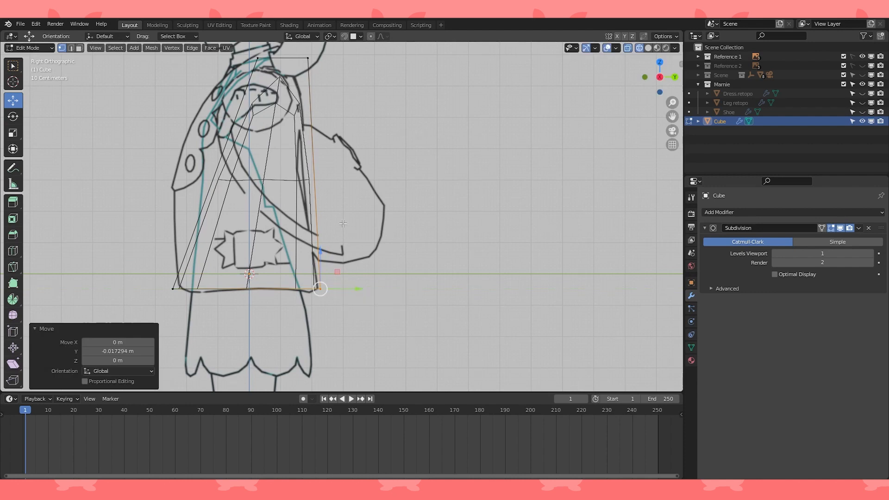
- Insert a horizontal loop cut at chest height with factor -0.357 and move it about -0.033 m along Y
{"action": "middle_click_drag", "start_coordinate": [349, 183], "coordinate": [353, 205], "text": "shift"}
{"action": "scroll", "coordinate": [316, 218], "scroll_direction": "up", "scroll_amount": 2}
{"action": "left_click", "coordinate": [317, 203]}
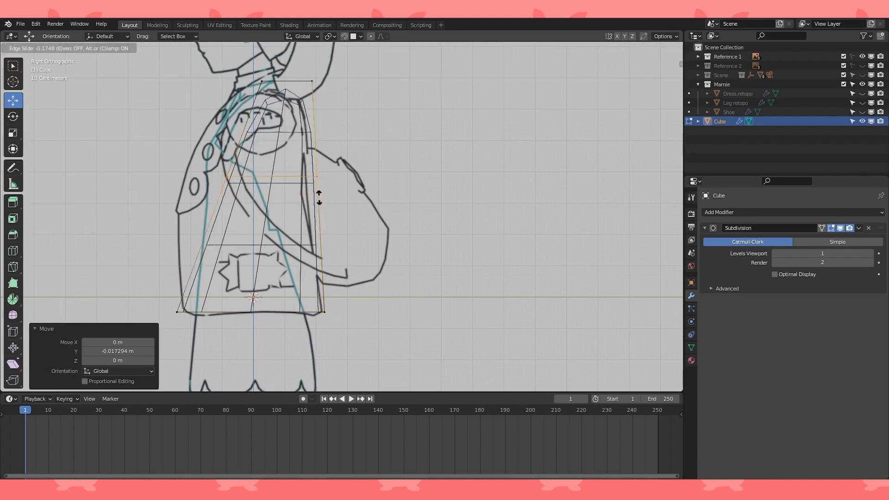
{"action": "left_click", "coordinate": [325, 174]}
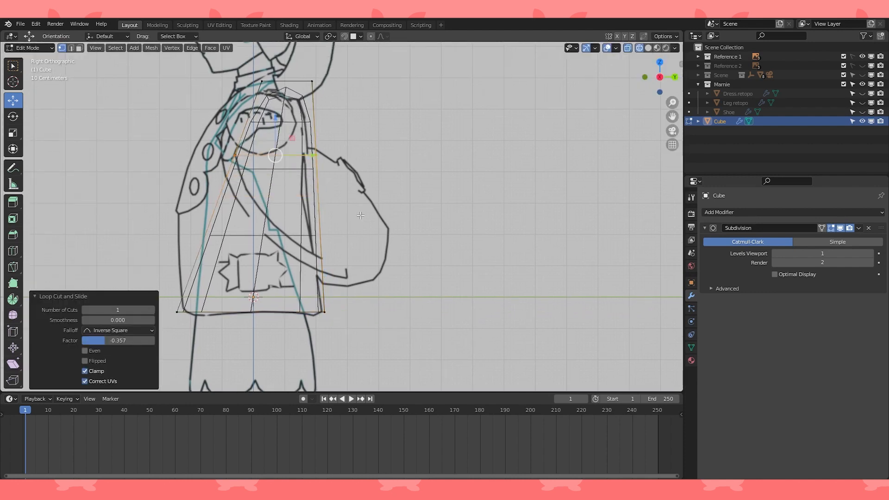
{"action": "mouse_move", "coordinate": [298, 151]}
{"action": "left_mouse_down"}
{"action": "mouse_move", "coordinate": [289, 152]}
{"action": "mouse_move", "coordinate": [299, 152]}
{"action": "left_mouse_up"}
- Widen the chest loop by 1.075 along X and move its front vertices about -0.084 m along Y
{"action": "key", "text": "KP_1"}
{"action": "scroll", "coordinate": [235, 196], "scroll_direction": "up", "scroll_amount": 2}
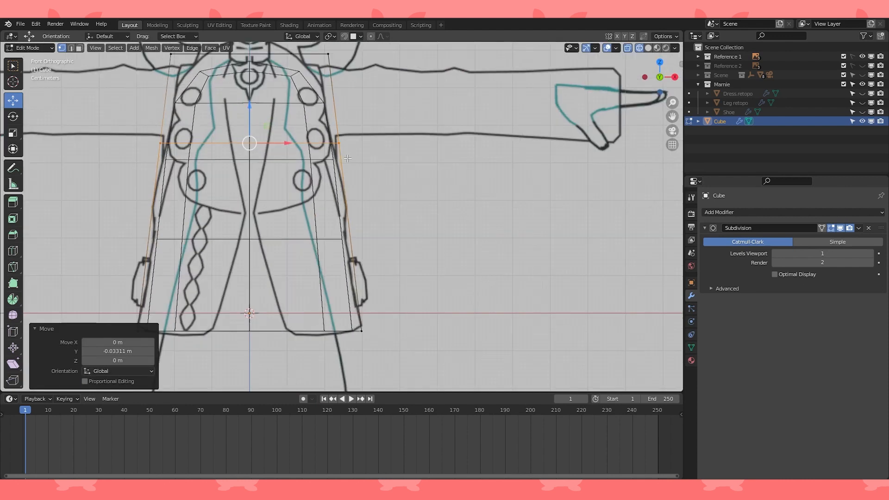
{"action": "key", "text": "s"}
{"action": "key", "text": "x"}
{"action": "left_click", "coordinate": [411, 179]}
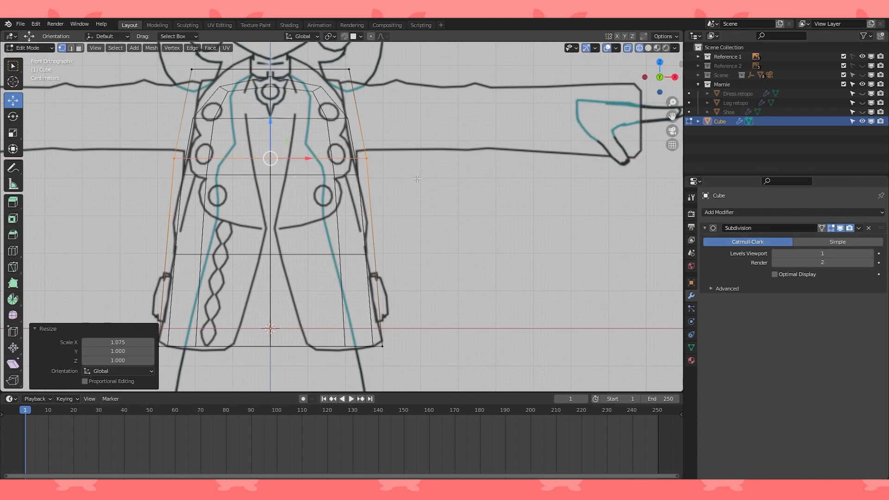
{"action": "key", "text": "KP_3"}
{"action": "left_click_drag", "start_coordinate": [255, 159], "coordinate": [223, 159]}
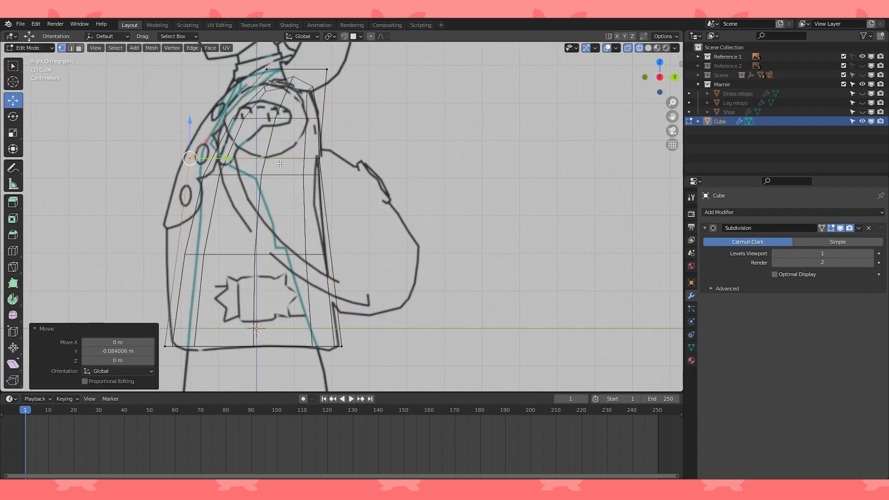
- Select the mesh's top vertices and scale them slightly narrower along Y
{"action": "key", "text": "a"}
{"action": "key", "text": "alt+a"}
{"action": "left_click_drag", "start_coordinate": [343, 51], "coordinate": [252, 82]}
{"action": "scroll", "coordinate": [435, 97], "scroll_direction": "up", "scroll_amount": 2}
{"action": "middle_click_drag", "start_coordinate": [444, 93], "coordinate": [478, 199], "text": "shift"}
{"action": "scroll", "coordinate": [506, 152], "scroll_direction": "down", "scroll_amount": 3}
{"action": "key", "text": "s"}
{"action": "key", "text": "y"}
{"action": "left_click", "coordinate": [393, 165]}
- Insert a horizontal loop cut between chest and hem, and move its front vertices about -0.054 m along Y
{"action": "mouse_move", "coordinate": [398, 202]}
{"action": "middle_mouse_down", "text": "shift"}
{"action": "mouse_move", "coordinate": [387, 224]}
{"action": "mouse_move", "coordinate": [391, 157]}
{"action": "middle_mouse_up", "text": "shift"}
{"action": "left_click", "coordinate": [345, 221]}
{"action": "scroll", "coordinate": [346, 221], "scroll_direction": "up", "scroll_amount": 4}
{"action": "left_click", "coordinate": [290, 222]}
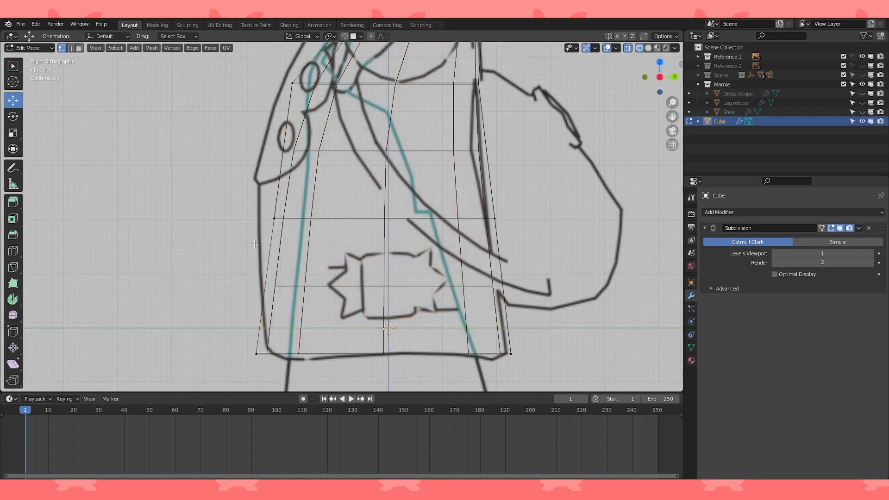
{"action": "left_click_drag", "start_coordinate": [296, 223], "coordinate": [266, 221]}
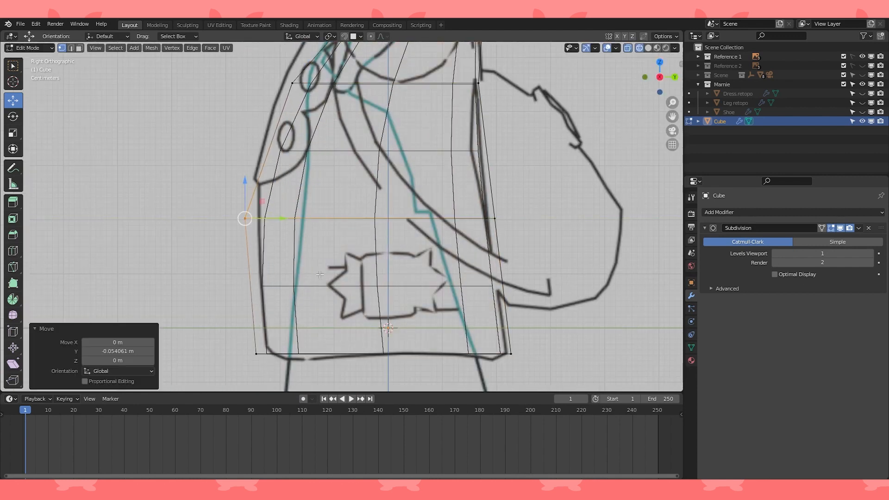
- Insert a loop cut midway between the two existing loops and move its front vertices along Y to the jacket outline
{"action": "scroll", "coordinate": [398, 200], "scroll_direction": "down", "scroll_amount": 2}
{"action": "middle_click_drag", "start_coordinate": [398, 200], "coordinate": [371, 201], "text": "shift"}
{"action": "scroll", "coordinate": [390, 203], "scroll_direction": "up", "scroll_amount": 2}
{"action": "left_click", "coordinate": [390, 202]}
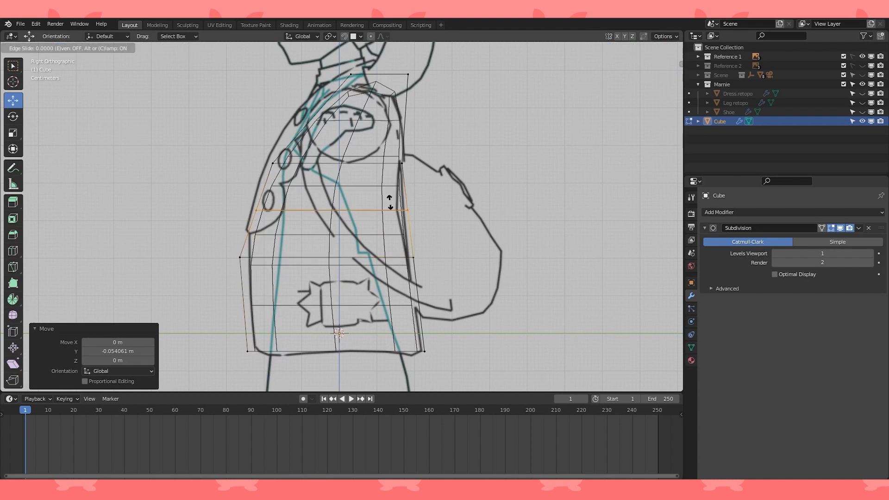
{"action": "key", "text": "c"}
{"action": "right_click", "coordinate": [250, 211]}
{"action": "scroll", "coordinate": [250, 210], "scroll_direction": "up", "scroll_amount": 1}
{"action": "middle_click_drag", "start_coordinate": [250, 210], "coordinate": [382, 216], "text": "shift"}
{"action": "scroll", "coordinate": [382, 215], "scroll_direction": "up", "scroll_amount": 1}
{"action": "left_click_drag", "start_coordinate": [408, 215], "coordinate": [395, 213]}
- Leave Edit Mode and examine the jacket body in solid shading against the references
{"action": "scroll", "coordinate": [395, 213], "scroll_direction": "down", "scroll_amount": 7}
{"action": "key", "text": "Tab"}
{"action": "key", "text": "KP_1"}
{"action": "left_click", "coordinate": [647, 48]}
{"action": "scroll", "coordinate": [524, 141], "scroll_direction": "down", "scroll_amount": 2}
{"action": "mouse_move", "coordinate": [501, 164]}
{"action": "middle_mouse_down", "text": "shift"}
{"action": "mouse_move", "coordinate": [370, 188]}
{"action": "mouse_move", "coordinate": [433, 152]}
{"action": "mouse_move", "coordinate": [394, 184]}
{"action": "mouse_move", "coordinate": [433, 193]}
{"action": "mouse_move", "coordinate": [245, 249]}
{"action": "middle_mouse_up", "text": "shift"}
{"action": "scroll", "coordinate": [434, 151], "scroll_direction": "down", "scroll_amount": 4}
{"action": "scroll", "coordinate": [433, 152], "scroll_direction": "up", "scroll_amount": 3}
{"action": "key", "text": "KP_1"}
- Add a second cube mesh at the origin for the sleeve
{"action": "key", "text": "shift+a"}
{"action": "mouse_move", "coordinate": [433, 193]}
{"action": "left_click", "coordinate": [469, 203]}
- Enter Edit Mode on the second cube and delete its two faces on the X sides
{"action": "key", "text": "alt+z"}
{"action": "key", "text": "Tab"}
{"action": "left_click", "coordinate": [283, 244]}
{"action": "left_click", "coordinate": [452, 256], "text": "shift"}
{"action": "key", "text": "x"}
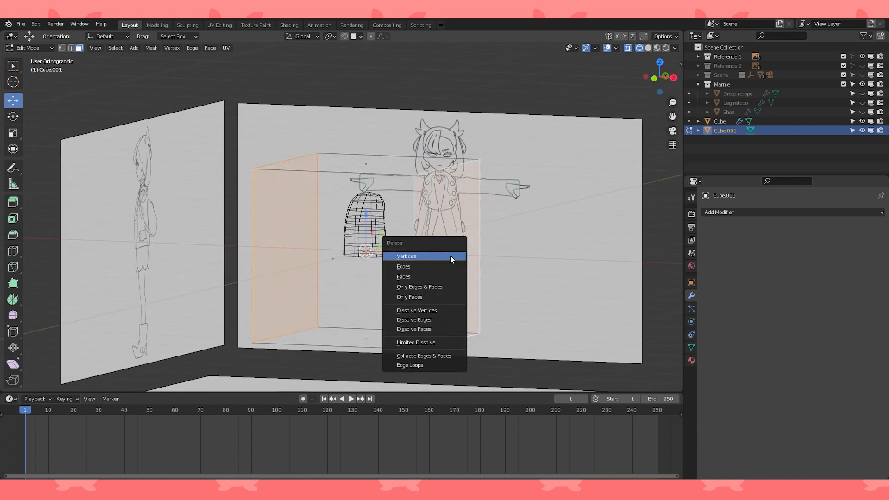
{"action": "left_click", "coordinate": [434, 274]}
- Add a Subdivision Surface modifier to the second cube and turn off Optimal Display
{"action": "key", "text": "KP_1"}
{"action": "key", "text": "a"}
{"action": "left_click", "coordinate": [726, 213]}
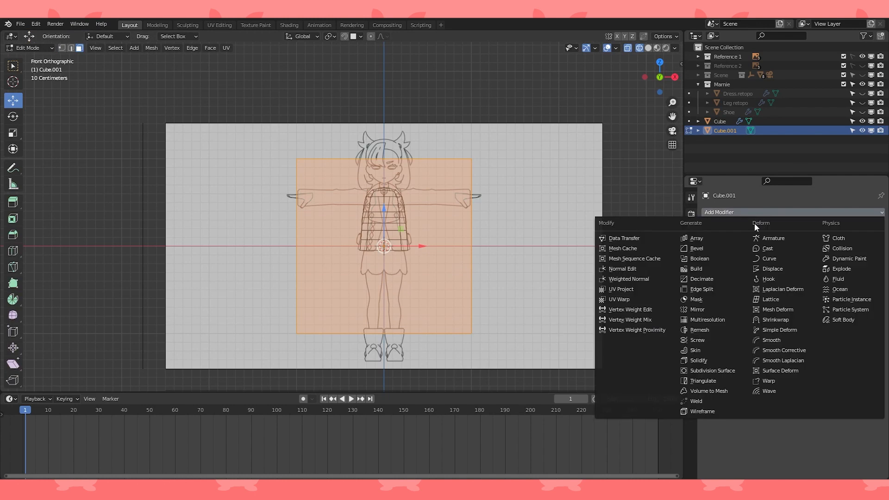
{"action": "left_click", "coordinate": [716, 371]}
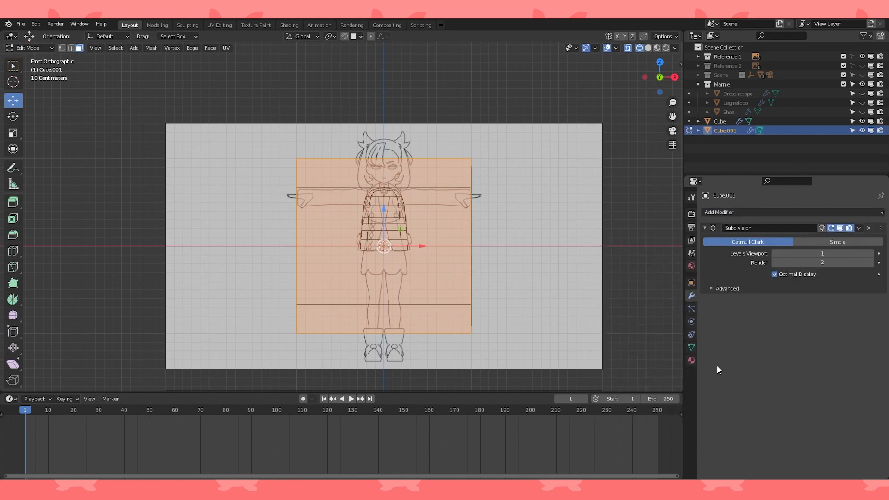
{"action": "left_click", "coordinate": [774, 274]}
- Raise the second cube's mesh about 0.554 m along Z to arm height
{"action": "key", "text": "g"}
{"action": "key", "text": "z"}
{"action": "left_click", "coordinate": [471, 185]}
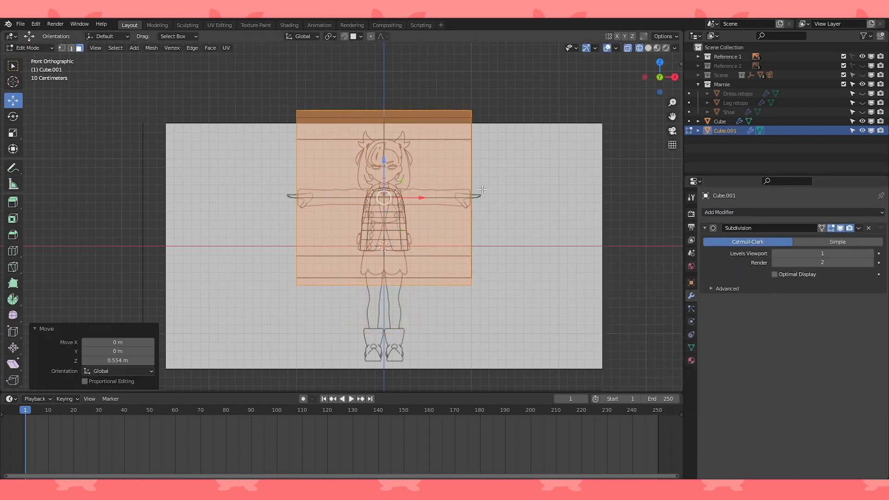
- Scale the second cube's mesh to 0.11 on Y and Z, leaving X locked
{"action": "scroll", "coordinate": [507, 184], "scroll_direction": "up", "scroll_amount": 3}
{"action": "key", "text": "s"}
{"action": "key", "text": "shift+x"}
{"action": "type", "text": ".11"}
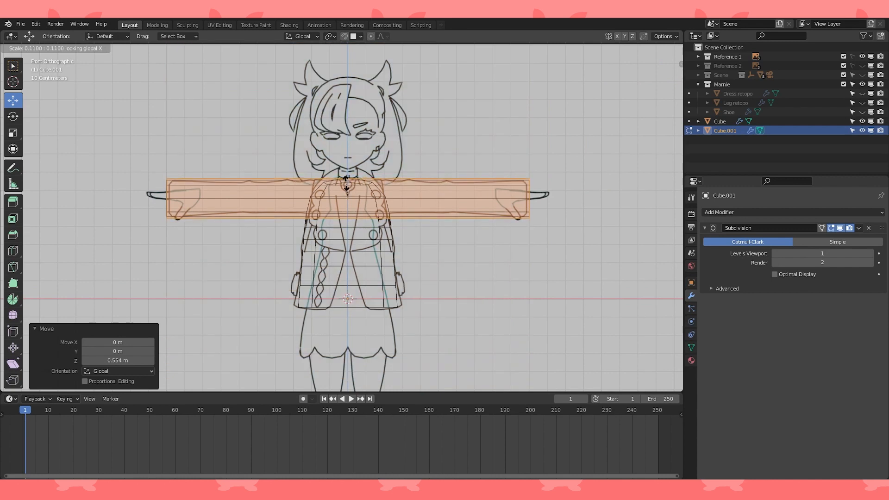
{"action": "key", "text": "Return"}
- Move the sleeve mesh's negative-X end vertices along X across the body to the opposite shoulder
{"action": "key", "text": "1"}
{"action": "left_click", "coordinate": [192, 187]}
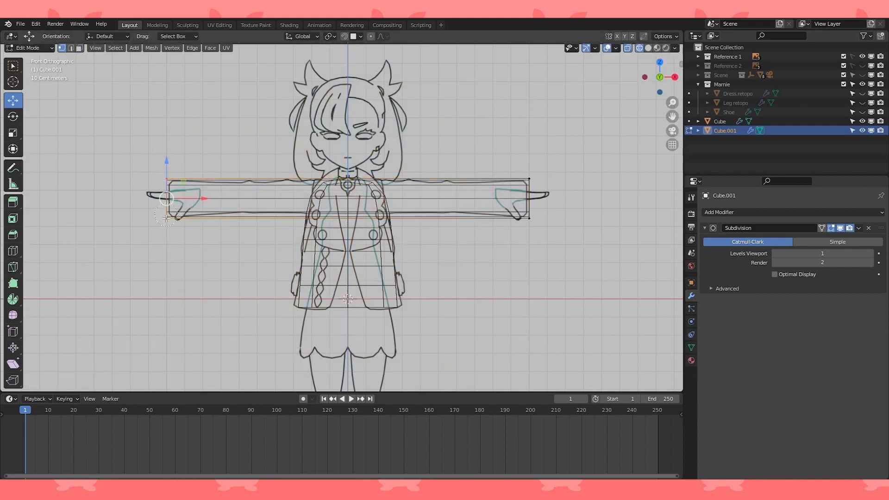
{"action": "scroll", "coordinate": [365, 134], "scroll_direction": "up", "scroll_amount": 3}
{"action": "left_click_drag", "start_coordinate": [70, 218], "coordinate": [351, 227]}
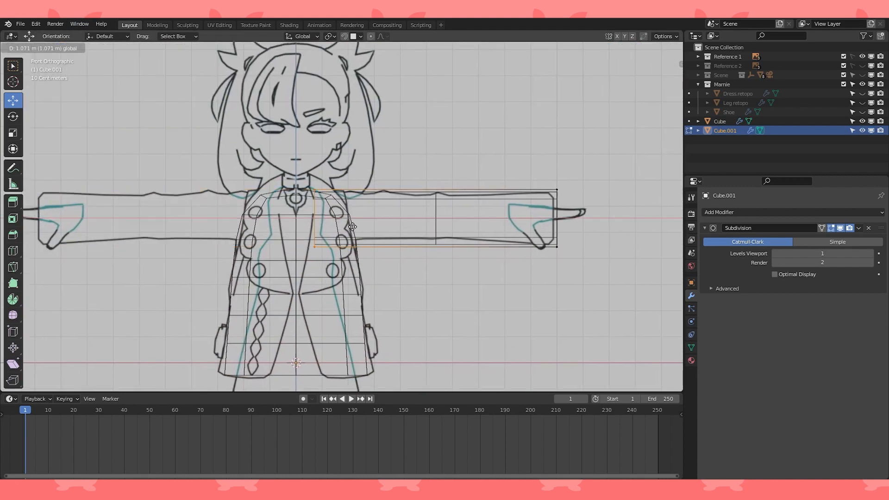
{"action": "left_click", "coordinate": [409, 220]}
- Move the cuff-end vertices of the sleeve about -0.03 m along X to the reference cuff
{"action": "middle_click_drag", "start_coordinate": [408, 221], "coordinate": [338, 217], "text": "shift"}
{"action": "key", "text": "alt+a"}
{"action": "key", "text": "c"}
{"action": "scroll", "coordinate": [579, 201], "scroll_direction": "up", "scroll_amount": 1}
{"action": "middle_click_drag", "start_coordinate": [578, 200], "coordinate": [446, 197], "text": "shift"}
{"action": "left_click_drag", "start_coordinate": [431, 208], "coordinate": [406, 212]}
{"action": "left_click", "coordinate": [405, 212]}
- Move the cuff-end vertices along Y in top view to line up with the reference sleeve
{"action": "key", "text": "KP_7"}
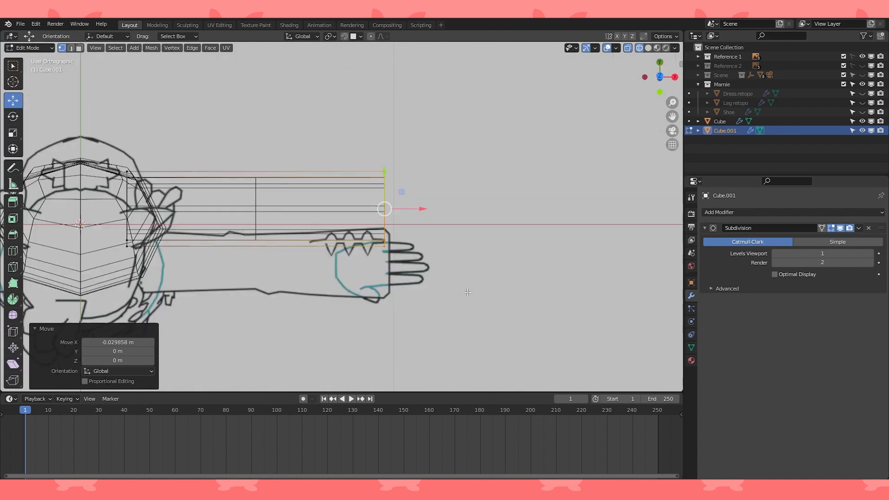
{"action": "scroll", "coordinate": [439, 318], "scroll_direction": "up", "scroll_amount": 1}
{"action": "scroll", "coordinate": [393, 247], "scroll_direction": "up", "scroll_amount": 1}
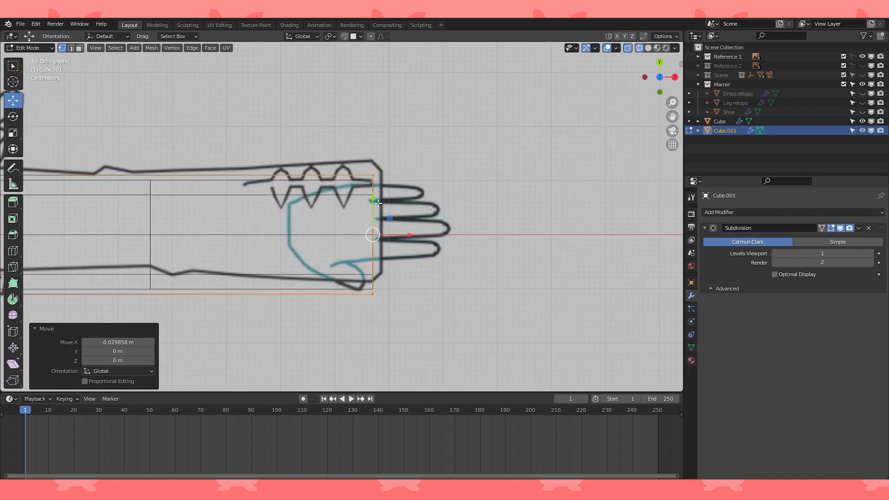
{"action": "left_click_drag", "start_coordinate": [372, 196], "coordinate": [372, 184]}
- Move the sleeve's shoulder-end vertices about 0.04 m along Y in top view to line up with the reference arm
{"action": "scroll", "coordinate": [343, 194], "scroll_direction": "down", "scroll_amount": 4}
{"action": "middle_click_drag", "start_coordinate": [165, 193], "coordinate": [338, 184], "text": "shift"}
{"action": "key", "text": "alt+a"}
{"action": "key", "text": "c"}
{"action": "scroll", "coordinate": [315, 232], "scroll_direction": "up", "scroll_amount": 3}
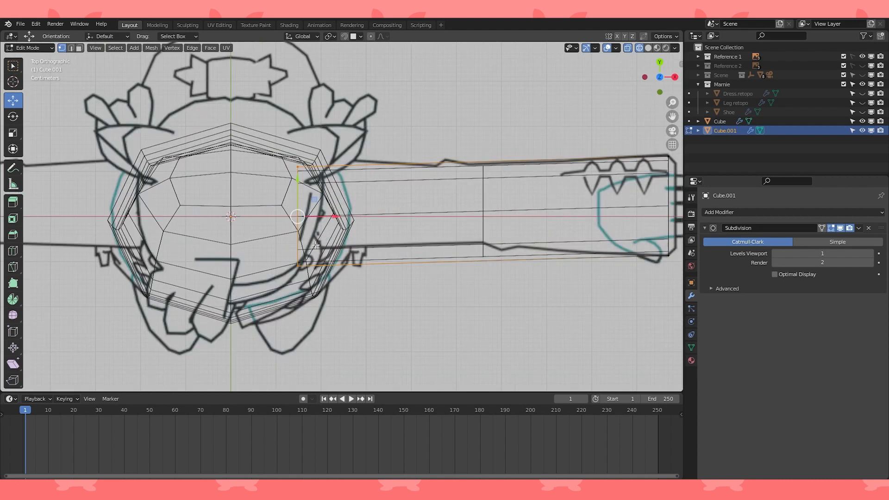
{"action": "left_click_drag", "start_coordinate": [303, 204], "coordinate": [294, 180]}
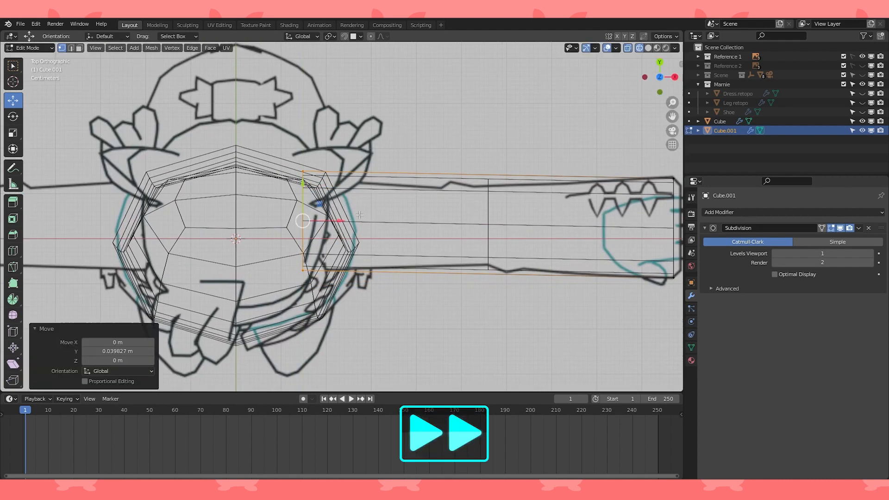
- In front view, raise the lower shoulder-end vertices of the sleeve about 0.026 m along Z to the reference underarm line
{"action": "key", "text": "KP_1"}
{"action": "scroll", "coordinate": [301, 185], "scroll_direction": "down", "scroll_amount": 4}
{"action": "middle_click_drag", "start_coordinate": [297, 208], "coordinate": [305, 187], "text": "shift"}
{"action": "scroll", "coordinate": [301, 187], "scroll_direction": "up", "scroll_amount": 4}
{"action": "left_click", "coordinate": [256, 220]}
{"action": "scroll", "coordinate": [253, 195], "scroll_direction": "up", "scroll_amount": 1}
{"action": "middle_click_drag", "start_coordinate": [252, 193], "coordinate": [243, 218], "text": "shift"}
{"action": "left_click_drag", "start_coordinate": [230, 214], "coordinate": [230, 200]}
- Add two loop cuts around the sleeve and slide them slightly toward the cuff
{"action": "scroll", "coordinate": [391, 176], "scroll_direction": "down", "scroll_amount": 3}
{"action": "middle_click_drag", "start_coordinate": [390, 176], "coordinate": [324, 176], "text": "shift"}
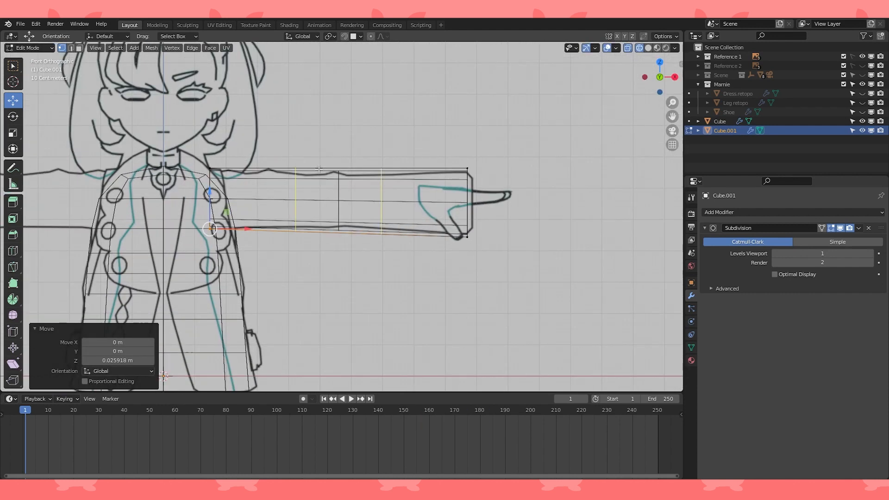
{"action": "left_click", "coordinate": [318, 169]}
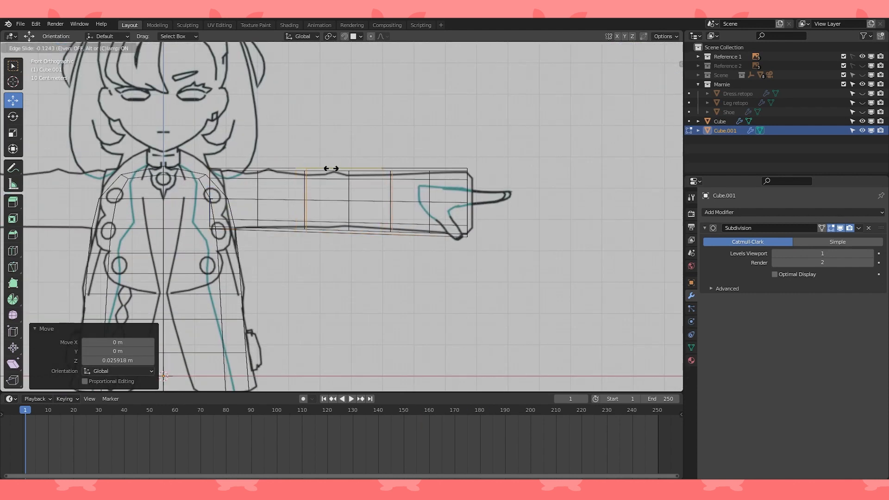
{"action": "left_click", "coordinate": [331, 168]}
- Scale the cuff-side loop of the sleeve to about 0.817 along Z to match the reference forearm
{"action": "key", "text": "alt+a"}
{"action": "key", "text": "c"}
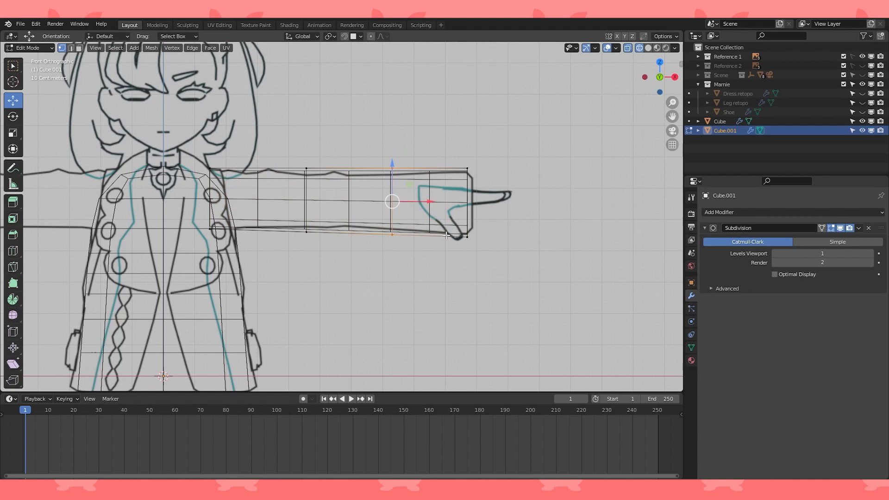
{"action": "scroll", "coordinate": [446, 235], "scroll_direction": "up", "scroll_amount": 1}
{"action": "key", "text": "s"}
{"action": "key", "text": "z"}
{"action": "left_click", "coordinate": [465, 159]}
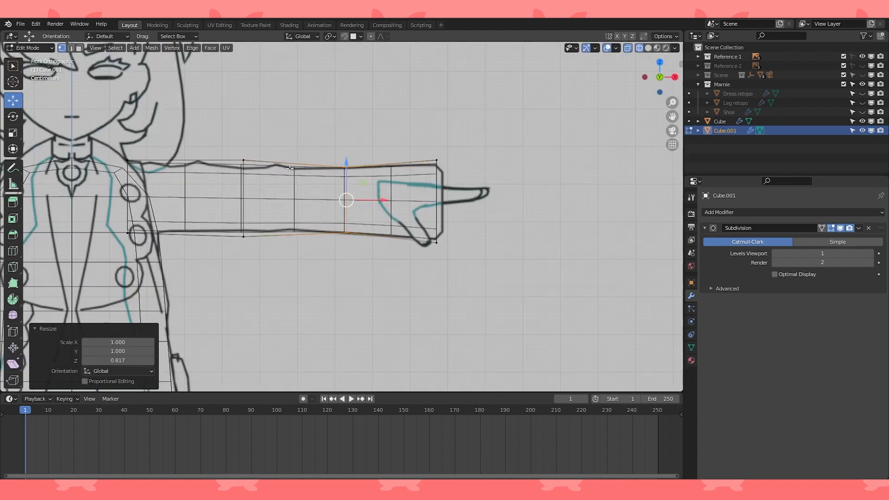
- Scale down the shoulder-side loop of the sleeve to fit the reference outline in front view
{"action": "middle_click_drag", "start_coordinate": [289, 168], "coordinate": [350, 177], "text": "shift"}
{"action": "key", "text": "alt+a"}
{"action": "left_click_drag", "start_coordinate": [302, 217], "coordinate": [303, 243]}
{"action": "right_click", "coordinate": [303, 243]}
{"action": "scroll", "coordinate": [341, 217], "scroll_direction": "up", "scroll_amount": 2}
{"action": "middle_click_drag", "start_coordinate": [452, 166], "coordinate": [466, 172], "text": "shift"}
{"action": "key", "text": "s"}
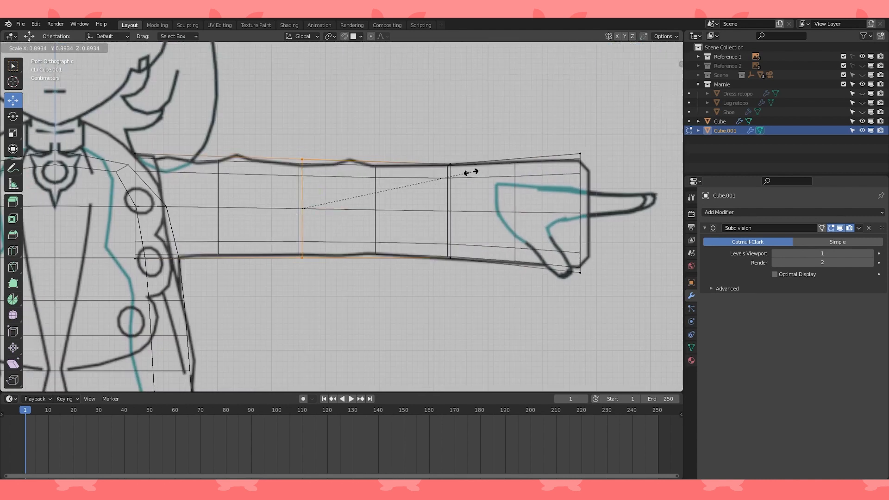
{"action": "left_click", "coordinate": [443, 176]}
- In top view, move the back vertices of both middle sleeve loops along Y onto the reference outline
{"action": "scroll", "coordinate": [441, 214], "scroll_direction": "down", "scroll_amount": 1}
{"action": "scroll", "coordinate": [440, 214], "scroll_direction": "down", "scroll_amount": 2}
{"action": "middle_click_drag", "start_coordinate": [439, 214], "coordinate": [423, 218], "text": "shift"}
{"action": "key", "text": "KP_7"}
{"action": "scroll", "coordinate": [337, 183], "scroll_direction": "up", "scroll_amount": 2}
{"action": "left_click", "coordinate": [261, 175]}
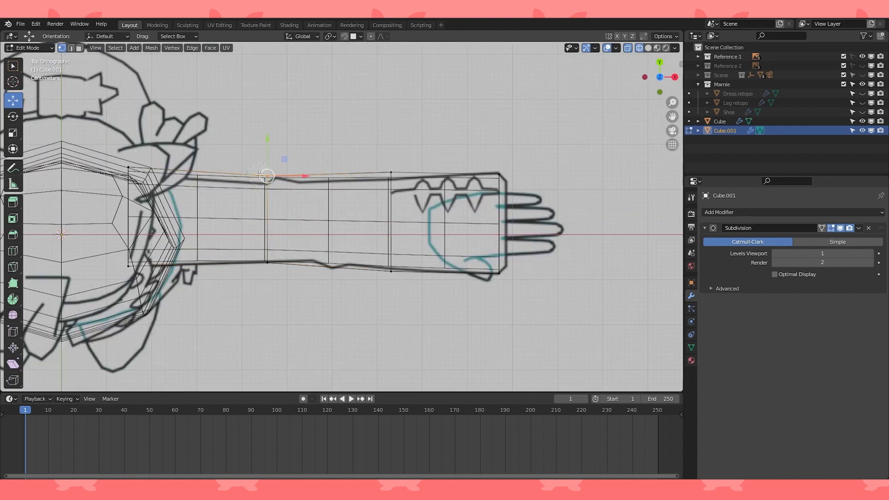
{"action": "scroll", "coordinate": [252, 141], "scroll_direction": "up", "scroll_amount": 1}
{"action": "left_click_drag", "start_coordinate": [258, 133], "coordinate": [254, 144]}
{"action": "left_click", "coordinate": [354, 157]}
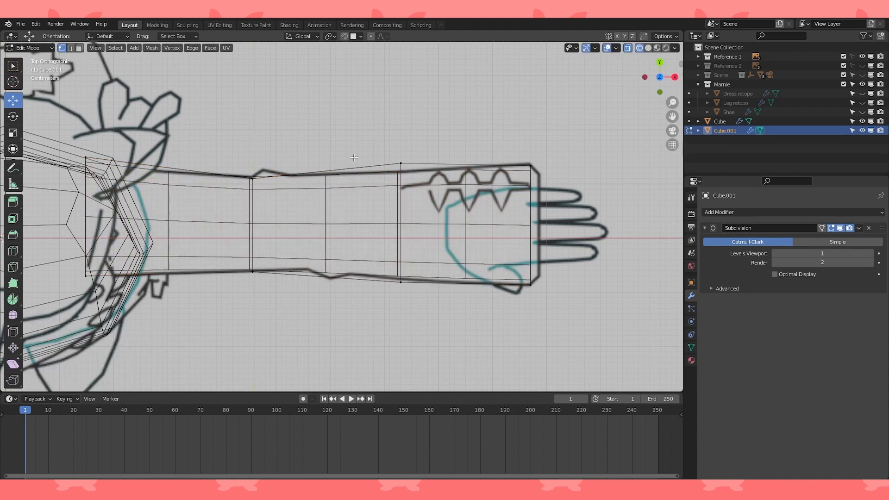
{"action": "left_click_drag", "start_coordinate": [400, 126], "coordinate": [397, 133]}
- Scale the cuff-end vertices of the sleeve to fit the reference cuff in top view
{"action": "left_click", "coordinate": [569, 157]}
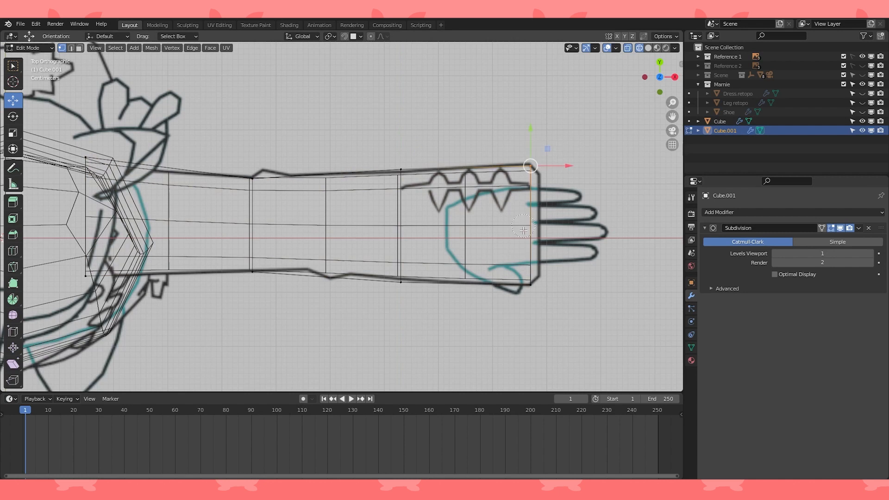
{"action": "left_click", "coordinate": [648, 48]}
{"action": "left_click", "coordinate": [639, 48]}
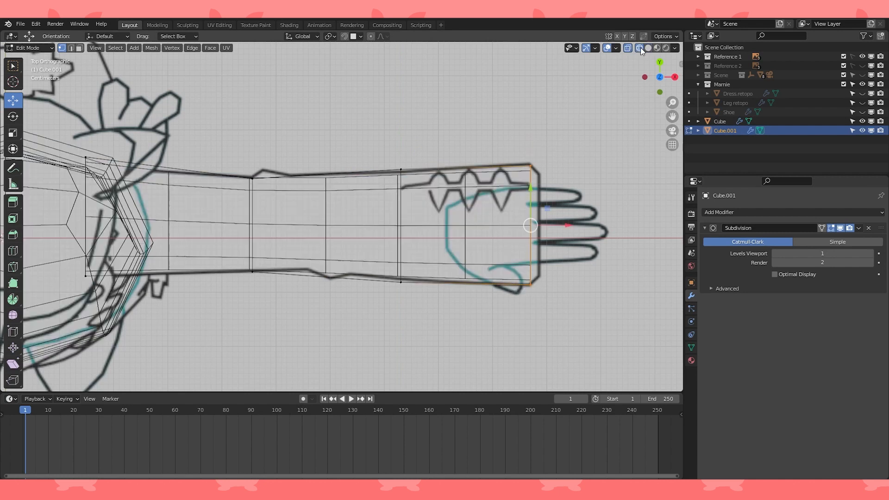
{"action": "middle_click_drag", "start_coordinate": [595, 160], "coordinate": [489, 176], "text": "shift"}
{"action": "key", "text": "s"}
{"action": "left_click", "coordinate": [510, 173]}
- Add a Mirror modifier on the X axis to the sleeve to create the opposite arm
{"action": "scroll", "coordinate": [507, 175], "scroll_direction": "down", "scroll_amount": 5}
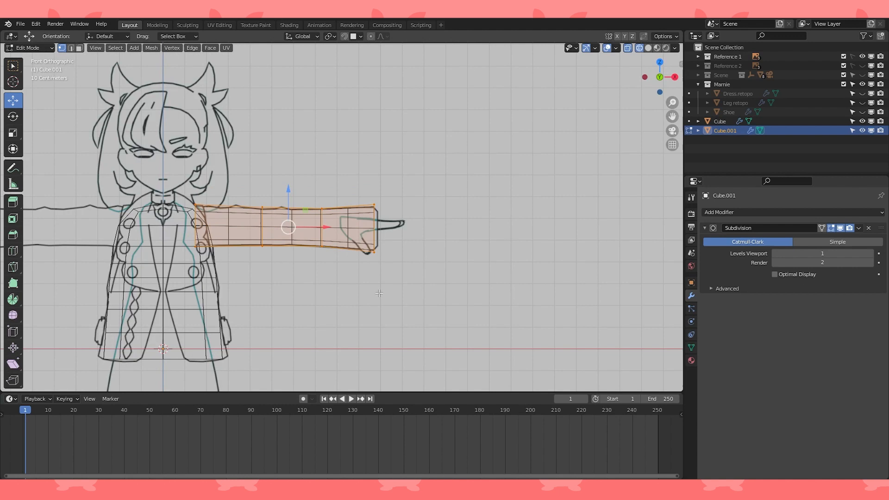
{"action": "scroll", "coordinate": [379, 293], "scroll_direction": "down", "scroll_amount": 1}
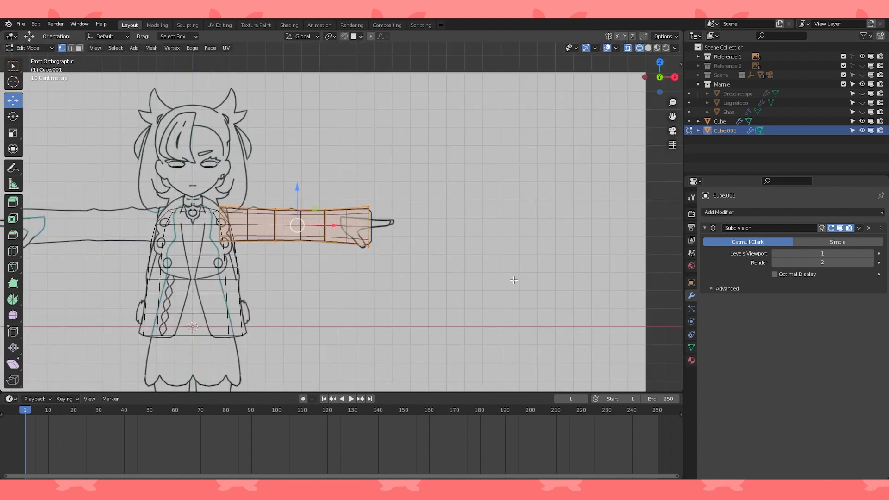
{"action": "left_click", "coordinate": [784, 212]}
{"action": "left_click", "coordinate": [710, 310]}
{"action": "scroll", "coordinate": [522, 280], "scroll_direction": "down", "scroll_amount": 1}
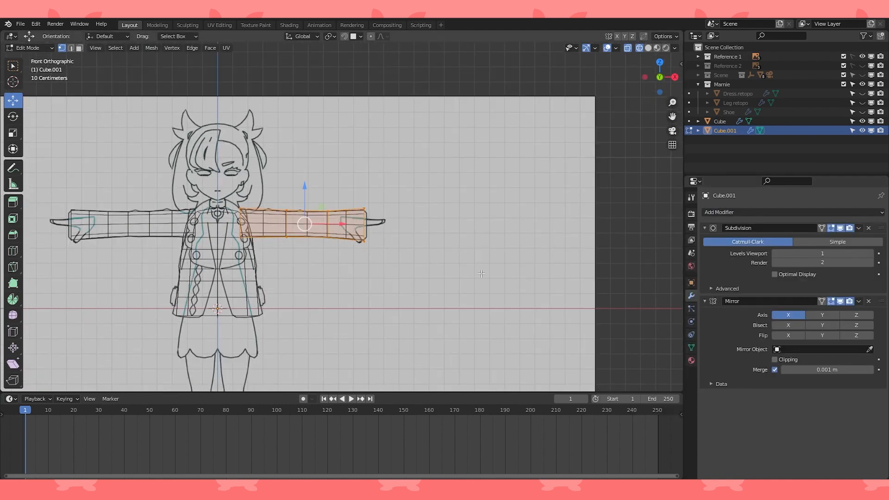
- Switch the viewport to solid shading and set the sleeve's Subdivision viewport level to 2
{"action": "middle_click_drag", "start_coordinate": [521, 281], "coordinate": [608, 278], "text": "shift"}
{"action": "left_click", "coordinate": [647, 48]}
{"action": "scroll", "coordinate": [509, 222], "scroll_direction": "up", "scroll_amount": 4}
{"action": "mouse_move", "coordinate": [510, 222]}
{"action": "middle_mouse_down"}
{"action": "mouse_move", "coordinate": [454, 218]}
{"action": "mouse_move", "coordinate": [541, 226]}
{"action": "middle_mouse_up"}
{"action": "key", "text": "KP_1"}
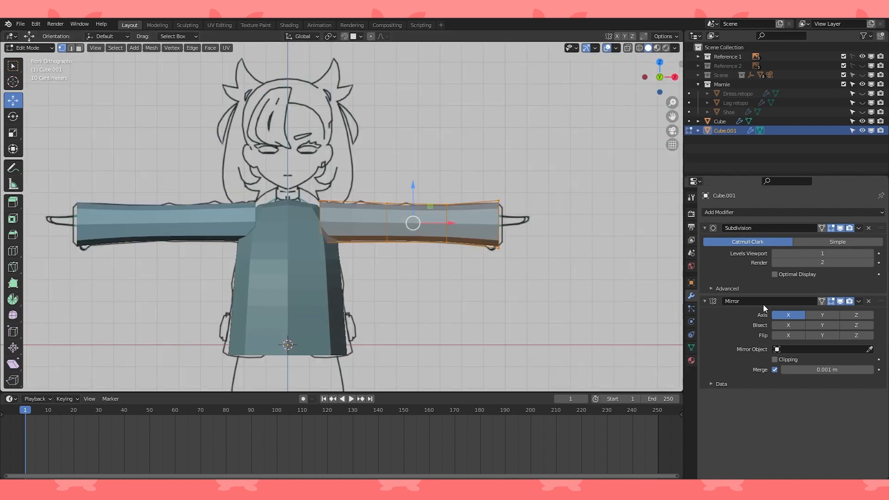
{"action": "left_click", "coordinate": [870, 254]}
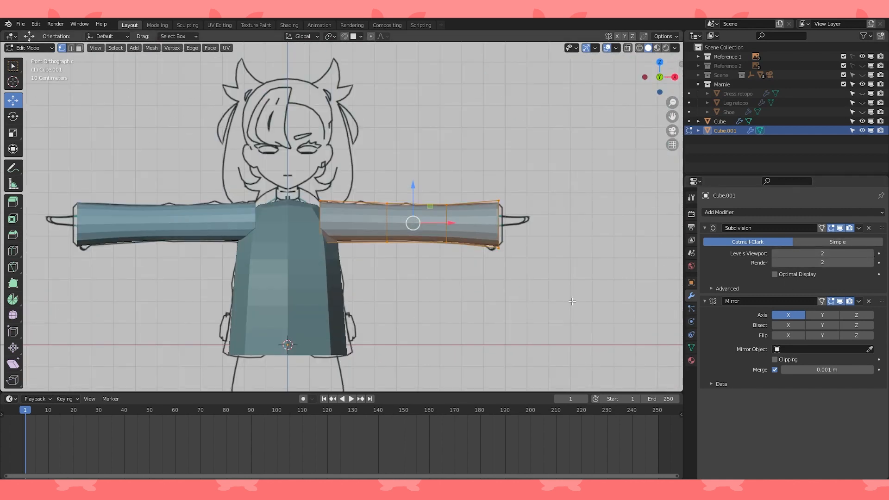
- Leave Edit Mode and apply the sleeve's Subdivision modifier
{"action": "scroll", "coordinate": [553, 186], "scroll_direction": "down", "scroll_amount": 1}
{"action": "middle_click_drag", "start_coordinate": [554, 186], "coordinate": [595, 201]}
{"action": "key", "text": "Tab"}
{"action": "left_click", "coordinate": [859, 228]}
{"action": "left_click", "coordinate": [826, 238]}
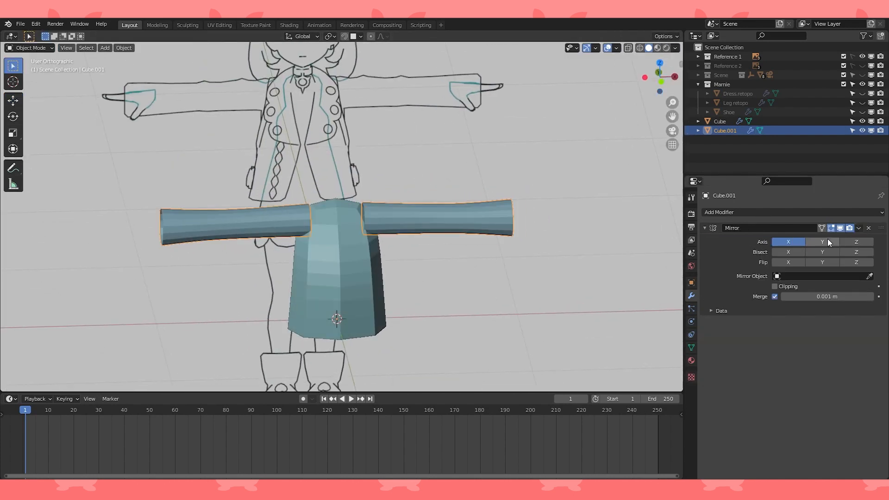
- Select the jacket body and apply its Subdivision modifier
{"action": "left_click", "coordinate": [343, 257]}
{"action": "middle_click_drag", "start_coordinate": [442, 267], "coordinate": [481, 259]}
{"action": "left_click", "coordinate": [859, 228]}
{"action": "left_click", "coordinate": [842, 237]}
- Delete the vertices on the jacket body's negative-X half and add a Mirror modifier to the body
{"action": "key", "text": "Tab"}
{"action": "key", "text": "KP_1"}
{"action": "key", "text": "shift+z"}
{"action": "scroll", "coordinate": [422, 174], "scroll_direction": "up", "scroll_amount": 1}
{"action": "middle_click_drag", "start_coordinate": [422, 174], "coordinate": [444, 132], "text": "shift"}
{"action": "key", "text": "c"}
{"action": "left_click_drag", "start_coordinate": [330, 178], "coordinate": [314, 266]}
{"action": "key", "text": "x"}
{"action": "left_click", "coordinate": [278, 305]}
{"action": "left_click", "coordinate": [844, 213]}
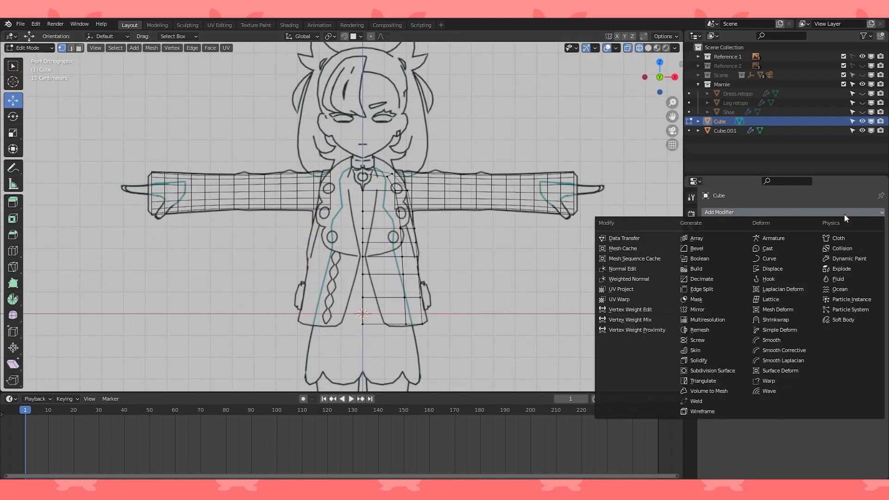
{"action": "left_click", "coordinate": [713, 309]}
- Raise the lengthwise edge loop along the sleeve's top about 0.0016 m in Z, using proportional editing at size 0.145
{"action": "key", "text": "Tab"}
{"action": "left_click", "coordinate": [495, 191]}
{"action": "middle_click_drag", "start_coordinate": [495, 191], "coordinate": [471, 202], "text": "shift"}
{"action": "key", "text": "Tab"}
{"action": "scroll", "coordinate": [471, 201], "scroll_direction": "up", "scroll_amount": 4}
{"action": "middle_click_drag", "start_coordinate": [352, 185], "coordinate": [422, 232]}
{"action": "key", "text": "alt+a"}
{"action": "left_click", "coordinate": [416, 233], "text": "alt"}
{"action": "key", "text": "KP_1"}
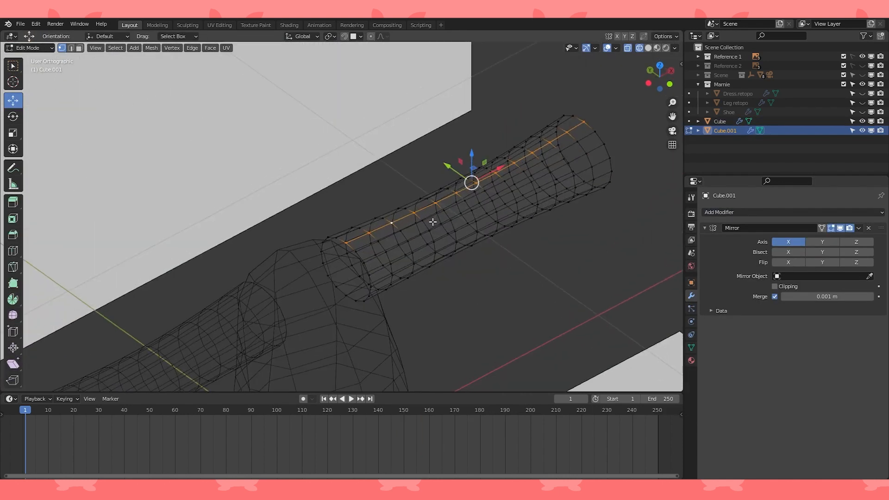
{"action": "scroll", "coordinate": [421, 215], "scroll_direction": "up", "scroll_amount": 3}
{"action": "key", "text": "o"}
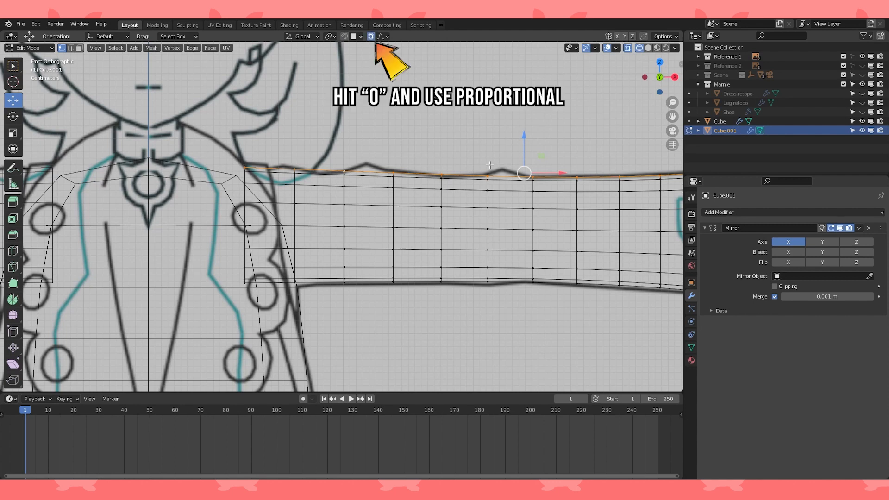
{"action": "key", "text": "g"}
{"action": "scroll", "coordinate": [524, 136], "scroll_direction": "down", "scroll_amount": 8}
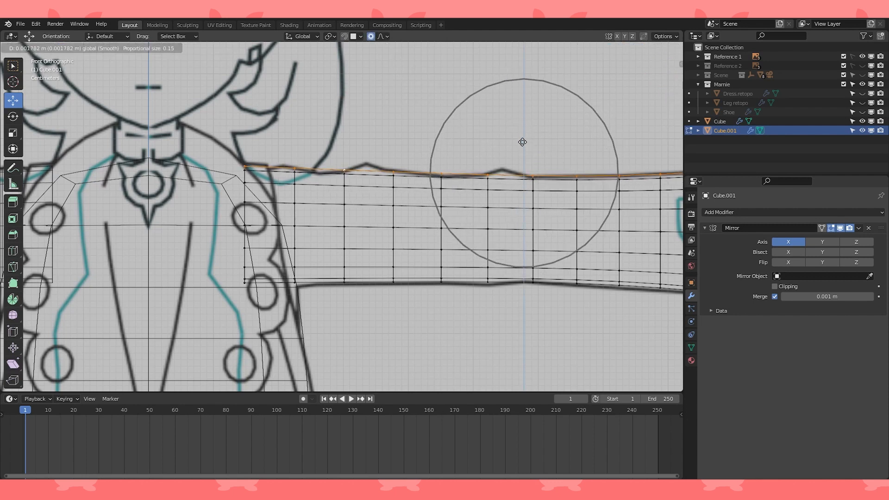
{"action": "left_click", "coordinate": [522, 141]}
- Scale the edge loop at the sleeve's shoulder opening to 0.975 with proportional editing
{"action": "scroll", "coordinate": [517, 141], "scroll_direction": "down", "scroll_amount": 3}
{"action": "middle_click_drag", "start_coordinate": [517, 141], "coordinate": [528, 160]}
{"action": "scroll", "coordinate": [383, 231], "scroll_direction": "up", "scroll_amount": 1}
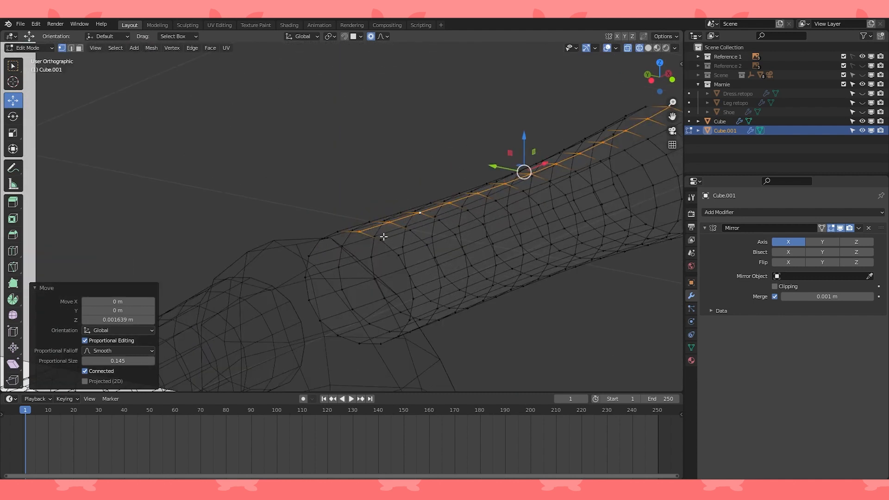
{"action": "left_click", "coordinate": [391, 247], "text": "alt"}
{"action": "middle_click_drag", "start_coordinate": [434, 210], "coordinate": [426, 161], "text": "shift"}
{"action": "scroll", "coordinate": [422, 170], "scroll_direction": "up", "scroll_amount": 2}
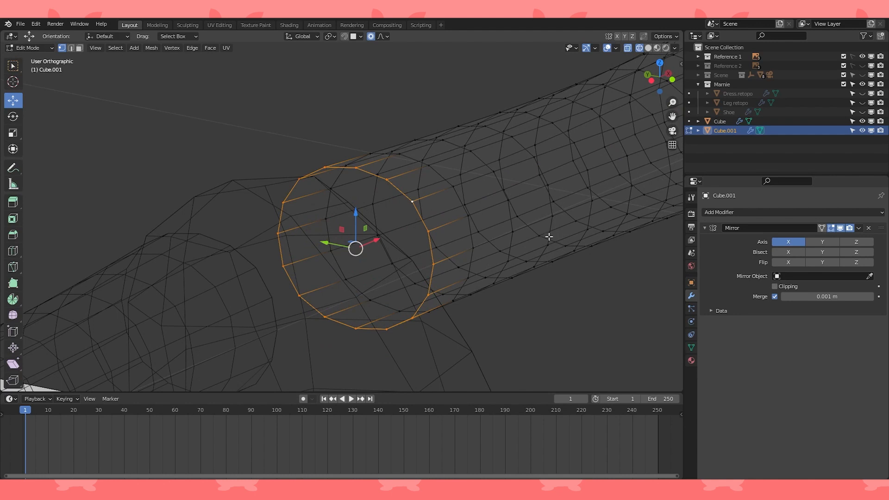
{"action": "key", "text": "s"}
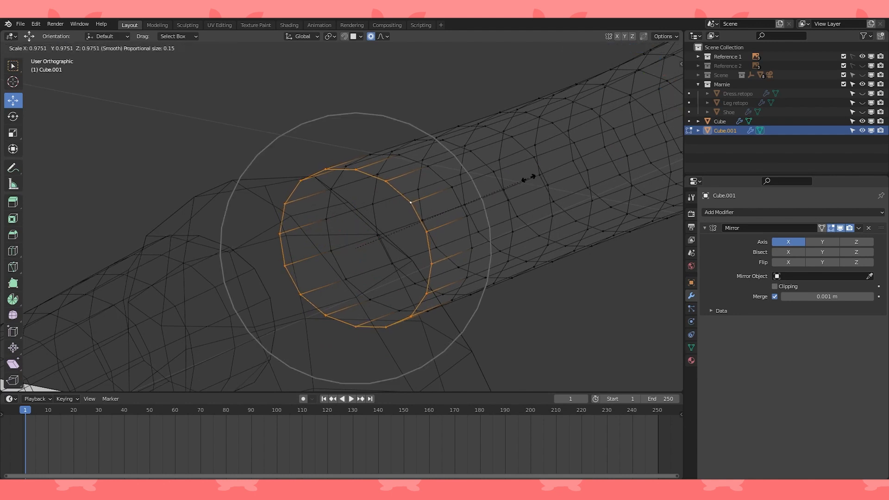
{"action": "left_click", "coordinate": [528, 178]}
{"action": "scroll", "coordinate": [518, 184], "scroll_direction": "down", "scroll_amount": 3}
{"action": "key", "text": "KP_1"}
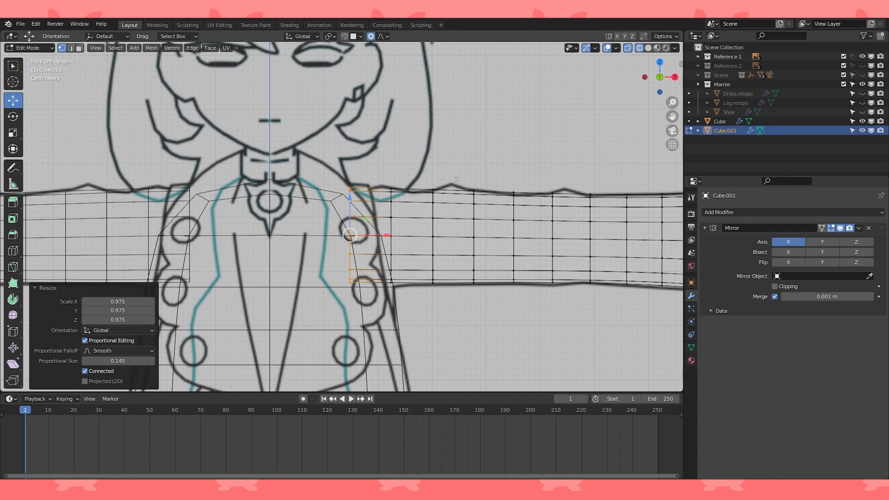
{"action": "scroll", "coordinate": [458, 172], "scroll_direction": "down", "scroll_amount": 1}
{"action": "middle_click_drag", "start_coordinate": [458, 172], "coordinate": [500, 157]}
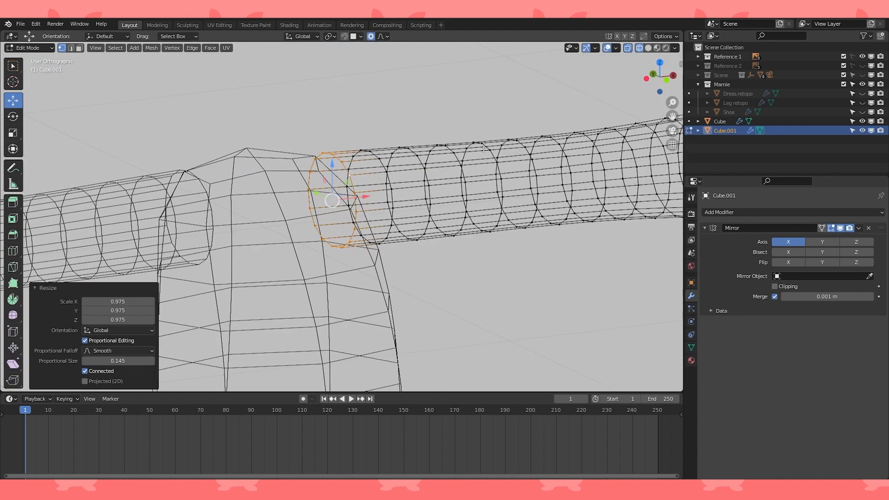
- Rename the jacket body object as Body
{"action": "double_click", "coordinate": [720, 121]}
{"action": "type", "text": "Boy"}
{"action": "key", "text": "BackSpace"}
{"action": "type", "text": "dy"}
{"action": "key", "text": "Return"}
- Rename the sleeve object as arms and hide the Body object
{"action": "double_click", "coordinate": [730, 131]}
{"action": "type", "text": "arms"}
{"action": "key", "text": "Return"}
{"action": "left_click", "coordinate": [861, 131]}
{"action": "middle_click_drag", "start_coordinate": [435, 203], "coordinate": [503, 171]}
{"action": "key", "text": "KP_1"}
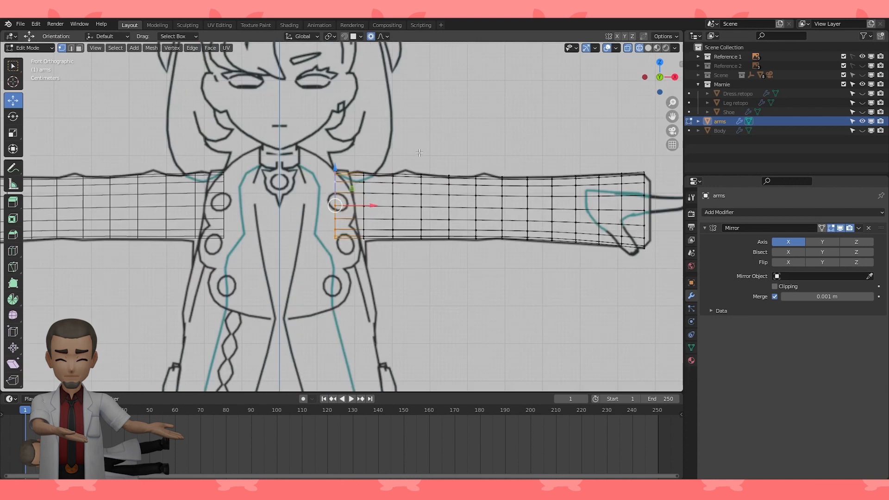
- Hide the edge loop around the middle of the sleeve and a lengthwise edge row between it and the shoulder
{"action": "left_click", "coordinate": [476, 190], "text": "alt"}
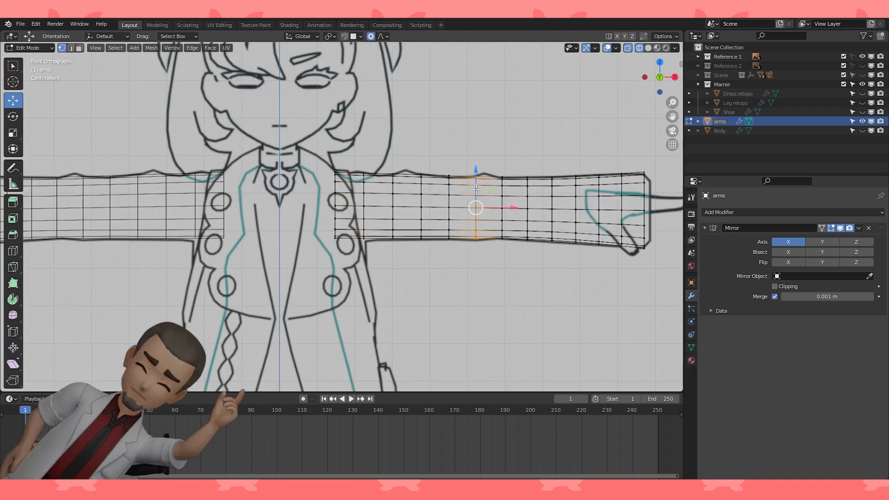
{"action": "key", "text": "h"}
{"action": "middle_click_drag", "start_coordinate": [475, 189], "coordinate": [377, 191]}
{"action": "key", "text": "ctrl+z"}
{"action": "key", "text": "ctrl+shift+z"}
{"action": "key", "text": "ctrl+z"}
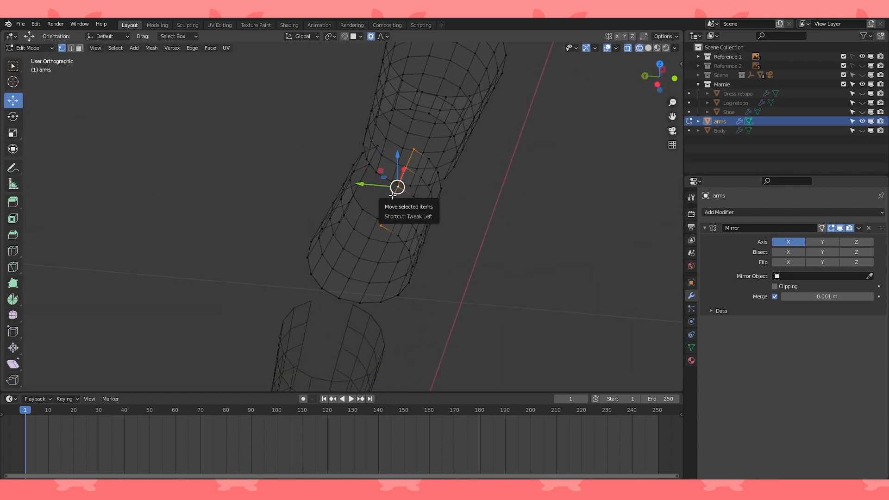
{"action": "key", "text": "h"}
- Examine the proportional editing falloff options and the separated sleeve sections
{"action": "middle_click_drag", "start_coordinate": [448, 186], "coordinate": [407, 116]}
{"action": "left_click", "coordinate": [388, 36]}
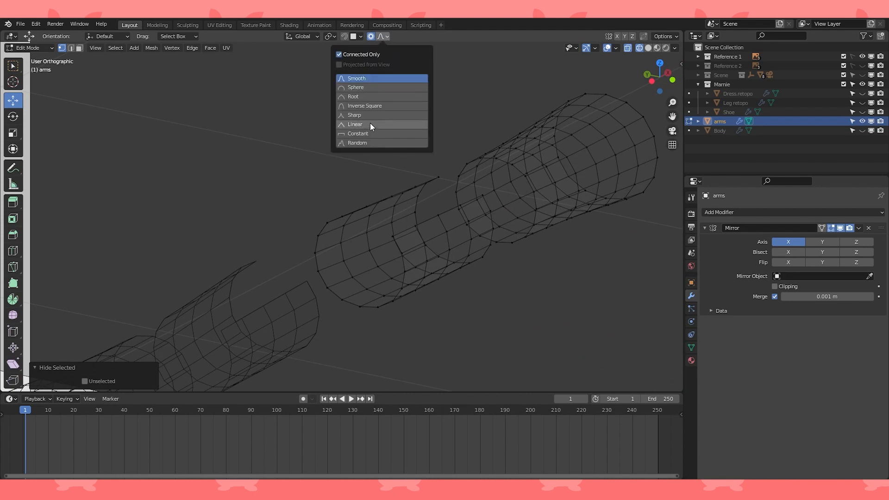
{"action": "middle_click_drag", "start_coordinate": [492, 288], "coordinate": [490, 203]}
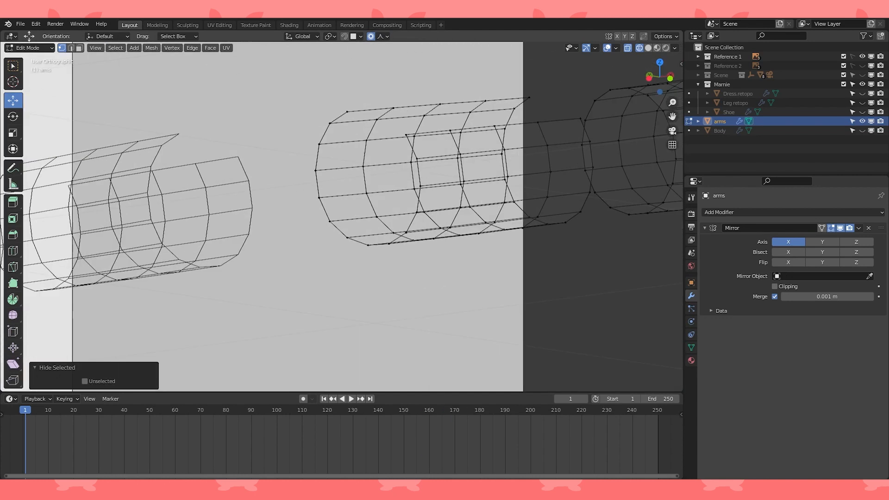
{"action": "middle_click_drag", "start_coordinate": [410, 228], "coordinate": [413, 234]}
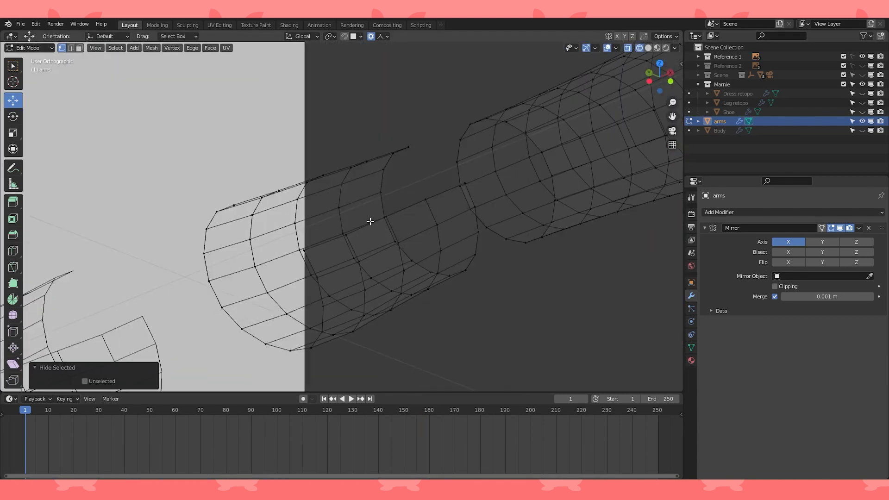
- Hide another lengthwise edge row on the shoulder section of the sleeve
{"action": "left_click", "coordinate": [409, 230], "text": "alt"}
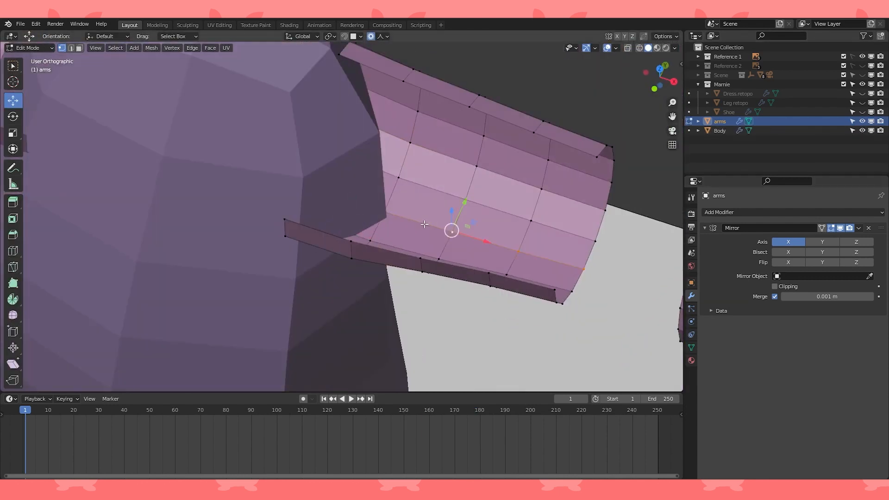
{"action": "key", "text": "h"}
{"action": "middle_click_drag", "start_coordinate": [451, 230], "coordinate": [362, 202]}
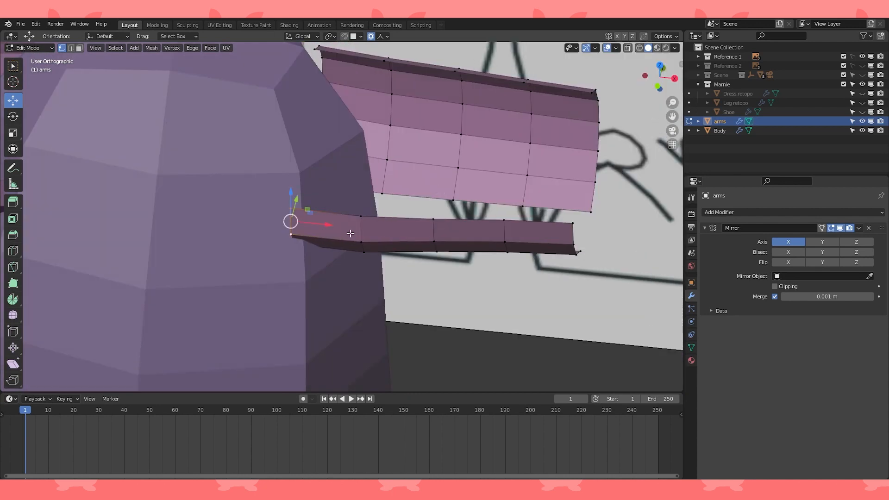
{"action": "key", "text": "KP_1"}
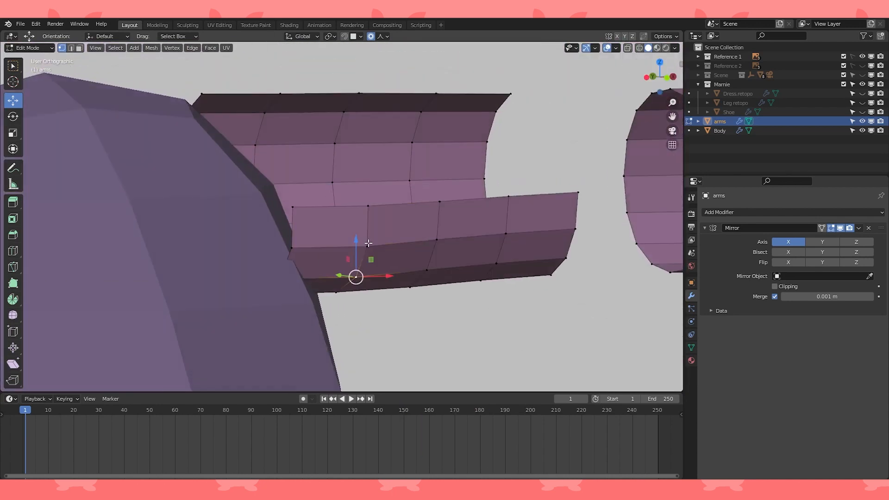
- Move the lower vertices of the separated shoulder section about 0.008 m along Y using Sharp proportional editing
{"action": "middle_click_drag", "start_coordinate": [387, 237], "coordinate": [396, 256]}
{"action": "key", "text": "g"}
{"action": "key", "text": "y"}
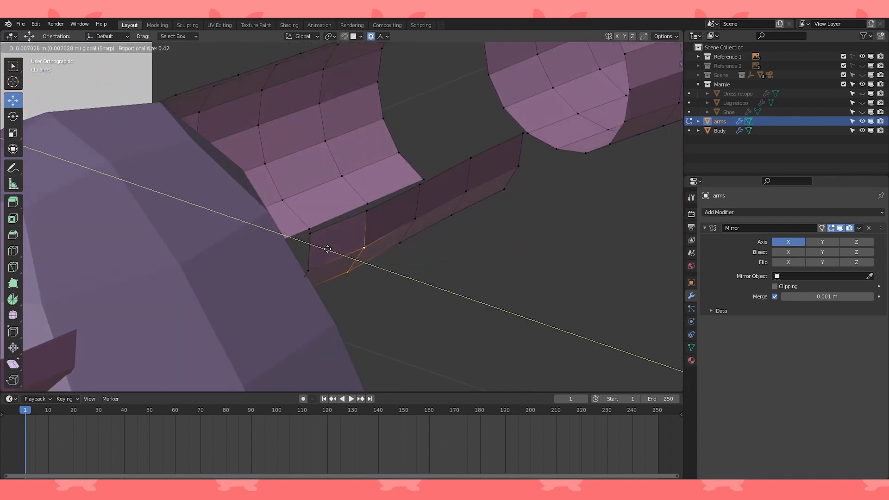
{"action": "left_click", "coordinate": [327, 249]}
- Reveal the hidden sleeve geometry and move the sleeve's upper lengthwise edge onto the front reference outline in wireframe shading
{"action": "middle_click_drag", "start_coordinate": [351, 250], "coordinate": [528, 141]}
{"action": "key", "text": "alt+h"}
{"action": "key", "text": "KP_1"}
{"action": "key", "text": "shift+z"}
{"action": "scroll", "coordinate": [529, 141], "scroll_direction": "up", "scroll_amount": 1}
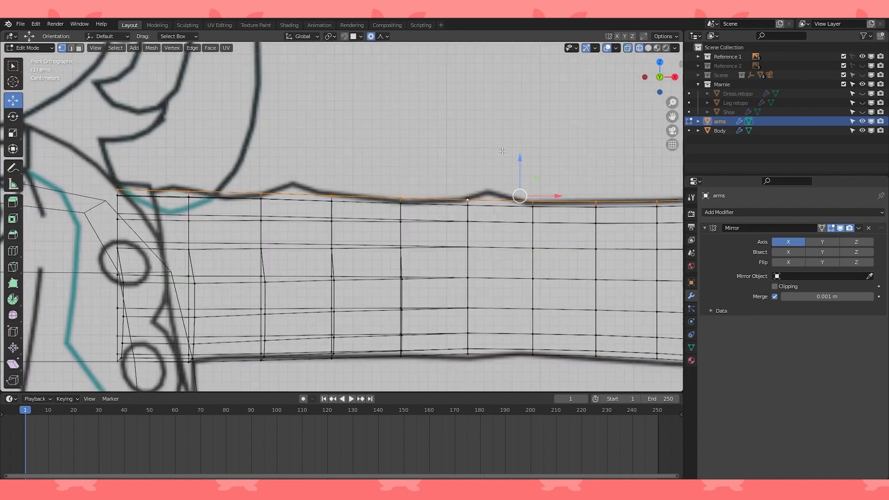
{"action": "key", "text": "g"}
{"action": "left_click", "coordinate": [519, 158]}
- Return to solid shading and hide an edge loop near the middle of the sleeve plus lengthwise rows on its shoulder section
{"action": "scroll", "coordinate": [519, 159], "scroll_direction": "down", "scroll_amount": 3}
{"action": "key", "text": "a"}
{"action": "middle_click_drag", "start_coordinate": [519, 158], "coordinate": [457, 149]}
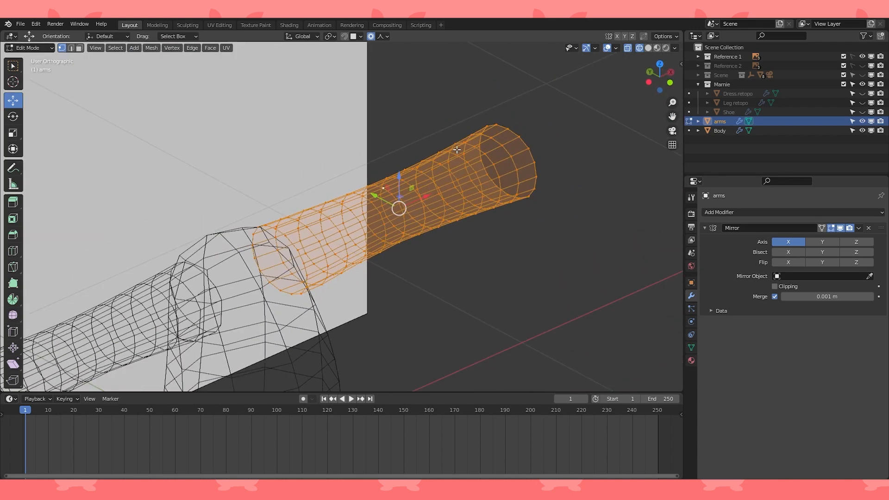
{"action": "left_click", "coordinate": [648, 49]}
{"action": "key", "text": "KP_1"}
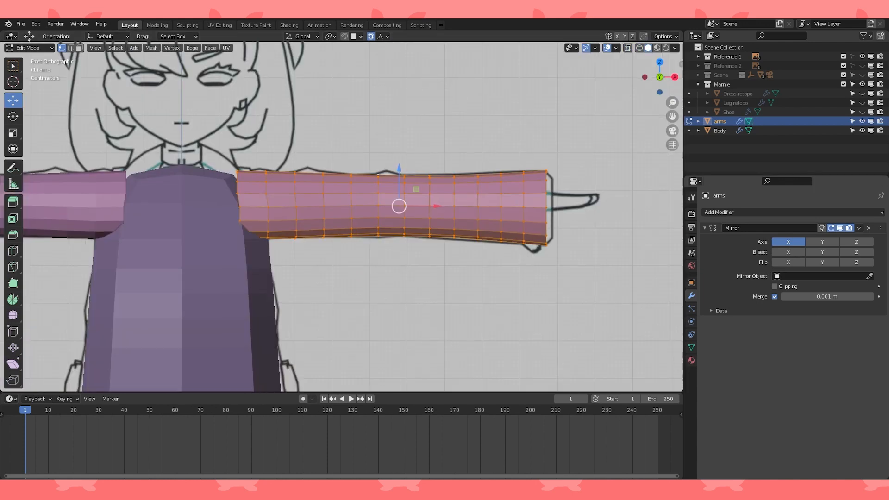
{"action": "left_click", "coordinate": [379, 200], "text": "alt"}
{"action": "key", "text": "h"}
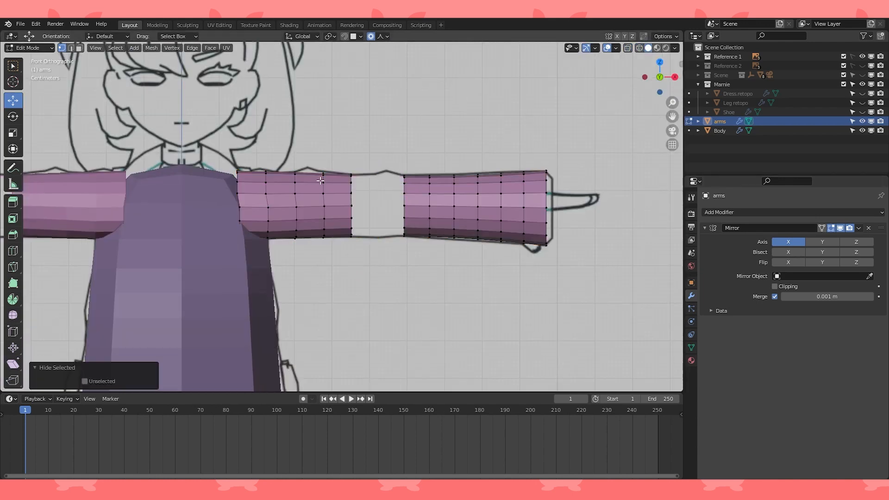
{"action": "key", "text": "h"}
- Move the end face of the isolated shoulder strip about 0.018 m along Y and 0.006 m upward with Sharp falloff
{"action": "middle_click_drag", "start_coordinate": [278, 205], "coordinate": [341, 201]}
{"action": "left_click_drag", "start_coordinate": [341, 202], "coordinate": [342, 198]}
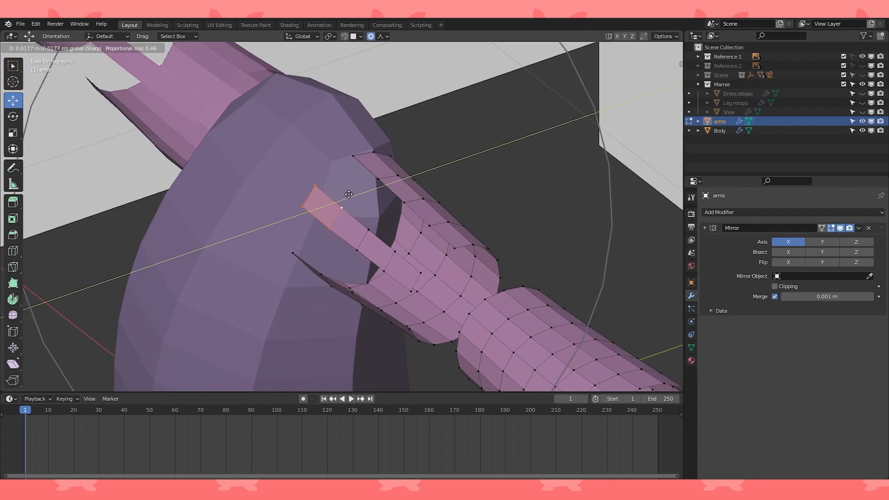
{"action": "left_click_drag", "start_coordinate": [348, 194], "coordinate": [349, 194]}
{"action": "key", "text": "Tab"}
{"action": "key", "text": "Tab"}
{"action": "key", "text": "Tab"}
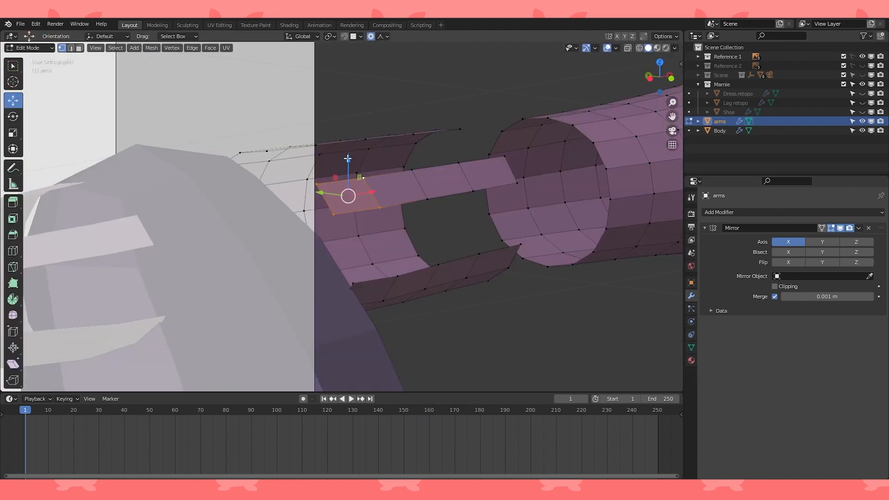
{"action": "left_click_drag", "start_coordinate": [348, 158], "coordinate": [346, 155]}
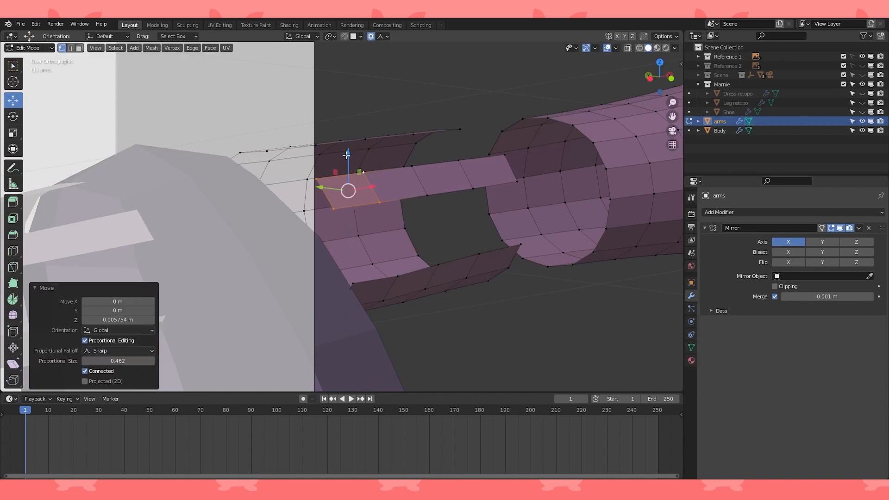
{"action": "middle_click_drag", "start_coordinate": [346, 155], "coordinate": [398, 137]}
{"action": "key", "text": "Tab"}
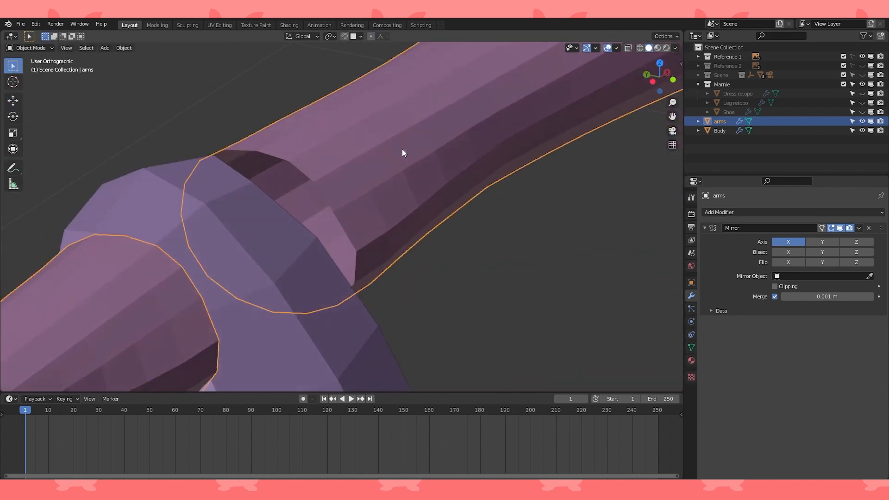
{"action": "middle_click_drag", "start_coordinate": [401, 149], "coordinate": [398, 146]}
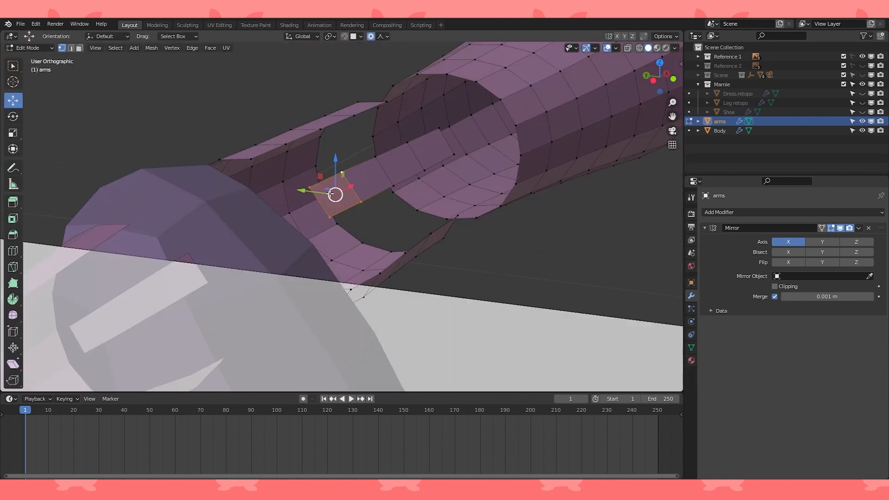
- Move two neighbouring vertices of the shoulder strip about 0.009 m along Y with Sharp proportional editing
{"action": "left_click", "coordinate": [309, 187]}
{"action": "left_click", "coordinate": [331, 213], "text": "shift"}
{"action": "middle_click_drag", "start_coordinate": [331, 212], "coordinate": [342, 195]}
{"action": "scroll", "coordinate": [362, 163], "scroll_direction": "up", "scroll_amount": 2}
{"action": "key", "text": "g"}
{"action": "key", "text": "y"}
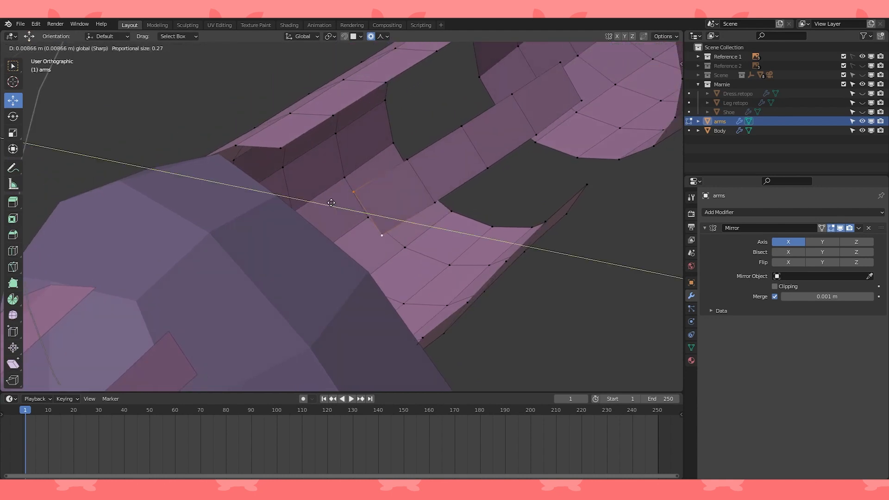
{"action": "left_click", "coordinate": [331, 203]}
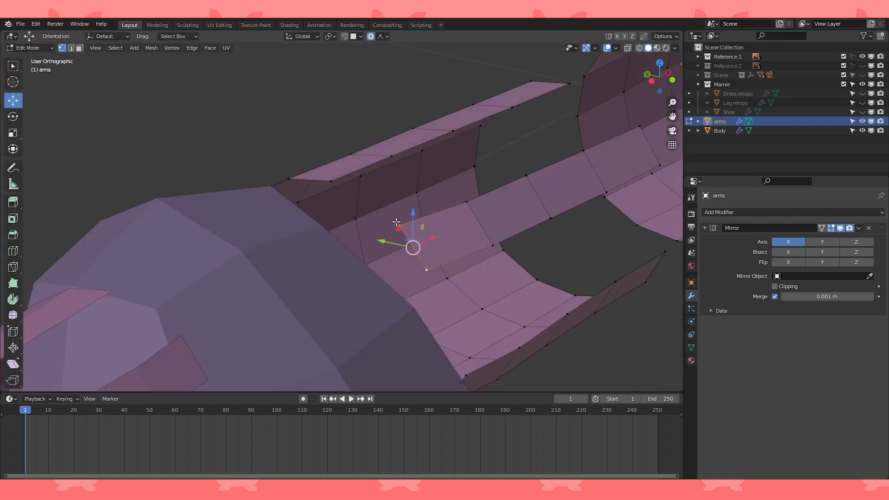
{"action": "left_click", "coordinate": [401, 190]}
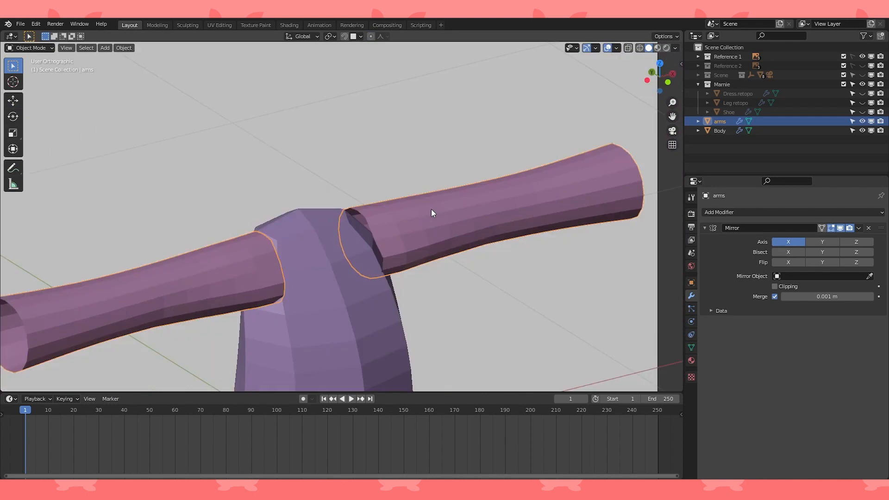
- Start editing the Body mesh and add a Subdivision Surface modifier to it
{"action": "middle_click_drag", "start_coordinate": [431, 209], "coordinate": [322, 223]}
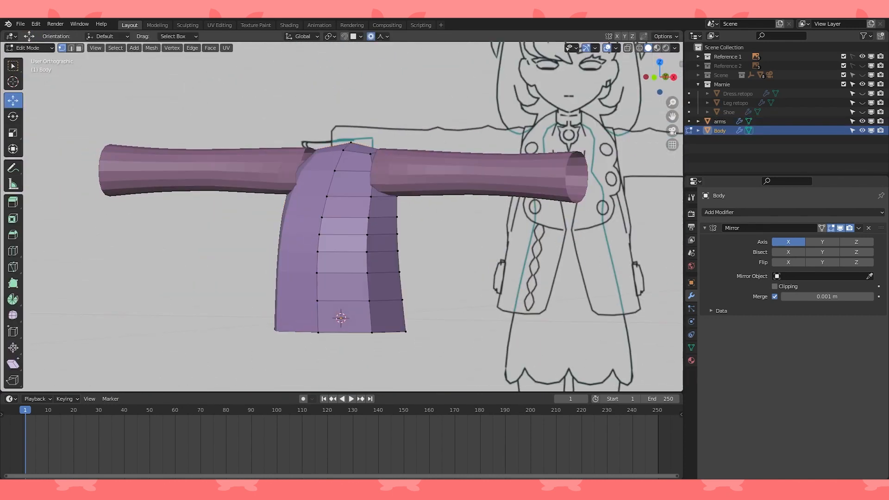
{"action": "left_click", "coordinate": [834, 212]}
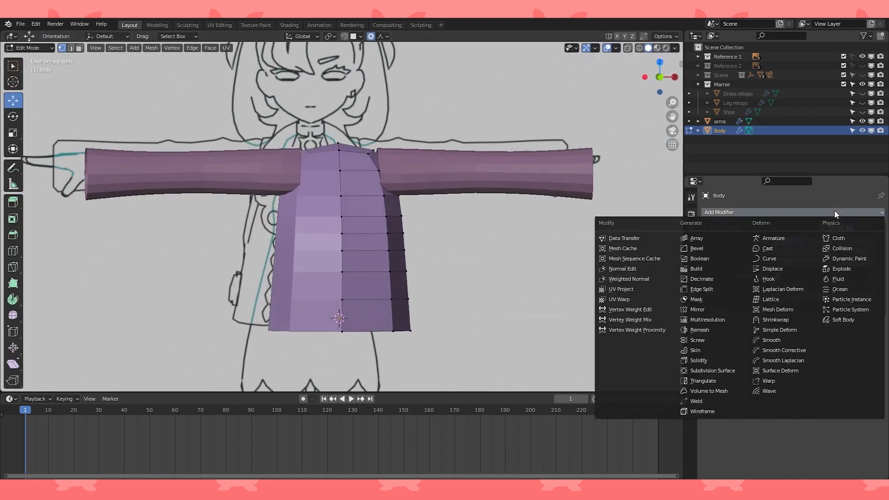
{"action": "left_click", "coordinate": [712, 371]}
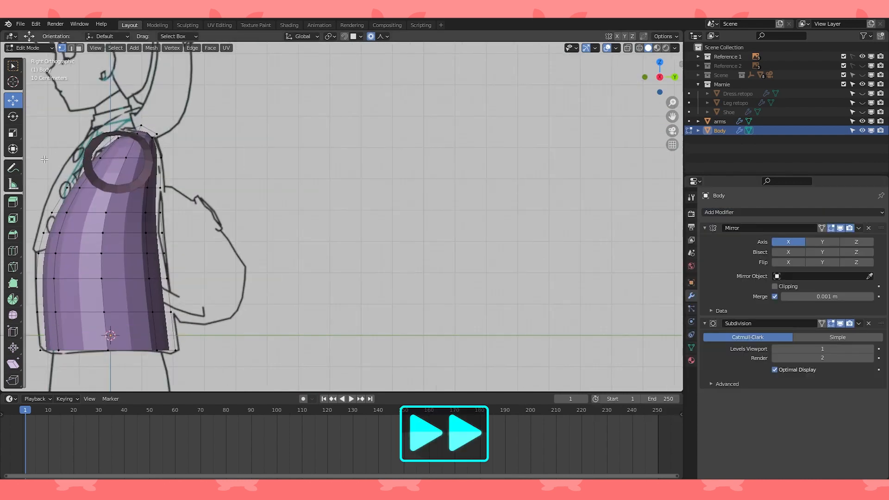
- In side wireframe view, turn off proportional editing and move the Body's front vertex column about 0.02 m forward along Y
{"action": "middle_click_drag", "start_coordinate": [44, 159], "coordinate": [286, 152], "text": "shift"}
{"action": "key", "text": "Tab"}
{"action": "left_click", "coordinate": [638, 48]}
{"action": "key", "text": "Tab"}
{"action": "scroll", "coordinate": [210, 322], "scroll_direction": "up", "scroll_amount": 1}
{"action": "key", "text": "c"}
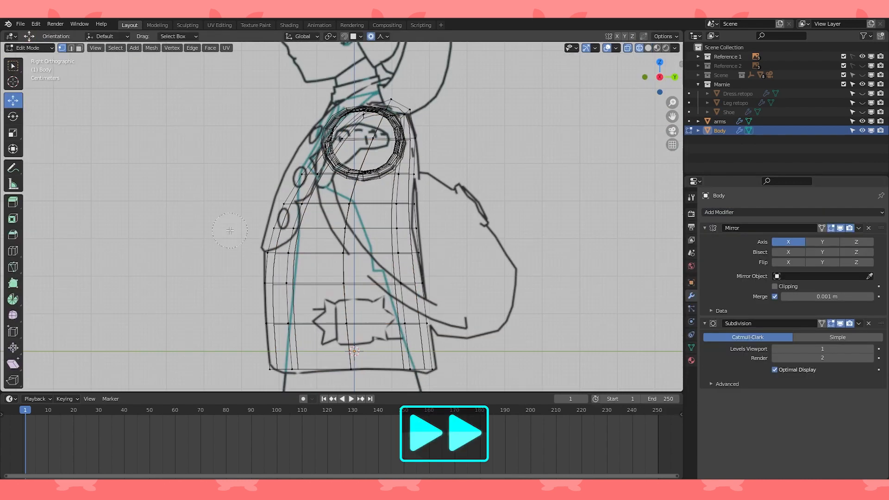
{"action": "middle_click_drag", "start_coordinate": [416, 179], "coordinate": [391, 102]}
{"action": "key", "text": "Escape"}
{"action": "scroll", "coordinate": [310, 248], "scroll_direction": "up", "scroll_amount": 2}
{"action": "middle_click_drag", "start_coordinate": [310, 248], "coordinate": [377, 204], "text": "shift"}
{"action": "left_click", "coordinate": [371, 36]}
{"action": "scroll", "coordinate": [365, 155], "scroll_direction": "down", "scroll_amount": 2}
{"action": "key", "text": "g"}
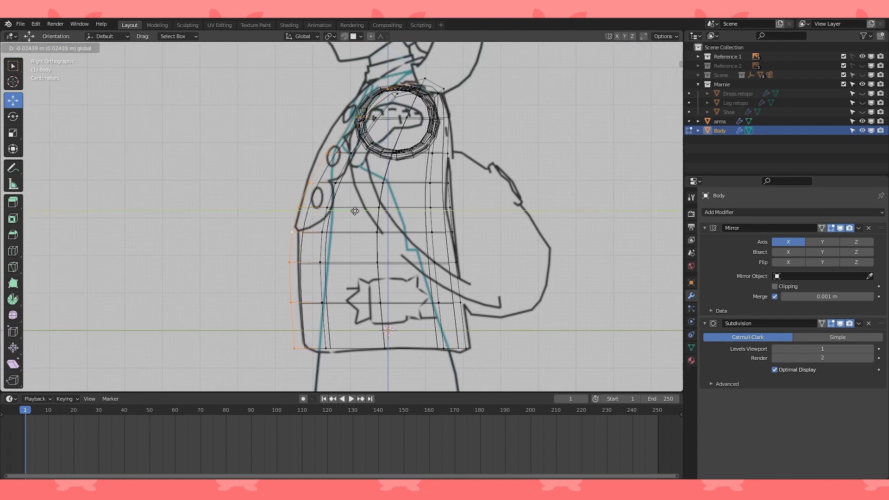
{"action": "left_click", "coordinate": [359, 209]}
- Move the Body's front chest vertices forward along Y to the side reference outline and return to solid shading
{"action": "scroll", "coordinate": [360, 209], "scroll_direction": "up", "scroll_amount": 2}
{"action": "left_click", "coordinate": [309, 147]}
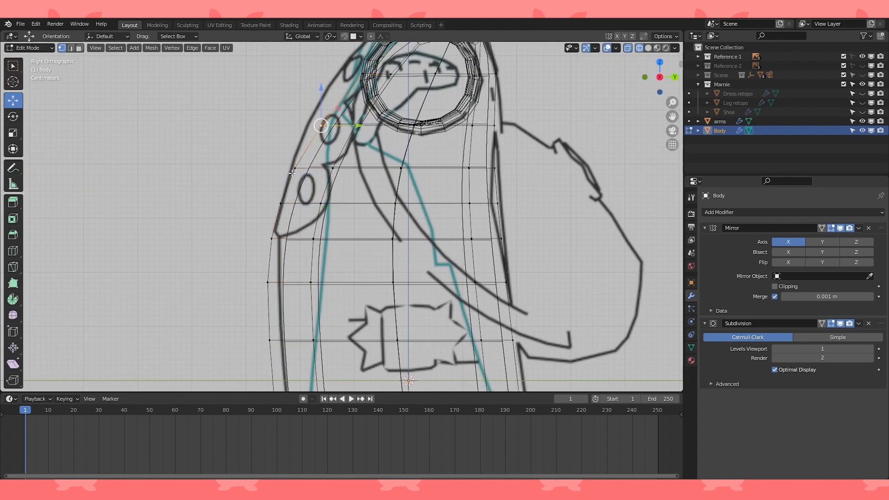
{"action": "middle_click_drag", "start_coordinate": [341, 148], "coordinate": [348, 172], "text": "shift"}
{"action": "left_click_drag", "start_coordinate": [350, 171], "coordinate": [339, 168]}
{"action": "scroll", "coordinate": [345, 169], "scroll_direction": "down", "scroll_amount": 10}
{"action": "scroll", "coordinate": [340, 168], "scroll_direction": "down", "scroll_amount": 4}
{"action": "key", "text": "shift+z"}
{"action": "middle_click_drag", "start_coordinate": [340, 185], "coordinate": [440, 199]}
- Set the proportional falloff to Smooth and move the Body's back hem vertex about 0.026 m backward along Y
{"action": "key", "text": "KP_3"}
{"action": "scroll", "coordinate": [393, 240], "scroll_direction": "up", "scroll_amount": 4}
{"action": "left_click", "coordinate": [404, 273]}
{"action": "left_click", "coordinate": [382, 36]}
{"action": "left_click", "coordinate": [372, 76]}
{"action": "left_click_drag", "start_coordinate": [442, 273], "coordinate": [455, 271]}
{"action": "scroll", "coordinate": [456, 272], "scroll_direction": "down", "scroll_amount": 2}
{"action": "scroll", "coordinate": [456, 271], "scroll_direction": "down", "scroll_amount": 2}
{"action": "middle_click_drag", "start_coordinate": [444, 222], "coordinate": [443, 295], "text": "shift"}
{"action": "middle_click_drag", "start_coordinate": [442, 269], "coordinate": [357, 287]}
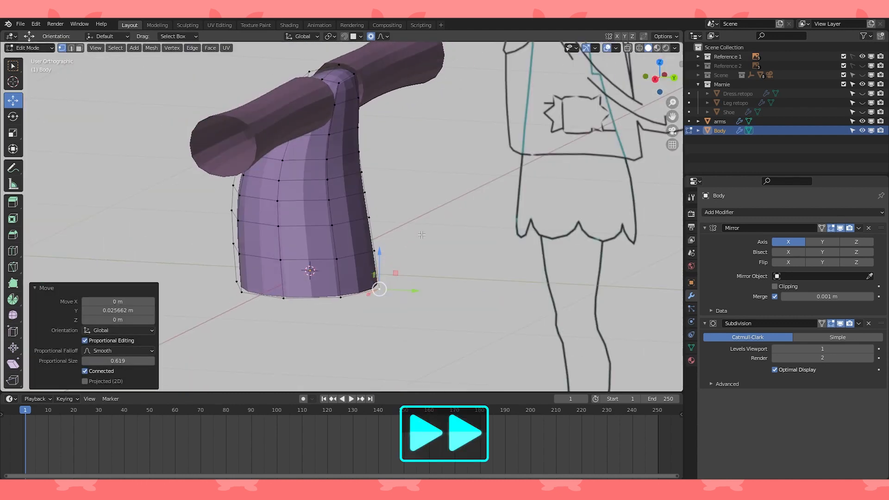
- Move the Body's lower-back vertex about 0.014 m inward along Y with a proportional size of 0.148
{"action": "key", "text": "KP_3"}
{"action": "scroll", "coordinate": [398, 277], "scroll_direction": "up", "scroll_amount": 2}
{"action": "left_click", "coordinate": [384, 174]}
{"action": "left_click_drag", "start_coordinate": [421, 176], "coordinate": [415, 174]}
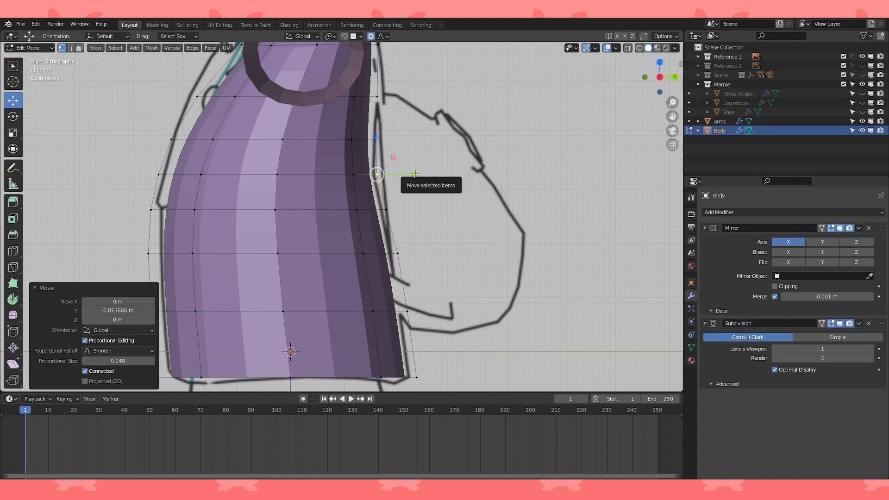
- Move the Body's upper-back vertices about 0.009 m backward along Y to meet the side reference outline
{"action": "middle_click_drag", "start_coordinate": [414, 93], "coordinate": [430, 197], "text": "shift"}
{"action": "left_click", "coordinate": [400, 144]}
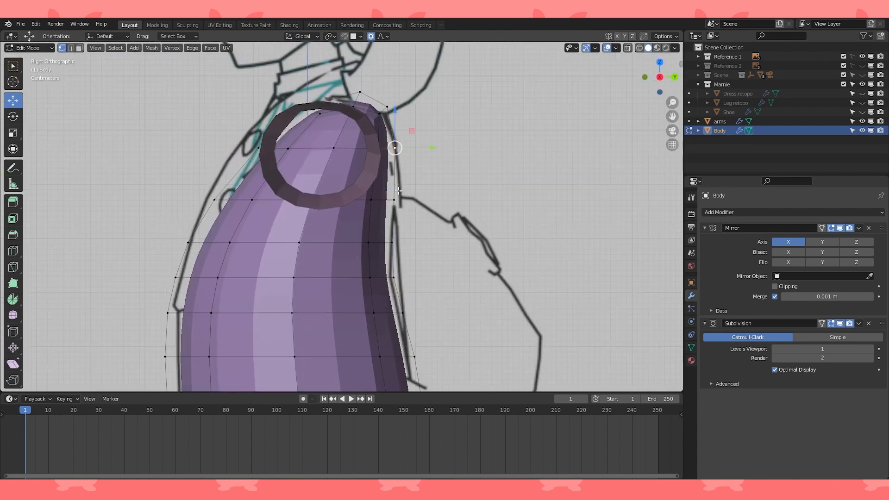
{"action": "left_click_drag", "start_coordinate": [432, 173], "coordinate": [413, 166]}
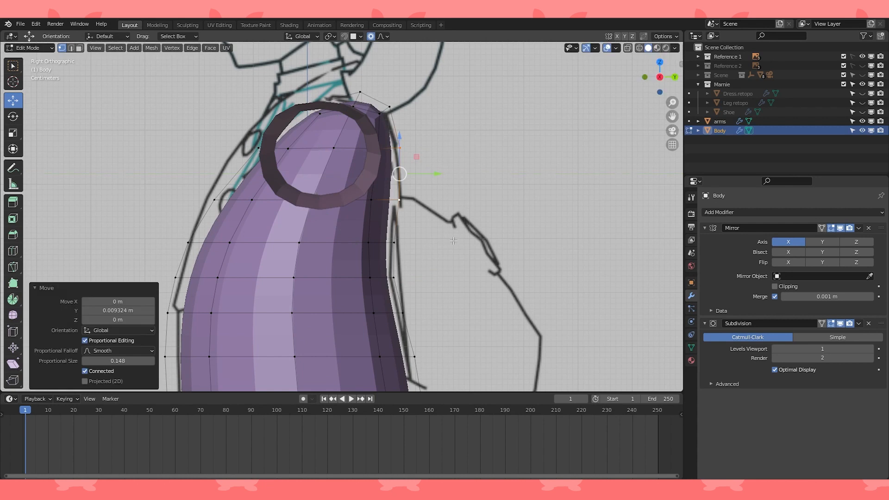
- Raise the Body's top vertices behind the neck about 0.017 m along Z with Smooth proportional editing
{"action": "scroll", "coordinate": [413, 167], "scroll_direction": "up", "scroll_amount": 1}
{"action": "left_click", "coordinate": [408, 82]}
{"action": "middle_click_drag", "start_coordinate": [458, 80], "coordinate": [465, 173], "text": "shift"}
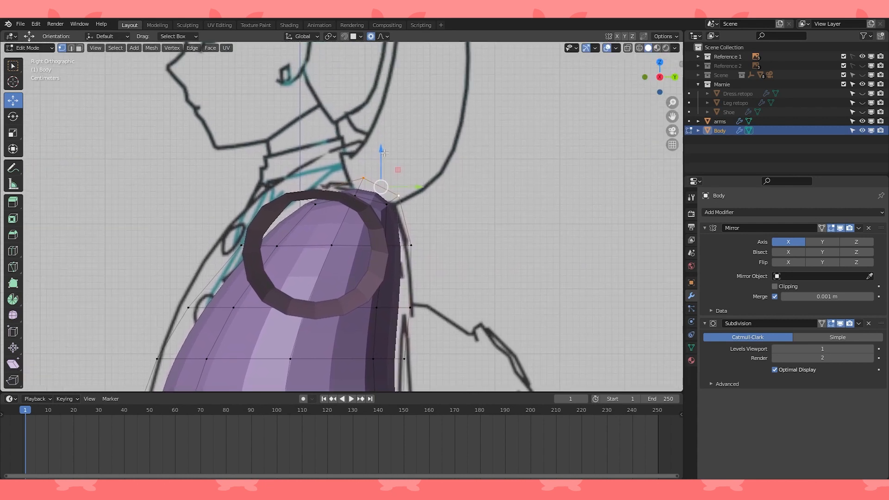
{"action": "key", "text": "g"}
{"action": "left_click_drag", "start_coordinate": [378, 133], "coordinate": [377, 132]}
{"action": "middle_click_drag", "start_coordinate": [373, 137], "coordinate": [392, 147]}
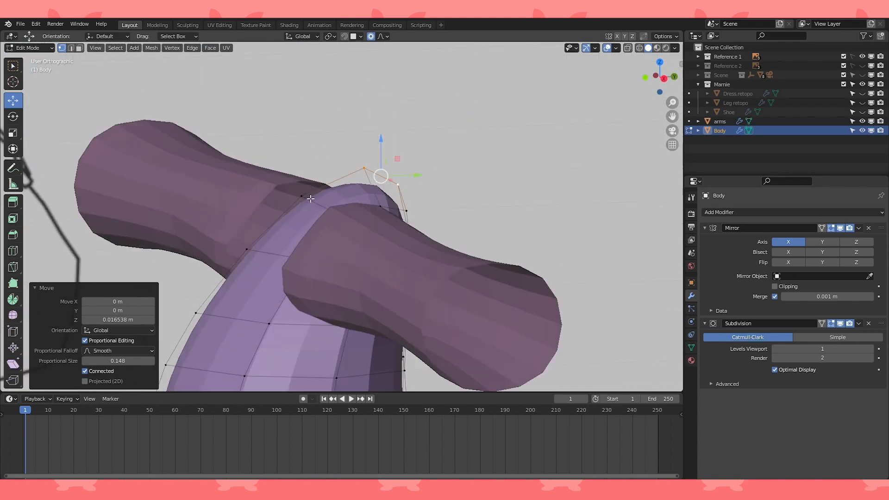
- Raise the Body's vertex at the front of the neck about 0.015 m along Z
{"action": "left_click", "coordinate": [310, 196]}
{"action": "middle_click_drag", "start_coordinate": [316, 185], "coordinate": [364, 178], "text": "shift"}
{"action": "scroll", "coordinate": [360, 161], "scroll_direction": "up", "scroll_amount": 1}
{"action": "left_click_drag", "start_coordinate": [361, 160], "coordinate": [349, 133]}
{"action": "scroll", "coordinate": [350, 134], "scroll_direction": "down", "scroll_amount": 4}
{"action": "middle_click_drag", "start_coordinate": [384, 208], "coordinate": [428, 197]}
- In see-through front view, move the Body's side hem corner about 0.06 m outward and 0.016 m upward
{"action": "key", "text": "KP_3"}
{"action": "scroll", "coordinate": [429, 199], "scroll_direction": "down", "scroll_amount": 3}
{"action": "scroll", "coordinate": [428, 199], "scroll_direction": "up", "scroll_amount": 4}
{"action": "key", "text": "KP_1"}
{"action": "key", "text": "alt+z"}
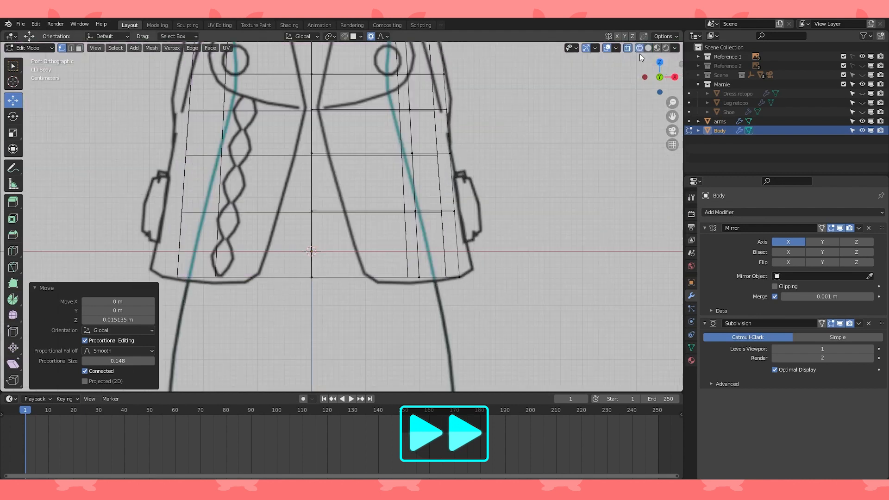
{"action": "left_click", "coordinate": [448, 272]}
{"action": "scroll", "coordinate": [459, 259], "scroll_direction": "up", "scroll_amount": 1}
{"action": "middle_click_drag", "start_coordinate": [514, 259], "coordinate": [473, 251], "text": "shift"}
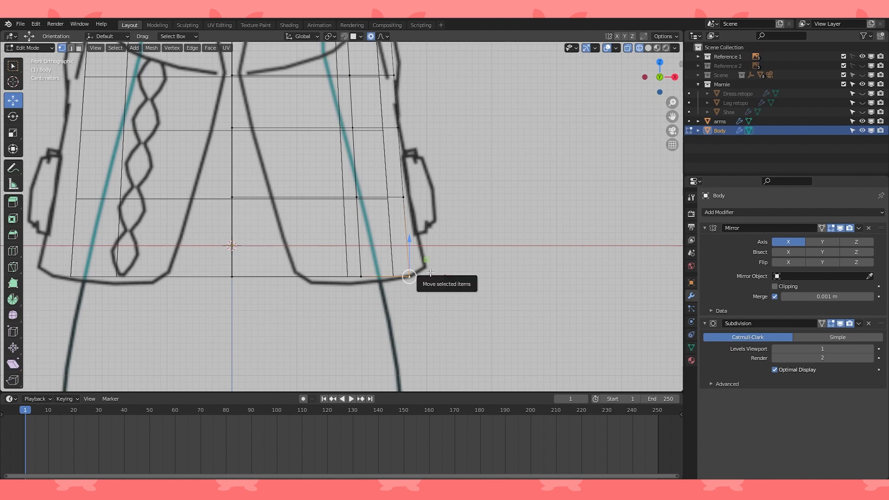
{"action": "key", "text": "g"}
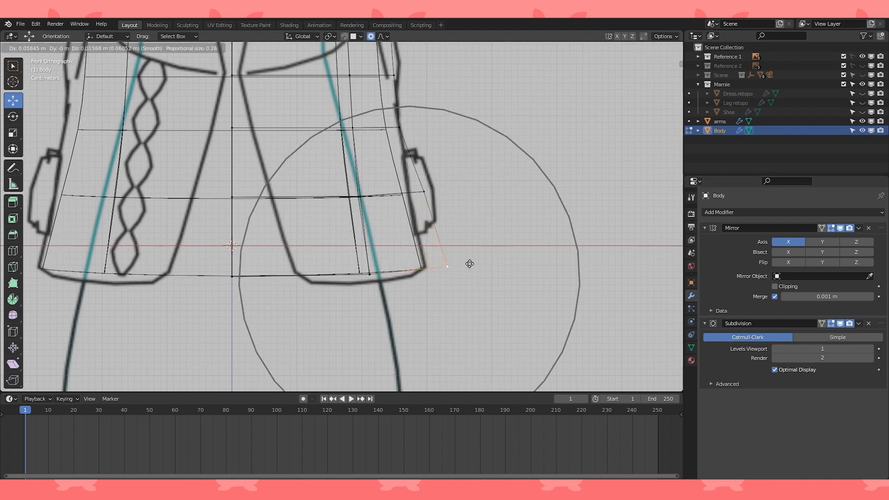
{"action": "left_click", "coordinate": [469, 261]}
- Move the Body's vertical side edge column about 0.028 m along Y in side view with Smooth falloff
{"action": "middle_click_drag", "start_coordinate": [469, 261], "coordinate": [450, 208]}
{"action": "scroll", "coordinate": [424, 195], "scroll_direction": "up", "scroll_amount": 6, "text": "shift"}
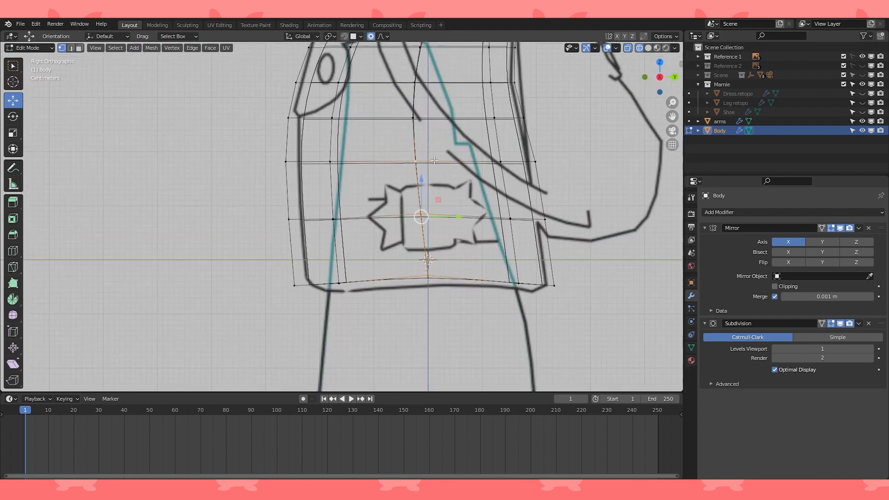
{"action": "middle_click_drag", "start_coordinate": [431, 134], "coordinate": [424, 142], "text": "shift"}
{"action": "scroll", "coordinate": [449, 223], "scroll_direction": "down", "scroll_amount": 1}
{"action": "middle_click_drag", "start_coordinate": [449, 222], "coordinate": [379, 230], "text": "shift"}
{"action": "scroll", "coordinate": [394, 181], "scroll_direction": "up", "scroll_amount": 2}
{"action": "scroll", "coordinate": [382, 189], "scroll_direction": "down", "scroll_amount": 2}
{"action": "scroll", "coordinate": [378, 230], "scroll_direction": "up", "scroll_amount": 2}
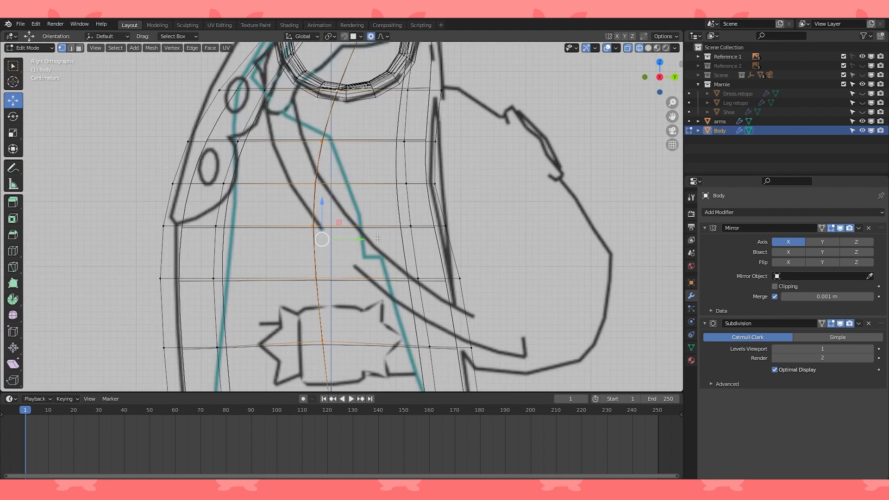
{"action": "key", "text": "g"}
{"action": "left_click_drag", "start_coordinate": [380, 239], "coordinate": [378, 239]}
- Hide the arms and, with proportional editing off, move the Body's side column except the hem vertex about 0.017 m outward along X
{"action": "scroll", "coordinate": [374, 235], "scroll_direction": "down", "scroll_amount": 3}
{"action": "middle_click_drag", "start_coordinate": [373, 235], "coordinate": [453, 236]}
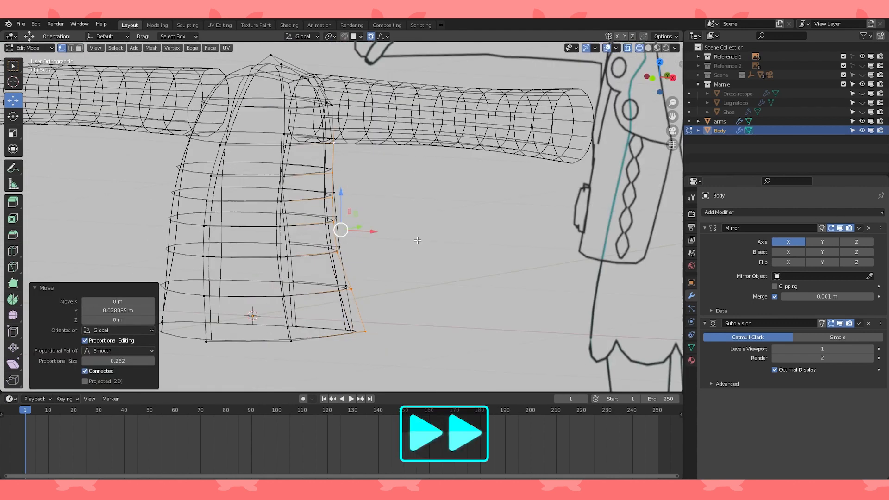
{"action": "key", "text": "KP_1"}
{"action": "left_click", "coordinate": [362, 311]}
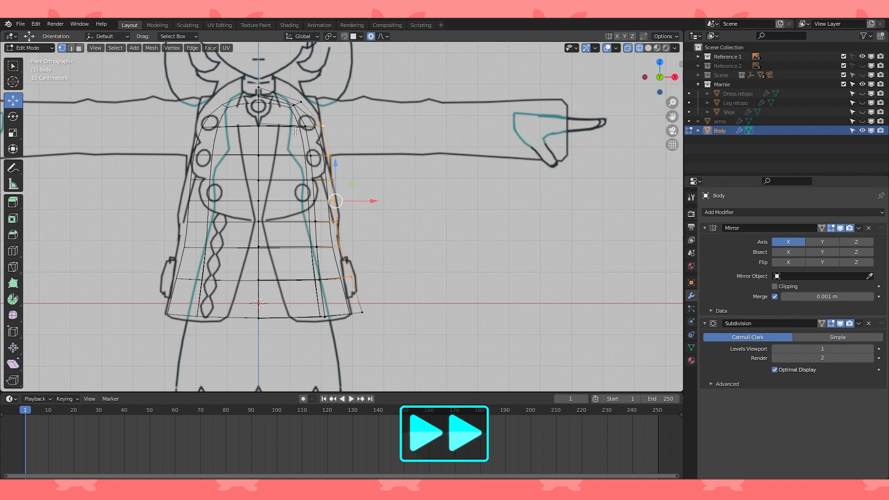
{"action": "scroll", "coordinate": [320, 190], "scroll_direction": "up", "scroll_amount": 2}
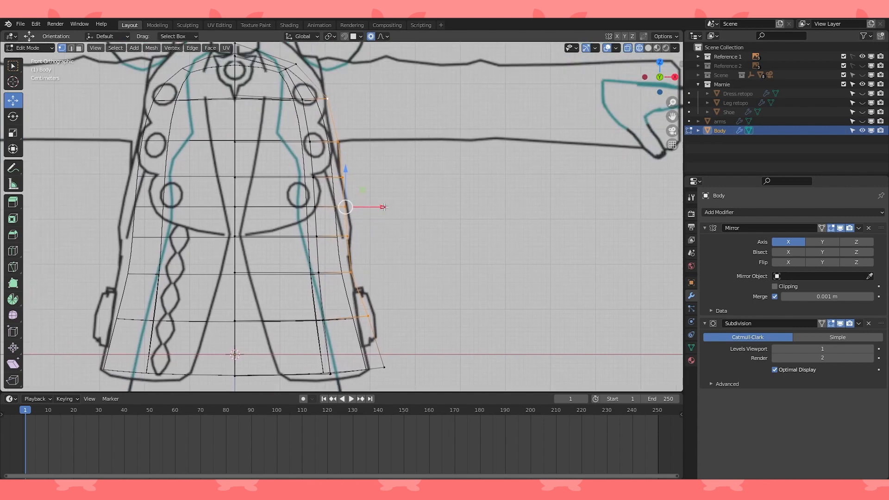
{"action": "left_click_drag", "start_coordinate": [384, 207], "coordinate": [388, 206]}
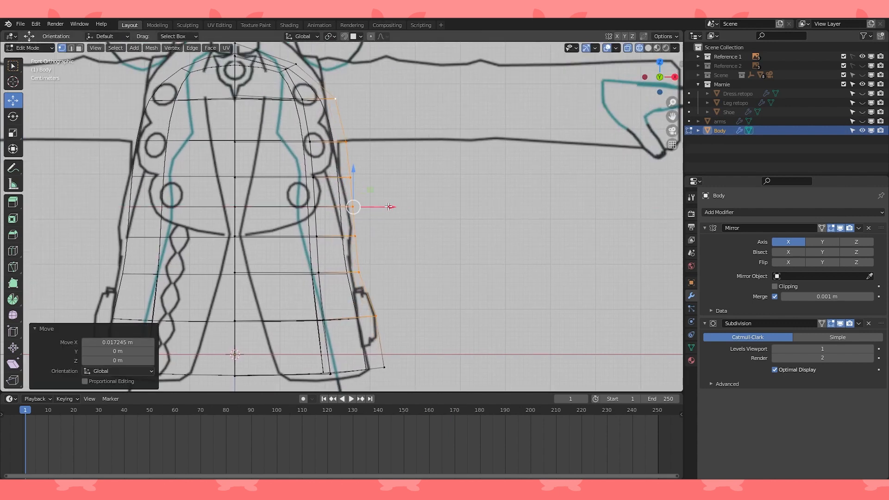
- Fine-tune two vertices of the Body's side column in the lower half along X to follow the front drawing
{"action": "scroll", "coordinate": [384, 212], "scroll_direction": "down", "scroll_amount": 1}
{"action": "left_click", "coordinate": [356, 262]}
{"action": "left_click_drag", "start_coordinate": [395, 264], "coordinate": [397, 261]}
{"action": "left_click", "coordinate": [352, 210]}
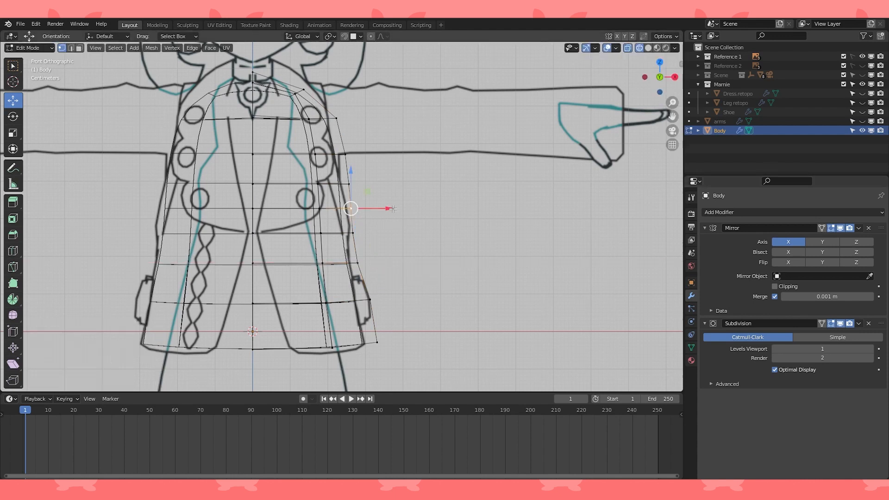
{"action": "left_click_drag", "start_coordinate": [393, 208], "coordinate": [392, 205]}
- Hide the edge loop below the upper chest and raise the Body's outer shoulder vertex about 0.001 m with Smooth proportional editing
{"action": "middle_click_drag", "start_coordinate": [341, 183], "coordinate": [378, 240], "text": "shift"}
{"action": "left_click", "coordinate": [377, 208], "text": "alt"}
{"action": "key", "text": "h"}
{"action": "left_click", "coordinate": [374, 175]}
{"action": "scroll", "coordinate": [391, 175], "scroll_direction": "up", "scroll_amount": 2}
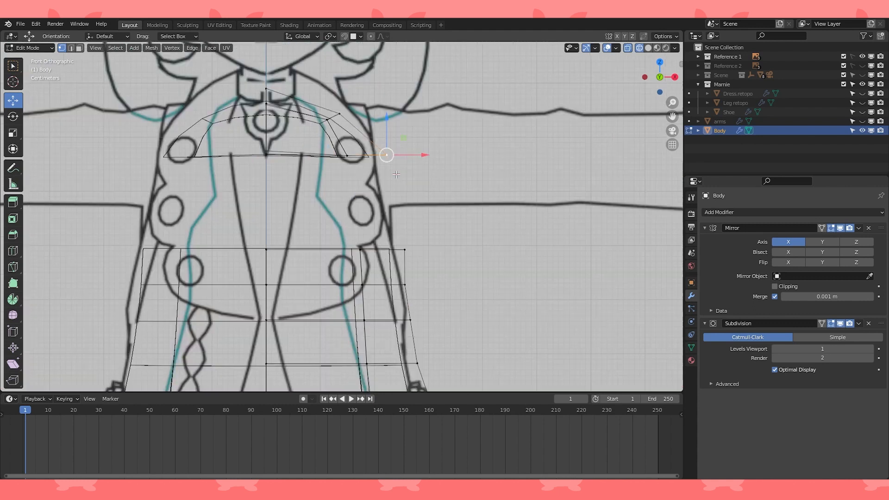
{"action": "middle_click_drag", "start_coordinate": [396, 174], "coordinate": [390, 212], "text": "shift"}
{"action": "scroll", "coordinate": [407, 209], "scroll_direction": "up", "scroll_amount": 2}
{"action": "middle_click_drag", "start_coordinate": [448, 190], "coordinate": [448, 217], "text": "shift"}
{"action": "mouse_move", "coordinate": [395, 176]}
{"action": "left_mouse_down"}
{"action": "mouse_move", "coordinate": [378, 161]}
{"action": "mouse_move", "coordinate": [397, 163]}
{"action": "left_mouse_up"}
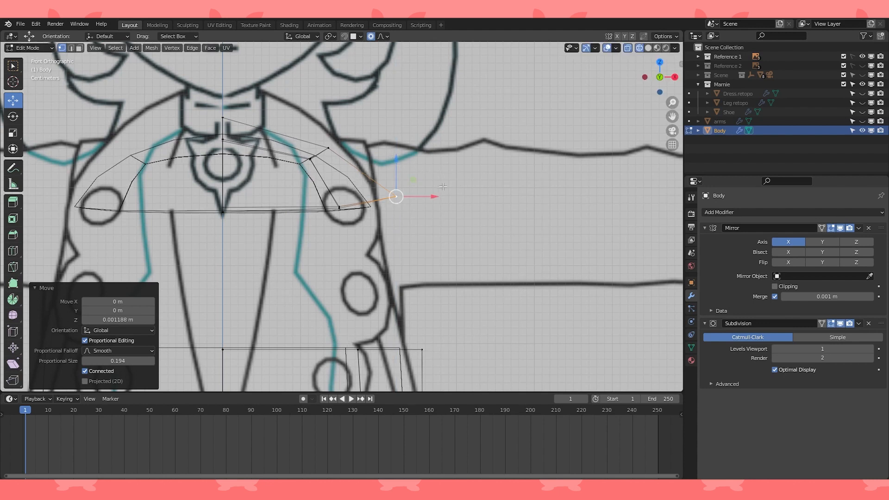
- In solid shading, move the outer shoulder vertex slightly forward along Y and reveal the hidden edge loop
{"action": "key", "text": "3"}
{"action": "key", "text": "shift+z"}
{"action": "mouse_move", "coordinate": [399, 163]}
{"action": "middle_mouse_down"}
{"action": "mouse_move", "coordinate": [424, 183]}
{"action": "mouse_move", "coordinate": [464, 177]}
{"action": "mouse_move", "coordinate": [430, 208]}
{"action": "middle_mouse_up"}
{"action": "key", "text": "Tab"}
{"action": "key", "text": "Tab"}
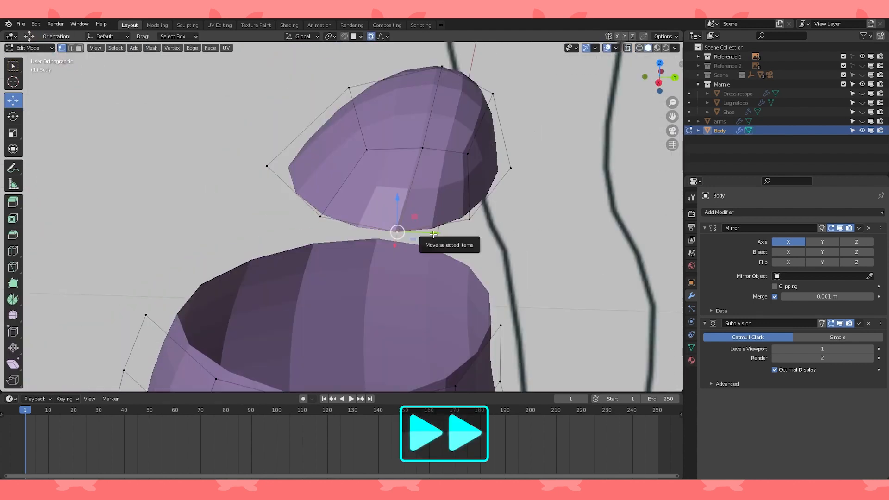
{"action": "left_click_drag", "start_coordinate": [436, 232], "coordinate": [431, 231]}
{"action": "scroll", "coordinate": [430, 231], "scroll_direction": "down", "scroll_amount": 1}
{"action": "key", "text": "alt+h"}
- Reposition two lower Body vertices, including the one just above the hem, with Smooth proportional editing to even out the surface
{"action": "middle_click_drag", "start_coordinate": [430, 231], "coordinate": [324, 240]}
{"action": "middle_click_drag", "start_coordinate": [324, 297], "coordinate": [416, 139], "text": "shift"}
{"action": "left_click", "coordinate": [361, 279]}
{"action": "middle_click_drag", "start_coordinate": [371, 273], "coordinate": [429, 225]}
{"action": "left_click_drag", "start_coordinate": [401, 280], "coordinate": [381, 278]}
{"action": "scroll", "coordinate": [381, 278], "scroll_direction": "down", "scroll_amount": 4}
{"action": "middle_click_drag", "start_coordinate": [381, 277], "coordinate": [455, 300]}
{"action": "scroll", "coordinate": [456, 300], "scroll_direction": "up", "scroll_amount": 6}
{"action": "left_click", "coordinate": [455, 328]}
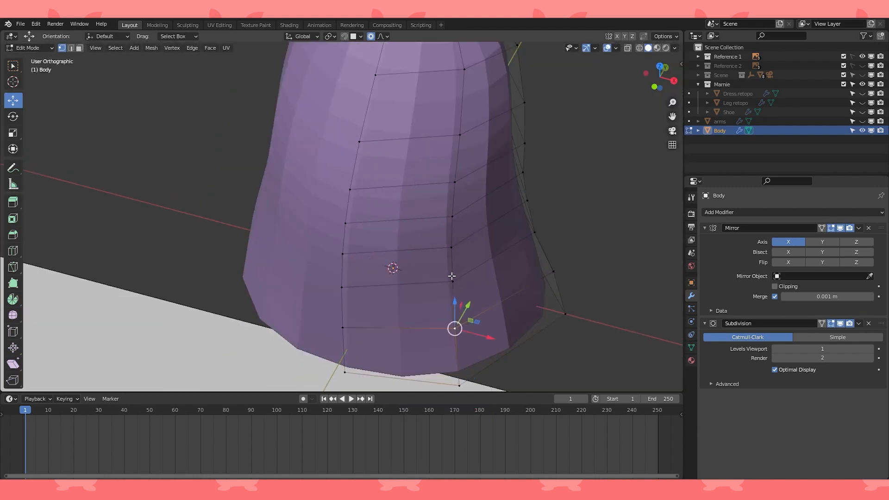
{"action": "middle_click_drag", "start_coordinate": [448, 223], "coordinate": [460, 217]}
{"action": "left_click_drag", "start_coordinate": [462, 245], "coordinate": [474, 250]}
{"action": "scroll", "coordinate": [474, 251], "scroll_direction": "down", "scroll_amount": 3}
{"action": "middle_click_drag", "start_coordinate": [474, 250], "coordinate": [498, 242]}
- In front view, move the Body's inner-column vertex at chest height outward along X
{"action": "key", "text": "KP_1"}
{"action": "scroll", "coordinate": [428, 278], "scroll_direction": "up", "scroll_amount": 3}
{"action": "key", "text": "shift+z"}
{"action": "scroll", "coordinate": [394, 287], "scroll_direction": "up", "scroll_amount": 5}
{"action": "scroll", "coordinate": [344, 219], "scroll_direction": "up", "scroll_amount": 2}
{"action": "left_click", "coordinate": [318, 204]}
{"action": "key", "text": "KP_3"}
{"action": "key", "text": "KP_1"}
{"action": "scroll", "coordinate": [370, 217], "scroll_direction": "down", "scroll_amount": 3}
{"action": "key", "text": "shift+z"}
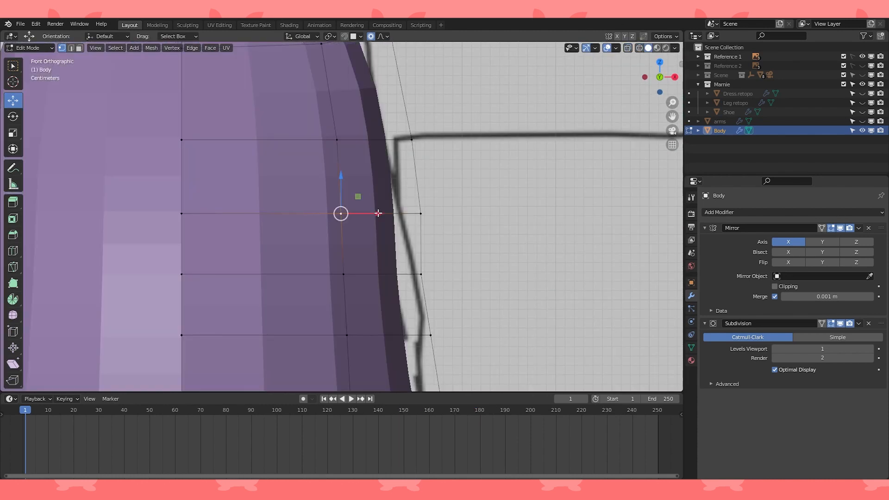
{"action": "left_click_drag", "start_coordinate": [378, 212], "coordinate": [393, 210]}
- Nudge the next lower inner-column vertex together with a neighbouring vertex to smooth the Body's side
{"action": "left_click", "coordinate": [344, 274]}
{"action": "middle_click_drag", "start_coordinate": [362, 254], "coordinate": [385, 219], "text": "shift"}
{"action": "scroll", "coordinate": [385, 220], "scroll_direction": "up", "scroll_amount": 2}
{"action": "left_click", "coordinate": [386, 162], "text": "shift"}
{"action": "left_click_drag", "start_coordinate": [398, 189], "coordinate": [395, 193]}
{"action": "middle_click_drag", "start_coordinate": [395, 193], "coordinate": [290, 214]}
- From an angled view, shift a single Body vertex to even out the spacing beside the side column
{"action": "middle_click_drag", "start_coordinate": [426, 206], "coordinate": [386, 213]}
{"action": "left_click", "coordinate": [376, 200]}
{"action": "left_click_drag", "start_coordinate": [405, 205], "coordinate": [387, 200]}
{"action": "middle_click_drag", "start_coordinate": [387, 200], "coordinate": [500, 204]}
- In front view, move the inner-column vertex at the upper chest outward along X
{"action": "key", "text": "KP_1"}
{"action": "scroll", "coordinate": [341, 204], "scroll_direction": "down", "scroll_amount": 2}
{"action": "scroll", "coordinate": [364, 153], "scroll_direction": "up", "scroll_amount": 4}
{"action": "middle_click_drag", "start_coordinate": [364, 152], "coordinate": [312, 174], "text": "shift"}
{"action": "left_click_drag", "start_coordinate": [338, 216], "coordinate": [388, 208]}
- In side view, move the upper-chest vertex about 0.066 m forward along Y with Smooth falloff
{"action": "mouse_move", "coordinate": [388, 208]}
{"action": "middle_mouse_down"}
{"action": "mouse_move", "coordinate": [385, 199]}
{"action": "mouse_move", "coordinate": [384, 217]}
{"action": "middle_mouse_up"}
{"action": "left_click_drag", "start_coordinate": [384, 217], "coordinate": [334, 218]}
{"action": "scroll", "coordinate": [334, 218], "scroll_direction": "down", "scroll_amount": 6}
{"action": "middle_click_drag", "start_coordinate": [335, 218], "coordinate": [380, 215]}
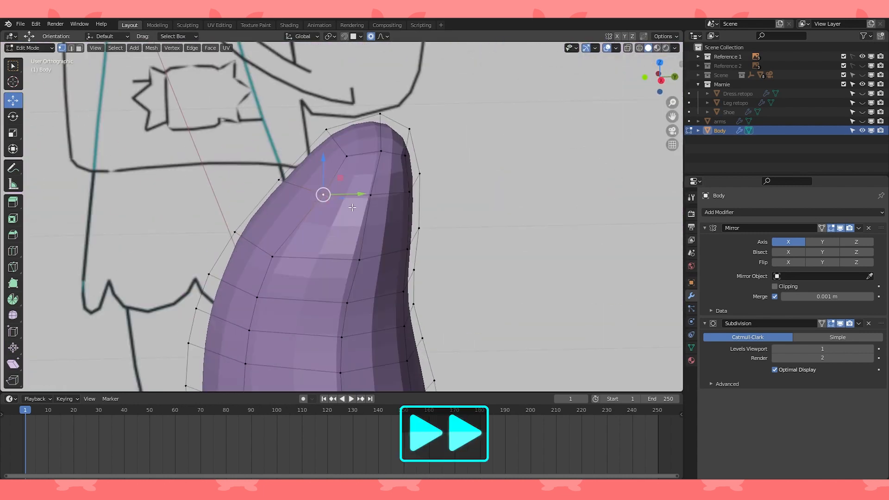
{"action": "key", "text": "KP_3"}
{"action": "scroll", "coordinate": [342, 213], "scroll_direction": "up", "scroll_amount": 4}
{"action": "left_click_drag", "start_coordinate": [342, 213], "coordinate": [242, 211]}
- Move the upper-chest vertex slightly up and outward in front view, and refine its position from an angled view
{"action": "key", "text": "KP_1"}
{"action": "scroll", "coordinate": [412, 188], "scroll_direction": "up", "scroll_amount": 4}
{"action": "key", "text": "g"}
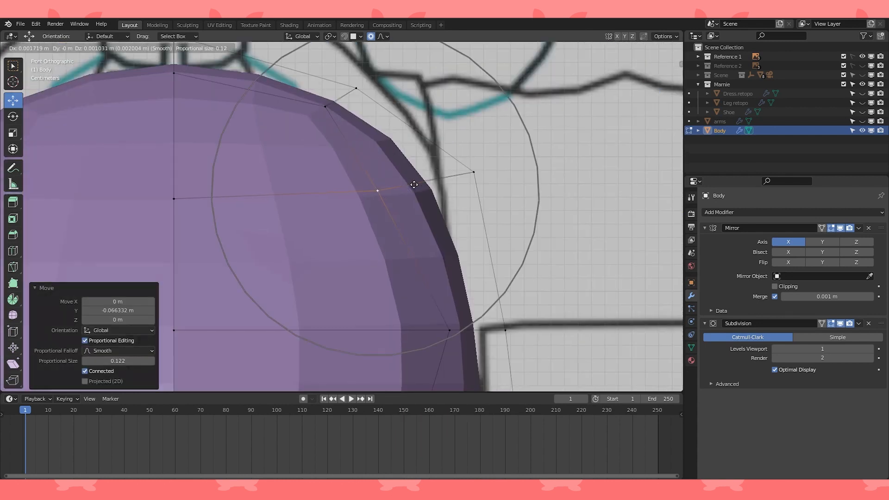
{"action": "left_click", "coordinate": [423, 181]}
{"action": "middle_click_drag", "start_coordinate": [403, 170], "coordinate": [310, 204]}
{"action": "scroll", "coordinate": [379, 213], "scroll_direction": "up", "scroll_amount": 2}
{"action": "left_click_drag", "start_coordinate": [396, 223], "coordinate": [385, 222]}
{"action": "scroll", "coordinate": [386, 221], "scroll_direction": "down", "scroll_amount": 5}
{"action": "mouse_move", "coordinate": [384, 222]}
{"action": "middle_mouse_down"}
{"action": "mouse_move", "coordinate": [352, 250]}
{"action": "mouse_move", "coordinate": [398, 217]}
{"action": "mouse_move", "coordinate": [387, 220]}
{"action": "middle_mouse_up"}
- Add the neighbouring upper-chest vertices to the selection and raise them together along Z
{"action": "scroll", "coordinate": [398, 208], "scroll_direction": "up", "scroll_amount": 4}
{"action": "left_click", "coordinate": [347, 194], "text": "shift"}
{"action": "left_click", "coordinate": [459, 198], "text": "shift"}
{"action": "left_click_drag", "start_coordinate": [404, 171], "coordinate": [408, 121]}
- With proportional editing off, move an upper Body vertex slightly forward along Y in side view
{"action": "key", "text": "KP_3"}
{"action": "key", "text": "o"}
{"action": "left_click", "coordinate": [401, 158]}
{"action": "left_click_drag", "start_coordinate": [438, 156], "coordinate": [424, 155]}
{"action": "middle_click_drag", "start_coordinate": [371, 185], "coordinate": [430, 199]}
- Raise another upper Body vertex along Z in front view and shift it forward along Y in side view
{"action": "left_click", "coordinate": [313, 192]}
{"action": "key", "text": "KP_1"}
{"action": "middle_click_drag", "start_coordinate": [273, 194], "coordinate": [346, 192], "text": "shift"}
{"action": "scroll", "coordinate": [346, 192], "scroll_direction": "up", "scroll_amount": 1}
{"action": "left_click_drag", "start_coordinate": [346, 153], "coordinate": [347, 133]}
{"action": "key", "text": "KP_3"}
{"action": "middle_click_drag", "start_coordinate": [343, 200], "coordinate": [341, 228]}
{"action": "left_click_drag", "start_coordinate": [381, 168], "coordinate": [355, 168]}
{"action": "scroll", "coordinate": [359, 171], "scroll_direction": "down", "scroll_amount": 7}
{"action": "scroll", "coordinate": [372, 231], "scroll_direction": "down", "scroll_amount": 4}
- In side view, move the side-column vertex at chest height about 0.01 m forward along Y
{"action": "middle_click_drag", "start_coordinate": [371, 250], "coordinate": [381, 224]}
{"action": "scroll", "coordinate": [381, 224], "scroll_direction": "up", "scroll_amount": 4}
{"action": "left_click", "coordinate": [354, 247]}
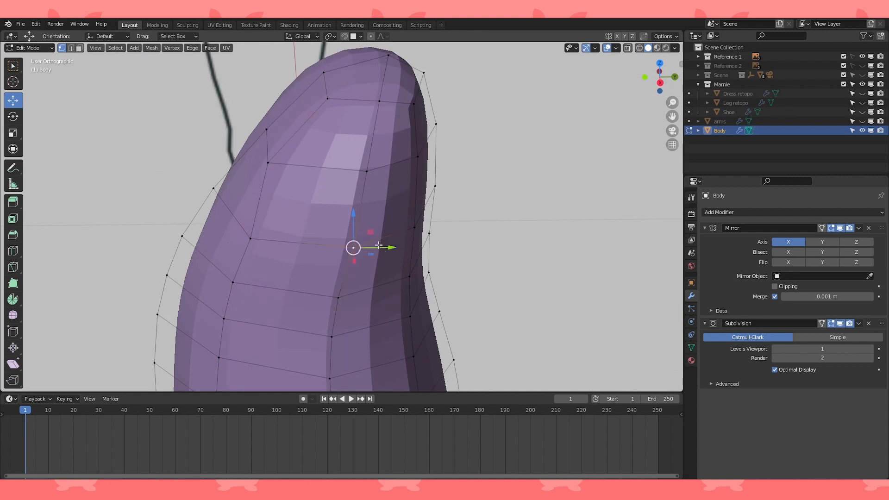
{"action": "key", "text": "KP_3"}
{"action": "scroll", "coordinate": [377, 247], "scroll_direction": "up", "scroll_amount": 3}
{"action": "left_click_drag", "start_coordinate": [370, 234], "coordinate": [356, 236]}
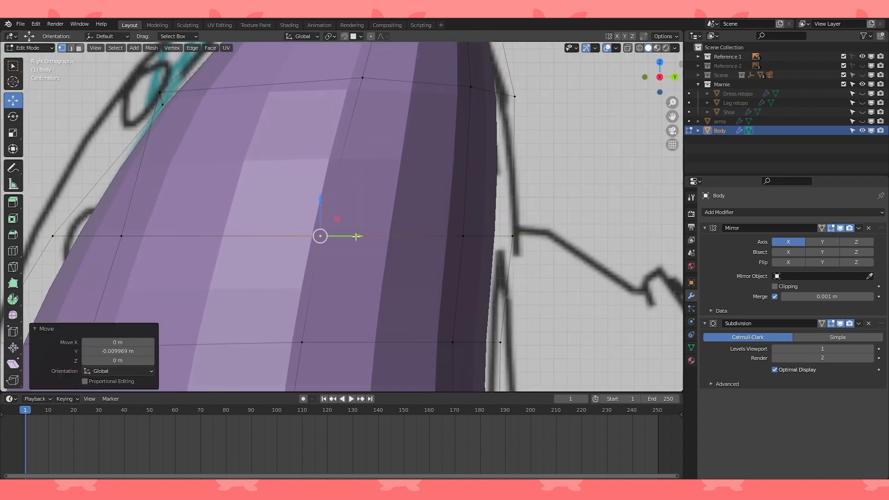
- Move the next lower side-column vertex about 0.0056 m forward along Y
{"action": "left_click", "coordinate": [302, 342]}
{"action": "scroll", "coordinate": [372, 310], "scroll_direction": "down", "scroll_amount": 1}
{"action": "middle_click_drag", "start_coordinate": [372, 318], "coordinate": [372, 239], "text": "shift"}
{"action": "scroll", "coordinate": [366, 244], "scroll_direction": "up", "scroll_amount": 2}
{"action": "scroll", "coordinate": [365, 243], "scroll_direction": "up", "scroll_amount": 2}
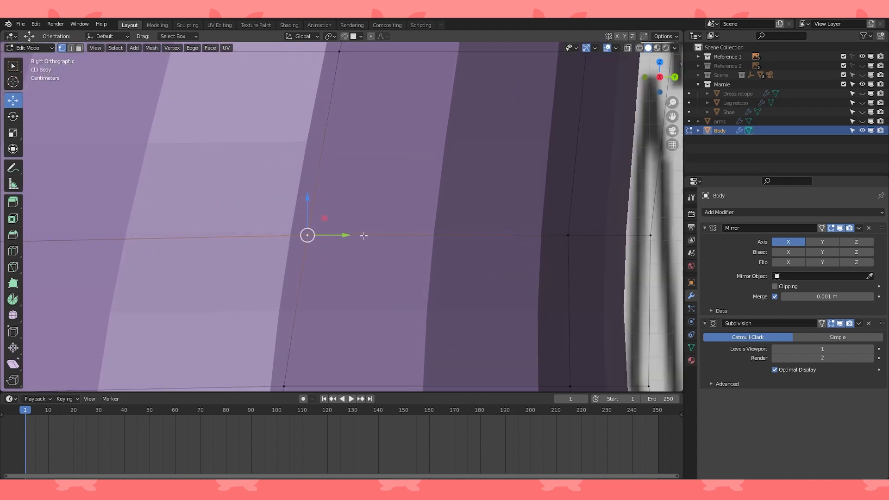
{"action": "key", "text": "g"}
{"action": "left_click_drag", "start_coordinate": [334, 237], "coordinate": [335, 237]}
{"action": "scroll", "coordinate": [335, 237], "scroll_direction": "down", "scroll_amount": 10}
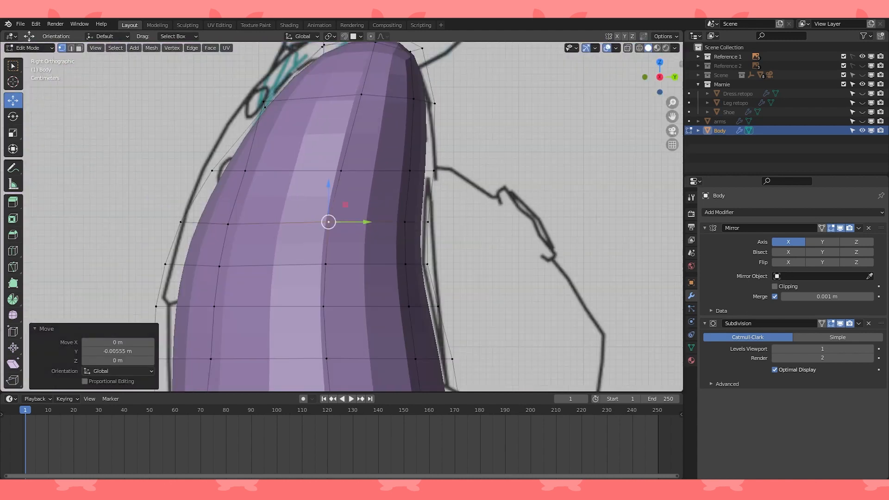
- Move the two vertices at the Body's upper back shoulder slightly backward along Y in side view
{"action": "middle_click_drag", "start_coordinate": [437, 122], "coordinate": [430, 241], "text": "shift"}
{"action": "middle_click_drag", "start_coordinate": [401, 185], "coordinate": [390, 171], "text": "shift"}
{"action": "scroll", "coordinate": [389, 171], "scroll_direction": "up", "scroll_amount": 3}
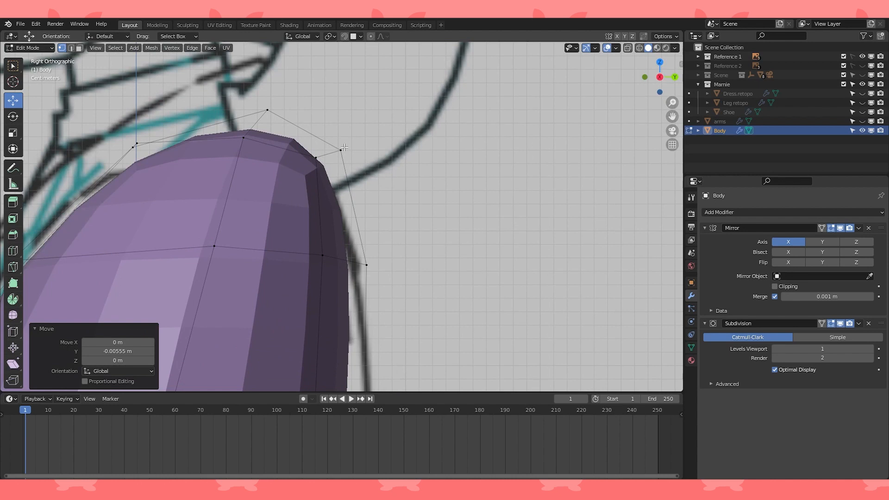
{"action": "left_click", "coordinate": [342, 149]}
{"action": "left_click_drag", "start_coordinate": [377, 149], "coordinate": [384, 149]}
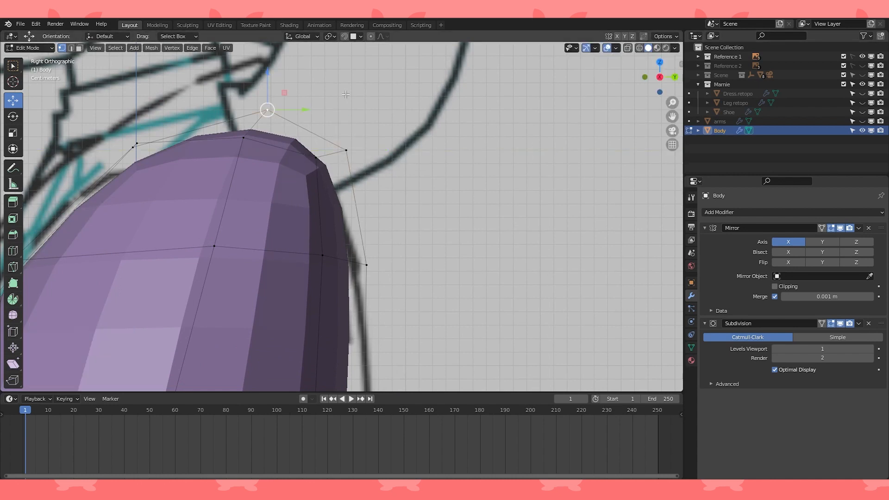
{"action": "left_click", "coordinate": [316, 157]}
{"action": "scroll", "coordinate": [322, 157], "scroll_direction": "up", "scroll_amount": 1}
{"action": "left_click_drag", "start_coordinate": [347, 145], "coordinate": [361, 144]}
{"action": "scroll", "coordinate": [361, 144], "scroll_direction": "down", "scroll_amount": 2}
- Shift the inner back shoulder vertex slightly in top view, lower it along Z, and leave mesh editing
{"action": "key", "text": "KP_7"}
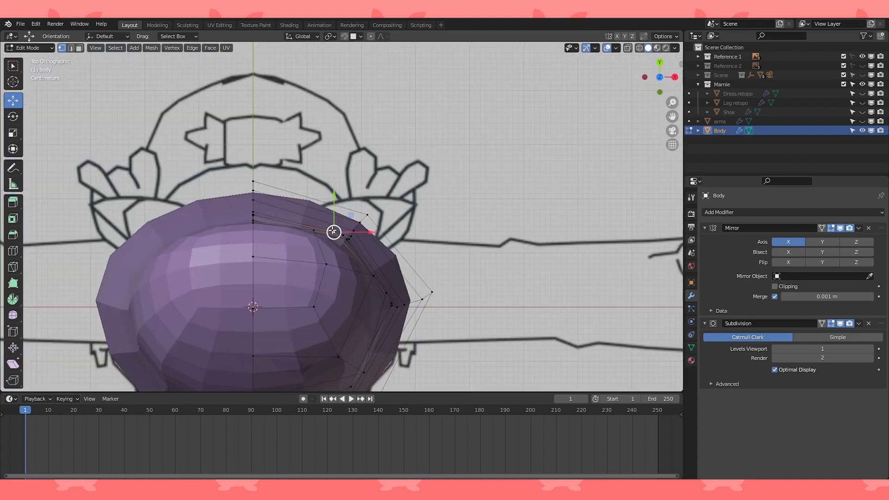
{"action": "scroll", "coordinate": [324, 248], "scroll_direction": "up", "scroll_amount": 4}
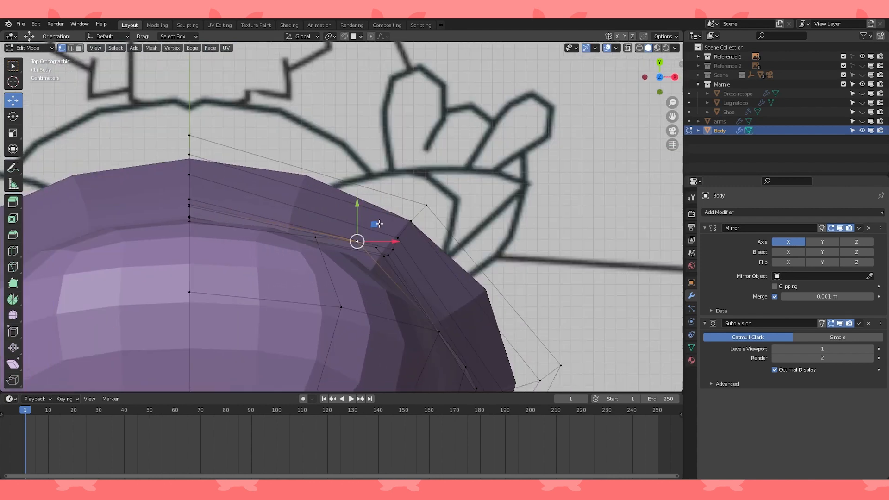
{"action": "left_click_drag", "start_coordinate": [366, 235], "coordinate": [372, 240]}
{"action": "middle_click_drag", "start_coordinate": [372, 239], "coordinate": [369, 147]}
{"action": "left_click_drag", "start_coordinate": [372, 206], "coordinate": [371, 220]}
{"action": "scroll", "coordinate": [371, 219], "scroll_direction": "down", "scroll_amount": 6}
{"action": "key", "text": "Tab"}
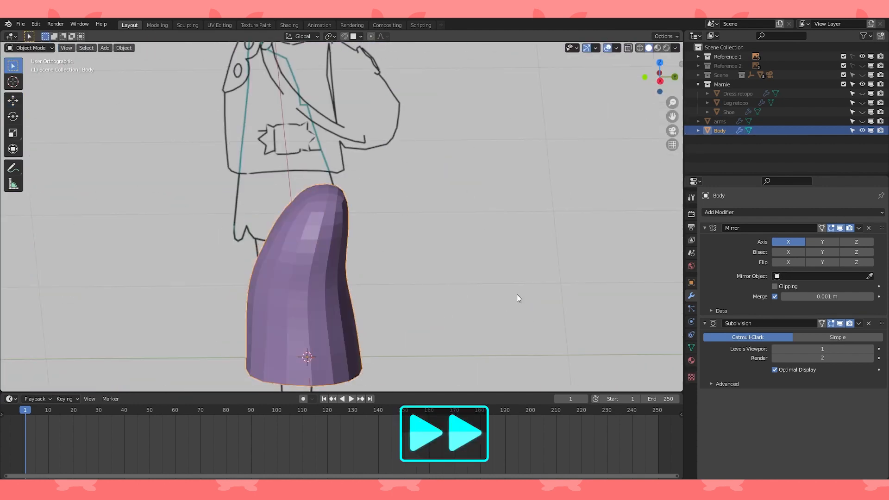
- Apply smooth shading to all faces of the Body
{"action": "middle_click_drag", "start_coordinate": [518, 297], "coordinate": [463, 278]}
{"action": "key", "text": "Tab"}
{"action": "key", "text": "a"}
{"action": "left_click", "coordinate": [210, 48]}
{"action": "left_click", "coordinate": [231, 218]}
{"action": "key", "text": "Tab"}
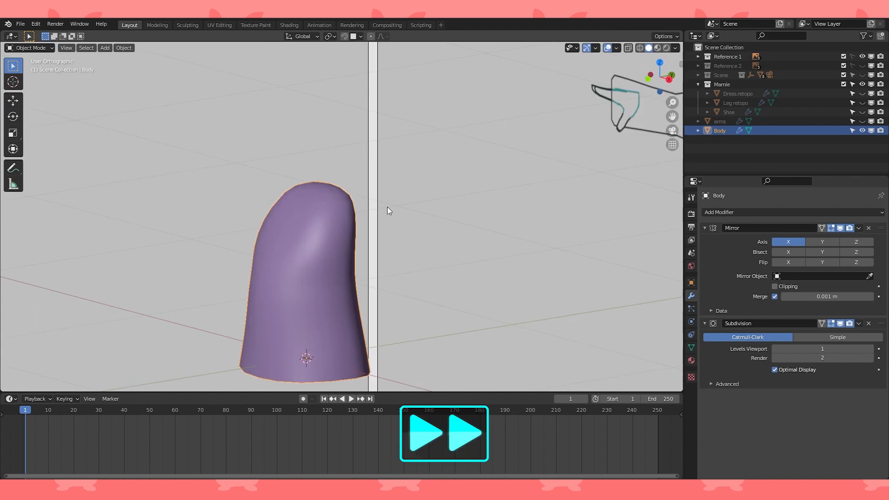
- Reveal all hidden geometry of the arms and apply smooth shading to their faces
{"action": "middle_click_drag", "start_coordinate": [387, 207], "coordinate": [369, 185]}
{"action": "scroll", "coordinate": [435, 234], "scroll_direction": "up", "scroll_amount": 3}
{"action": "middle_click_drag", "start_coordinate": [436, 234], "coordinate": [502, 228]}
{"action": "left_click", "coordinate": [407, 180]}
{"action": "key", "text": "Tab"}
{"action": "key", "text": "a"}
{"action": "key", "text": "alt+h"}
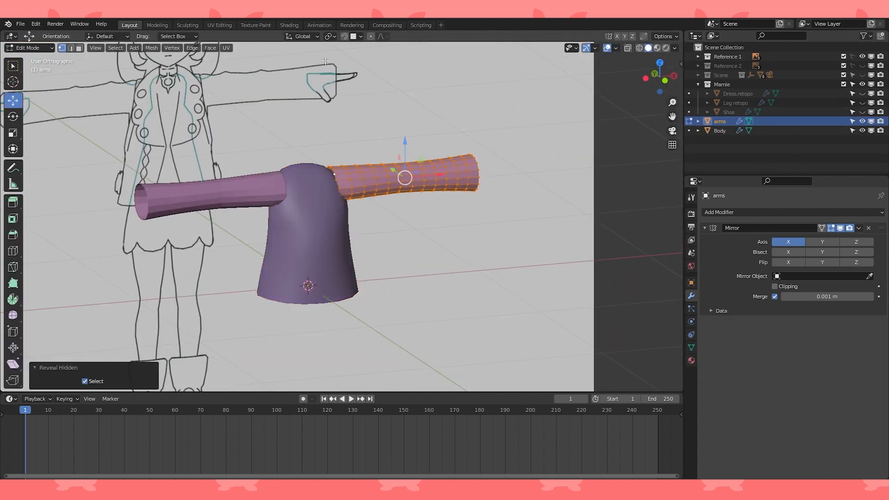
{"action": "left_click", "coordinate": [210, 48]}
{"action": "left_click", "coordinate": [230, 218]}
{"action": "key", "text": "Tab"}
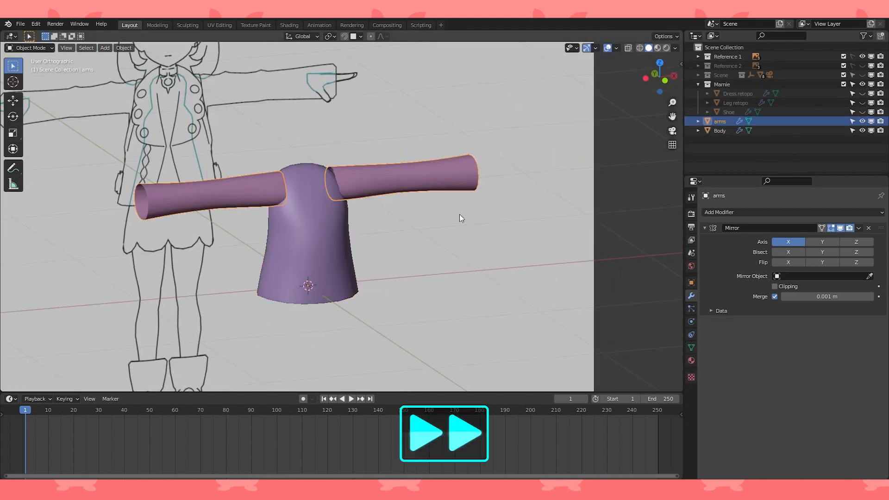
- Hide the arms and move the lower back-column vertices of the Body slightly backward along Y in side view
{"action": "middle_click_drag", "start_coordinate": [537, 232], "coordinate": [462, 242]}
{"action": "left_click", "coordinate": [407, 193]}
{"action": "key", "text": "h"}
{"action": "left_click", "coordinate": [314, 231]}
{"action": "key", "text": "Tab"}
{"action": "key", "text": "KP_3"}
{"action": "scroll", "coordinate": [324, 218], "scroll_direction": "up", "scroll_amount": 2}
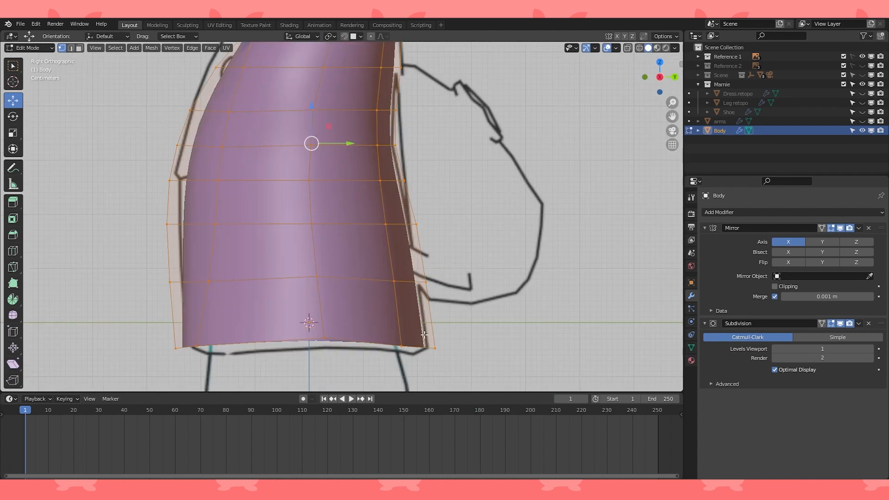
{"action": "left_click", "coordinate": [394, 281]}
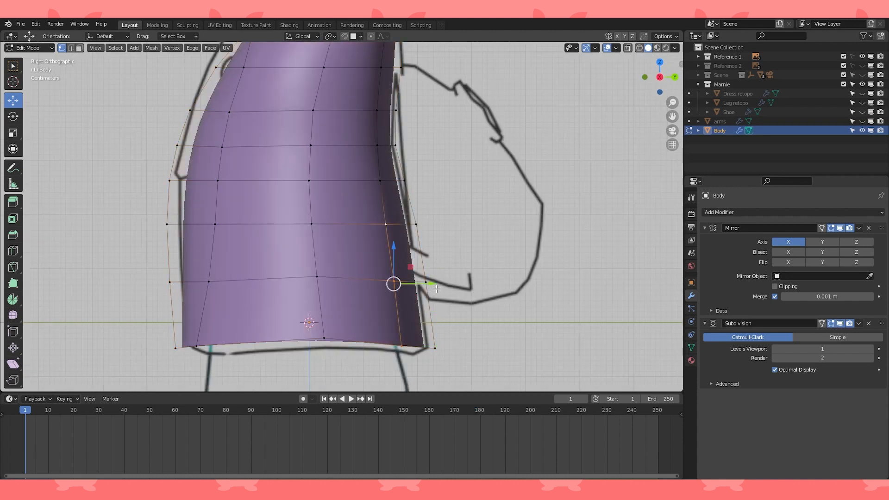
{"action": "left_click_drag", "start_coordinate": [436, 288], "coordinate": [444, 287]}
{"action": "scroll", "coordinate": [430, 247], "scroll_direction": "up", "scroll_amount": 2}
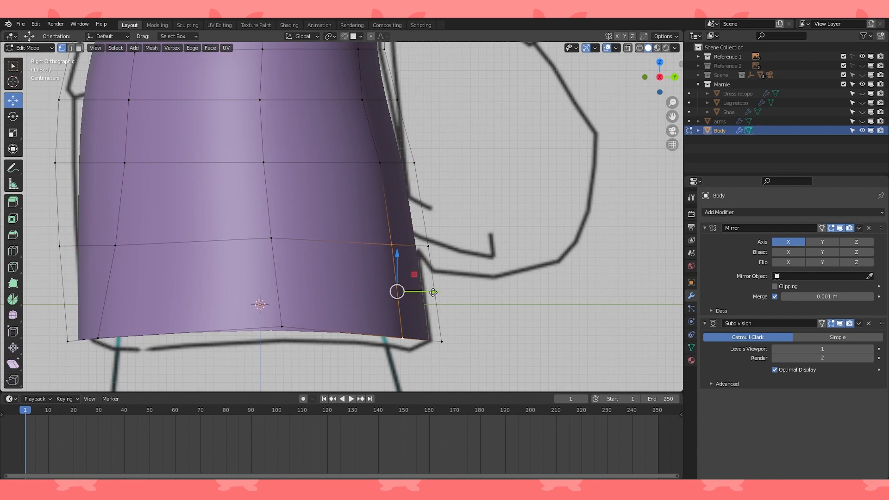
{"action": "left_click_drag", "start_coordinate": [433, 291], "coordinate": [435, 292]}
- Move the Body's back hem vertex about 0.003 m along Y and raise it about 0.007 m along Z
{"action": "left_click", "coordinate": [402, 338]}
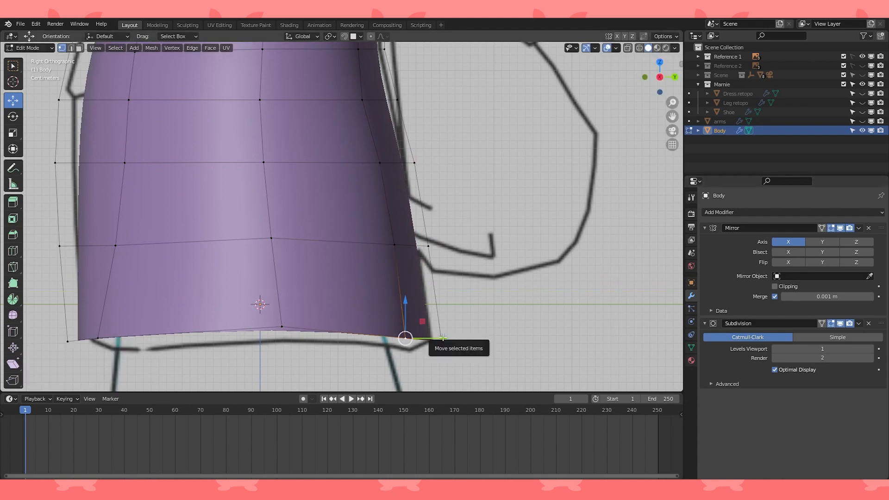
{"action": "left_click_drag", "start_coordinate": [444, 337], "coordinate": [442, 337]}
{"action": "middle_click_drag", "start_coordinate": [442, 337], "coordinate": [394, 193]}
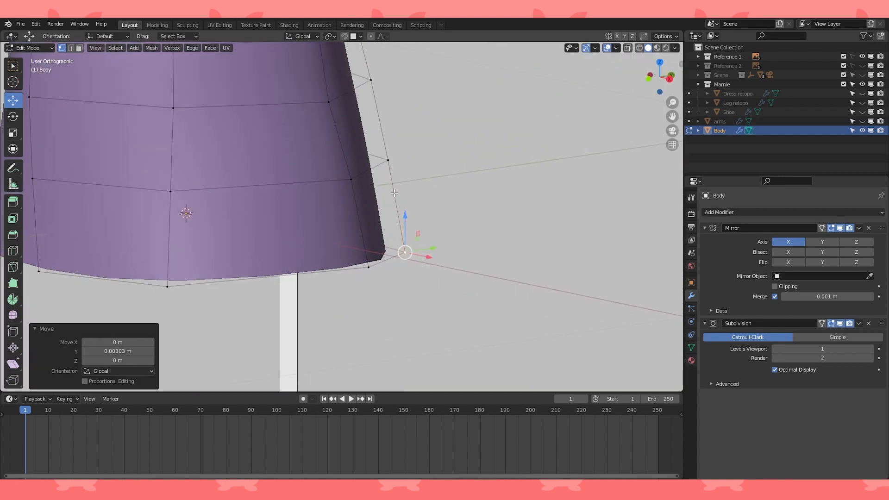
{"action": "left_click_drag", "start_coordinate": [406, 217], "coordinate": [405, 212]}
{"action": "middle_click_drag", "start_coordinate": [405, 212], "coordinate": [352, 232]}
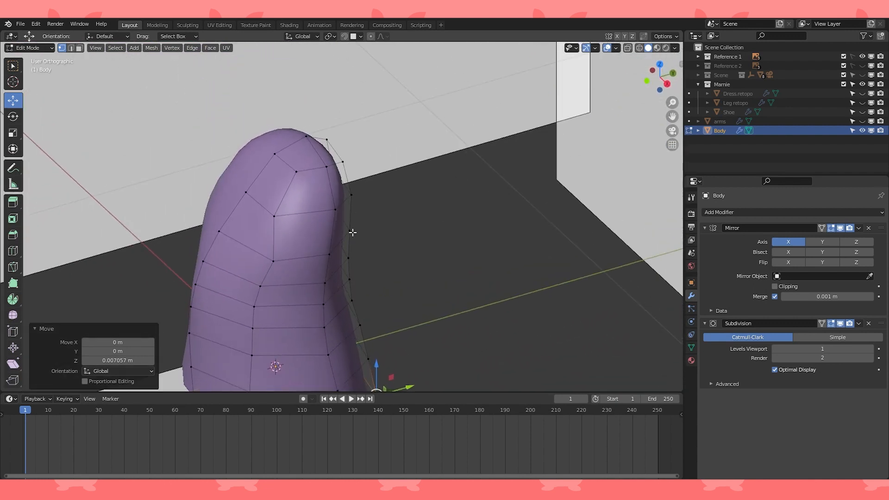
- Shift the upper back-column vertex of the Body slightly inward along X
{"action": "left_click", "coordinate": [352, 232]}
{"action": "scroll", "coordinate": [352, 233], "scroll_direction": "up", "scroll_amount": 4}
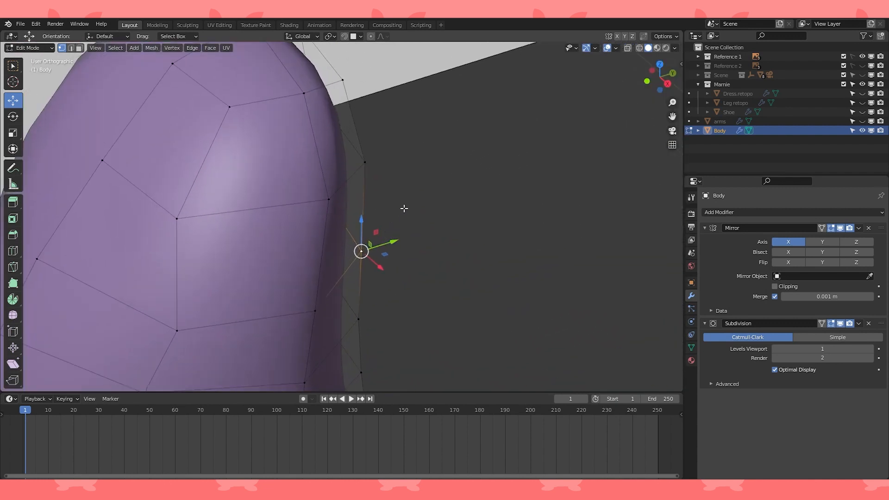
{"action": "left_click_drag", "start_coordinate": [380, 262], "coordinate": [377, 260]}
{"action": "middle_click_drag", "start_coordinate": [377, 260], "coordinate": [389, 273]}
{"action": "left_click_drag", "start_coordinate": [382, 275], "coordinate": [359, 262]}
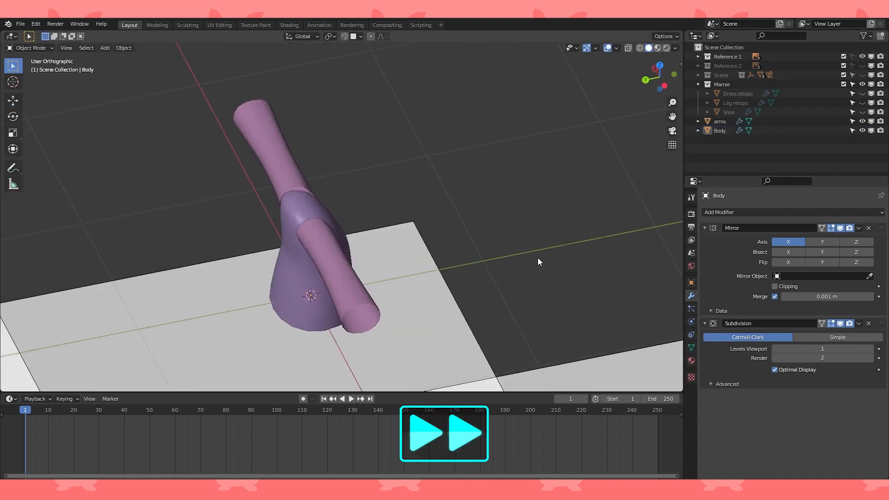
- Edit the arms mesh in wireframe and select the edge loop at its open shoulder end
{"action": "middle_click_drag", "start_coordinate": [538, 259], "coordinate": [479, 196]}
{"action": "left_click", "coordinate": [333, 243]}
{"action": "scroll", "coordinate": [523, 172], "scroll_direction": "up", "scroll_amount": 2}
{"action": "left_click", "coordinate": [479, 196]}
{"action": "key", "text": "Tab"}
{"action": "left_click", "coordinate": [640, 47]}
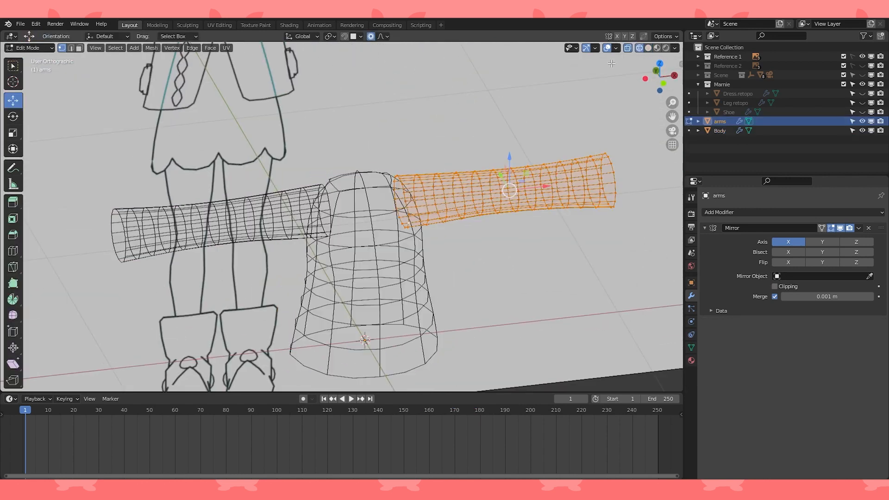
{"action": "left_click", "coordinate": [409, 208], "text": "alt"}
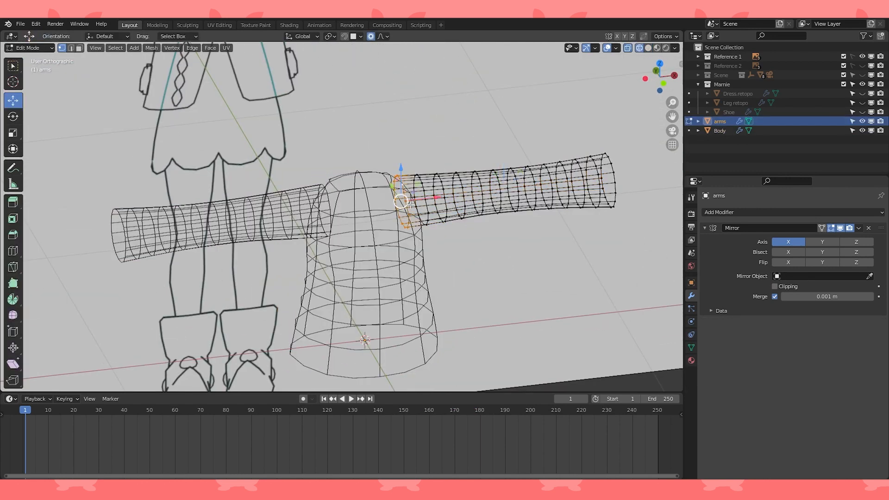
- With proportional editing off, extrude the arm's shoulder loop inward along X into the Body in top view and scale it
{"action": "key", "text": "KP_7"}
{"action": "scroll", "coordinate": [393, 208], "scroll_direction": "up", "scroll_amount": 4}
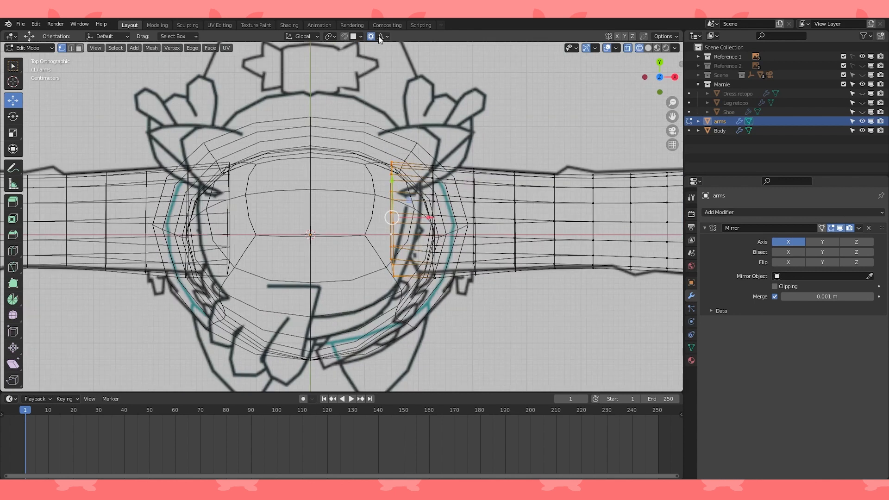
{"action": "left_click", "coordinate": [370, 36]}
{"action": "middle_click_drag", "start_coordinate": [497, 146], "coordinate": [466, 149], "text": "shift"}
{"action": "key", "text": "e"}
{"action": "right_click", "coordinate": [457, 153]}
{"action": "left_click_drag", "start_coordinate": [398, 220], "coordinate": [365, 223]}
{"action": "mouse_move", "coordinate": [363, 234]}
{"action": "middle_mouse_down"}
{"action": "mouse_move", "coordinate": [430, 208]}
{"action": "mouse_move", "coordinate": [445, 253]}
{"action": "mouse_move", "coordinate": [396, 203]}
{"action": "mouse_move", "coordinate": [351, 206]}
{"action": "middle_mouse_up"}
{"action": "key", "text": "s"}
{"action": "left_click", "coordinate": [450, 203]}
- Reposition a single vertex on the arm's extruded shoulder rim to fit it against the Body
{"action": "key", "text": "shift+z"}
{"action": "key", "text": "shift+z"}
{"action": "left_click", "coordinate": [390, 228]}
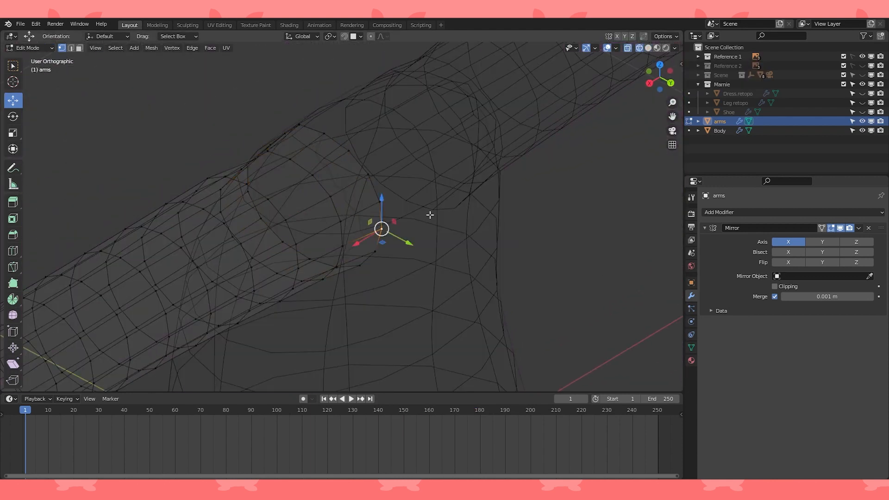
{"action": "left_click", "coordinate": [647, 49]}
{"action": "key", "text": "g"}
{"action": "scroll", "coordinate": [407, 240], "scroll_direction": "up", "scroll_amount": 5}
{"action": "scroll", "coordinate": [408, 239], "scroll_direction": "down", "scroll_amount": 3}
{"action": "scroll", "coordinate": [410, 240], "scroll_direction": "down", "scroll_amount": 2}
{"action": "left_click", "coordinate": [415, 245]}
{"action": "scroll", "coordinate": [417, 248], "scroll_direction": "down", "scroll_amount": 5}
- Select the shortest path of vertices along the arm's shoulder-end loop in wireframe
{"action": "key", "text": "Tab"}
{"action": "middle_click_drag", "start_coordinate": [417, 248], "coordinate": [378, 221]}
{"action": "key", "text": "Tab"}
{"action": "key", "text": "shift+z"}
{"action": "left_click", "coordinate": [378, 221], "text": "alt"}
{"action": "left_click", "coordinate": [393, 165]}
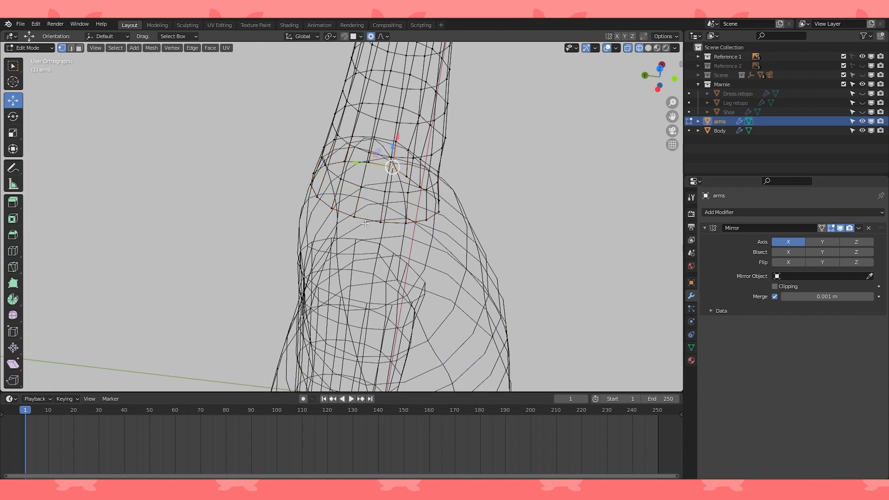
{"action": "left_click", "coordinate": [382, 224], "text": "ctrl"}
{"action": "middle_click_drag", "start_coordinate": [396, 229], "coordinate": [429, 180]}
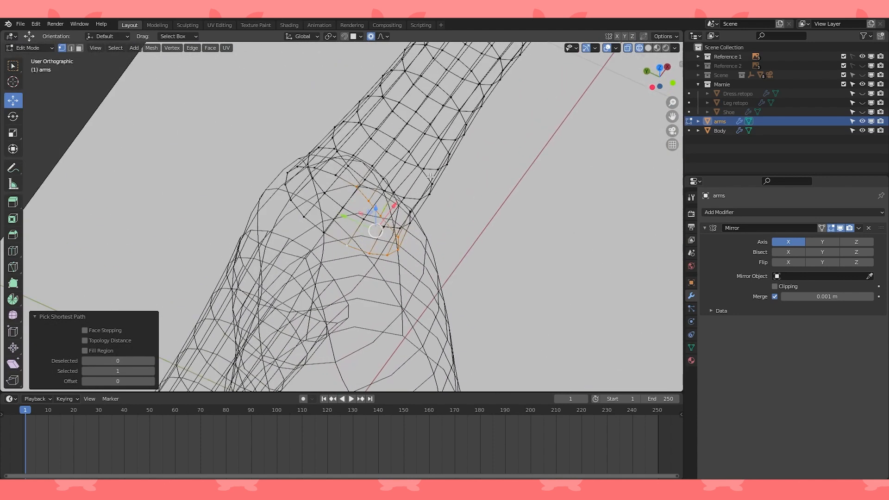
{"action": "right_click", "coordinate": [430, 175]}
{"action": "left_click", "coordinate": [429, 176]}
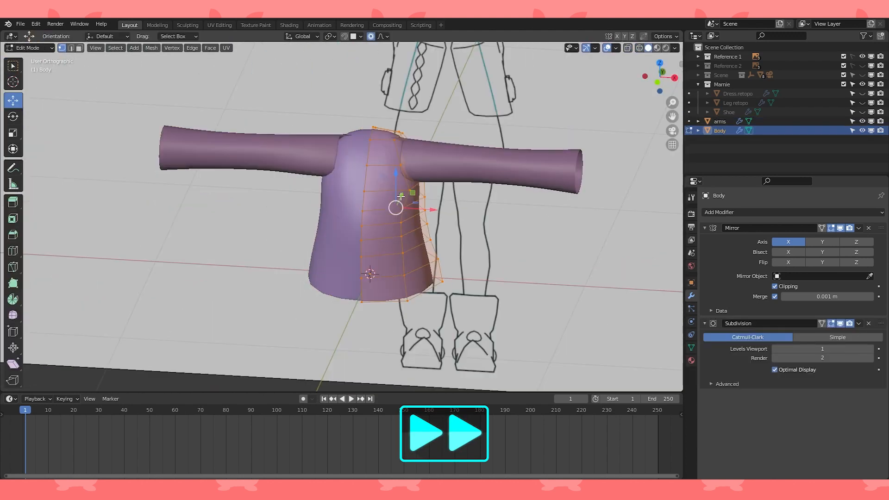
- Apply the Mirror and Subdivision modifiers to the Body
{"action": "left_click", "coordinate": [859, 228]}
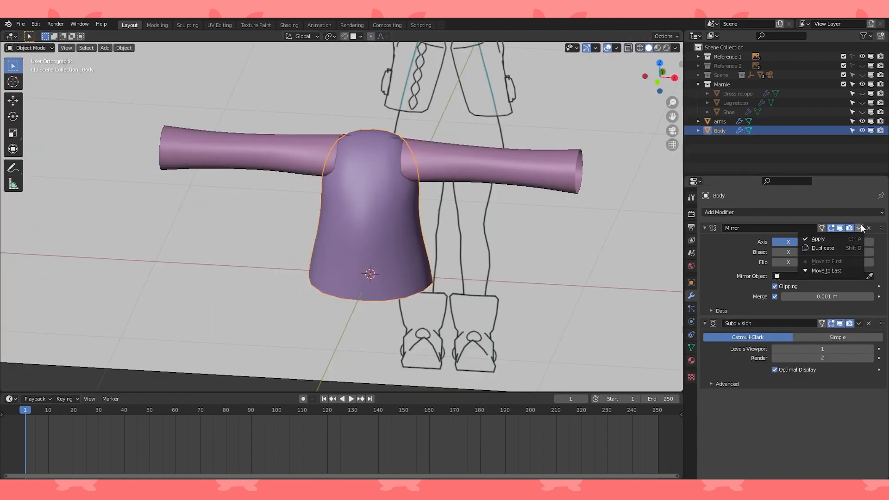
{"action": "left_click", "coordinate": [829, 239]}
{"action": "left_click", "coordinate": [859, 229]}
{"action": "left_click", "coordinate": [826, 238]}
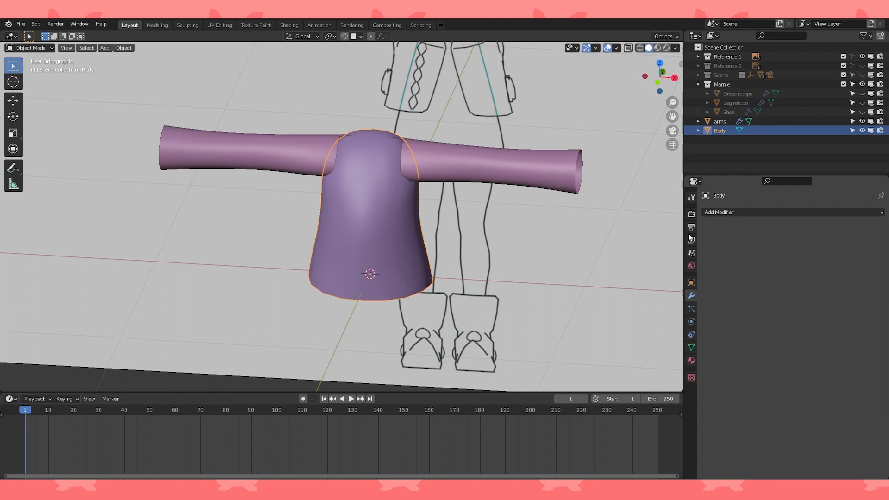
- Delete the negative-X half of the Body's vertices in front view and add a new Mirror modifier
{"action": "key", "text": "Tab"}
{"action": "middle_click_drag", "start_coordinate": [491, 139], "coordinate": [520, 130]}
{"action": "left_click", "coordinate": [639, 48]}
{"action": "key", "text": "KP_1"}
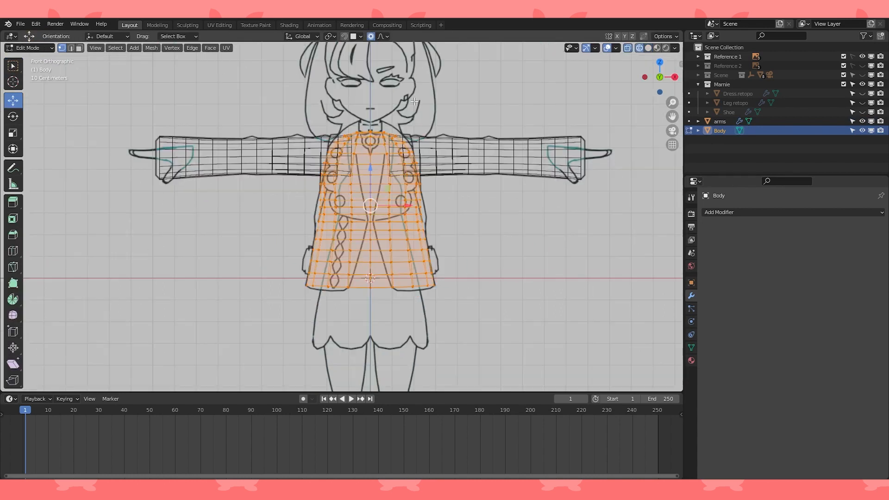
{"action": "middle_click_drag", "start_coordinate": [376, 148], "coordinate": [361, 154], "text": "shift"}
{"action": "key", "text": "alt+a"}
{"action": "left_click_drag", "start_coordinate": [314, 202], "coordinate": [346, 307]}
{"action": "key", "text": "x"}
{"action": "left_click", "coordinate": [347, 311]}
{"action": "left_click", "coordinate": [766, 213]}
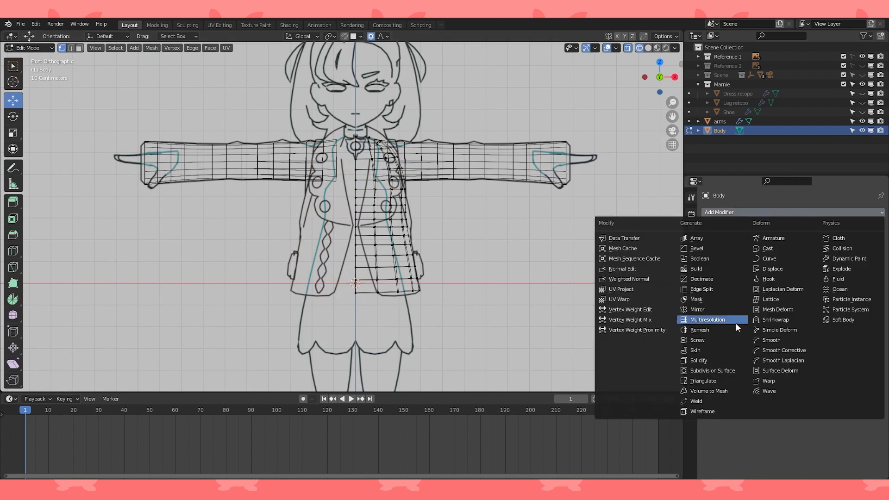
{"action": "left_click", "coordinate": [716, 309]}
- Join the arms into the Body object and rename the combined object Coat
{"action": "key", "text": "Tab"}
{"action": "left_click", "coordinate": [451, 168]}
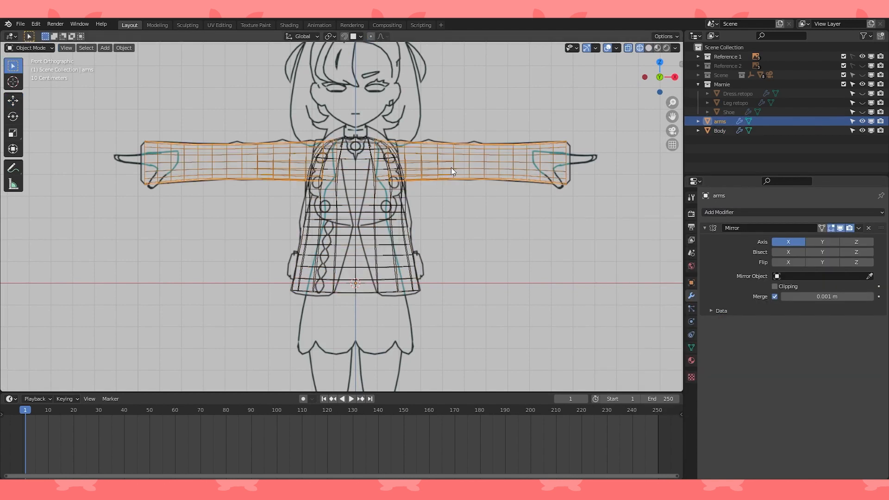
{"action": "left_click", "coordinate": [398, 214], "text": "shift"}
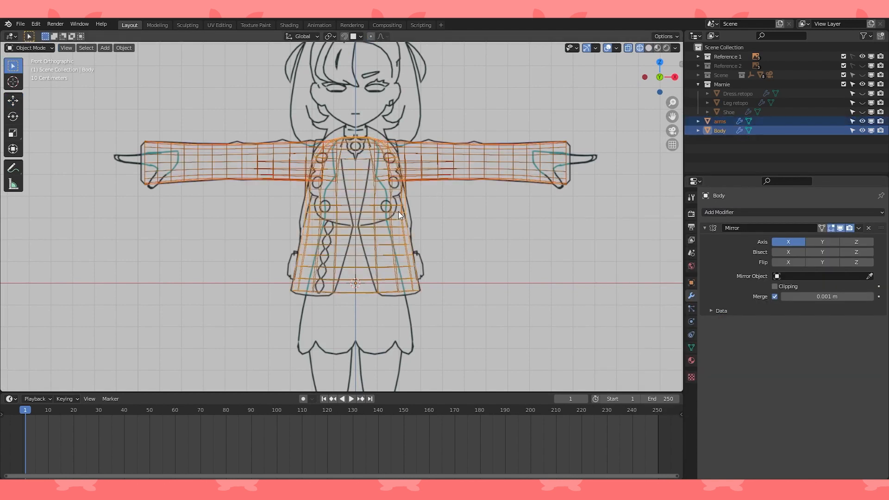
{"action": "key", "text": "ctrl+j"}
{"action": "left_click", "coordinate": [648, 47]}
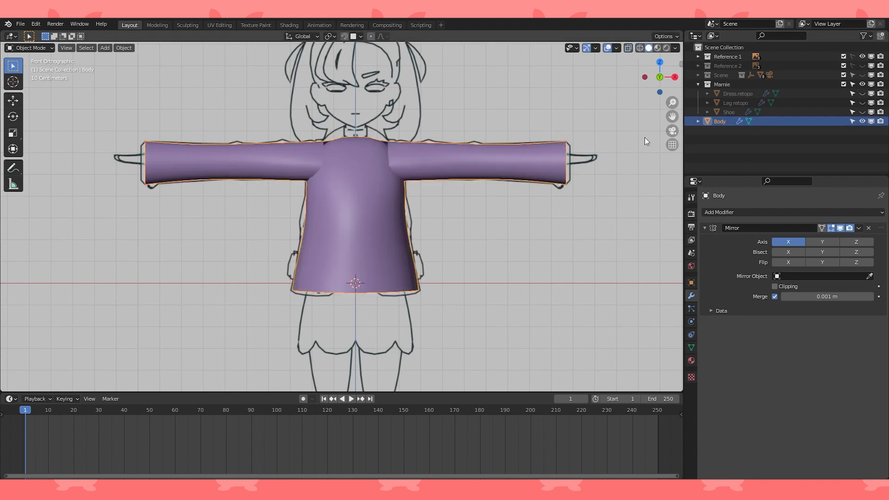
{"action": "double_click", "coordinate": [720, 121]}
{"action": "key", "text": "Return"}
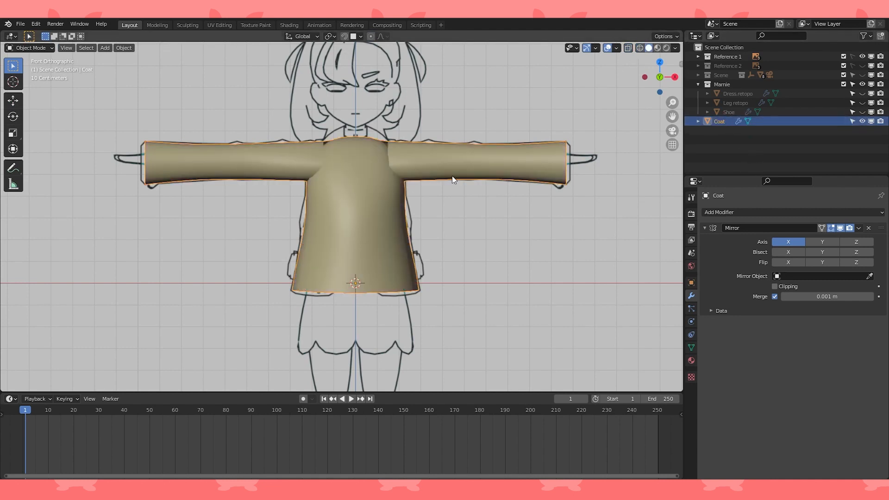
- Hide the linked sleeve geometry of the Coat in Edit Mode
{"action": "middle_click_drag", "start_coordinate": [451, 176], "coordinate": [454, 166]}
{"action": "key", "text": "Tab"}
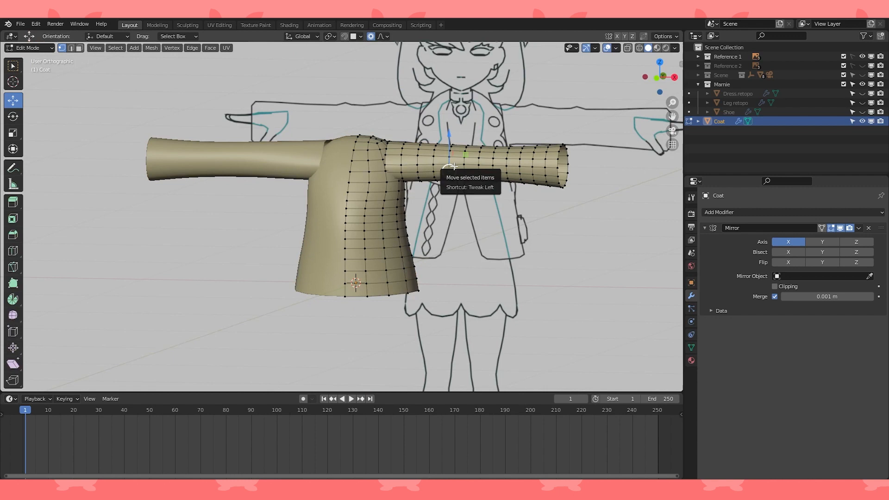
{"action": "key", "text": "l"}
{"action": "key", "text": "h"}
{"action": "scroll", "coordinate": [456, 168], "scroll_direction": "up", "scroll_amount": 2}
{"action": "middle_click_drag", "start_coordinate": [459, 169], "coordinate": [434, 173]}
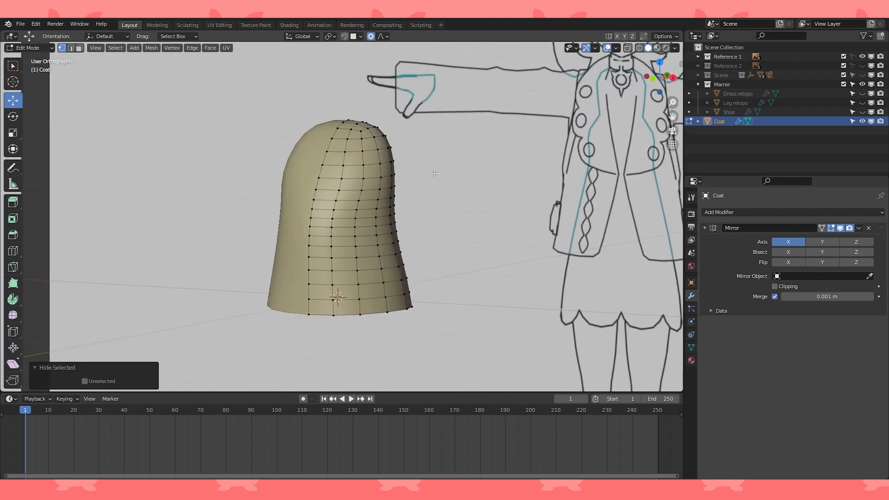
- Edge-slide the first loop above the Coat's hem slightly upward by a factor of about 0.122
{"action": "scroll", "coordinate": [384, 211], "scroll_direction": "up", "scroll_amount": 2}
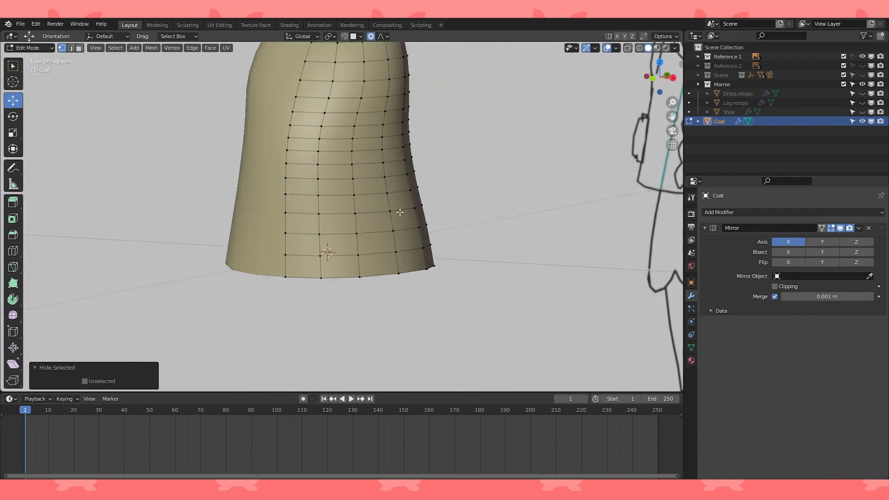
{"action": "left_click", "coordinate": [422, 245], "text": "alt"}
{"action": "scroll", "coordinate": [468, 247], "scroll_direction": "up", "scroll_amount": 1}
{"action": "key", "text": "g"}
{"action": "key", "text": "g"}
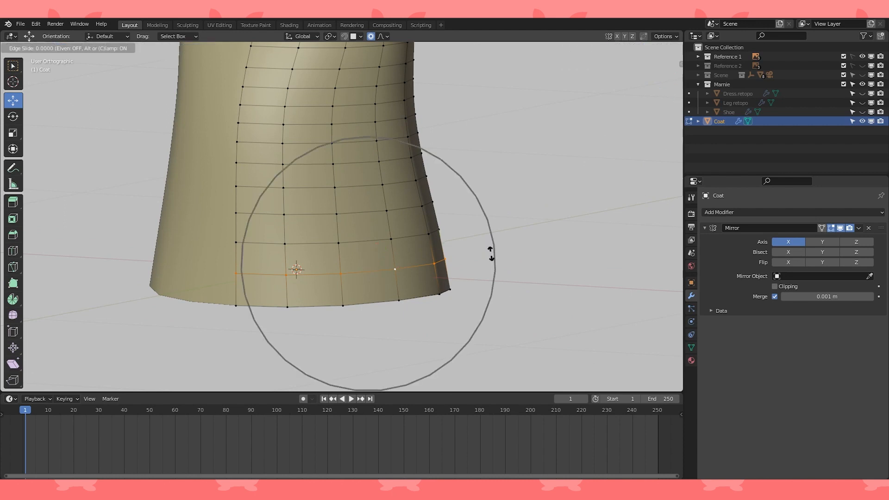
{"action": "left_click", "coordinate": [508, 261]}
{"action": "scroll", "coordinate": [476, 252], "scroll_direction": "down", "scroll_amount": 2}
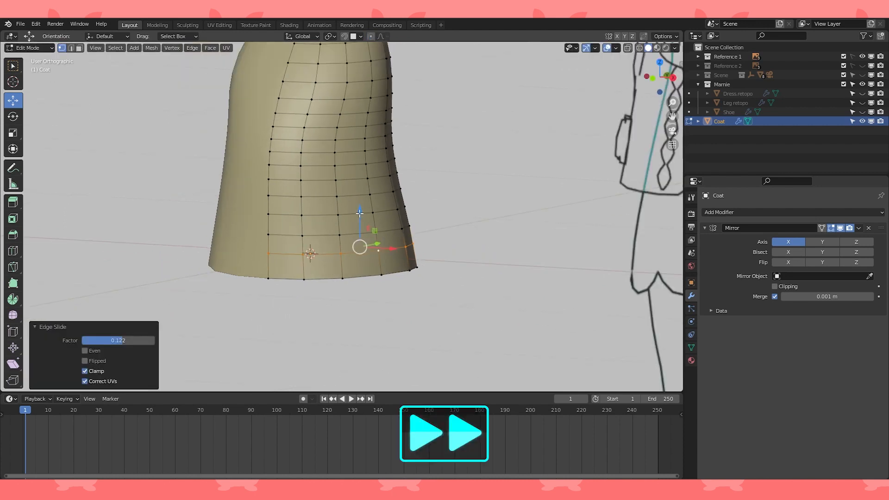
- Edge-slide the third loop above the Coat's hem downward by a factor of about 0.286 in front view
{"action": "left_click", "coordinate": [382, 211], "text": "alt"}
{"action": "scroll", "coordinate": [409, 215], "scroll_direction": "up", "scroll_amount": 2}
{"action": "key", "text": "alt+z"}
{"action": "key", "text": "KP_1"}
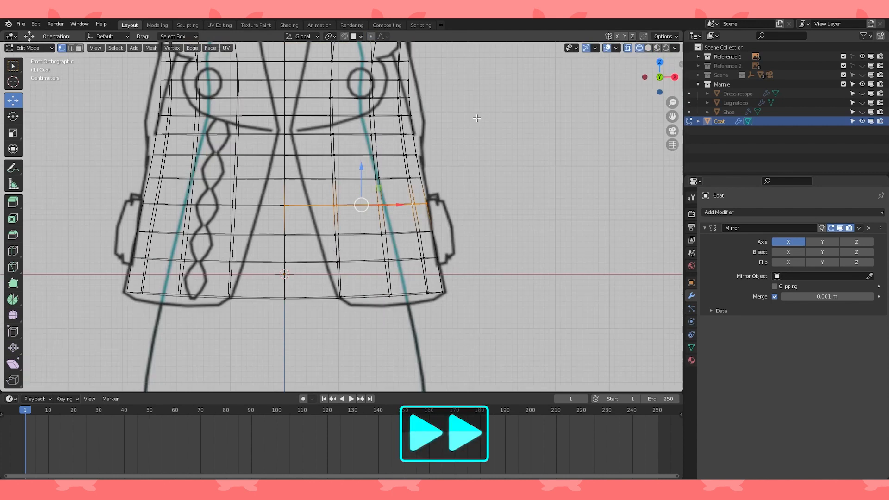
{"action": "key", "text": "alt+z"}
{"action": "scroll", "coordinate": [546, 176], "scroll_direction": "up", "scroll_amount": 2}
{"action": "scroll", "coordinate": [509, 173], "scroll_direction": "up", "scroll_amount": 3}
{"action": "key", "text": "g"}
{"action": "key", "text": "g"}
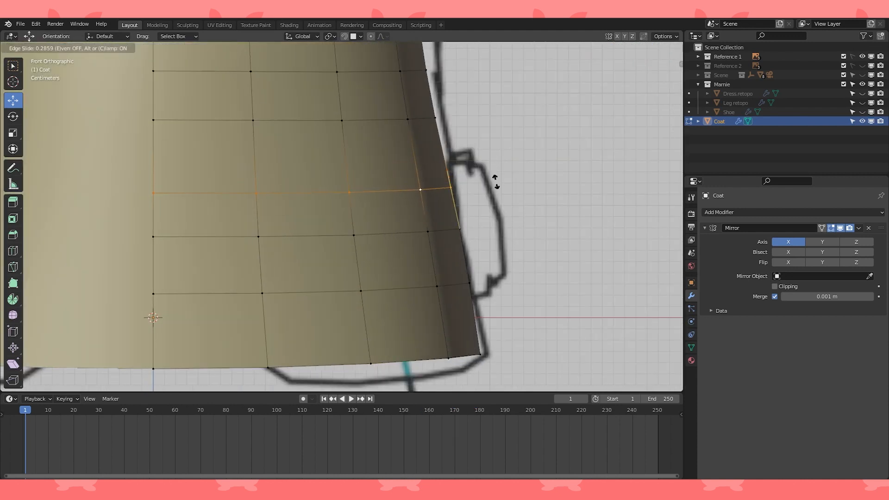
{"action": "left_click", "coordinate": [495, 181]}
- Dissolve the second edge loop above the Coat's hem
{"action": "scroll", "coordinate": [417, 208], "scroll_direction": "down", "scroll_amount": 3}
{"action": "middle_click_drag", "start_coordinate": [416, 208], "coordinate": [373, 214]}
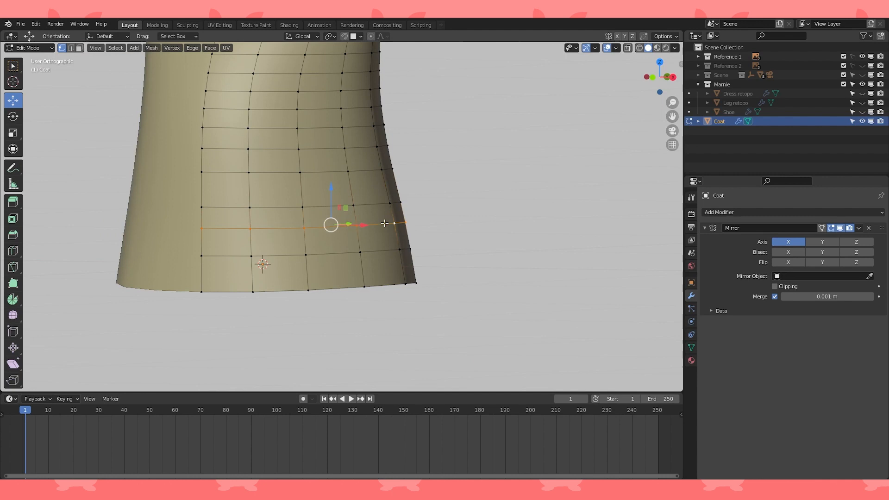
{"action": "key", "text": "x"}
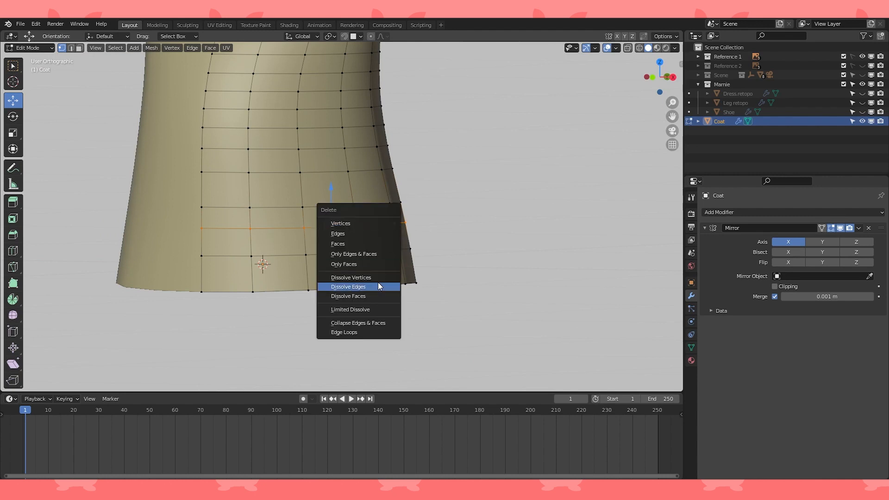
{"action": "left_click", "coordinate": [351, 286]}
- Edge-slide the third loop above the Coat's hem slightly upward by a factor of about 0.187
{"action": "mouse_move", "coordinate": [443, 228]}
{"action": "middle_mouse_down"}
{"action": "mouse_move", "coordinate": [422, 261]}
{"action": "mouse_move", "coordinate": [409, 242]}
{"action": "middle_mouse_up"}
{"action": "scroll", "coordinate": [421, 261], "scroll_direction": "up", "scroll_amount": 3}
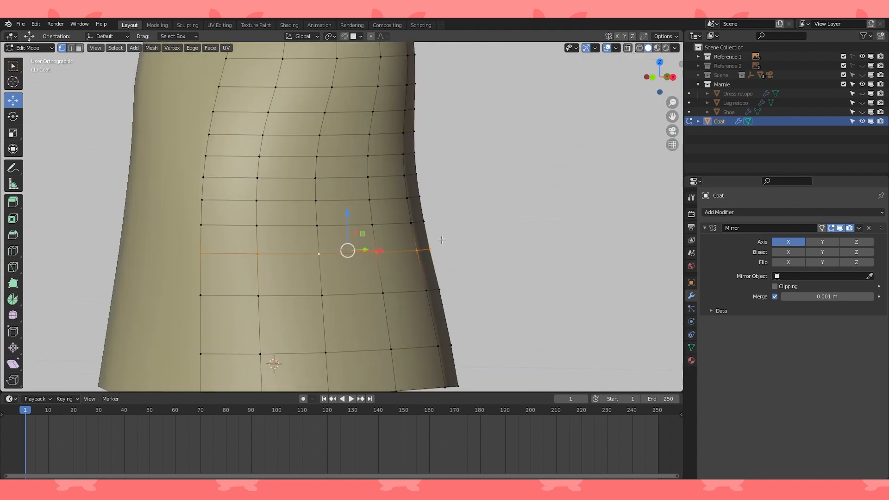
{"action": "scroll", "coordinate": [408, 222], "scroll_direction": "up", "scroll_amount": 3}
{"action": "key", "text": "g"}
{"action": "key", "text": "g"}
{"action": "left_click", "coordinate": [491, 203]}
{"action": "scroll", "coordinate": [491, 203], "scroll_direction": "down", "scroll_amount": 4}
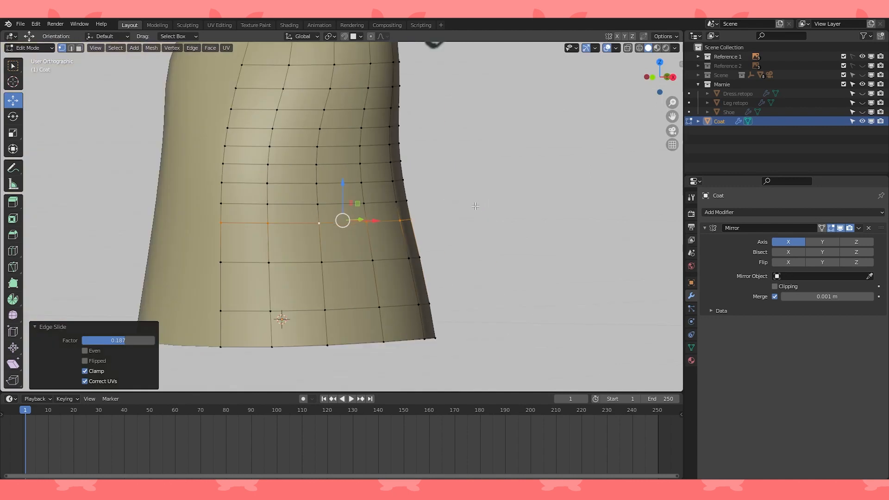
- Dissolve the fourth edge loop above the Coat's hem
{"action": "key", "text": "x"}
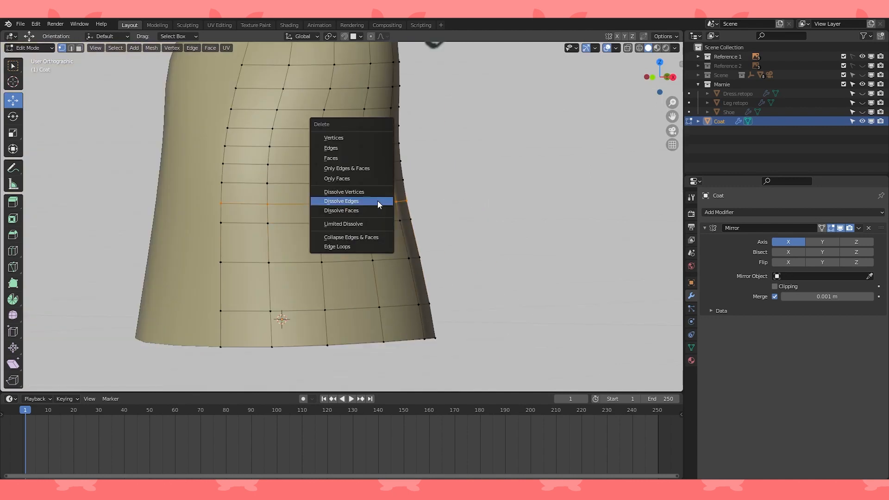
{"action": "left_click", "coordinate": [377, 201]}
{"action": "middle_click_drag", "start_coordinate": [377, 201], "coordinate": [412, 304]}
{"action": "scroll", "coordinate": [412, 304], "scroll_direction": "down", "scroll_amount": 1}
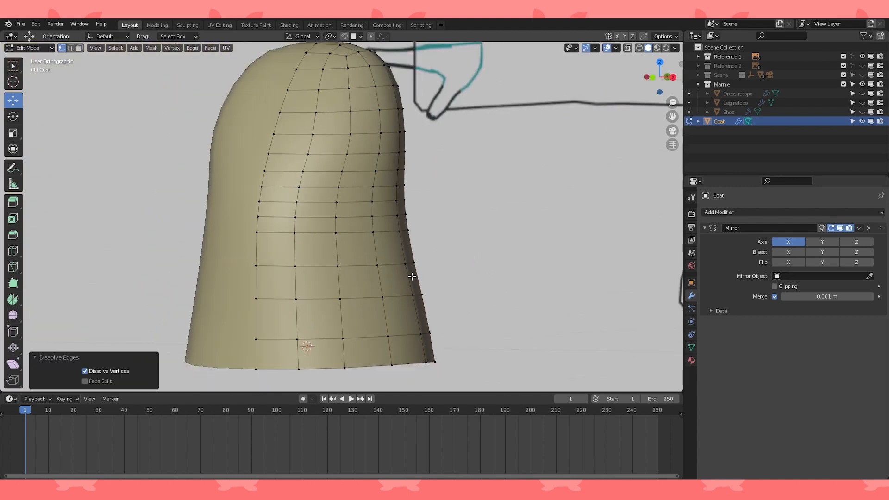
- Edge-slide the fourth loop above the Coat's hem slightly upward by a factor of about 0.097
{"action": "left_click", "coordinate": [361, 234], "text": "alt"}
{"action": "scroll", "coordinate": [362, 235], "scroll_direction": "up", "scroll_amount": 3}
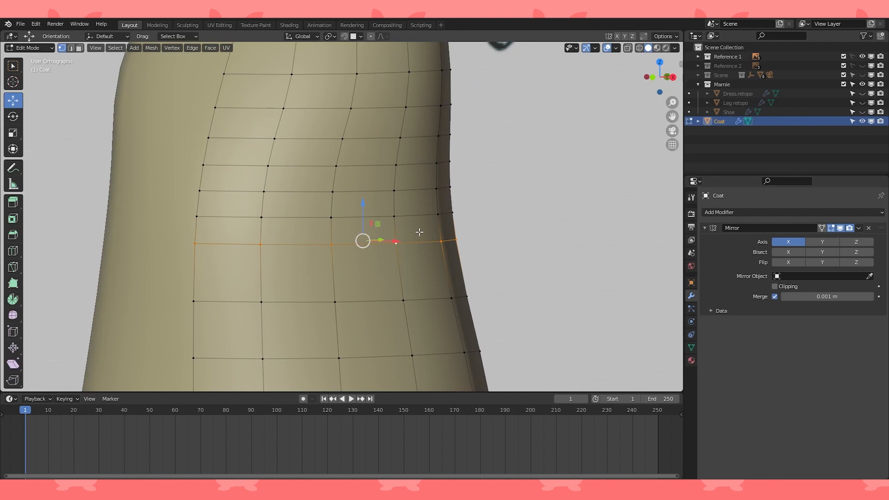
{"action": "key", "text": "g"}
{"action": "key", "text": "g"}
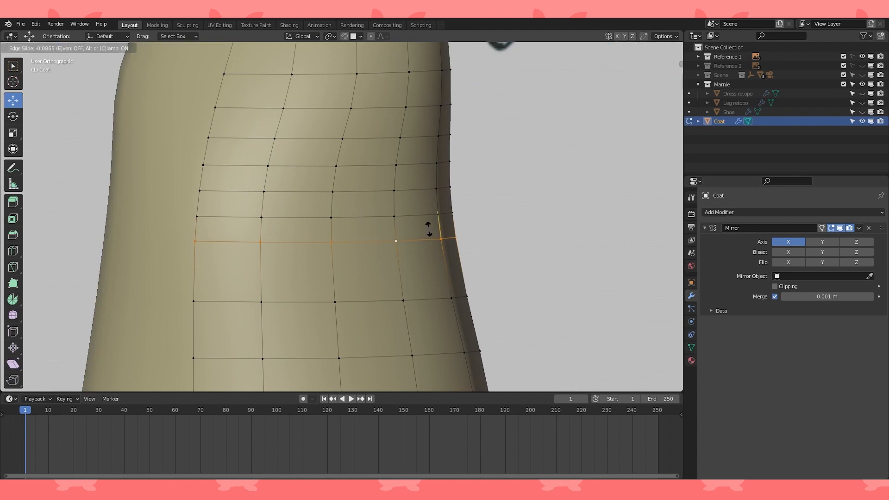
{"action": "left_click", "coordinate": [429, 229]}
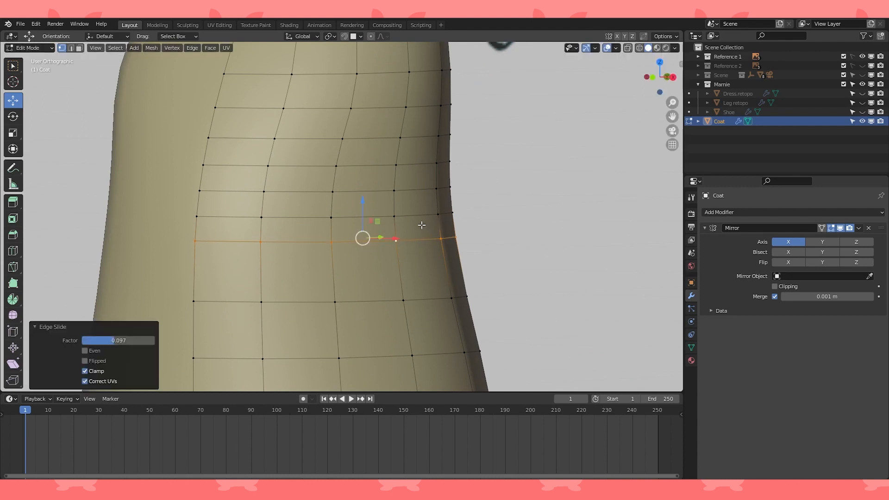
{"action": "scroll", "coordinate": [421, 225], "scroll_direction": "down", "scroll_amount": 3}
- Edge-slide the sixth loop above the Coat's hem slightly upward by a factor of about 0.125
{"action": "scroll", "coordinate": [391, 202], "scroll_direction": "up", "scroll_amount": 2}
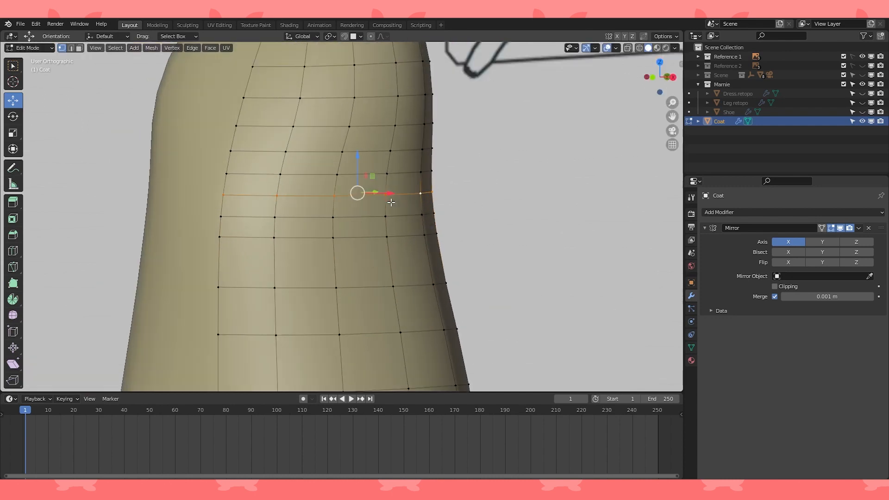
{"action": "key", "text": "g"}
{"action": "key", "text": "g"}
{"action": "left_click", "coordinate": [424, 181]}
{"action": "scroll", "coordinate": [425, 181], "scroll_direction": "down", "scroll_amount": 3}
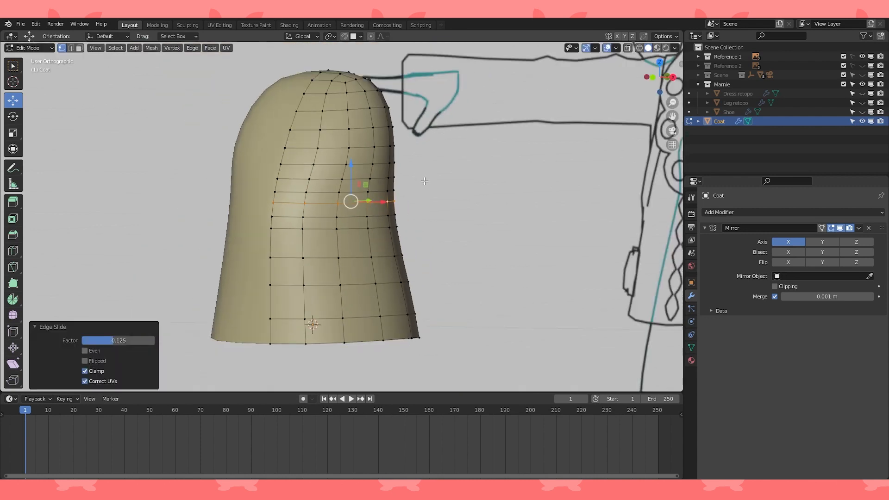
- Dissolve the Coat's fifth and seventh edge loops above the hem
{"action": "left_click", "coordinate": [382, 217], "text": "alt"}
{"action": "key", "text": "x"}
{"action": "left_click", "coordinate": [384, 216]}
{"action": "left_click", "coordinate": [382, 191], "text": "alt"}
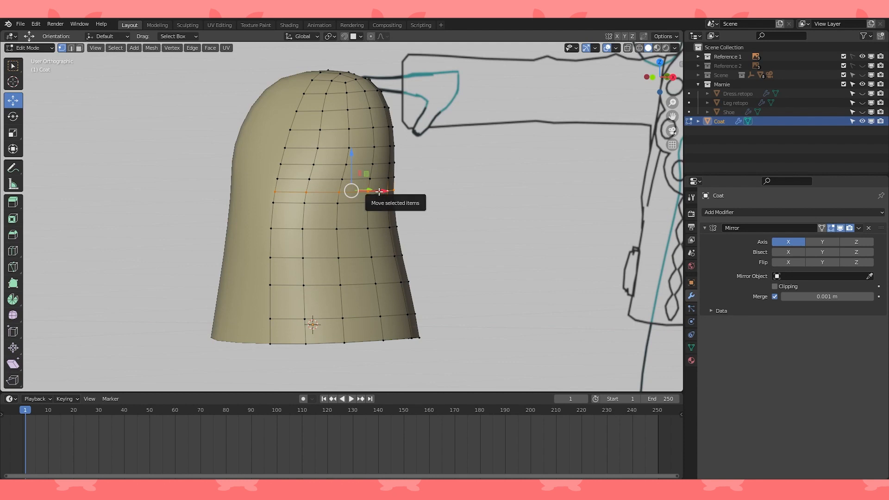
{"action": "key", "text": "x"}
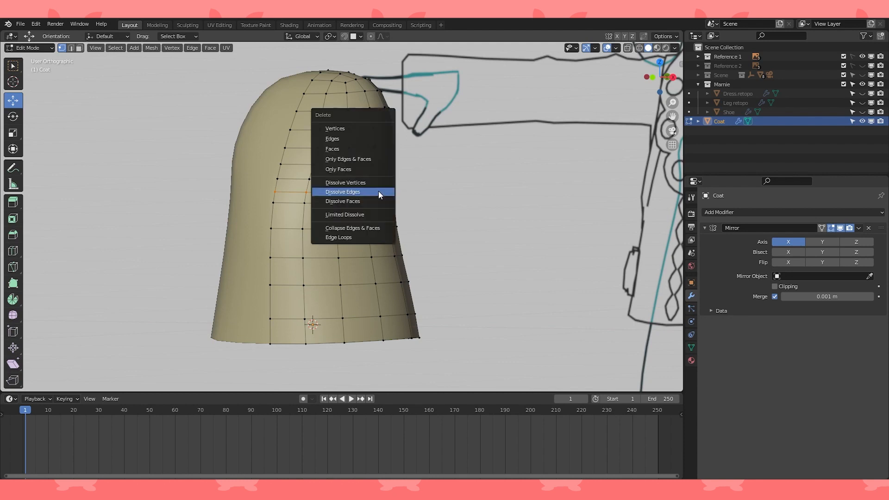
{"action": "left_click", "coordinate": [379, 191]}
- Reveal the Coat's hidden arm geometry around the armpit area
{"action": "left_click", "coordinate": [355, 164], "text": "alt"}
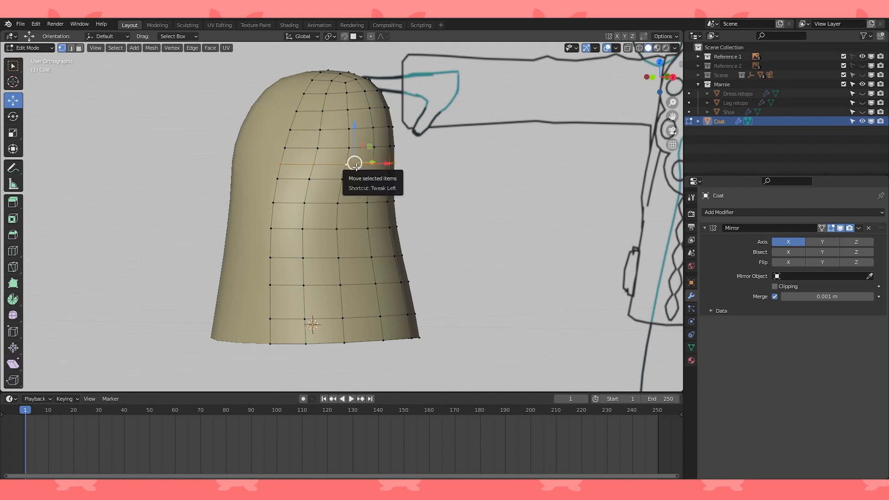
{"action": "middle_click_drag", "start_coordinate": [356, 167], "coordinate": [342, 214], "text": "shift"}
{"action": "scroll", "coordinate": [342, 214], "scroll_direction": "up", "scroll_amount": 4}
{"action": "key", "text": "alt+h"}
- Edge-slide the seventh loop above the Coat's hem, just below the armpit, upward by a factor of about 0.312
{"action": "left_click", "coordinate": [400, 213], "text": "alt"}
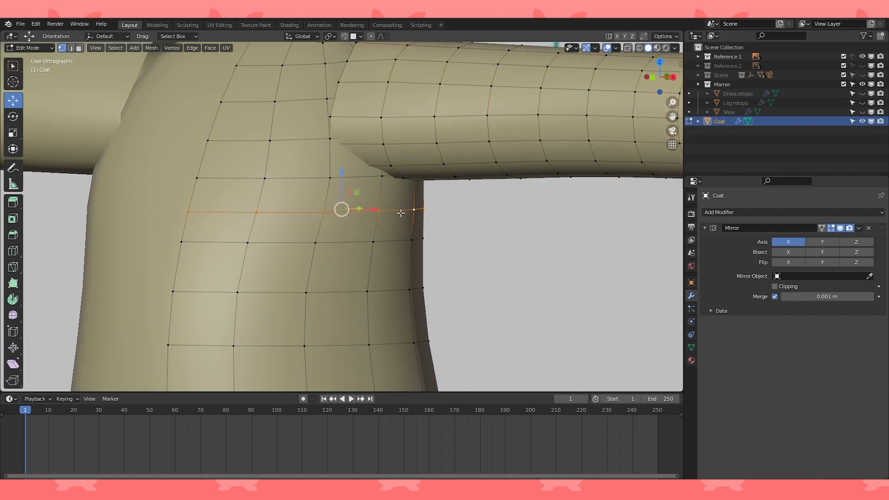
{"action": "key", "text": "g"}
{"action": "key", "text": "g"}
{"action": "left_click", "coordinate": [430, 195]}
{"action": "key", "text": "KP_1"}
{"action": "scroll", "coordinate": [411, 221], "scroll_direction": "down", "scroll_amount": 5}
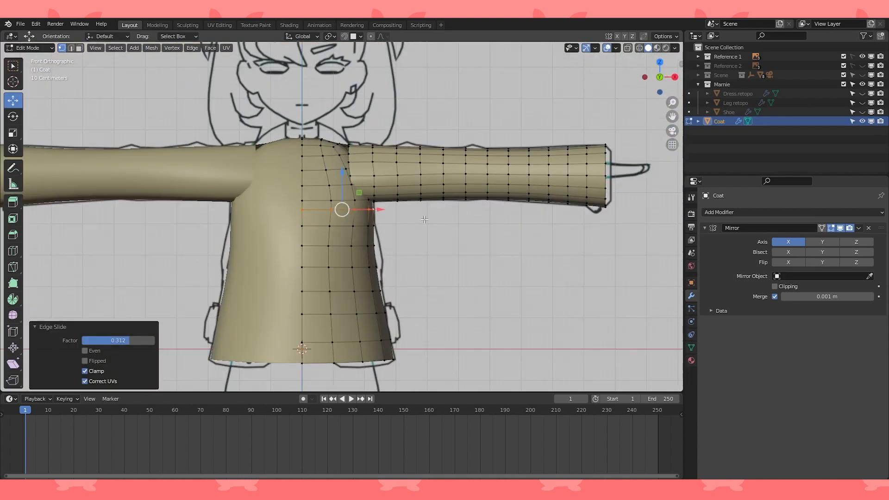
- Edge-slide the sixth loop above the Coat's hem upward by a factor of about -0.460
{"action": "scroll", "coordinate": [426, 221], "scroll_direction": "up", "scroll_amount": 3}
{"action": "left_click", "coordinate": [377, 232], "text": "alt"}
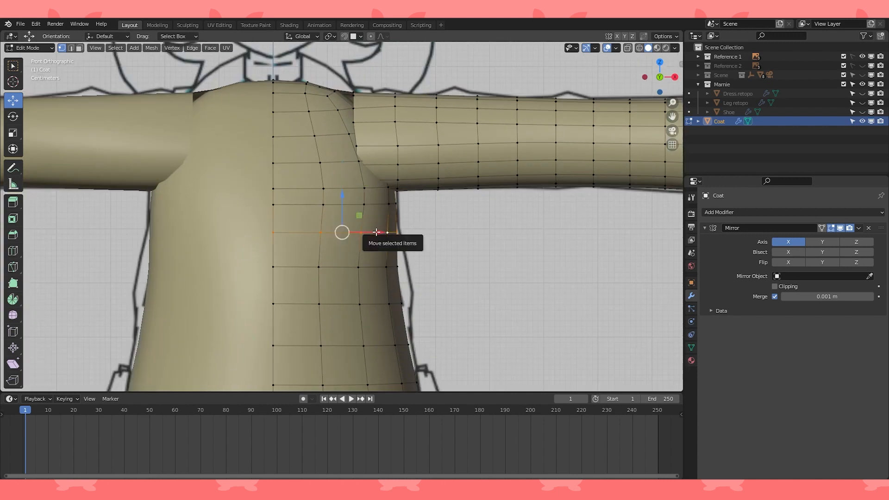
{"action": "key", "text": "g"}
{"action": "key", "text": "g"}
{"action": "left_click", "coordinate": [411, 218]}
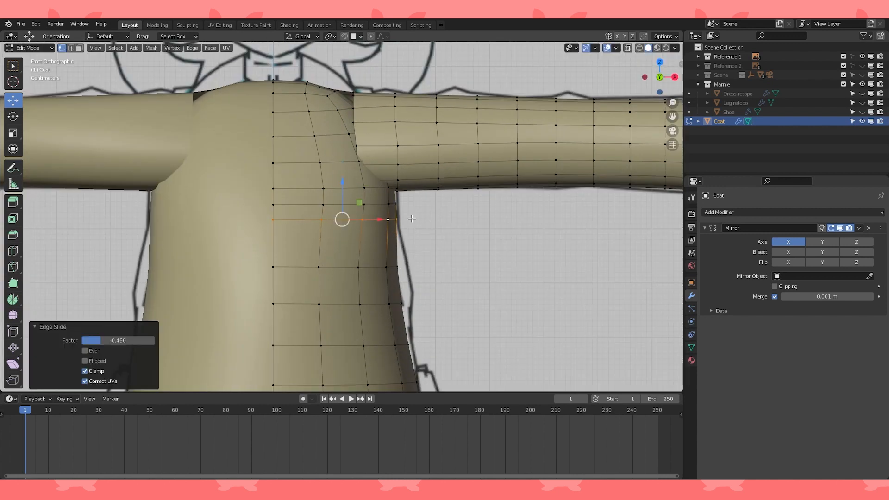
- Dissolve the Coat's body edge loop directly below the armpit loop
{"action": "left_click", "coordinate": [378, 200], "text": "alt"}
{"action": "key", "text": "x"}
{"action": "left_click", "coordinate": [379, 200]}
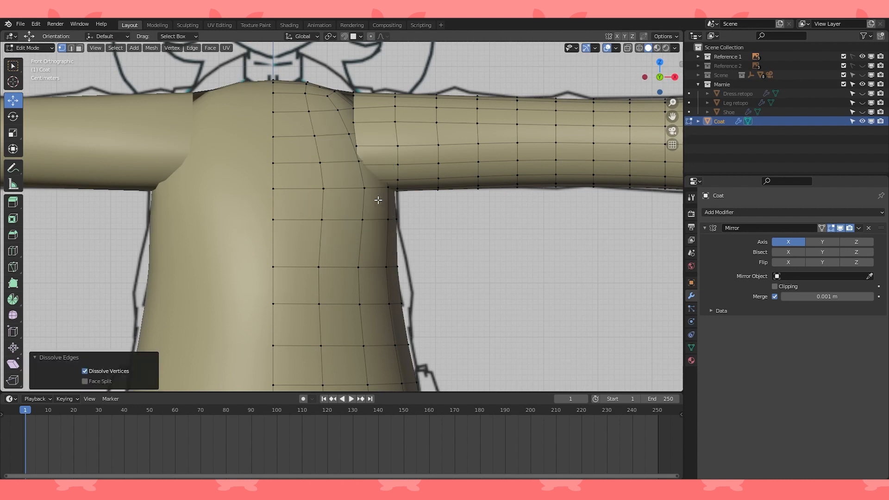
{"action": "scroll", "coordinate": [378, 200], "scroll_direction": "down", "scroll_amount": 4}
{"action": "middle_click_drag", "start_coordinate": [378, 200], "coordinate": [351, 209]}
{"action": "scroll", "coordinate": [352, 208], "scroll_direction": "down", "scroll_amount": 3}
- Duplicate the whole arm and the body below the armpit in place, and separate the copy into its own object
{"action": "left_click", "coordinate": [691, 283]}
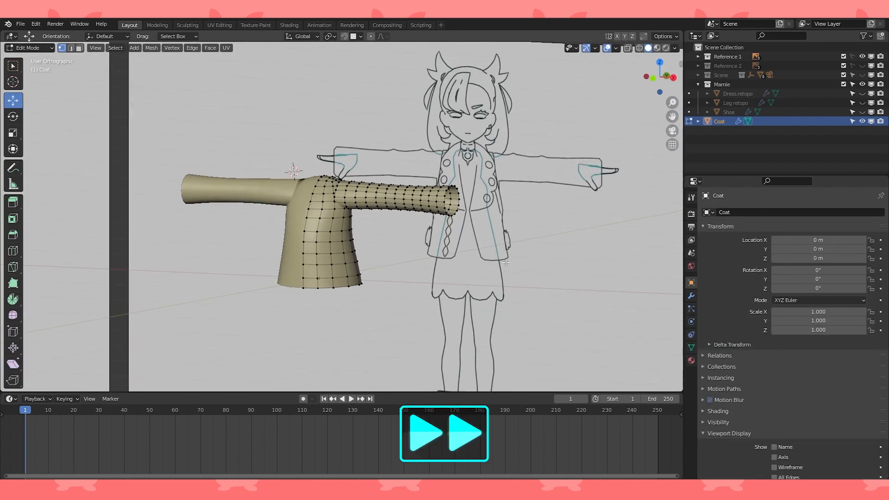
{"action": "key", "text": "KP_1"}
{"action": "scroll", "coordinate": [402, 203], "scroll_direction": "up", "scroll_amount": 4}
{"action": "middle_click_drag", "start_coordinate": [413, 198], "coordinate": [391, 203], "text": "shift"}
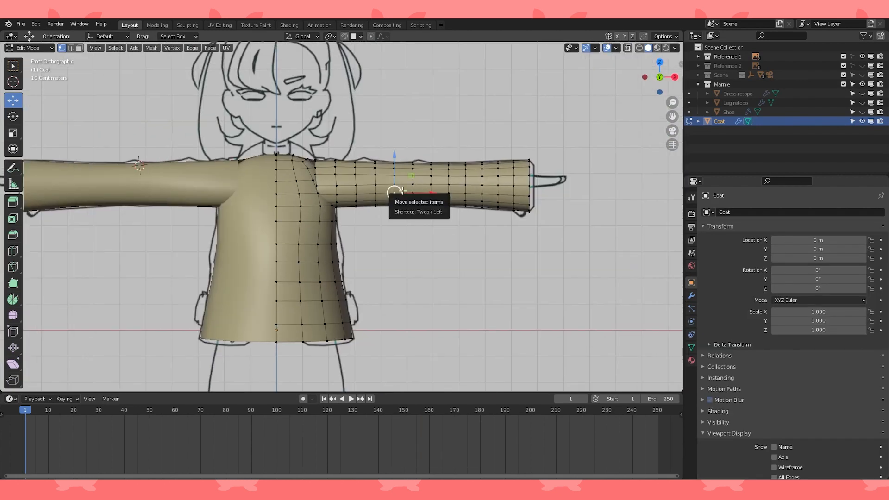
{"action": "key", "text": "ctrl+l"}
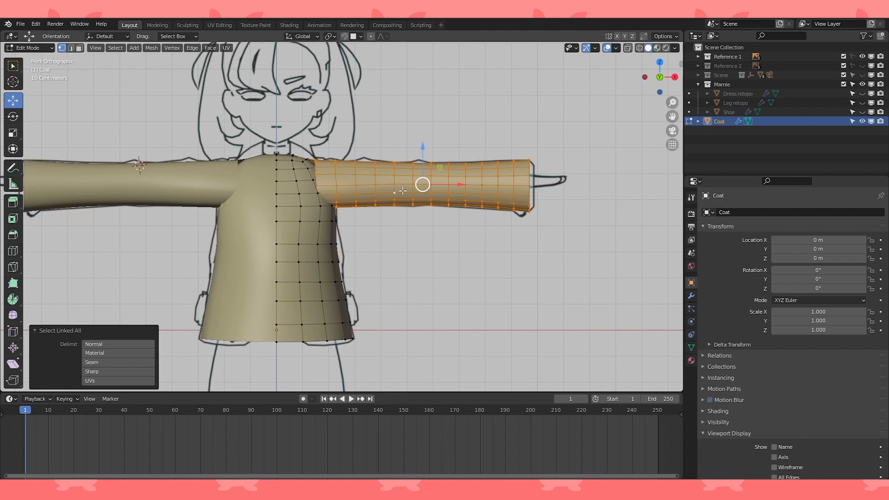
{"action": "left_click", "coordinate": [312, 219], "text": "alt+shift"}
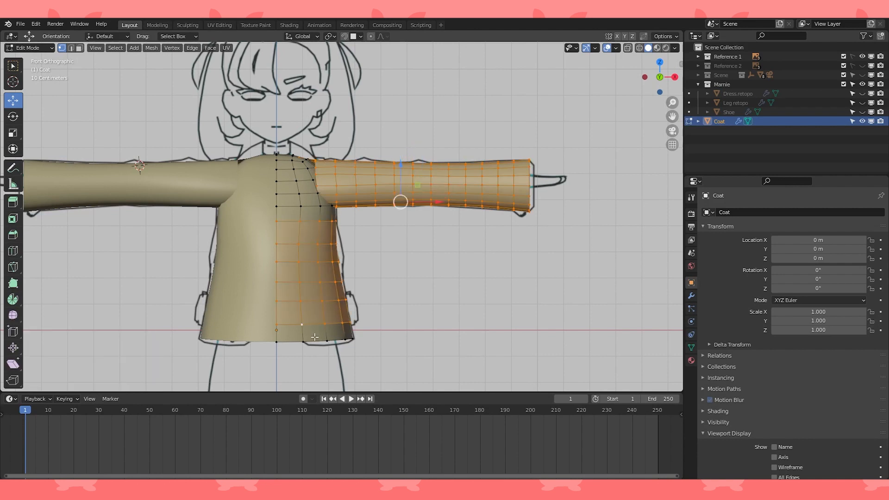
{"action": "middle_click_drag", "start_coordinate": [387, 334], "coordinate": [373, 292]}
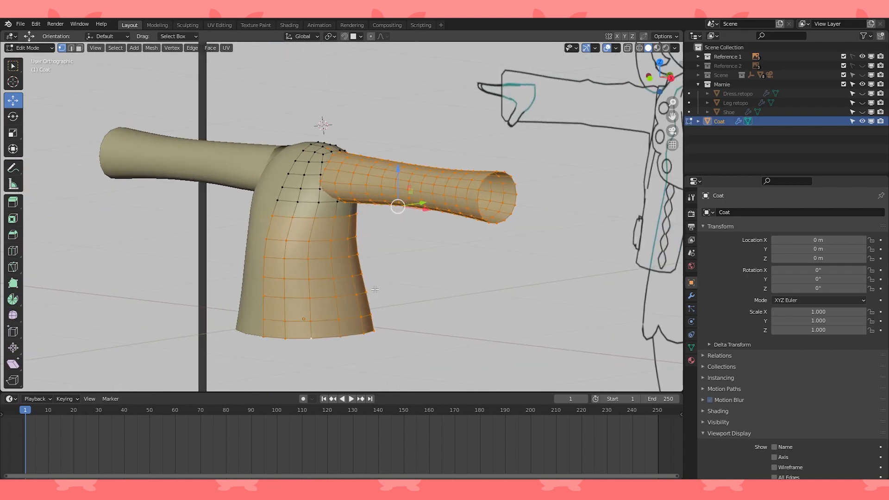
{"action": "key", "text": "shift+d"}
{"action": "right_click", "coordinate": [375, 289]}
{"action": "key", "text": "p"}
{"action": "left_click", "coordinate": [374, 289]}
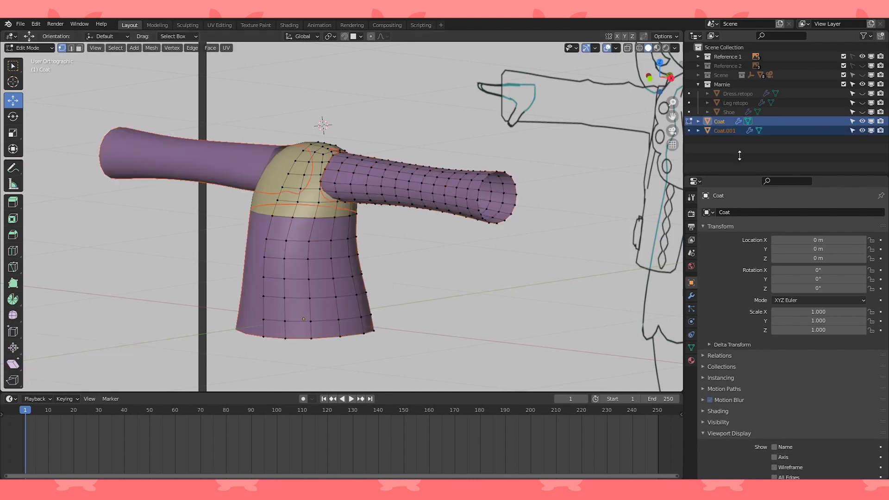
- Hide the original Coat and switch to editing the separated Coat.001 mesh
{"action": "left_click", "coordinate": [862, 121]}
{"action": "scroll", "coordinate": [345, 234], "scroll_direction": "up", "scroll_amount": 2}
{"action": "middle_click_drag", "start_coordinate": [345, 234], "coordinate": [443, 220]}
{"action": "key", "text": "Tab"}
{"action": "middle_click_drag", "start_coordinate": [531, 201], "coordinate": [451, 199], "text": "shift"}
{"action": "left_click", "coordinate": [451, 200]}
{"action": "key", "text": "Tab"}
- Move the vertical edge loop beside Coat.001's centre back slightly backward along Y
{"action": "middle_click_drag", "start_coordinate": [523, 197], "coordinate": [484, 201]}
{"action": "middle_click_drag", "start_coordinate": [484, 202], "coordinate": [401, 186], "text": "shift"}
{"action": "left_click", "coordinate": [441, 191], "text": "alt"}
{"action": "key", "text": "KP_3"}
{"action": "scroll", "coordinate": [401, 186], "scroll_direction": "up", "scroll_amount": 3}
{"action": "middle_click_drag", "start_coordinate": [459, 215], "coordinate": [401, 187], "text": "shift"}
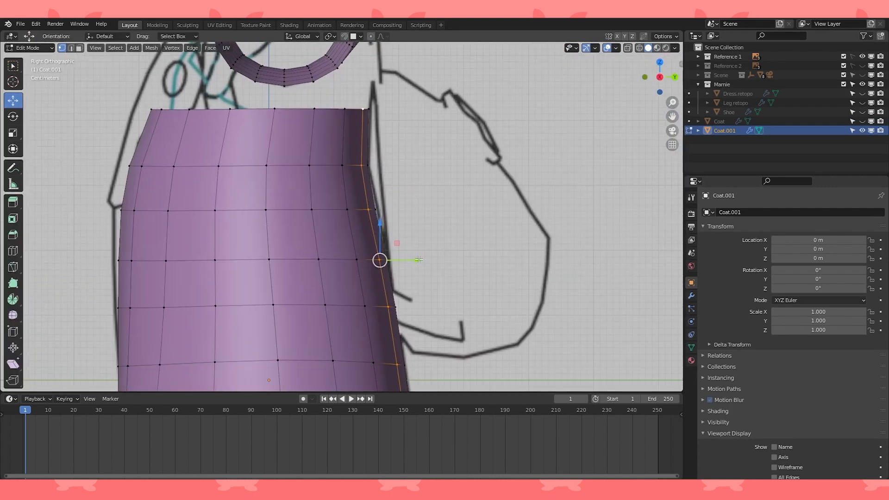
{"action": "left_click_drag", "start_coordinate": [418, 259], "coordinate": [421, 260]}
- Hide the Reference 1 collection and nudge the selected back loop slightly sideways
{"action": "middle_click_drag", "start_coordinate": [495, 233], "coordinate": [417, 248]}
{"action": "scroll", "coordinate": [417, 248], "scroll_direction": "down", "scroll_amount": 2}
{"action": "left_click", "coordinate": [861, 56]}
{"action": "middle_click_drag", "start_coordinate": [450, 183], "coordinate": [426, 187]}
{"action": "middle_click_drag", "start_coordinate": [426, 186], "coordinate": [402, 217], "text": "shift"}
{"action": "left_click_drag", "start_coordinate": [282, 283], "coordinate": [290, 282]}
- Turn on proportional editing and enable Clipping on Coat.001's Mirror modifier, with the upper rim vertex beside the centre back selected
{"action": "middle_click_drag", "start_coordinate": [290, 255], "coordinate": [315, 256]}
{"action": "scroll", "coordinate": [317, 194], "scroll_direction": "up", "scroll_amount": 1}
{"action": "left_click", "coordinate": [317, 184]}
{"action": "middle_click_drag", "start_coordinate": [319, 215], "coordinate": [292, 188]}
{"action": "key", "text": "o"}
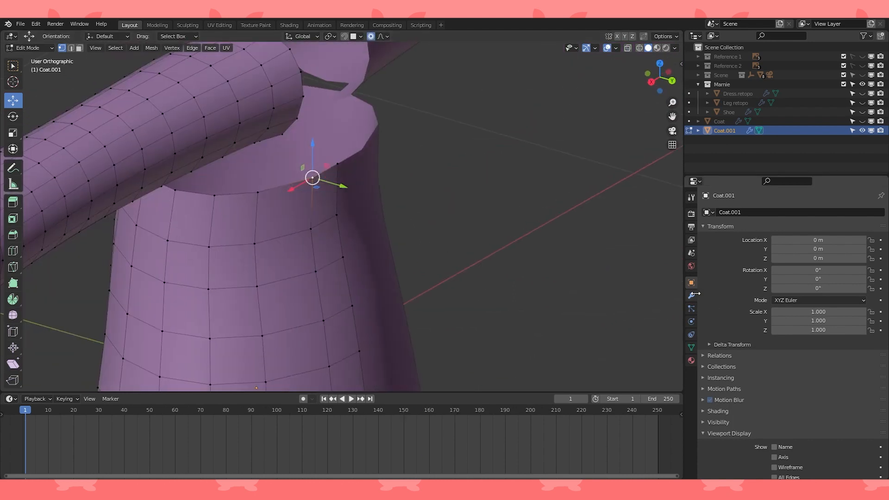
{"action": "left_click", "coordinate": [691, 296]}
- Move the rim vertex beside the centre back about -0.0096 m along X and slightly forward along Y, using proportional editing
{"action": "left_click_drag", "start_coordinate": [292, 189], "coordinate": [296, 187]}
{"action": "scroll", "coordinate": [296, 187], "scroll_direction": "down", "scroll_amount": 5}
{"action": "key", "text": "KP_3"}
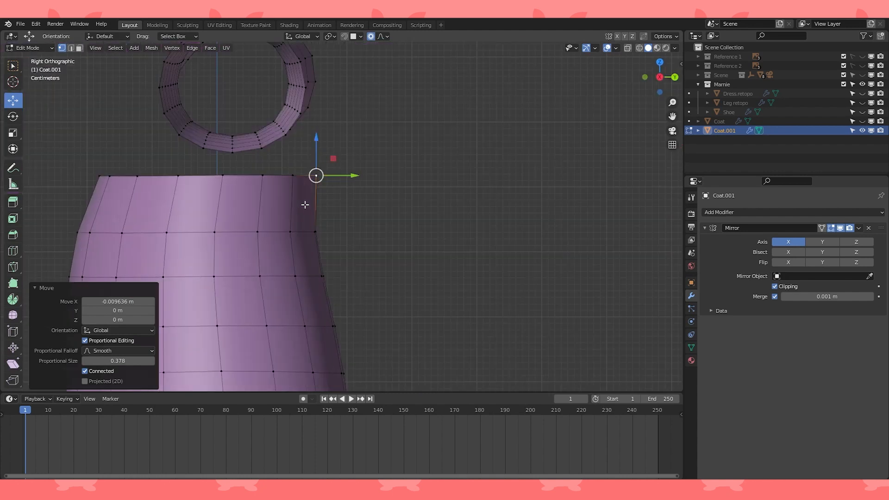
{"action": "left_click_drag", "start_coordinate": [378, 186], "coordinate": [374, 187]}
- Edge-slide the second vertical loop from Coat.001's centre back by a factor of about -0.397
{"action": "middle_click_drag", "start_coordinate": [527, 249], "coordinate": [487, 266]}
{"action": "scroll", "coordinate": [488, 266], "scroll_direction": "down", "scroll_amount": 2}
{"action": "middle_click_drag", "start_coordinate": [323, 310], "coordinate": [406, 221], "text": "shift"}
{"action": "left_click", "coordinate": [359, 217], "text": "alt"}
{"action": "scroll", "coordinate": [360, 217], "scroll_direction": "up", "scroll_amount": 1}
{"action": "key", "text": "g"}
{"action": "key", "text": "g"}
{"action": "left_click", "coordinate": [423, 205]}
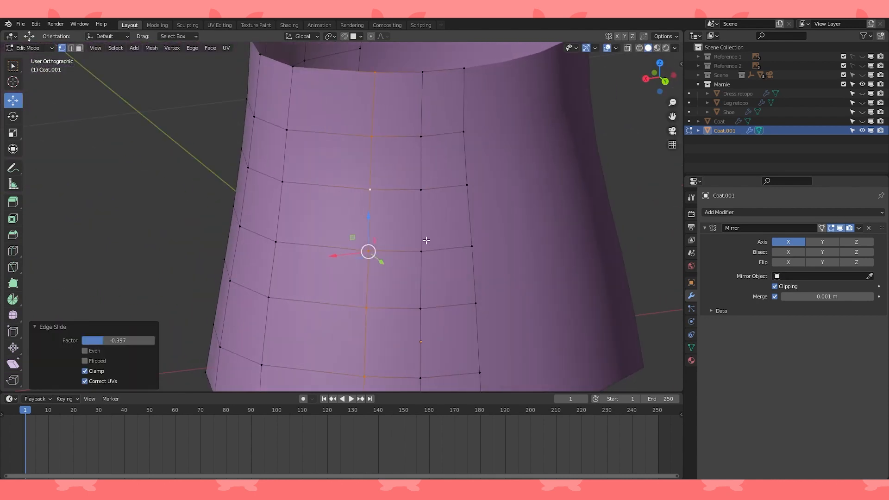
- Move the third vertical loop from Coat.001's centre back about 0.0366 m along Y
{"action": "left_click", "coordinate": [293, 190], "text": "alt"}
{"action": "scroll", "coordinate": [293, 204], "scroll_direction": "down", "scroll_amount": 2}
{"action": "middle_click_drag", "start_coordinate": [368, 251], "coordinate": [344, 204]}
{"action": "key", "text": "KP_3"}
{"action": "scroll", "coordinate": [344, 204], "scroll_direction": "up", "scroll_amount": 4}
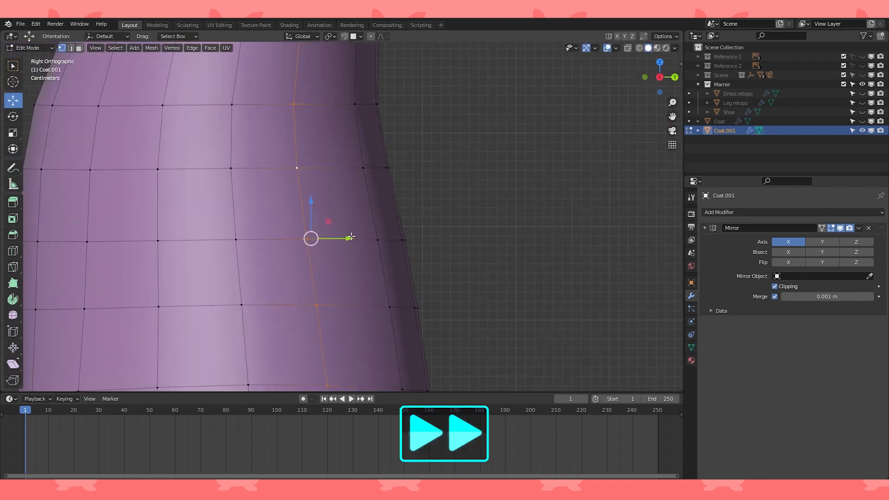
{"action": "left_click_drag", "start_coordinate": [350, 238], "coordinate": [382, 241]}
- Move the third vertical loop from the centre back about -0.022 m along X
{"action": "scroll", "coordinate": [441, 237], "scroll_direction": "down", "scroll_amount": 3}
{"action": "middle_click_drag", "start_coordinate": [442, 238], "coordinate": [337, 236]}
{"action": "scroll", "coordinate": [357, 234], "scroll_direction": "up", "scroll_amount": 1}
{"action": "scroll", "coordinate": [338, 237], "scroll_direction": "up", "scroll_amount": 2}
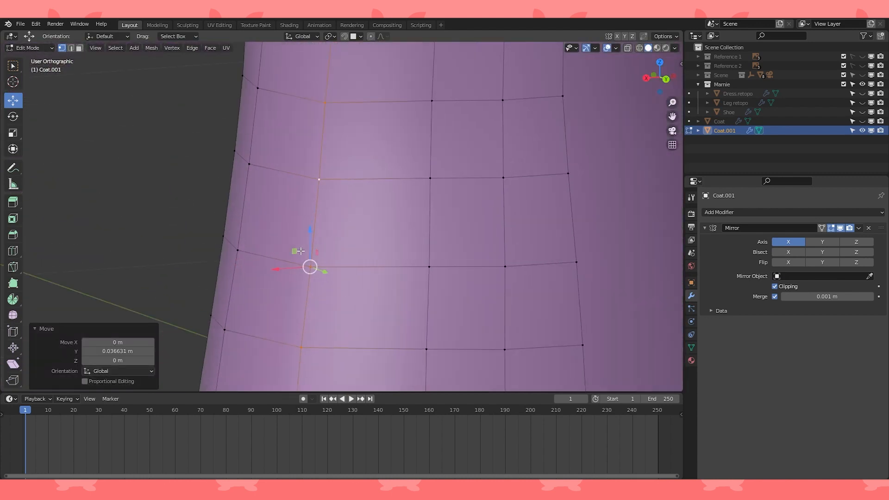
{"action": "key", "text": "g"}
{"action": "key", "text": "x"}
{"action": "left_click", "coordinate": [302, 271]}
{"action": "scroll", "coordinate": [303, 270], "scroll_direction": "down", "scroll_amount": 3}
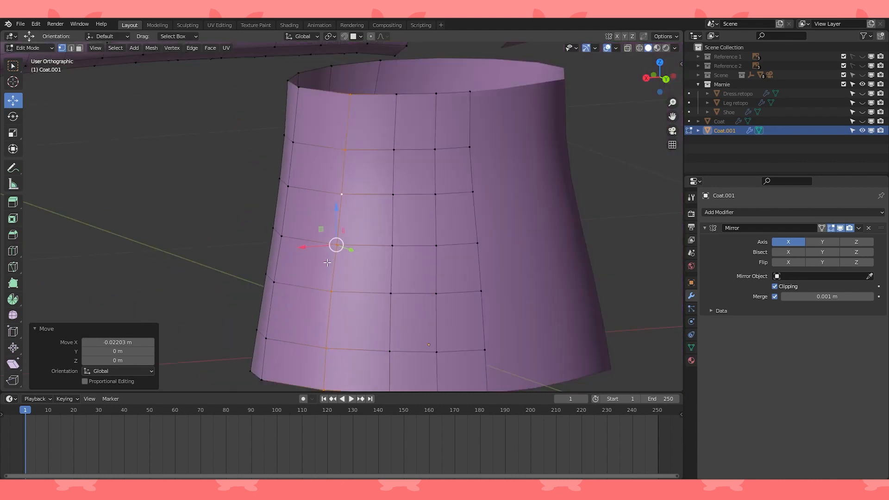
- Move the vertical loop at Coat.001's side about -0.026 m along Y
{"action": "key", "text": "KP_3"}
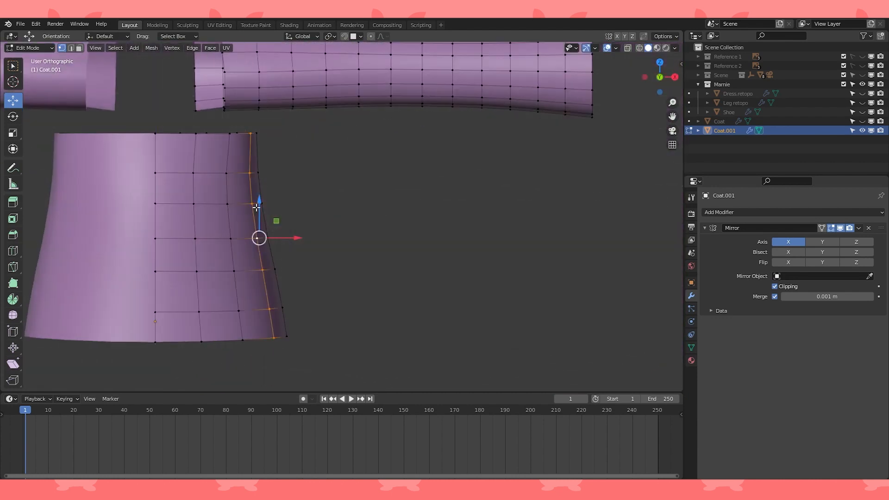
{"action": "scroll", "coordinate": [361, 232], "scroll_direction": "up", "scroll_amount": 6}
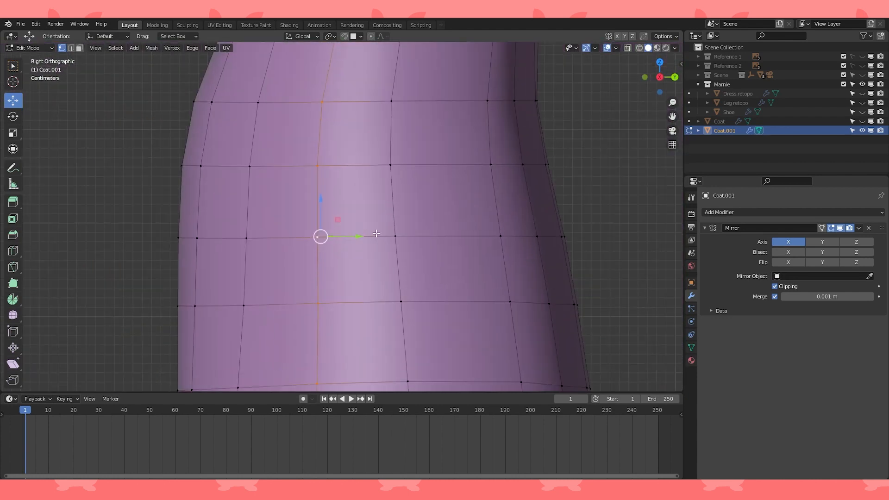
{"action": "left_click", "coordinate": [327, 232]}
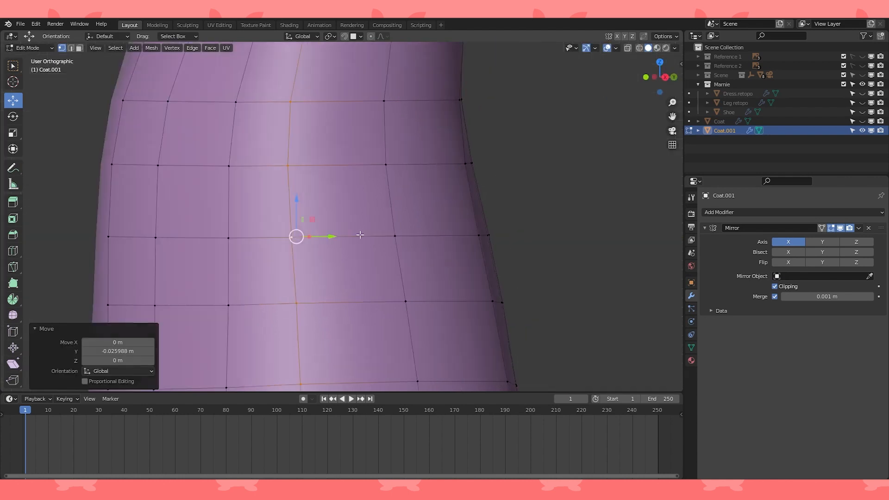
- Shift the selected side loop slightly along X to round the coat's silhouette
{"action": "scroll", "coordinate": [387, 249], "scroll_direction": "down", "scroll_amount": 4}
{"action": "key", "text": "KP_1"}
{"action": "scroll", "coordinate": [386, 247], "scroll_direction": "up", "scroll_amount": 4}
{"action": "scroll", "coordinate": [386, 246], "scroll_direction": "up", "scroll_amount": 3}
{"action": "left_click_drag", "start_coordinate": [393, 235], "coordinate": [396, 231]}
- Nudge the two vertices below the rim on the second loop from the centre back along Y, plus the rim vertex above them
{"action": "scroll", "coordinate": [396, 230], "scroll_direction": "down", "scroll_amount": 7}
{"action": "mouse_move", "coordinate": [397, 218]}
{"action": "middle_mouse_down"}
{"action": "mouse_move", "coordinate": [352, 231]}
{"action": "mouse_move", "coordinate": [397, 212]}
{"action": "middle_mouse_up"}
{"action": "middle_click_drag", "start_coordinate": [491, 203], "coordinate": [433, 235]}
{"action": "scroll", "coordinate": [458, 227], "scroll_direction": "up", "scroll_amount": 6}
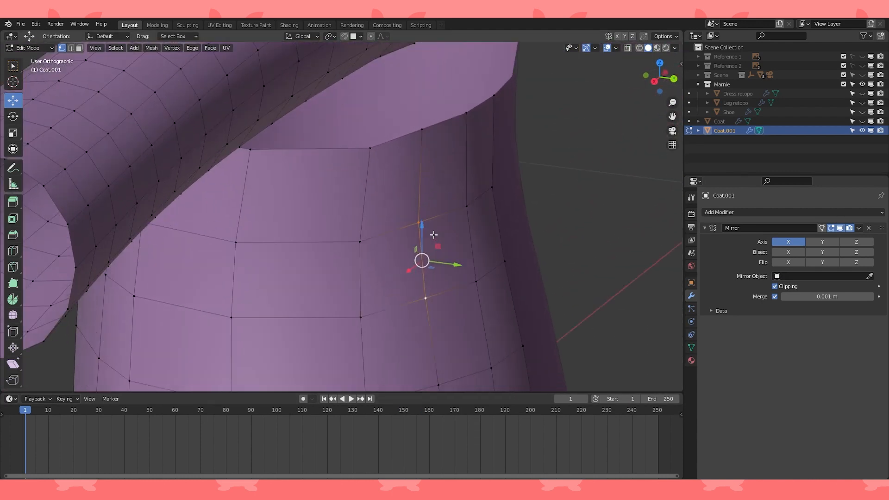
{"action": "left_click_drag", "start_coordinate": [466, 265], "coordinate": [466, 265]}
{"action": "left_click", "coordinate": [422, 130]}
{"action": "middle_click_drag", "start_coordinate": [431, 134], "coordinate": [435, 171], "text": "shift"}
{"action": "left_click_drag", "start_coordinate": [457, 163], "coordinate": [461, 165]}
- Vertex-slide the third rim vertex from Coat.001's centre back slightly along the rim
{"action": "scroll", "coordinate": [398, 171], "scroll_direction": "down", "scroll_amount": 5}
{"action": "middle_click_drag", "start_coordinate": [398, 171], "coordinate": [341, 186]}
{"action": "scroll", "coordinate": [342, 183], "scroll_direction": "up", "scroll_amount": 5}
{"action": "scroll", "coordinate": [342, 184], "scroll_direction": "down", "scroll_amount": 2}
{"action": "key", "text": "g"}
{"action": "key", "text": "g"}
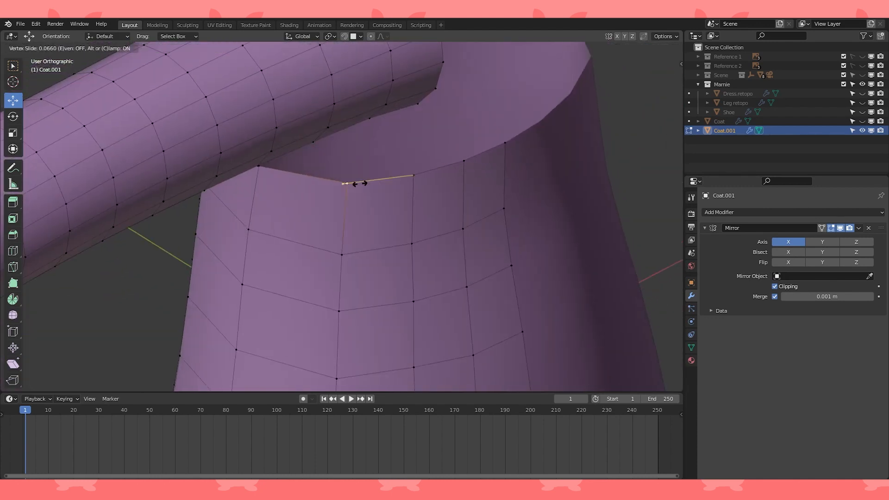
{"action": "left_click", "coordinate": [357, 182]}
- Vertex-slide the third rim vertex from the centre front toward the centre by a factor of about 0.181
{"action": "scroll", "coordinate": [358, 197], "scroll_direction": "down", "scroll_amount": 5}
{"action": "middle_click_drag", "start_coordinate": [359, 196], "coordinate": [403, 236]}
{"action": "scroll", "coordinate": [396, 236], "scroll_direction": "up", "scroll_amount": 4}
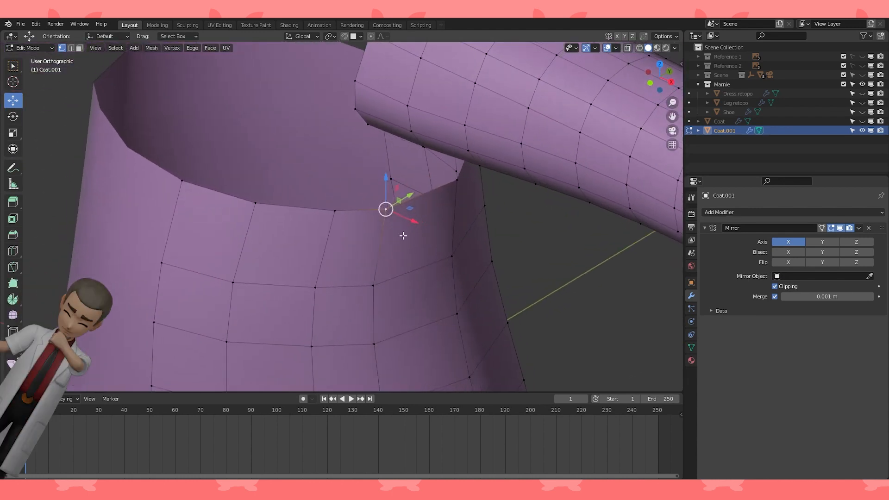
{"action": "key", "text": "g"}
{"action": "key", "text": "g"}
{"action": "left_click", "coordinate": [400, 230]}
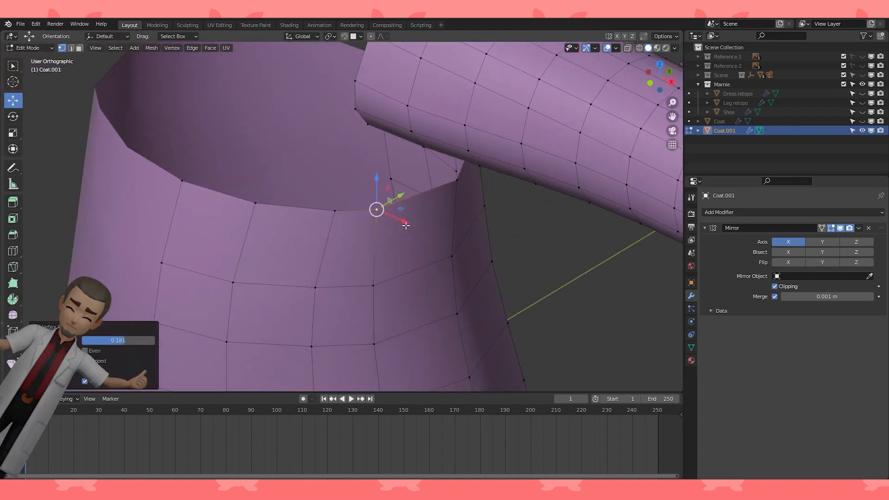
- Vertex-slide a lower vertex of the second vertical loop from the centre front to even out the loop spacing
{"action": "scroll", "coordinate": [406, 225], "scroll_direction": "down", "scroll_amount": 3}
{"action": "middle_click_drag", "start_coordinate": [402, 230], "coordinate": [368, 238]}
{"action": "left_click", "coordinate": [426, 238]}
{"action": "scroll", "coordinate": [403, 216], "scroll_direction": "up", "scroll_amount": 1}
{"action": "scroll", "coordinate": [430, 218], "scroll_direction": "up", "scroll_amount": 2}
{"action": "left_click", "coordinate": [361, 239]}
{"action": "scroll", "coordinate": [362, 239], "scroll_direction": "down", "scroll_amount": 3}
{"action": "middle_click_drag", "start_coordinate": [345, 191], "coordinate": [327, 250]}
{"action": "left_click", "coordinate": [343, 253]}
{"action": "key", "text": "g"}
{"action": "key", "text": "g"}
{"action": "left_click", "coordinate": [346, 245]}
- Vertex-slide the second vertex below the rim on that front loop toward the centre front by about 0.365
{"action": "left_click", "coordinate": [330, 211]}
{"action": "key", "text": "g"}
{"action": "key", "text": "g"}
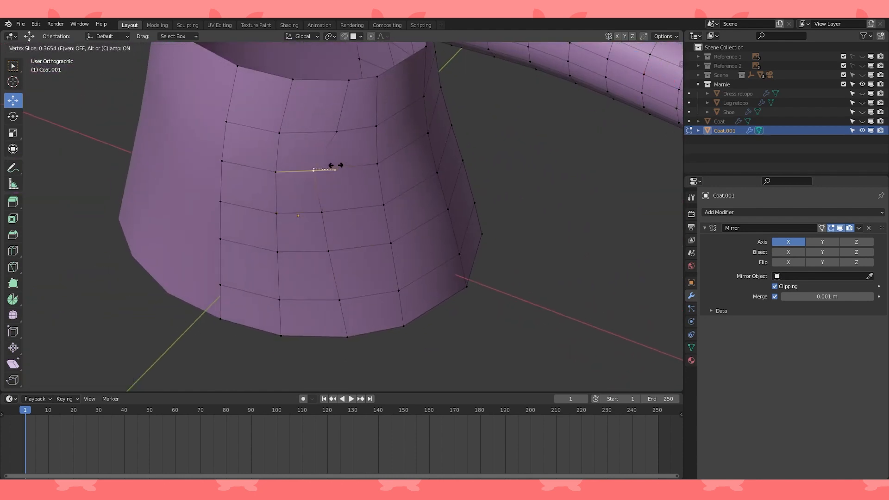
{"action": "left_click", "coordinate": [335, 166]}
- Vertex-slide that front loop's first vertex below the rim by about 0.330 and its rim vertex by about 0.454 toward the centre
{"action": "key", "text": "g"}
{"action": "key", "text": "g"}
{"action": "middle_click_drag", "start_coordinate": [344, 155], "coordinate": [350, 180]}
{"action": "key", "text": "g"}
{"action": "key", "text": "g"}
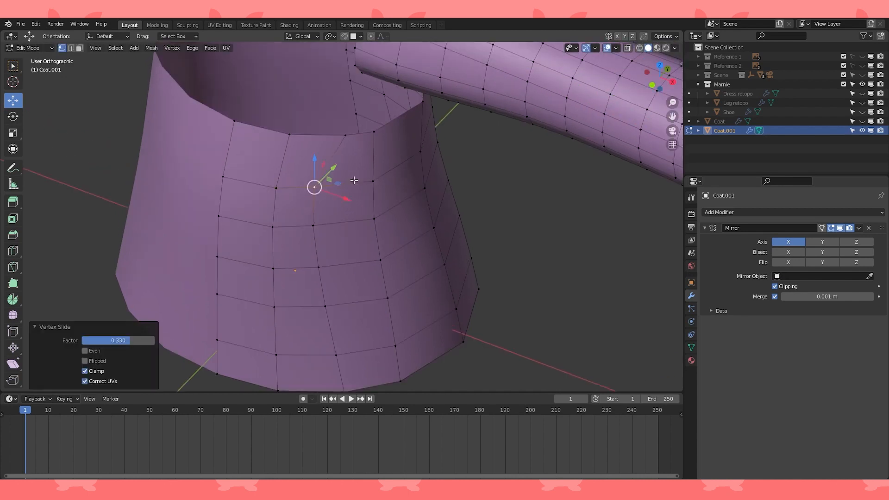
{"action": "left_click", "coordinate": [332, 138]}
{"action": "scroll", "coordinate": [332, 138], "scroll_direction": "down", "scroll_amount": 4}
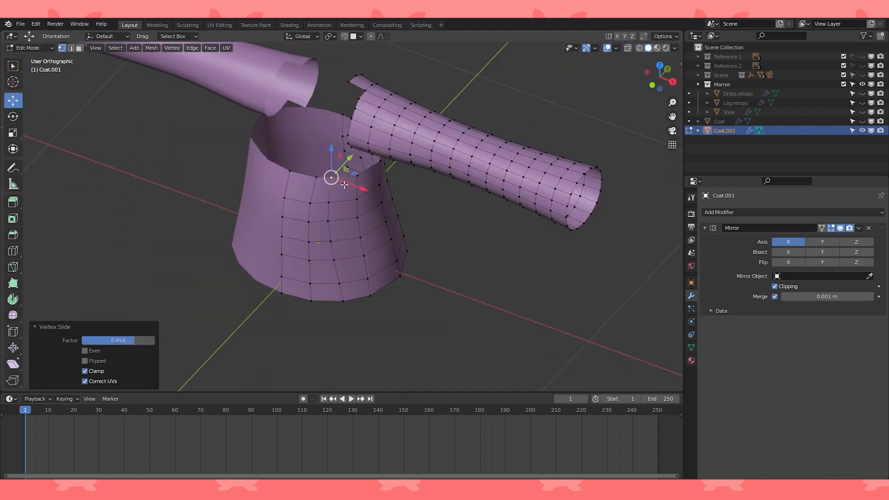
{"action": "scroll", "coordinate": [307, 90], "scroll_direction": "up", "scroll_amount": 7}
{"action": "middle_click_drag", "start_coordinate": [308, 90], "coordinate": [305, 111], "text": "shift"}
{"action": "left_click", "coordinate": [306, 109]}
{"action": "scroll", "coordinate": [306, 108], "scroll_direction": "down", "scroll_amount": 7}
- Delete the vertices of Coat.001's centre-front vertical loop to open the coat's front
{"action": "left_click", "coordinate": [272, 198], "text": "alt"}
{"action": "key", "text": "x"}
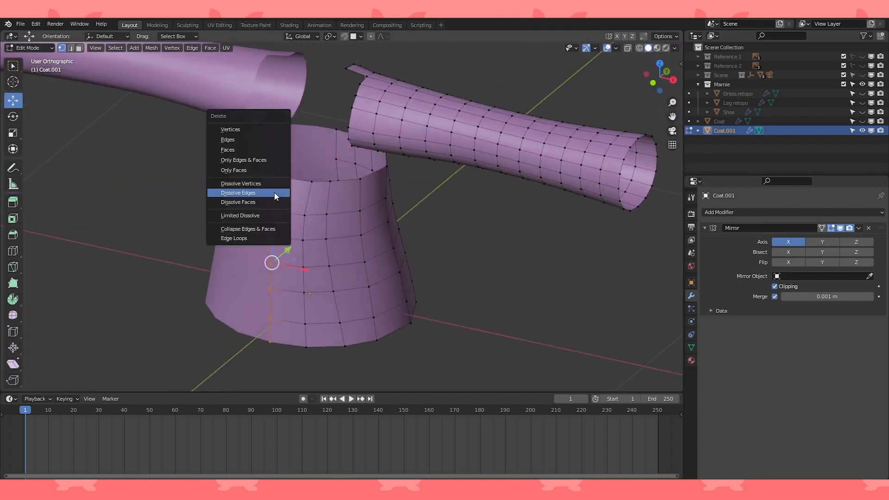
{"action": "left_click", "coordinate": [237, 129]}
- Show the Reference 1 collection and move the front-edge vertex just above the hem about -0.0124 m along Y to meet the outline
{"action": "left_click", "coordinate": [860, 57]}
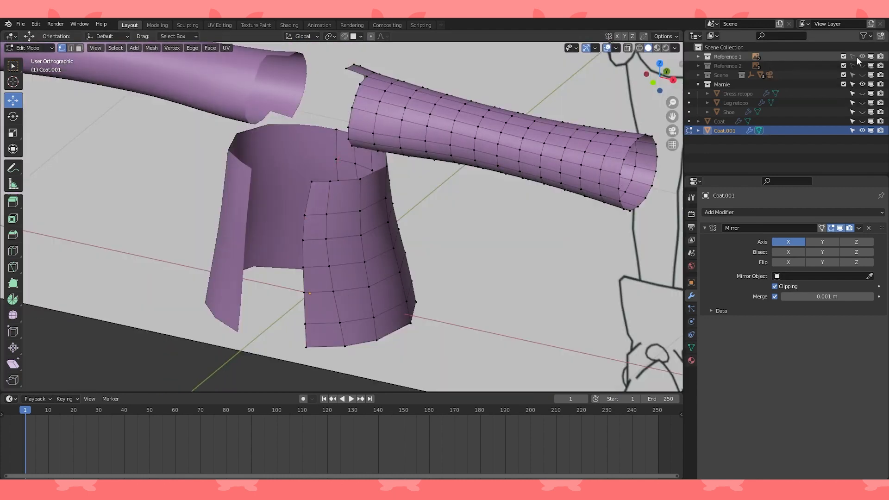
{"action": "middle_click_drag", "start_coordinate": [417, 209], "coordinate": [442, 221]}
{"action": "scroll", "coordinate": [443, 221], "scroll_direction": "up", "scroll_amount": 8}
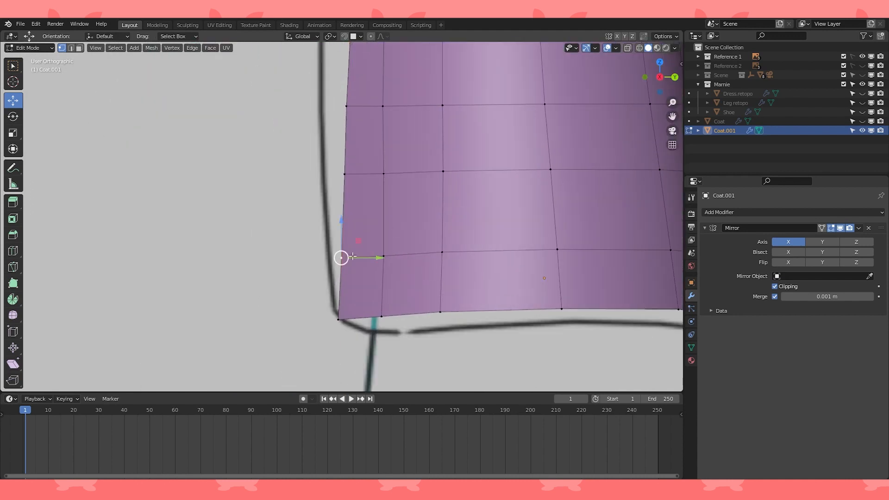
{"action": "scroll", "coordinate": [353, 256], "scroll_direction": "up", "scroll_amount": 1}
{"action": "left_click_drag", "start_coordinate": [372, 266], "coordinate": [358, 266]}
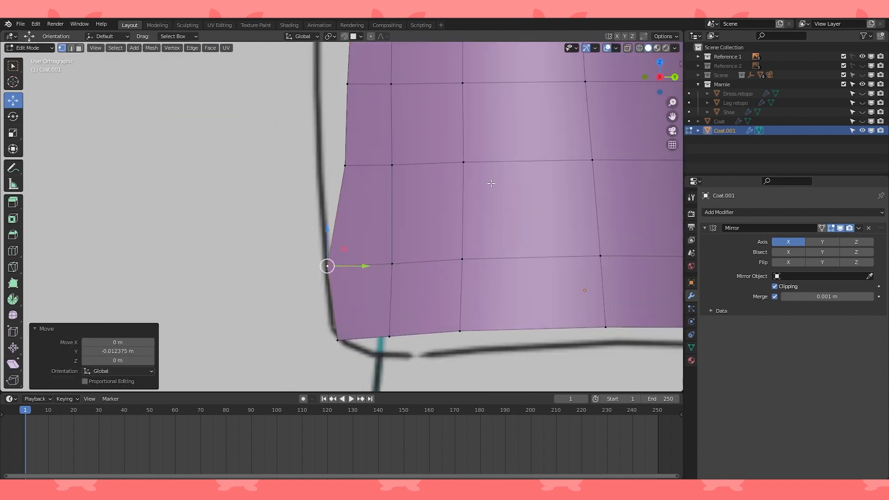
- Move the next front-edge vertices up from the coat's hem along Y to meet the side reference outline
{"action": "left_click", "coordinate": [352, 162]}
{"action": "left_click_drag", "start_coordinate": [359, 165], "coordinate": [335, 165]}
{"action": "middle_click_drag", "start_coordinate": [335, 165], "coordinate": [345, 288], "text": "shift"}
{"action": "left_click", "coordinate": [365, 205]}
{"action": "left_click_drag", "start_coordinate": [390, 205], "coordinate": [365, 205]}
{"action": "left_click", "coordinate": [365, 120]}
{"action": "left_click_drag", "start_coordinate": [398, 118], "coordinate": [365, 122]}
- Move the upper front-edge vertices of the coat skirt along Y onto the side outline, the topmost by about -0.0019 m
{"action": "scroll", "coordinate": [369, 122], "scroll_direction": "down", "scroll_amount": 4}
{"action": "middle_click_drag", "start_coordinate": [387, 138], "coordinate": [389, 194], "text": "shift"}
{"action": "scroll", "coordinate": [387, 171], "scroll_direction": "up", "scroll_amount": 2}
{"action": "left_click_drag", "start_coordinate": [392, 193], "coordinate": [380, 193]}
{"action": "middle_click_drag", "start_coordinate": [379, 192], "coordinate": [429, 211], "text": "shift"}
{"action": "scroll", "coordinate": [444, 166], "scroll_direction": "up", "scroll_amount": 3}
{"action": "left_click", "coordinate": [385, 134]}
{"action": "left_click_drag", "start_coordinate": [423, 135], "coordinate": [421, 135]}
{"action": "scroll", "coordinate": [420, 135], "scroll_direction": "down", "scroll_amount": 4}
{"action": "middle_click_drag", "start_coordinate": [420, 135], "coordinate": [464, 153]}
- Switch to wireframe shading in front view and move the front-edge vertex just above the hem along X onto the outline
{"action": "key", "text": "KP_1"}
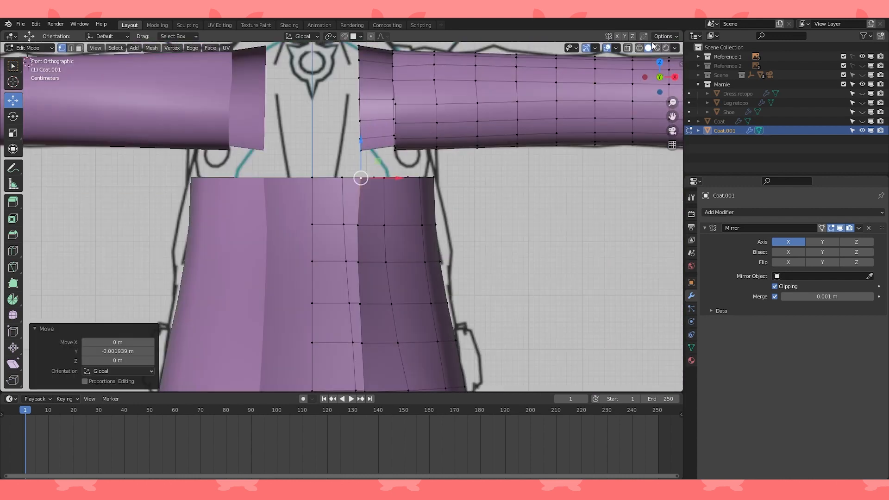
{"action": "key", "text": "alt+z"}
{"action": "scroll", "coordinate": [374, 265], "scroll_direction": "up", "scroll_amount": 5}
{"action": "left_click", "coordinate": [374, 265]}
{"action": "middle_click_drag", "start_coordinate": [374, 265], "coordinate": [373, 283]}
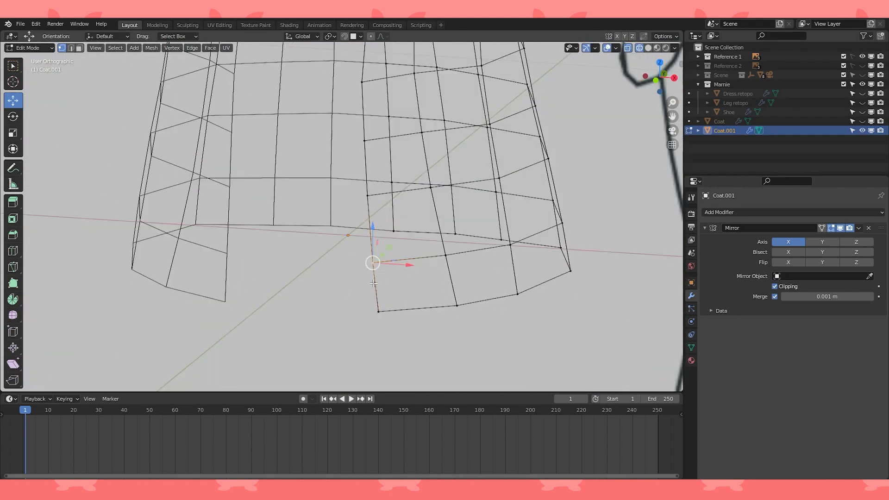
{"action": "key", "text": "KP_1"}
{"action": "scroll", "coordinate": [374, 283], "scroll_direction": "up", "scroll_amount": 3}
{"action": "left_click_drag", "start_coordinate": [416, 291], "coordinate": [426, 295]}
- Move the next two front-edge vertices along X toward the centre outline, the upper one by about -0.0425 m
{"action": "scroll", "coordinate": [341, 216], "scroll_direction": "down", "scroll_amount": 2}
{"action": "left_click_drag", "start_coordinate": [415, 188], "coordinate": [389, 189]}
{"action": "left_click", "coordinate": [371, 121]}
{"action": "middle_click_drag", "start_coordinate": [389, 149], "coordinate": [405, 237], "text": "shift"}
{"action": "scroll", "coordinate": [405, 236], "scroll_direction": "up", "scroll_amount": 1}
{"action": "left_click_drag", "start_coordinate": [430, 209], "coordinate": [385, 214]}
{"action": "scroll", "coordinate": [389, 223], "scroll_direction": "down", "scroll_amount": 3}
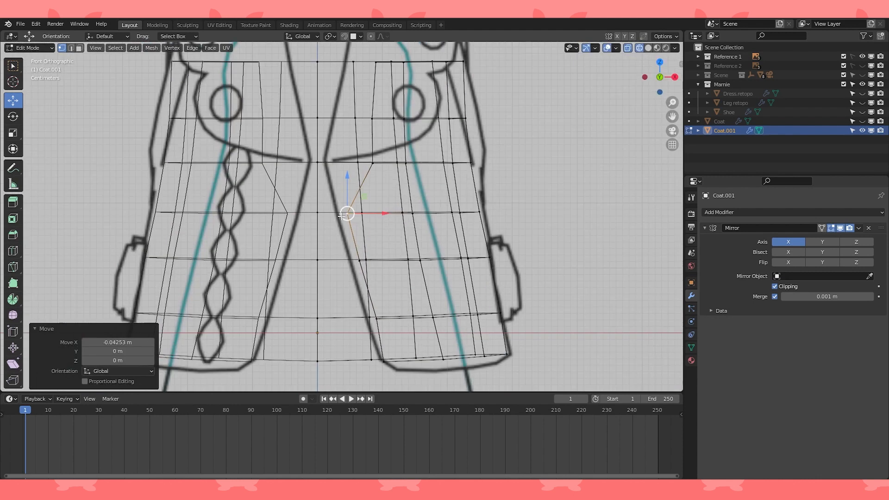
- Move the remaining front-edge vertices up to the skirt rim along X onto the front outline, the last by about -0.0098 m
{"action": "scroll", "coordinate": [339, 223], "scroll_direction": "up", "scroll_amount": 3}
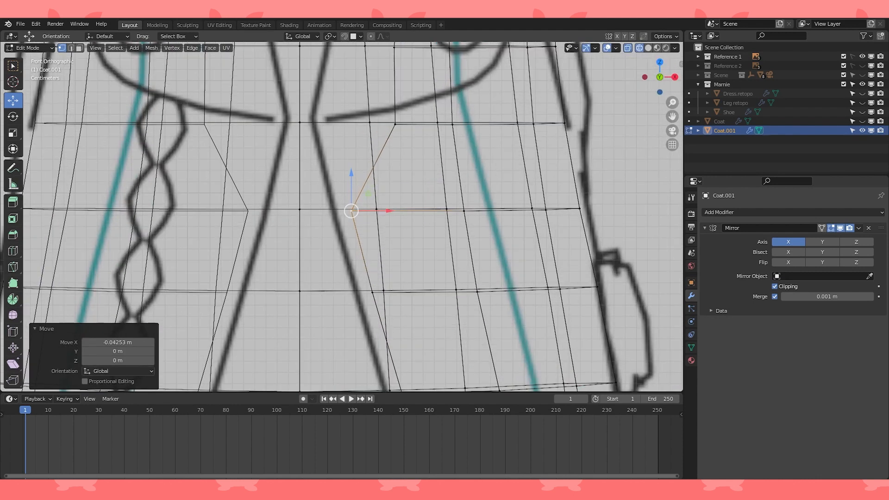
{"action": "left_click", "coordinate": [396, 124]}
{"action": "middle_click_drag", "start_coordinate": [413, 127], "coordinate": [417, 192], "text": "shift"}
{"action": "left_click_drag", "start_coordinate": [439, 190], "coordinate": [406, 190]}
{"action": "scroll", "coordinate": [406, 189], "scroll_direction": "down", "scroll_amount": 3}
{"action": "left_click_drag", "start_coordinate": [404, 145], "coordinate": [401, 145]}
{"action": "middle_click_drag", "start_coordinate": [419, 96], "coordinate": [423, 149], "text": "shift"}
{"action": "scroll", "coordinate": [417, 132], "scroll_direction": "up", "scroll_amount": 2}
{"action": "middle_click_drag", "start_coordinate": [435, 94], "coordinate": [408, 177], "text": "shift"}
{"action": "left_click_drag", "start_coordinate": [408, 177], "coordinate": [398, 176]}
- Return the viewport to solid shading and view the reshaped front opening from an angle
{"action": "scroll", "coordinate": [401, 186], "scroll_direction": "down", "scroll_amount": 6}
{"action": "middle_click_drag", "start_coordinate": [408, 210], "coordinate": [366, 241]}
{"action": "middle_click_drag", "start_coordinate": [365, 240], "coordinate": [407, 185], "text": "shift"}
{"action": "key", "text": "KP_1"}
{"action": "scroll", "coordinate": [407, 185], "scroll_direction": "down", "scroll_amount": 3}
{"action": "left_click", "coordinate": [648, 48]}
{"action": "middle_click_drag", "start_coordinate": [532, 159], "coordinate": [463, 208]}
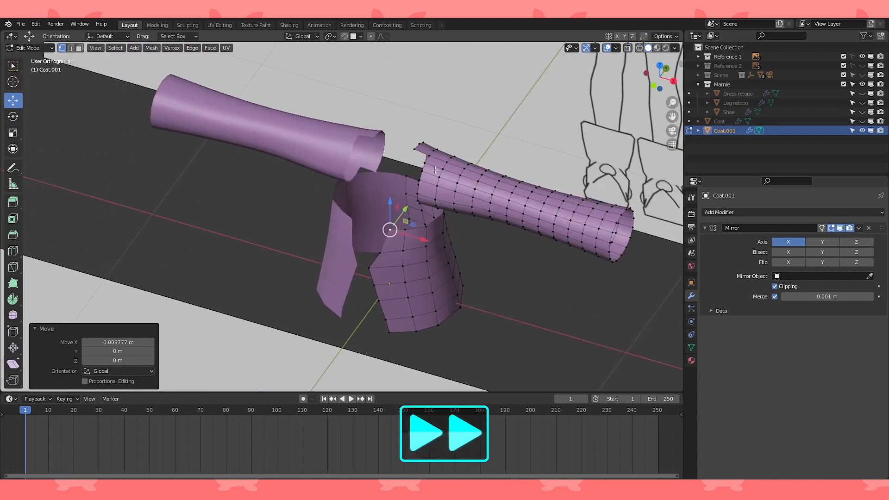
- Show the original Coat object again and select all linked geometry of Coat.001's skirt
{"action": "left_click", "coordinate": [422, 146], "text": "alt"}
{"action": "middle_click_drag", "start_coordinate": [422, 146], "coordinate": [346, 128]}
{"action": "middle_click_drag", "start_coordinate": [435, 177], "coordinate": [362, 157]}
{"action": "left_click", "coordinate": [861, 121]}
{"action": "middle_click_drag", "start_coordinate": [384, 79], "coordinate": [448, 171]}
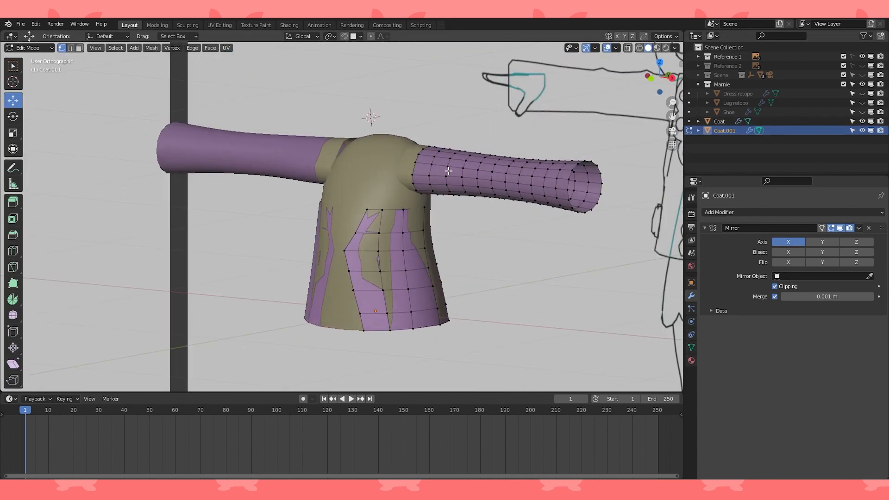
{"action": "key", "text": "ctrl+l"}
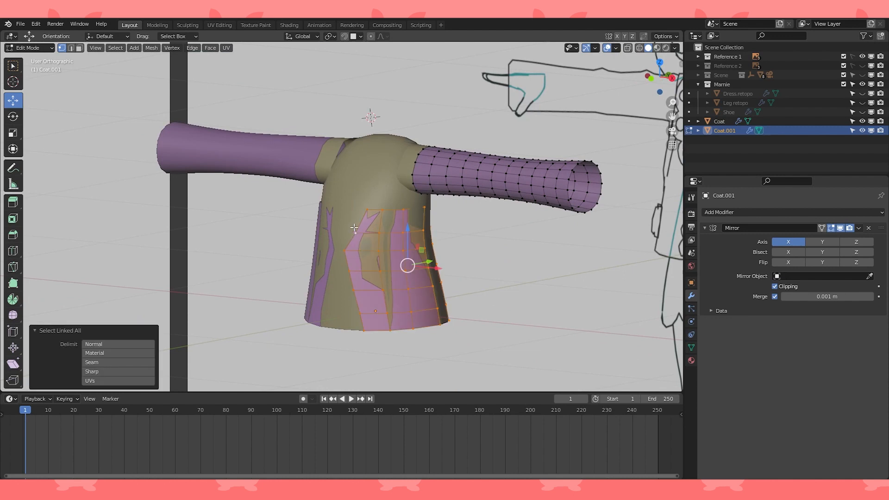
- Set Coat.001 to display In Front and enable backface culling in the viewport shading
{"action": "left_click", "coordinate": [691, 282]}
{"action": "scroll", "coordinate": [828, 406], "scroll_direction": "down", "scroll_amount": 10}
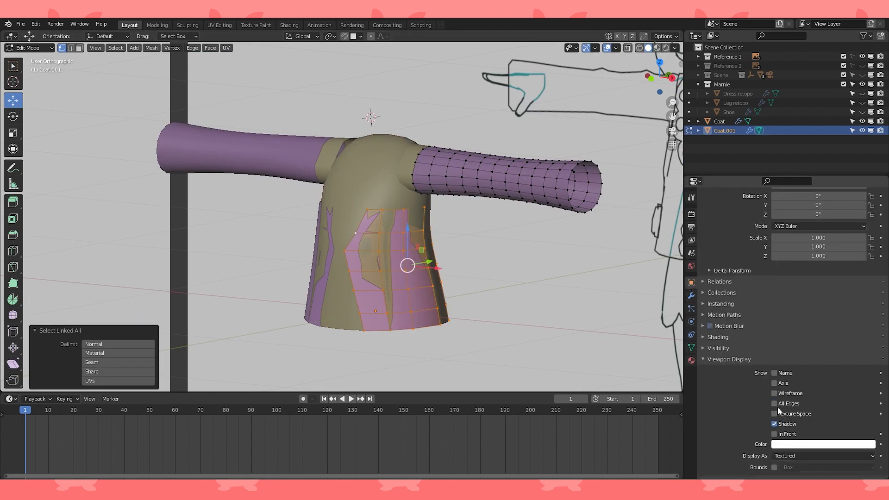
{"action": "left_click", "coordinate": [774, 433]}
{"action": "key", "text": "Tab"}
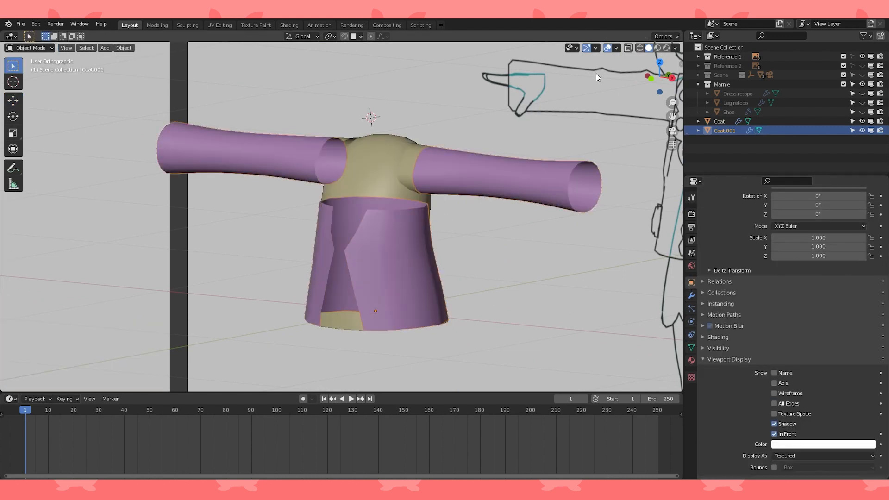
{"action": "left_click", "coordinate": [676, 48]}
{"action": "left_click", "coordinate": [622, 225]}
- Select the linked sleeve and skirt geometry of Coat.001 and recalculate its normals to the outside
{"action": "middle_click_drag", "start_coordinate": [301, 153], "coordinate": [351, 173]}
{"action": "key", "text": "Tab"}
{"action": "key", "text": "l"}
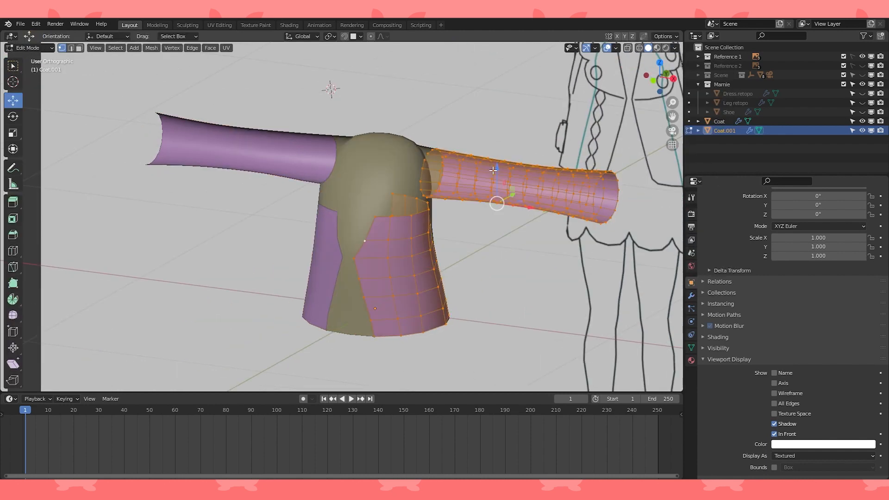
{"action": "key", "text": "alt+n"}
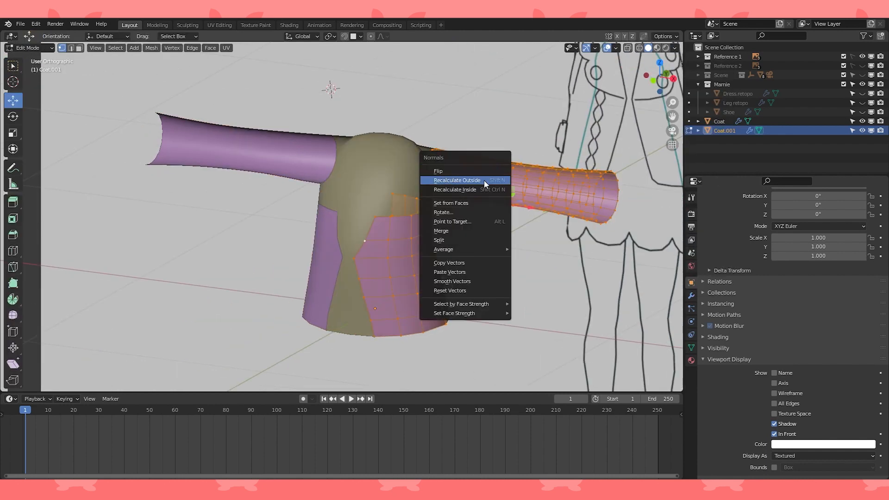
{"action": "left_click", "coordinate": [484, 179]}
{"action": "key", "text": "Tab"}
- Extrude a lower front vertex of the sleeve opening onto the surface of the coat body using snapping
{"action": "middle_click_drag", "start_coordinate": [463, 174], "coordinate": [374, 132]}
{"action": "key", "text": "KP_1"}
{"action": "left_click", "coordinate": [502, 155]}
{"action": "key", "text": "Tab"}
{"action": "middle_click_drag", "start_coordinate": [501, 155], "coordinate": [311, 185]}
{"action": "scroll", "coordinate": [432, 166], "scroll_direction": "up", "scroll_amount": 2}
{"action": "scroll", "coordinate": [432, 166], "scroll_direction": "down", "scroll_amount": 3}
{"action": "left_click", "coordinate": [312, 184]}
{"action": "scroll", "coordinate": [425, 199], "scroll_direction": "up", "scroll_amount": 5}
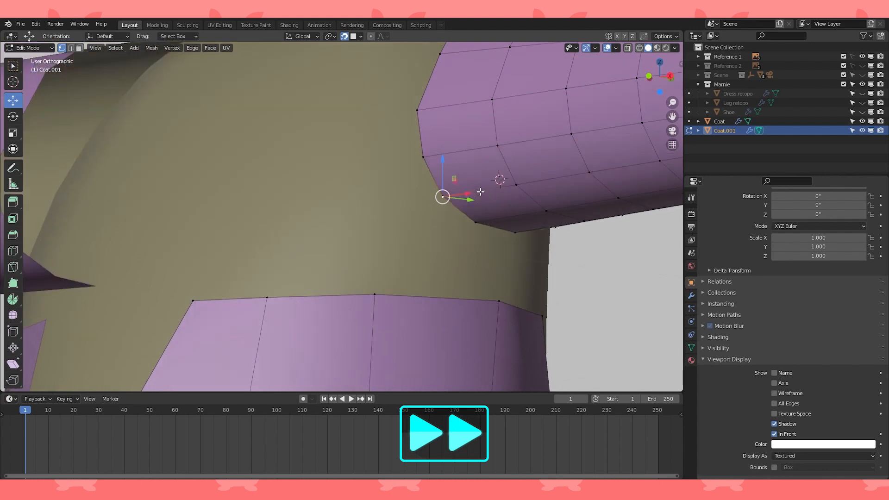
{"action": "key", "text": "g"}
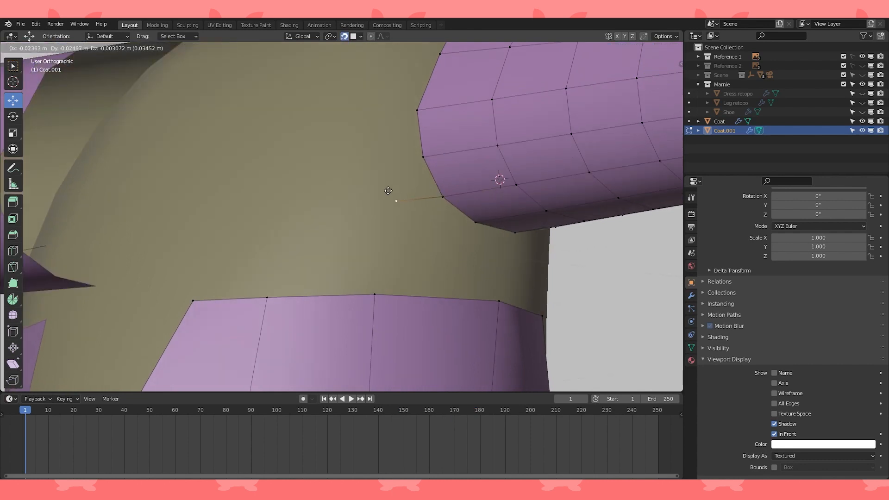
{"action": "left_click", "coordinate": [384, 190]}
- Fill a face under the arm between the sleeve opening's extruded vertices and the skirt rim
{"action": "middle_click_drag", "start_coordinate": [385, 190], "coordinate": [361, 280]}
{"action": "key", "text": "ctrl+z"}
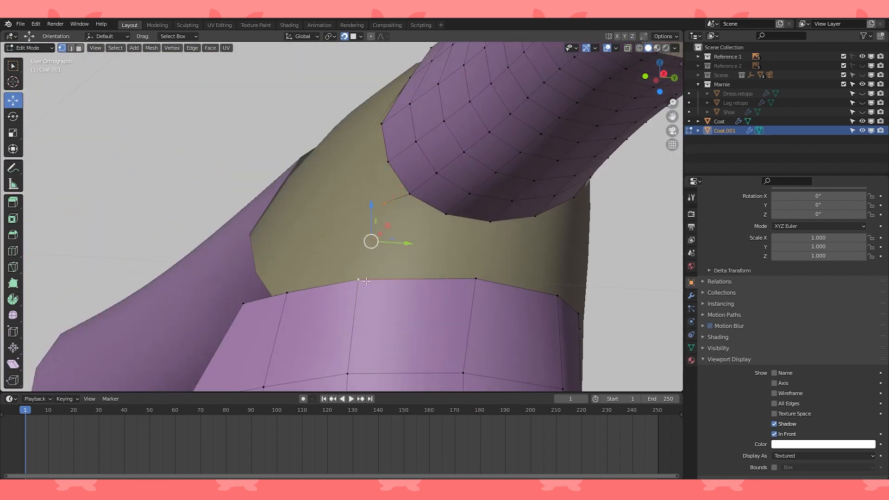
{"action": "key", "text": "f"}
{"action": "middle_click_drag", "start_coordinate": [471, 241], "coordinate": [422, 220]}
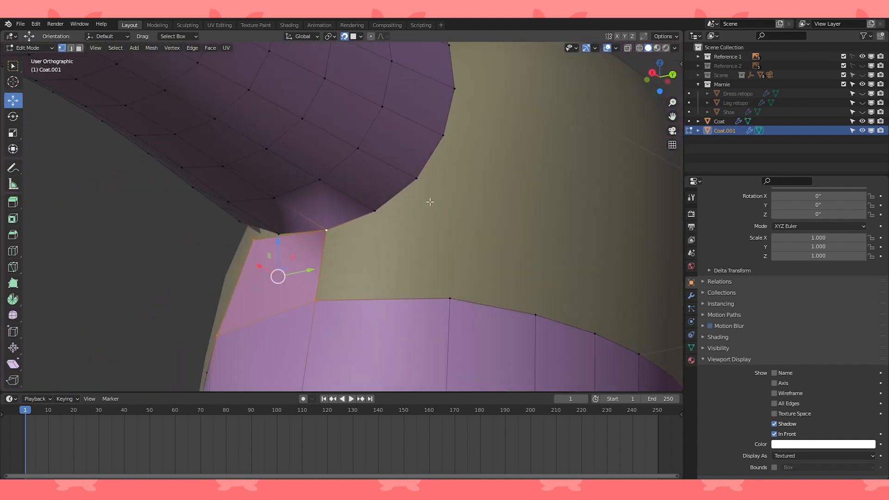
- Extend a back vertex of the sleeve opening onto the body and fill between the underarm vertices and the skirt rim
{"action": "left_click", "coordinate": [470, 201]}
{"action": "left_click", "coordinate": [327, 231], "text": "shift"}
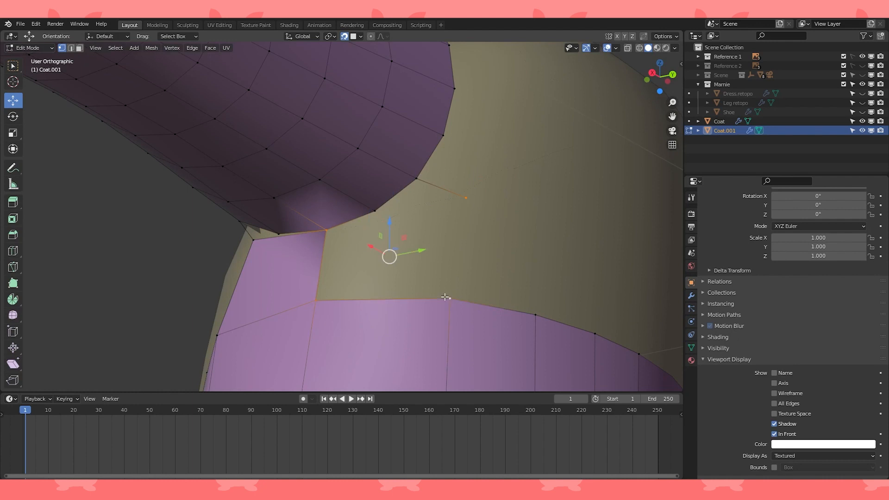
{"action": "key", "text": "f"}
{"action": "middle_click_drag", "start_coordinate": [470, 199], "coordinate": [446, 224]}
{"action": "middle_click_drag", "start_coordinate": [339, 199], "coordinate": [371, 221]}
- Extrude the next vertex up the back of the sleeve opening onto the body and connect it to the vertex below
{"action": "key", "text": "e"}
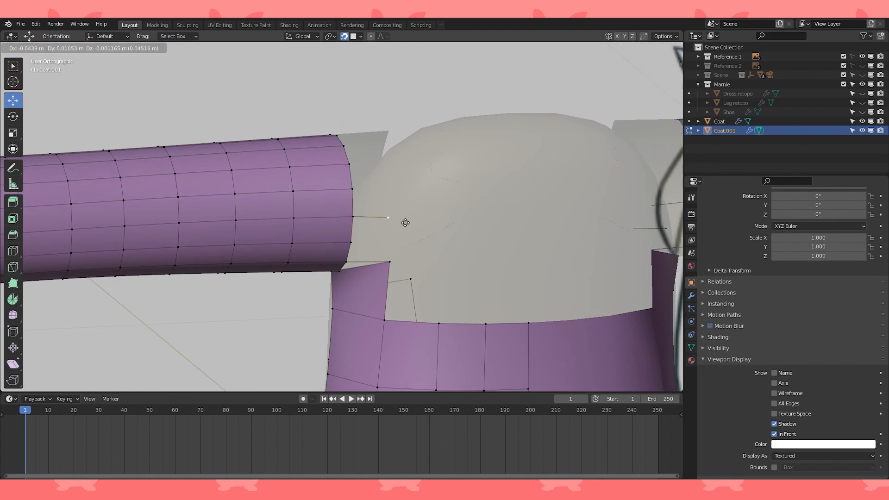
{"action": "left_click", "coordinate": [411, 217]}
{"action": "middle_click_drag", "start_coordinate": [411, 217], "coordinate": [396, 197]}
{"action": "left_click", "coordinate": [399, 257], "text": "shift"}
{"action": "middle_click_drag", "start_coordinate": [408, 257], "coordinate": [452, 213]}
{"action": "key", "text": "f"}
{"action": "scroll", "coordinate": [435, 269], "scroll_direction": "down", "scroll_amount": 2}
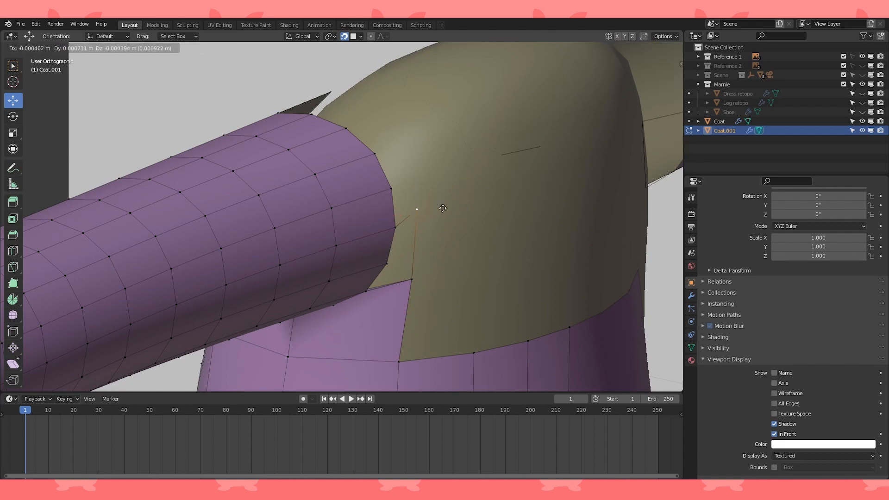
- Reposition the extruded vertices around the sleeve opening on the coat body's surface
{"action": "left_click", "coordinate": [459, 209]}
{"action": "middle_click_drag", "start_coordinate": [459, 210], "coordinate": [411, 218]}
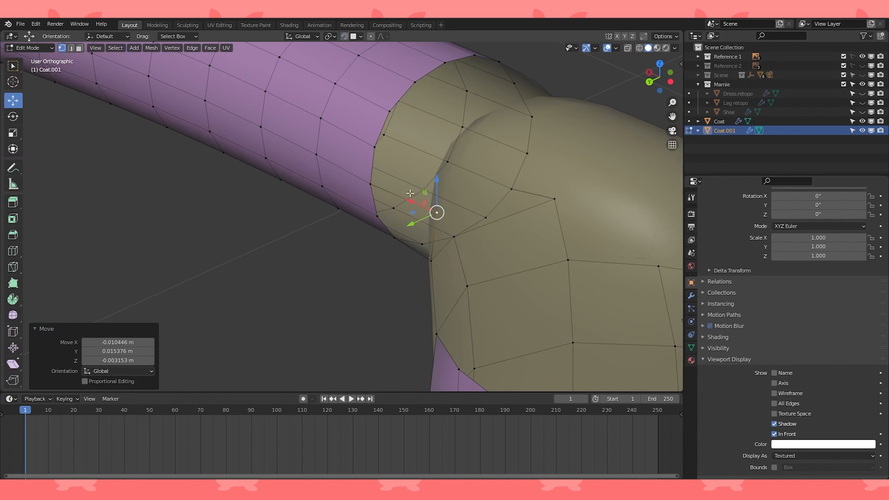
{"action": "left_click", "coordinate": [394, 193]}
{"action": "middle_click_drag", "start_coordinate": [394, 193], "coordinate": [417, 190]}
- Extrude a row of vertices from the back underarm to the centre back and fill the faces down to the skirt rim
{"action": "left_click", "coordinate": [296, 225]}
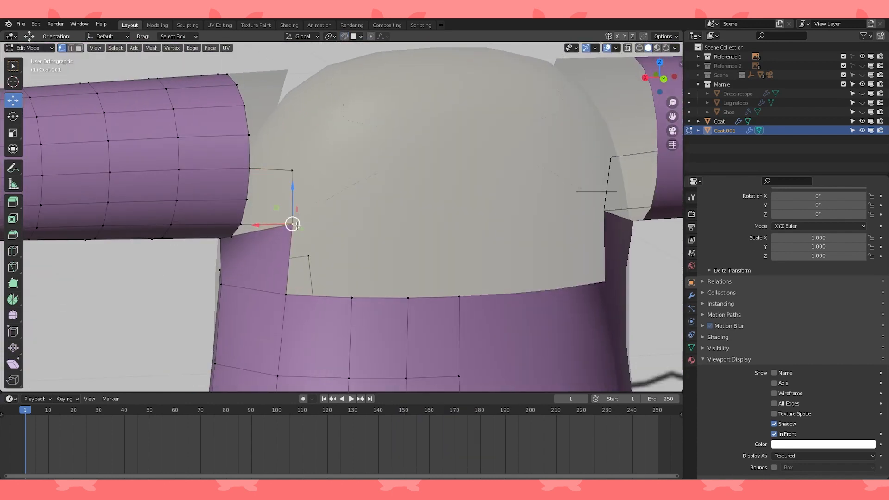
{"action": "left_click", "coordinate": [352, 223]}
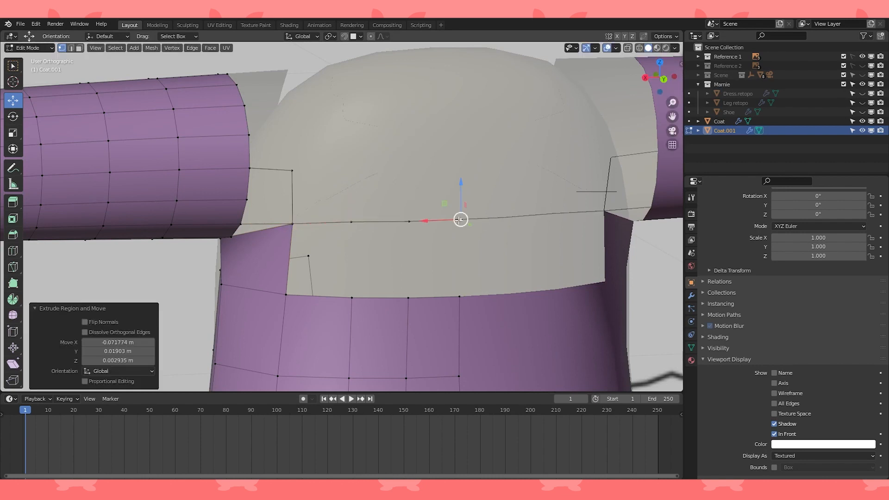
{"action": "left_click", "coordinate": [410, 242]}
{"action": "key", "text": "f"}
{"action": "left_click", "coordinate": [409, 226]}
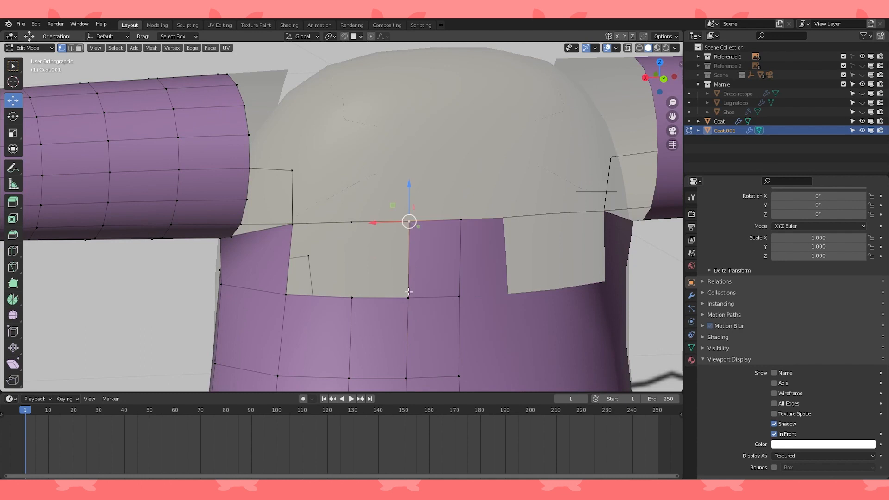
{"action": "left_click", "coordinate": [408, 292], "text": "shift"}
{"action": "key", "text": "f"}
{"action": "key", "text": "f"}
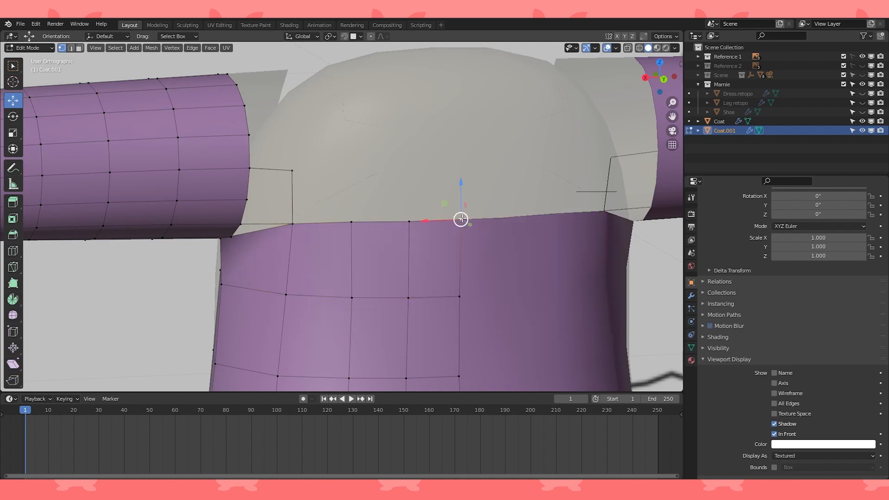
- Raise the back row's two innermost vertices slightly and extrude both upward, the centre one by about 0.078 m along Z
{"action": "left_click", "coordinate": [420, 217]}
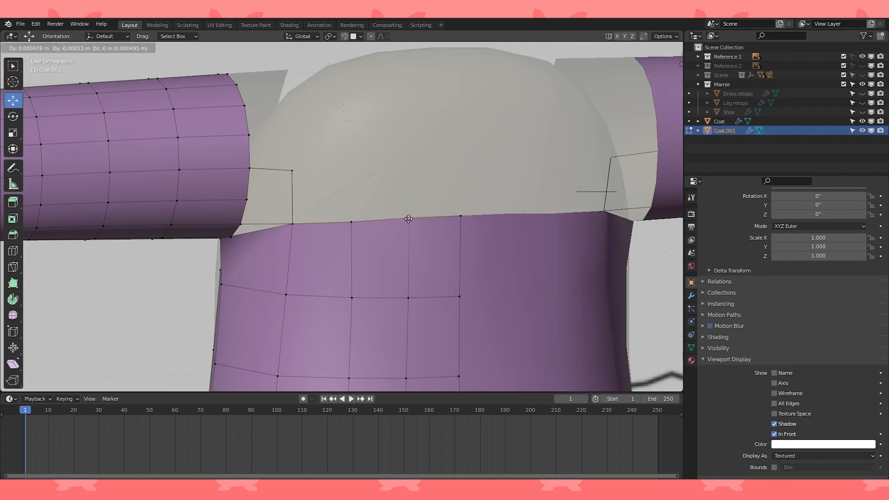
{"action": "left_click", "coordinate": [406, 219]}
{"action": "middle_click_drag", "start_coordinate": [405, 215], "coordinate": [399, 270]}
{"action": "left_click", "coordinate": [391, 197]}
{"action": "left_click", "coordinate": [467, 194]}
{"action": "middle_click_drag", "start_coordinate": [467, 193], "coordinate": [405, 217]}
{"action": "left_click", "coordinate": [344, 37]}
{"action": "middle_click_drag", "start_coordinate": [399, 264], "coordinate": [395, 200], "text": "shift"}
{"action": "scroll", "coordinate": [395, 200], "scroll_direction": "up", "scroll_amount": 2}
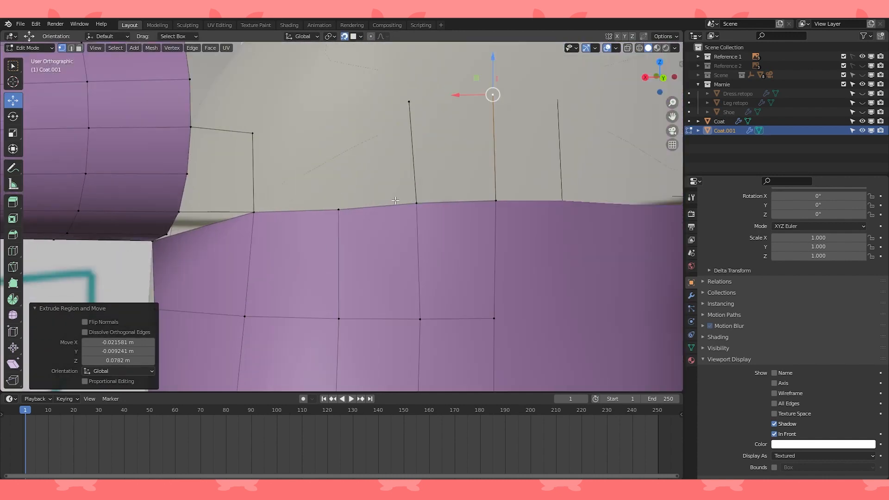
- Adjust the back row's vertices and the two upward-extruded vertices on the coat body's surface
{"action": "left_click", "coordinate": [417, 203]}
{"action": "left_click", "coordinate": [496, 200]}
{"action": "left_click_drag", "start_coordinate": [338, 209], "coordinate": [339, 208]}
{"action": "left_click_drag", "start_coordinate": [409, 102], "coordinate": [412, 106]}
{"action": "left_click_drag", "start_coordinate": [492, 95], "coordinate": [490, 98]}
{"action": "scroll", "coordinate": [491, 99], "scroll_direction": "down", "scroll_amount": 1}
{"action": "middle_click_drag", "start_coordinate": [489, 116], "coordinate": [499, 130]}
{"action": "middle_click_drag", "start_coordinate": [498, 130], "coordinate": [485, 170], "text": "shift"}
{"action": "left_click_drag", "start_coordinate": [460, 161], "coordinate": [459, 158]}
- Fill the centre-back face between the two upward-extruded vertices and the row below
{"action": "left_click", "coordinate": [392, 172], "text": "shift"}
{"action": "left_click", "coordinate": [395, 250], "text": "shift"}
{"action": "left_click", "coordinate": [459, 243], "text": "shift"}
{"action": "key", "text": "f"}
- Extrude the new face's outer top vertex toward the sleeve and fill the remaining faces of that back row
{"action": "left_click", "coordinate": [391, 171]}
{"action": "middle_click_drag", "start_coordinate": [392, 169], "coordinate": [419, 185], "text": "shift"}
{"action": "left_click_drag", "start_coordinate": [351, 193], "coordinate": [355, 192]}
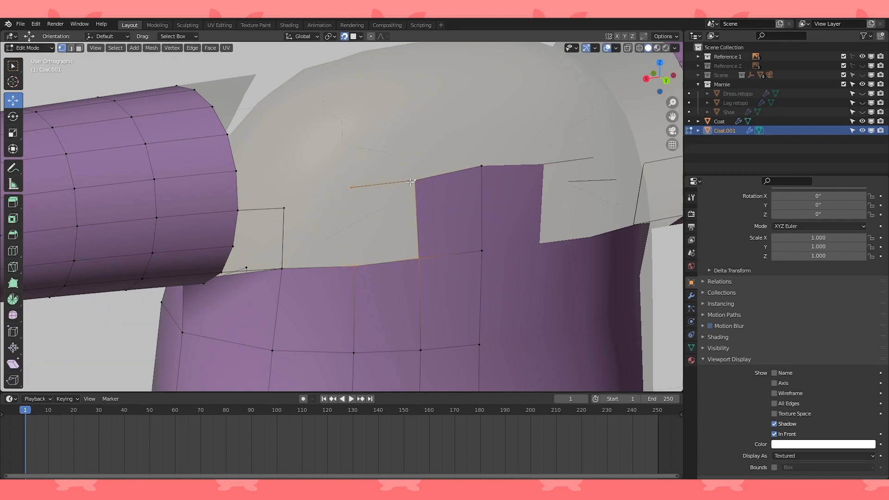
{"action": "key", "text": "f"}
{"action": "left_click", "coordinate": [336, 194]}
{"action": "key", "text": "f"}
- Turn off snapping and move the row's sleeve-side top vertex along Z, about 0.0111 m along Y and -0.0033 m along X
{"action": "middle_click_drag", "start_coordinate": [348, 269], "coordinate": [311, 218]}
{"action": "key", "text": "shift+Tab"}
{"action": "left_click_drag", "start_coordinate": [326, 212], "coordinate": [329, 195]}
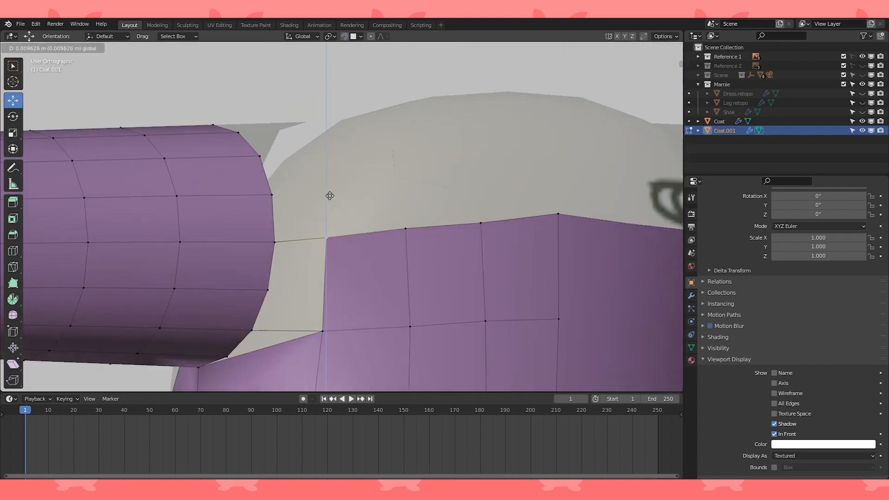
{"action": "middle_click_drag", "start_coordinate": [329, 195], "coordinate": [353, 284]}
{"action": "left_click_drag", "start_coordinate": [357, 256], "coordinate": [370, 261]}
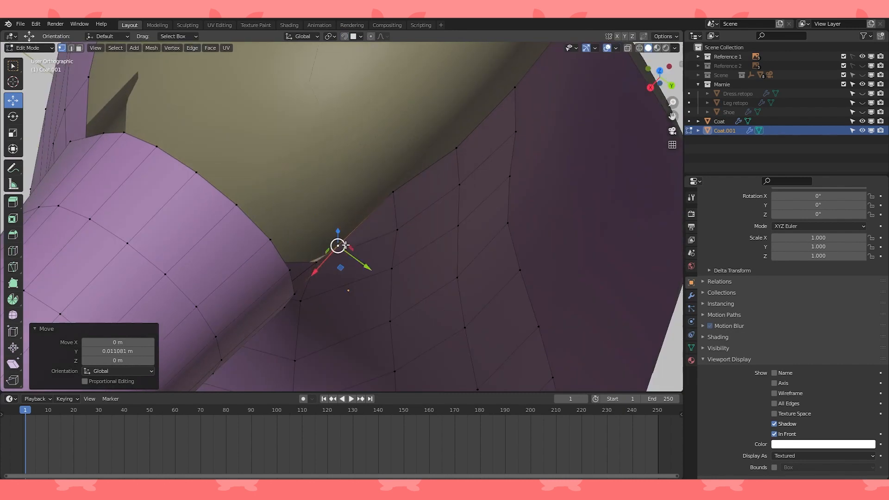
{"action": "middle_click_drag", "start_coordinate": [370, 260], "coordinate": [312, 258]}
{"action": "middle_click_drag", "start_coordinate": [502, 249], "coordinate": [397, 236]}
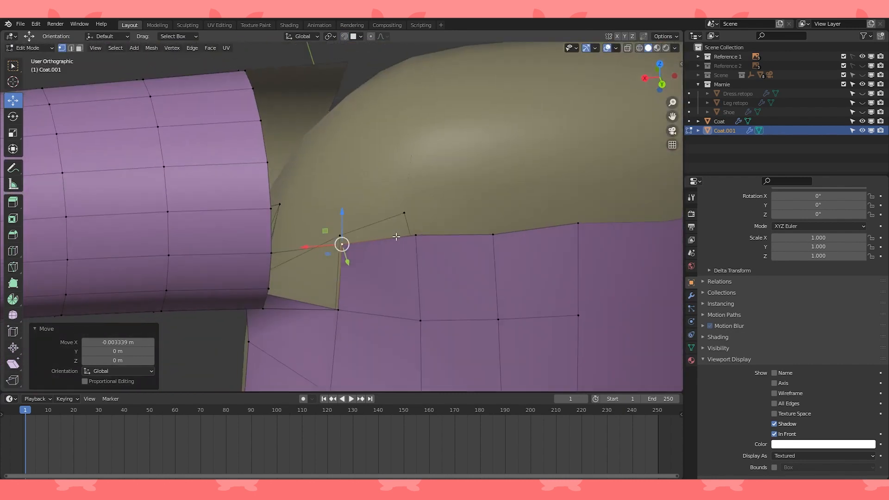
- Raise the next two vertices along the top edge of the back row to even it out
{"action": "left_click", "coordinate": [416, 235]}
{"action": "left_click", "coordinate": [418, 232]}
{"action": "left_click", "coordinate": [493, 234]}
{"action": "key", "text": "g"}
{"action": "left_click", "coordinate": [497, 225]}
- Extend the mesh upward beside the sleeve opening and adjust the new vertex's position
{"action": "middle_click_drag", "start_coordinate": [497, 225], "coordinate": [422, 226]}
{"action": "scroll", "coordinate": [421, 227], "scroll_direction": "up", "scroll_amount": 3}
{"action": "left_click", "coordinate": [370, 257]}
{"action": "left_click", "coordinate": [370, 184]}
{"action": "middle_click_drag", "start_coordinate": [369, 184], "coordinate": [381, 233]}
{"action": "middle_click_drag", "start_coordinate": [377, 237], "coordinate": [395, 220]}
{"action": "left_click_drag", "start_coordinate": [373, 214], "coordinate": [368, 204]}
- Extrude a vertex beside the sleeve opening by about -0.0034 m in X, 0.0360 m in Y and 0.0461 m in Z
{"action": "middle_click_drag", "start_coordinate": [368, 204], "coordinate": [334, 359]}
{"action": "key", "text": "e"}
{"action": "left_click", "coordinate": [359, 249]}
{"action": "scroll", "coordinate": [357, 249], "scroll_direction": "down", "scroll_amount": 5}
{"action": "mouse_move", "coordinate": [340, 249]}
{"action": "middle_mouse_down"}
{"action": "mouse_move", "coordinate": [363, 241]}
{"action": "mouse_move", "coordinate": [351, 249]}
{"action": "middle_mouse_up"}
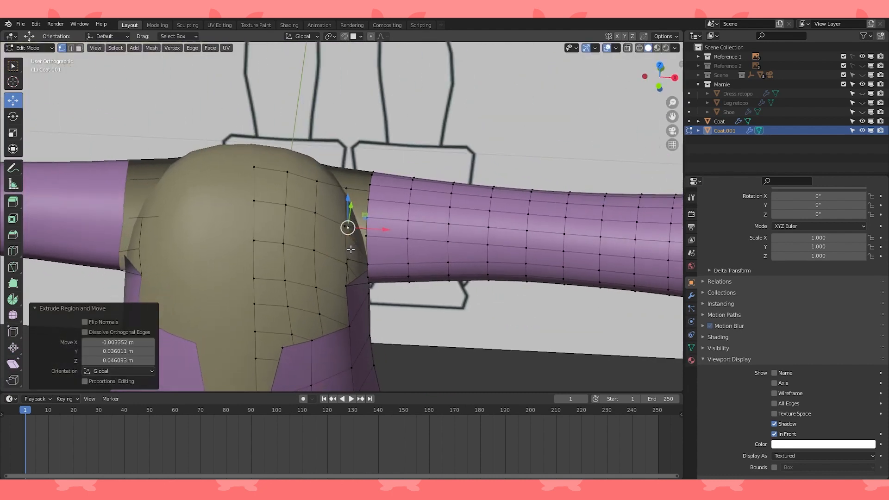
- Recalculate the normals of the whole coat mesh to the outside
{"action": "key", "text": "a"}
{"action": "key", "text": "alt+n"}
{"action": "left_click", "coordinate": [352, 227]}
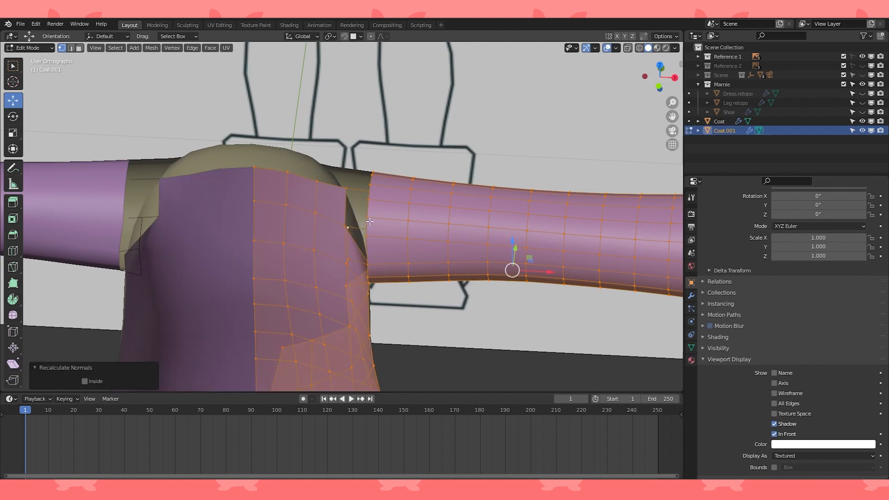
{"action": "scroll", "coordinate": [370, 221], "scroll_direction": "down", "scroll_amount": 3}
{"action": "middle_click_drag", "start_coordinate": [369, 221], "coordinate": [388, 286]}
{"action": "key", "text": "alt+n"}
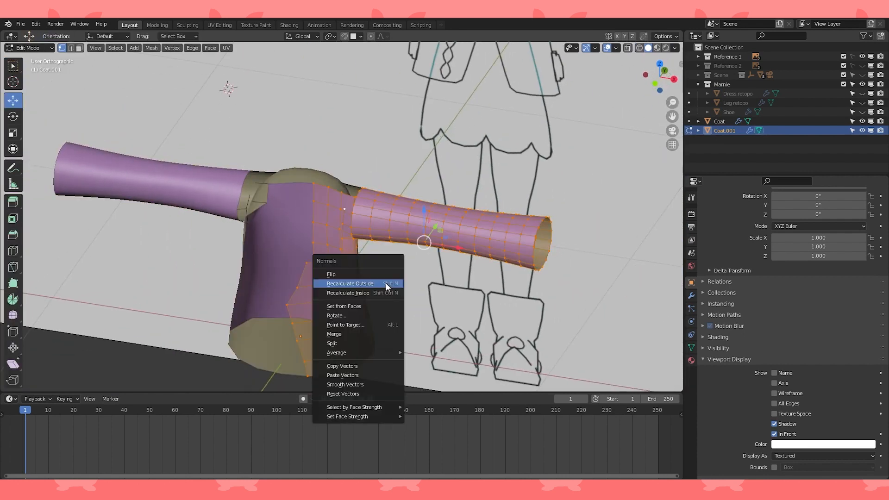
- Select the whole linked torso piece and recalculate its normals to the outside
{"action": "left_click", "coordinate": [327, 207]}
{"action": "key", "text": "ctrl+l"}
{"action": "key", "text": "ctrl+z"}
{"action": "middle_click_drag", "start_coordinate": [341, 222], "coordinate": [401, 194]}
{"action": "scroll", "coordinate": [355, 205], "scroll_direction": "up", "scroll_amount": 3}
{"action": "left_click", "coordinate": [401, 194], "text": "alt"}
{"action": "key", "text": "h"}
{"action": "left_click", "coordinate": [376, 227]}
{"action": "key", "text": "ctrl+l"}
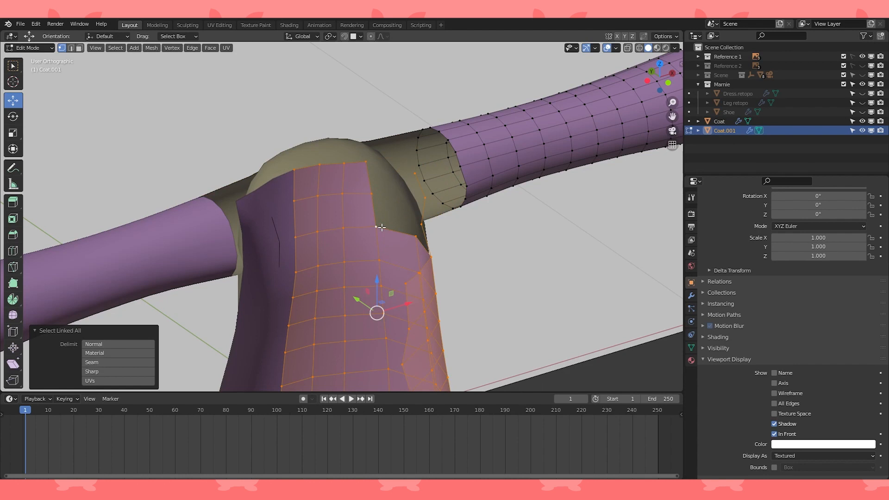
{"action": "key", "text": "alt+n"}
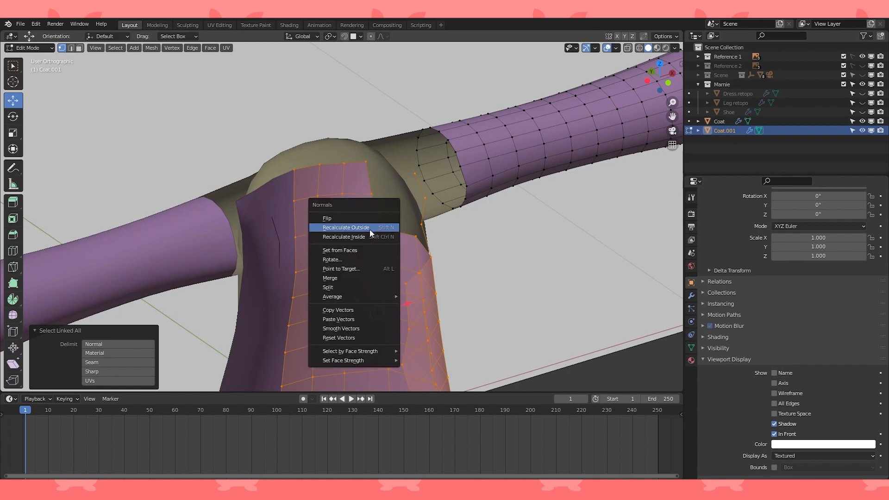
{"action": "left_click", "coordinate": [369, 229]}
- Reveal the hidden geometry and reposition a vertex beside the sleeve opening
{"action": "middle_click_drag", "start_coordinate": [369, 229], "coordinate": [412, 240]}
{"action": "key", "text": "alt+a"}
{"action": "middle_click_drag", "start_coordinate": [429, 159], "coordinate": [397, 213]}
{"action": "key", "text": "alt+h"}
{"action": "key", "text": "g"}
{"action": "left_click", "coordinate": [394, 221]}
{"action": "left_click", "coordinate": [414, 208], "text": "shift"}
{"action": "scroll", "coordinate": [413, 201], "scroll_direction": "up", "scroll_amount": 1}
- Extrude a vertex along the sleeve opening by about -0.0032 m X, 0.0363 m Y, 0.0262 m Z, and add another beyond it
{"action": "middle_click_drag", "start_coordinate": [397, 213], "coordinate": [329, 263], "text": "shift"}
{"action": "scroll", "coordinate": [329, 263], "scroll_direction": "down", "scroll_amount": 3}
{"action": "key", "text": "e"}
{"action": "left_click", "coordinate": [327, 222]}
{"action": "middle_click_drag", "start_coordinate": [327, 222], "coordinate": [295, 201]}
{"action": "key", "text": "g"}
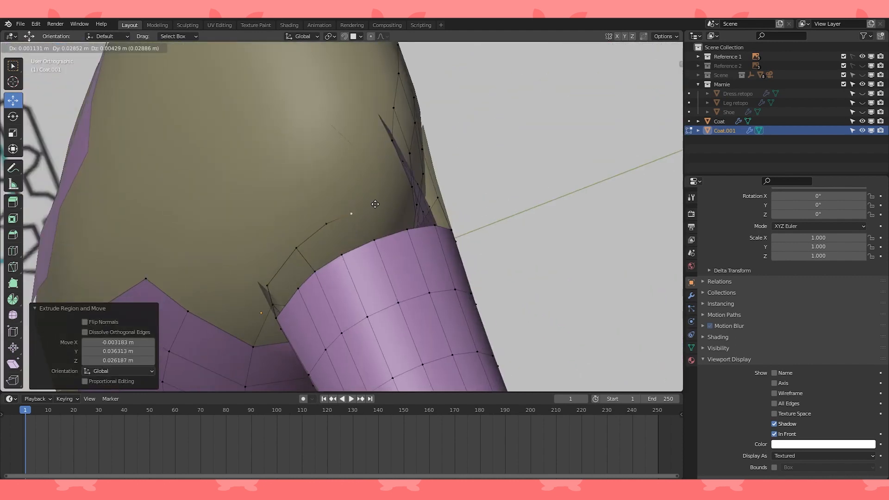
{"action": "left_click", "coordinate": [380, 199]}
- Continue the vertex row over the shoulder with an extrusion of about 0.0003 m X, 0.0348 m Y, 0.0057 m Z and one more toward the back
{"action": "key", "text": "e"}
{"action": "left_click", "coordinate": [397, 192]}
{"action": "middle_click_drag", "start_coordinate": [397, 192], "coordinate": [387, 194]}
{"action": "key", "text": "e"}
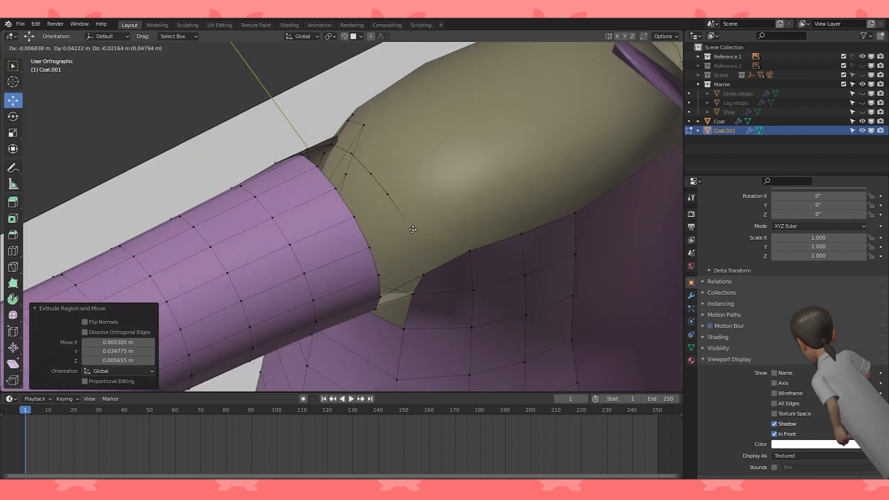
{"action": "left_click", "coordinate": [412, 230]}
{"action": "middle_click_drag", "start_coordinate": [413, 229], "coordinate": [417, 275]}
- Connect the row to the back panel's corner and fill the faces between it and the sleeve opening
{"action": "left_click", "coordinate": [418, 283], "text": "shift"}
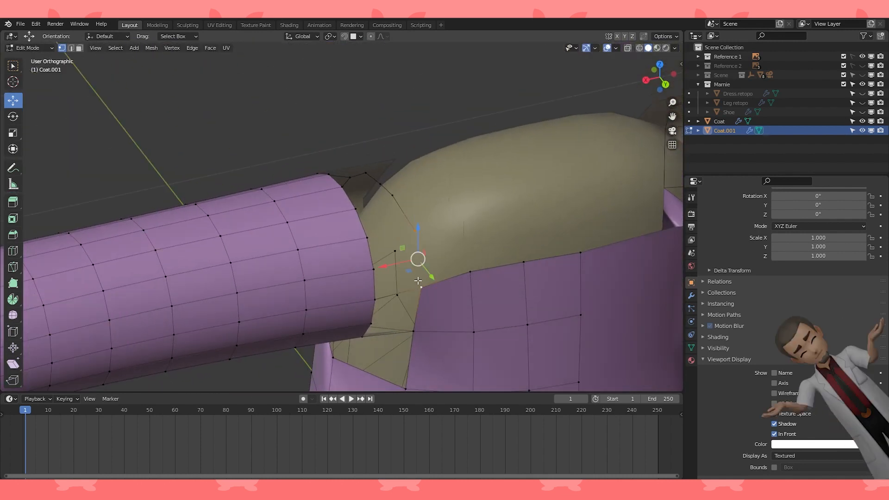
{"action": "mouse_move", "coordinate": [367, 208]}
{"action": "middle_mouse_down"}
{"action": "mouse_move", "coordinate": [377, 248]}
{"action": "mouse_move", "coordinate": [404, 223]}
{"action": "mouse_move", "coordinate": [386, 244]}
{"action": "mouse_move", "coordinate": [359, 195]}
{"action": "mouse_move", "coordinate": [352, 213]}
{"action": "middle_mouse_up"}
{"action": "key", "text": "f"}
{"action": "key", "text": "f"}
{"action": "key", "text": "f"}
{"action": "key", "text": "f"}
{"action": "key", "text": "f"}
- Extrude the row's end vertex across the back by about -0.0485 m X, 0.0088 m Y, 0.0061 m Z, and shift it about 0.0049 m in X
{"action": "left_click", "coordinate": [352, 213]}
{"action": "key", "text": "e"}
{"action": "left_click", "coordinate": [407, 201]}
{"action": "key", "text": "g"}
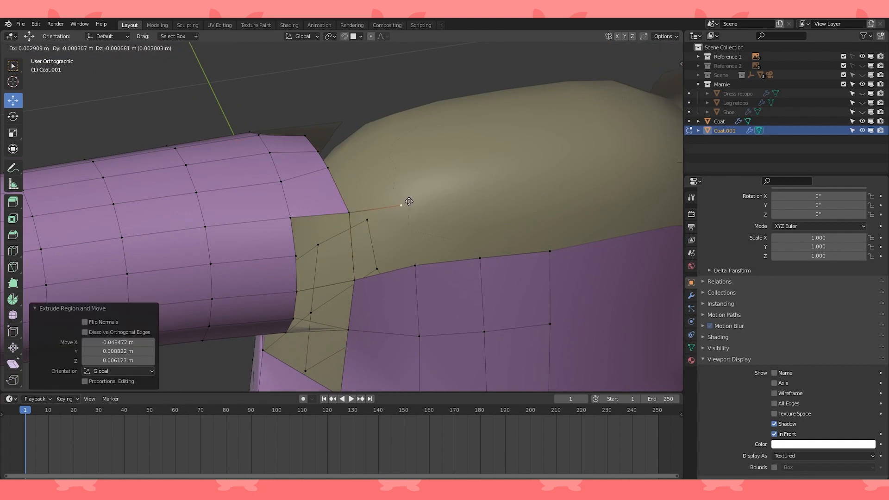
{"action": "left_click", "coordinate": [406, 202]}
- Extrude the back row by about -0.0609 m X, 0.0117 m Y, 0.0068 m Z, then extend it again to the centre line
{"action": "key", "text": "e"}
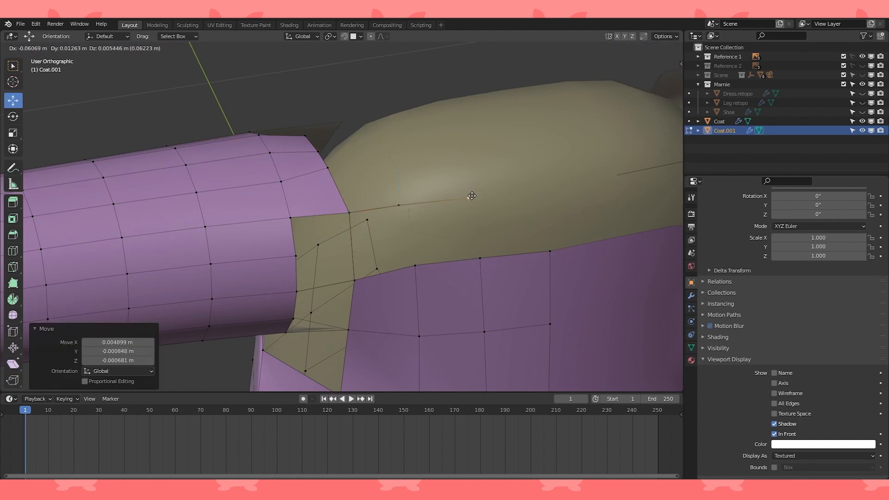
{"action": "left_click", "coordinate": [469, 194]}
{"action": "key", "text": "e"}
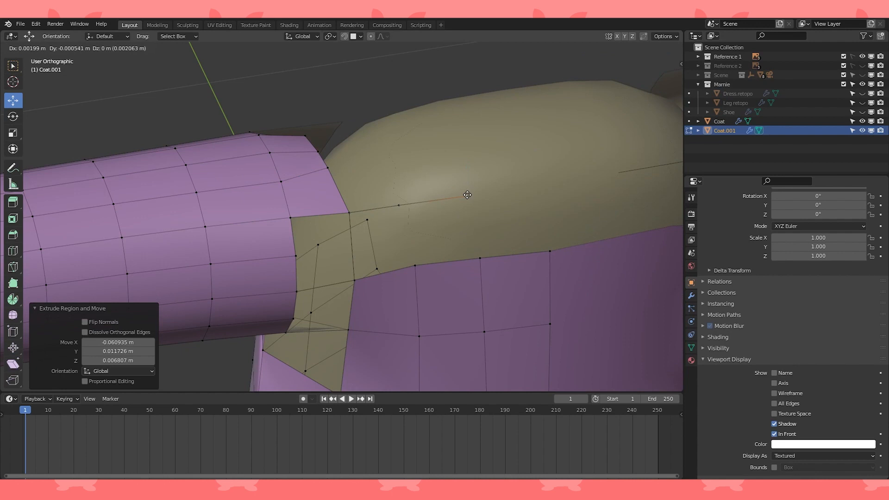
{"action": "left_click", "coordinate": [467, 195]}
{"action": "key", "text": "e"}
{"action": "left_click", "coordinate": [571, 185]}
- Fill the faces between the new back row and the back panel's top edge up to the sleeve
{"action": "left_click", "coordinate": [551, 252], "text": "shift"}
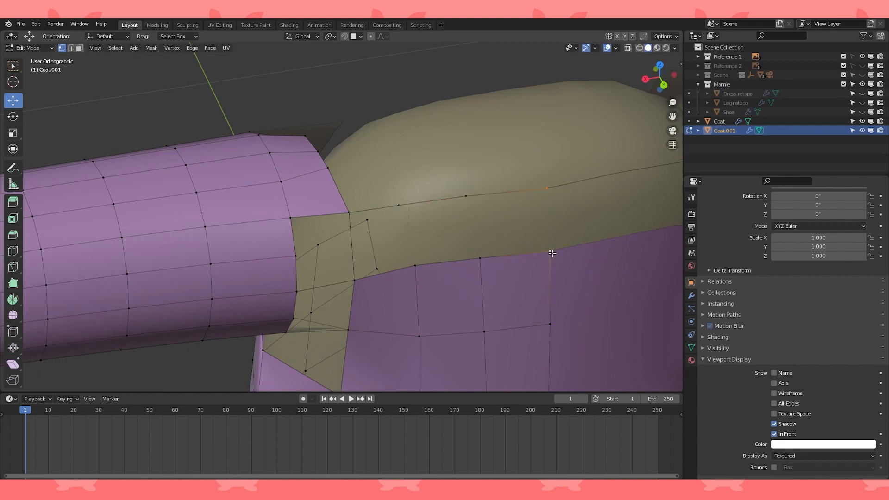
{"action": "key", "text": "f"}
{"action": "left_click", "coordinate": [458, 196]}
{"action": "key", "text": "f"}
{"action": "left_click", "coordinate": [400, 207]}
{"action": "left_click", "coordinate": [350, 214], "text": "shift"}
{"action": "left_click", "coordinate": [355, 280], "text": "shift"}
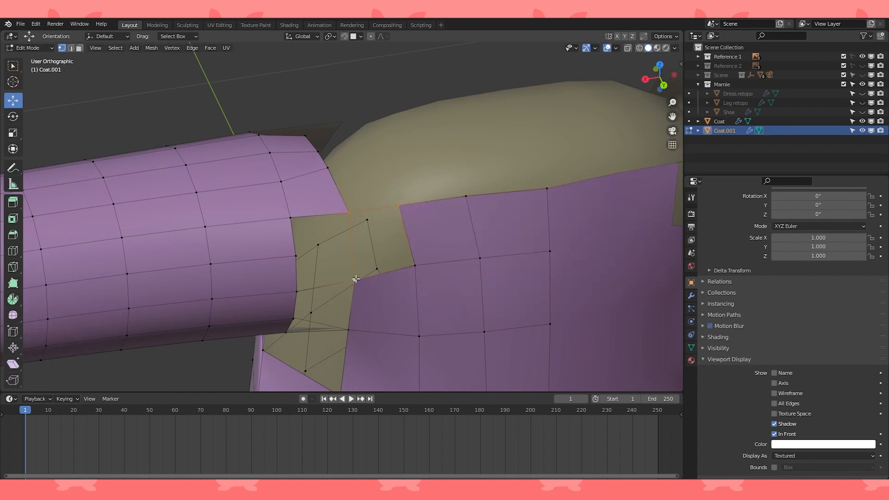
{"action": "left_click", "coordinate": [415, 266], "text": "shift"}
{"action": "key", "text": "f"}
- Extrude vertices up from the back's top edge near the centre and fill the face between them
{"action": "middle_click_drag", "start_coordinate": [432, 230], "coordinate": [363, 263]}
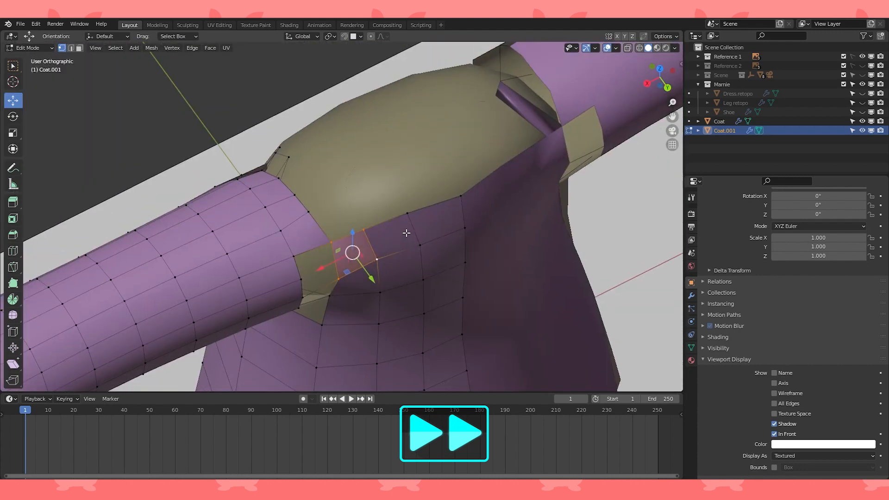
{"action": "scroll", "coordinate": [363, 263], "scroll_direction": "up", "scroll_amount": 3}
{"action": "middle_click_drag", "start_coordinate": [425, 203], "coordinate": [424, 201]}
{"action": "key", "text": "g"}
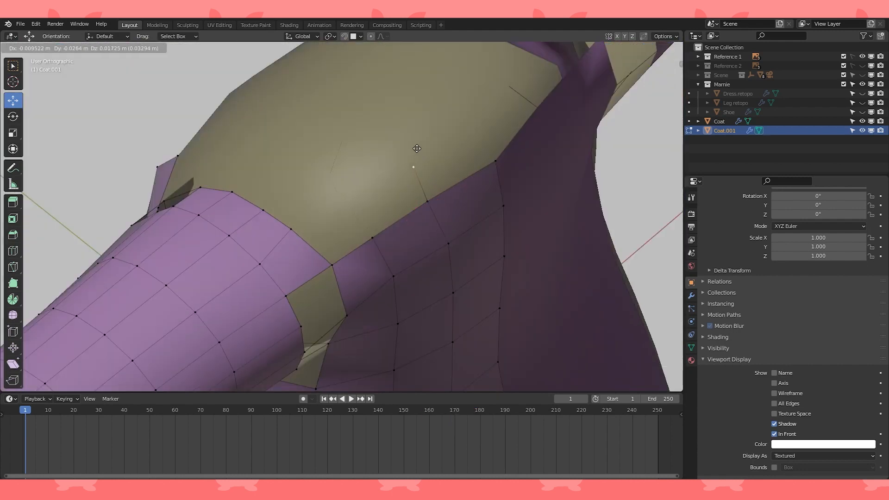
{"action": "right_click", "coordinate": [409, 163]}
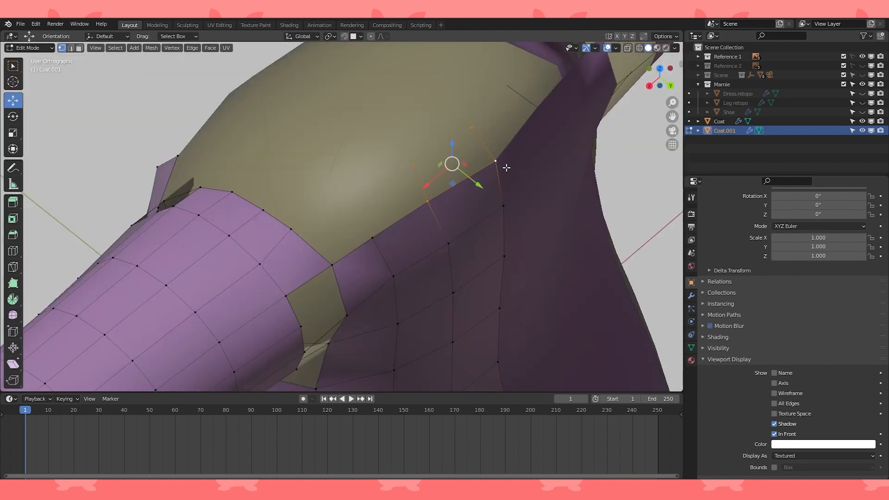
{"action": "scroll", "coordinate": [506, 168], "scroll_direction": "down", "scroll_amount": 3}
{"action": "middle_click_drag", "start_coordinate": [506, 167], "coordinate": [397, 184]}
{"action": "scroll", "coordinate": [443, 127], "scroll_direction": "up", "scroll_amount": 2}
{"action": "scroll", "coordinate": [381, 208], "scroll_direction": "up", "scroll_amount": 2}
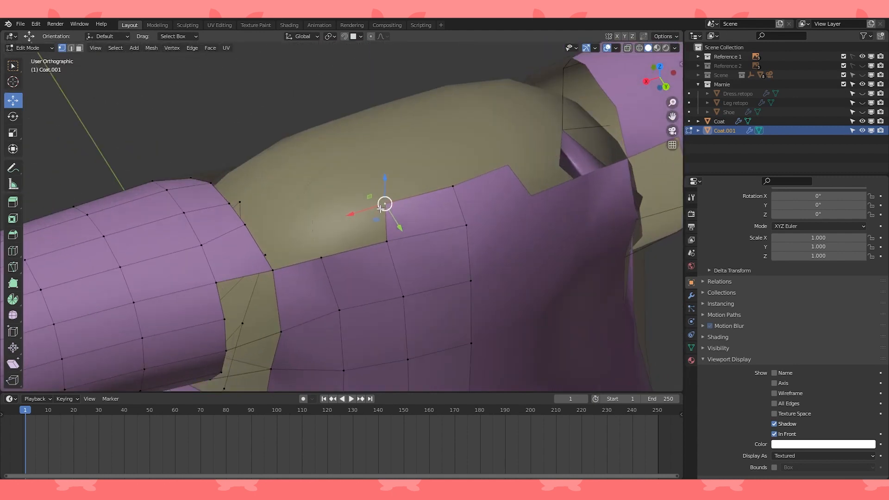
- Extend the new top row toward the sleeve and fill the remaining faces down to the shoulder corner
{"action": "scroll", "coordinate": [387, 202], "scroll_direction": "down", "scroll_amount": 3}
{"action": "middle_click_drag", "start_coordinate": [377, 204], "coordinate": [393, 211]}
{"action": "scroll", "coordinate": [392, 210], "scroll_direction": "up", "scroll_amount": 3}
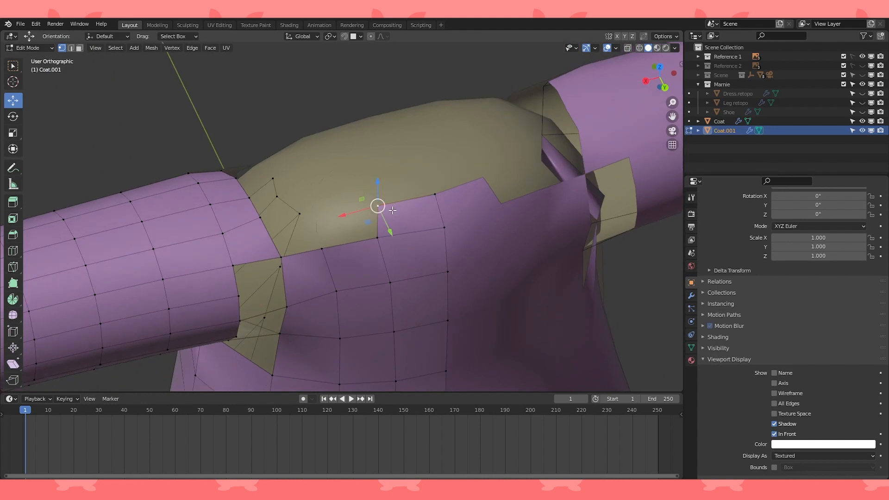
{"action": "left_click_drag", "start_coordinate": [378, 207], "coordinate": [369, 207]}
{"action": "middle_click_drag", "start_coordinate": [369, 206], "coordinate": [383, 215]}
{"action": "key", "text": "ctrl+z"}
{"action": "left_click_drag", "start_coordinate": [383, 214], "coordinate": [332, 207]}
{"action": "key", "text": "f"}
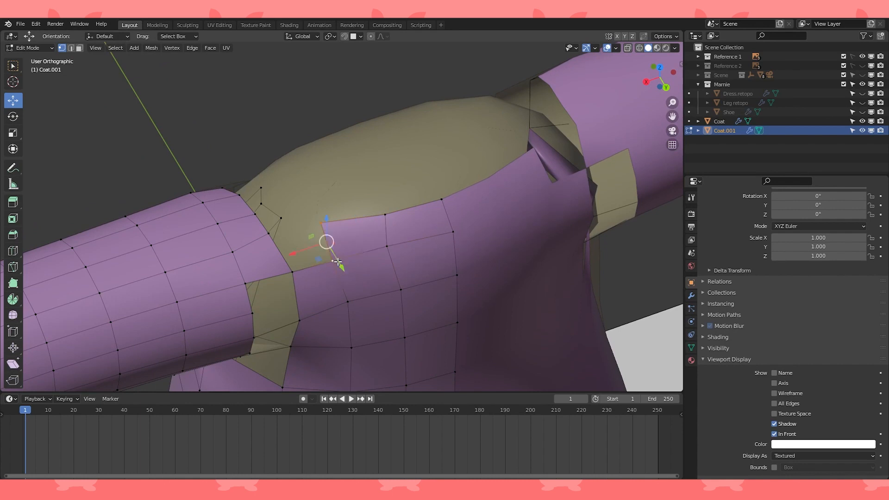
{"action": "middle_click_drag", "start_coordinate": [337, 262], "coordinate": [337, 266]}
{"action": "key", "text": "f"}
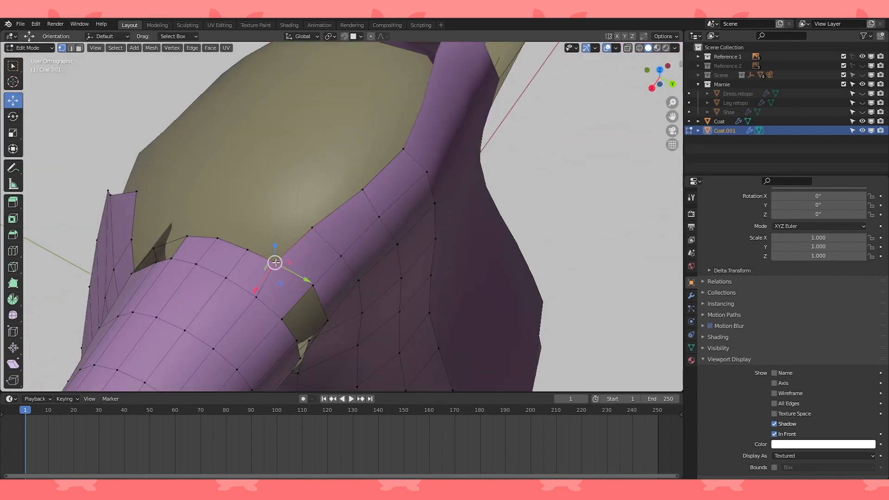
- Turn on snapping and snap the vertices of the two uppermost back rows onto the underlying body surface
{"action": "left_click_drag", "start_coordinate": [276, 263], "coordinate": [274, 260]}
{"action": "key", "text": "ctrl+z"}
{"action": "left_click", "coordinate": [312, 227]}
{"action": "left_click", "coordinate": [311, 227]}
{"action": "left_click", "coordinate": [362, 190]}
{"action": "left_click", "coordinate": [403, 149]}
{"action": "left_click", "coordinate": [378, 216]}
{"action": "left_click", "coordinate": [341, 255]}
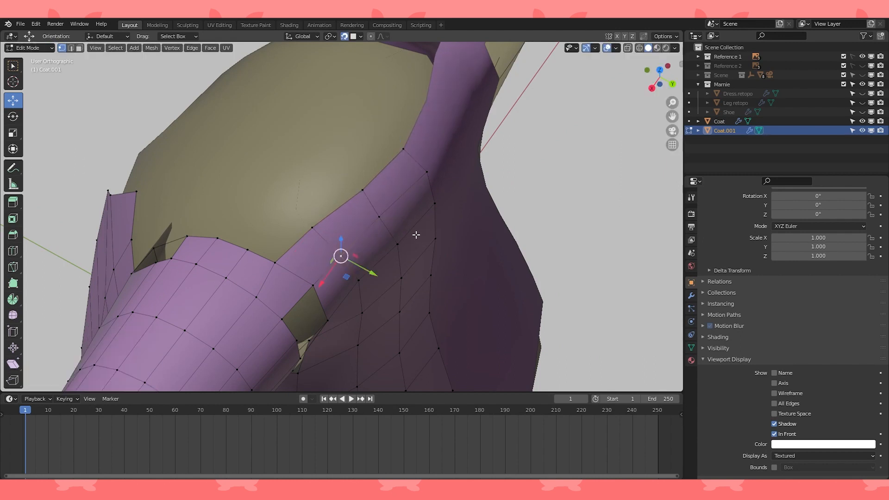
{"action": "left_click", "coordinate": [426, 172]}
- Extrude the front panel's two innermost top vertices up the chest, the second about 0.0946 m in Z, and fill the face between them
{"action": "middle_click_drag", "start_coordinate": [427, 172], "coordinate": [355, 307]}
{"action": "middle_click_drag", "start_coordinate": [355, 307], "coordinate": [432, 145]}
{"action": "middle_click_drag", "start_coordinate": [432, 145], "coordinate": [462, 236]}
{"action": "scroll", "coordinate": [461, 235], "scroll_direction": "down", "scroll_amount": 5}
{"action": "left_click", "coordinate": [392, 286]}
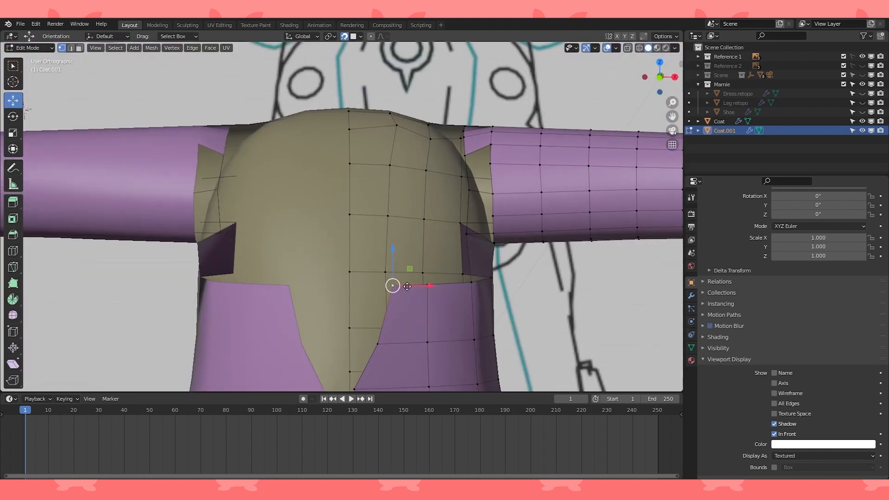
{"action": "key", "text": "g"}
{"action": "left_click", "coordinate": [427, 217]}
{"action": "left_click_drag", "start_coordinate": [427, 283], "coordinate": [436, 227]}
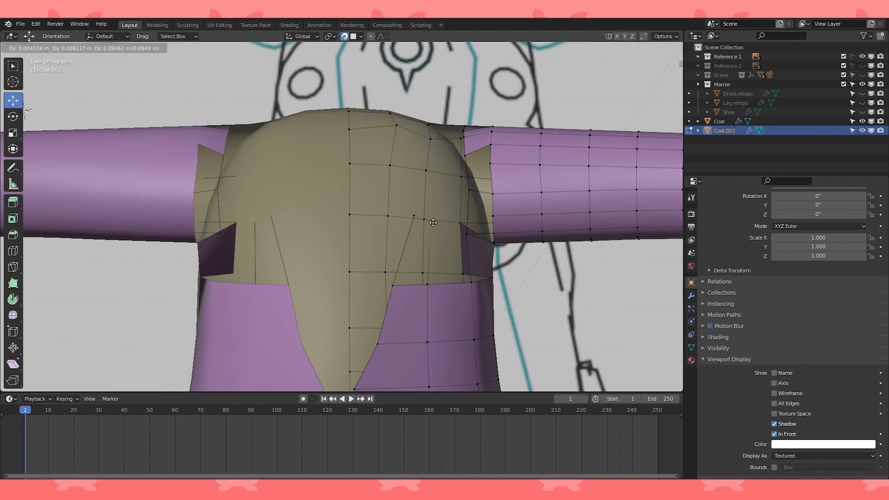
{"action": "left_click", "coordinate": [431, 221]}
{"action": "left_click", "coordinate": [415, 217], "text": "shift"}
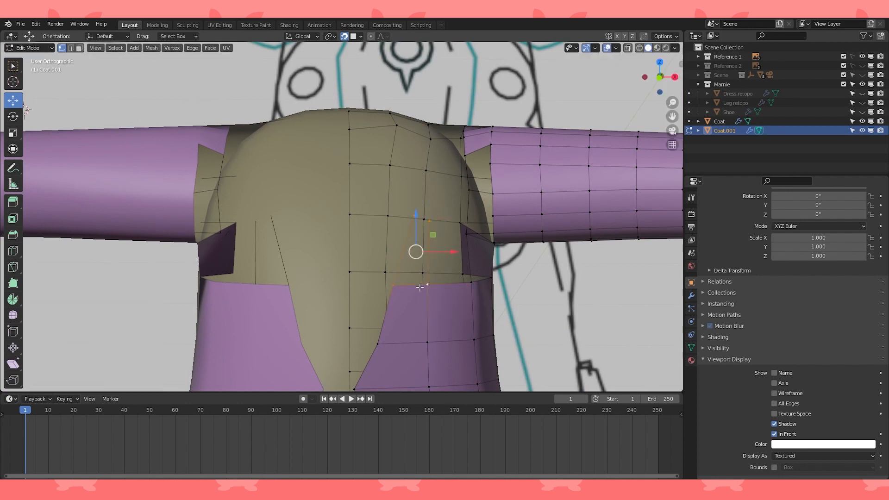
{"action": "middle_click_drag", "start_coordinate": [437, 289], "coordinate": [423, 247]}
{"action": "scroll", "coordinate": [422, 244], "scroll_direction": "up", "scroll_amount": 2}
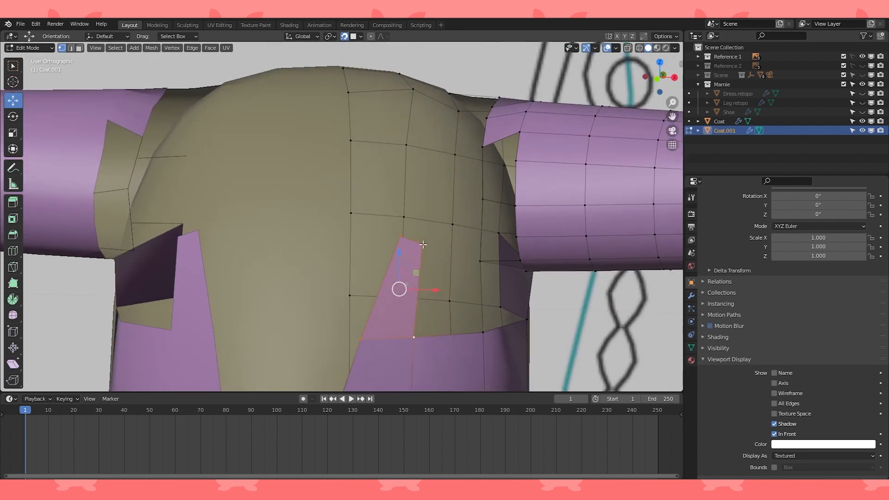
- Extrude the strip's inner top vertex by about 0.0141 m X, 0.0098 m Y, 0.0471 m Z, extrude the outer one alongside, and fill between them
{"action": "left_click_drag", "start_coordinate": [402, 239], "coordinate": [406, 226]}
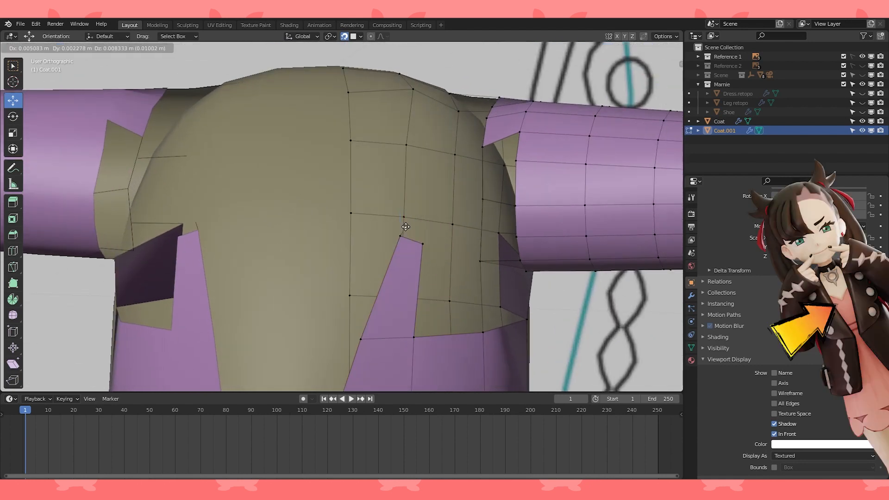
{"action": "left_click", "coordinate": [415, 192]}
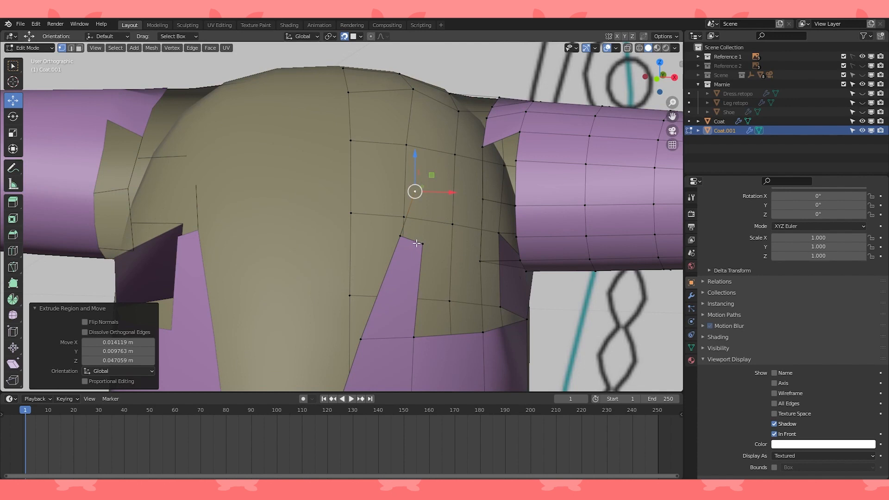
{"action": "left_click_drag", "start_coordinate": [414, 191], "coordinate": [433, 236]}
{"action": "left_click_drag", "start_coordinate": [437, 189], "coordinate": [417, 218]}
{"action": "middle_click_drag", "start_coordinate": [417, 222], "coordinate": [370, 228]}
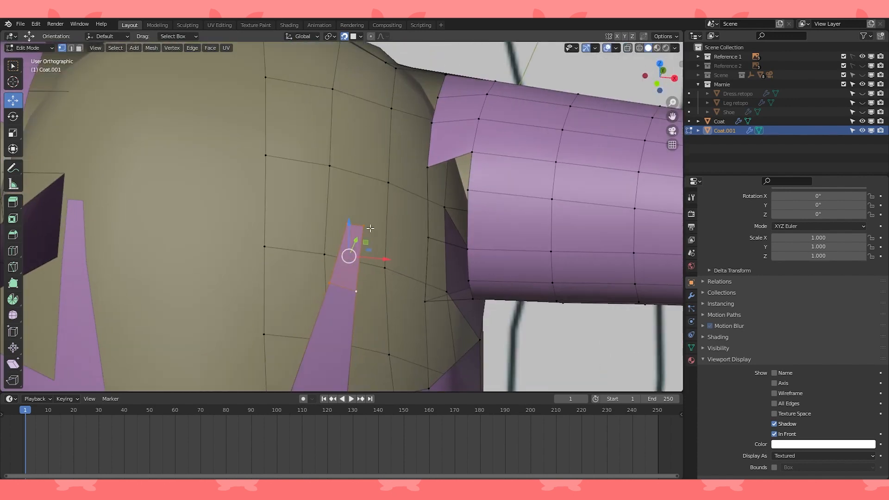
- Check the chest strip against the front reference in wireframe, then extrude its inner top vertex up by about 0.05 m
{"action": "key", "text": "KP_1"}
{"action": "left_click", "coordinate": [639, 48]}
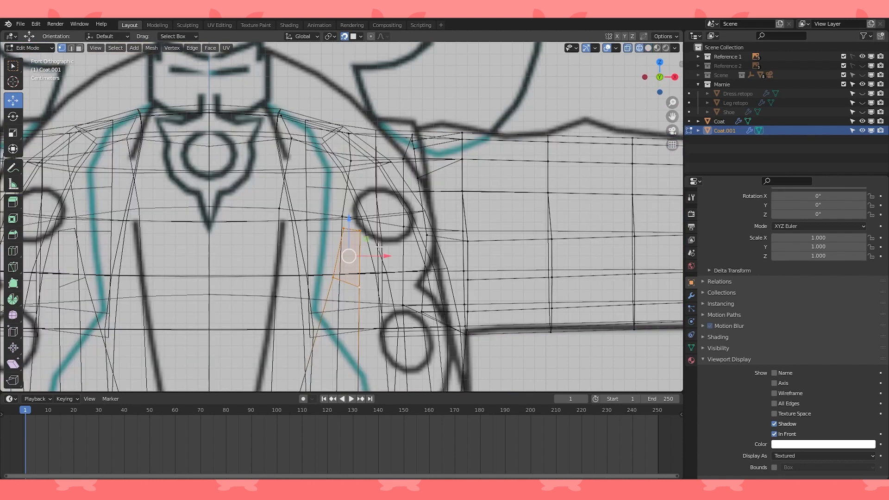
{"action": "scroll", "coordinate": [356, 278], "scroll_direction": "down", "scroll_amount": 4}
{"action": "scroll", "coordinate": [357, 280], "scroll_direction": "up", "scroll_amount": 2}
{"action": "scroll", "coordinate": [355, 279], "scroll_direction": "up", "scroll_amount": 5}
{"action": "key", "text": "shift+z"}
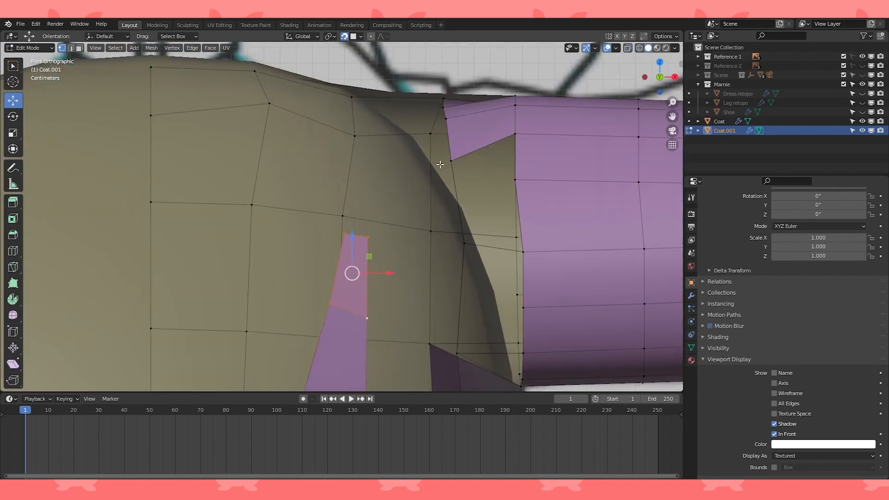
{"action": "key", "text": "e"}
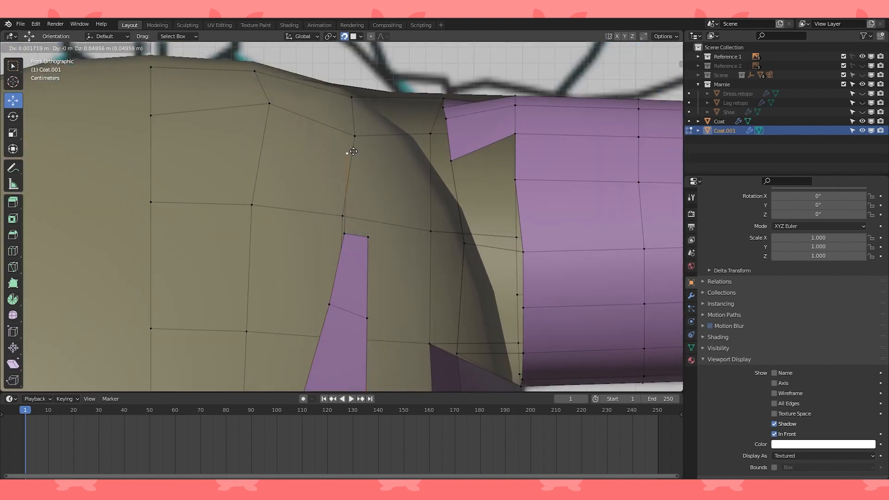
{"action": "left_click", "coordinate": [351, 149]}
- Extrude the strip's outer top vertex by about 0.0115 m in X and 0.0424 m in Z, and fine-tune its position
{"action": "left_click", "coordinate": [369, 237]}
{"action": "key", "text": "e"}
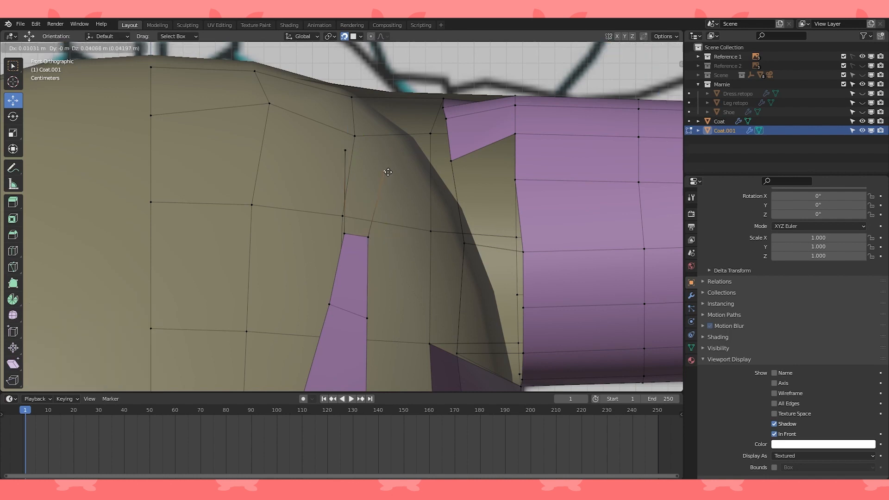
{"action": "left_click", "coordinate": [389, 169]}
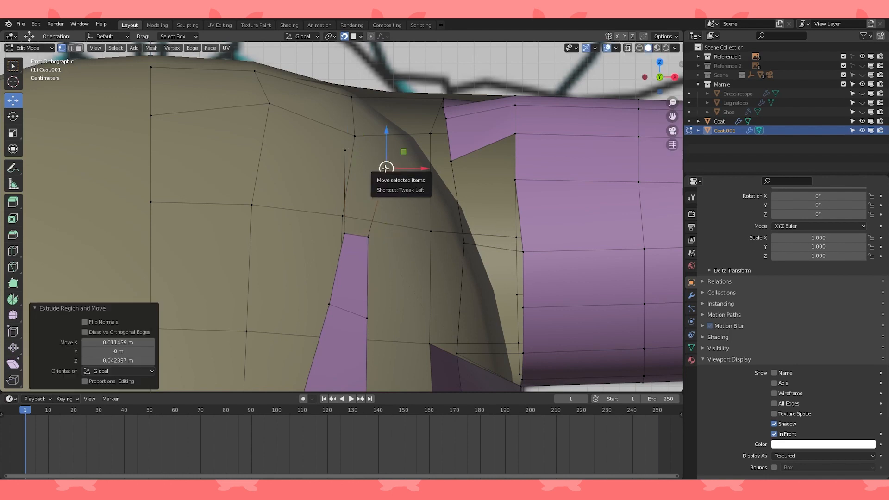
{"action": "key", "text": "g"}
{"action": "left_click", "coordinate": [384, 164]}
- Move the outer top vertex of the chest strip about -0.0136 m along Y
{"action": "middle_click_drag", "start_coordinate": [384, 164], "coordinate": [323, 228]}
{"action": "scroll", "coordinate": [385, 189], "scroll_direction": "up", "scroll_amount": 2}
{"action": "middle_click_drag", "start_coordinate": [388, 190], "coordinate": [386, 199]}
{"action": "left_click_drag", "start_coordinate": [400, 208], "coordinate": [379, 212]}
{"action": "scroll", "coordinate": [356, 214], "scroll_direction": "up", "scroll_amount": 1}
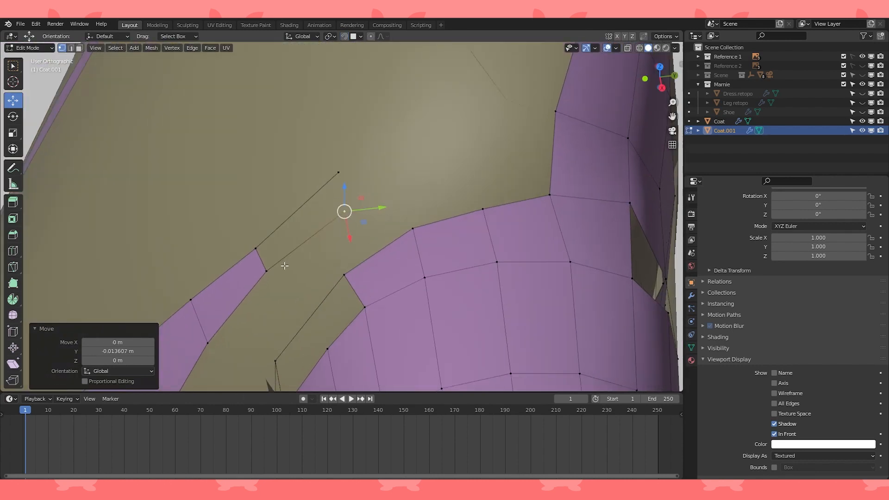
- Fill a face between the two new top vertices and the upper end of the chest strip
{"action": "left_click", "coordinate": [267, 270], "text": "shift"}
{"action": "left_click", "coordinate": [256, 249], "text": "shift"}
{"action": "middle_click_drag", "start_coordinate": [338, 192], "coordinate": [345, 147]}
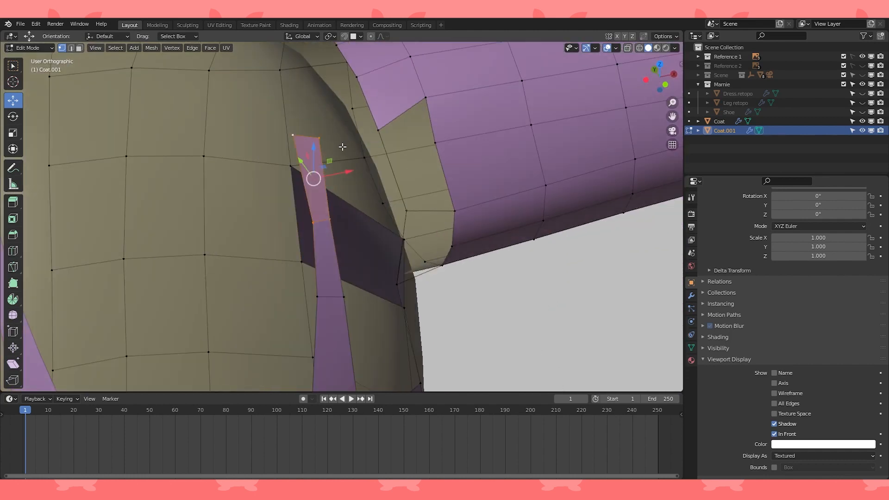
{"action": "key", "text": "f"}
- Fill the gaps between the chest strip, the front panel's top edge and the underarm with faces
{"action": "mouse_move", "coordinate": [342, 222]}
{"action": "middle_mouse_down"}
{"action": "mouse_move", "coordinate": [314, 204]}
{"action": "mouse_move", "coordinate": [350, 208]}
{"action": "middle_mouse_up"}
{"action": "left_click", "coordinate": [315, 205]}
{"action": "scroll", "coordinate": [333, 215], "scroll_direction": "down", "scroll_amount": 1}
{"action": "left_click", "coordinate": [307, 270], "text": "shift"}
{"action": "key", "text": "f"}
{"action": "scroll", "coordinate": [315, 259], "scroll_direction": "down", "scroll_amount": 2}
{"action": "mouse_move", "coordinate": [322, 255]}
{"action": "middle_mouse_down"}
{"action": "mouse_move", "coordinate": [312, 244]}
{"action": "mouse_move", "coordinate": [305, 250]}
{"action": "middle_mouse_up"}
{"action": "left_click", "coordinate": [316, 254]}
{"action": "middle_click_drag", "start_coordinate": [362, 271], "coordinate": [370, 270]}
{"action": "middle_click_drag", "start_coordinate": [473, 309], "coordinate": [431, 307]}
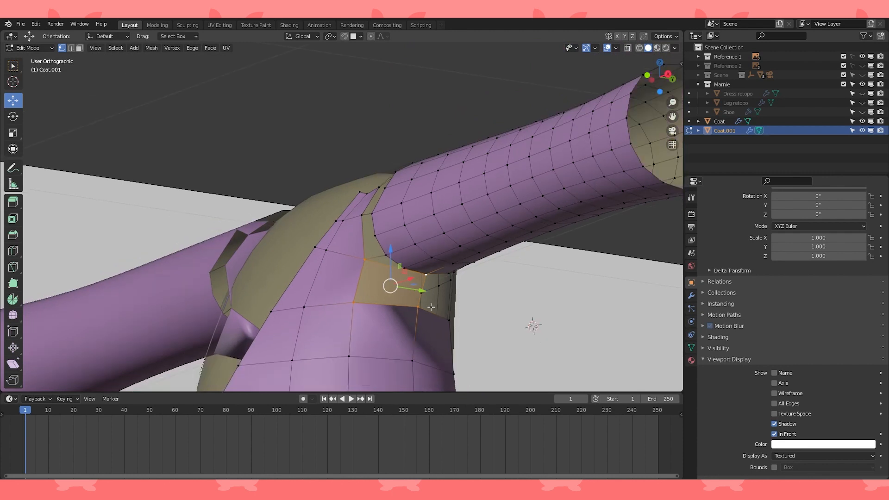
- Recalculate the normals of the new faces between the chest strip and the underarm so they point outward
{"action": "key", "text": "alt+n"}
{"action": "left_click", "coordinate": [363, 299]}
{"action": "middle_click_drag", "start_coordinate": [363, 299], "coordinate": [315, 280]}
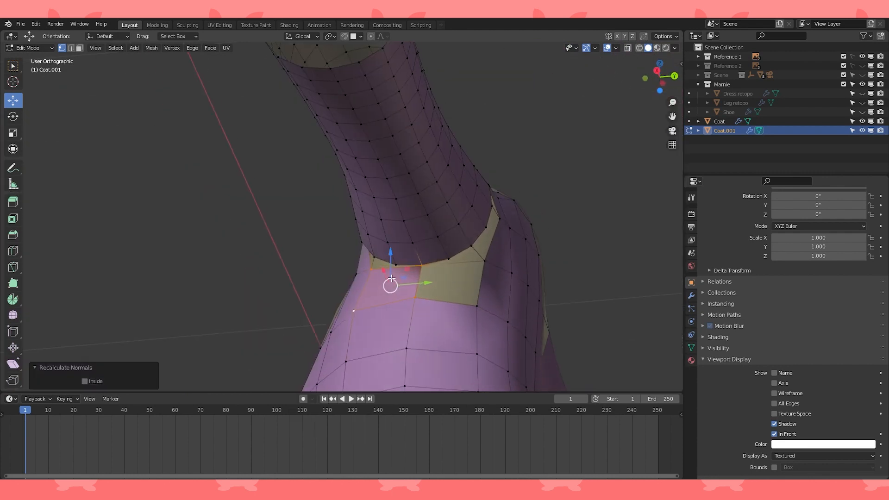
{"action": "left_click", "coordinate": [415, 297]}
{"action": "key", "text": "shift+n"}
{"action": "mouse_move", "coordinate": [475, 309]}
{"action": "middle_mouse_down"}
{"action": "mouse_move", "coordinate": [436, 240]}
{"action": "mouse_move", "coordinate": [506, 218]}
{"action": "middle_mouse_up"}
{"action": "scroll", "coordinate": [505, 218], "scroll_direction": "up", "scroll_amount": 2}
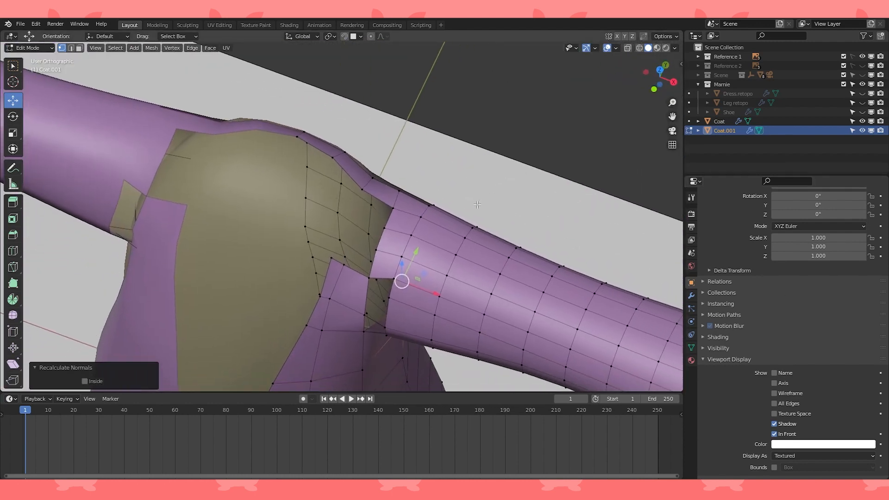
- Extrude an upper front edge of the sleeve opening toward the neckline and fine-tune its position
{"action": "left_click", "coordinate": [383, 258]}
{"action": "left_click", "coordinate": [393, 231], "text": "shift"}
{"action": "middle_click_drag", "start_coordinate": [391, 248], "coordinate": [369, 220]}
{"action": "key", "text": "e"}
{"action": "left_click", "coordinate": [370, 230]}
{"action": "left_click_drag", "start_coordinate": [370, 220], "coordinate": [367, 218]}
{"action": "middle_click_drag", "start_coordinate": [367, 218], "coordinate": [332, 209]}
- Fill the gaps beside the extruded sleeve face, and extrude the chest strip's top vertex about -0.0114, 0.0487, 0.0275 m to continue the neckline
{"action": "left_click", "coordinate": [312, 263]}
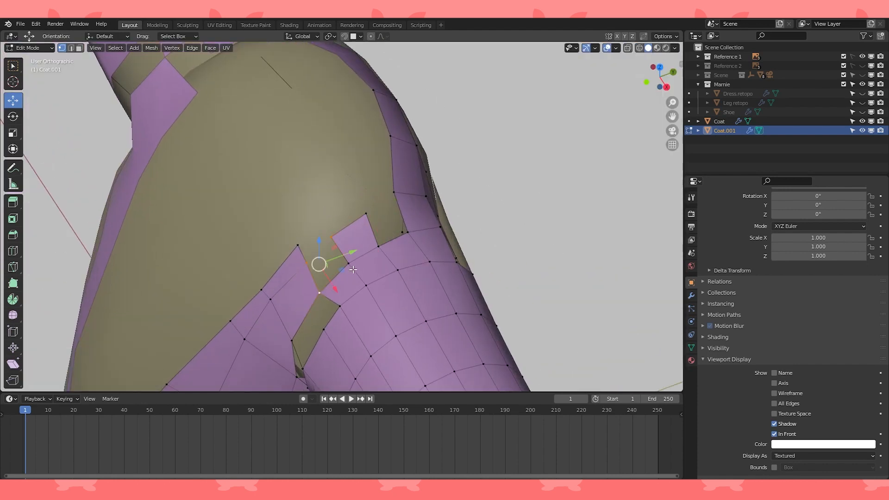
{"action": "left_click", "coordinate": [360, 221], "text": "shift"}
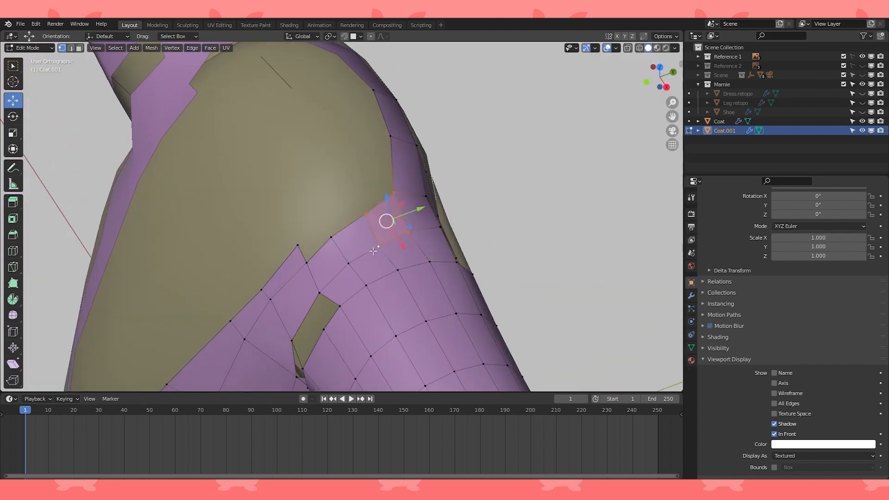
{"action": "key", "text": "e"}
{"action": "left_click", "coordinate": [334, 205]}
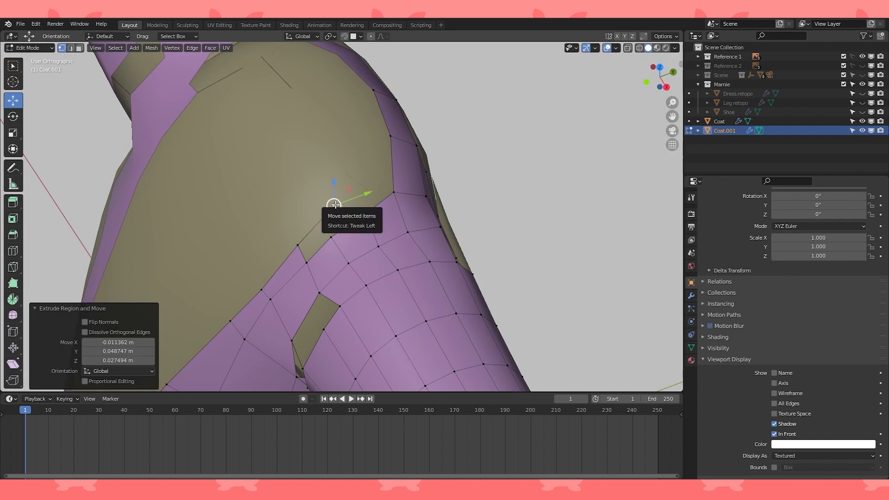
{"action": "left_click", "coordinate": [393, 138], "text": "shift"}
{"action": "left_click", "coordinate": [391, 194], "text": "shift"}
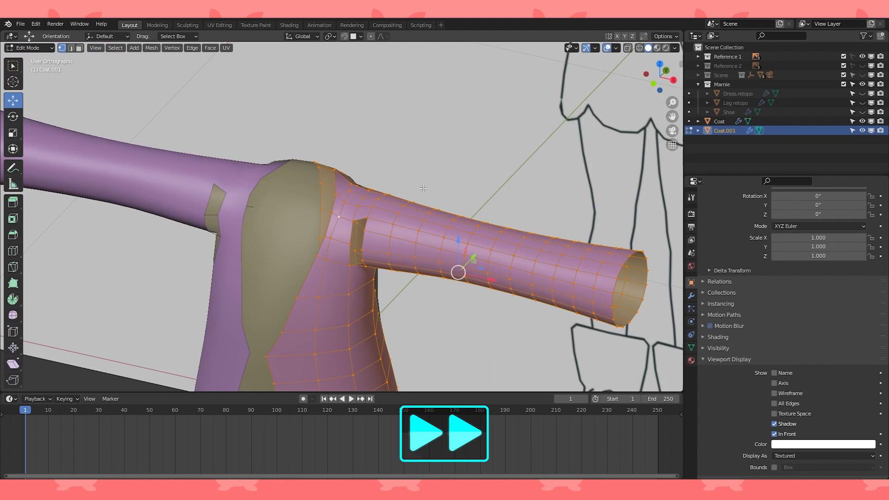
- Move the back-side neckline vertex beside the centre about 0.0069 m in X and 0.0066 m in Y
{"action": "middle_click_drag", "start_coordinate": [422, 189], "coordinate": [434, 227]}
{"action": "scroll", "coordinate": [434, 228], "scroll_direction": "up", "scroll_amount": 3}
{"action": "key", "text": "KP_1"}
{"action": "middle_click_drag", "start_coordinate": [405, 55], "coordinate": [378, 160], "text": "shift"}
{"action": "scroll", "coordinate": [378, 159], "scroll_direction": "up", "scroll_amount": 3}
{"action": "left_click_drag", "start_coordinate": [410, 127], "coordinate": [404, 119]}
{"action": "left_click", "coordinate": [366, 145]}
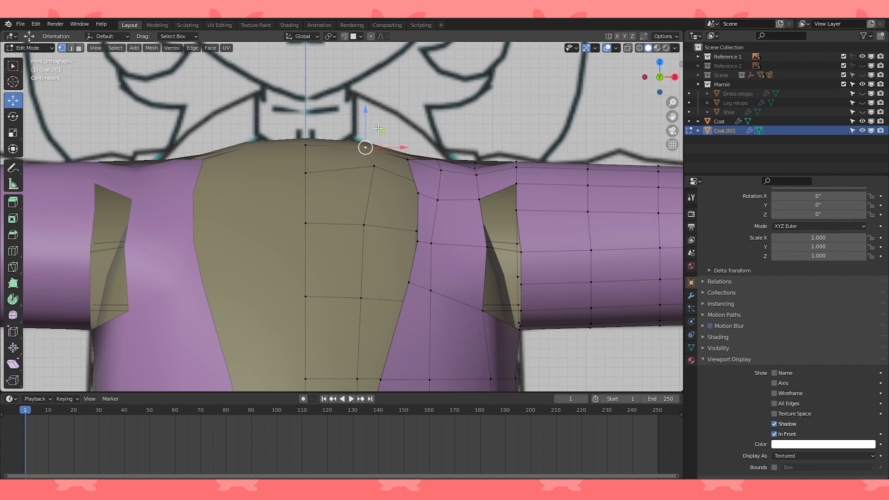
{"action": "key", "text": "KP_7"}
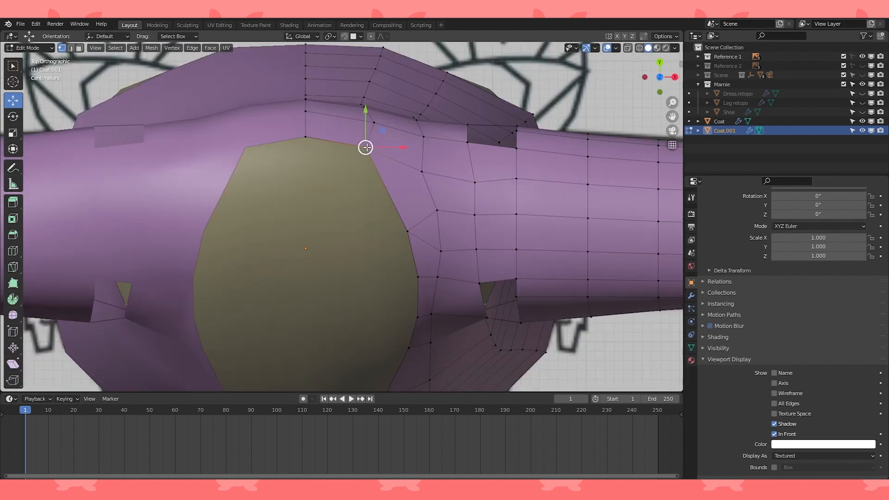
{"action": "middle_click_drag", "start_coordinate": [363, 166], "coordinate": [332, 231], "text": "shift"}
{"action": "scroll", "coordinate": [332, 235], "scroll_direction": "up", "scroll_amount": 3}
{"action": "key", "text": "g"}
{"action": "left_click", "coordinate": [358, 185]}
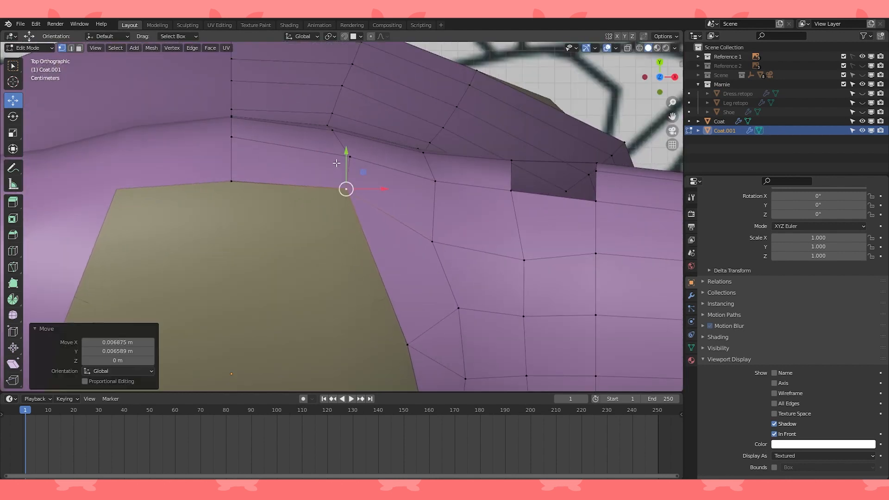
- Move the centre-back neckline vertex about 0.0072 m along Y
{"action": "middle_click_drag", "start_coordinate": [338, 169], "coordinate": [369, 198], "text": "shift"}
{"action": "left_click", "coordinate": [271, 214]}
{"action": "key", "text": "g"}
{"action": "key", "text": "y"}
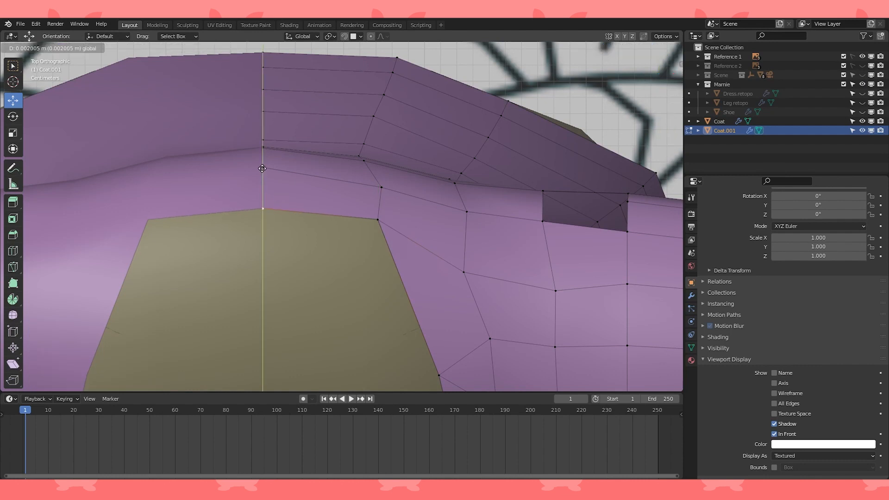
{"action": "left_click", "coordinate": [263, 162]}
{"action": "middle_click_drag", "start_coordinate": [262, 161], "coordinate": [349, 147]}
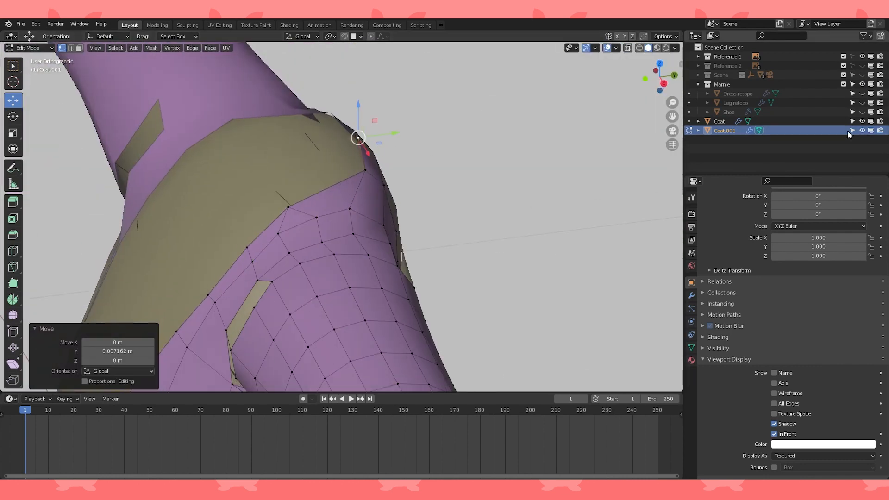
- Hide the original Coat object and turn off backface culling in the viewport
{"action": "left_click", "coordinate": [862, 121]}
{"action": "middle_click_drag", "start_coordinate": [371, 190], "coordinate": [388, 201]}
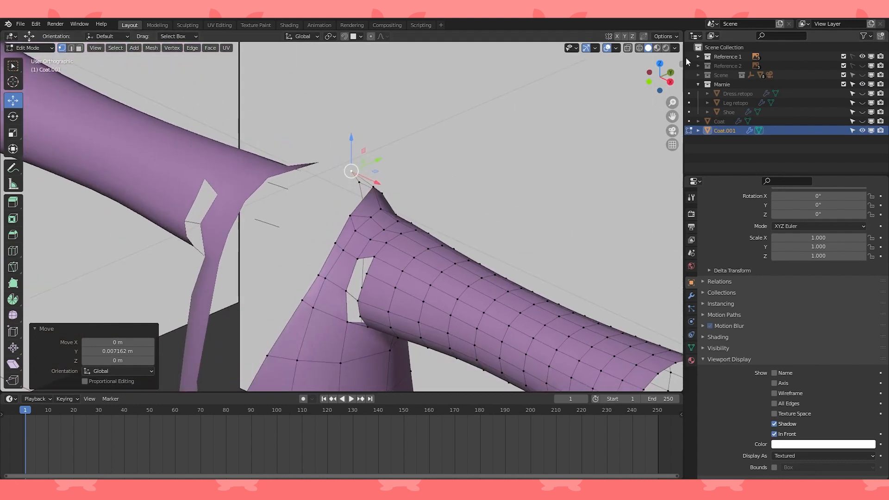
{"action": "left_click", "coordinate": [675, 48]}
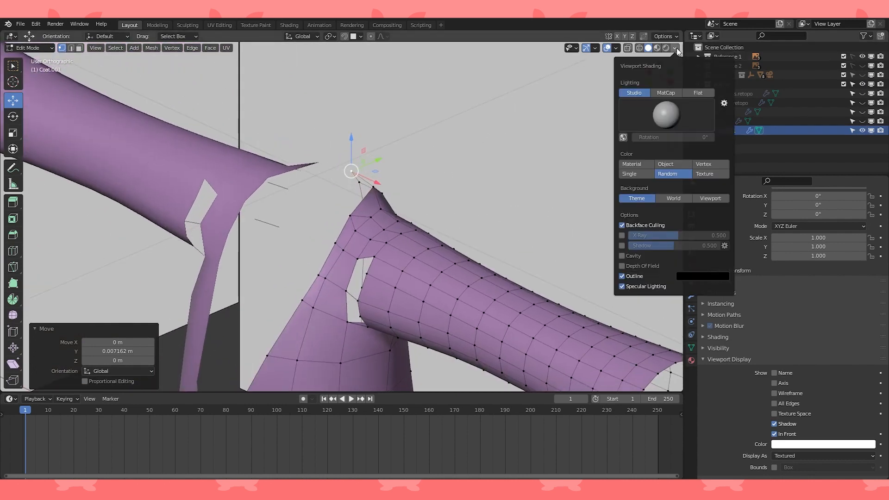
{"action": "left_click", "coordinate": [624, 228]}
{"action": "scroll", "coordinate": [367, 67], "scroll_direction": "down", "scroll_amount": 3}
{"action": "middle_click_drag", "start_coordinate": [367, 67], "coordinate": [282, 242]}
- Raise the shoulder vertex near the neckline by about 0.0070 m along Z
{"action": "key", "text": "KP_1"}
{"action": "scroll", "coordinate": [454, 199], "scroll_direction": "up", "scroll_amount": 3}
{"action": "left_click", "coordinate": [385, 211]}
{"action": "left_click_drag", "start_coordinate": [386, 174], "coordinate": [384, 165]}
{"action": "middle_click_drag", "start_coordinate": [385, 166], "coordinate": [445, 226]}
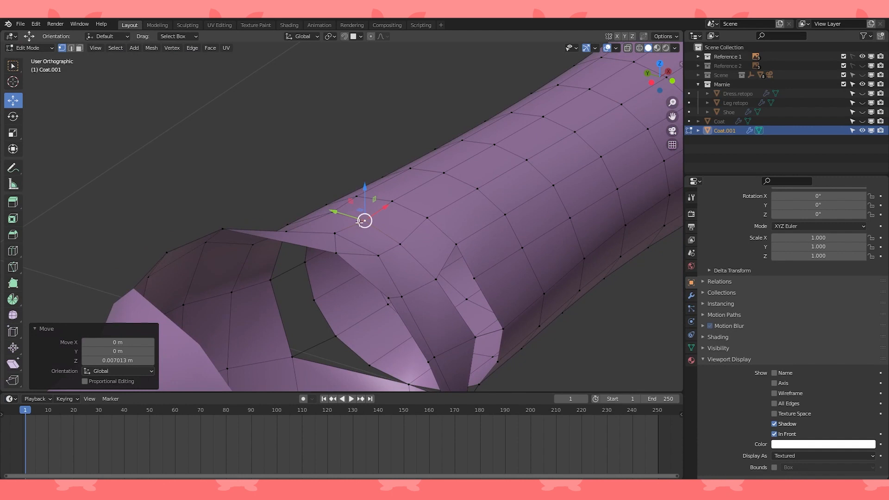
- Nudge individual vertices around the shoulder and neckline to even out the spacing of the faces
{"action": "middle_click_drag", "start_coordinate": [366, 216], "coordinate": [303, 260]}
{"action": "middle_click_drag", "start_coordinate": [304, 259], "coordinate": [394, 203], "text": "shift"}
{"action": "left_click", "coordinate": [404, 202]}
{"action": "left_click_drag", "start_coordinate": [438, 196], "coordinate": [444, 196]}
{"action": "left_click", "coordinate": [369, 261]}
{"action": "left_click_drag", "start_coordinate": [405, 253], "coordinate": [413, 252]}
{"action": "middle_click_drag", "start_coordinate": [413, 251], "coordinate": [454, 286]}
{"action": "left_click", "coordinate": [409, 254]}
{"action": "left_click_drag", "start_coordinate": [375, 252], "coordinate": [364, 251]}
{"action": "middle_click_drag", "start_coordinate": [364, 251], "coordinate": [282, 204]}
- Lower the front armhole vertex about 0.0032 m in Z and shift it about -0.0024 m in X
{"action": "scroll", "coordinate": [296, 208], "scroll_direction": "up", "scroll_amount": 2}
{"action": "middle_click_drag", "start_coordinate": [380, 264], "coordinate": [340, 206], "text": "shift"}
{"action": "middle_click_drag", "start_coordinate": [340, 206], "coordinate": [371, 211]}
{"action": "left_click_drag", "start_coordinate": [416, 211], "coordinate": [394, 211]}
{"action": "left_click", "coordinate": [325, 203]}
{"action": "middle_click_drag", "start_coordinate": [385, 192], "coordinate": [320, 197]}
{"action": "left_click_drag", "start_coordinate": [320, 168], "coordinate": [322, 170]}
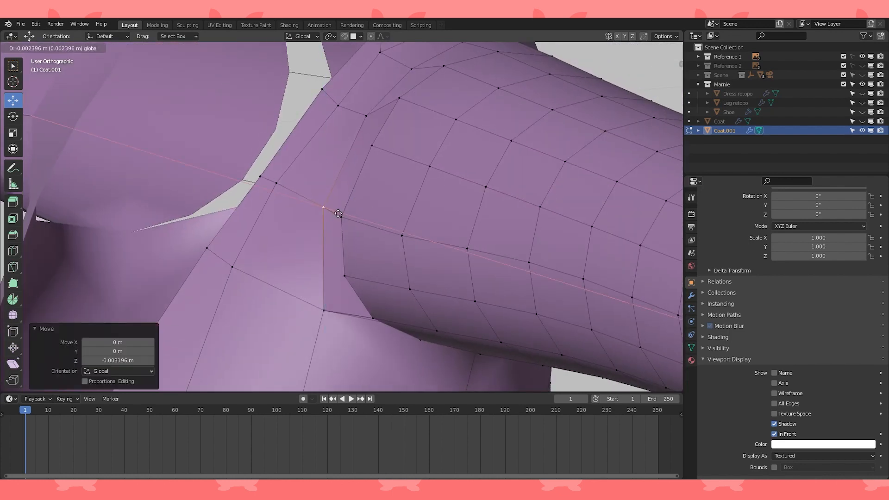
- Move the vertex on the sleeve's open inner edge about -0.0153 m along X toward the body
{"action": "middle_click_drag", "start_coordinate": [354, 206], "coordinate": [366, 277]}
{"action": "key", "text": "g"}
{"action": "key", "text": "x"}
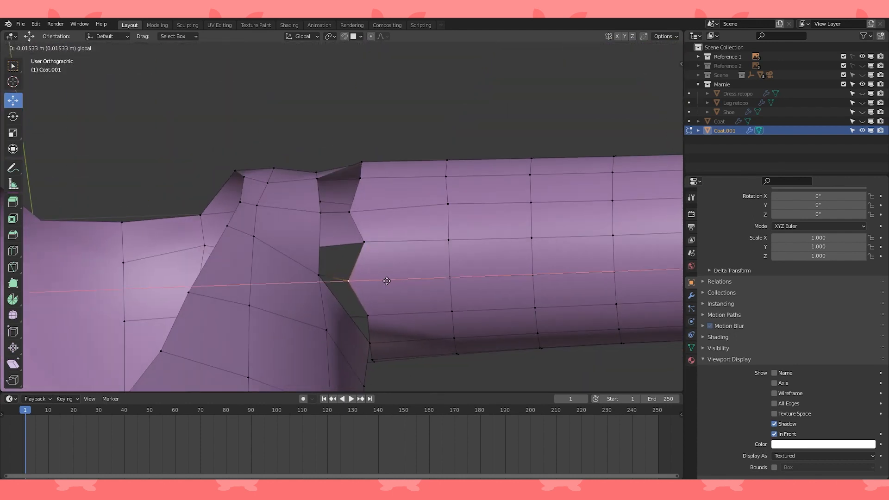
{"action": "left_click", "coordinate": [387, 281]}
- Raise the chest vertex just inside the front opening's edge by about 0.0037 m along Z
{"action": "middle_click_drag", "start_coordinate": [387, 281], "coordinate": [388, 214]}
{"action": "scroll", "coordinate": [388, 238], "scroll_direction": "up", "scroll_amount": 5}
{"action": "scroll", "coordinate": [389, 214], "scroll_direction": "up", "scroll_amount": 3}
{"action": "key", "text": "g"}
{"action": "key", "text": "z"}
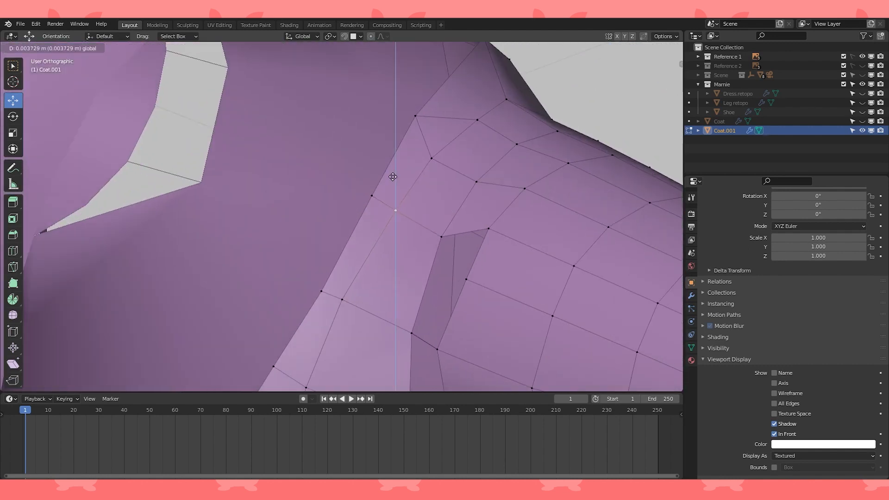
{"action": "left_click", "coordinate": [393, 176]}
{"action": "middle_click_drag", "start_coordinate": [393, 176], "coordinate": [429, 198]}
{"action": "middle_click_drag", "start_coordinate": [402, 238], "coordinate": [397, 254]}
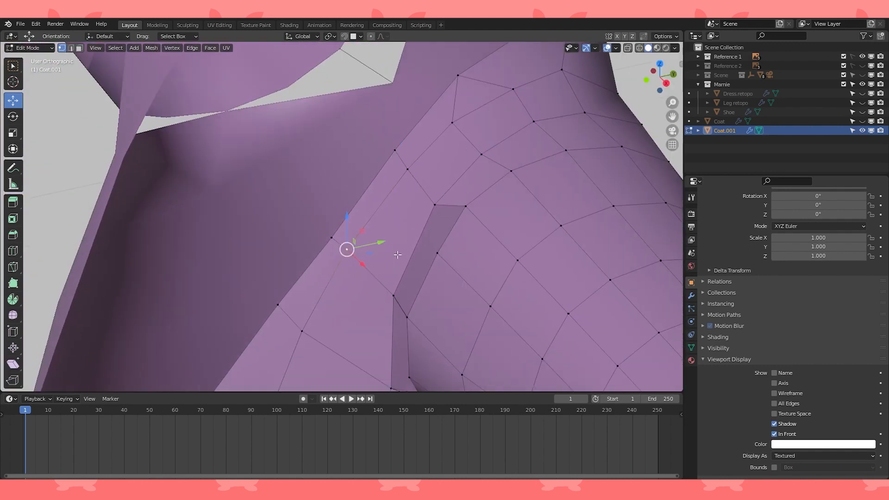
- Fine-tune the positions of single vertices around the chest and the underarm
{"action": "left_click", "coordinate": [374, 242]}
{"action": "middle_click_drag", "start_coordinate": [345, 218], "coordinate": [381, 214]}
{"action": "left_click", "coordinate": [342, 211]}
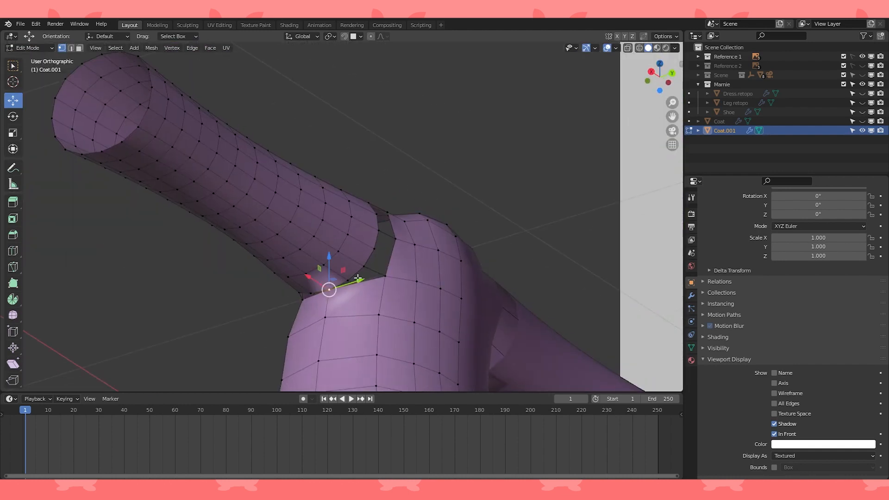
{"action": "middle_click_drag", "start_coordinate": [357, 279], "coordinate": [300, 302]}
{"action": "left_click_drag", "start_coordinate": [294, 301], "coordinate": [298, 301]}
{"action": "middle_click_drag", "start_coordinate": [301, 317], "coordinate": [333, 278]}
- Dissolve the surplus edges on the sleeve near the rear armhole
{"action": "left_click", "coordinate": [338, 202]}
{"action": "middle_click_drag", "start_coordinate": [364, 209], "coordinate": [332, 177]}
{"action": "middle_click_drag", "start_coordinate": [371, 126], "coordinate": [126, 69]}
{"action": "key", "text": "x"}
{"action": "left_click", "coordinate": [368, 201]}
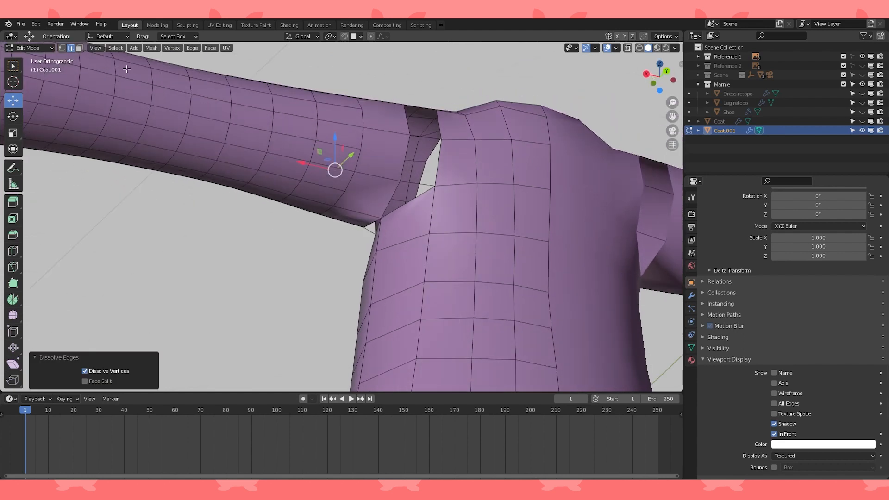
- Return to vertex selection and fill the gap around the armhole with faces to join the sleeve to the body
{"action": "left_click", "coordinate": [61, 50]}
{"action": "middle_click_drag", "start_coordinate": [351, 185], "coordinate": [370, 141]}
{"action": "left_click", "coordinate": [400, 117]}
{"action": "left_click", "coordinate": [435, 115], "text": "shift"}
{"action": "middle_click_drag", "start_coordinate": [438, 116], "coordinate": [384, 211]}
{"action": "key", "text": "f"}
{"action": "key", "text": "f"}
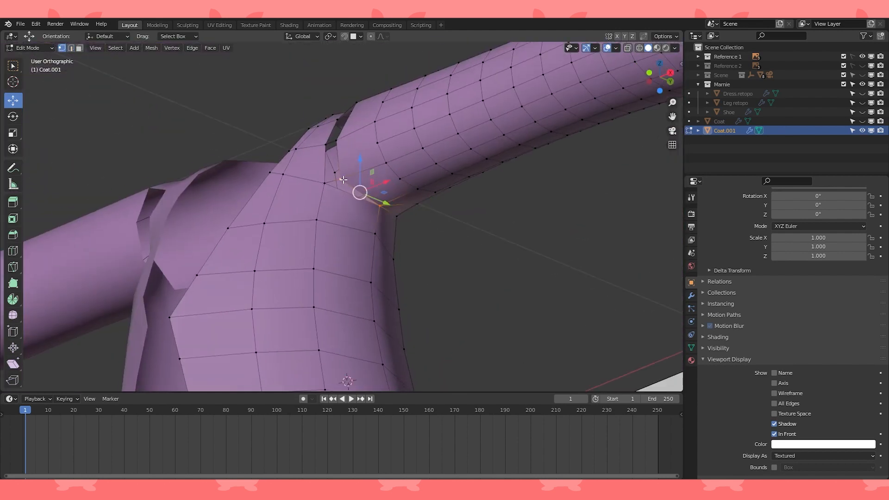
{"action": "middle_click_drag", "start_coordinate": [340, 180], "coordinate": [472, 195]}
{"action": "key", "text": "Tab"}
{"action": "key", "text": "Tab"}
{"action": "scroll", "coordinate": [444, 204], "scroll_direction": "up", "scroll_amount": 4}
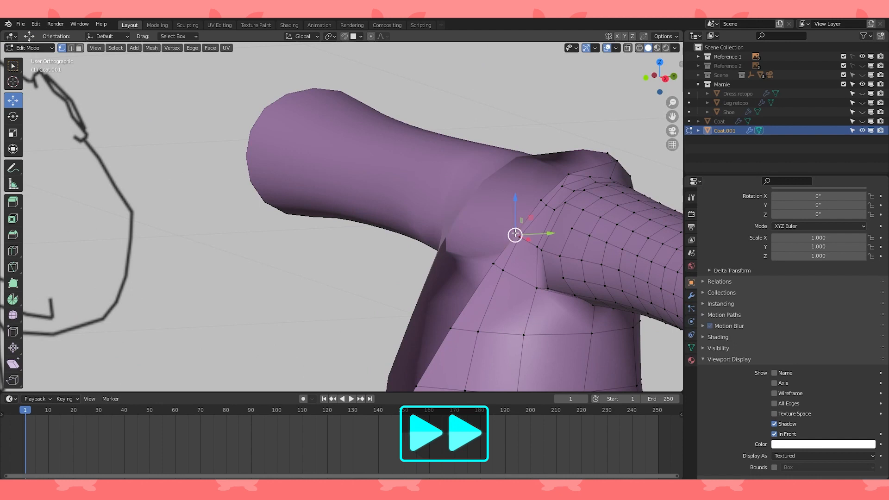
- Move the front opening's upper edge vertices about -0.0023 m in Y and 0.0009 m in Z to match the side reference
{"action": "key", "text": "KP_3"}
{"action": "scroll", "coordinate": [418, 182], "scroll_direction": "up", "scroll_amount": 3}
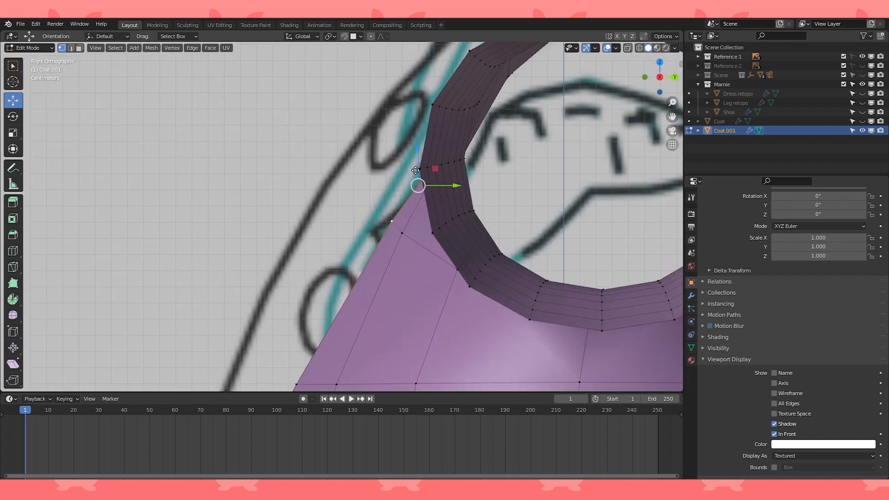
{"action": "key", "text": "g"}
{"action": "left_click", "coordinate": [411, 169]}
{"action": "middle_click_drag", "start_coordinate": [411, 169], "coordinate": [571, 154]}
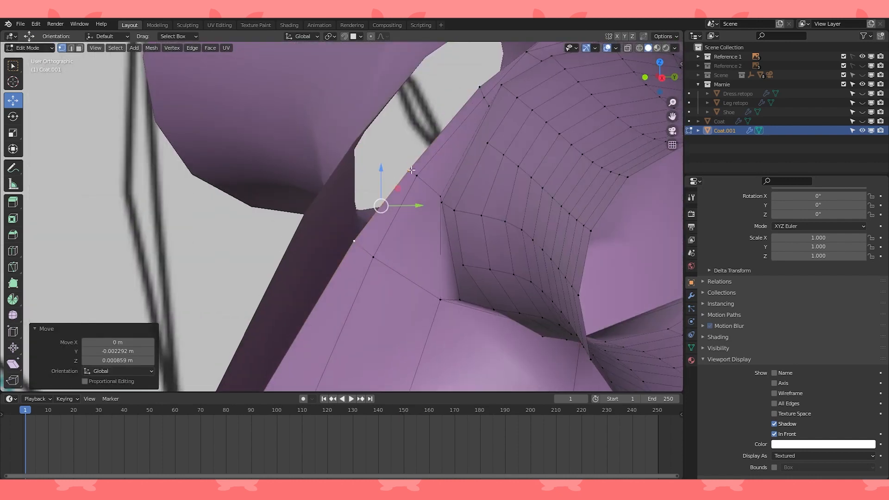
{"action": "key", "text": "shift+z"}
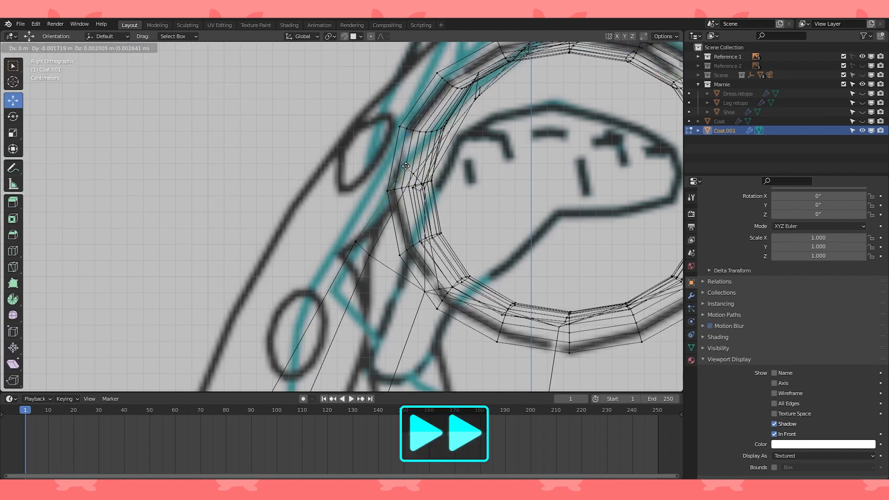
- Move the front panel's lower corner about -0.0041 m in X and 0.0025 m in Z, and adjust it to the side reference
{"action": "scroll", "coordinate": [353, 291], "scroll_direction": "down", "scroll_amount": 5}
{"action": "key", "text": "KP_1"}
{"action": "scroll", "coordinate": [323, 308], "scroll_direction": "up", "scroll_amount": 6}
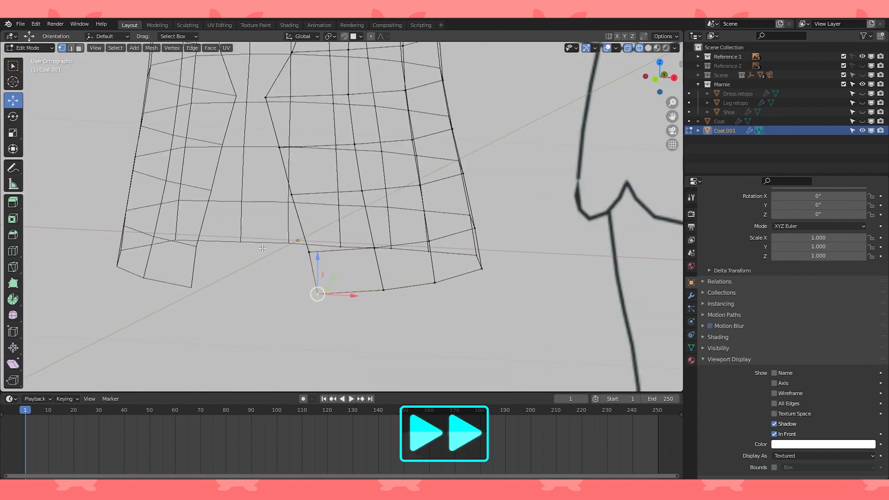
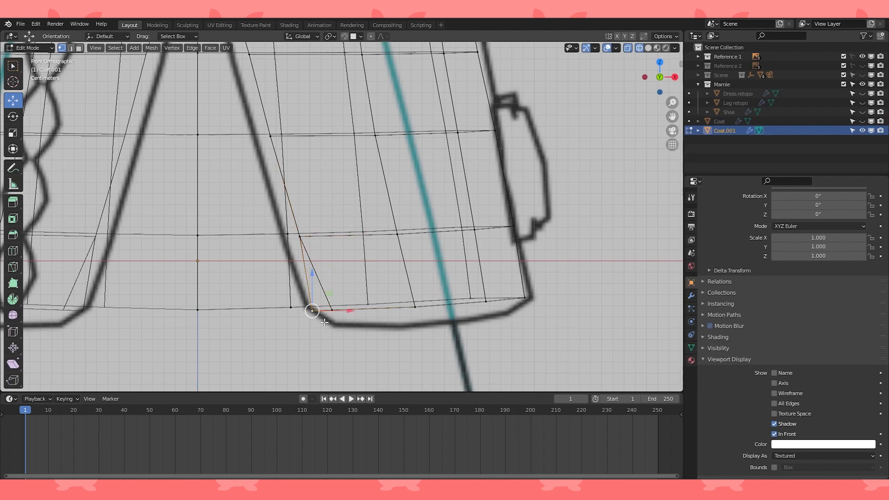
{"action": "left_click_drag", "start_coordinate": [312, 310], "coordinate": [309, 308]}
{"action": "key", "text": "KP_3"}
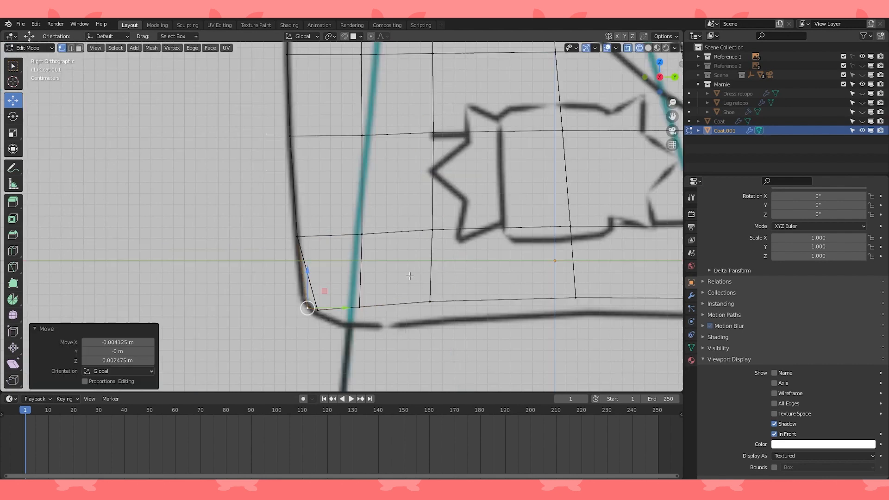
{"action": "left_click_drag", "start_coordinate": [317, 311], "coordinate": [322, 309]}
{"action": "scroll", "coordinate": [303, 299], "scroll_direction": "down", "scroll_amount": 2}
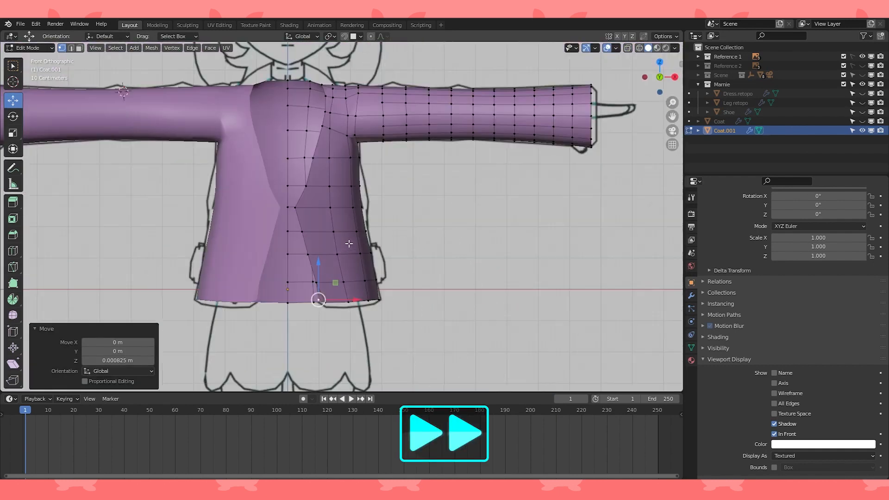
- Shift the front panel's bottom corner vertex about 0.0064 m along X
{"action": "scroll", "coordinate": [303, 271], "scroll_direction": "down", "scroll_amount": 1}
{"action": "middle_click_drag", "start_coordinate": [348, 244], "coordinate": [278, 274]}
{"action": "key", "text": "KP_1"}
{"action": "scroll", "coordinate": [366, 250], "scroll_direction": "down", "scroll_amount": 3}
{"action": "scroll", "coordinate": [371, 250], "scroll_direction": "up", "scroll_amount": 6}
{"action": "middle_click_drag", "start_coordinate": [428, 257], "coordinate": [409, 268]}
{"action": "key", "text": "KP_1"}
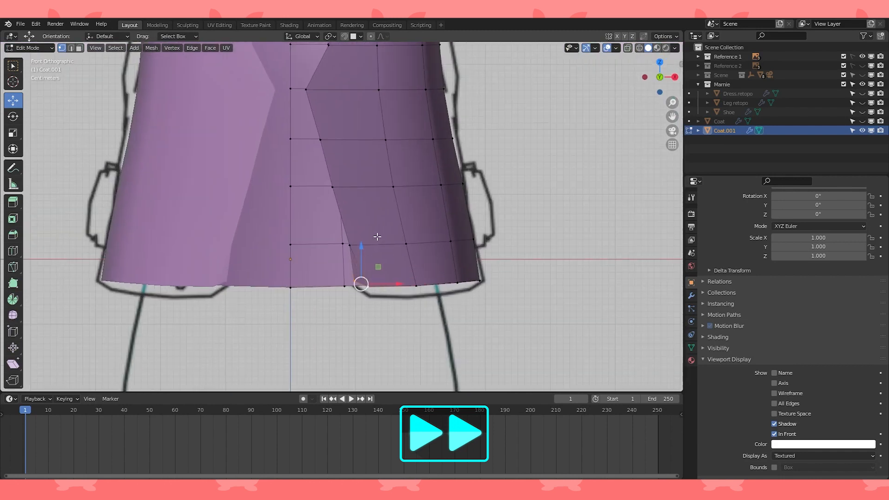
{"action": "scroll", "coordinate": [363, 268], "scroll_direction": "up", "scroll_amount": 2}
{"action": "key", "text": "g"}
{"action": "key", "text": "x"}
{"action": "left_click_drag", "start_coordinate": [383, 296], "coordinate": [385, 295]}
{"action": "scroll", "coordinate": [385, 295], "scroll_direction": "down", "scroll_amount": 2}
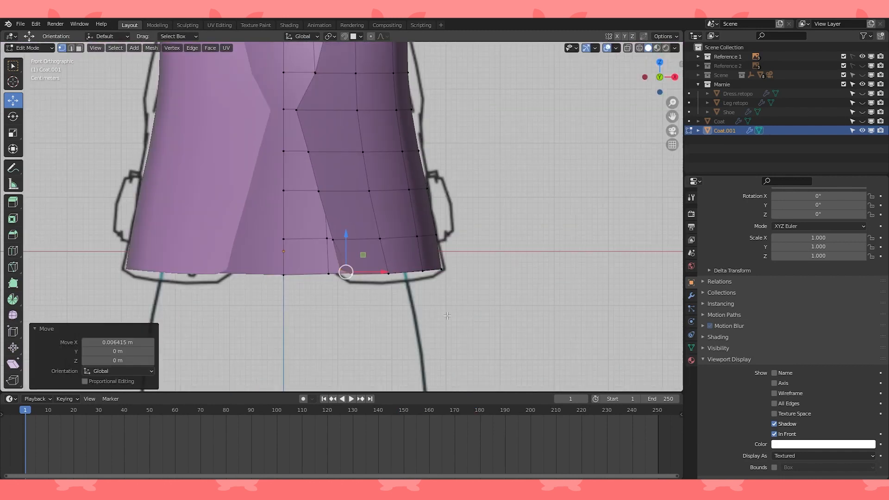
- Nudge another vertex of the front panel slightly to smooth the shape of the coat
{"action": "middle_click_drag", "start_coordinate": [477, 169], "coordinate": [429, 163]}
{"action": "scroll", "coordinate": [429, 163], "scroll_direction": "up", "scroll_amount": 2}
{"action": "left_click", "coordinate": [375, 206]}
{"action": "left_click_drag", "start_coordinate": [411, 207], "coordinate": [408, 207]}
- In wireframe view, extrude the sleeve's open end loop outward along X to the reference cuff and scale the new loop to 0.778
{"action": "key", "text": "KP_1"}
{"action": "scroll", "coordinate": [466, 217], "scroll_direction": "down", "scroll_amount": 3}
{"action": "scroll", "coordinate": [466, 218], "scroll_direction": "down", "scroll_amount": 4}
{"action": "middle_click_drag", "start_coordinate": [466, 217], "coordinate": [342, 285], "text": "shift"}
{"action": "scroll", "coordinate": [468, 144], "scroll_direction": "up", "scroll_amount": 4}
{"action": "middle_click_drag", "start_coordinate": [468, 145], "coordinate": [412, 212], "text": "shift"}
{"action": "left_click", "coordinate": [447, 166], "text": "alt"}
{"action": "middle_click_drag", "start_coordinate": [487, 158], "coordinate": [473, 162], "text": "shift"}
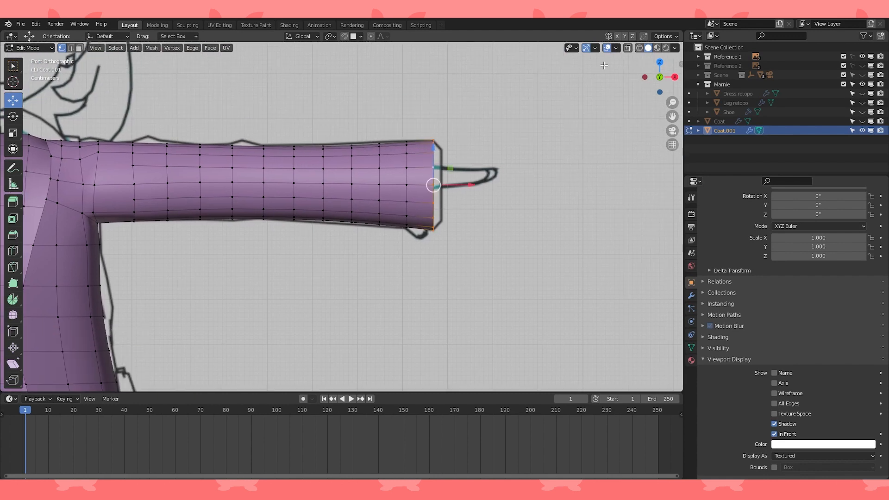
{"action": "left_click", "coordinate": [639, 48]}
{"action": "scroll", "coordinate": [546, 116], "scroll_direction": "up", "scroll_amount": 1}
{"action": "middle_click_drag", "start_coordinate": [546, 115], "coordinate": [515, 131], "text": "shift"}
{"action": "key", "text": "e"}
{"action": "right_click", "coordinate": [514, 132]}
{"action": "left_click_drag", "start_coordinate": [458, 194], "coordinate": [468, 194]}
{"action": "scroll", "coordinate": [469, 194], "scroll_direction": "up", "scroll_amount": 1}
{"action": "key", "text": "s"}
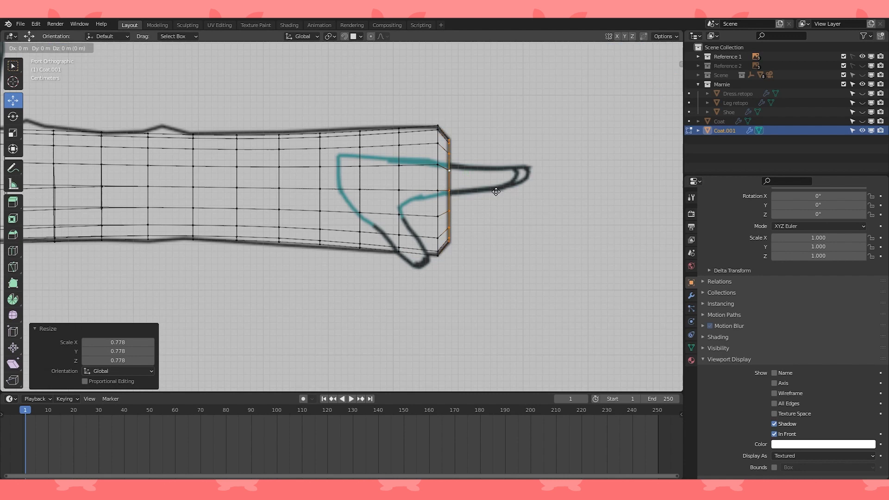
- Extrude the cuff loop back into the sleeve by about -0.1476 m along X and scale it to about 0.93
{"action": "right_click", "coordinate": [484, 190]}
{"action": "left_click", "coordinate": [399, 192]}
{"action": "scroll", "coordinate": [504, 138], "scroll_direction": "up", "scroll_amount": 1}
{"action": "key", "text": "s"}
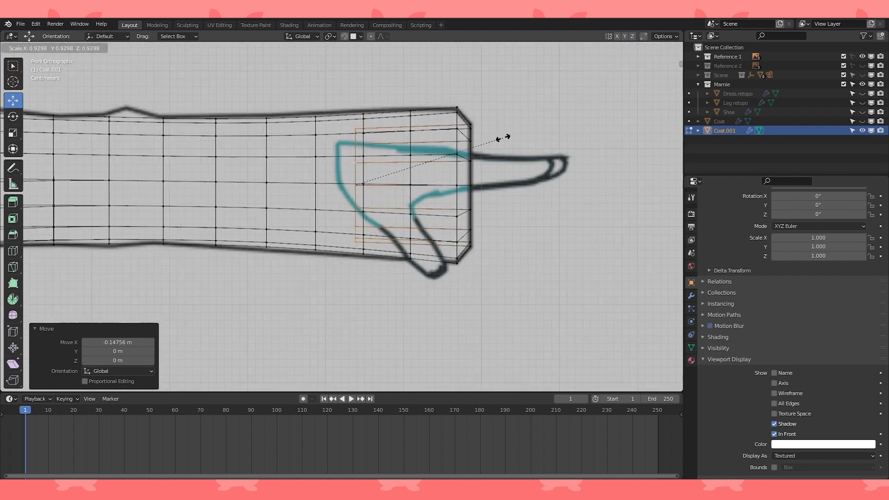
{"action": "left_click", "coordinate": [497, 135]}
- Extrude the inner cuff loop about -0.019 m along X and merge the new loop at its center
{"action": "key", "text": "e"}
{"action": "right_click", "coordinate": [495, 137]}
{"action": "left_click_drag", "start_coordinate": [393, 185], "coordinate": [377, 182]}
{"action": "key", "text": "m"}
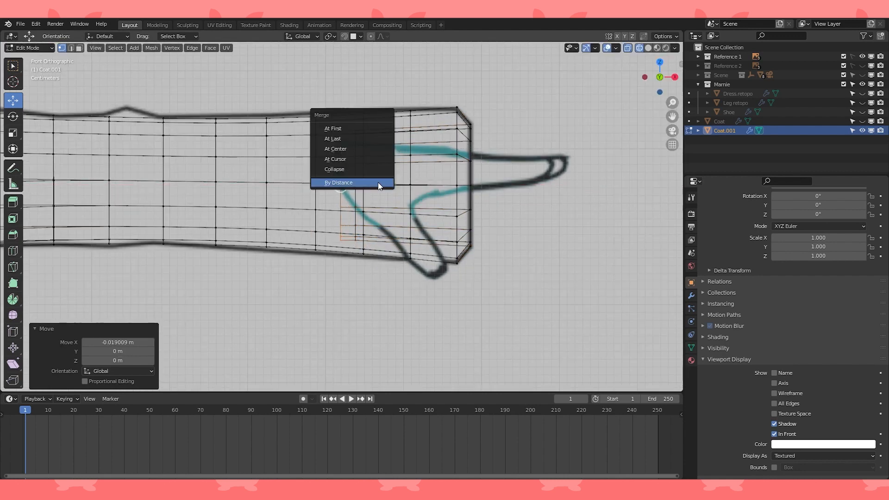
{"action": "left_click", "coordinate": [342, 148]}
- In solid view, shift a vertex of the loop joining sleeve and body near the back underarm along X
{"action": "scroll", "coordinate": [366, 185], "scroll_direction": "down", "scroll_amount": 3}
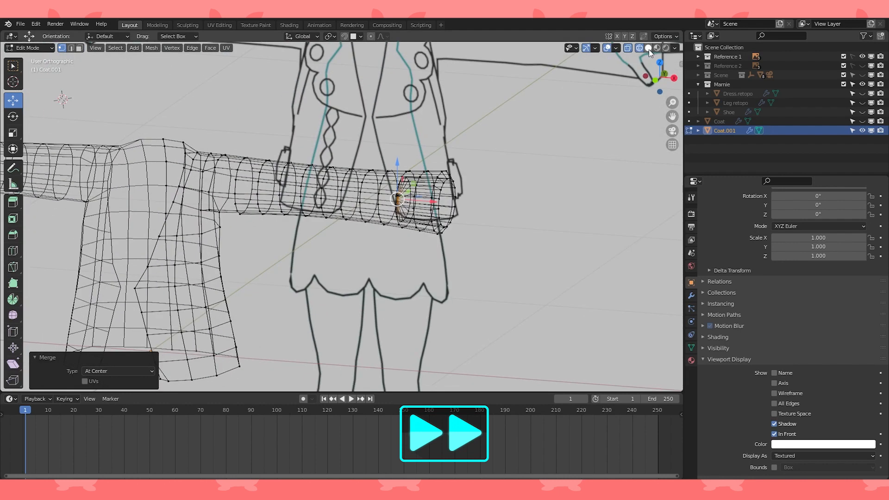
{"action": "middle_click_drag", "start_coordinate": [456, 169], "coordinate": [417, 185]}
{"action": "scroll", "coordinate": [562, 235], "scroll_direction": "up", "scroll_amount": 4}
{"action": "scroll", "coordinate": [562, 235], "scroll_direction": "up", "scroll_amount": 2}
{"action": "middle_click_drag", "start_coordinate": [562, 235], "coordinate": [461, 247]}
{"action": "left_click", "coordinate": [405, 251]}
{"action": "left_click_drag", "start_coordinate": [369, 249], "coordinate": [380, 250]}
- Shift two more vertices of the back shoulder loop along X toward the body, the upper one by about -0.0064 m
{"action": "middle_click_drag", "start_coordinate": [398, 296], "coordinate": [430, 276]}
{"action": "left_click", "coordinate": [418, 205]}
{"action": "middle_click_drag", "start_coordinate": [465, 226], "coordinate": [447, 197]}
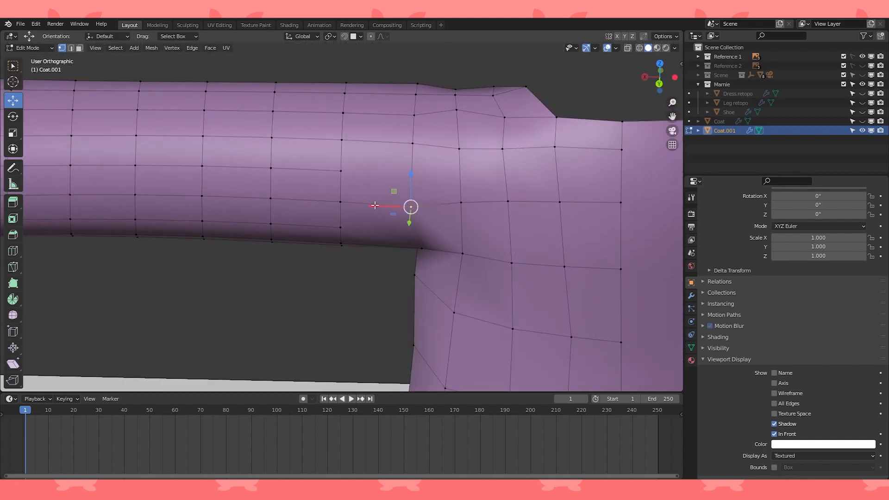
{"action": "left_click_drag", "start_coordinate": [376, 205], "coordinate": [382, 206]}
{"action": "scroll", "coordinate": [398, 203], "scroll_direction": "down", "scroll_amount": 2}
{"action": "middle_click_drag", "start_coordinate": [398, 203], "coordinate": [374, 238], "text": "shift"}
{"action": "left_click", "coordinate": [383, 197]}
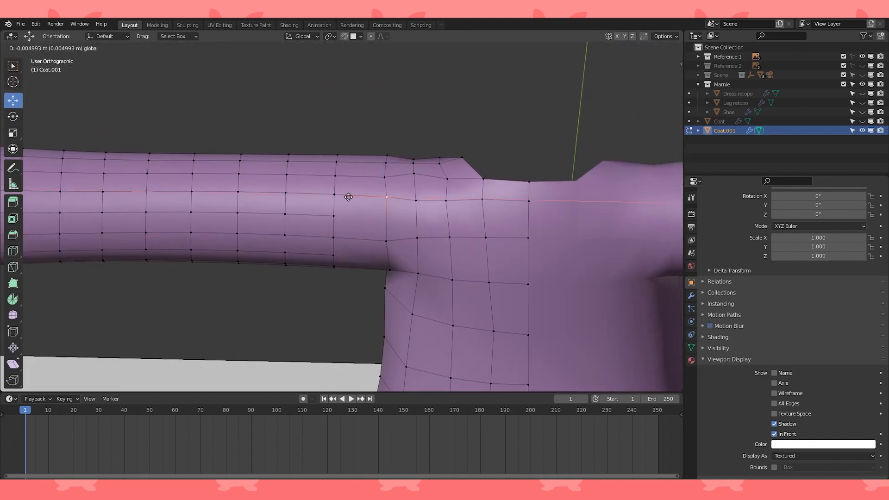
{"action": "left_click_drag", "start_coordinate": [349, 197], "coordinate": [348, 197]}
{"action": "middle_click_drag", "start_coordinate": [407, 189], "coordinate": [620, 225]}
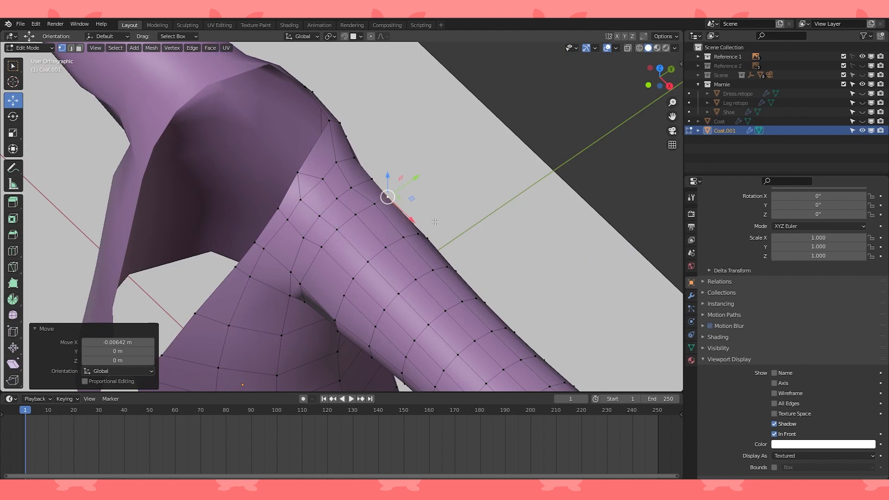
- Nudge two adjacent vertices of the upper sleeve loop along X, and vertex-slide a neighbouring one along its edge
{"action": "left_click", "coordinate": [374, 204]}
{"action": "middle_click_drag", "start_coordinate": [388, 238], "coordinate": [403, 237]}
{"action": "scroll", "coordinate": [403, 237], "scroll_direction": "up", "scroll_amount": 2}
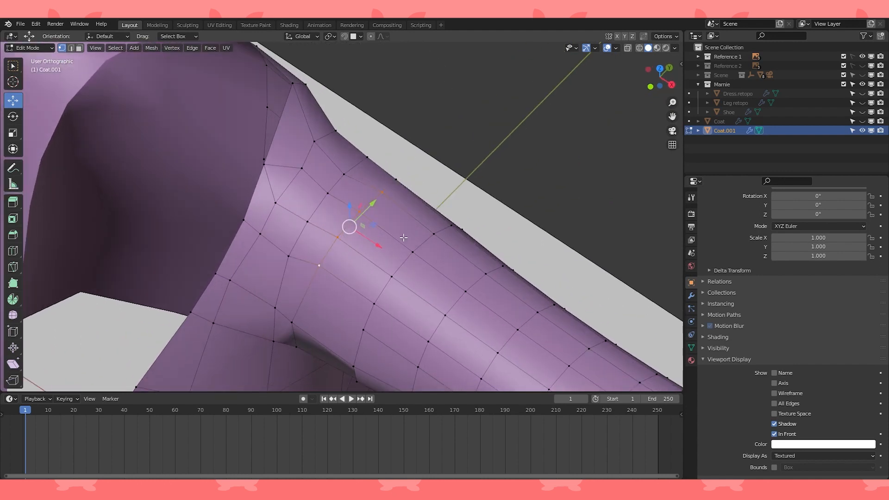
{"action": "left_click_drag", "start_coordinate": [371, 242], "coordinate": [370, 241]}
{"action": "middle_click_drag", "start_coordinate": [516, 167], "coordinate": [449, 173]}
{"action": "left_click", "coordinate": [394, 223]}
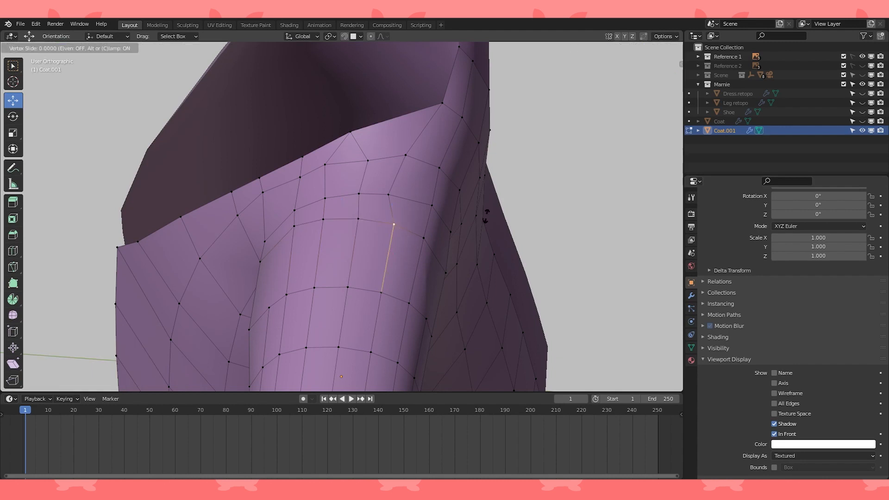
{"action": "left_click", "coordinate": [480, 215]}
- Shift two neighbouring vertices of the loop across the top of the sleeve along Y to even their spacing
{"action": "scroll", "coordinate": [480, 213], "scroll_direction": "up", "scroll_amount": 1}
{"action": "left_click", "coordinate": [369, 221]}
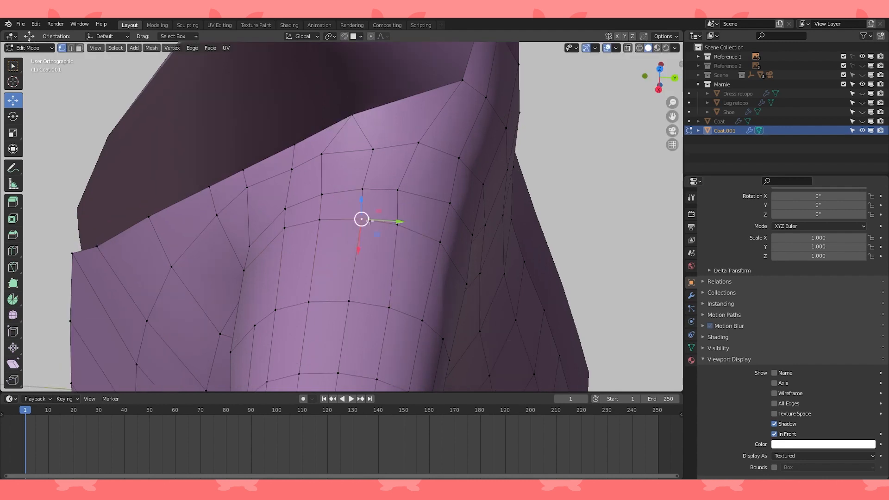
{"action": "left_click_drag", "start_coordinate": [386, 222], "coordinate": [387, 220]}
{"action": "left_click", "coordinate": [318, 220]}
{"action": "scroll", "coordinate": [324, 219], "scroll_direction": "up", "scroll_amount": 1}
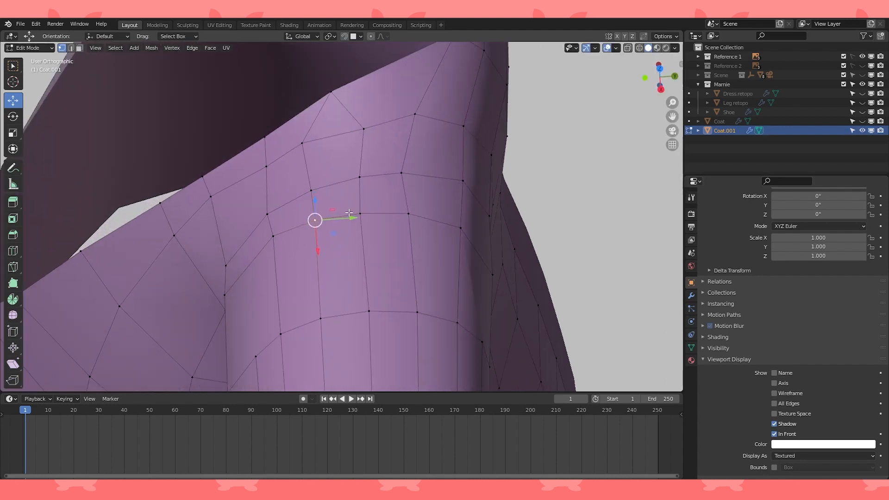
{"action": "left_click", "coordinate": [348, 213]}
- Vertex-slide the next vertex on the front side of the upper sleeve loop along its edge
{"action": "left_click", "coordinate": [274, 236]}
{"action": "key", "text": "g"}
{"action": "key", "text": "g"}
{"action": "left_click", "coordinate": [283, 233]}
{"action": "scroll", "coordinate": [297, 235], "scroll_direction": "down", "scroll_amount": 3}
- Hide Reference 1 and shift the three back underarm vertices slightly along Y
{"action": "middle_click_drag", "start_coordinate": [306, 234], "coordinate": [442, 238]}
{"action": "scroll", "coordinate": [458, 246], "scroll_direction": "down", "scroll_amount": 2}
{"action": "scroll", "coordinate": [442, 239], "scroll_direction": "down", "scroll_amount": 3}
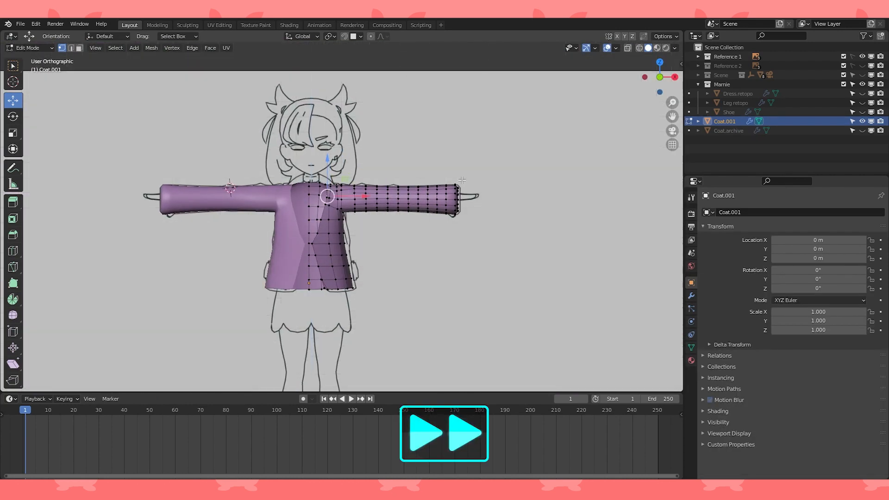
{"action": "middle_click_drag", "start_coordinate": [532, 160], "coordinate": [341, 232]}
{"action": "scroll", "coordinate": [378, 170], "scroll_direction": "up", "scroll_amount": 3}
{"action": "scroll", "coordinate": [297, 204], "scroll_direction": "up", "scroll_amount": 2}
{"action": "left_click", "coordinate": [862, 56]}
{"action": "scroll", "coordinate": [417, 159], "scroll_direction": "up", "scroll_amount": 4}
{"action": "middle_click_drag", "start_coordinate": [416, 160], "coordinate": [441, 180]}
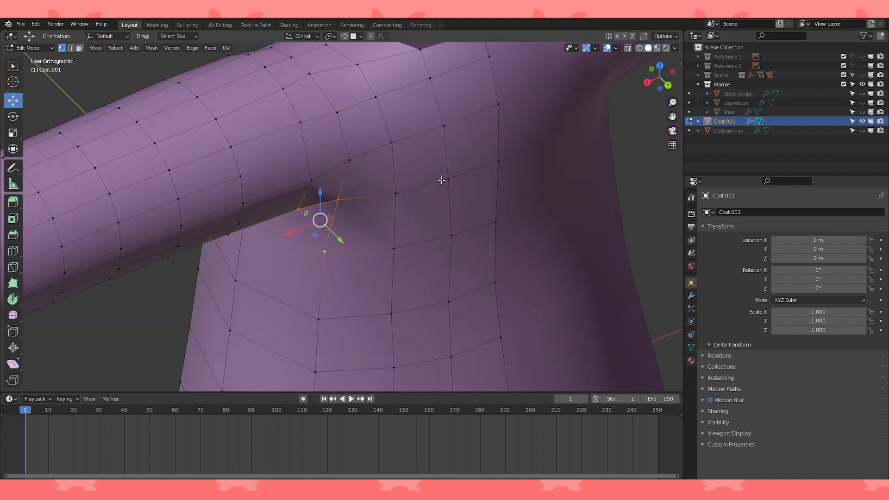
{"action": "left_click_drag", "start_coordinate": [343, 241], "coordinate": [348, 246]}
- Select two vertices on the back of the shoulder and shift them outward along Y
{"action": "scroll", "coordinate": [348, 246], "scroll_direction": "down", "scroll_amount": 2}
{"action": "middle_click_drag", "start_coordinate": [348, 246], "coordinate": [387, 219]}
{"action": "left_click", "coordinate": [339, 134]}
{"action": "left_click", "coordinate": [350, 158], "text": "shift"}
{"action": "middle_click_drag", "start_coordinate": [367, 147], "coordinate": [350, 163], "text": "shift"}
{"action": "scroll", "coordinate": [359, 160], "scroll_direction": "up", "scroll_amount": 2}
{"action": "middle_click_drag", "start_coordinate": [350, 163], "coordinate": [371, 201], "text": "shift"}
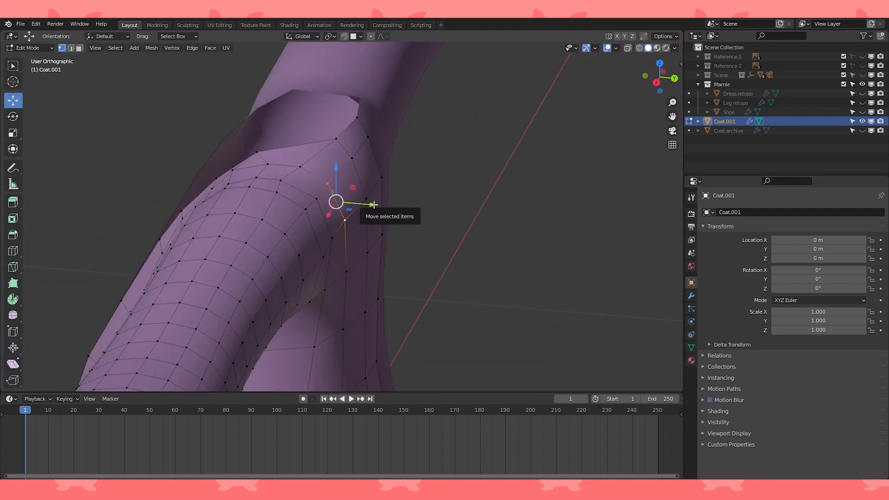
{"action": "left_click_drag", "start_coordinate": [371, 200], "coordinate": [377, 201]}
{"action": "middle_click_drag", "start_coordinate": [376, 200], "coordinate": [354, 188]}
- Set up the back view with Reference 2 visible and Reference 1 hidden
{"action": "key", "text": "KP_1"}
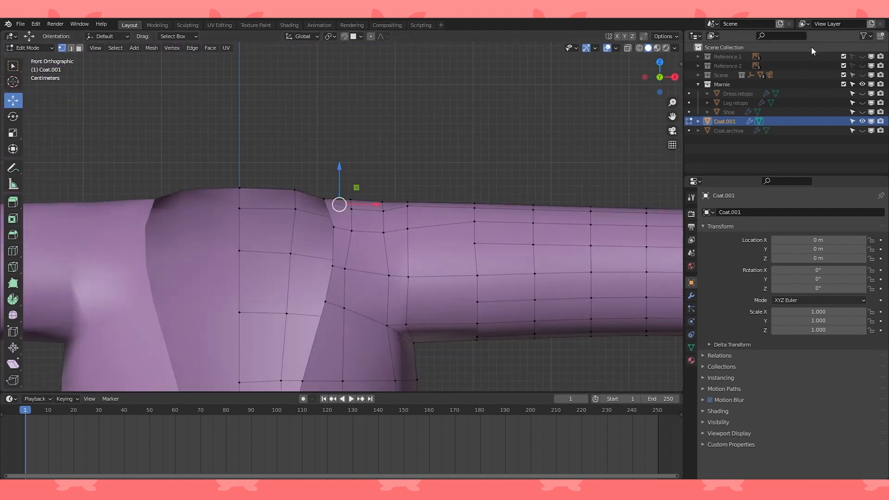
{"action": "left_click", "coordinate": [862, 57]}
{"action": "scroll", "coordinate": [322, 181], "scroll_direction": "up", "scroll_amount": 3}
{"action": "key", "text": "ctrl+KP_1"}
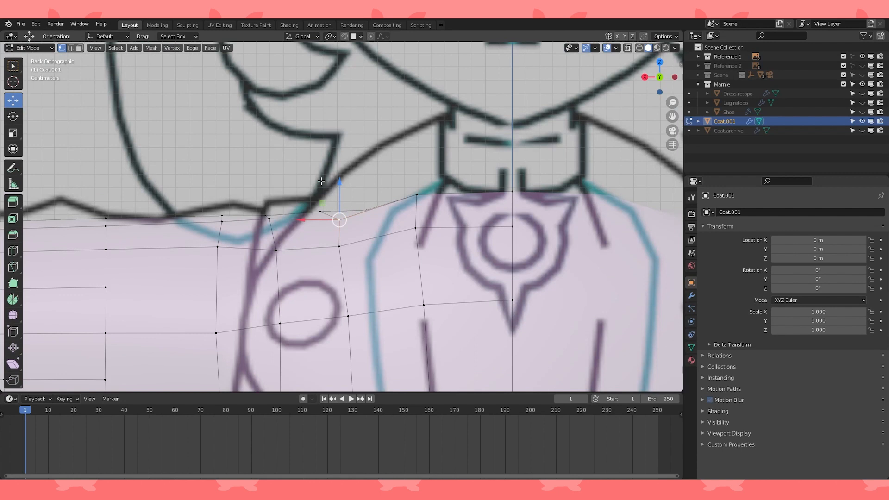
{"action": "left_click", "coordinate": [862, 56]}
{"action": "left_click", "coordinate": [862, 66]}
- Move the selected upper back shoulder vertices about 0.01 m along X and 0.011 m along Z, using X-ray against the reference
{"action": "left_click", "coordinate": [339, 219]}
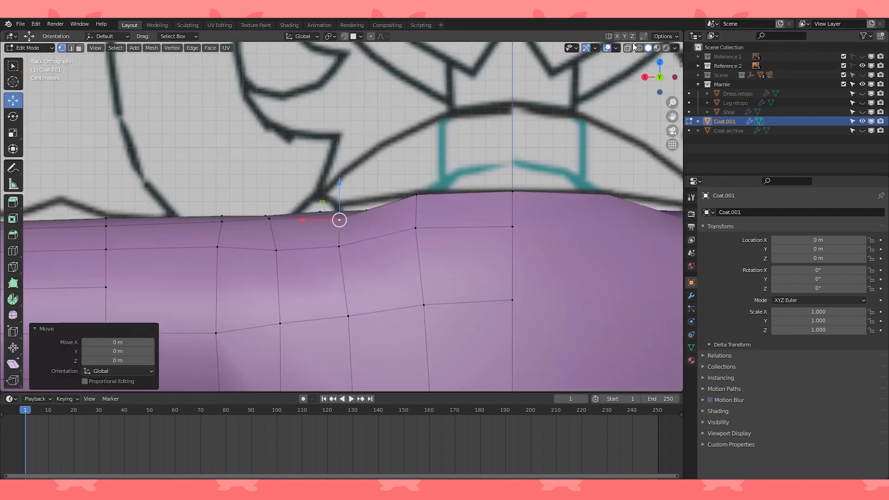
{"action": "key", "text": "alt+z"}
{"action": "key", "text": "KP_3"}
{"action": "scroll", "coordinate": [333, 249], "scroll_direction": "down", "scroll_amount": 1}
{"action": "middle_click_drag", "start_coordinate": [334, 248], "coordinate": [491, 248]}
- Return to the solid front view with Reference 2 hidden and Reference 1 visible
{"action": "key", "text": "KP_1"}
{"action": "scroll", "coordinate": [491, 248], "scroll_direction": "down", "scroll_amount": 2}
{"action": "left_click", "coordinate": [862, 66]}
{"action": "left_click", "coordinate": [861, 57]}
{"action": "scroll", "coordinate": [648, 92], "scroll_direction": "down", "scroll_amount": 3}
{"action": "left_click", "coordinate": [862, 57]}
{"action": "middle_click_drag", "start_coordinate": [643, 69], "coordinate": [606, 92]}
{"action": "key", "text": "shift+z"}
{"action": "key", "text": "KP_1"}
{"action": "left_click", "coordinate": [862, 56]}
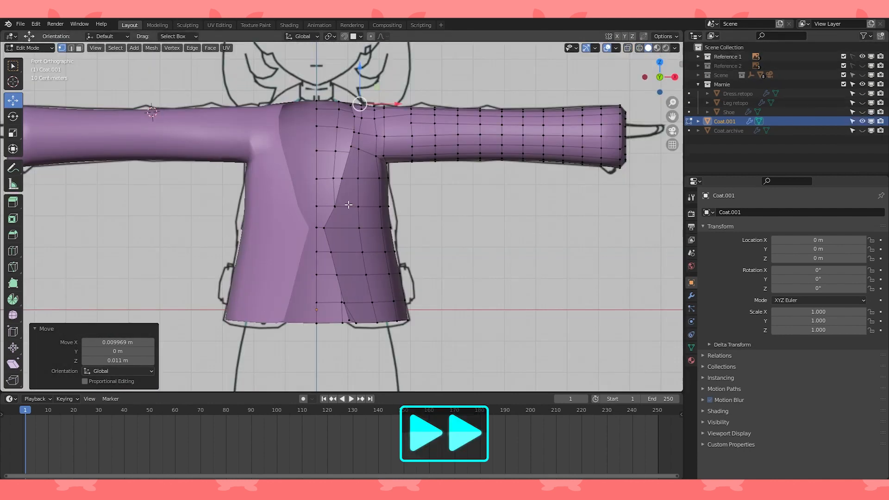
- With proportional editing at size 0.038, move the vertex on top of the shoulder about -0.0101 m in X and 0.0083 m in Z
{"action": "scroll", "coordinate": [379, 167], "scroll_direction": "up", "scroll_amount": 4}
{"action": "middle_click_drag", "start_coordinate": [379, 167], "coordinate": [367, 147]}
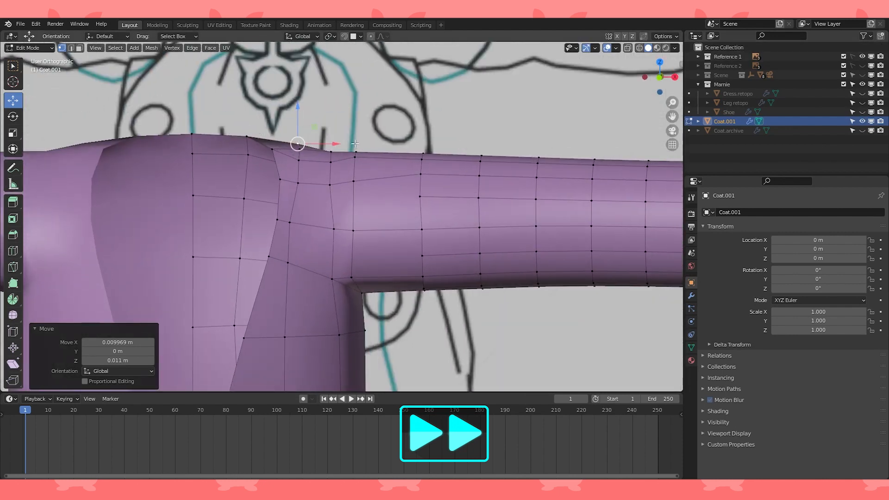
{"action": "left_click", "coordinate": [368, 147]}
{"action": "key", "text": "KP_1"}
{"action": "key", "text": "o"}
{"action": "key", "text": "g"}
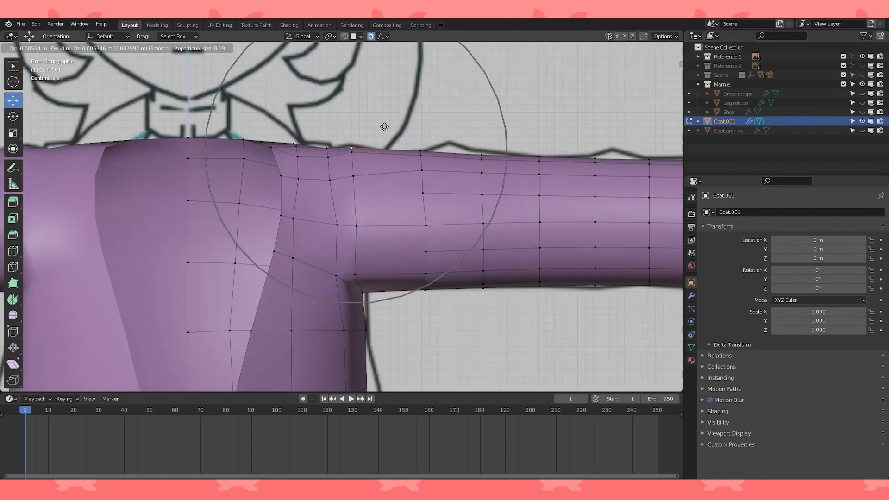
{"action": "left_click", "coordinate": [381, 124]}
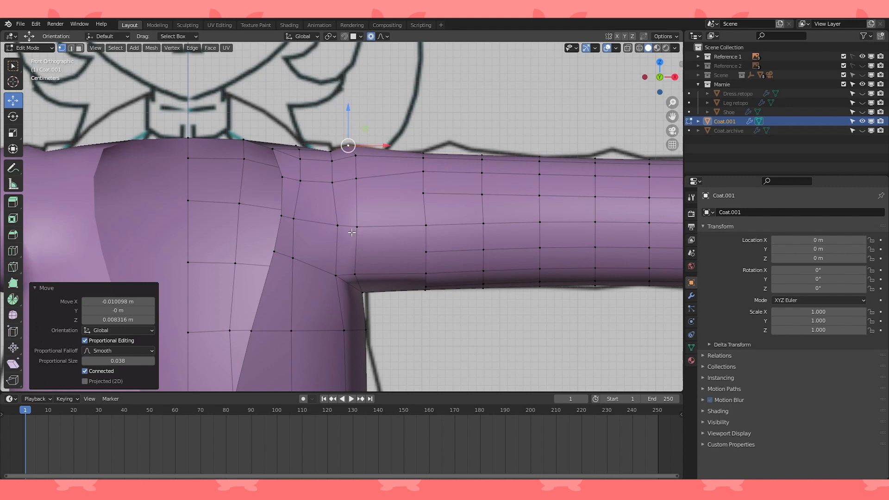
- Align the front underarm vertices with the reference outline in the wireframe top view, and return to solid shading
{"action": "left_click", "coordinate": [355, 266]}
{"action": "key", "text": "KP_7"}
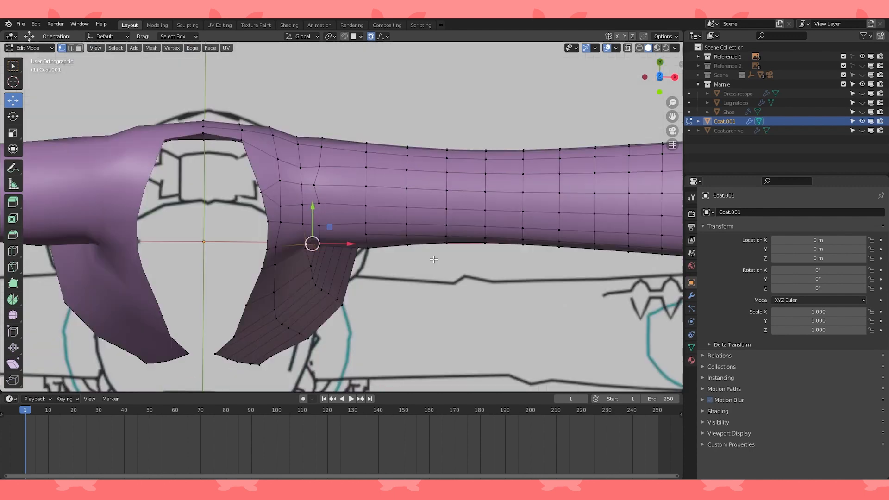
{"action": "left_click", "coordinate": [639, 48]}
{"action": "scroll", "coordinate": [390, 216], "scroll_direction": "up", "scroll_amount": 4}
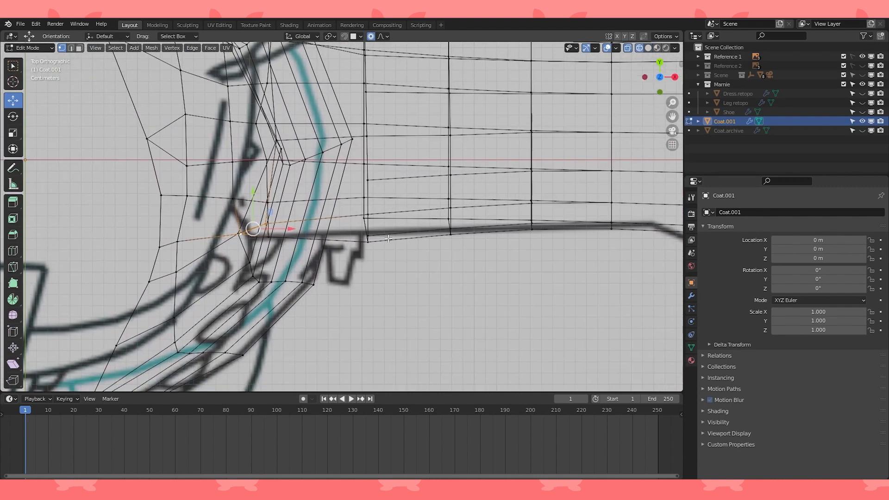
{"action": "left_click", "coordinate": [408, 219]}
{"action": "key", "text": "KP_1"}
{"action": "scroll", "coordinate": [342, 217], "scroll_direction": "down", "scroll_amount": 4}
{"action": "mouse_move", "coordinate": [332, 223]}
{"action": "middle_mouse_down", "text": "shift"}
{"action": "mouse_move", "coordinate": [387, 199]}
{"action": "mouse_move", "coordinate": [363, 217]}
{"action": "middle_mouse_up", "text": "shift"}
{"action": "scroll", "coordinate": [388, 199], "scroll_direction": "up", "scroll_amount": 1}
{"action": "key", "text": "shift+z"}
- Vertex-slide four vertices of the front shoulder loop outward along the sleeve
{"action": "scroll", "coordinate": [387, 199], "scroll_direction": "up", "scroll_amount": 2}
{"action": "left_click", "coordinate": [375, 191]}
{"action": "left_click", "coordinate": [426, 195]}
{"action": "left_click", "coordinate": [363, 159]}
{"action": "key", "text": "g"}
{"action": "key", "text": "g"}
{"action": "left_click", "coordinate": [388, 155]}
{"action": "left_click", "coordinate": [363, 132]}
{"action": "key", "text": "g"}
{"action": "key", "text": "g"}
{"action": "left_click", "coordinate": [386, 131]}
{"action": "left_click", "coordinate": [354, 121]}
{"action": "left_click", "coordinate": [381, 121]}
- Vertex-slide two vertices of the back shoulder loop along the sleeve edges, the second by a factor of about 0.084
{"action": "middle_click_drag", "start_coordinate": [384, 123], "coordinate": [253, 154]}
{"action": "left_click", "coordinate": [415, 137]}
{"action": "middle_click_drag", "start_coordinate": [415, 137], "coordinate": [387, 120]}
{"action": "key", "text": "g"}
{"action": "key", "text": "g"}
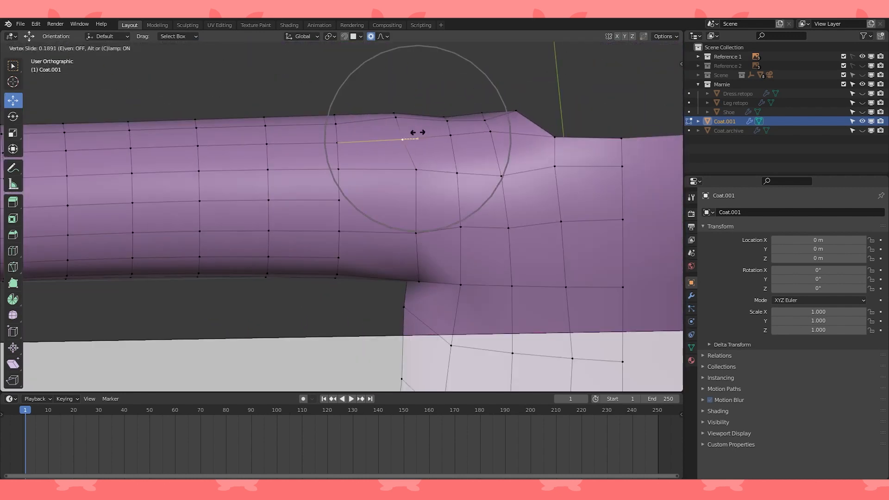
{"action": "left_click", "coordinate": [430, 165]}
{"action": "left_click", "coordinate": [420, 229]}
{"action": "middle_click_drag", "start_coordinate": [421, 229], "coordinate": [440, 237]}
{"action": "key", "text": "g"}
{"action": "key", "text": "g"}
{"action": "left_click", "coordinate": [431, 206]}
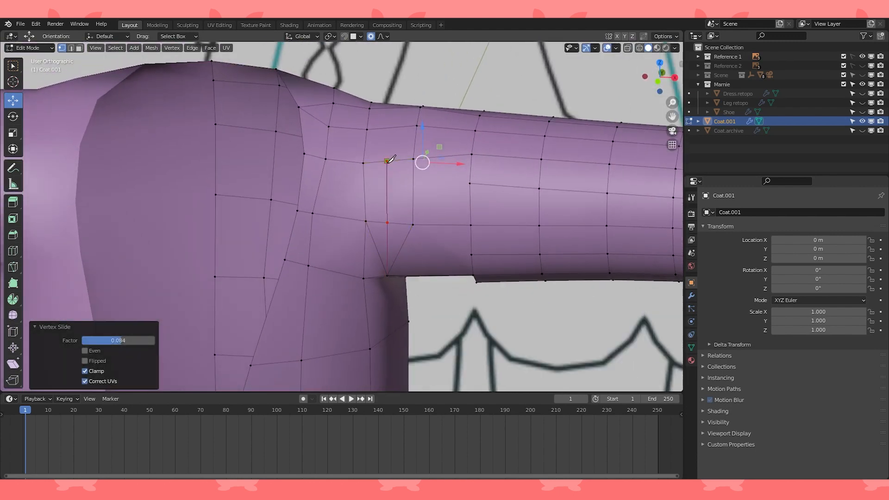
- Knife-cut a new edge line around the shoulder from front to back underarm and move its top vertex about -0.003 m in X, 0.0065 m in Z
{"action": "mouse_move", "coordinate": [396, 123]}
{"action": "middle_mouse_down"}
{"action": "mouse_move", "coordinate": [365, 133]}
{"action": "mouse_move", "coordinate": [442, 83]}
{"action": "middle_mouse_up"}
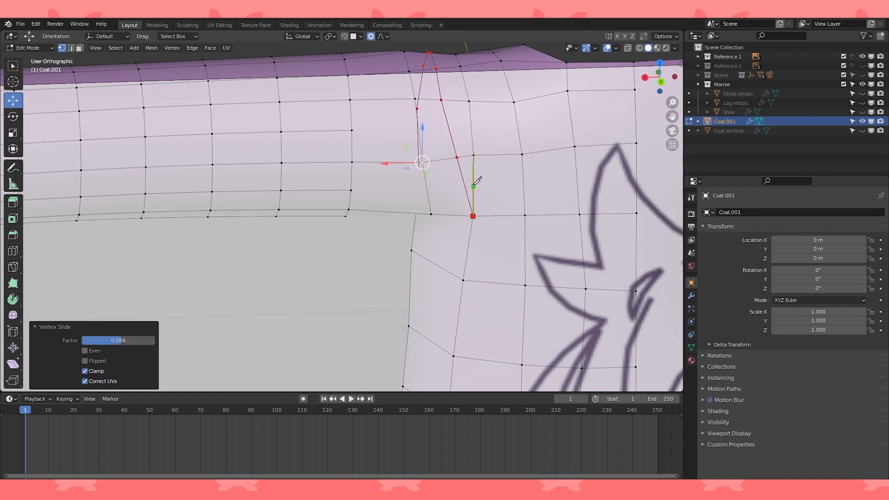
{"action": "middle_click_drag", "start_coordinate": [474, 200], "coordinate": [522, 207]}
{"action": "middle_click_drag", "start_coordinate": [454, 132], "coordinate": [411, 176], "text": "shift"}
{"action": "scroll", "coordinate": [411, 176], "scroll_direction": "up", "scroll_amount": 2}
{"action": "key", "text": "g"}
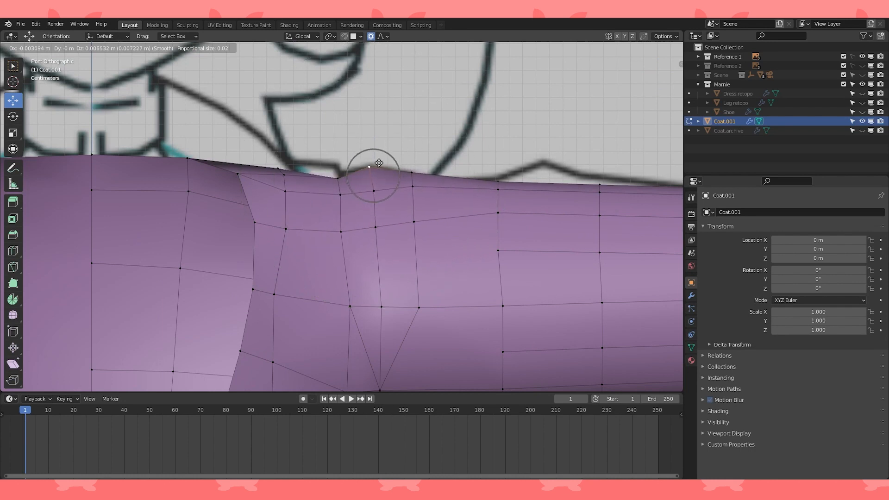
{"action": "left_click", "coordinate": [379, 163]}
- In top view without proportional editing, scale the mid-sleeve loop along Y by about 1.03 and shift it slightly along Y to the reference
{"action": "scroll", "coordinate": [379, 163], "scroll_direction": "down", "scroll_amount": 7}
{"action": "middle_click_drag", "start_coordinate": [378, 163], "coordinate": [224, 214]}
{"action": "key", "text": "KP_1"}
{"action": "scroll", "coordinate": [524, 188], "scroll_direction": "up", "scroll_amount": 1}
{"action": "key", "text": "KP_7"}
{"action": "middle_click_drag", "start_coordinate": [524, 189], "coordinate": [321, 204], "text": "shift"}
{"action": "scroll", "coordinate": [321, 204], "scroll_direction": "up", "scroll_amount": 3}
{"action": "left_click", "coordinate": [360, 152]}
{"action": "left_click", "coordinate": [307, 153]}
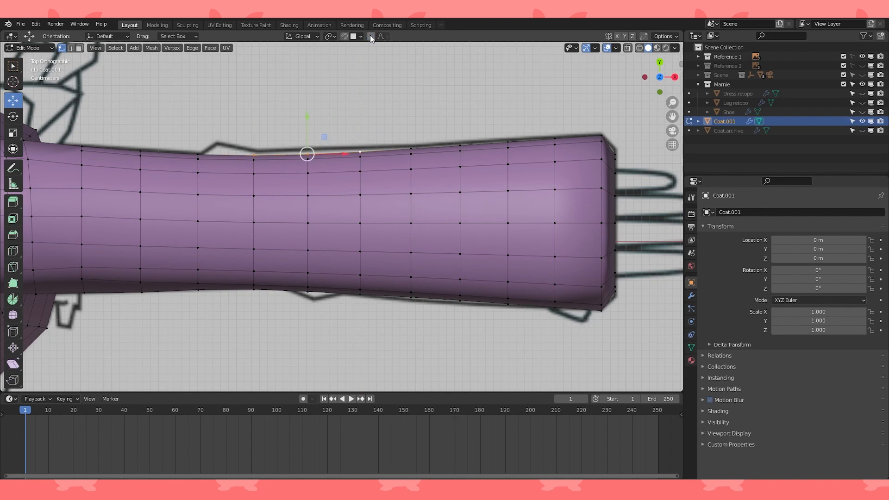
{"action": "key", "text": "s"}
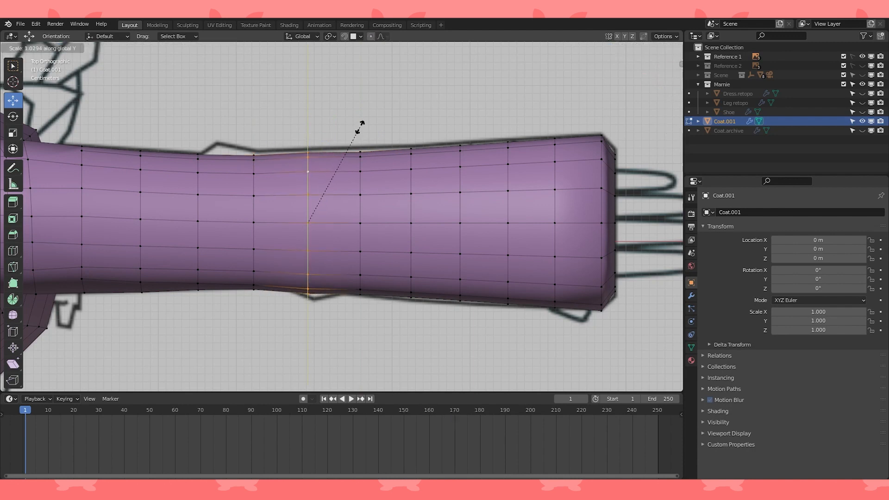
{"action": "left_click", "coordinate": [360, 126]}
{"action": "left_click_drag", "start_coordinate": [308, 186], "coordinate": [307, 184]}
- Scale the next sleeve loop toward the cuff along Y and shift it about 0.0018 m along Y
{"action": "left_click", "coordinate": [360, 161], "text": "alt"}
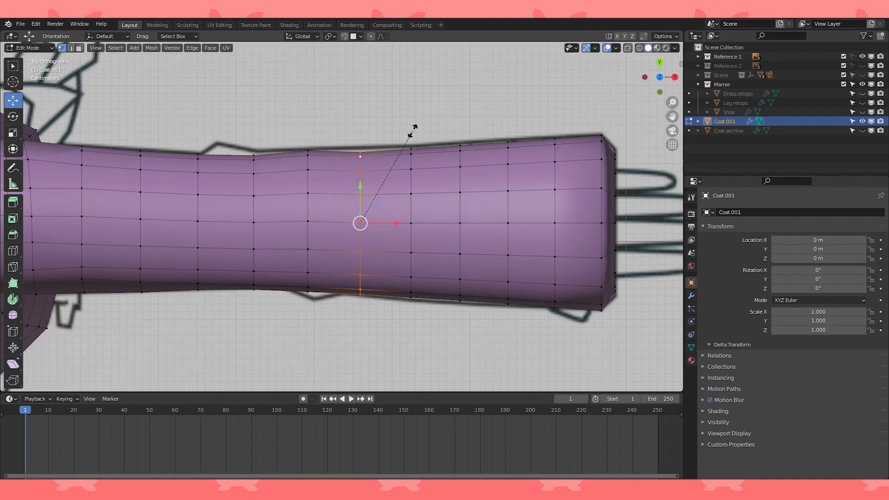
{"action": "left_click", "coordinate": [417, 126]}
{"action": "left_click_drag", "start_coordinate": [360, 185], "coordinate": [360, 185]}
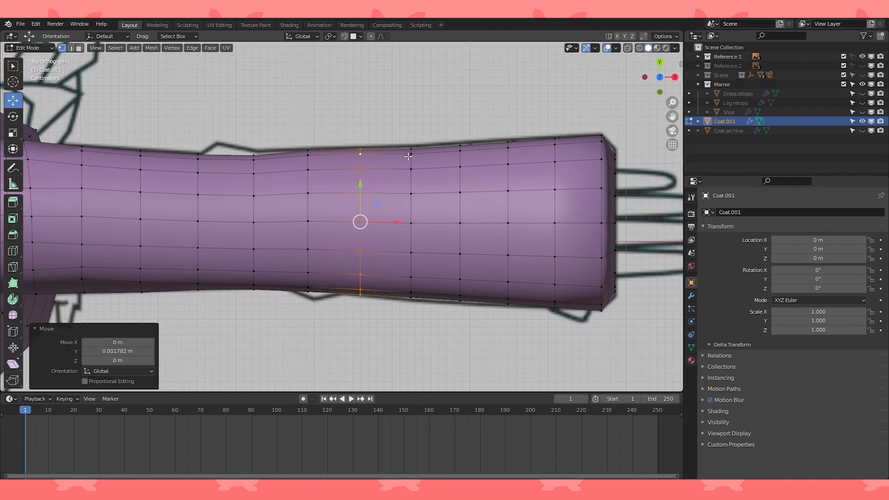
- Scale the following three sleeve loops toward the cuff along Y to the reference outline, the last one by 1.011
{"action": "left_click", "coordinate": [410, 157], "text": "alt"}
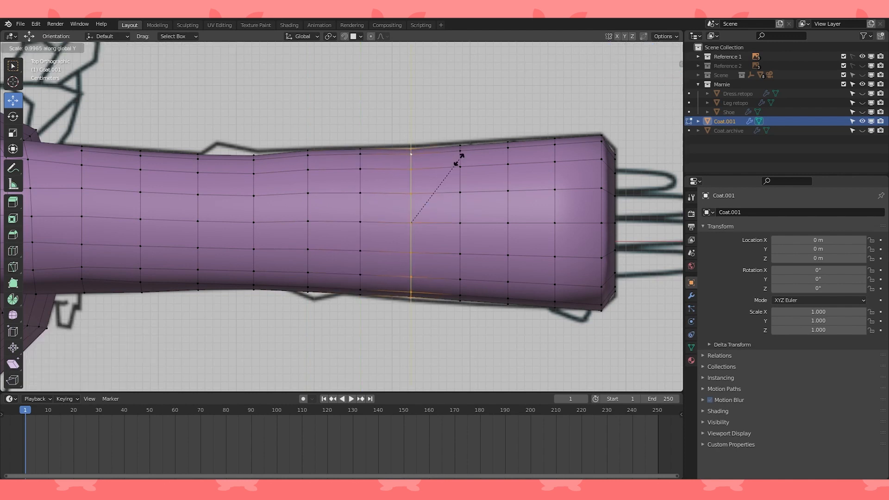
{"action": "left_click", "coordinate": [463, 157]}
{"action": "left_click", "coordinate": [460, 157], "text": "alt"}
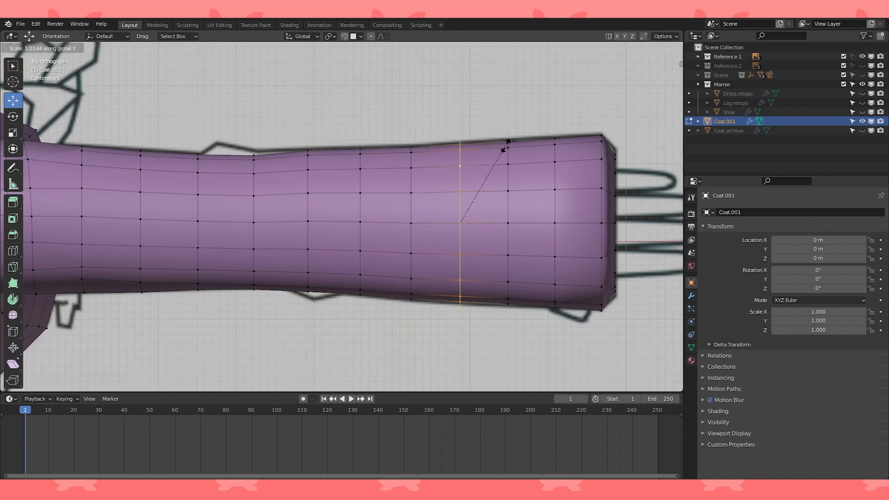
{"action": "left_click", "coordinate": [505, 146]}
{"action": "left_click", "coordinate": [508, 157], "text": "alt"}
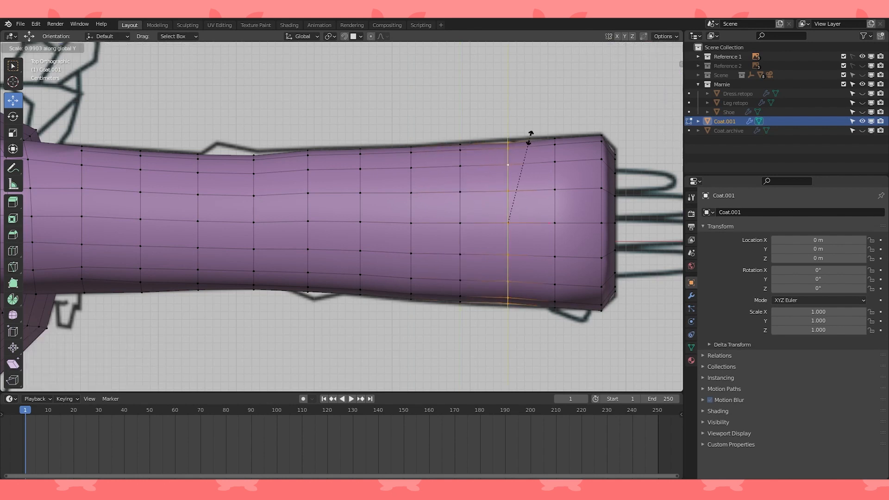
{"action": "left_click", "coordinate": [534, 138]}
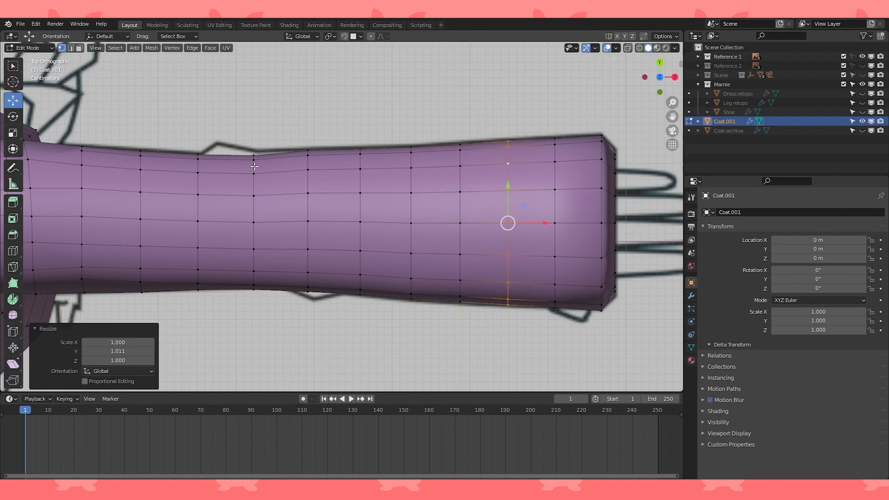
- In front view, scale the fourth sleeve loop back from the cuff along Z by about 1.01 to meet the reference outline
{"action": "key", "text": "KP_1"}
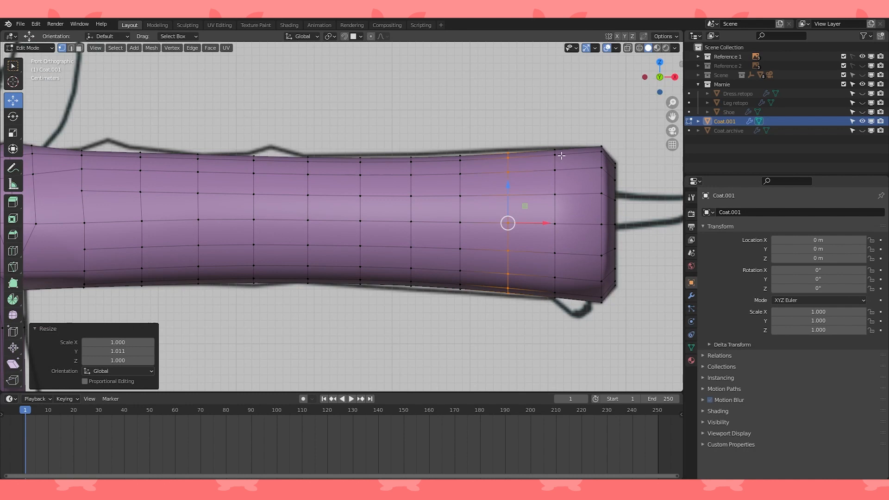
{"action": "left_click", "coordinate": [560, 153]}
{"action": "left_click", "coordinate": [460, 220], "text": "alt"}
{"action": "key", "text": "s"}
{"action": "key", "text": "z"}
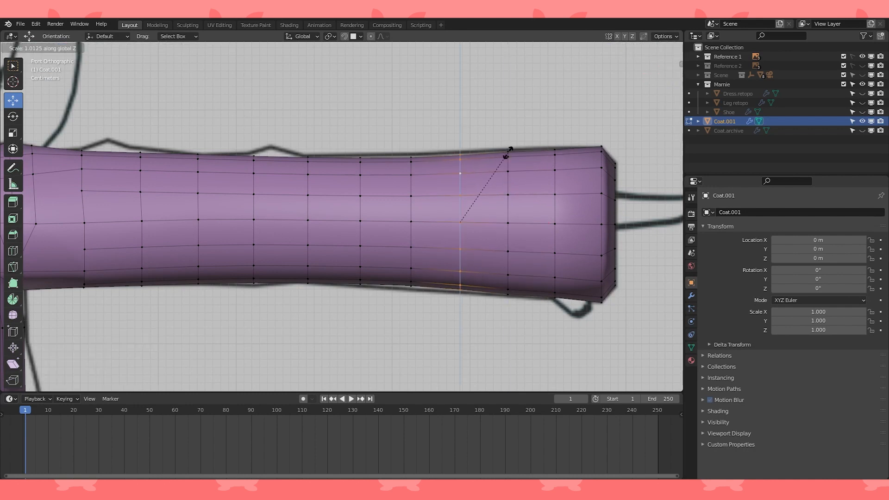
{"action": "left_click", "coordinate": [510, 152]}
- Scale the next two sleeve loops toward the shoulder along Z by about 1.009 and 1.022 to the reference outline
{"action": "left_click", "coordinate": [411, 169], "text": "alt"}
{"action": "key", "text": "s"}
{"action": "key", "text": "z"}
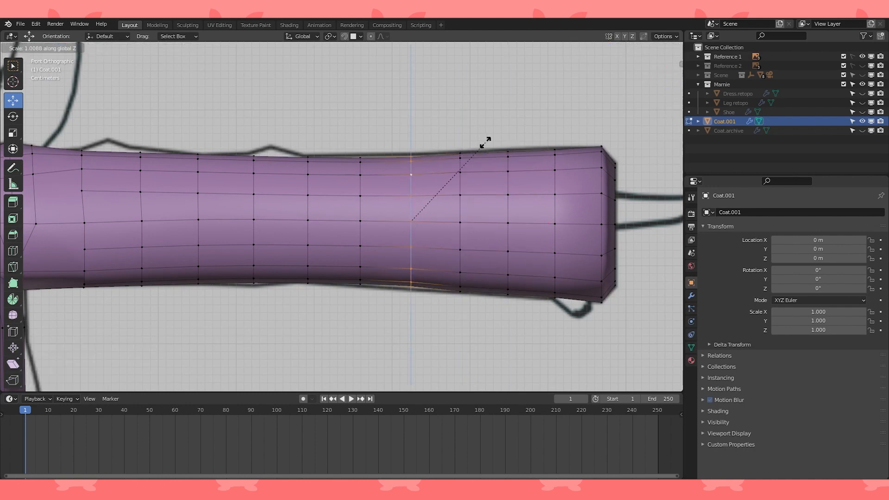
{"action": "left_click", "coordinate": [487, 143]}
{"action": "left_click", "coordinate": [361, 202], "text": "alt"}
{"action": "key", "text": "s"}
{"action": "key", "text": "z"}
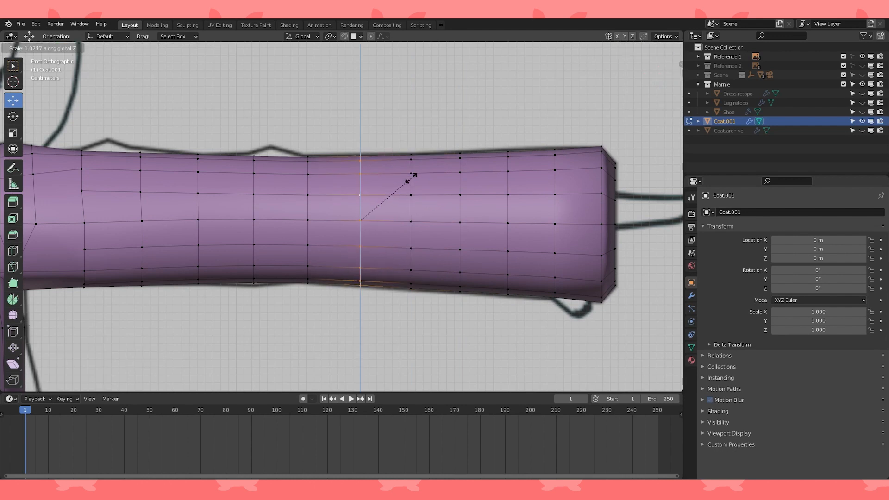
{"action": "left_click", "coordinate": [412, 178]}
- Slide the fourth sleeve loop back from the cuff toward the cuff with an edge slide factor of about 0.329
{"action": "scroll", "coordinate": [417, 178], "scroll_direction": "down", "scroll_amount": 2}
{"action": "middle_click_drag", "start_coordinate": [419, 176], "coordinate": [462, 178], "text": "shift"}
{"action": "left_click", "coordinate": [484, 150]}
{"action": "left_click", "coordinate": [467, 213], "text": "alt"}
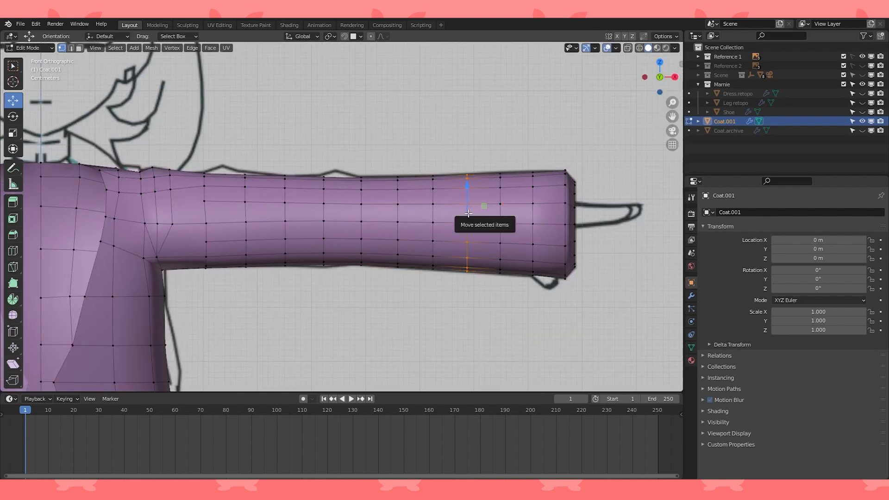
{"action": "key", "text": "g"}
{"action": "key", "text": "g"}
{"action": "left_click", "coordinate": [492, 218]}
- Select two lengthwise edge rows on the front of the sleeve from upper arm to forearm and remove them
{"action": "scroll", "coordinate": [491, 218], "scroll_direction": "down", "scroll_amount": 2}
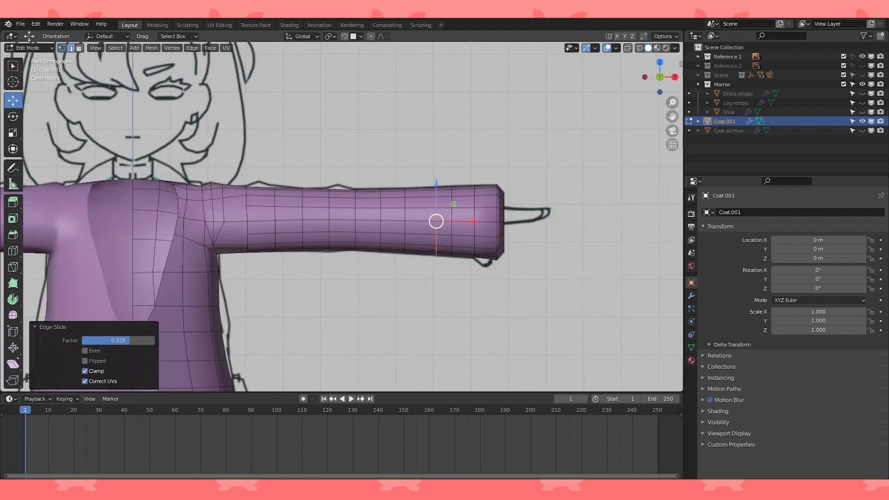
{"action": "left_click", "coordinate": [427, 217], "text": "alt"}
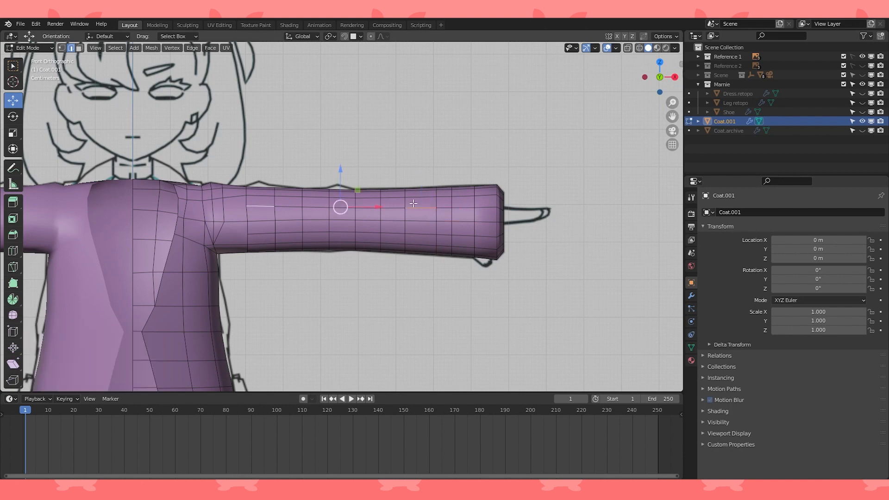
{"action": "left_click", "coordinate": [263, 206], "text": "ctrl"}
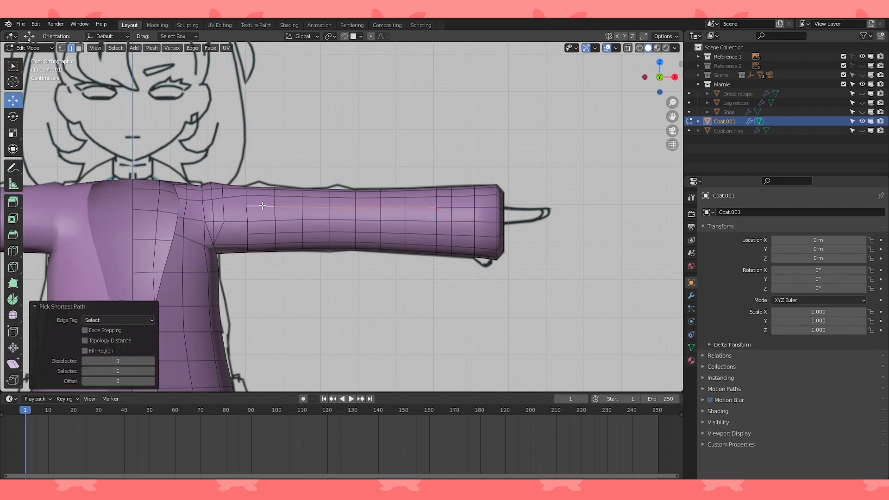
{"action": "left_click", "coordinate": [415, 232], "text": "shift"}
{"action": "left_click", "coordinate": [252, 232], "text": "ctrl"}
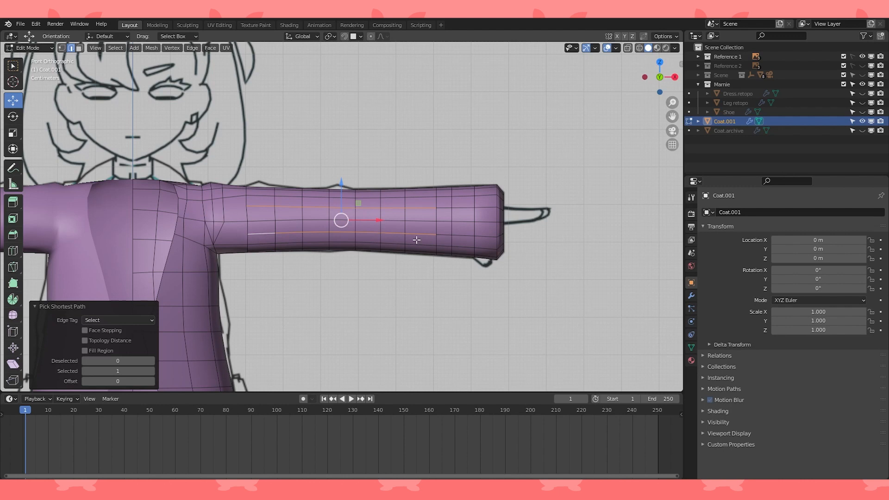
{"action": "key", "text": "x"}
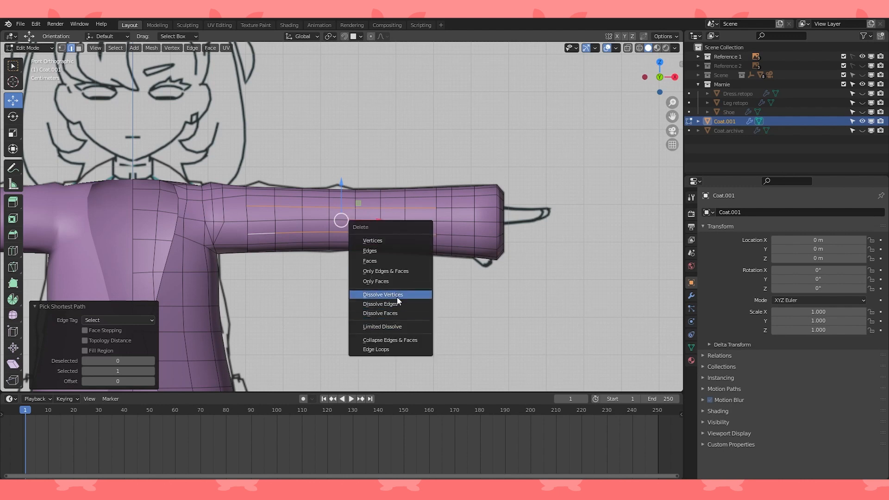
{"action": "left_click", "coordinate": [390, 349]}
- Using X-ray, select the matching lengthwise edge rows on the back of the sleeve and remove them
{"action": "key", "text": "alt+z"}
{"action": "middle_click_drag", "start_coordinate": [389, 349], "coordinate": [283, 209]}
{"action": "left_click", "coordinate": [437, 208]}
{"action": "middle_click_drag", "start_coordinate": [437, 208], "coordinate": [435, 255]}
{"action": "left_click", "coordinate": [279, 213], "text": "ctrl"}
{"action": "middle_click_drag", "start_coordinate": [279, 213], "coordinate": [337, 156]}
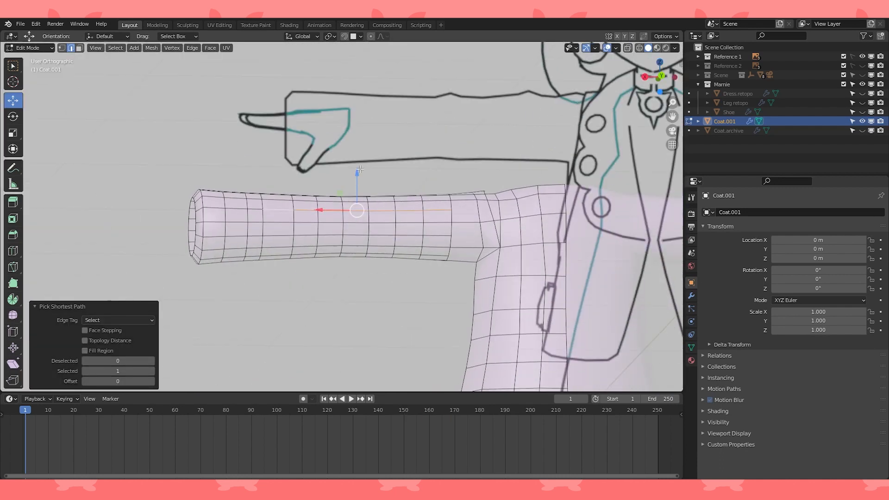
{"action": "left_click", "coordinate": [303, 232], "text": "ctrl+shift"}
{"action": "key", "text": "x"}
{"action": "left_click", "coordinate": [303, 231]}
{"action": "key", "text": "alt+z"}
{"action": "middle_click_drag", "start_coordinate": [303, 232], "coordinate": [415, 289]}
{"action": "key", "text": "alt+z"}
{"action": "key", "text": "alt+z"}
- In top view, select one crosswise loop on the upper arm and one on the forearm and dissolve their edges
{"action": "key", "text": "KP_7"}
{"action": "key", "text": "1"}
{"action": "scroll", "coordinate": [416, 288], "scroll_direction": "up", "scroll_amount": 2}
{"action": "left_click", "coordinate": [335, 234]}
{"action": "scroll", "coordinate": [335, 232], "scroll_direction": "down", "scroll_amount": 2}
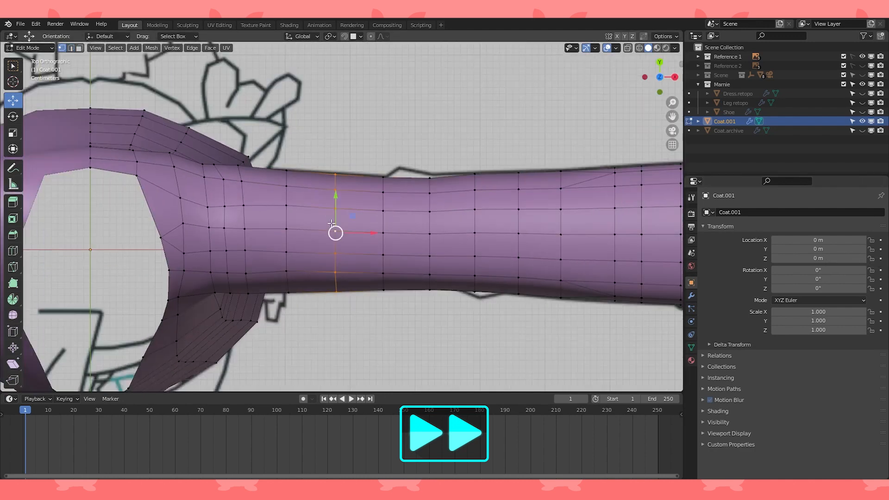
{"action": "left_click", "coordinate": [489, 224]}
{"action": "left_click", "coordinate": [336, 230], "text": "ctrl"}
{"action": "key", "text": "2"}
{"action": "key", "text": "x"}
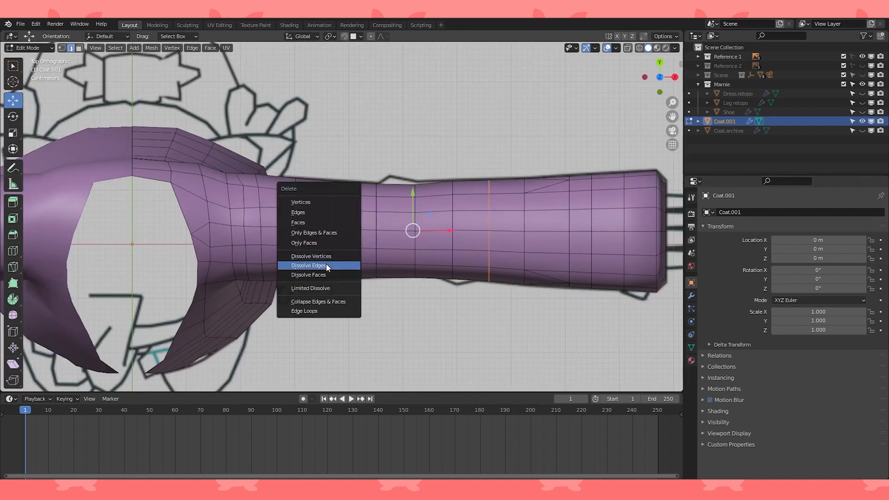
{"action": "left_click", "coordinate": [327, 260]}
- Slide the crosswise loop at the shoulder side of the elbow slightly toward the cuff, factor about 0.077, to the reference fold
{"action": "scroll", "coordinate": [343, 264], "scroll_direction": "down", "scroll_amount": 1}
{"action": "scroll", "coordinate": [342, 263], "scroll_direction": "down", "scroll_amount": 1}
{"action": "scroll", "coordinate": [424, 239], "scroll_direction": "up", "scroll_amount": 2}
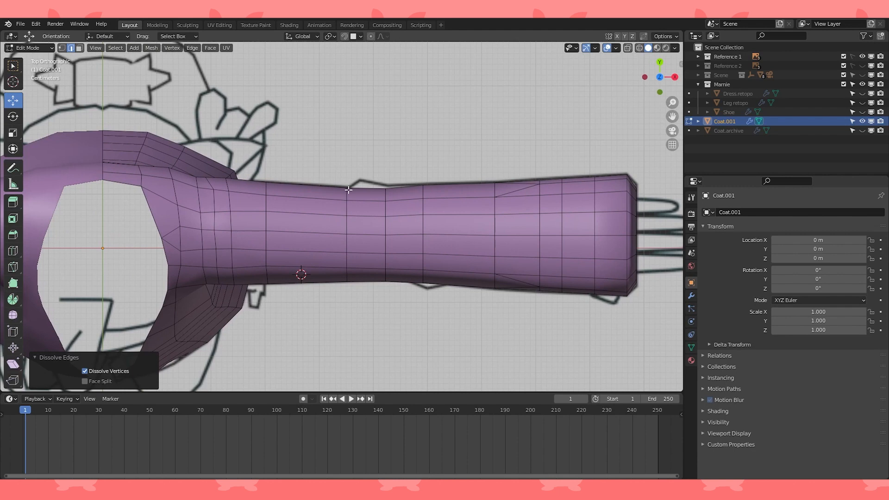
{"action": "key", "text": "ctrl+r"}
{"action": "left_click", "coordinate": [370, 187]}
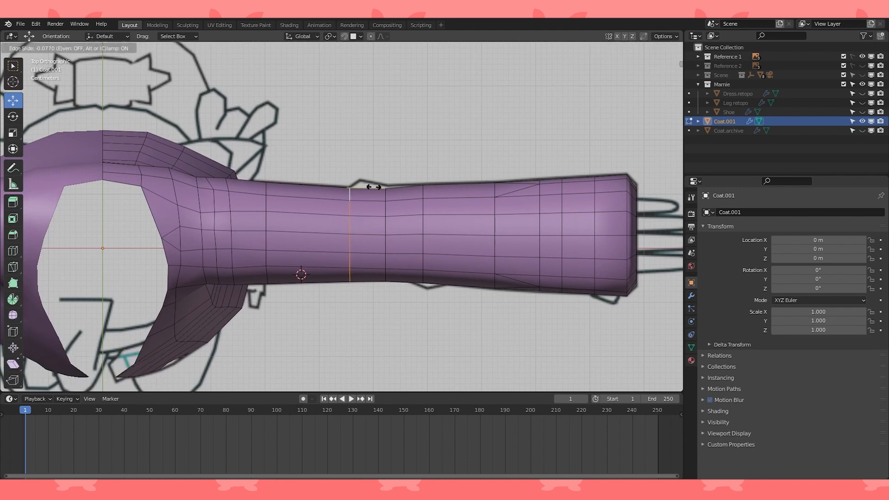
{"action": "left_click", "coordinate": [374, 187]}
- Switch to wireframe shading and, in top view, slide the forearm loop beyond the elbow toward the cuff by a factor of about 0.323
{"action": "key", "text": "KP_1"}
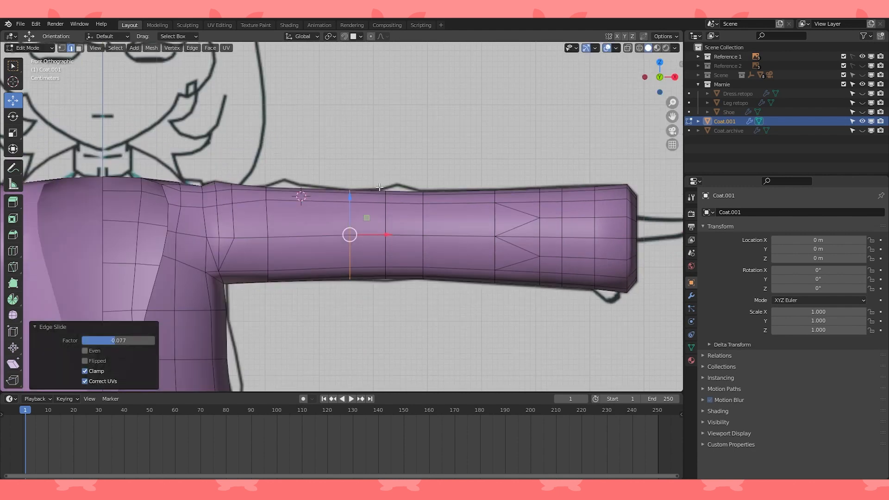
{"action": "left_click", "coordinate": [638, 48]}
{"action": "key", "text": "KP_7"}
{"action": "key", "text": "ctrl+r"}
{"action": "left_click", "coordinate": [445, 213]}
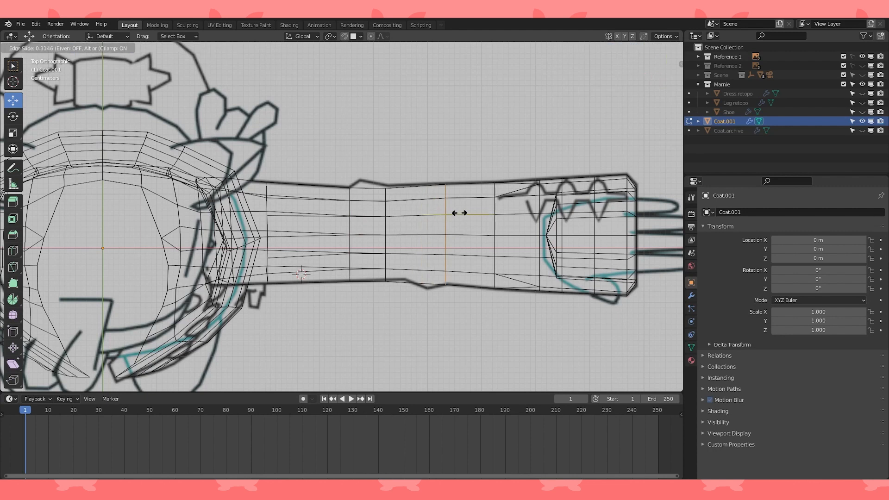
{"action": "left_click", "coordinate": [460, 212]}
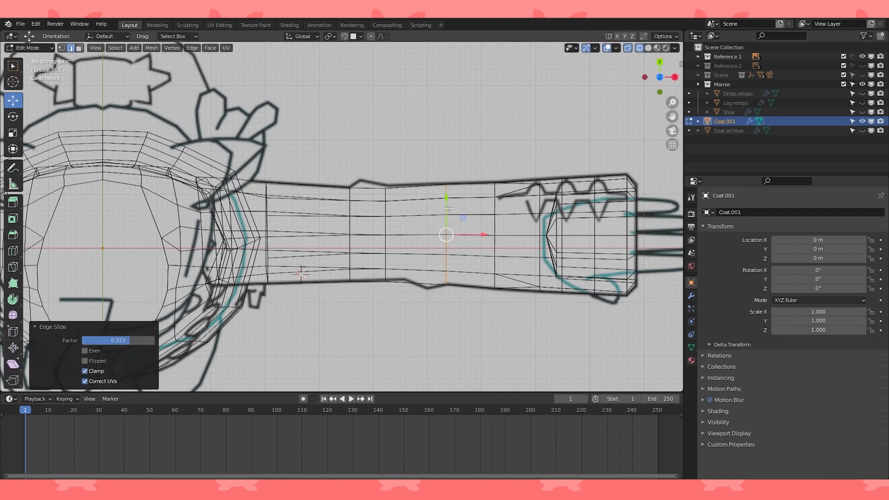
- Slide the middle elbow loop toward the cuff by a factor of about 0.319 to the start of the lower reference fold
{"action": "left_click", "coordinate": [388, 200], "text": "alt"}
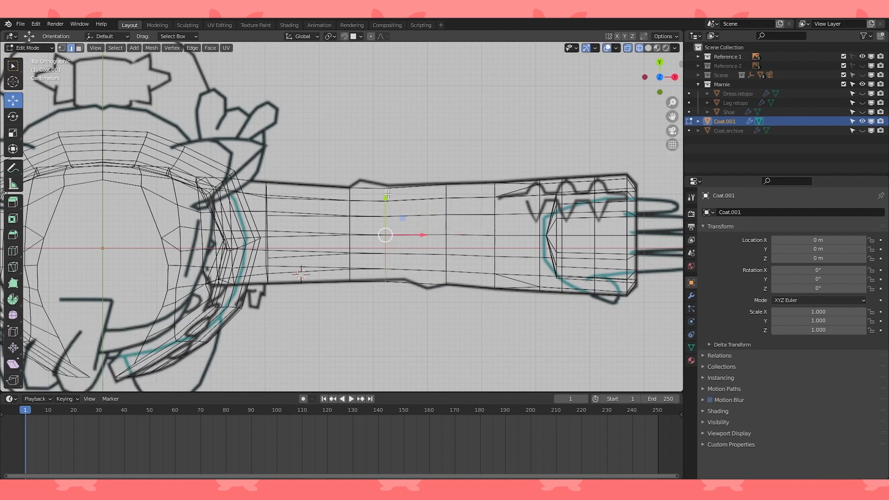
{"action": "key", "text": "g"}
{"action": "key", "text": "g"}
{"action": "left_click", "coordinate": [417, 231]}
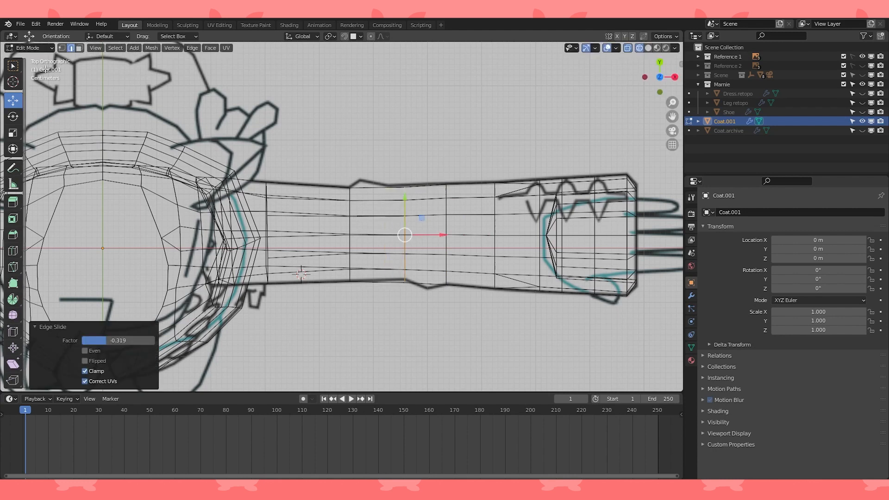
- With proportional editing on, move the elbow loop's front-edge vertex about 0.005 m in Y onto the reference outline
{"action": "scroll", "coordinate": [417, 287], "scroll_direction": "up", "scroll_amount": 1}
{"action": "left_click", "coordinate": [416, 296]}
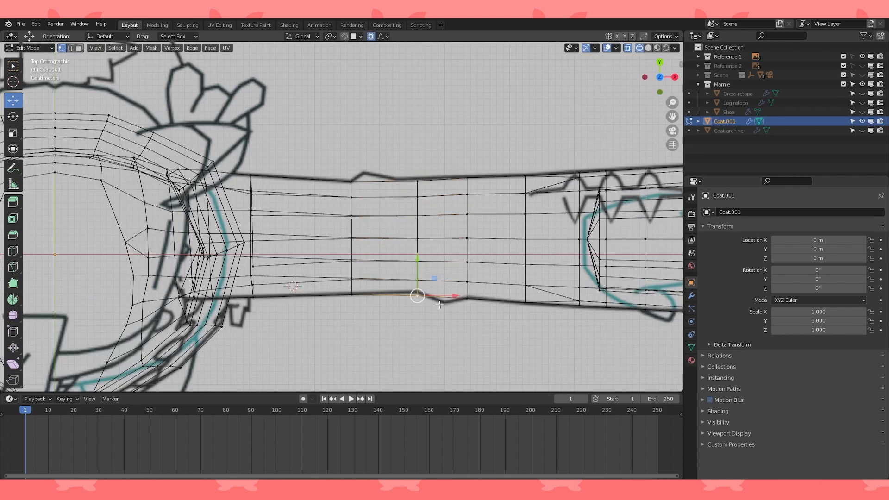
{"action": "key", "text": "g"}
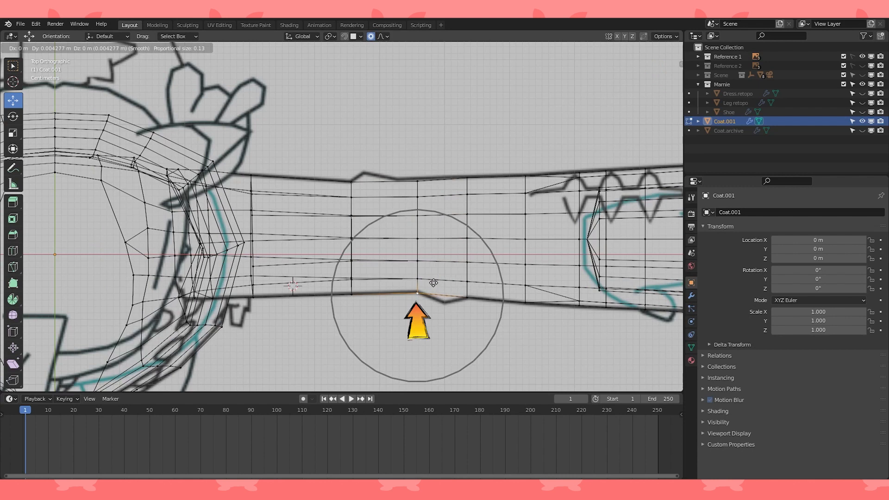
{"action": "left_click", "coordinate": [433, 282]}
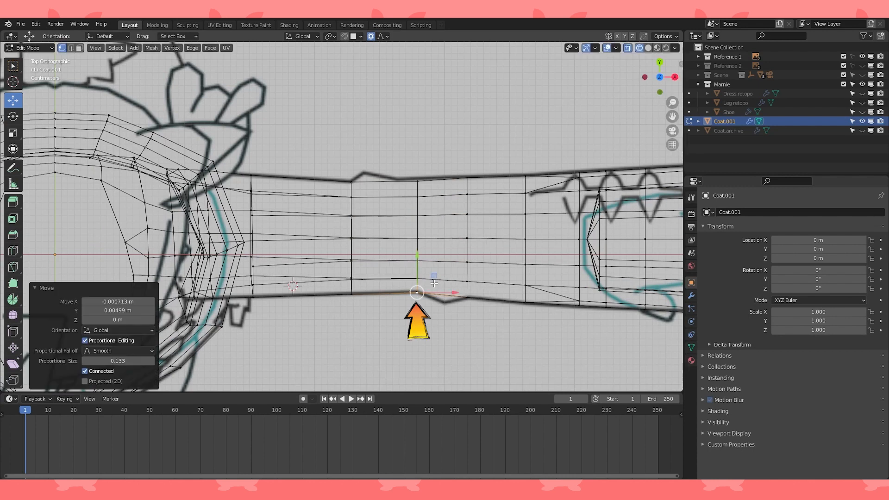
- Hide the sleeve loops on both sides of the elbow loop so that it stands isolated
{"action": "left_click", "coordinate": [417, 181]}
{"action": "left_click", "coordinate": [354, 197], "text": "alt"}
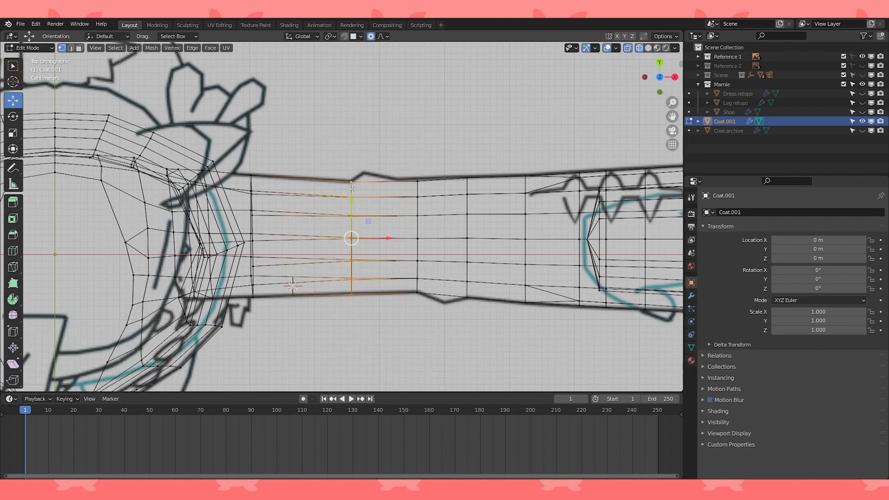
{"action": "key", "text": "h"}
{"action": "key", "text": "alt+h"}
{"action": "left_click", "coordinate": [466, 191], "text": "alt"}
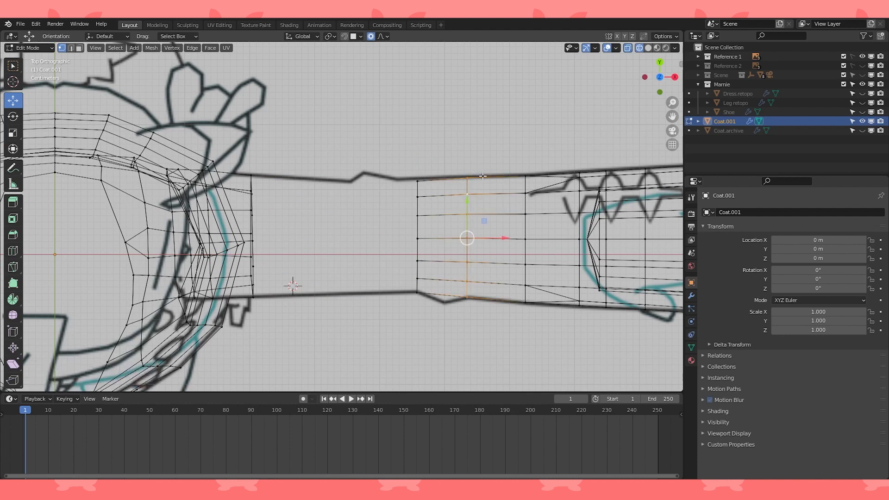
{"action": "key", "text": "h"}
- Slant the elbow loop by moving its back-edge vertex to the reference fold's peak with connected proportional editing, size about 0.284
{"action": "left_click", "coordinate": [417, 181]}
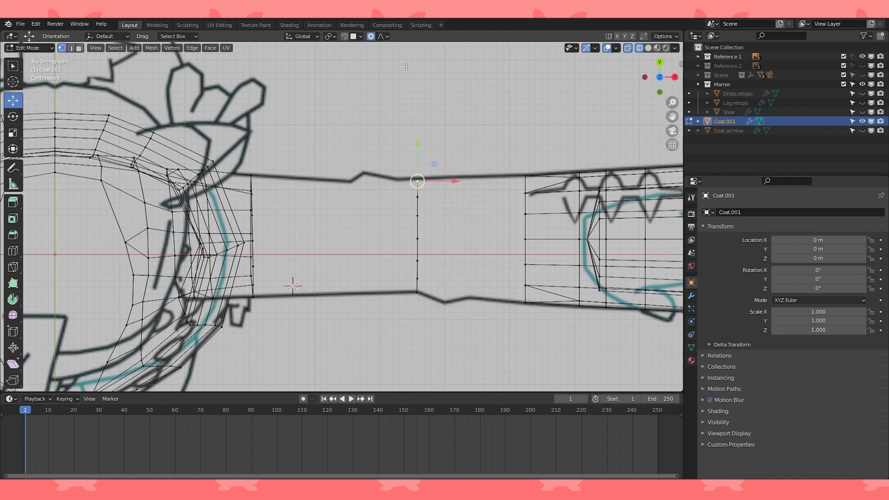
{"action": "left_click", "coordinate": [382, 36]}
{"action": "left_click", "coordinate": [363, 81]}
{"action": "key", "text": "g"}
{"action": "scroll", "coordinate": [405, 173], "scroll_direction": "down", "scroll_amount": 2}
{"action": "left_click", "coordinate": [458, 189]}
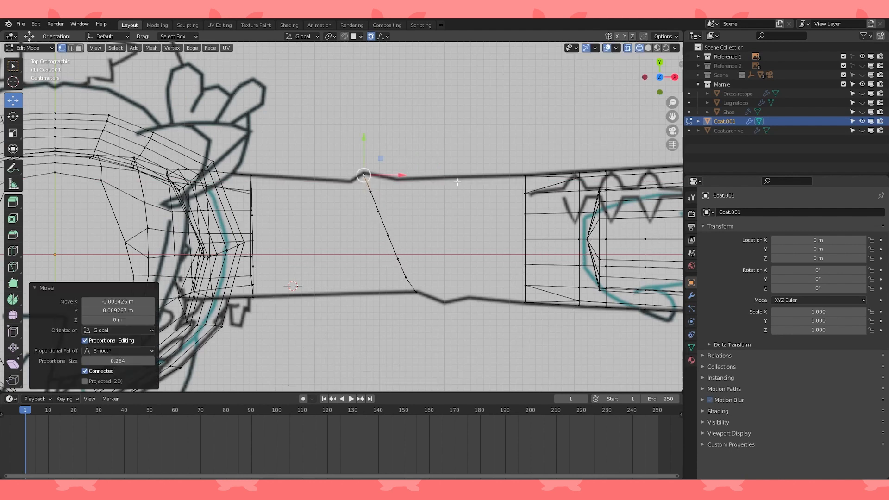
- Reveal the hidden sleeve loops and knife-cut a second slanted edge line across the elbow, parallel to the first
{"action": "key", "text": "alt+h"}
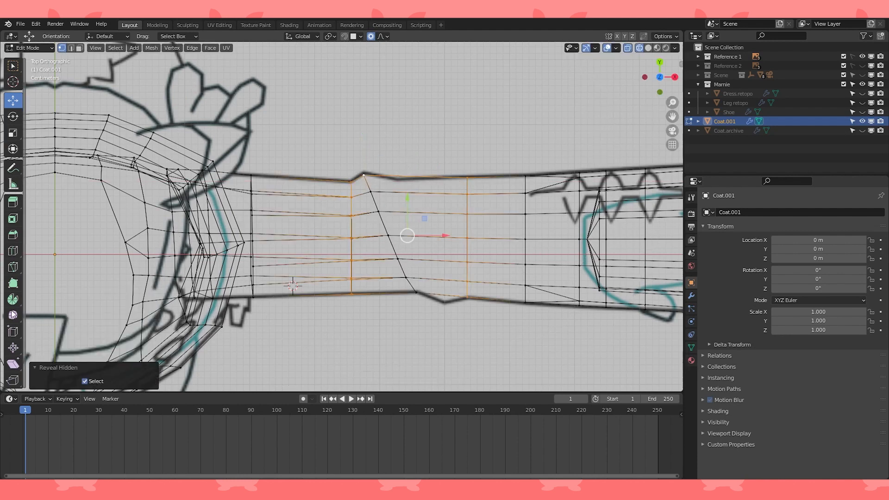
{"action": "left_click", "coordinate": [15, 267]}
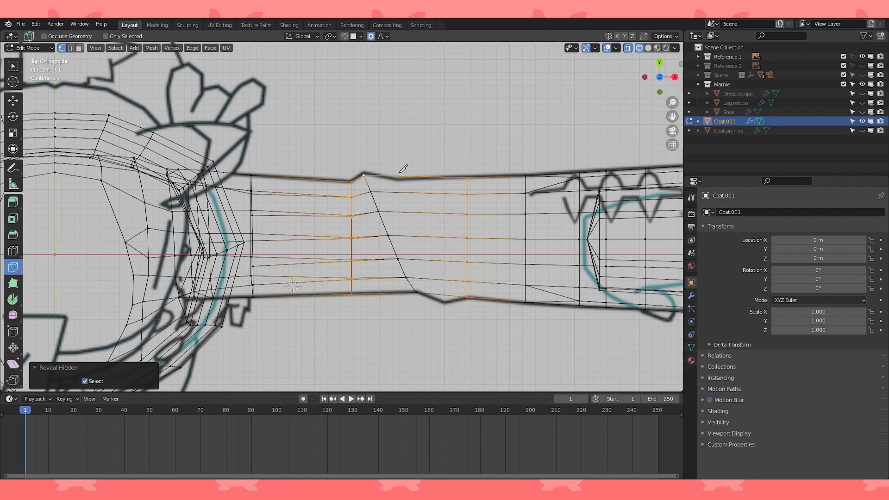
{"action": "left_click", "coordinate": [439, 294]}
{"action": "key", "text": "Return"}
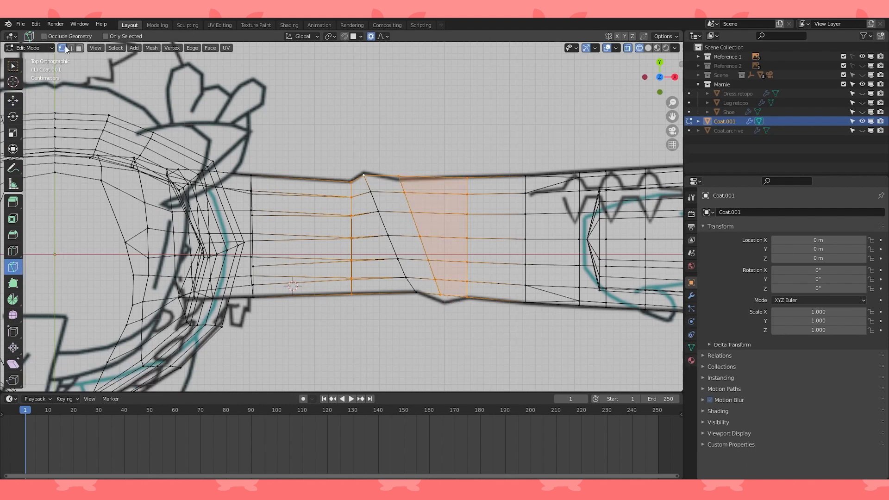
- Turn off proportional editing and move the new slanted line's back-edge vertex onto the reference outline beside the fold
{"action": "left_click", "coordinate": [15, 105]}
{"action": "left_click", "coordinate": [399, 177]}
{"action": "key", "text": "g"}
{"action": "right_click", "coordinate": [407, 147]}
{"action": "key", "text": "o"}
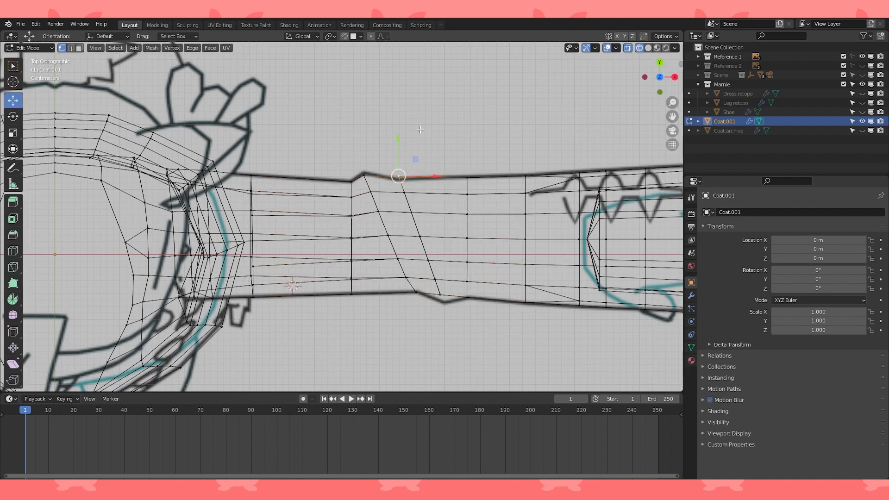
{"action": "key", "text": "g"}
{"action": "left_click", "coordinate": [421, 139]}
{"action": "key", "text": "g"}
{"action": "left_click", "coordinate": [418, 138]}
- Move the new slanted line's front-edge vertex about 0.006 m in X and -0.011 m in Y to the tip of the reference fold
{"action": "left_click", "coordinate": [446, 295]}
{"action": "key", "text": "g"}
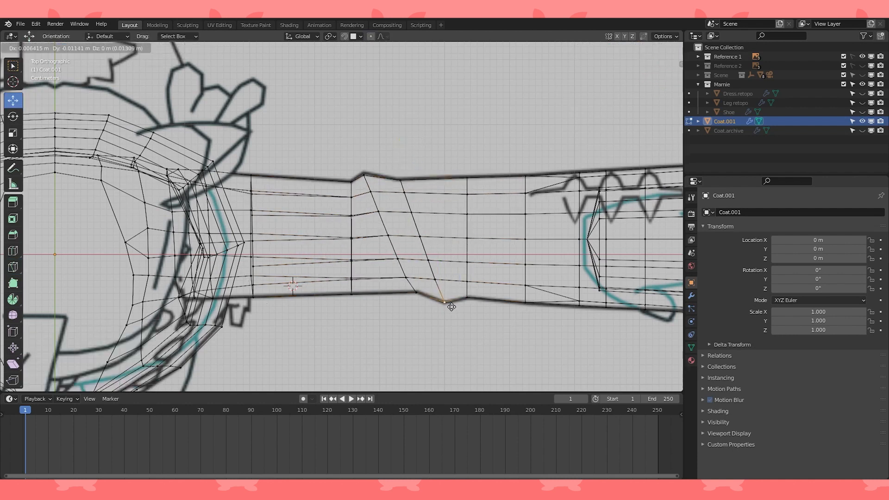
{"action": "left_click", "coordinate": [450, 306]}
- Slide the first vertex in from the front edge of the neighbouring forearm loop toward the elbow by about 0.26
{"action": "left_click", "coordinate": [466, 177]}
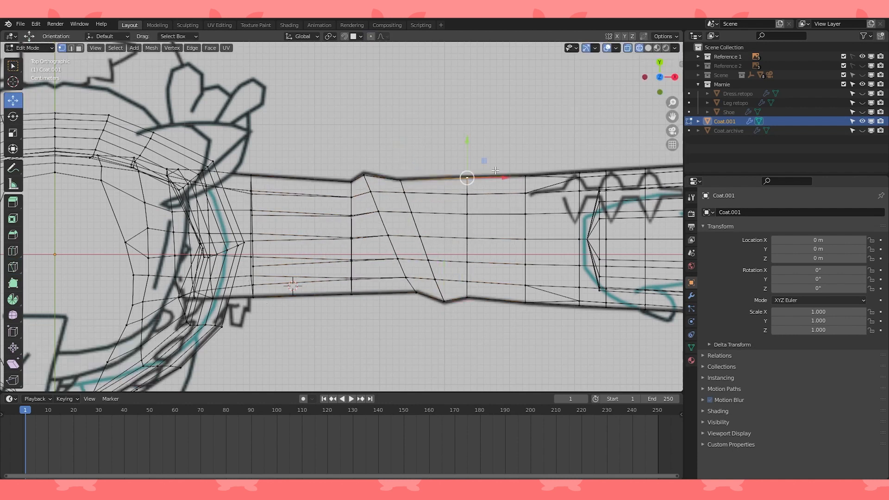
{"action": "left_click", "coordinate": [467, 281]}
{"action": "middle_click_drag", "start_coordinate": [466, 281], "coordinate": [438, 269], "text": "shift"}
{"action": "key", "text": "g"}
{"action": "key", "text": "g"}
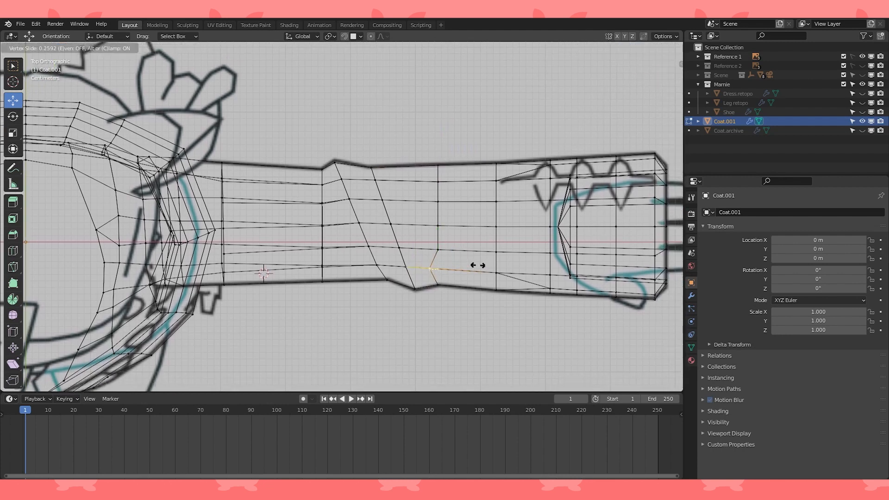
{"action": "left_click", "coordinate": [478, 264]}
- Slide the next two vertices of that forearm loop toward the elbow to follow the slanted fold line
{"action": "left_click", "coordinate": [438, 250]}
{"action": "key", "text": "g"}
{"action": "left_click", "coordinate": [423, 248]}
{"action": "left_click", "coordinate": [438, 225]}
{"action": "key", "text": "g"}
{"action": "key", "text": "g"}
{"action": "left_click", "coordinate": [467, 219]}
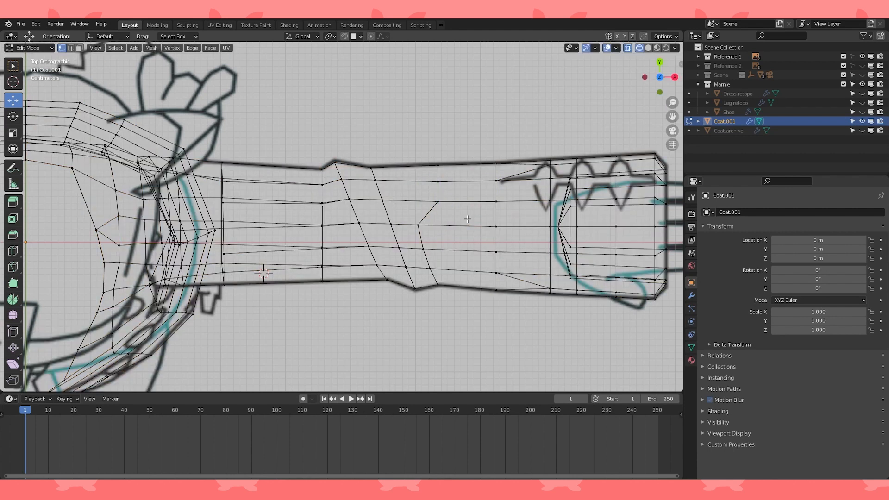
- Slide the remaining vertices of the forearm loop toward the elbow so they follow the slanted fold line in top view
{"action": "key", "text": "g"}
{"action": "key", "text": "g"}
{"action": "left_click", "coordinate": [460, 198]}
{"action": "left_click_drag", "start_coordinate": [426, 190], "coordinate": [455, 160]}
{"action": "key", "text": "g"}
{"action": "key", "text": "g"}
{"action": "left_click", "coordinate": [445, 166]}
- In front view, move the top vertex of the elbow fold about -0.020 m in X and 0.011 m in Z onto the reference peak
{"action": "middle_click_drag", "start_coordinate": [440, 175], "coordinate": [408, 186]}
{"action": "key", "text": "shift+z"}
{"action": "key", "text": "Tab"}
{"action": "key", "text": "Tab"}
{"action": "key", "text": "a"}
{"action": "key", "text": "KP_1"}
{"action": "scroll", "coordinate": [407, 165], "scroll_direction": "up", "scroll_amount": 2}
{"action": "left_click", "coordinate": [407, 185]}
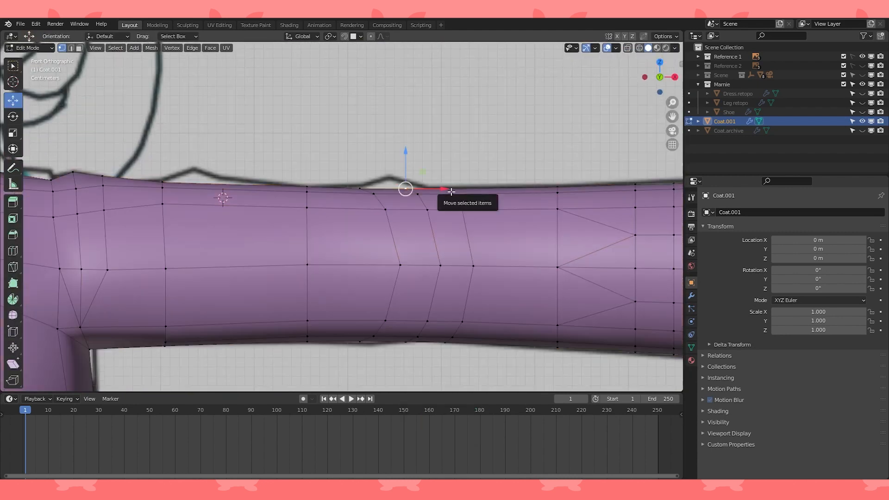
{"action": "key", "text": "g"}
{"action": "left_click", "coordinate": [430, 165]}
- Fit the vertices beside the elbow peak and the one on the sleeve's underside to the front reference outline in wireframe
{"action": "left_click", "coordinate": [639, 48]}
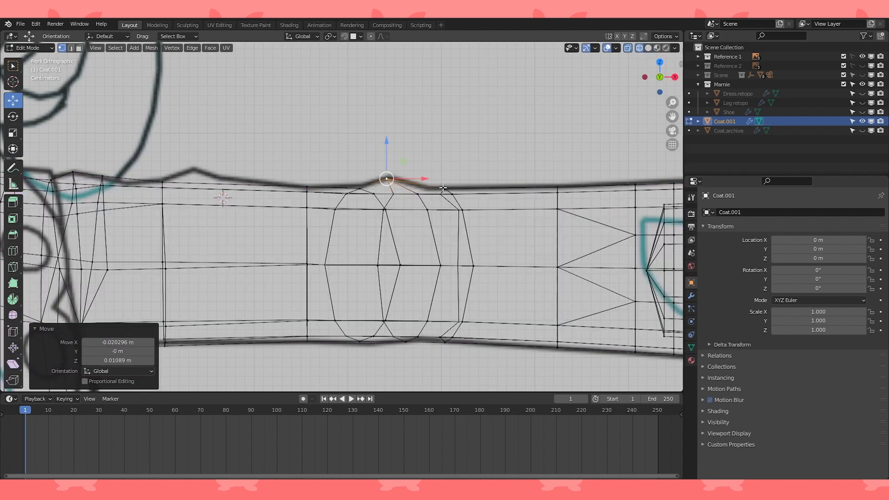
{"action": "key", "text": "g"}
{"action": "key", "text": "g"}
{"action": "left_click", "coordinate": [459, 183]}
{"action": "left_click_drag", "start_coordinate": [355, 187], "coordinate": [354, 186]}
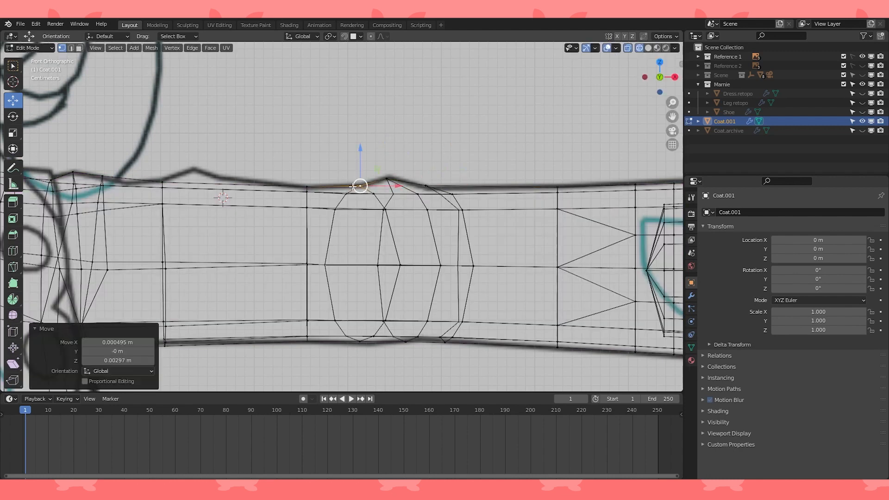
{"action": "left_click", "coordinate": [359, 341]}
{"action": "key", "text": "g"}
{"action": "left_click", "coordinate": [359, 343]}
- Return to solid shading, deactivate see-through display, and hide the Reference 1 collection to inspect the sleeve
{"action": "middle_click_drag", "start_coordinate": [361, 343], "coordinate": [532, 373]}
{"action": "scroll", "coordinate": [481, 230], "scroll_direction": "down", "scroll_amount": 3}
{"action": "left_click", "coordinate": [648, 49]}
{"action": "left_click", "coordinate": [862, 56]}
{"action": "middle_click_drag", "start_coordinate": [546, 213], "coordinate": [424, 194]}
{"action": "scroll", "coordinate": [330, 268], "scroll_direction": "up", "scroll_amount": 3}
{"action": "scroll", "coordinate": [444, 199], "scroll_direction": "down", "scroll_amount": 2}
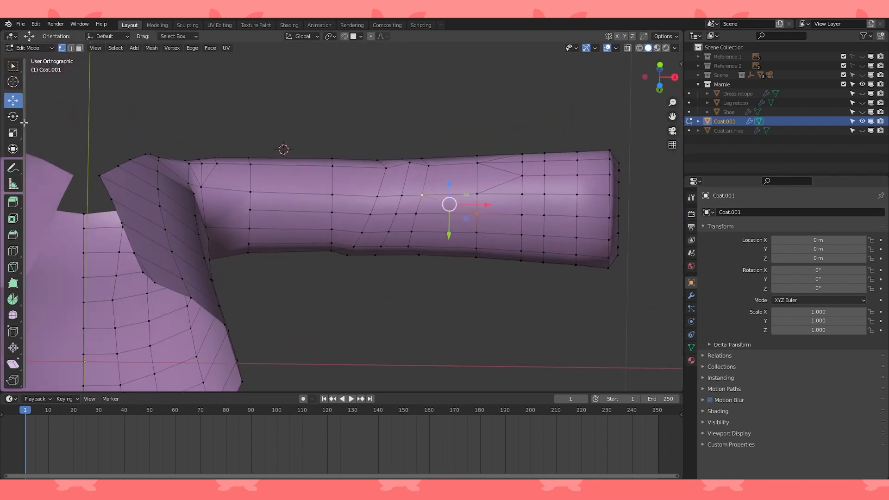
- Dissolve the extra lengthwise run of edges on the underside of the sleeve around the elbow
{"action": "left_click", "coordinate": [71, 48]}
{"action": "left_click", "coordinate": [305, 210]}
{"action": "left_click", "coordinate": [445, 213], "text": "ctrl"}
{"action": "middle_click_drag", "start_coordinate": [403, 231], "coordinate": [385, 216]}
{"action": "left_click", "coordinate": [344, 250], "text": "ctrl"}
{"action": "key", "text": "x"}
{"action": "left_click", "coordinate": [307, 251]}
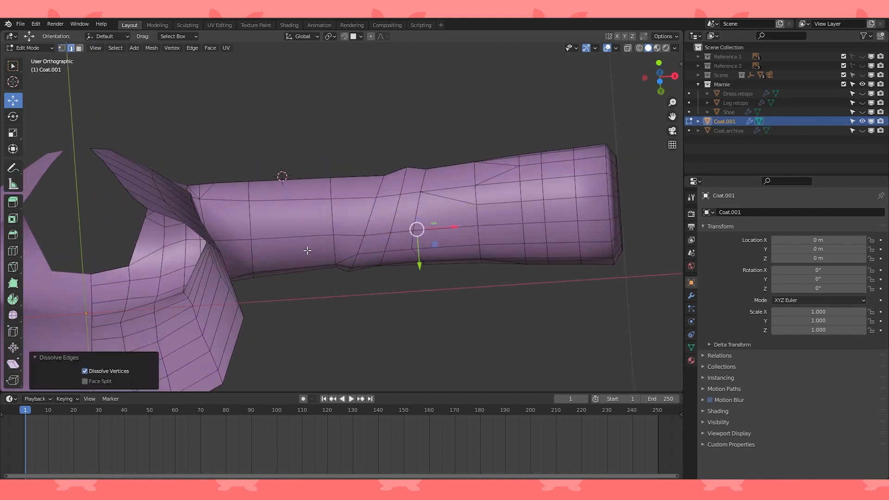
- Select all faces with more than 3 vertices to check the sleeve for triangles, and clear the selection
{"action": "middle_click_drag", "start_coordinate": [307, 250], "coordinate": [457, 275]}
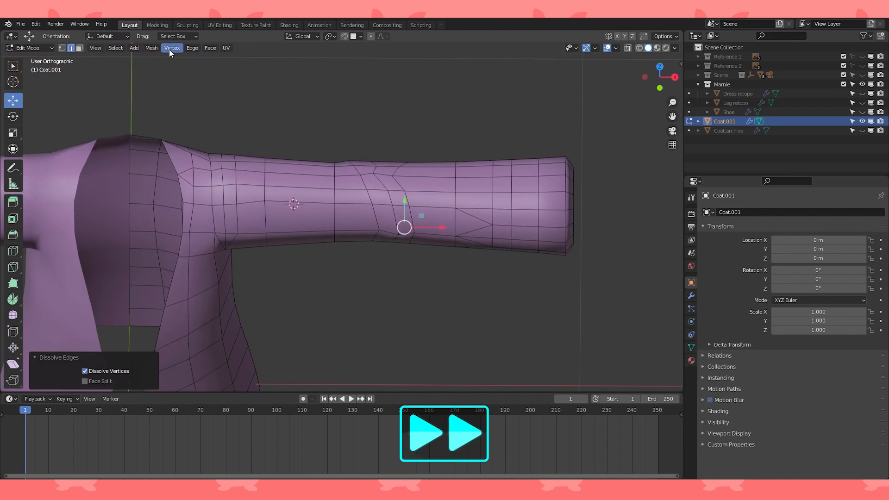
{"action": "left_click", "coordinate": [117, 48]}
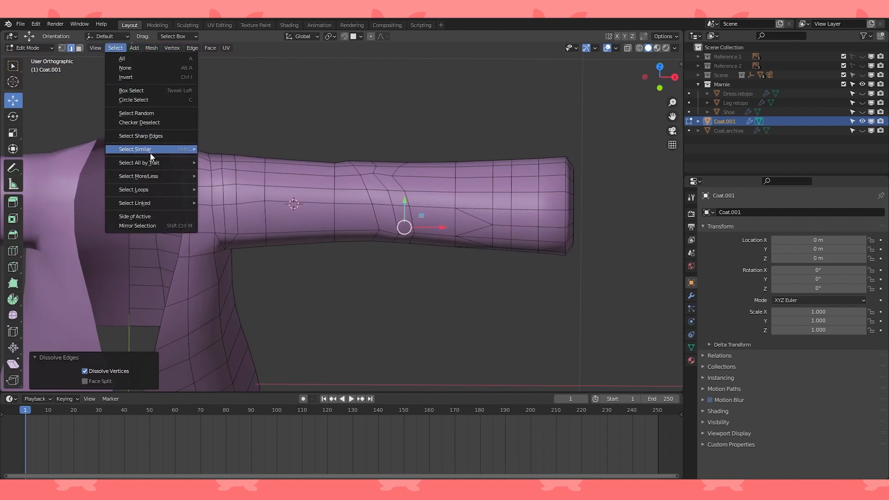
{"action": "mouse_move", "coordinate": [148, 163]}
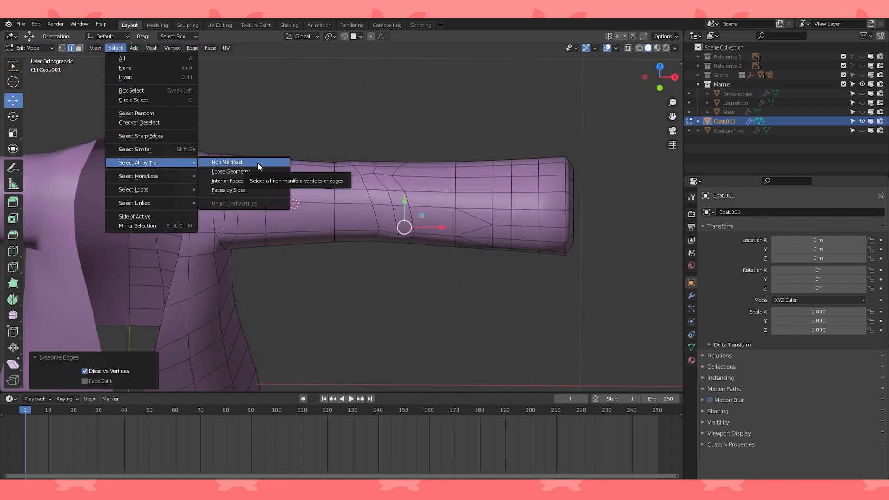
{"action": "left_click", "coordinate": [251, 188]}
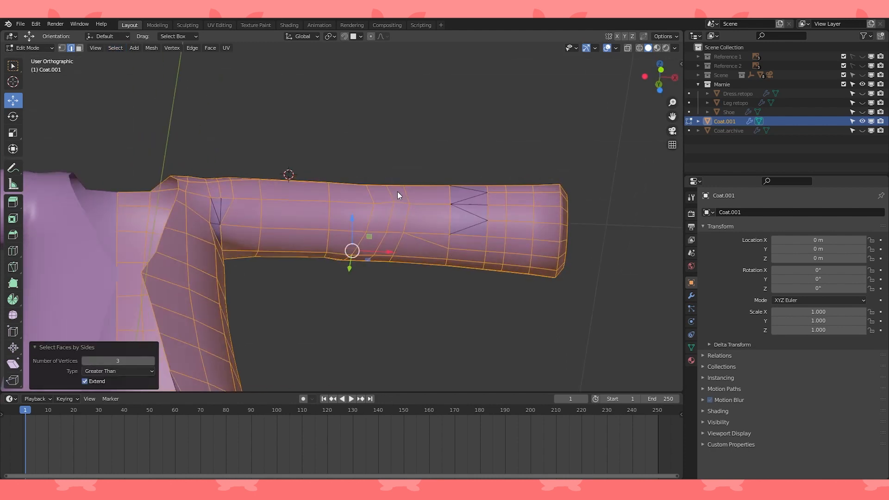
{"action": "middle_click_drag", "start_coordinate": [397, 191], "coordinate": [369, 256]}
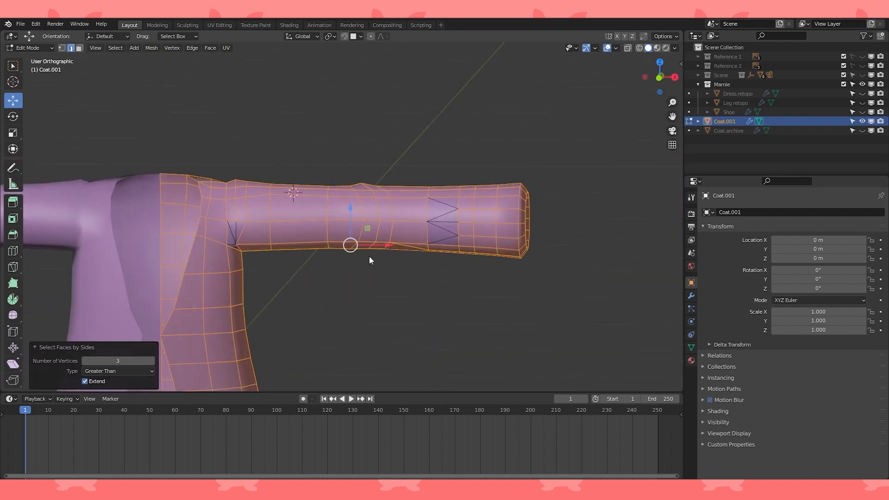
{"action": "key", "text": "alt+a"}
{"action": "middle_click_drag", "start_coordinate": [349, 204], "coordinate": [409, 196]}
{"action": "key", "text": "KP_1"}
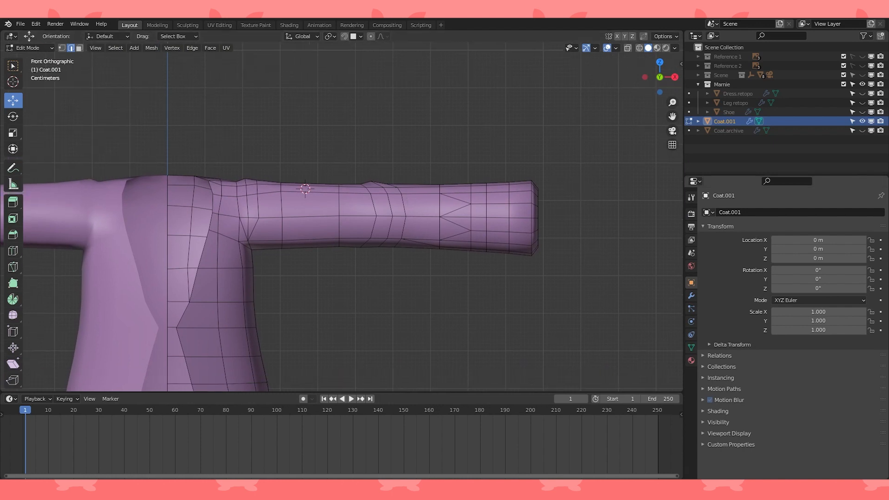
{"action": "scroll", "coordinate": [341, 215], "scroll_direction": "up", "scroll_amount": 1}
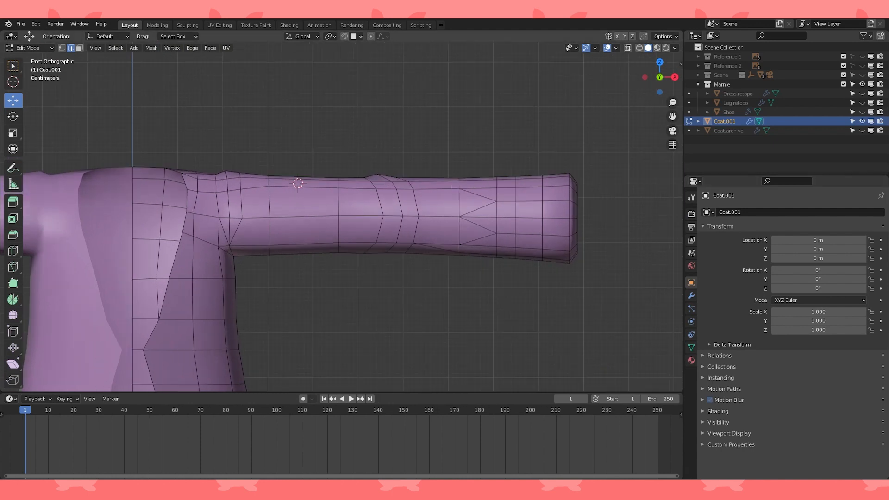
- Show the Reference 1 collection again and compare the solid sleeve with it in front view
{"action": "left_click", "coordinate": [639, 48]}
{"action": "scroll", "coordinate": [631, 57], "scroll_direction": "up", "scroll_amount": 1}
{"action": "left_click", "coordinate": [862, 56]}
{"action": "scroll", "coordinate": [666, 58], "scroll_direction": "up", "scroll_amount": 1}
{"action": "left_click", "coordinate": [648, 48]}
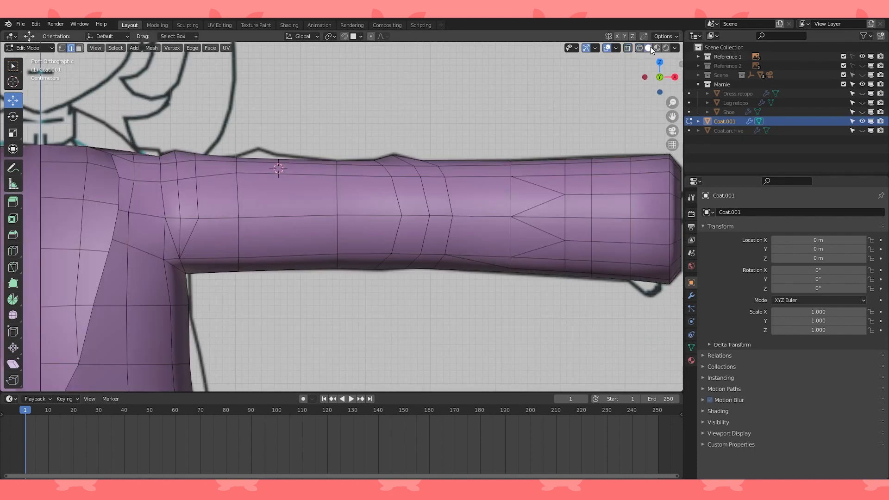
- Knife-cut a new line over the top of the upper sleeve, joining the neighbouring loop at mid-height on front and back
{"action": "left_click", "coordinate": [215, 175]}
{"action": "middle_click_drag", "start_coordinate": [288, 130], "coordinate": [138, 154]}
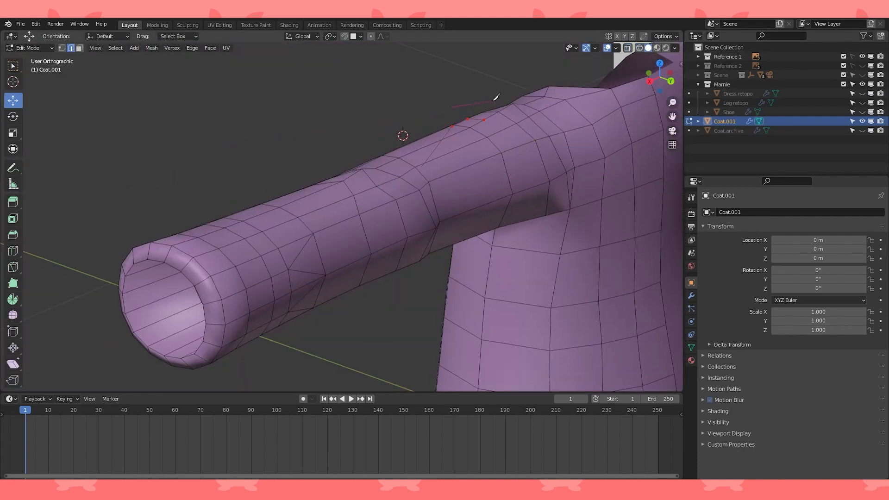
{"action": "key", "text": "Return"}
{"action": "middle_click_drag", "start_coordinate": [474, 89], "coordinate": [450, 147]}
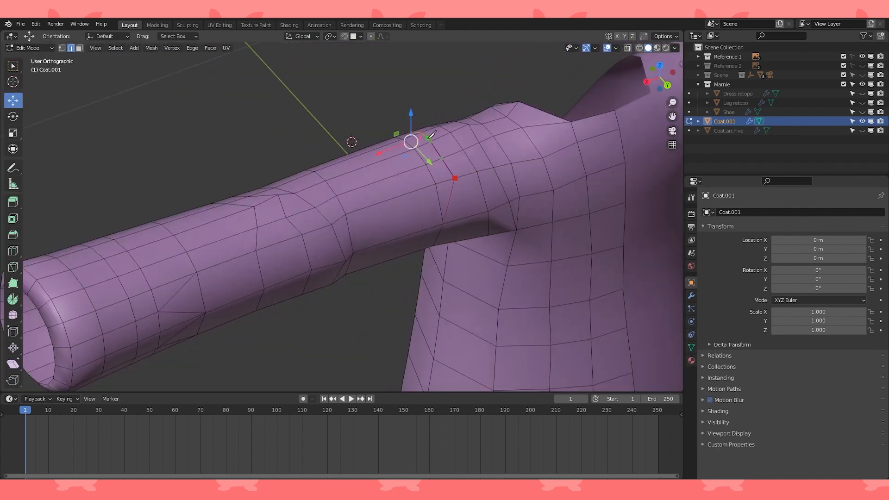
{"action": "mouse_move", "coordinate": [464, 148]}
{"action": "middle_mouse_down"}
{"action": "mouse_move", "coordinate": [456, 153]}
{"action": "mouse_move", "coordinate": [468, 159]}
{"action": "middle_mouse_up"}
{"action": "key", "text": "KP_1"}
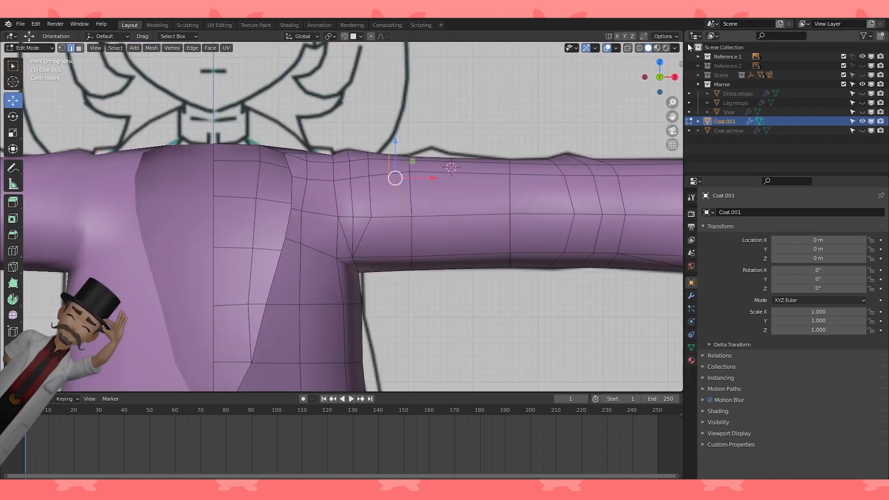
- Turn on proportional editing and hide the edge loops on both sides of the new upper-sleeve line
{"action": "key", "text": "alt+z"}
{"action": "scroll", "coordinate": [292, 189], "scroll_direction": "up", "scroll_amount": 4}
{"action": "key", "text": "1"}
{"action": "key", "text": "alt+a"}
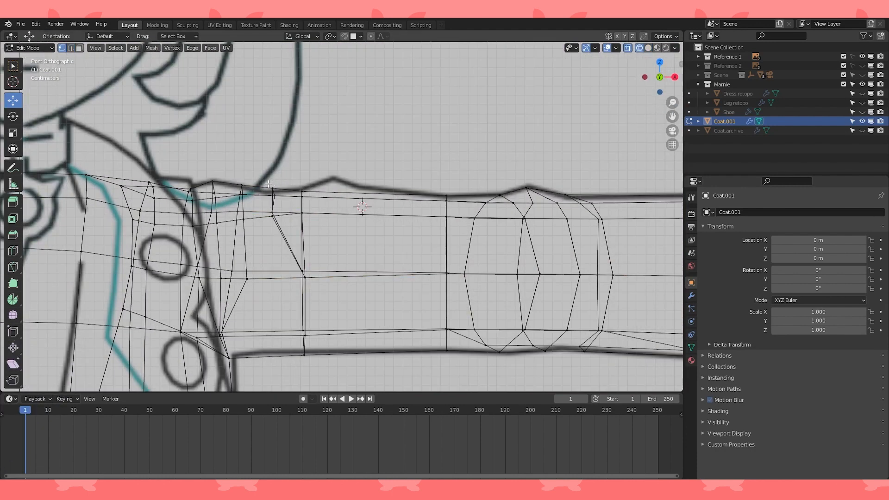
{"action": "left_click", "coordinate": [244, 204], "text": "alt"}
{"action": "key", "text": "o"}
{"action": "key", "text": "h"}
{"action": "left_click", "coordinate": [302, 201], "text": "alt"}
{"action": "key", "text": "h"}
- Move the new line's top vertex about -0.009 m in X and -0.003 m in Z onto the reference, and reveal the hidden loops
{"action": "left_click", "coordinate": [274, 188]}
{"action": "key", "text": "g"}
{"action": "key", "text": "Escape"}
{"action": "key", "text": "g"}
{"action": "scroll", "coordinate": [340, 145], "scroll_direction": "down", "scroll_amount": 12}
{"action": "left_click", "coordinate": [334, 150]}
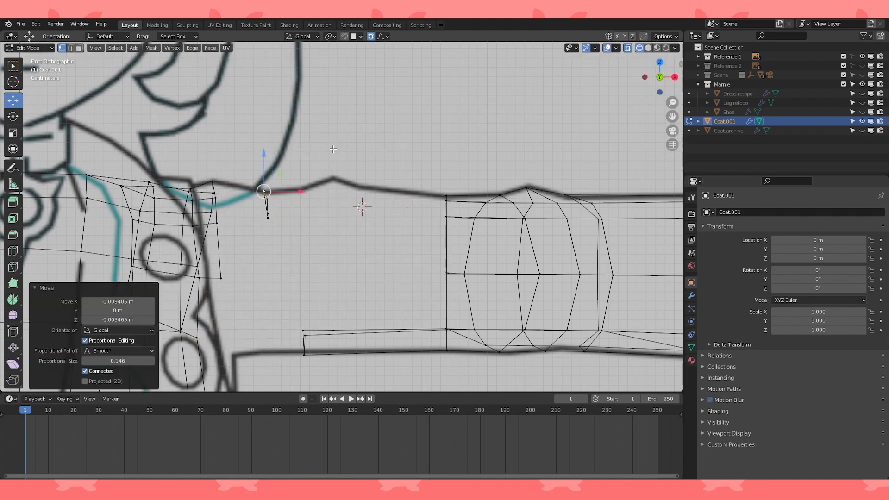
{"action": "key", "text": "alt+h"}
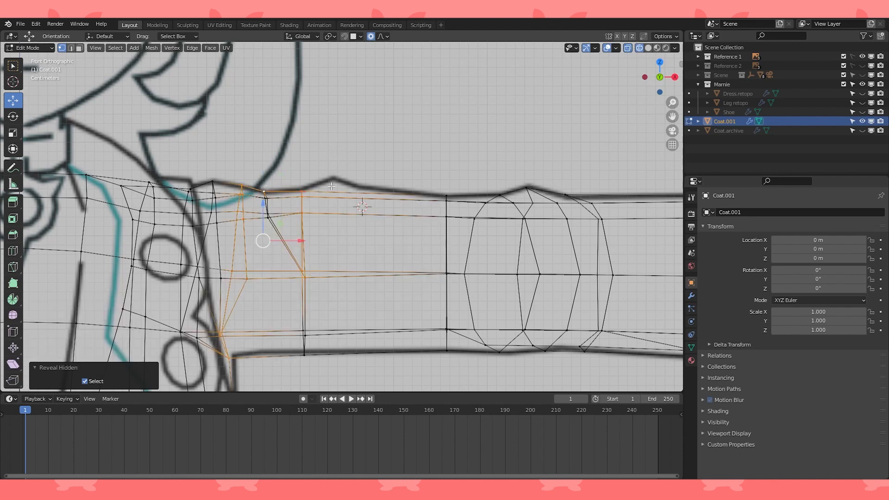
- Slide the lower part of the upper-sleeve loop toward the shoulder by 0.432, and again by about 0.22
{"action": "left_click", "coordinate": [304, 292], "text": "alt"}
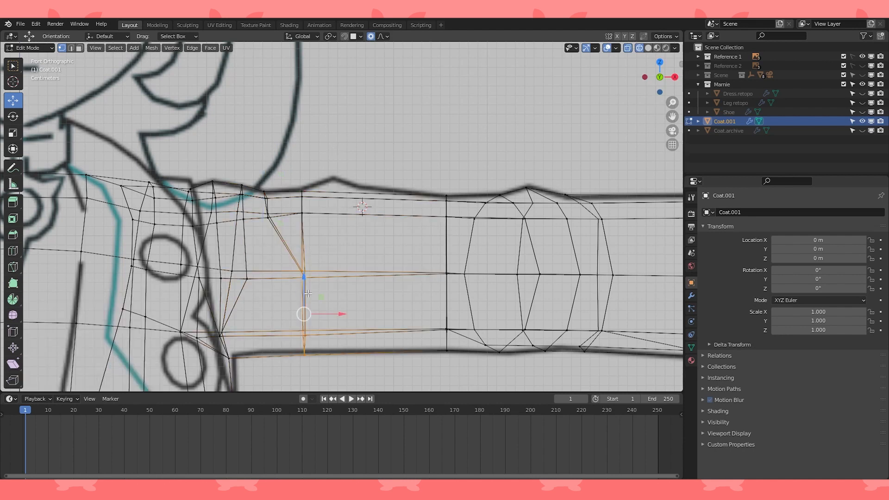
{"action": "key", "text": "g"}
{"action": "key", "text": "g"}
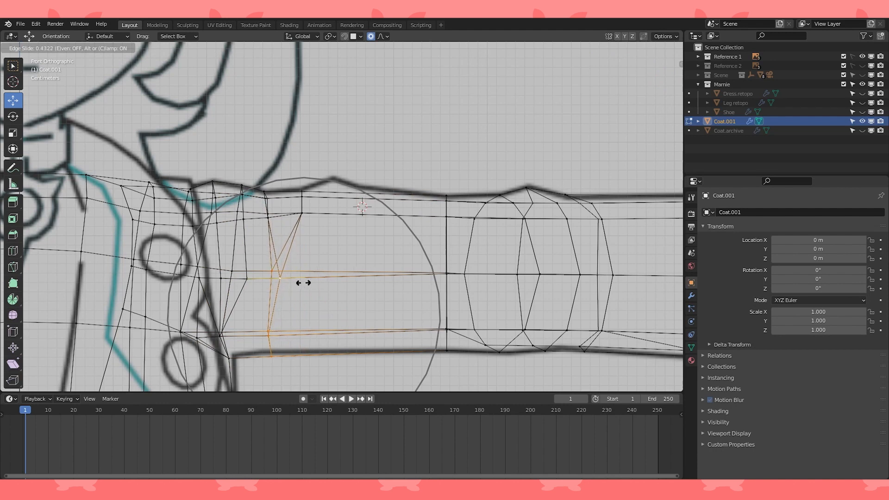
{"action": "left_click", "coordinate": [303, 282]}
{"action": "scroll", "coordinate": [277, 303], "scroll_direction": "down", "scroll_amount": 1}
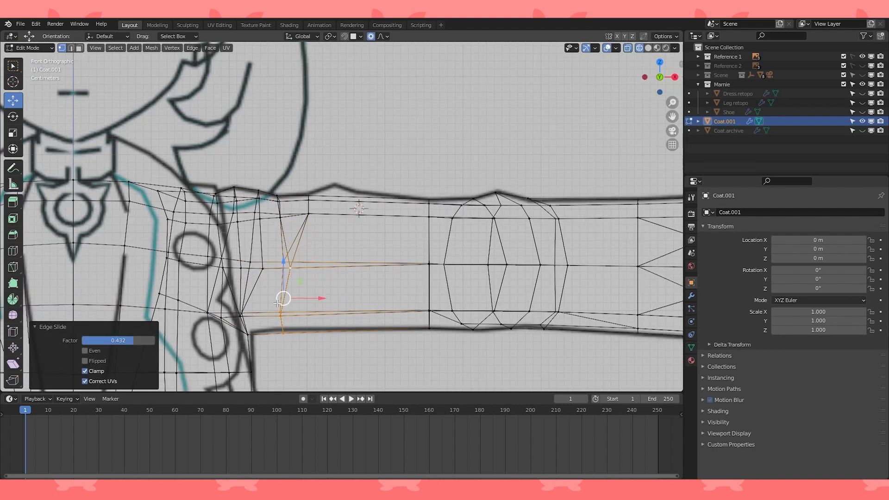
{"action": "key", "text": "g"}
{"action": "key", "text": "g"}
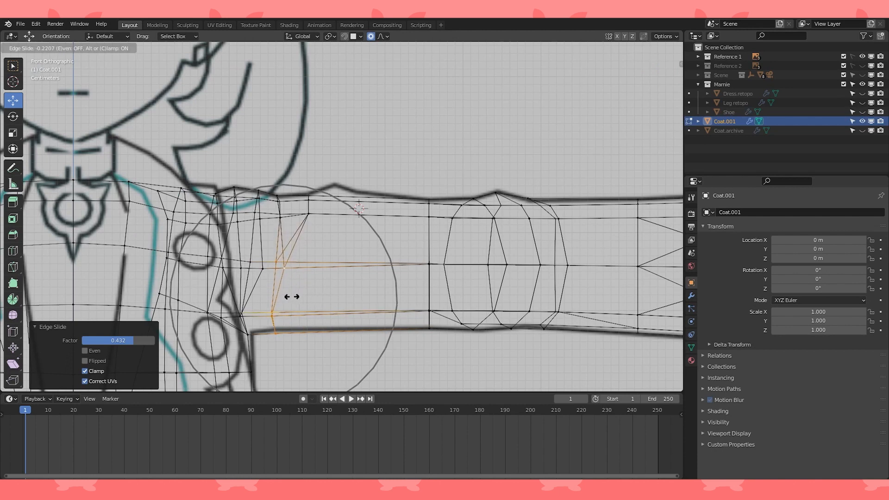
{"action": "left_click", "coordinate": [288, 296]}
- Slide the top part of the upper-sleeve loop toward the shoulder by a factor of 0.118
{"action": "left_click", "coordinate": [305, 211]}
{"action": "key", "text": "g"}
{"action": "key", "text": "Escape"}
{"action": "key", "text": "g"}
{"action": "key", "text": "Escape"}
{"action": "key", "text": "g"}
{"action": "key", "text": "g"}
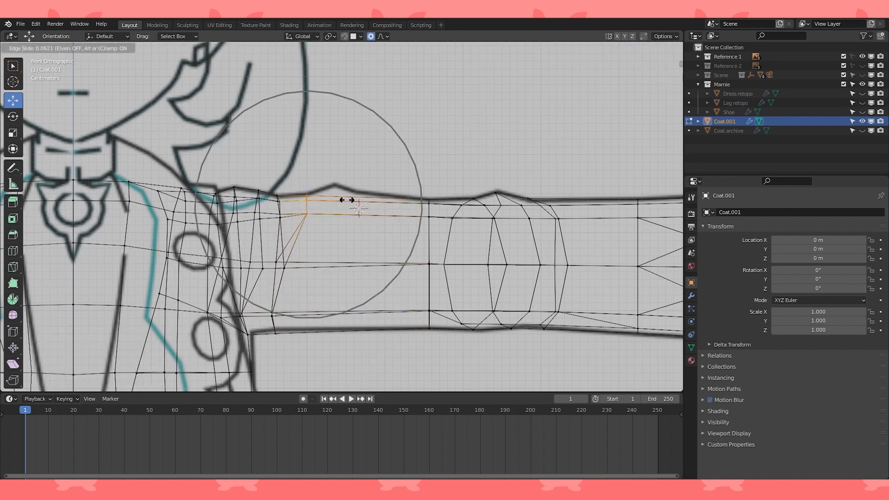
{"action": "left_click", "coordinate": [343, 200]}
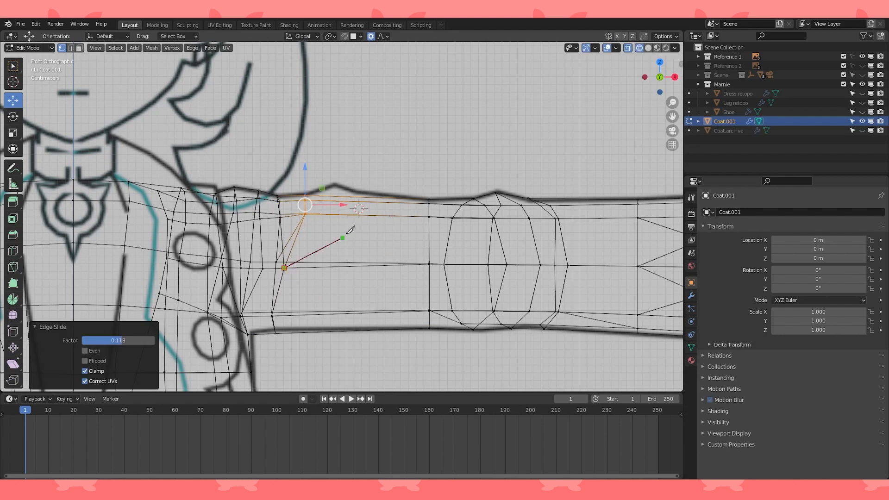
- Knife-cut another line over the top of the upper sleeve, from the front mid-height vertex around to the back
{"action": "mouse_move", "coordinate": [360, 193]}
{"action": "middle_mouse_down"}
{"action": "mouse_move", "coordinate": [302, 243]}
{"action": "mouse_move", "coordinate": [335, 216]}
{"action": "middle_mouse_up"}
{"action": "key", "text": "shift+z"}
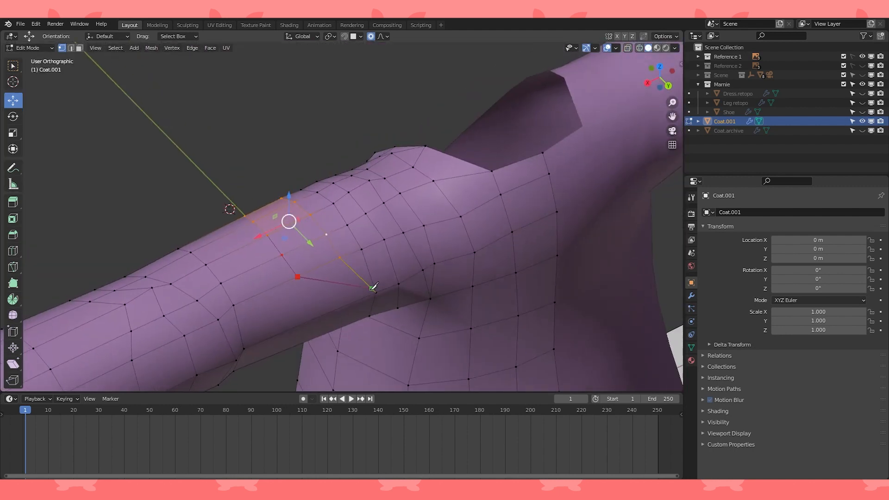
{"action": "middle_click_drag", "start_coordinate": [377, 289], "coordinate": [467, 230]}
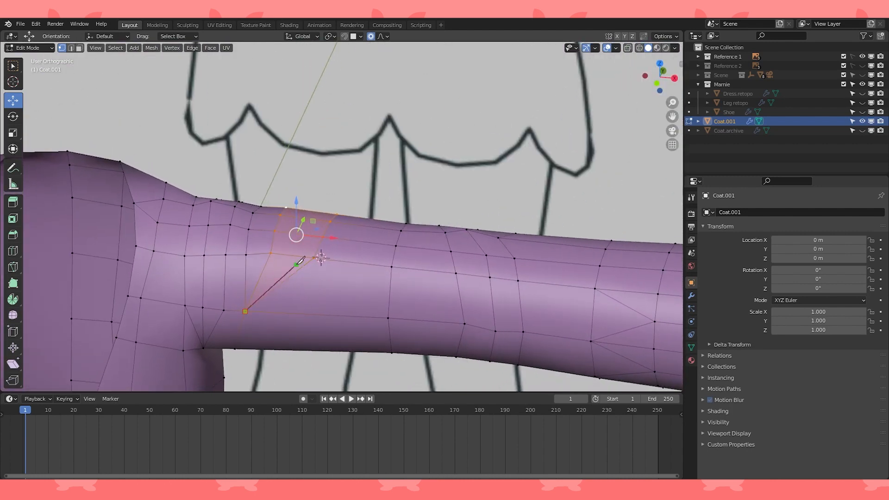
{"action": "middle_click_drag", "start_coordinate": [309, 215], "coordinate": [302, 238]}
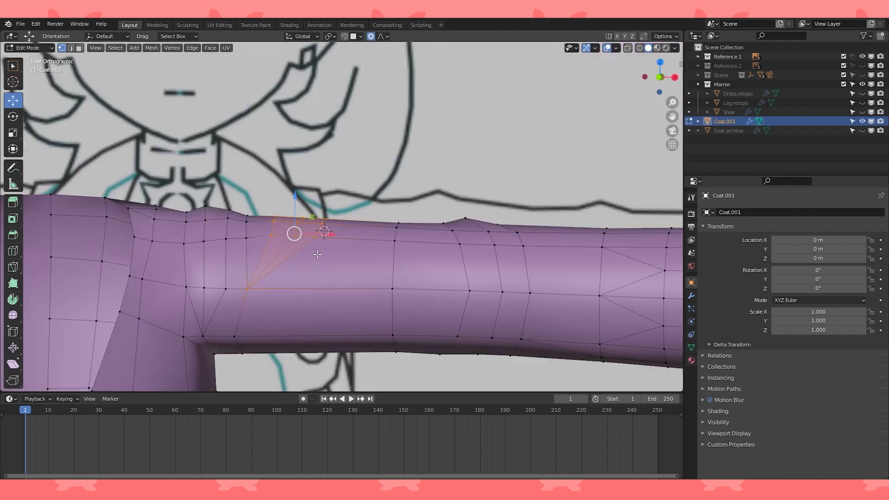
- Turn off proportional editing and move the newest line's top vertex onto the peak of the upper-sleeve fold in the reference
{"action": "key", "text": "KP_1"}
{"action": "scroll", "coordinate": [302, 204], "scroll_direction": "up", "scroll_amount": 1}
{"action": "left_click", "coordinate": [286, 218]}
{"action": "key", "text": "g"}
{"action": "right_click", "coordinate": [299, 193]}
{"action": "left_click", "coordinate": [371, 36]}
{"action": "key", "text": "g"}
{"action": "left_click", "coordinate": [310, 165]}
- Raise the vertex below the fold peak and move the top vertex on its elbow side onto the reference outline
{"action": "left_click", "coordinate": [281, 223]}
{"action": "key", "text": "g"}
{"action": "left_click", "coordinate": [297, 215]}
{"action": "left_click", "coordinate": [322, 218]}
{"action": "key", "text": "g"}
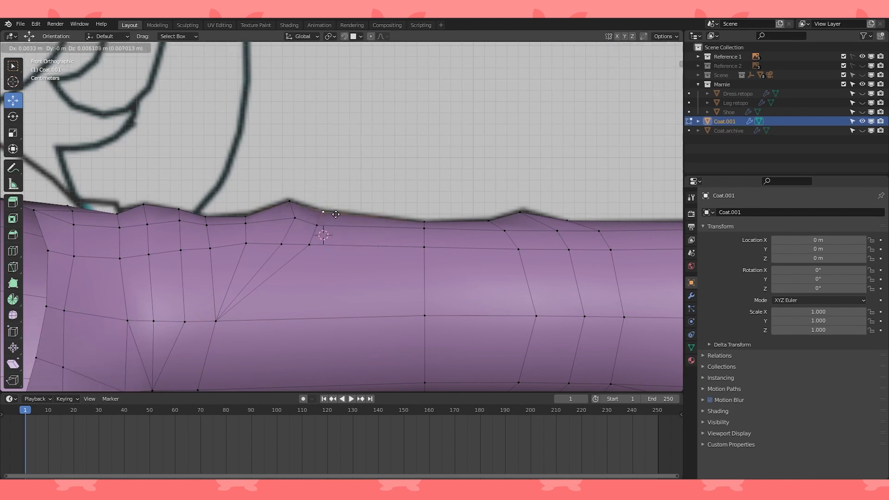
{"action": "left_click", "coordinate": [324, 219]}
- Adjust the two vertices in the next row down the front of the upper-sleeve fold to space its lines evenly
{"action": "left_click", "coordinate": [308, 244]}
{"action": "key", "text": "g"}
{"action": "key", "text": "g"}
{"action": "left_click", "coordinate": [311, 243]}
{"action": "left_click", "coordinate": [281, 243]}
{"action": "key", "text": "g"}
{"action": "left_click", "coordinate": [275, 241]}
- In back view, shift three vertices of the upper-sleeve fold sideways to even out its lines, the last about -0.004 m in X
{"action": "middle_click_drag", "start_coordinate": [274, 240], "coordinate": [304, 226]}
{"action": "key", "text": "ctrl+KP_1"}
{"action": "left_click", "coordinate": [259, 212]}
{"action": "key", "text": "g"}
{"action": "left_click", "coordinate": [269, 213]}
{"action": "left_click", "coordinate": [295, 210]}
{"action": "key", "text": "g"}
{"action": "left_click", "coordinate": [303, 210]}
{"action": "left_click", "coordinate": [288, 190]}
{"action": "key", "text": "g"}
{"action": "left_click", "coordinate": [294, 190]}
- Examine the shape of the sleeve and its folds from the top, front and angled views
{"action": "scroll", "coordinate": [246, 196], "scroll_direction": "down", "scroll_amount": 3}
{"action": "key", "text": "KP_7"}
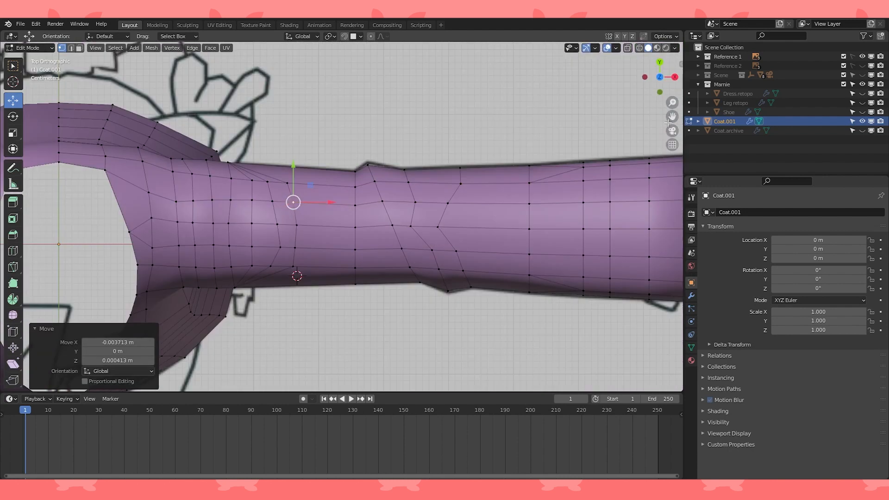
{"action": "scroll", "coordinate": [628, 76], "scroll_direction": "down", "scroll_amount": 4}
{"action": "middle_click_drag", "start_coordinate": [628, 76], "coordinate": [361, 185]}
{"action": "key", "text": "a"}
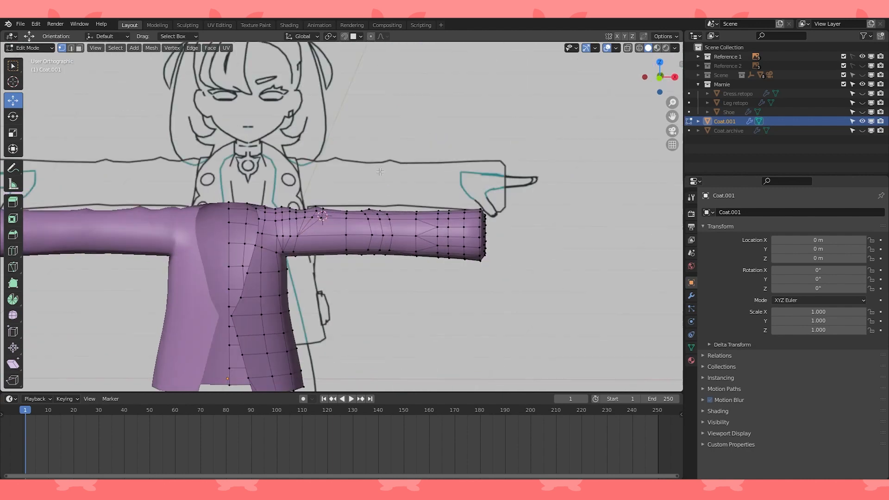
{"action": "middle_click_drag", "start_coordinate": [416, 185], "coordinate": [298, 174]}
{"action": "scroll", "coordinate": [379, 259], "scroll_direction": "up", "scroll_amount": 3}
{"action": "key", "text": "KP_1"}
{"action": "scroll", "coordinate": [391, 165], "scroll_direction": "down", "scroll_amount": 3}
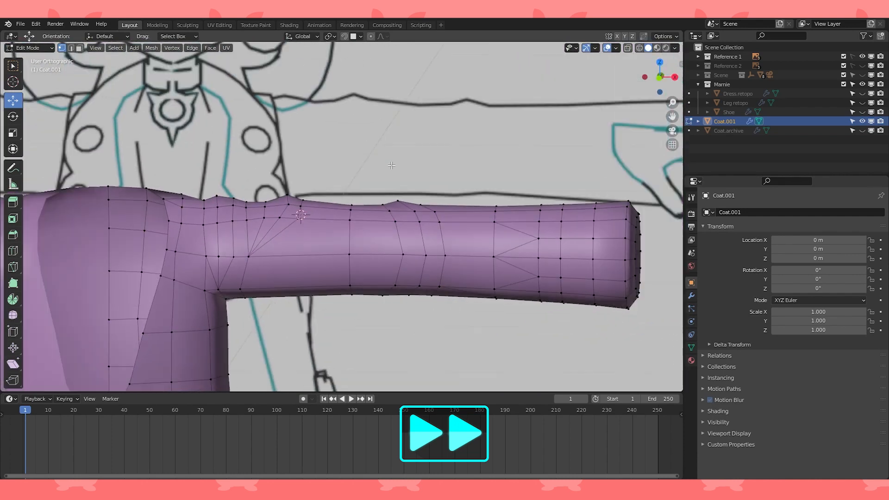
- Slide the vertices of the outer elbow loop along their edges in top view to even out the spacing mid-sleeve
{"action": "scroll", "coordinate": [391, 165], "scroll_direction": "down", "scroll_amount": 4}
{"action": "scroll", "coordinate": [462, 139], "scroll_direction": "up", "scroll_amount": 2}
{"action": "middle_click_drag", "start_coordinate": [472, 120], "coordinate": [530, 172]}
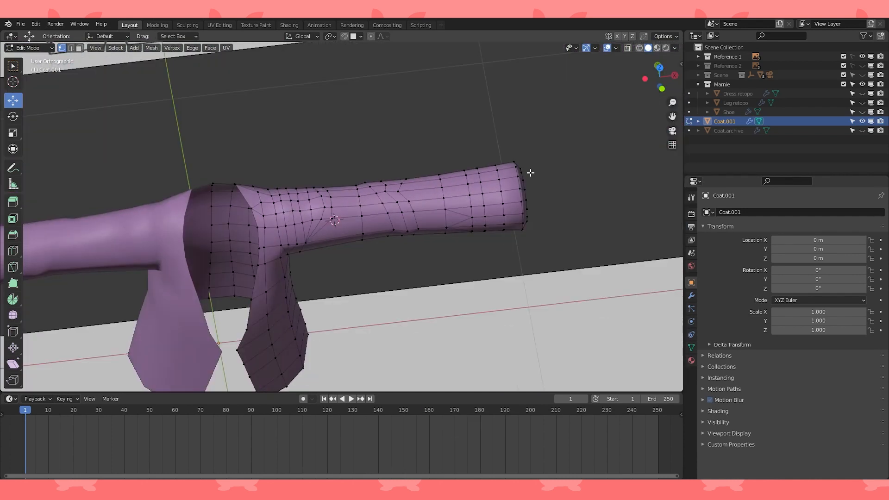
{"action": "key", "text": "KP_7"}
{"action": "scroll", "coordinate": [404, 191], "scroll_direction": "up", "scroll_amount": 3}
{"action": "middle_click_drag", "start_coordinate": [404, 191], "coordinate": [369, 194], "text": "shift"}
{"action": "scroll", "coordinate": [369, 194], "scroll_direction": "up", "scroll_amount": 3}
{"action": "left_click", "coordinate": [374, 151]}
{"action": "key", "text": "shift+v"}
{"action": "left_click", "coordinate": [416, 229]}
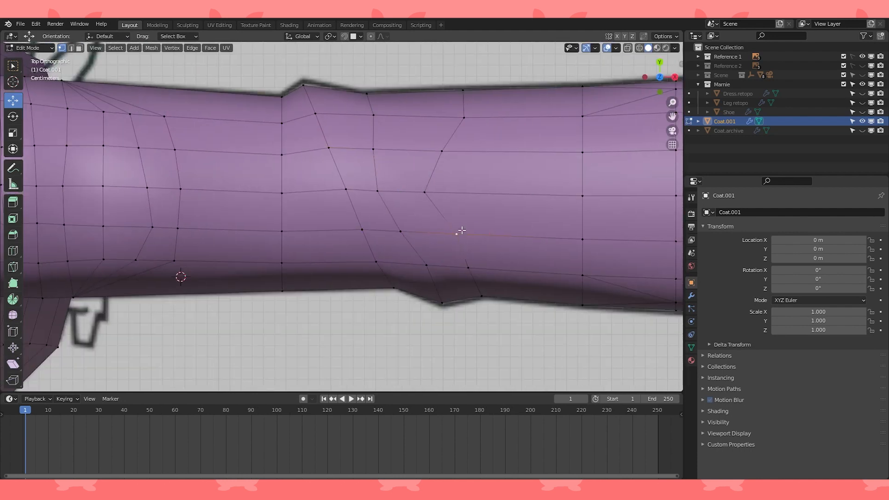
{"action": "left_click", "coordinate": [442, 231]}
{"action": "left_click", "coordinate": [442, 233]}
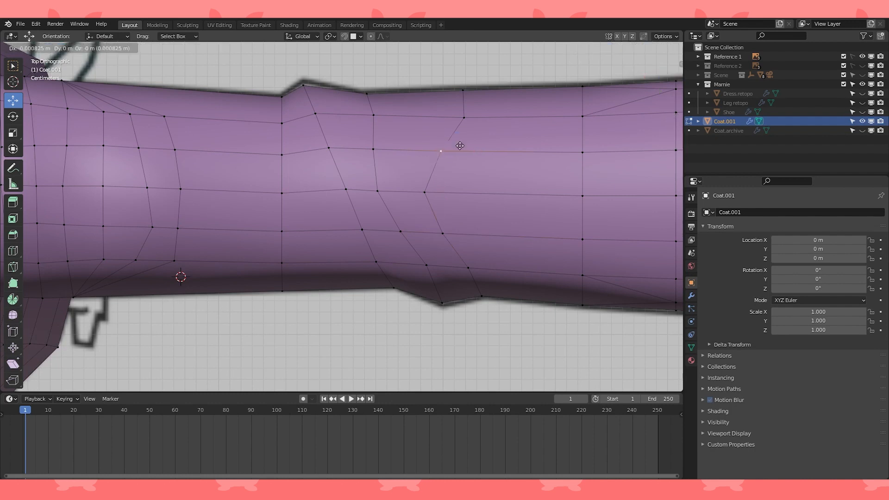
- Slide the two elbow-loop vertices nearest the sleeve's back edge along their edges toward the shoulder
{"action": "left_click", "coordinate": [468, 116]}
{"action": "key", "text": "shift+v"}
{"action": "left_click", "coordinate": [453, 117]}
{"action": "left_click", "coordinate": [463, 91]}
{"action": "key", "text": "shift+v"}
{"action": "left_click", "coordinate": [448, 90]}
{"action": "left_click", "coordinate": [441, 122]}
- Scale the selected edge-loop vertices around the back of the elbow to smooth the sleeve's bend
{"action": "middle_click_drag", "start_coordinate": [423, 124], "coordinate": [453, 148]}
{"action": "left_click", "coordinate": [355, 126]}
{"action": "middle_click_drag", "start_coordinate": [403, 195], "coordinate": [364, 324]}
{"action": "left_click", "coordinate": [434, 171]}
{"action": "left_click", "coordinate": [487, 197], "text": "shift"}
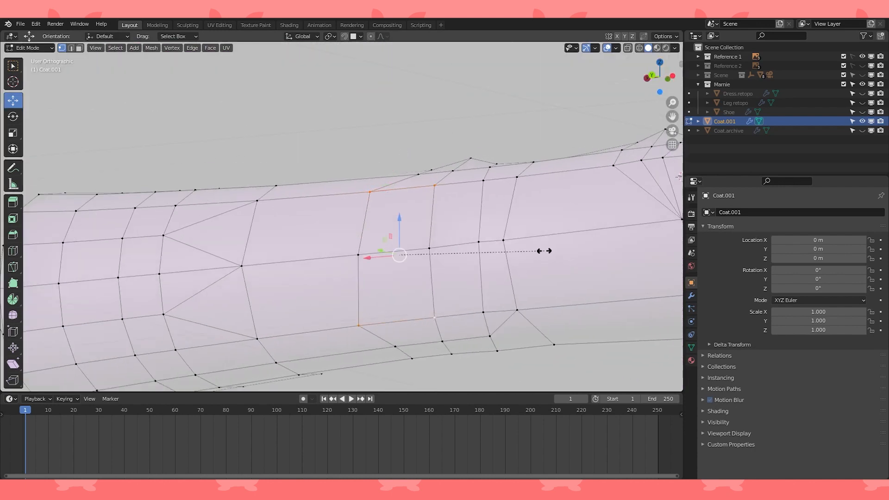
{"action": "left_click", "coordinate": [522, 252]}
{"action": "mouse_move", "coordinate": [522, 253]}
{"action": "middle_mouse_down"}
{"action": "mouse_move", "coordinate": [426, 292]}
{"action": "mouse_move", "coordinate": [370, 278]}
{"action": "mouse_move", "coordinate": [502, 248]}
{"action": "mouse_move", "coordinate": [490, 294]}
{"action": "mouse_move", "coordinate": [477, 277]}
{"action": "middle_mouse_up"}
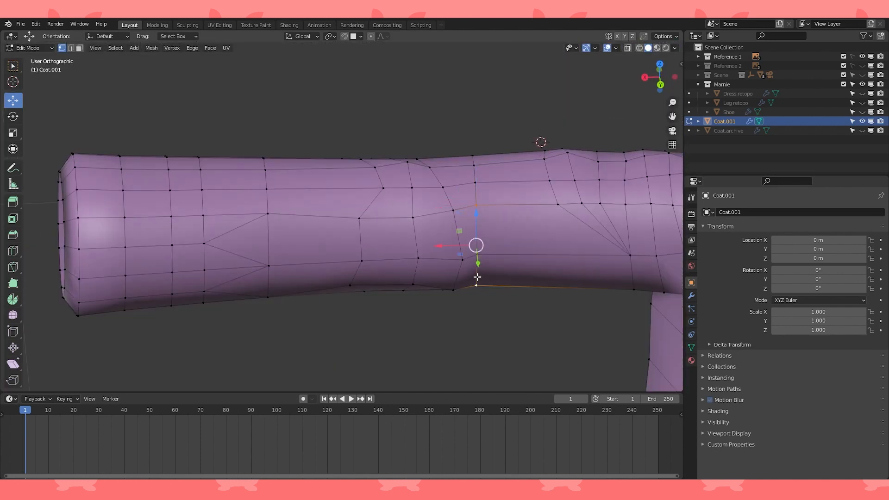
{"action": "left_click", "coordinate": [557, 237]}
{"action": "middle_click_drag", "start_coordinate": [558, 237], "coordinate": [474, 216]}
- Reposition the vertices along the top of the elbow fold to refine the raised crease
{"action": "middle_click_drag", "start_coordinate": [543, 172], "coordinate": [500, 194]}
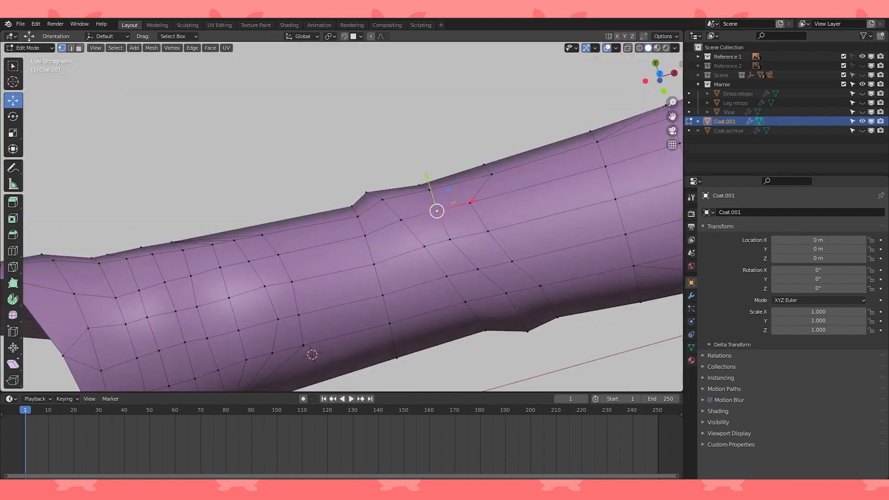
{"action": "key", "text": "KP_7"}
{"action": "middle_click_drag", "start_coordinate": [402, 209], "coordinate": [408, 158]}
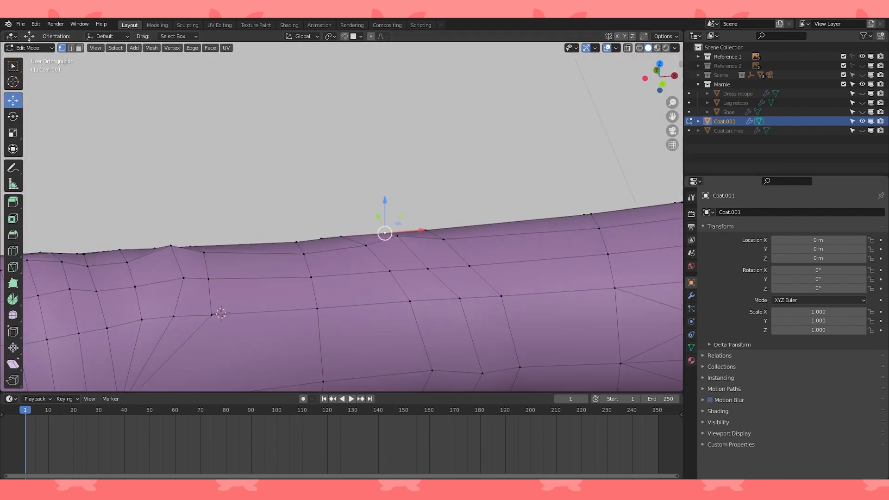
{"action": "middle_click_drag", "start_coordinate": [392, 236], "coordinate": [394, 244]}
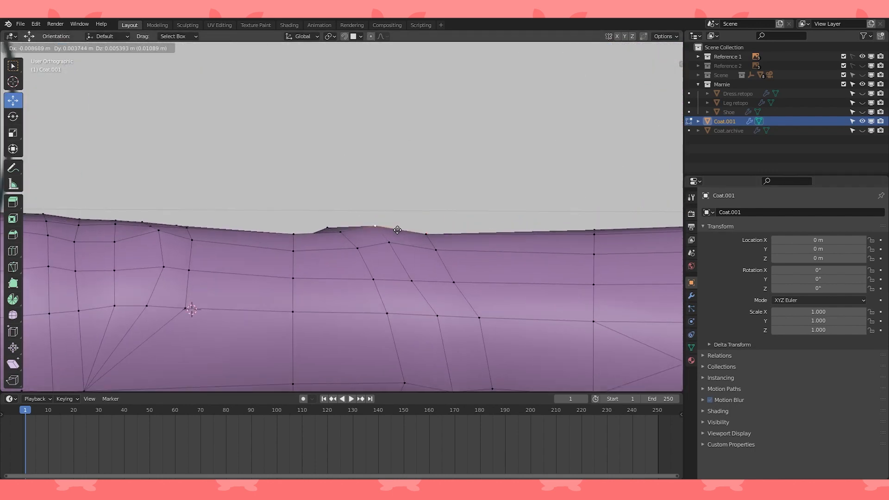
{"action": "middle_click_drag", "start_coordinate": [342, 232], "coordinate": [385, 231]}
{"action": "left_click_drag", "start_coordinate": [341, 200], "coordinate": [342, 208]}
- Move the upper-arm loop vertices behind the elbow slightly to smooth the back of the sleeve
{"action": "middle_click_drag", "start_coordinate": [346, 273], "coordinate": [318, 195]}
{"action": "left_click", "coordinate": [369, 198]}
{"action": "left_click", "coordinate": [402, 209]}
{"action": "middle_click_drag", "start_coordinate": [402, 209], "coordinate": [406, 220]}
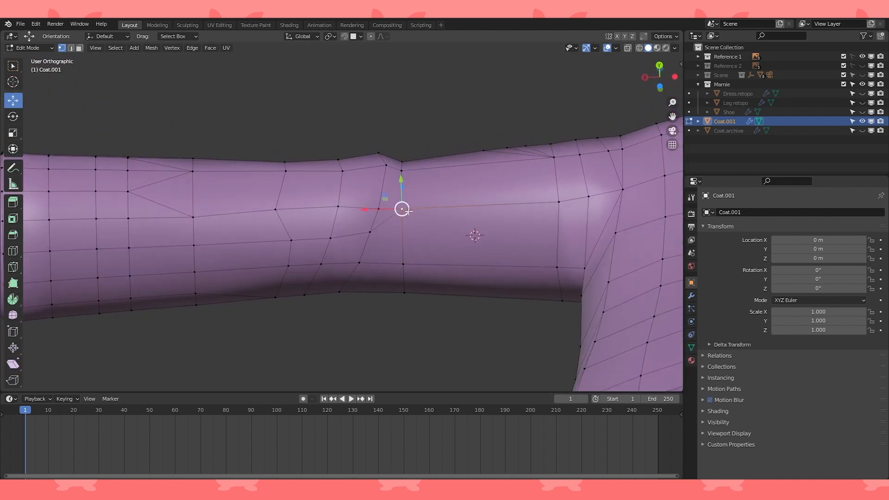
{"action": "left_click", "coordinate": [410, 219]}
{"action": "left_click", "coordinate": [386, 238]}
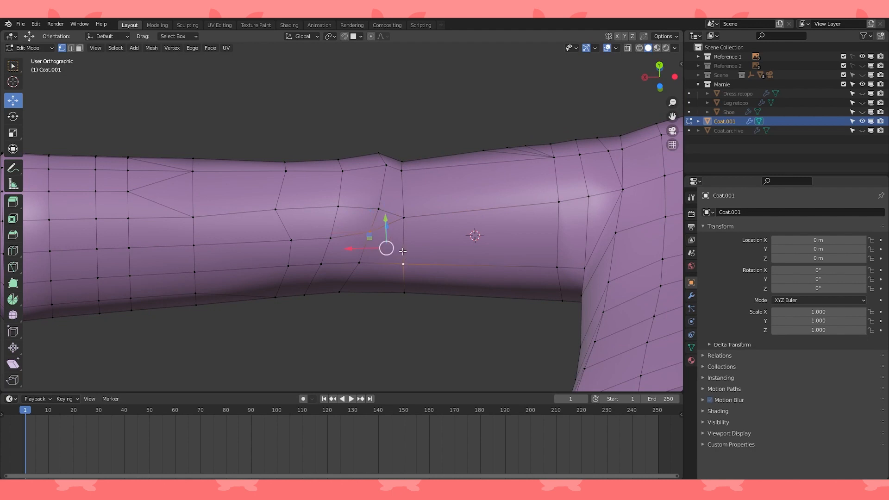
{"action": "middle_click_drag", "start_coordinate": [403, 251], "coordinate": [405, 236]}
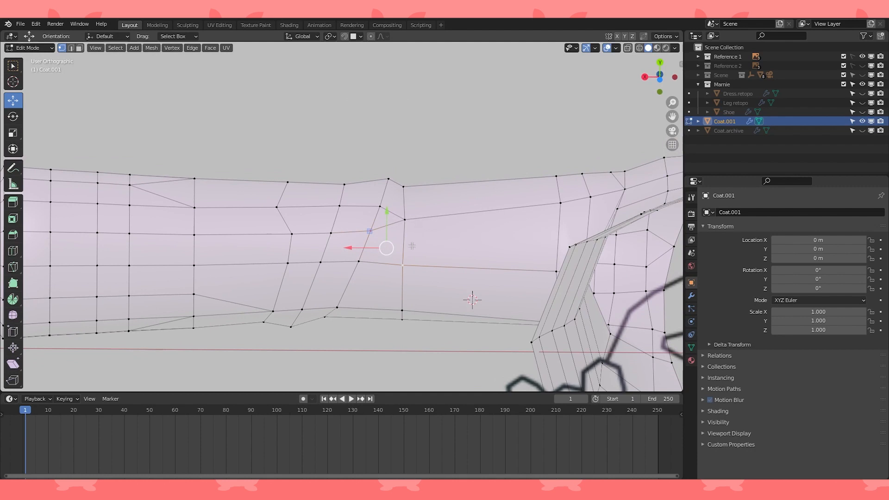
- Nudge individual vertices on the upper sleeve and around the shoulder to smooth the surface
{"action": "mouse_move", "coordinate": [375, 244]}
{"action": "middle_mouse_down"}
{"action": "mouse_move", "coordinate": [461, 229]}
{"action": "mouse_move", "coordinate": [453, 192]}
{"action": "mouse_move", "coordinate": [463, 145]}
{"action": "mouse_move", "coordinate": [436, 199]}
{"action": "mouse_move", "coordinate": [402, 227]}
{"action": "mouse_move", "coordinate": [325, 171]}
{"action": "mouse_move", "coordinate": [417, 141]}
{"action": "mouse_move", "coordinate": [305, 166]}
{"action": "mouse_move", "coordinate": [287, 157]}
{"action": "middle_mouse_up"}
{"action": "left_click_drag", "start_coordinate": [278, 146], "coordinate": [279, 143]}
{"action": "left_click", "coordinate": [214, 181]}
{"action": "middle_click_drag", "start_coordinate": [214, 181], "coordinate": [248, 178]}
{"action": "left_click_drag", "start_coordinate": [216, 143], "coordinate": [215, 144]}
{"action": "left_click", "coordinate": [176, 208]}
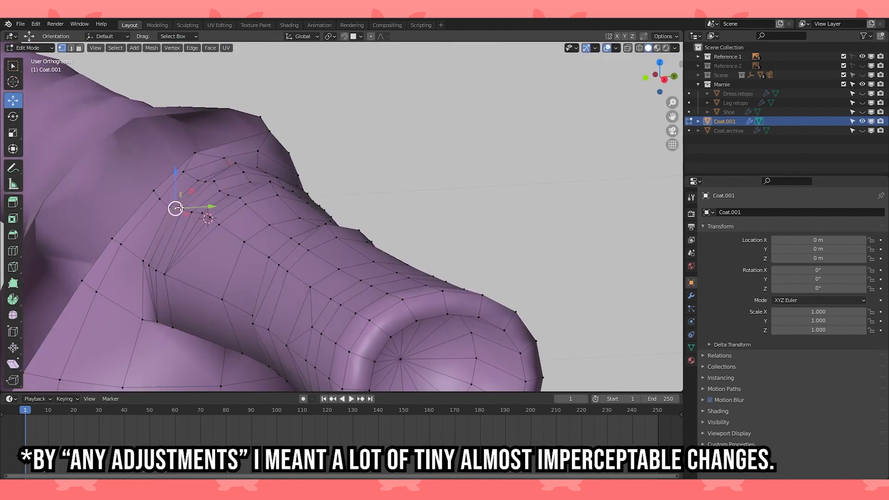
{"action": "left_click_drag", "start_coordinate": [209, 207], "coordinate": [206, 208]}
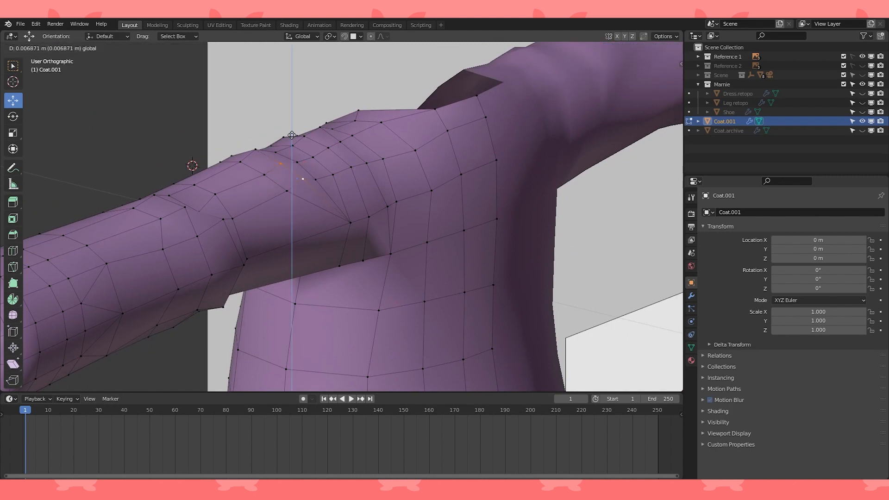
- Move the paired fold vertices on the upper sleeve near the shoulder in small single-axis shifts
{"action": "left_click", "coordinate": [292, 135]}
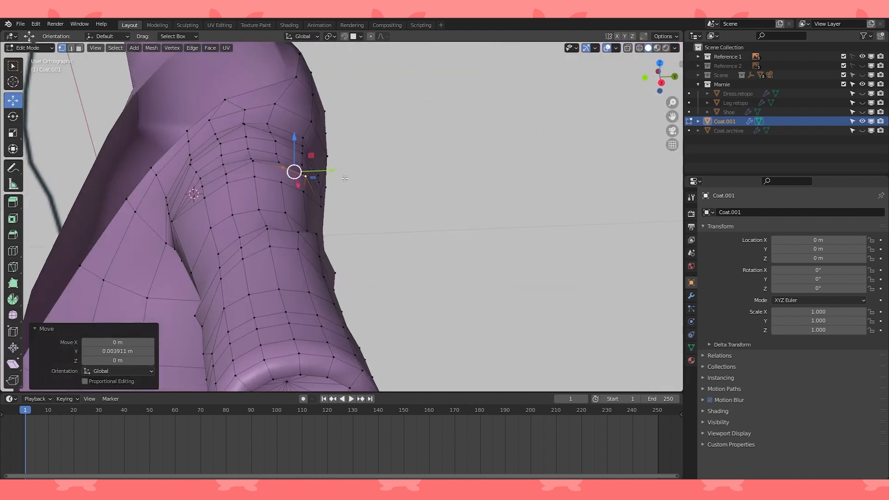
{"action": "left_click", "coordinate": [208, 184]}
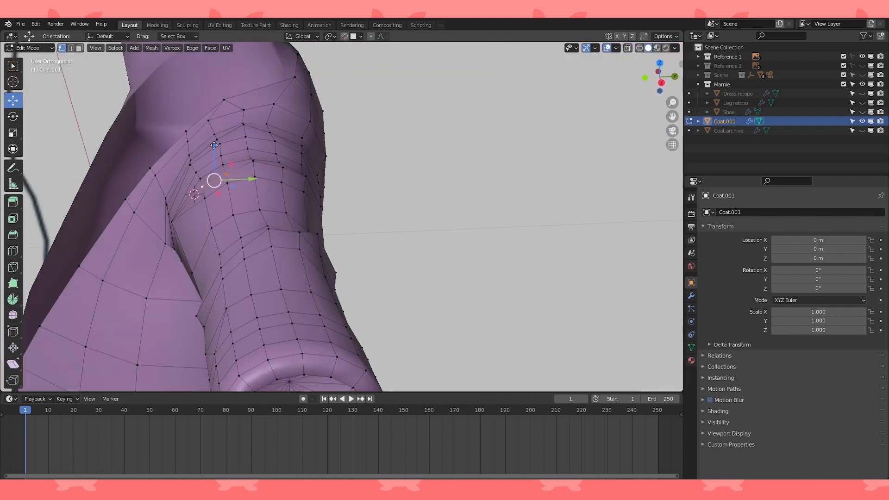
{"action": "left_click_drag", "start_coordinate": [214, 145], "coordinate": [214, 142]}
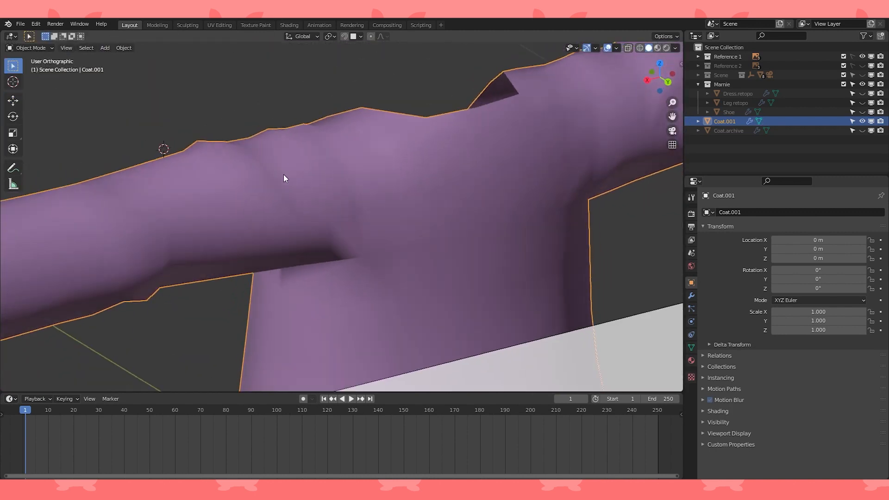
{"action": "left_click", "coordinate": [304, 177]}
{"action": "left_click", "coordinate": [268, 191]}
{"action": "left_click_drag", "start_coordinate": [302, 148], "coordinate": [262, 162]}
{"action": "left_click_drag", "start_coordinate": [234, 201], "coordinate": [235, 202]}
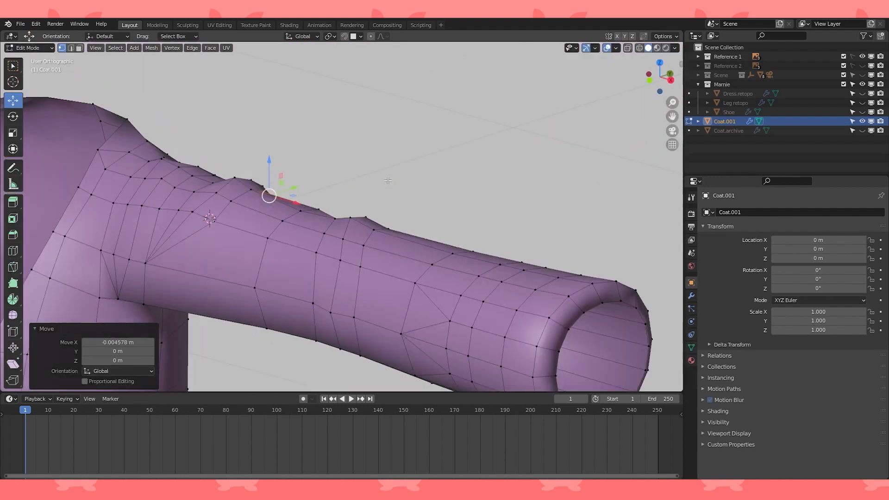
- Slide the vertex at the front of the upper-sleeve fold along its edge by a factor of 0.159
{"action": "left_click", "coordinate": [219, 216]}
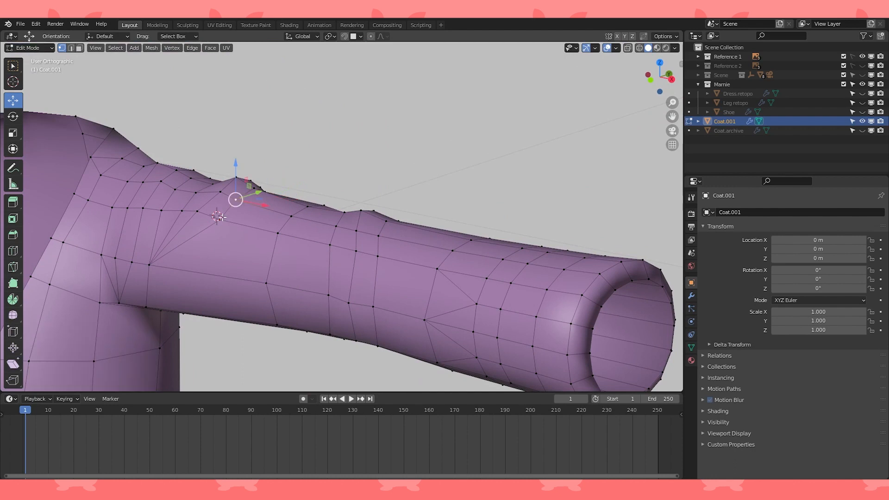
{"action": "left_click", "coordinate": [249, 213]}
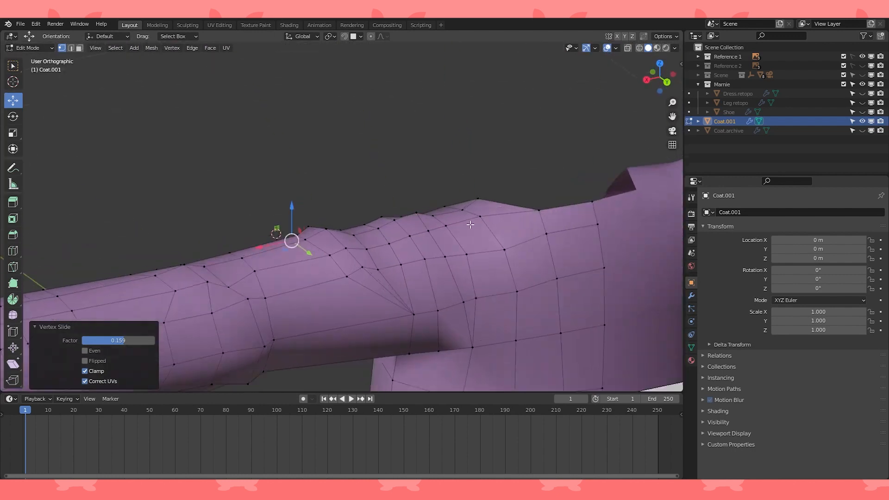
{"action": "middle_click_drag", "start_coordinate": [470, 224], "coordinate": [461, 231]}
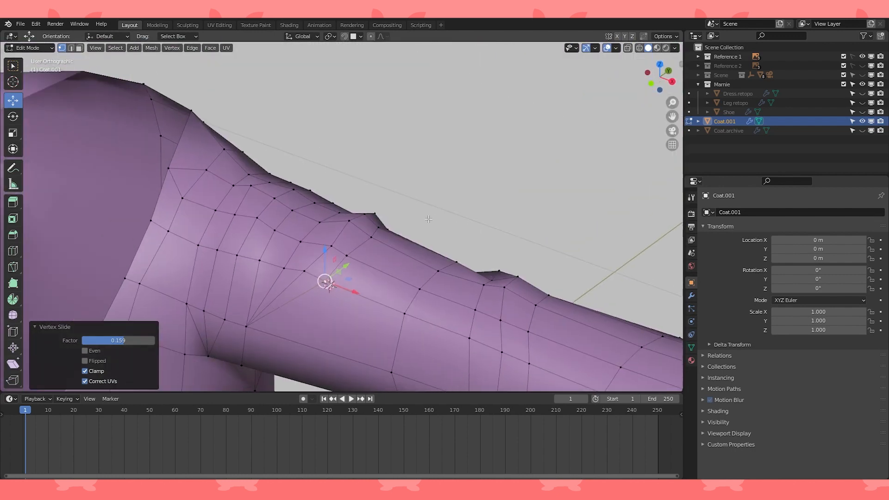
{"action": "middle_click_drag", "start_coordinate": [432, 219], "coordinate": [293, 189]}
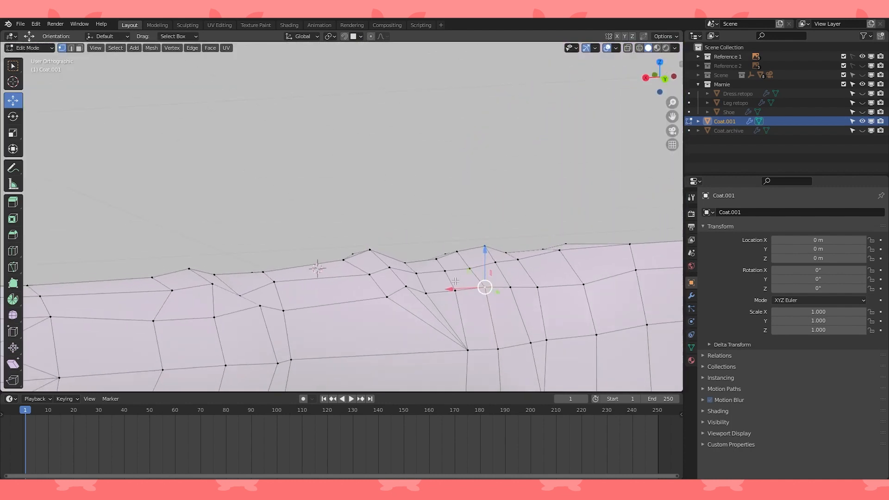
- Adjust the vertices on top of the shoulder folds, lowering the selection by about 0.0045 m
{"action": "middle_click_drag", "start_coordinate": [456, 280], "coordinate": [490, 278]}
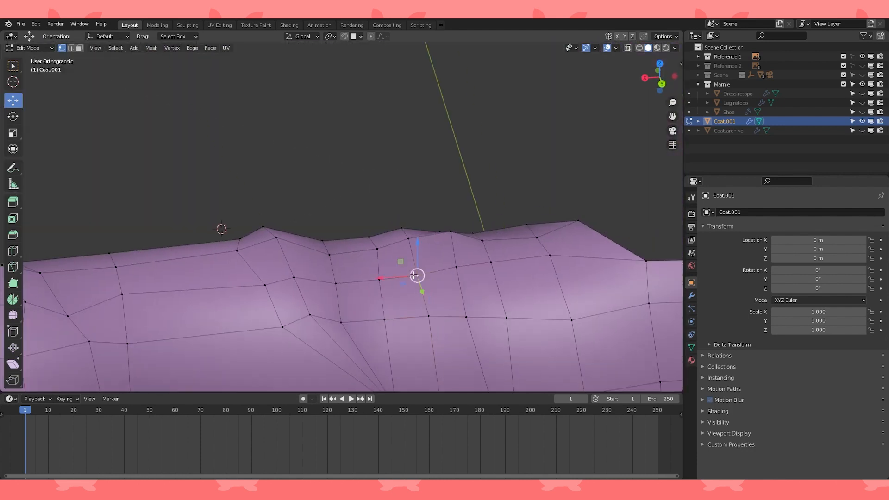
{"action": "middle_click_drag", "start_coordinate": [408, 243], "coordinate": [413, 241]}
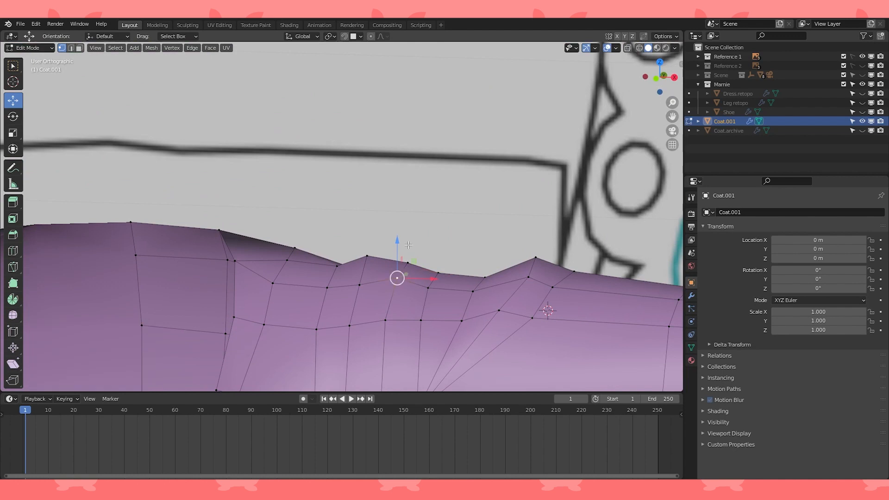
{"action": "left_click", "coordinate": [394, 243]}
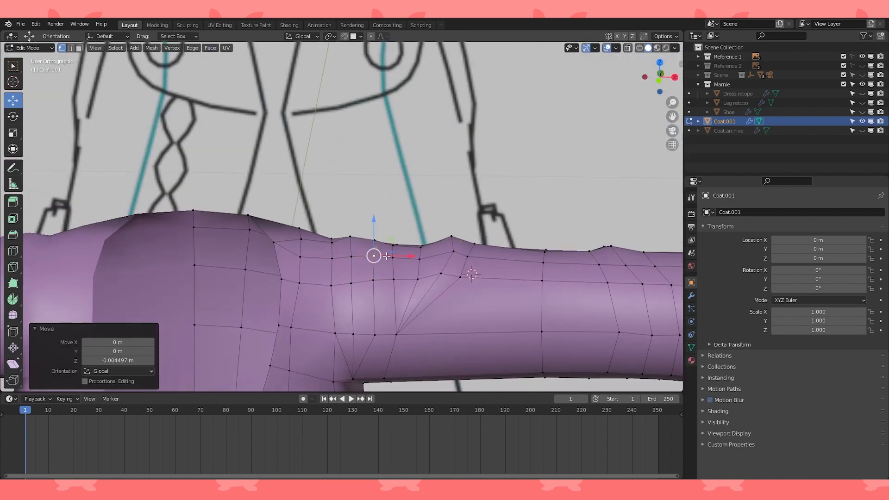
{"action": "left_click", "coordinate": [372, 218]}
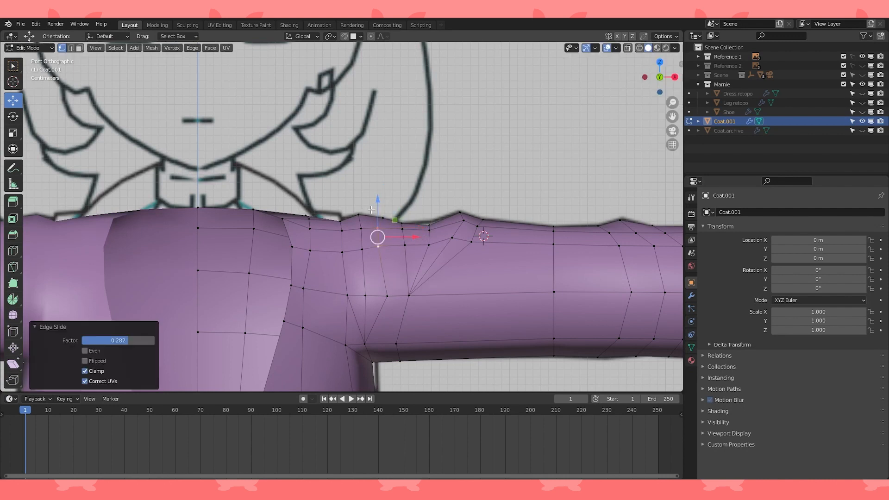
- Shift and slide the armpit-side loop vertices on the front of the shoulder to even out their spacing
{"action": "left_click", "coordinate": [400, 209]}
{"action": "left_click", "coordinate": [387, 295]}
{"action": "key", "text": "g"}
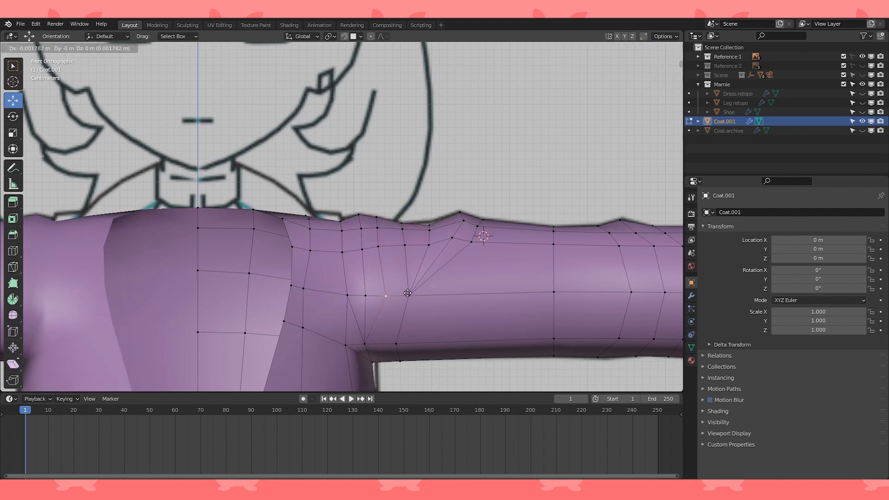
{"action": "left_click", "coordinate": [405, 291]}
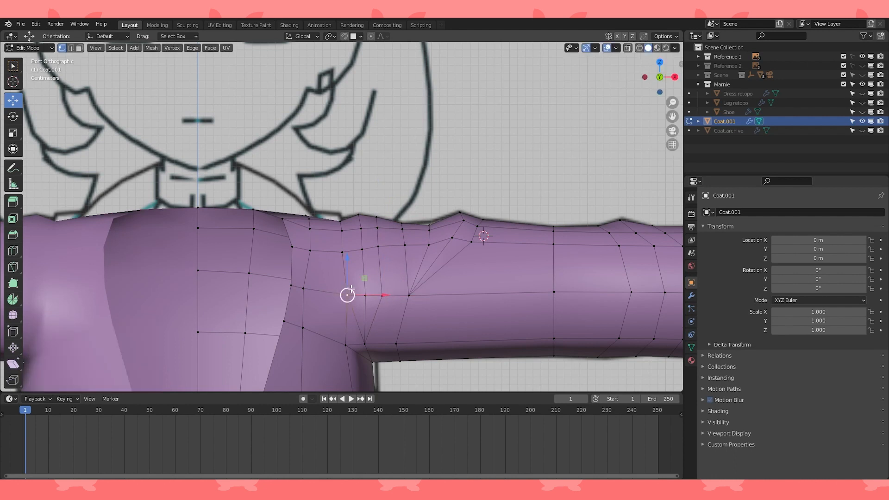
{"action": "key", "text": "g"}
{"action": "key", "text": "g"}
{"action": "left_click", "coordinate": [369, 250]}
{"action": "left_click", "coordinate": [365, 229]}
{"action": "left_click", "coordinate": [377, 227]}
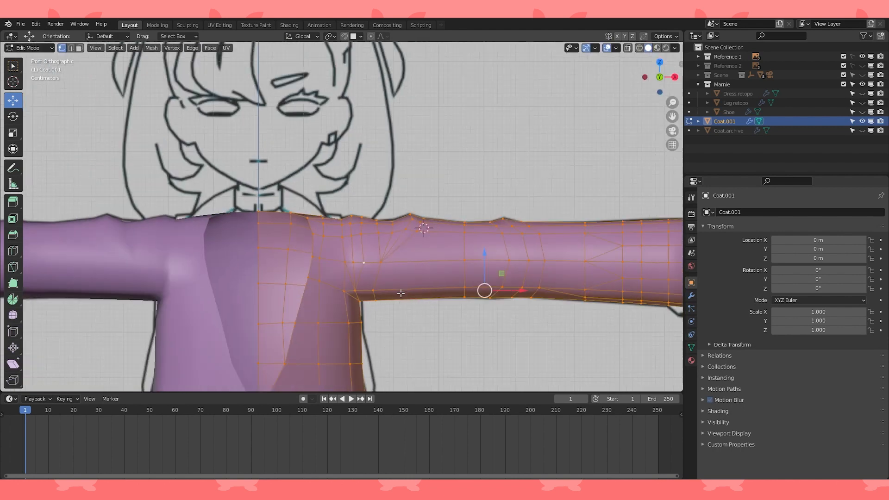
- Scale the outer elbow loop's front vertices to about 0.97
{"action": "middle_click_drag", "start_coordinate": [324, 254], "coordinate": [604, 148]}
{"action": "scroll", "coordinate": [481, 232], "scroll_direction": "down", "scroll_amount": 2}
{"action": "scroll", "coordinate": [482, 232], "scroll_direction": "up", "scroll_amount": 2}
{"action": "scroll", "coordinate": [604, 148], "scroll_direction": "up", "scroll_amount": 4}
{"action": "key", "text": "Tab"}
{"action": "middle_click_drag", "start_coordinate": [463, 231], "coordinate": [407, 180]}
{"action": "left_click", "coordinate": [413, 200]}
{"action": "left_click", "coordinate": [415, 213], "text": "shift"}
{"action": "mouse_move", "coordinate": [463, 185]}
{"action": "middle_mouse_down"}
{"action": "mouse_move", "coordinate": [408, 222]}
{"action": "mouse_move", "coordinate": [419, 250]}
{"action": "middle_mouse_up"}
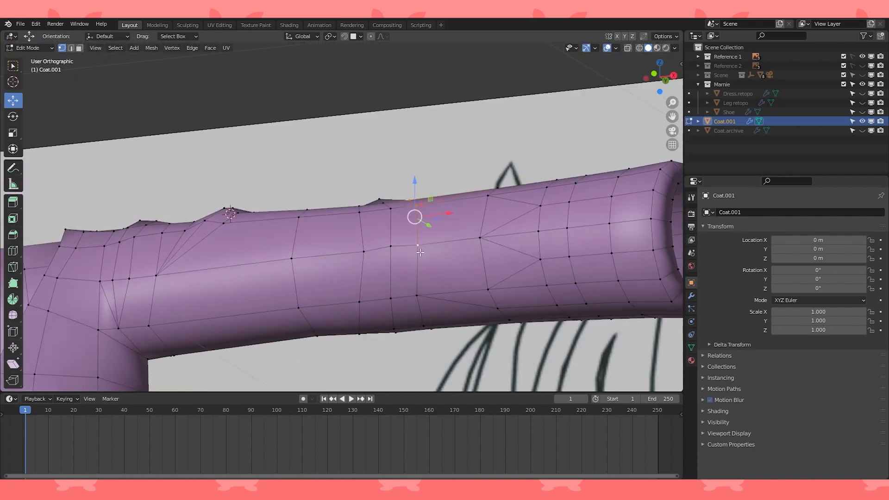
{"action": "mouse_move", "coordinate": [471, 283]}
{"action": "middle_mouse_down"}
{"action": "mouse_move", "coordinate": [463, 259]}
{"action": "mouse_move", "coordinate": [486, 295]}
{"action": "middle_mouse_up"}
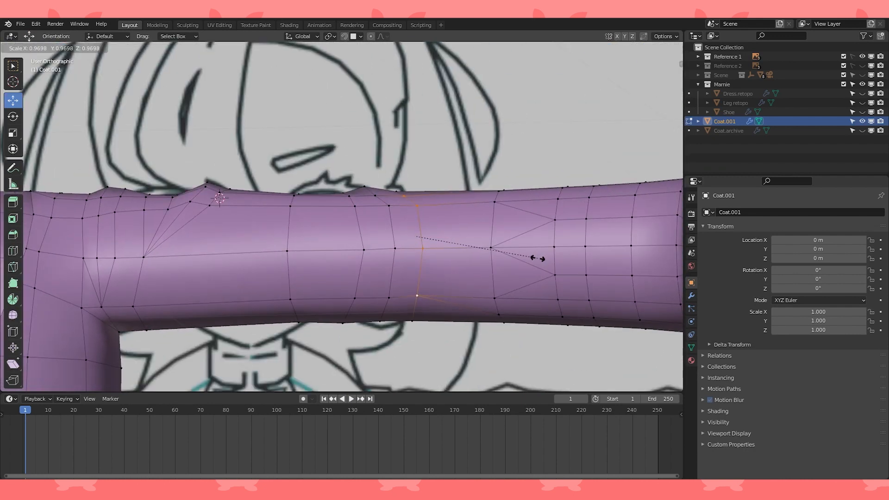
{"action": "left_click", "coordinate": [537, 258]}
- Nudge the outer elbow loop down slightly and slide its upper front vertex along its edge
{"action": "middle_click_drag", "start_coordinate": [532, 256], "coordinate": [464, 231]}
{"action": "left_click_drag", "start_coordinate": [415, 200], "coordinate": [415, 201]}
{"action": "key", "text": "Tab"}
{"action": "scroll", "coordinate": [463, 222], "scroll_direction": "down", "scroll_amount": 1}
{"action": "mouse_move", "coordinate": [463, 222]}
{"action": "middle_mouse_down"}
{"action": "mouse_move", "coordinate": [485, 259]}
{"action": "mouse_move", "coordinate": [479, 243]}
{"action": "mouse_move", "coordinate": [487, 246]}
{"action": "mouse_move", "coordinate": [461, 283]}
{"action": "middle_mouse_up"}
{"action": "key", "text": "Tab"}
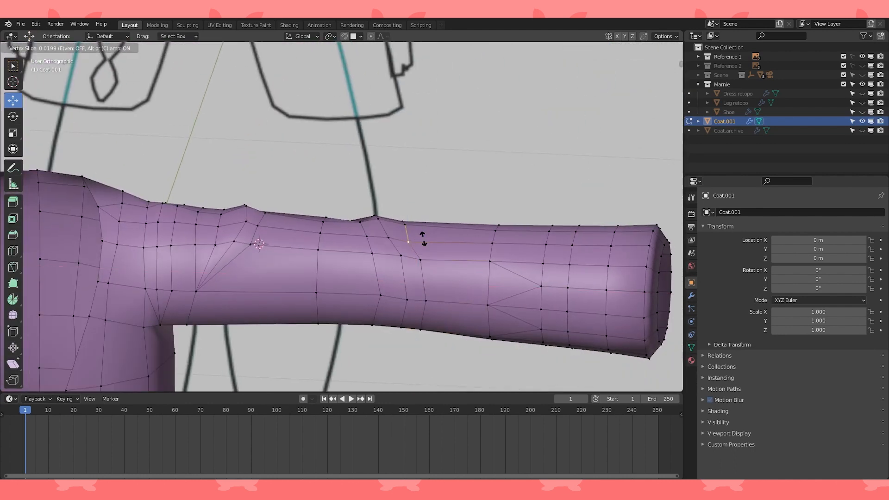
{"action": "left_click", "coordinate": [423, 238]}
{"action": "scroll", "coordinate": [422, 238], "scroll_direction": "down", "scroll_amount": 2}
{"action": "key", "text": "Tab"}
- Shift the top vertex on the cuff side of the elbow fold vertically by about 0.0036 m
{"action": "middle_click_drag", "start_coordinate": [422, 238], "coordinate": [440, 254]}
{"action": "key", "text": "Tab"}
{"action": "scroll", "coordinate": [409, 205], "scroll_direction": "up", "scroll_amount": 3}
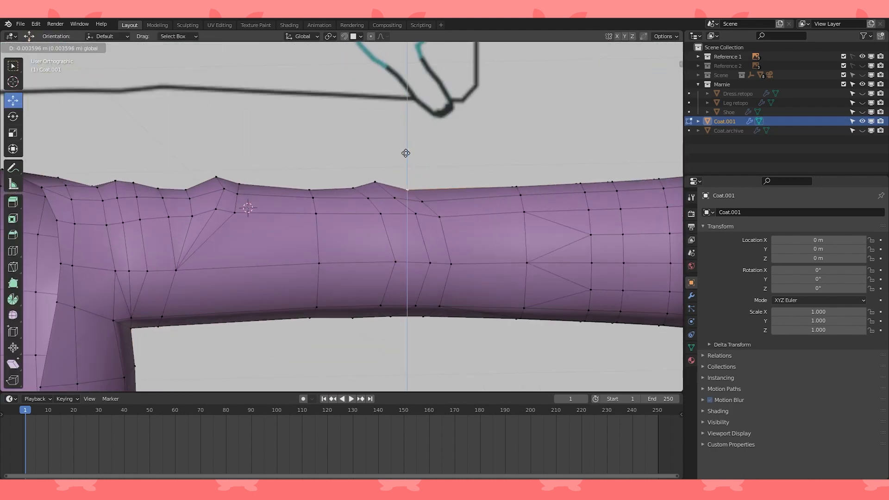
{"action": "left_click", "coordinate": [405, 153]}
{"action": "key", "text": "Tab"}
{"action": "scroll", "coordinate": [453, 188], "scroll_direction": "down", "scroll_amount": 3}
{"action": "mouse_move", "coordinate": [453, 187]}
{"action": "middle_mouse_down"}
{"action": "mouse_move", "coordinate": [468, 251]}
{"action": "mouse_move", "coordinate": [447, 182]}
{"action": "middle_mouse_up"}
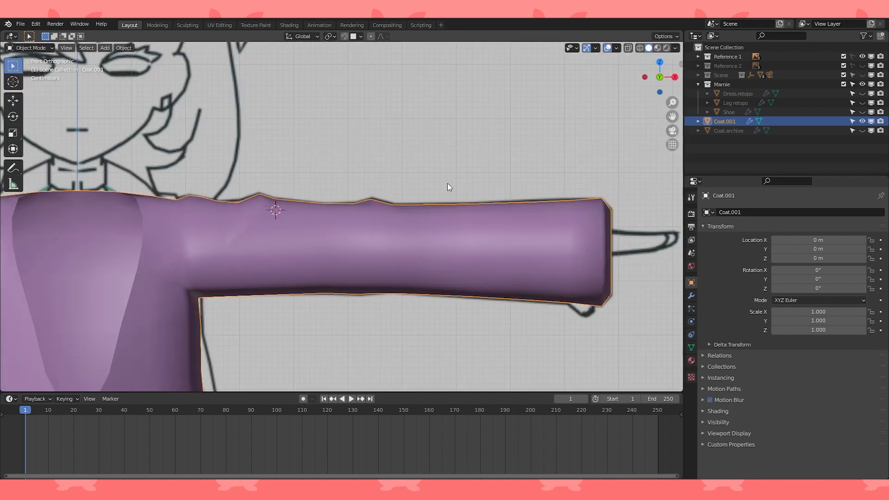
- Slide the lower front vertex of the inner elbow loop along its edge in front view
{"action": "key", "text": "Tab"}
{"action": "scroll", "coordinate": [448, 184], "scroll_direction": "up", "scroll_amount": 4}
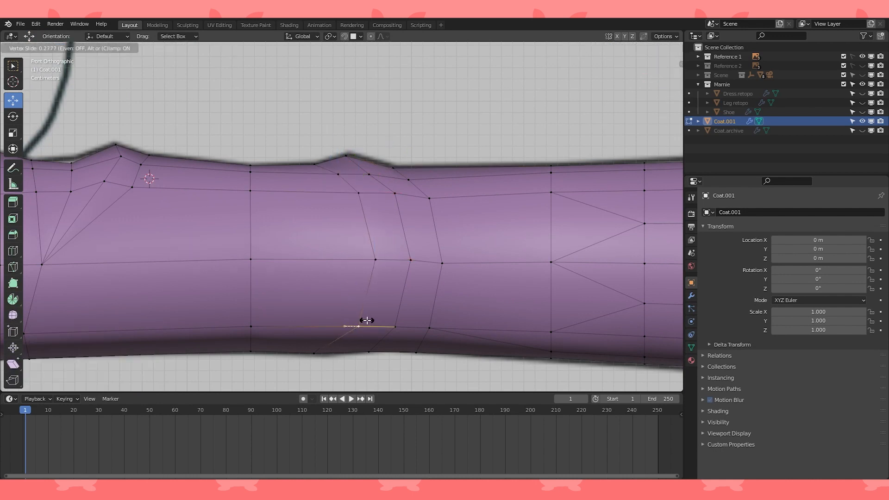
{"action": "key", "text": "g"}
{"action": "left_click", "coordinate": [375, 214]}
- Examine the coat's mesh and smooth shading from several angles in both edit and object mode
{"action": "middle_click_drag", "start_coordinate": [376, 214], "coordinate": [413, 262]}
{"action": "middle_click_drag", "start_coordinate": [414, 262], "coordinate": [404, 169], "text": "shift"}
{"action": "scroll", "coordinate": [393, 173], "scroll_direction": "down", "scroll_amount": 1}
{"action": "middle_click_drag", "start_coordinate": [403, 169], "coordinate": [423, 204], "text": "shift"}
{"action": "key", "text": "Tab"}
{"action": "key", "text": "Tab"}
{"action": "key", "text": "a"}
{"action": "key", "text": "alt+a"}
{"action": "middle_click_drag", "start_coordinate": [339, 181], "coordinate": [375, 185]}
{"action": "key", "text": "a"}
{"action": "middle_click_drag", "start_coordinate": [385, 147], "coordinate": [401, 217]}
{"action": "key", "text": "Tab"}
{"action": "middle_click_drag", "start_coordinate": [420, 164], "coordinate": [404, 174]}
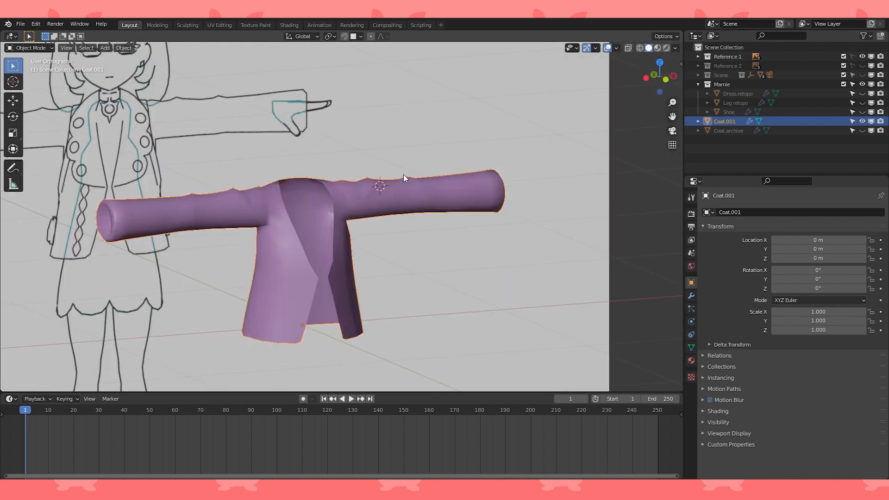
- Display the coat in wireframe in front view against the reference drawing
{"action": "scroll", "coordinate": [378, 166], "scroll_direction": "up", "scroll_amount": 3}
{"action": "key", "text": "KP_1"}
{"action": "scroll", "coordinate": [379, 166], "scroll_direction": "down", "scroll_amount": 5}
{"action": "left_click", "coordinate": [444, 121]}
{"action": "left_click", "coordinate": [639, 48]}
{"action": "scroll", "coordinate": [417, 264], "scroll_direction": "up", "scroll_amount": 2}
{"action": "left_click", "coordinate": [360, 270]}
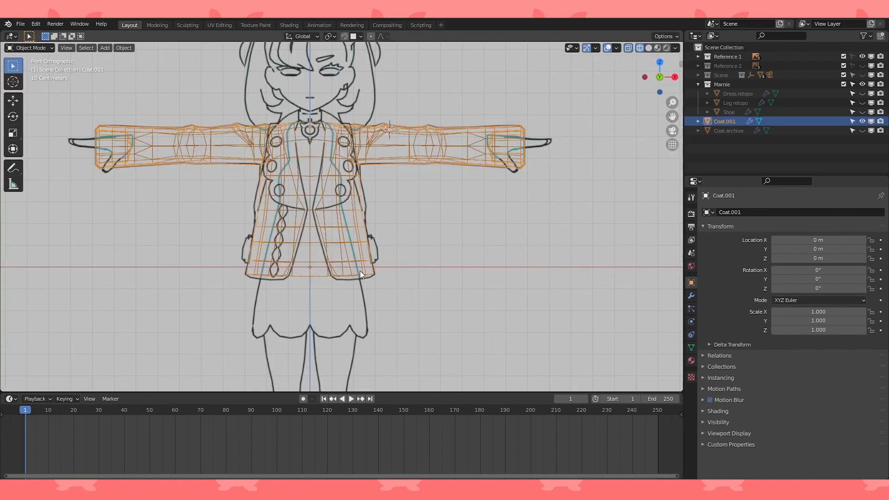
- Extrude the coat's bottom edge loop and lower the new hem loop about 0.017 m in front view
{"action": "key", "text": "Tab"}
{"action": "scroll", "coordinate": [350, 264], "scroll_direction": "up", "scroll_amount": 1}
{"action": "scroll", "coordinate": [353, 242], "scroll_direction": "up", "scroll_amount": 1}
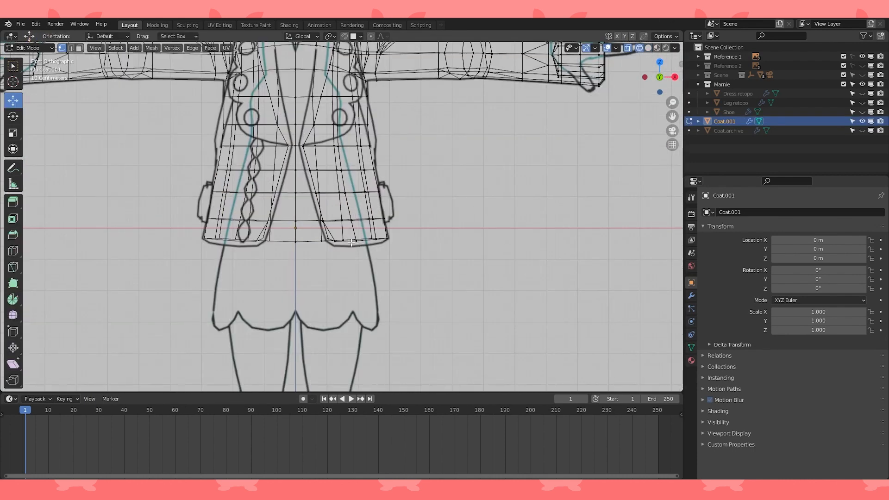
{"action": "scroll", "coordinate": [393, 204], "scroll_direction": "up", "scroll_amount": 2}
{"action": "key", "text": "e"}
{"action": "key", "text": "Escape"}
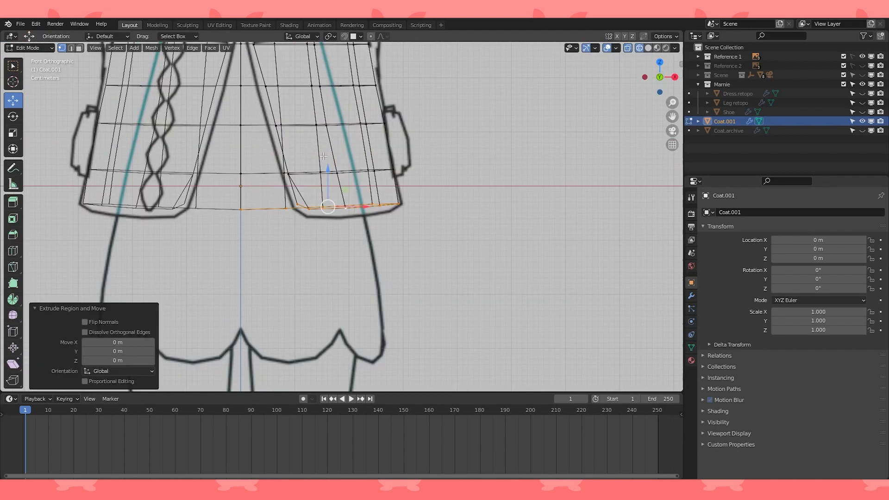
{"action": "scroll", "coordinate": [331, 168], "scroll_direction": "up", "scroll_amount": 2}
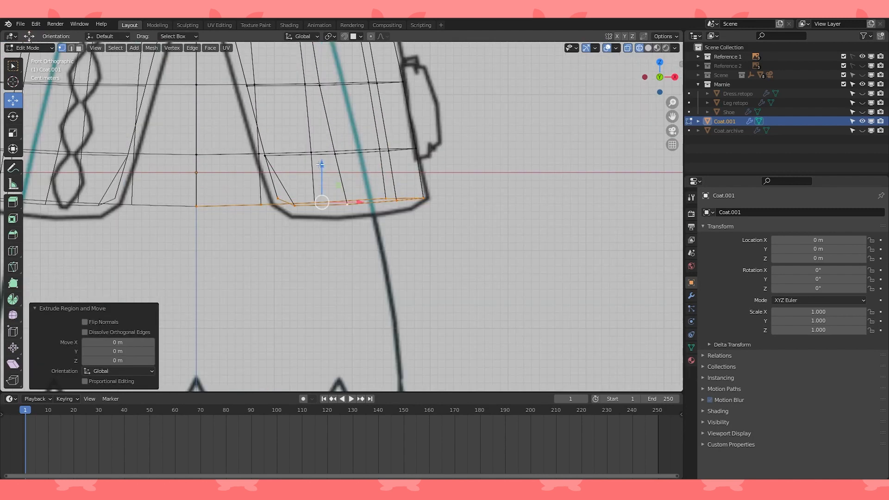
{"action": "left_click_drag", "start_coordinate": [321, 165], "coordinate": [321, 167]}
- Reset the 3D cursor to the world origin and scale the new hem loop slightly inward around it
{"action": "scroll", "coordinate": [451, 284], "scroll_direction": "down", "scroll_amount": 3}
{"action": "key", "text": "shift+s"}
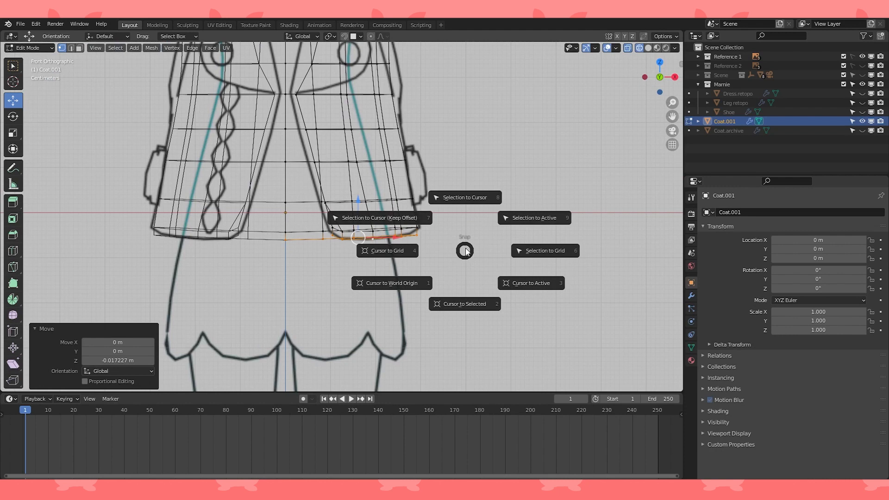
{"action": "left_click", "coordinate": [407, 285]}
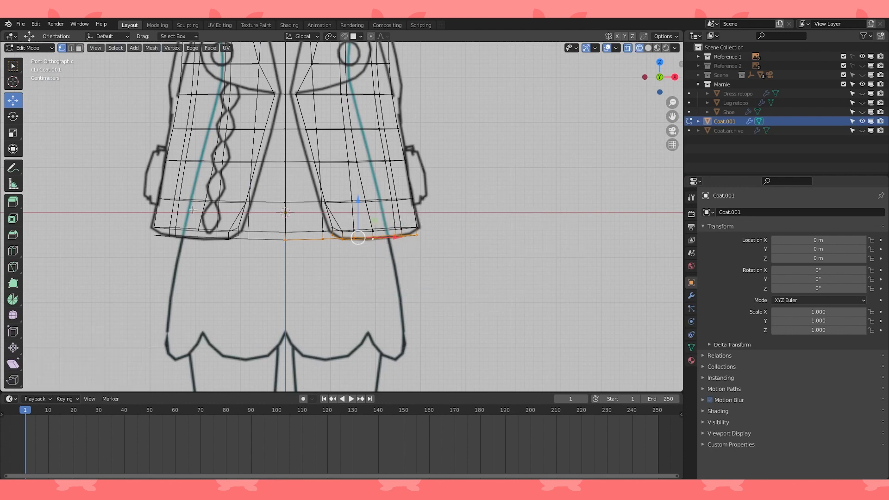
{"action": "left_click", "coordinate": [332, 36]}
{"action": "scroll", "coordinate": [387, 108], "scroll_direction": "up", "scroll_amount": 1}
{"action": "middle_click_drag", "start_coordinate": [526, 185], "coordinate": [470, 175], "text": "shift"}
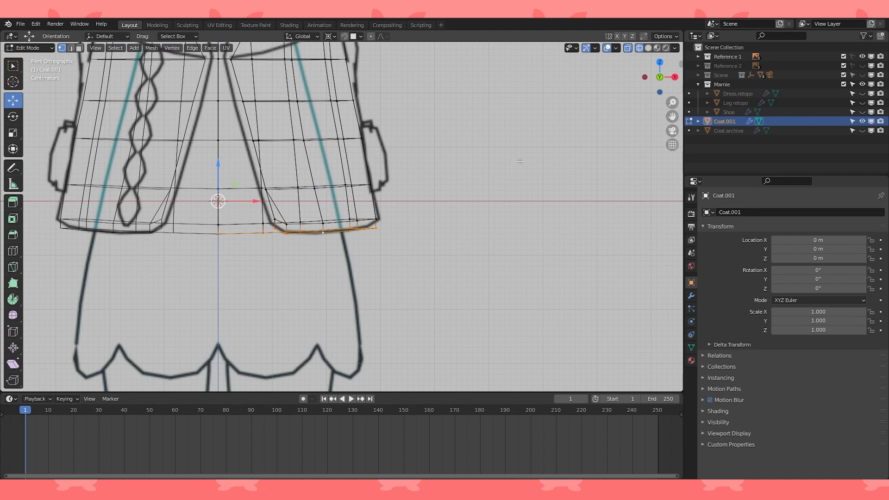
{"action": "key", "text": "s"}
- Isolate the new hem loop by hiding the rest of the coat mesh, and frame it in top view
{"action": "key", "text": "alt+h"}
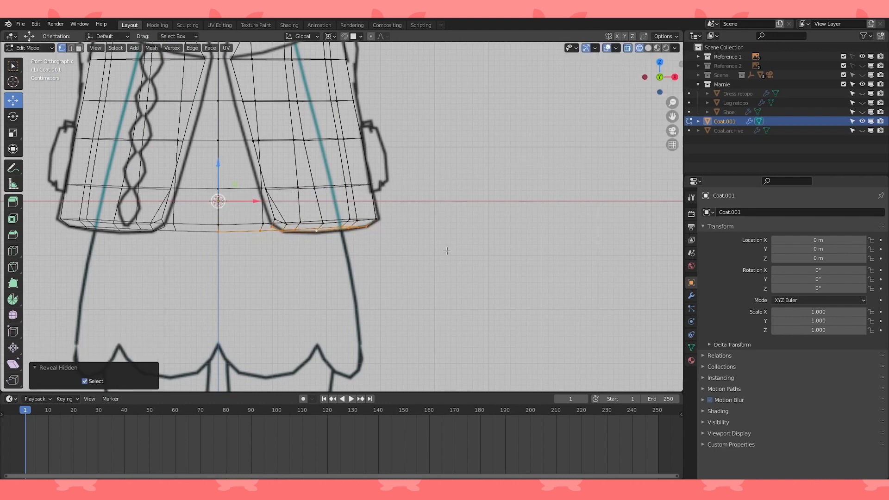
{"action": "key", "text": "ctrl+i"}
{"action": "key", "text": "h"}
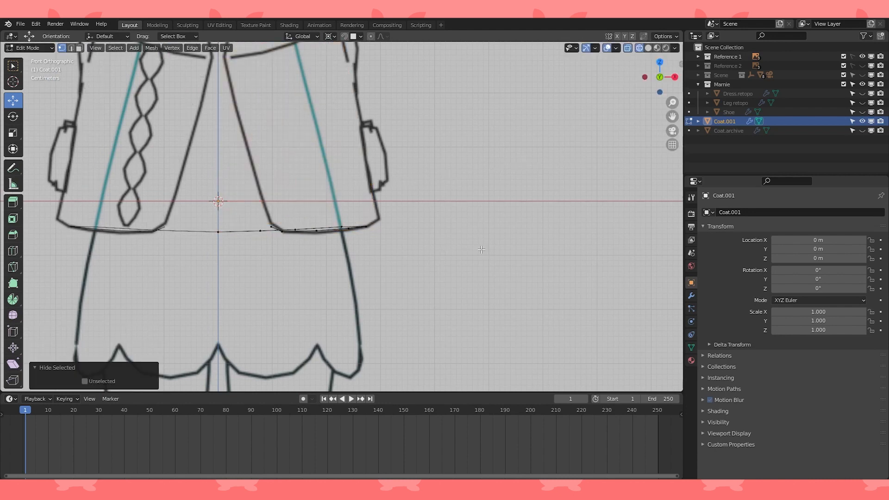
{"action": "key", "text": "KP_7"}
{"action": "key", "text": "Home"}
{"action": "key", "text": "KP_Decimal"}
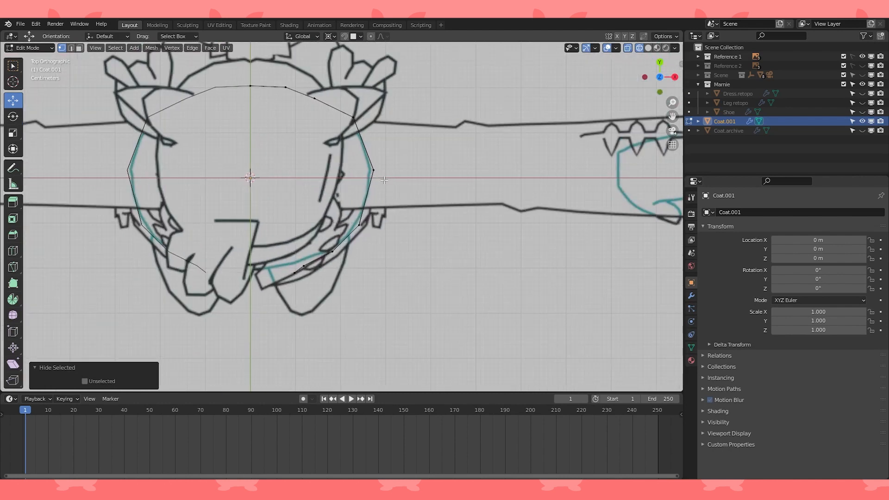
- Shift the hem loop's front side vertices slightly along Y, and its two front end vertices about 0.0036 m along Y
{"action": "left_click", "coordinate": [332, 252]}
{"action": "left_click", "coordinate": [359, 225], "text": "shift"}
{"action": "left_click", "coordinate": [373, 170], "text": "shift"}
{"action": "middle_click_drag", "start_coordinate": [373, 170], "coordinate": [325, 119]}
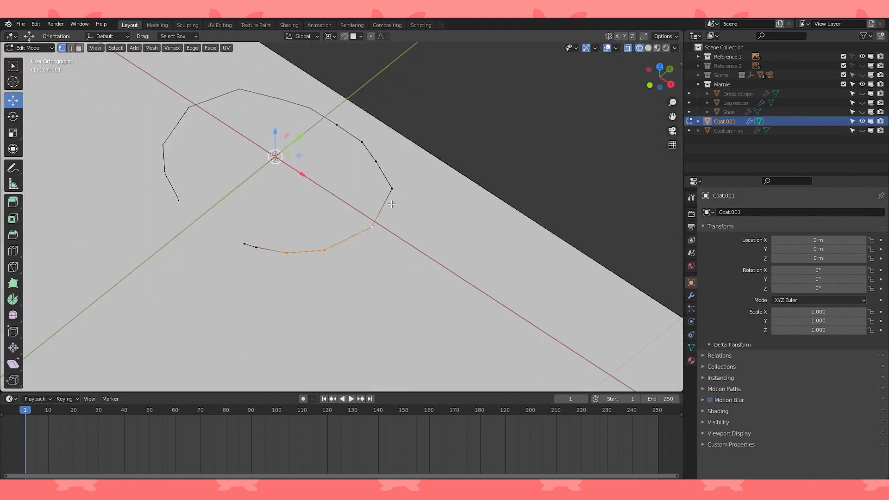
{"action": "left_click", "coordinate": [863, 56]}
{"action": "middle_click_drag", "start_coordinate": [482, 210], "coordinate": [488, 191]}
{"action": "key", "text": "KP_3"}
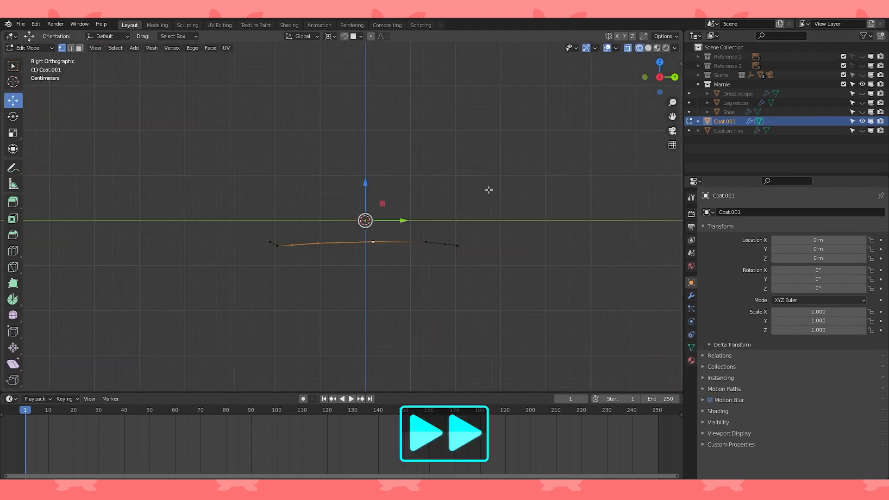
{"action": "left_click", "coordinate": [863, 56]}
{"action": "scroll", "coordinate": [482, 266], "scroll_direction": "up", "scroll_amount": 2}
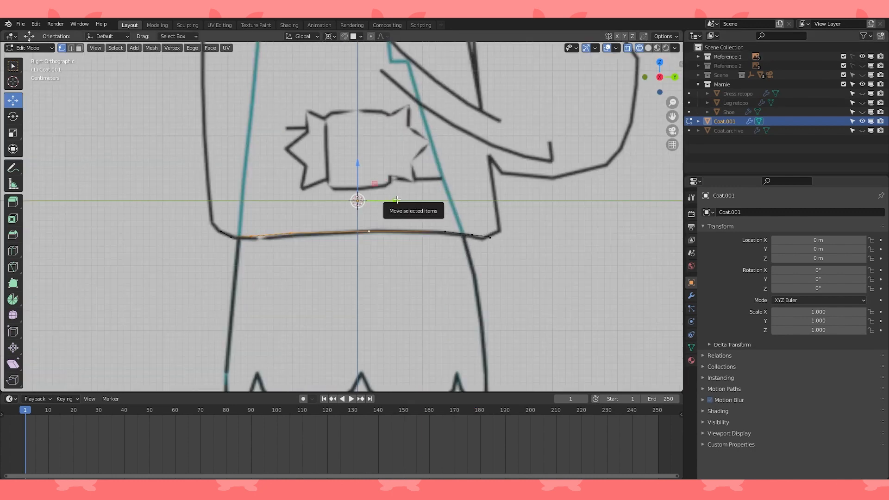
{"action": "left_click_drag", "start_coordinate": [397, 200], "coordinate": [398, 199]}
{"action": "middle_click_drag", "start_coordinate": [398, 200], "coordinate": [306, 132]}
{"action": "left_click_drag", "start_coordinate": [355, 115], "coordinate": [356, 116]}
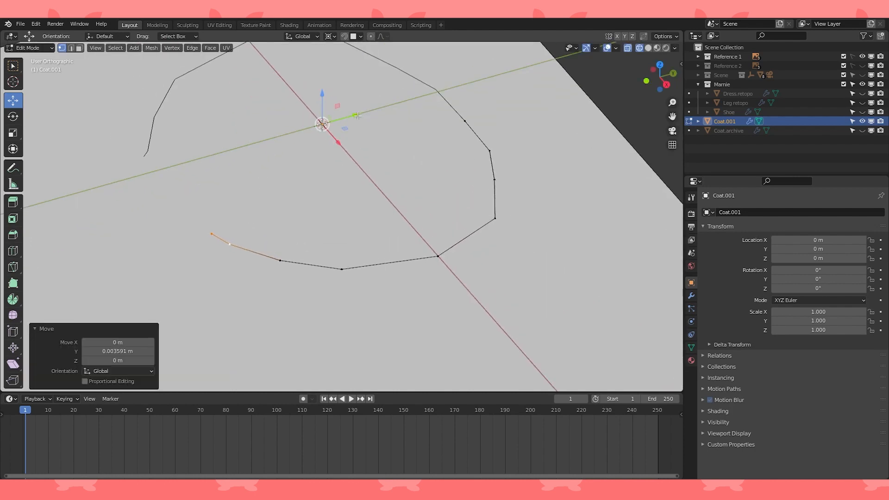
- Set the pivot to Median Point and move the hem loop's front end vertex slightly forward along Y in top view
{"action": "middle_click_drag", "start_coordinate": [355, 115], "coordinate": [273, 176]}
{"action": "left_click", "coordinate": [232, 235]}
{"action": "key", "text": "KP_7"}
{"action": "middle_click_drag", "start_coordinate": [232, 235], "coordinate": [408, 230], "text": "shift"}
{"action": "left_click", "coordinate": [330, 36]}
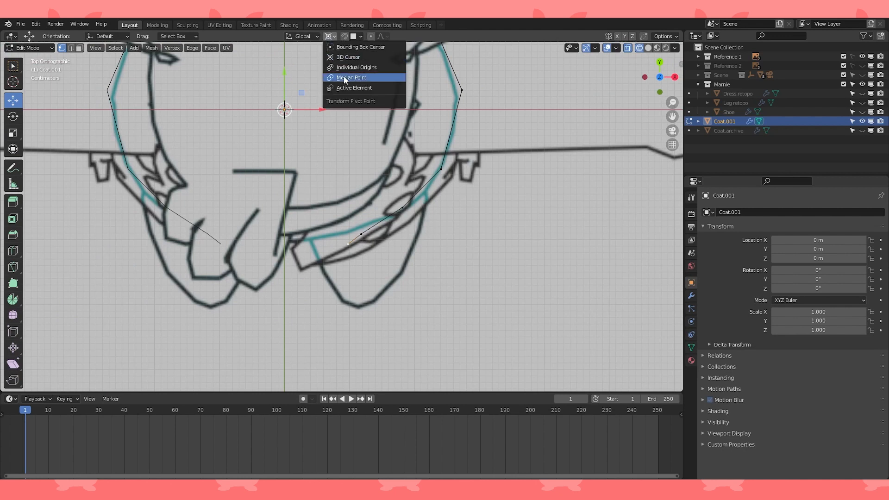
{"action": "left_click", "coordinate": [345, 77]}
{"action": "left_click_drag", "start_coordinate": [349, 199], "coordinate": [349, 203]}
- Raise the hem loop's front end vertex about 0.006 m to meet the reference corner in front view
{"action": "key", "text": "KP_1"}
{"action": "middle_click_drag", "start_coordinate": [470, 239], "coordinate": [382, 238], "text": "shift"}
{"action": "scroll", "coordinate": [377, 236], "scroll_direction": "up", "scroll_amount": 2}
{"action": "left_click_drag", "start_coordinate": [237, 212], "coordinate": [234, 205]}
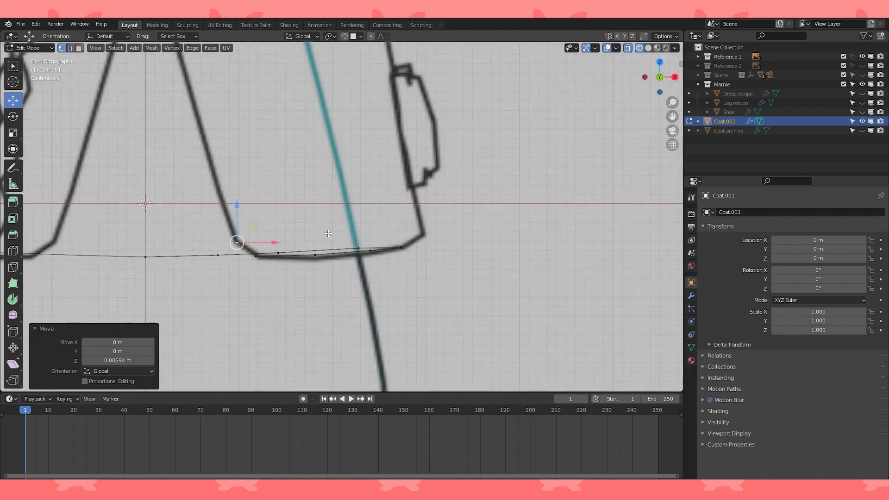
- Lower two front hem vertices slightly onto the reference outline, the outer one by about 0.001 m
{"action": "left_click", "coordinate": [320, 255]}
{"action": "key", "text": "g"}
{"action": "key", "text": "z"}
{"action": "left_click", "coordinate": [316, 212]}
{"action": "left_click", "coordinate": [370, 251]}
{"action": "key", "text": "g"}
{"action": "key", "text": "z"}
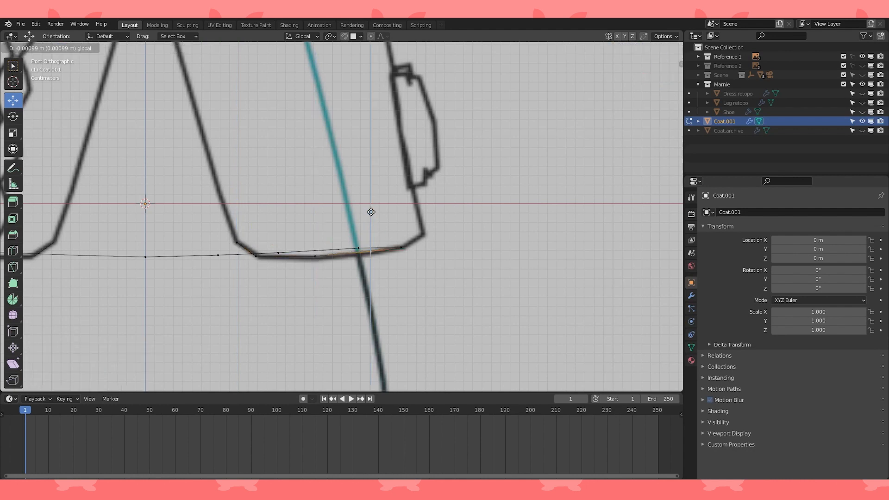
{"action": "left_click", "coordinate": [370, 211]}
- Slide two rear side vertices of the hem loop along their edges in right view, by factors 0.178 and 0.125
{"action": "scroll", "coordinate": [418, 213], "scroll_direction": "down", "scroll_amount": 2}
{"action": "key", "text": "KP_3"}
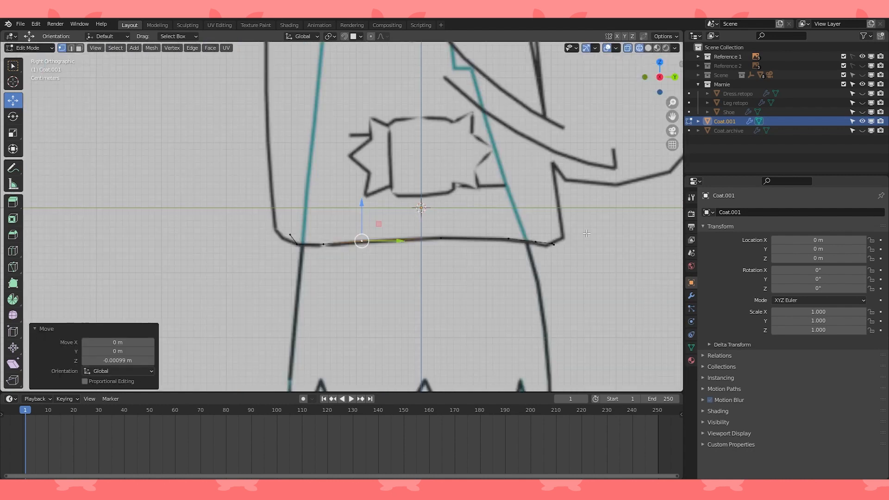
{"action": "middle_click_drag", "start_coordinate": [548, 230], "coordinate": [460, 234], "text": "shift"}
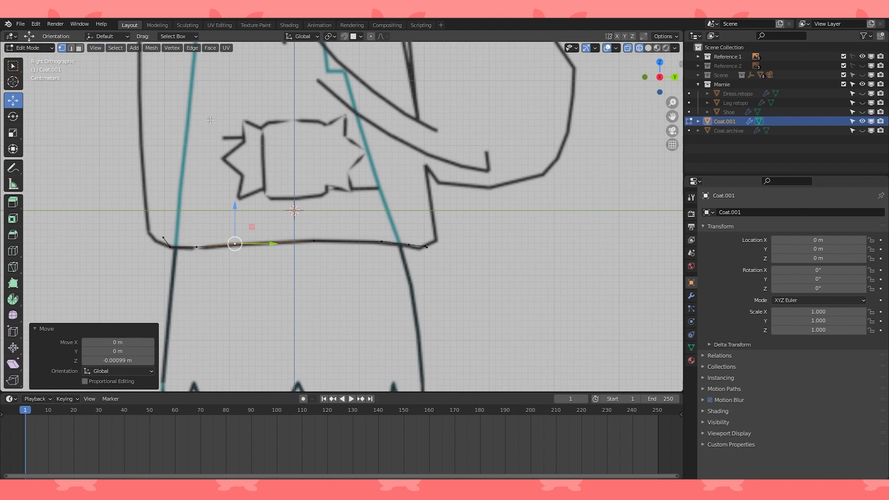
{"action": "left_click", "coordinate": [407, 244]}
{"action": "scroll", "coordinate": [463, 238], "scroll_direction": "up", "scroll_amount": 1}
{"action": "middle_click_drag", "start_coordinate": [499, 233], "coordinate": [456, 239], "text": "shift"}
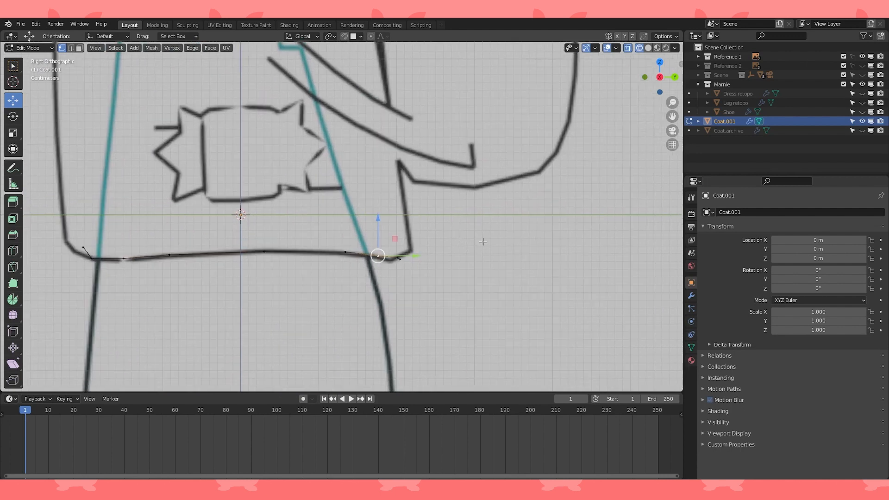
{"action": "left_click", "coordinate": [496, 239]}
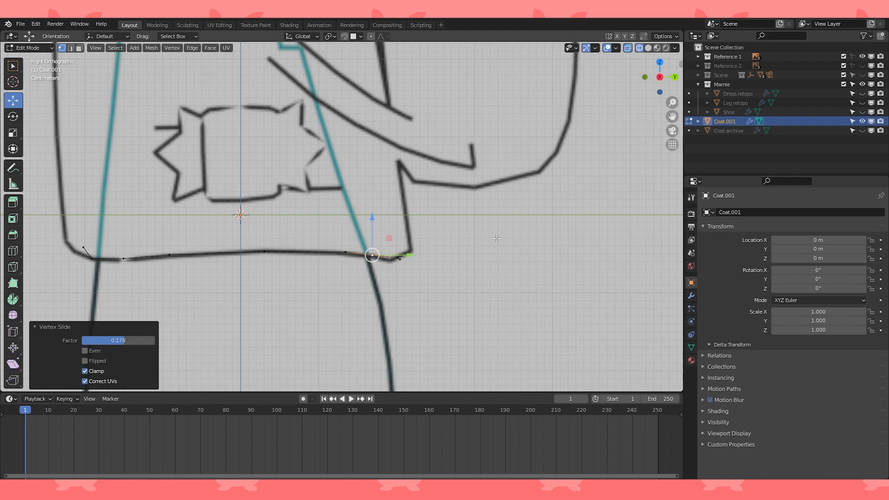
{"action": "left_click", "coordinate": [345, 251]}
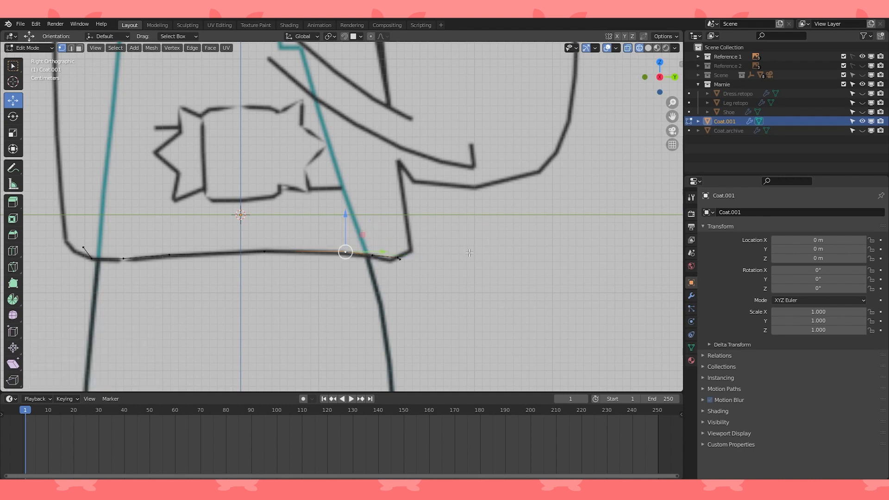
{"action": "key", "text": "shift+v"}
{"action": "left_click", "coordinate": [483, 287]}
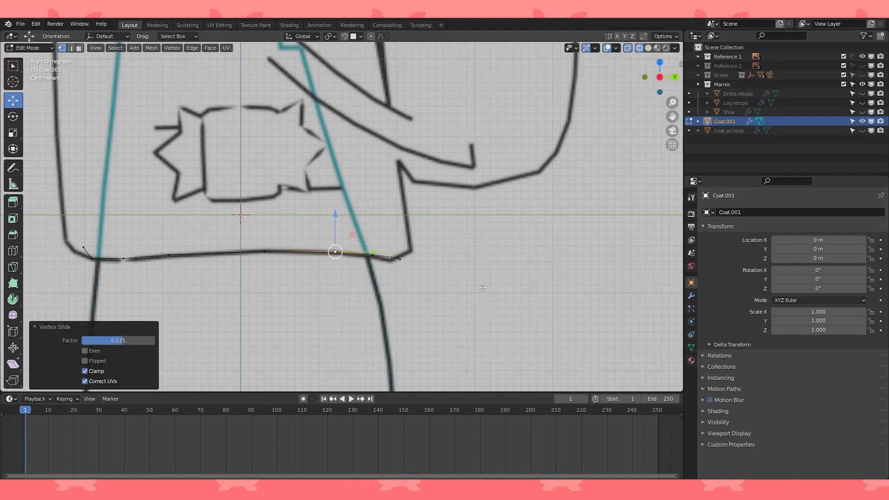
- Move the rearmost selected hem vertices about 0.013 m forward along Y in right view
{"action": "mouse_move", "coordinate": [479, 284]}
{"action": "middle_mouse_down"}
{"action": "mouse_move", "coordinate": [480, 303]}
{"action": "mouse_move", "coordinate": [466, 276]}
{"action": "middle_mouse_up"}
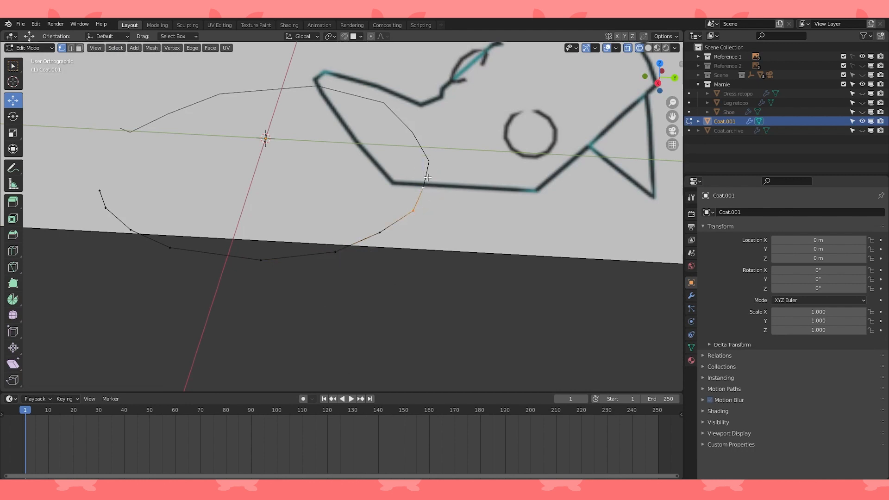
{"action": "middle_click_drag", "start_coordinate": [426, 195], "coordinate": [427, 179]}
{"action": "key", "text": "KP_3"}
{"action": "key", "text": "KP_Decimal"}
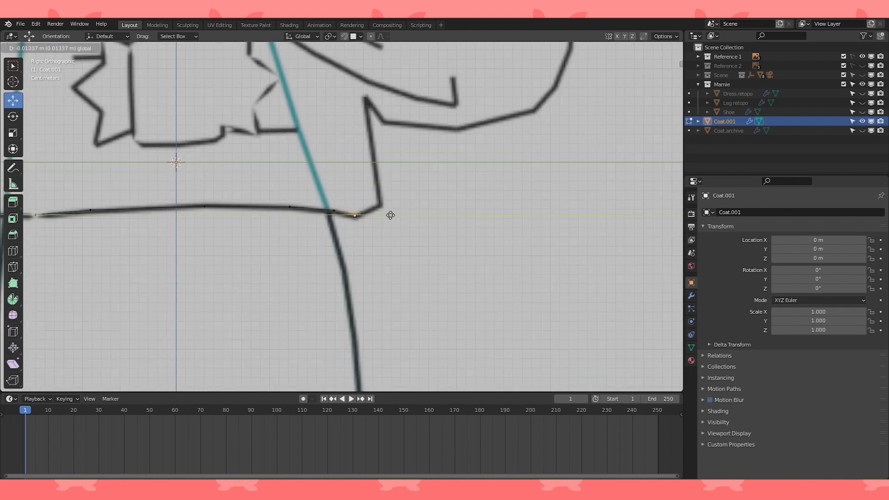
{"action": "left_click_drag", "start_coordinate": [393, 214], "coordinate": [390, 214]}
- Swap Reference 1 for Reference 2 and slide the hem vertex beside the centre back along its edge in back view
{"action": "middle_click_drag", "start_coordinate": [391, 186], "coordinate": [335, 215]}
{"action": "left_click", "coordinate": [324, 217]}
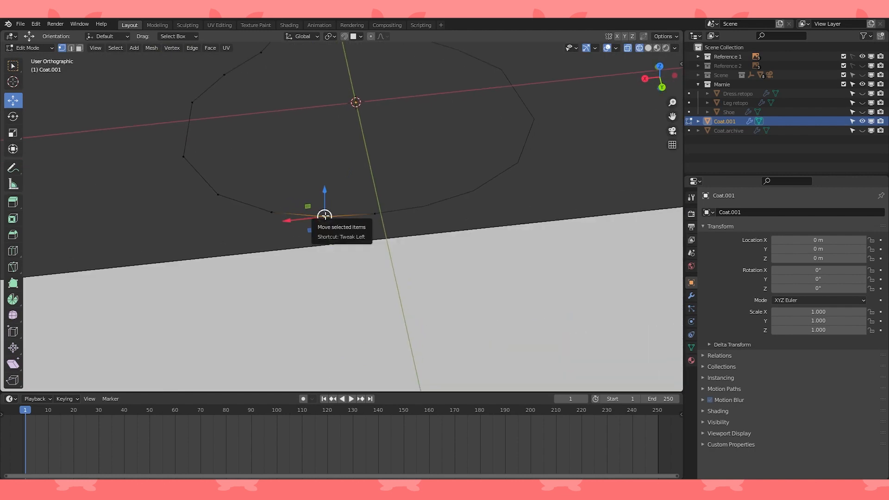
{"action": "left_click", "coordinate": [862, 66]}
{"action": "left_click", "coordinate": [861, 57]}
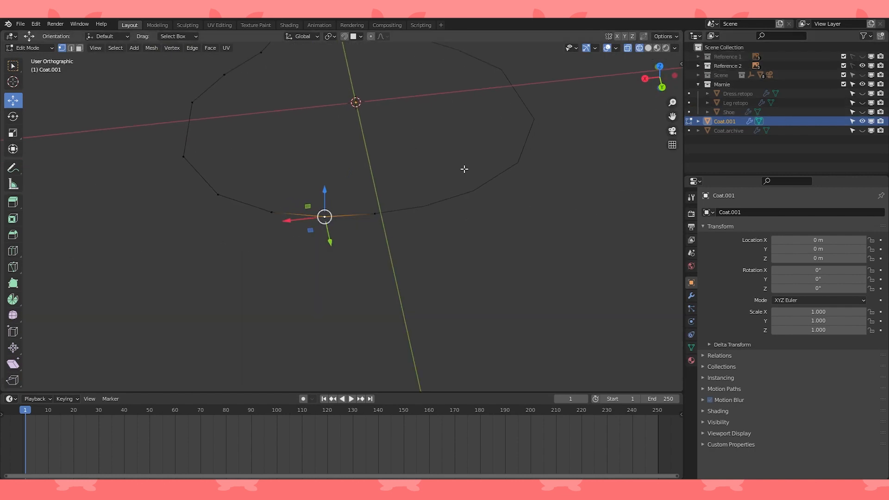
{"action": "key", "text": "ctrl+KP_1"}
{"action": "scroll", "coordinate": [407, 200], "scroll_direction": "up", "scroll_amount": 3}
{"action": "middle_click_drag", "start_coordinate": [406, 200], "coordinate": [387, 218], "text": "shift"}
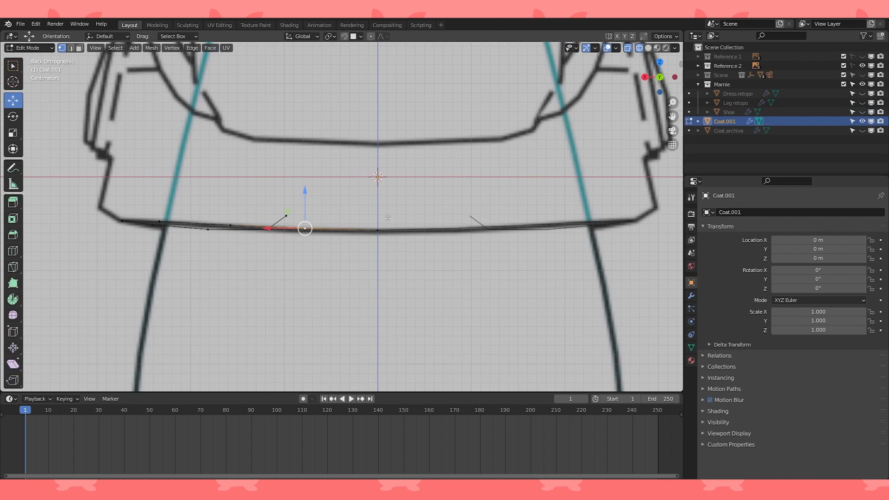
{"action": "key", "text": "shift+v"}
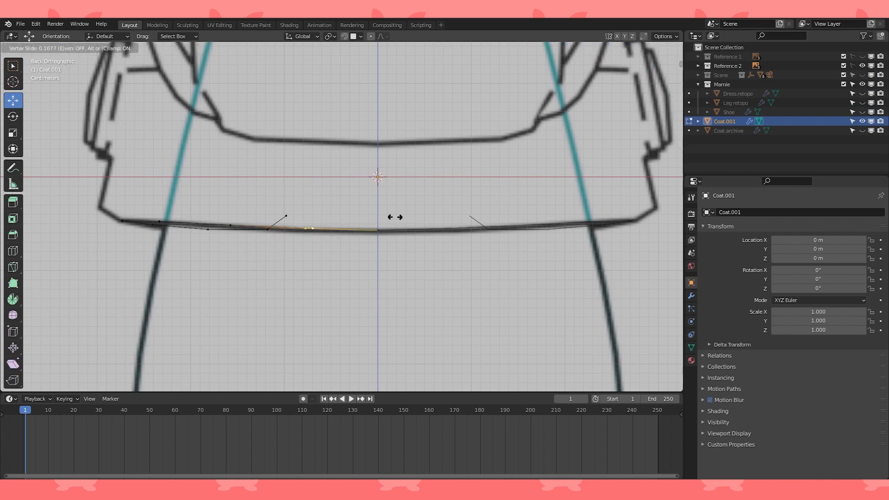
{"action": "left_click", "coordinate": [394, 217]}
- Select the whole hem loop and reveal the hidden coat mesh in front view
{"action": "scroll", "coordinate": [395, 217], "scroll_direction": "down", "scroll_amount": 3}
{"action": "middle_click_drag", "start_coordinate": [395, 217], "coordinate": [324, 281]}
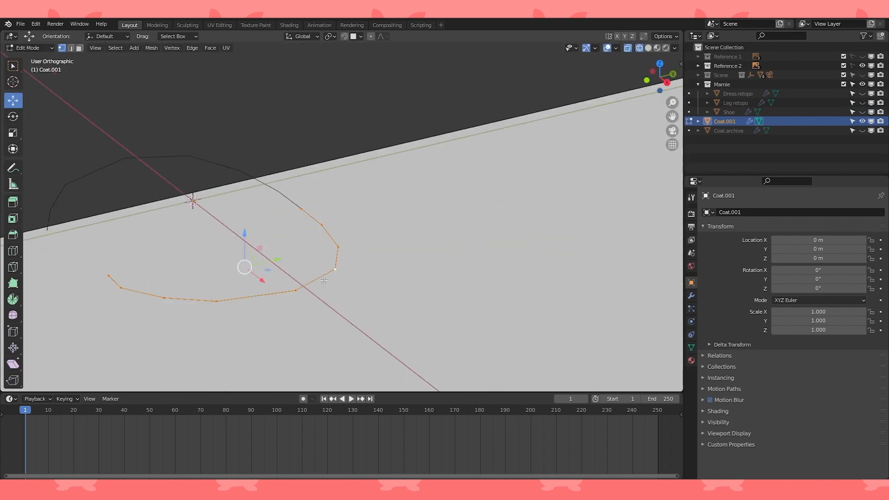
{"action": "key", "text": "KP_1"}
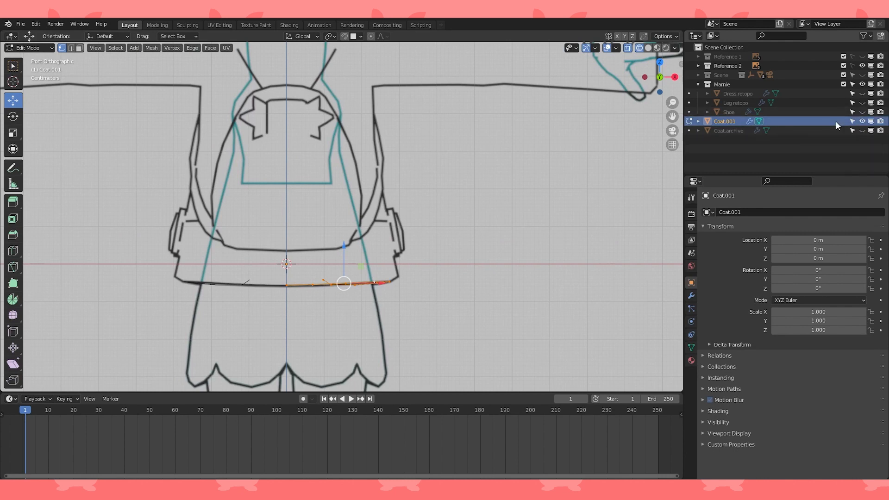
{"action": "key", "text": "alt+h"}
- Extrude the hem loop and raise the new loop up inside the coat to form an inner lining
{"action": "scroll", "coordinate": [482, 278], "scroll_direction": "up", "scroll_amount": 2}
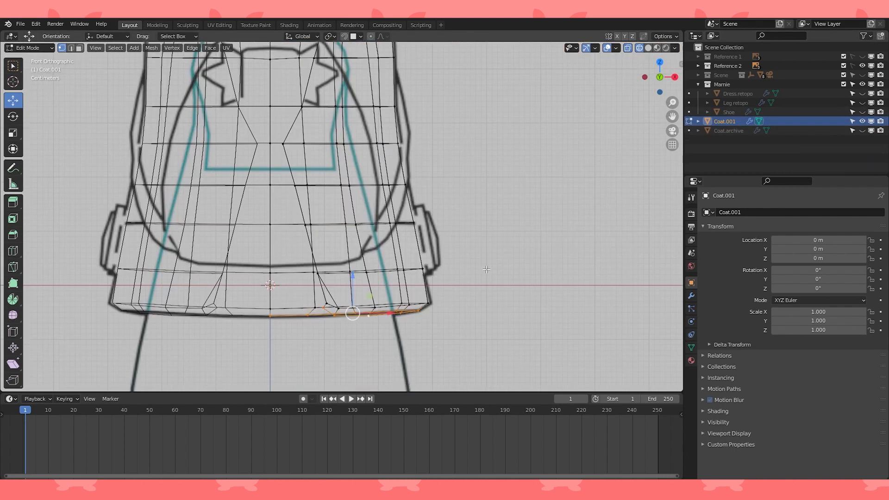
{"action": "middle_click_drag", "start_coordinate": [482, 278], "coordinate": [486, 245], "text": "shift"}
{"action": "key", "text": "e"}
{"action": "right_click", "coordinate": [486, 246]}
{"action": "middle_click_drag", "start_coordinate": [377, 212], "coordinate": [381, 235], "text": "shift"}
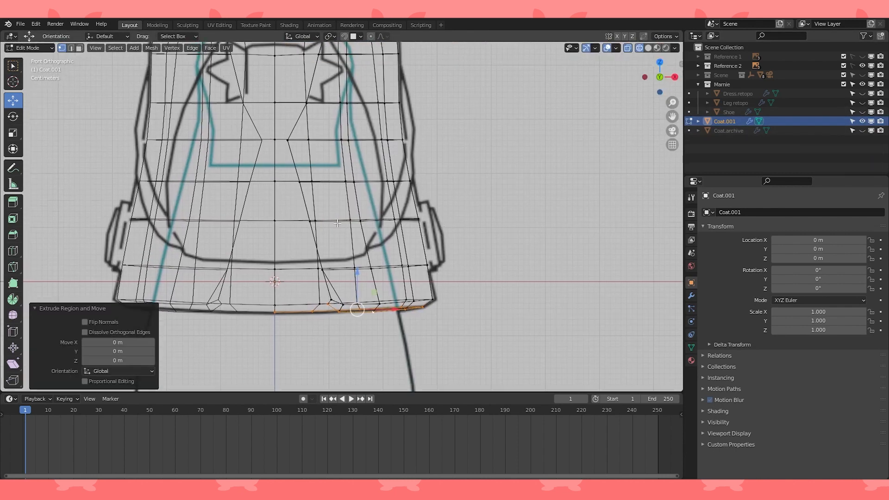
{"action": "left_click_drag", "start_coordinate": [357, 271], "coordinate": [356, 143]}
- Flatten the raised inner loop by scaling it to 0 along Z
{"action": "key", "text": "s"}
{"action": "key", "text": "z"}
{"action": "key", "text": "0"}
{"action": "key", "text": "Return"}
- Set the pivot to Active Element, make the centre-back vertex active and scale the raised loop to about 0.901
{"action": "left_click", "coordinate": [330, 37]}
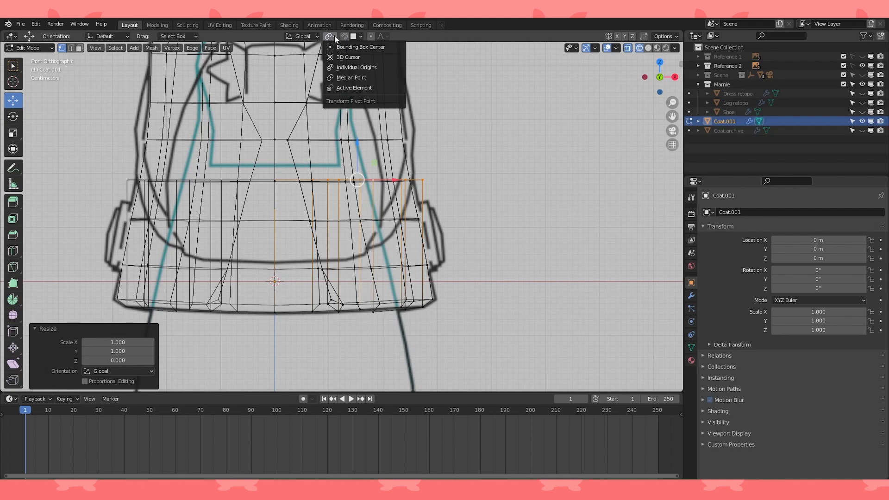
{"action": "left_click", "coordinate": [351, 85]}
{"action": "middle_click_drag", "start_coordinate": [303, 123], "coordinate": [281, 137]}
{"action": "left_click", "coordinate": [277, 140], "text": "shift"}
{"action": "key", "text": "KP_1"}
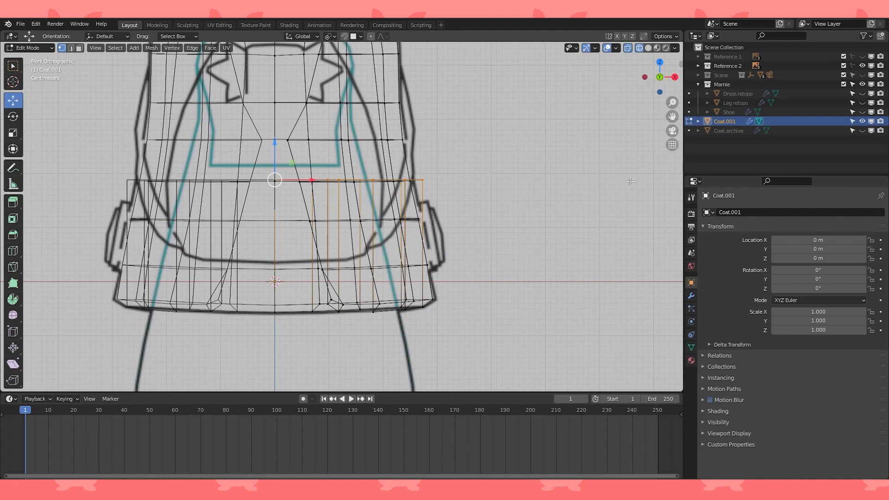
{"action": "key", "text": "s"}
{"action": "left_click", "coordinate": [535, 171]}
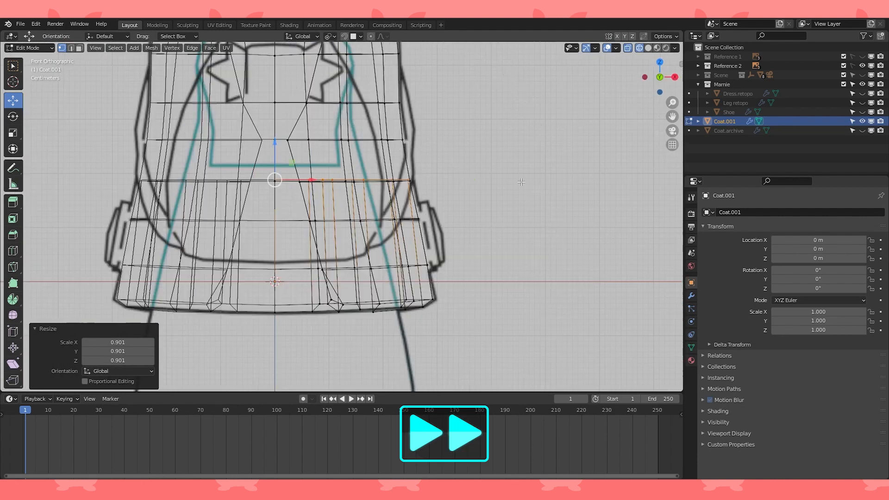
- Set the pivot back to Median Point and move the raised loop about -0.056 m along X and about -0.056 m along Y
{"action": "middle_click_drag", "start_coordinate": [493, 175], "coordinate": [472, 244]}
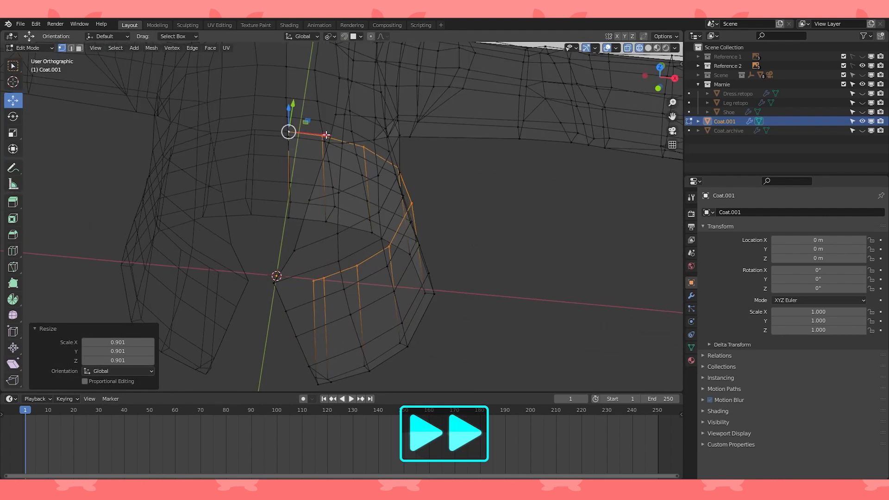
{"action": "left_click", "coordinate": [333, 36]}
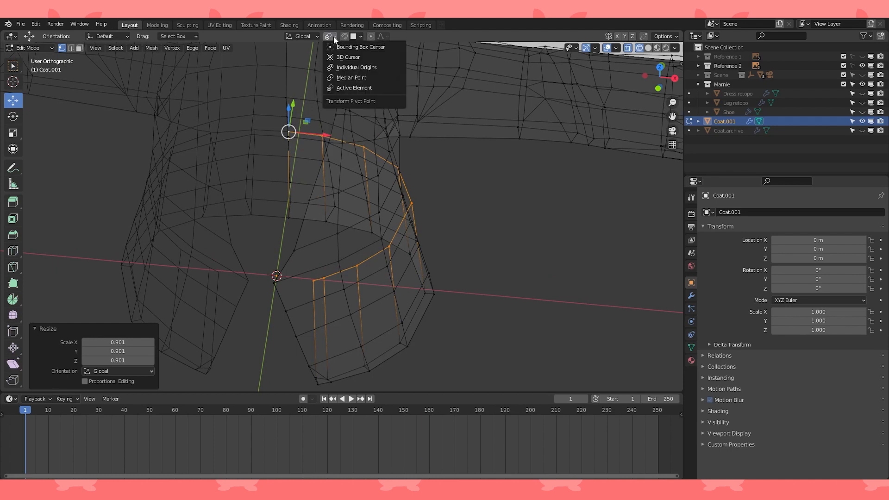
{"action": "left_click", "coordinate": [347, 78]}
{"action": "left_click_drag", "start_coordinate": [392, 209], "coordinate": [358, 207]}
{"action": "middle_click_drag", "start_coordinate": [452, 234], "coordinate": [391, 214]}
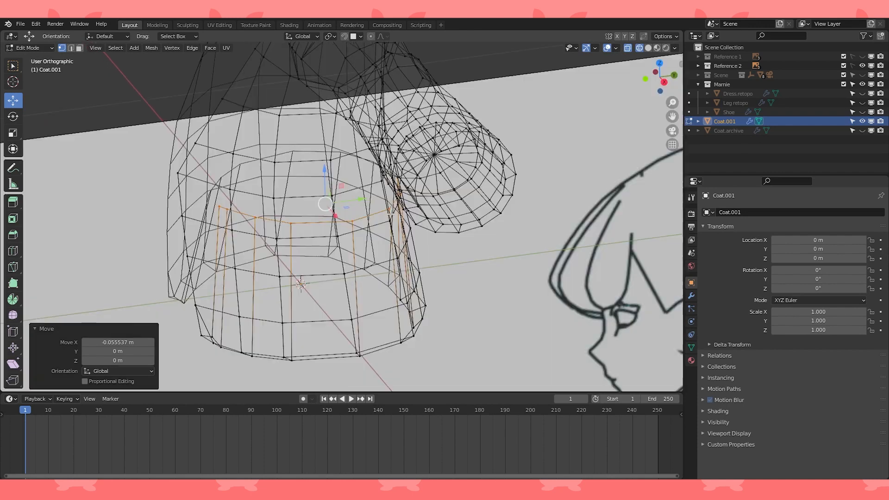
{"action": "key", "text": "KP_3"}
{"action": "key", "text": "g"}
{"action": "key", "text": "y"}
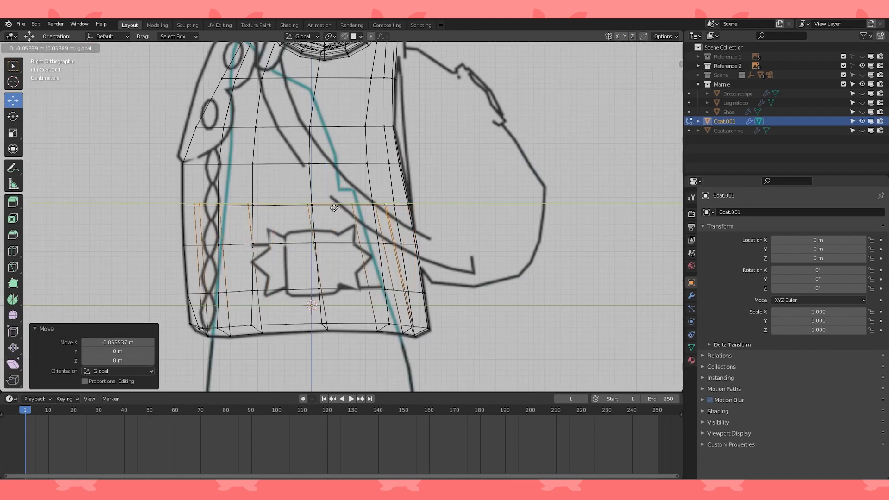
{"action": "left_click", "coordinate": [333, 208]}
{"action": "middle_click_drag", "start_coordinate": [350, 235], "coordinate": [409, 228]}
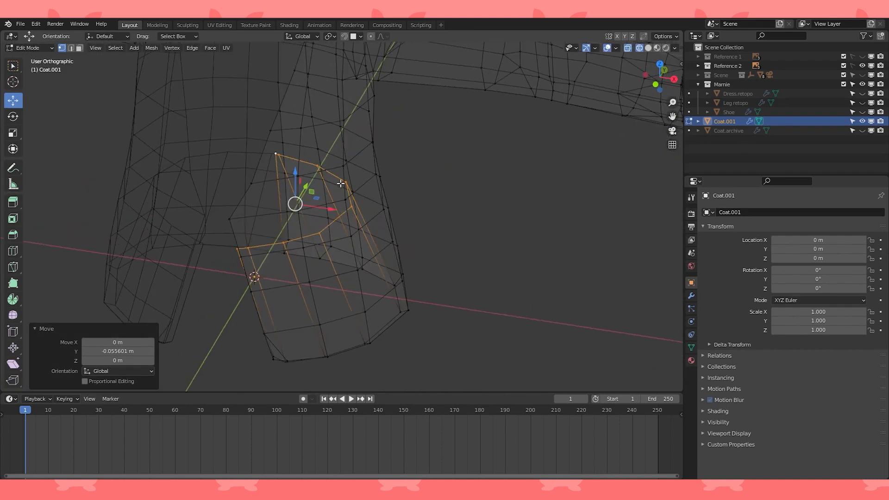
- Isolate the raised loop by inverting the selection and hiding the rest of the coat mesh
{"action": "middle_click_drag", "start_coordinate": [340, 184], "coordinate": [371, 204]}
{"action": "key", "text": "ctrl+i"}
{"action": "key", "text": "h"}
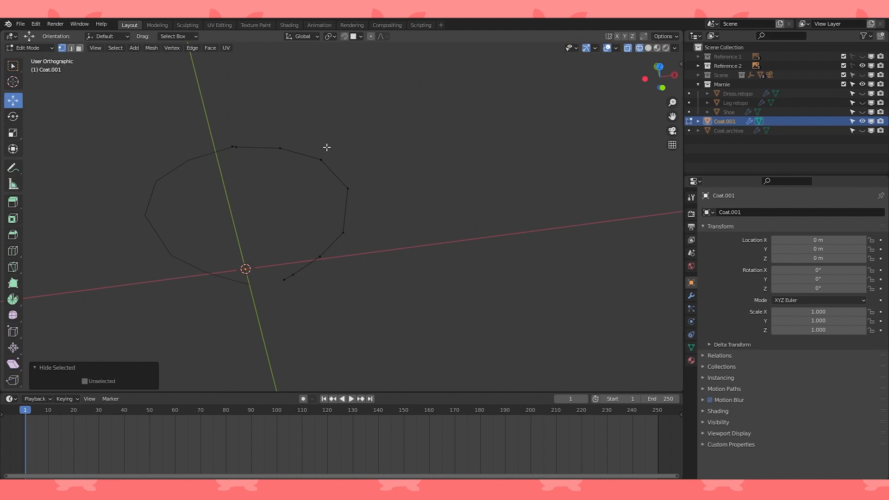
- In top view, slide the two loop vertices nearest the centre back outward along their edges to space them more evenly
{"action": "key", "text": "KP_7"}
{"action": "left_click", "coordinate": [257, 189]}
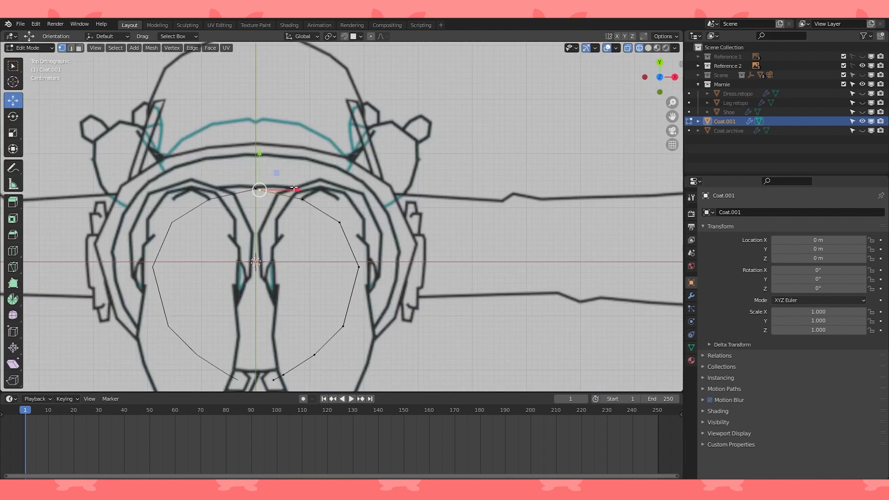
{"action": "scroll", "coordinate": [313, 203], "scroll_direction": "up", "scroll_amount": 3}
{"action": "key", "text": "shift+v"}
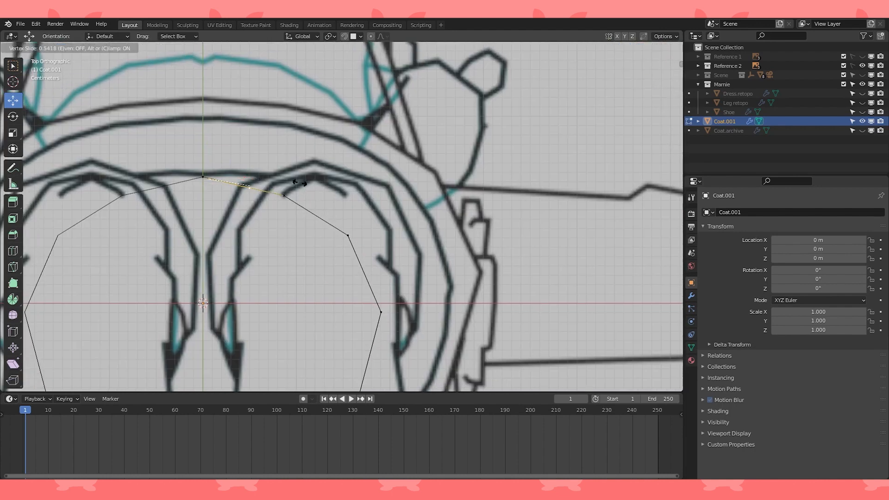
{"action": "left_click", "coordinate": [289, 192]}
{"action": "left_click", "coordinate": [299, 204]}
{"action": "key", "text": "shift+v"}
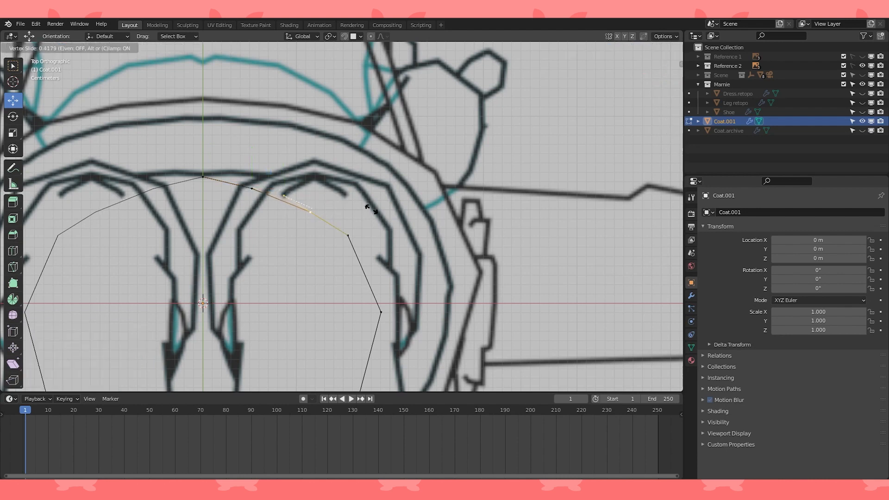
{"action": "left_click", "coordinate": [386, 211]}
- Move the two neighbouring vertices on the back curve of the loop slightly backward along Y
{"action": "mouse_move", "coordinate": [337, 203]}
{"action": "middle_mouse_down"}
{"action": "mouse_move", "coordinate": [324, 197]}
{"action": "mouse_move", "coordinate": [373, 207]}
{"action": "mouse_move", "coordinate": [375, 195]}
{"action": "middle_mouse_up"}
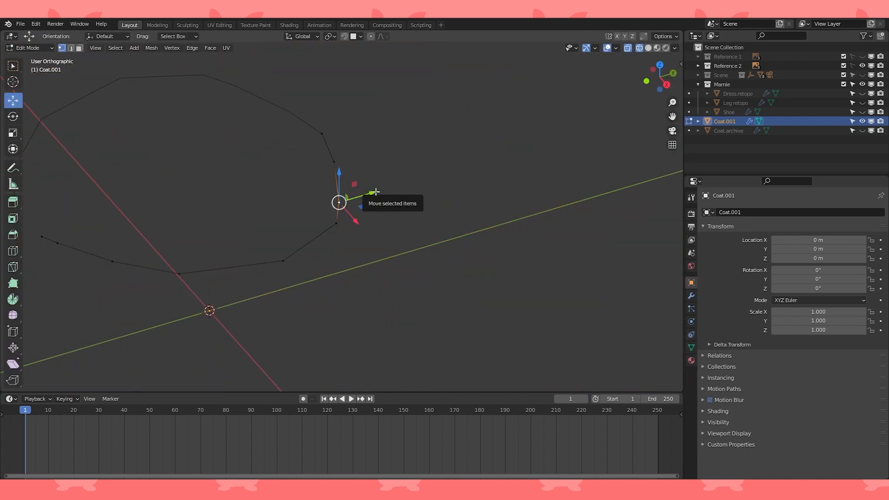
{"action": "mouse_move", "coordinate": [371, 190]}
{"action": "left_mouse_down"}
{"action": "mouse_move", "coordinate": [375, 183]}
{"action": "mouse_move", "coordinate": [380, 193]}
{"action": "left_mouse_up"}
{"action": "left_click", "coordinate": [335, 158]}
{"action": "left_click_drag", "start_coordinate": [368, 151], "coordinate": [377, 149]}
- In right view, move the selected side vertex of the lining loop slightly backward along Y
{"action": "key", "text": "Tab"}
{"action": "middle_click_drag", "start_coordinate": [383, 157], "coordinate": [309, 177]}
{"action": "key", "text": "Tab"}
{"action": "key", "text": "KP_3"}
{"action": "key", "text": "Tab"}
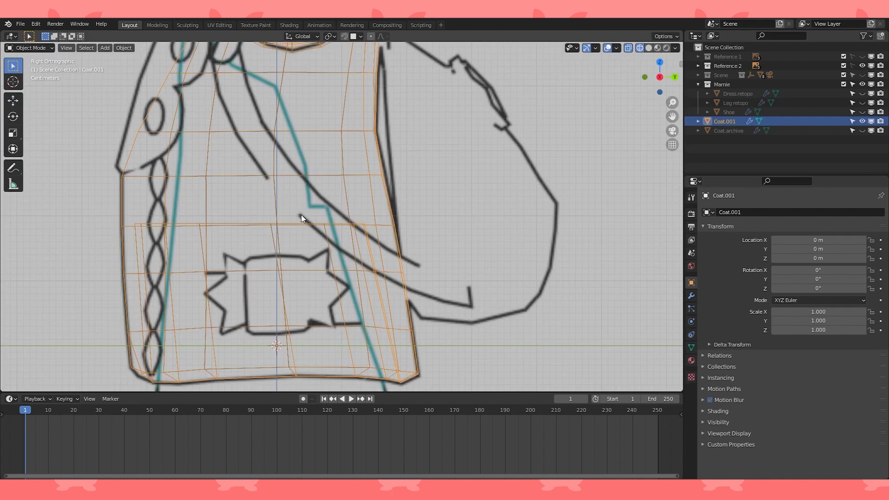
{"action": "key", "text": "Tab"}
{"action": "scroll", "coordinate": [298, 213], "scroll_direction": "up", "scroll_amount": 1}
{"action": "left_click_drag", "start_coordinate": [296, 224], "coordinate": [306, 225]}
{"action": "key", "text": "Tab"}
{"action": "key", "text": "Tab"}
{"action": "middle_click_drag", "start_coordinate": [301, 223], "coordinate": [272, 222]}
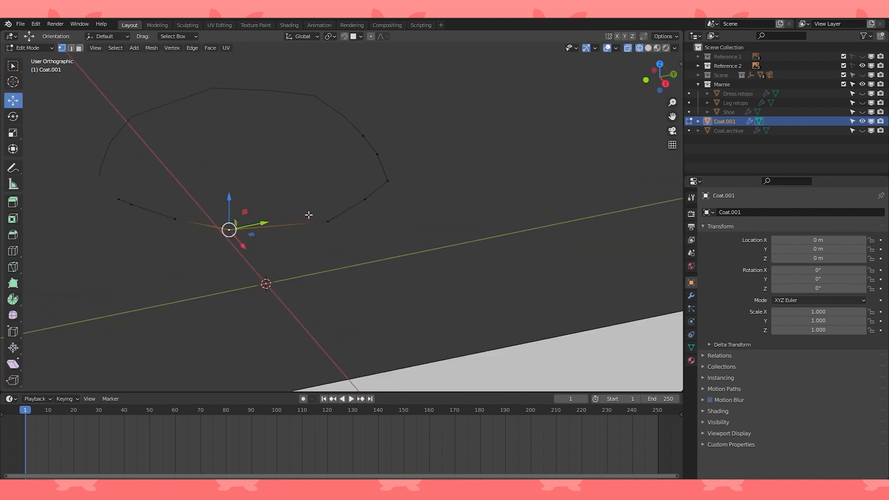
- Slide the loop's side vertex along its edge by a factor of about 0.187 and move it about 0.009 m along X
{"action": "key", "text": "shift+v"}
{"action": "left_click", "coordinate": [317, 230]}
{"action": "key", "text": "KP_1"}
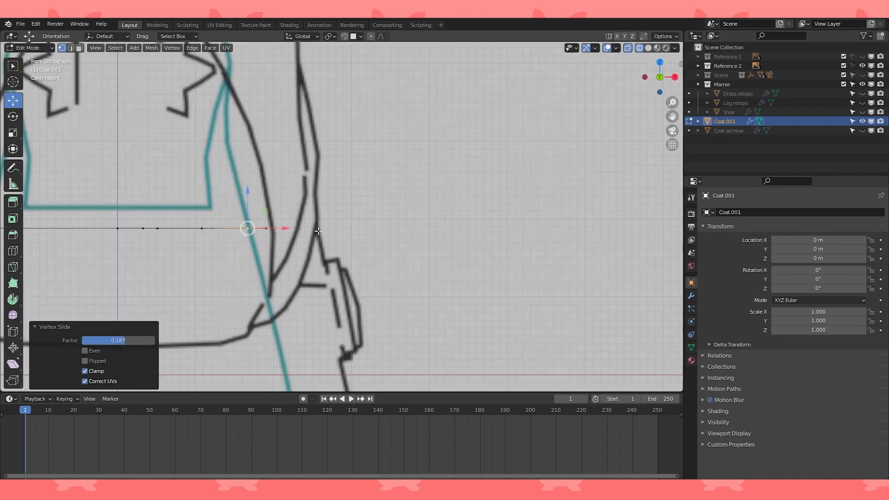
{"action": "middle_click_drag", "start_coordinate": [327, 221], "coordinate": [297, 248]}
{"action": "key", "text": "g"}
{"action": "left_click", "coordinate": [340, 229]}
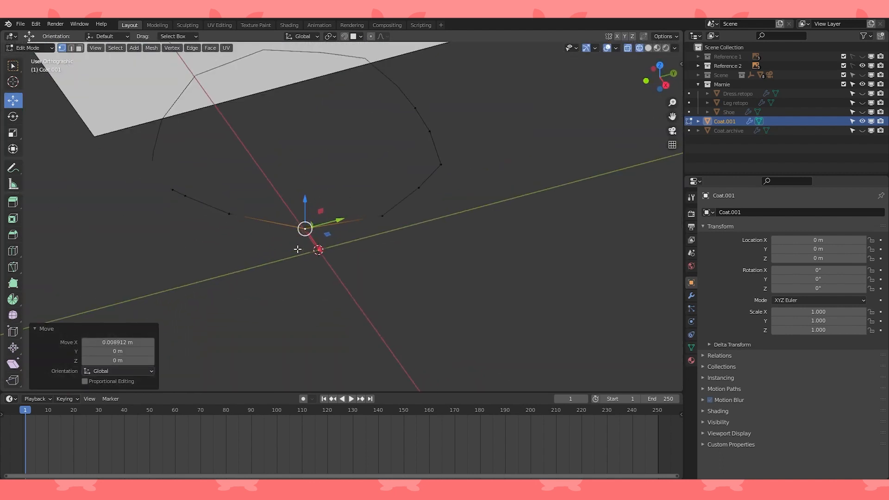
- Slide the next loop vertex toward the front along its edge to even out the curve
{"action": "middle_click_drag", "start_coordinate": [231, 224], "coordinate": [240, 224]}
{"action": "left_click", "coordinate": [232, 223]}
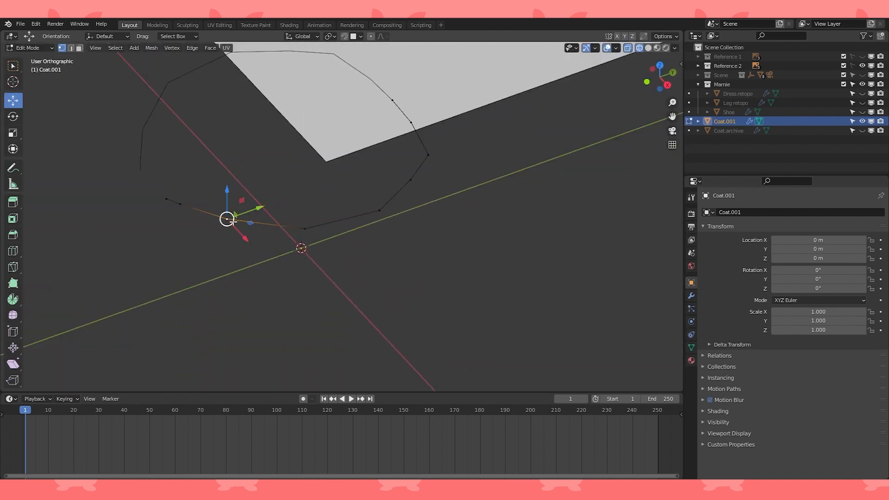
{"action": "key", "text": "g"}
{"action": "key", "text": "g"}
{"action": "left_click", "coordinate": [295, 223]}
{"action": "middle_click_drag", "start_coordinate": [294, 224], "coordinate": [291, 244]}
- Reveal the coat mesh and isolate the inner lining by hiding everything except its faces
{"action": "mouse_move", "coordinate": [232, 225]}
{"action": "middle_mouse_down"}
{"action": "mouse_move", "coordinate": [278, 208]}
{"action": "mouse_move", "coordinate": [269, 203]}
{"action": "mouse_move", "coordinate": [303, 336]}
{"action": "middle_mouse_up"}
{"action": "key", "text": "alt+h"}
{"action": "key", "text": "ctrl+i"}
{"action": "middle_click_drag", "start_coordinate": [345, 305], "coordinate": [334, 287]}
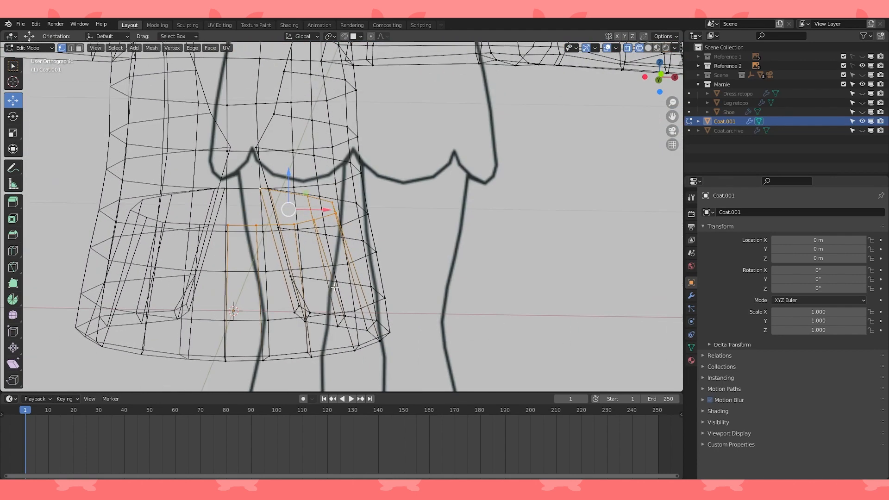
{"action": "key", "text": "ctrl+KP_Add"}
{"action": "key", "text": "h"}
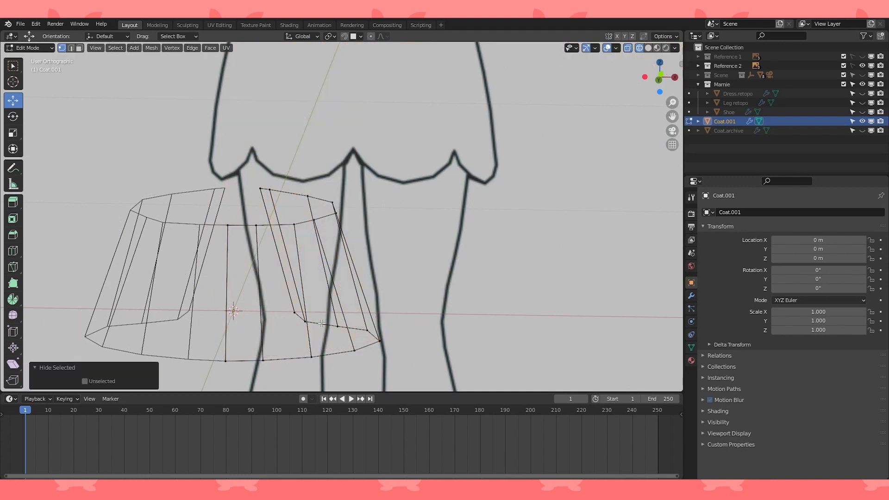
- Add two evenly spaced horizontal loop cuts around the inner lining without sliding them
{"action": "middle_click_drag", "start_coordinate": [322, 320], "coordinate": [270, 376]}
{"action": "scroll", "coordinate": [352, 273], "scroll_direction": "up", "scroll_amount": 1}
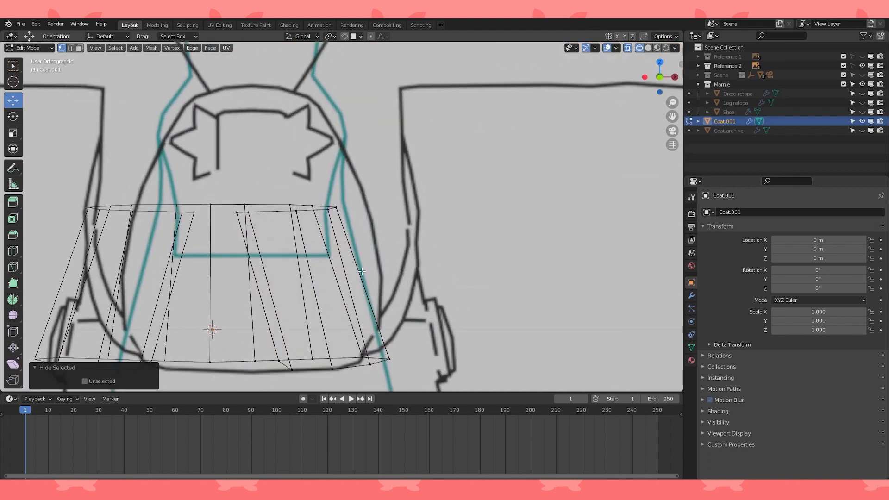
{"action": "middle_click_drag", "start_coordinate": [351, 273], "coordinate": [332, 275]}
{"action": "key", "text": "ctrl+r"}
{"action": "scroll", "coordinate": [321, 272], "scroll_direction": "up", "scroll_amount": 1}
{"action": "left_click", "coordinate": [319, 272]}
{"action": "right_click", "coordinate": [319, 272]}
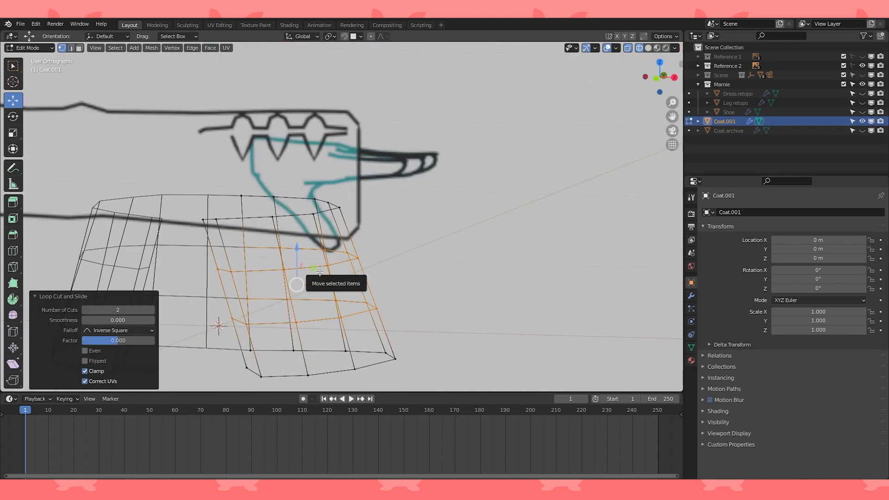
- Reveal the hidden coat mesh and, in front view, slide the two new vertices on the lining's front edge into line with the coat's rows
{"action": "key", "text": "alt+h"}
{"action": "middle_click_drag", "start_coordinate": [311, 251], "coordinate": [331, 229]}
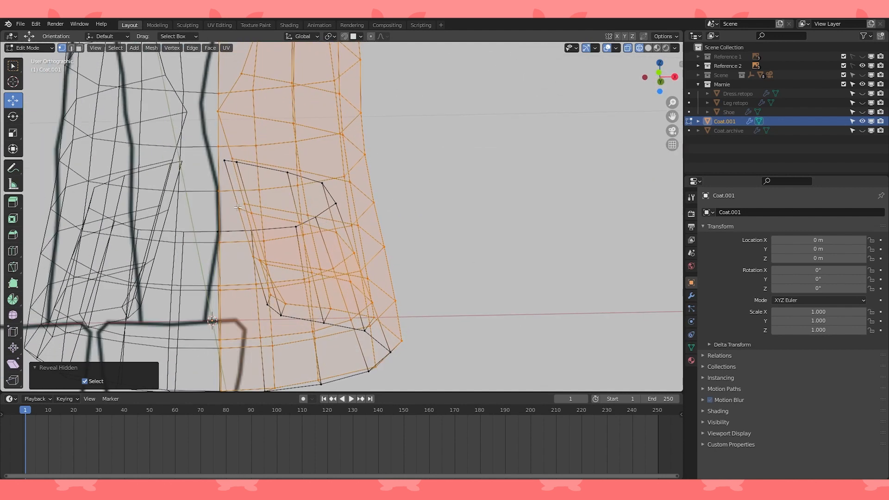
{"action": "left_click", "coordinate": [240, 218]}
{"action": "middle_click_drag", "start_coordinate": [239, 219], "coordinate": [227, 224]}
{"action": "key", "text": "KP_1"}
{"action": "scroll", "coordinate": [253, 193], "scroll_direction": "up", "scroll_amount": 3}
{"action": "key", "text": "g"}
{"action": "key", "text": "g"}
{"action": "left_click", "coordinate": [254, 202]}
{"action": "left_click", "coordinate": [190, 285]}
{"action": "key", "text": "g"}
{"action": "key", "text": "g"}
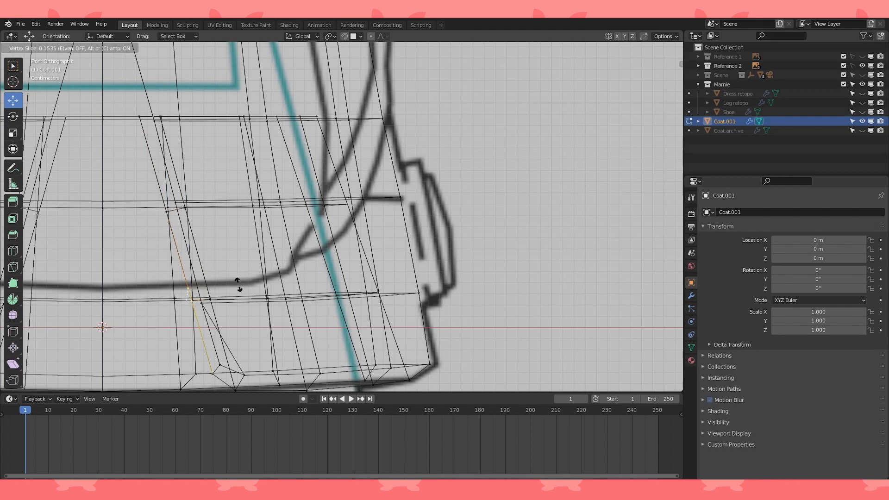
{"action": "left_click", "coordinate": [239, 286]}
{"action": "middle_click_drag", "start_coordinate": [239, 286], "coordinate": [242, 229]}
- Select all the face loops of the inner lining, duplicate them and separate the copy into its own object
{"action": "middle_click_drag", "start_coordinate": [255, 266], "coordinate": [279, 345]}
{"action": "left_click", "coordinate": [284, 328], "text": "alt"}
{"action": "left_click", "coordinate": [237, 235], "text": "alt"}
{"action": "middle_click_drag", "start_coordinate": [237, 234], "coordinate": [294, 234]}
{"action": "left_click", "coordinate": [311, 287], "text": "alt+shift"}
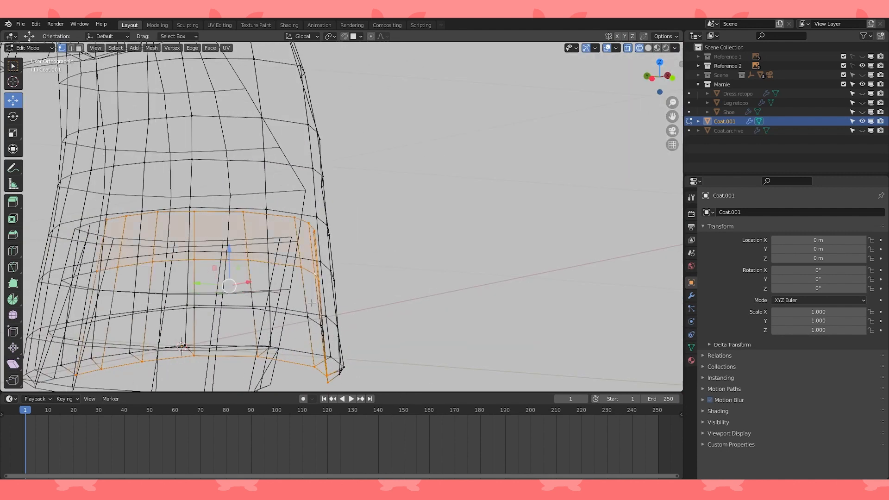
{"action": "middle_click_drag", "start_coordinate": [310, 318], "coordinate": [312, 262]}
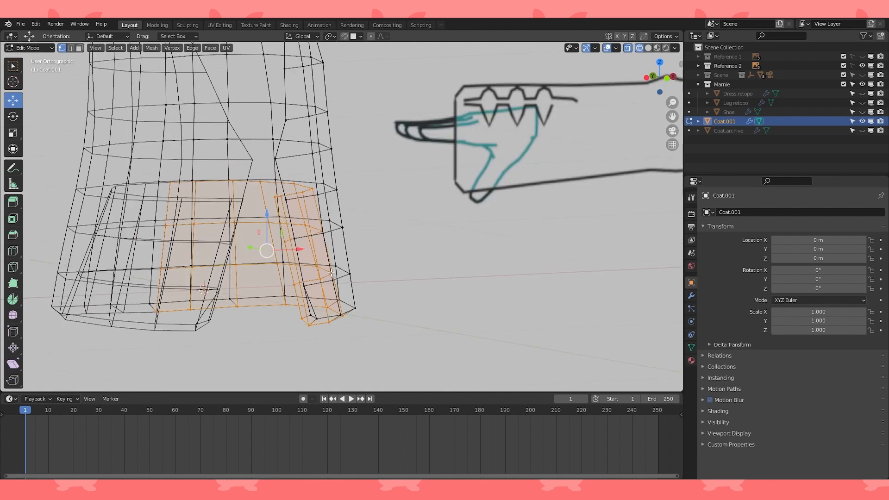
{"action": "key", "text": "shift+d"}
{"action": "key", "text": "p"}
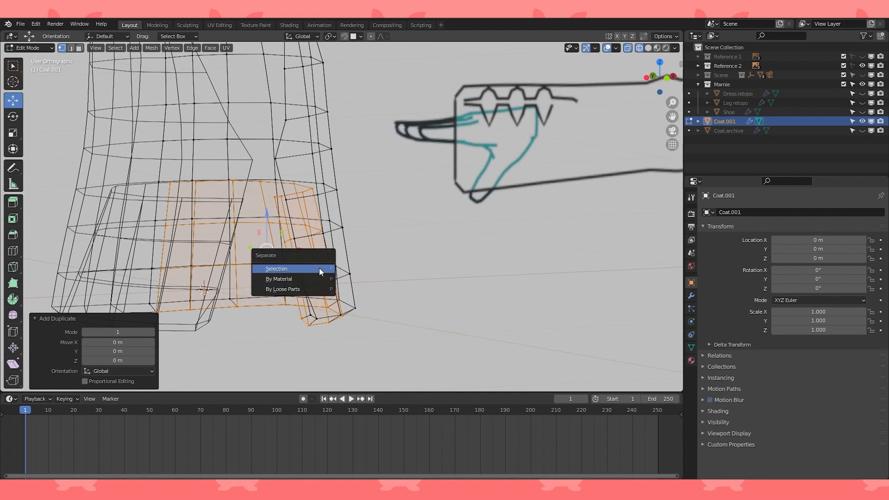
{"action": "left_click", "coordinate": [319, 268]}
{"action": "key", "text": "Tab"}
- Edit Coat.001, select the three face loops of its original inner lining and delete them
{"action": "left_click", "coordinate": [334, 159]}
{"action": "key", "text": "Tab"}
{"action": "left_click", "coordinate": [289, 194], "text": "alt"}
{"action": "left_click", "coordinate": [289, 241], "text": "alt+shift"}
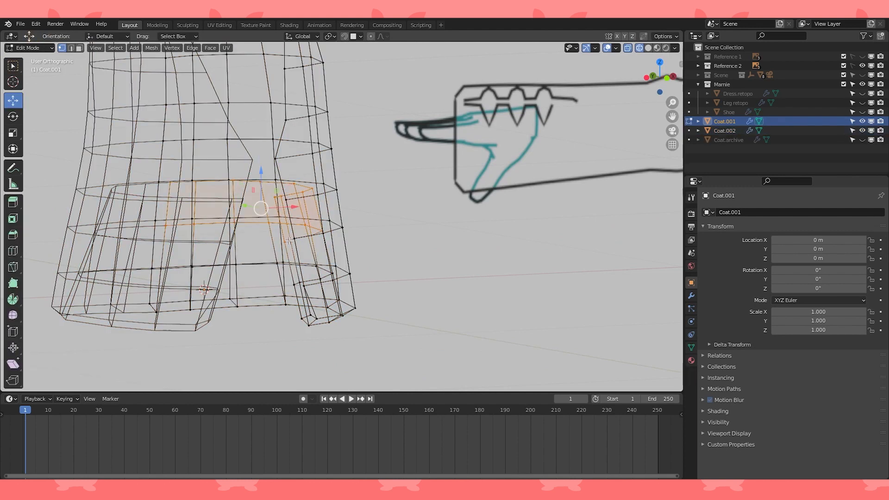
{"action": "left_click", "coordinate": [296, 283], "text": "alt+shift"}
{"action": "key", "text": "ctrl+z"}
{"action": "left_click", "coordinate": [299, 283], "text": "alt+shift"}
{"action": "mouse_move", "coordinate": [300, 282]}
{"action": "middle_mouse_down"}
{"action": "mouse_move", "coordinate": [318, 322]}
{"action": "mouse_move", "coordinate": [307, 323]}
{"action": "mouse_move", "coordinate": [294, 271]}
{"action": "mouse_move", "coordinate": [255, 254]}
{"action": "middle_mouse_up"}
{"action": "key", "text": "x"}
{"action": "left_click", "coordinate": [226, 198]}
- In solid shading, select the vertices at the lower corner of Coat.001's front opening and fill faces up the front edge
{"action": "mouse_move", "coordinate": [226, 199]}
{"action": "middle_mouse_down"}
{"action": "mouse_move", "coordinate": [308, 218]}
{"action": "mouse_move", "coordinate": [331, 204]}
{"action": "middle_mouse_up"}
{"action": "left_click", "coordinate": [648, 48]}
{"action": "mouse_move", "coordinate": [412, 169]}
{"action": "middle_mouse_down"}
{"action": "mouse_move", "coordinate": [377, 172]}
{"action": "mouse_move", "coordinate": [399, 147]}
{"action": "mouse_move", "coordinate": [179, 292]}
{"action": "mouse_move", "coordinate": [190, 265]}
{"action": "mouse_move", "coordinate": [335, 236]}
{"action": "mouse_move", "coordinate": [410, 200]}
{"action": "mouse_move", "coordinate": [315, 249]}
{"action": "middle_mouse_up"}
{"action": "left_click", "coordinate": [387, 218]}
{"action": "left_click", "coordinate": [357, 231], "text": "shift"}
{"action": "left_click", "coordinate": [374, 264], "text": "shift"}
{"action": "left_click", "coordinate": [364, 233], "text": "shift"}
{"action": "left_click", "coordinate": [367, 273], "text": "shift"}
{"action": "middle_click_drag", "start_coordinate": [368, 273], "coordinate": [367, 276]}
{"action": "left_click", "coordinate": [412, 235], "text": "shift"}
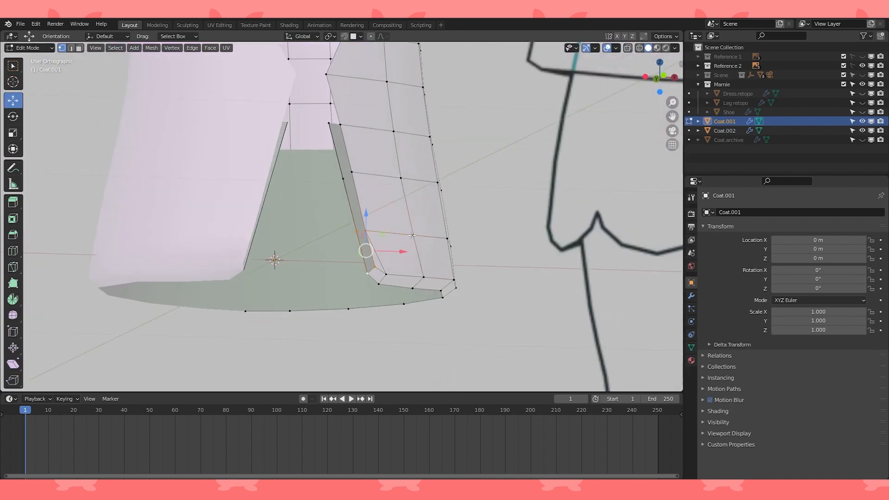
{"action": "key", "text": "f"}
{"action": "key", "text": "f"}
- Switch to wireframe in front view, hide Reference 2 and show Reference 1
{"action": "middle_click_drag", "start_coordinate": [414, 233], "coordinate": [382, 262]}
{"action": "key", "text": "KP_1"}
{"action": "scroll", "coordinate": [381, 232], "scroll_direction": "up", "scroll_amount": 2}
{"action": "left_click", "coordinate": [638, 48]}
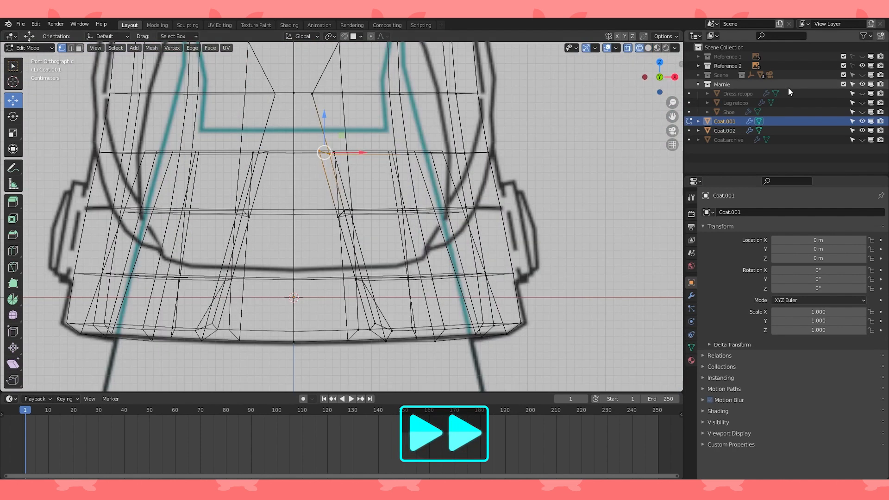
{"action": "left_click", "coordinate": [862, 66]}
{"action": "left_click", "coordinate": [862, 56]}
- Add Coat.002 to multi-object editing with Coat.001 and clear the vertex selection
{"action": "left_click", "coordinate": [338, 216]}
{"action": "left_click", "coordinate": [319, 152], "text": "shift"}
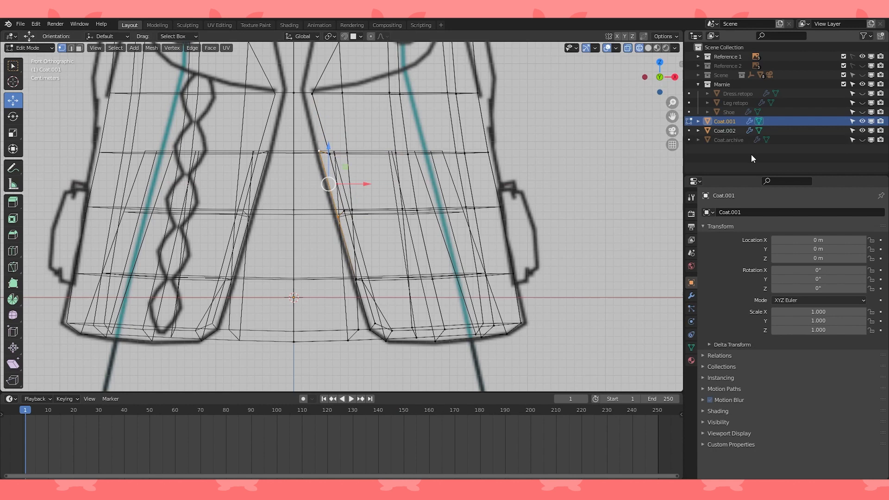
{"action": "left_click", "coordinate": [689, 130]}
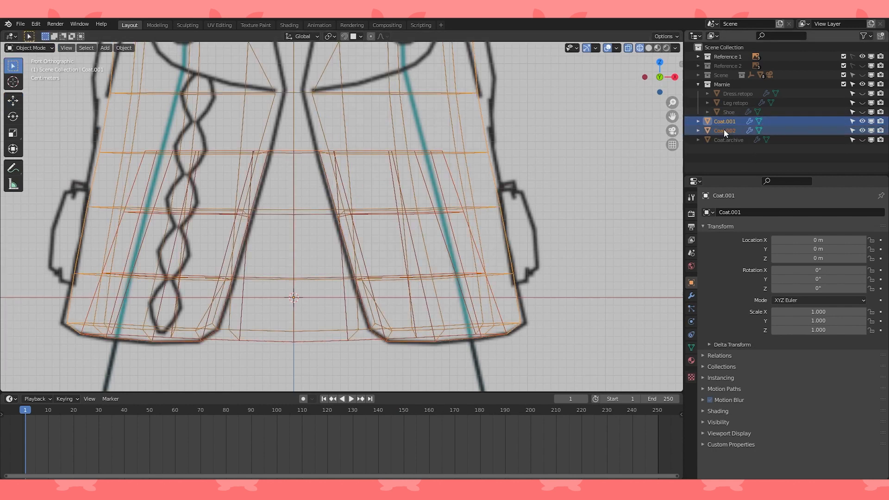
{"action": "key", "text": "ctrl+l"}
{"action": "key", "text": "alt+a"}
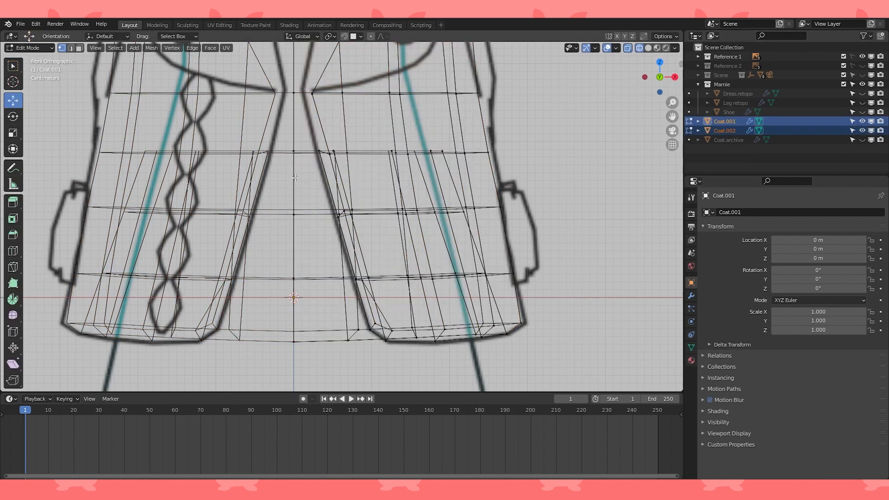
- Select the coincident front-edge vertices of the coat and lining and move them slightly along X to follow the reference
{"action": "middle_click_drag", "start_coordinate": [298, 192], "coordinate": [318, 156]}
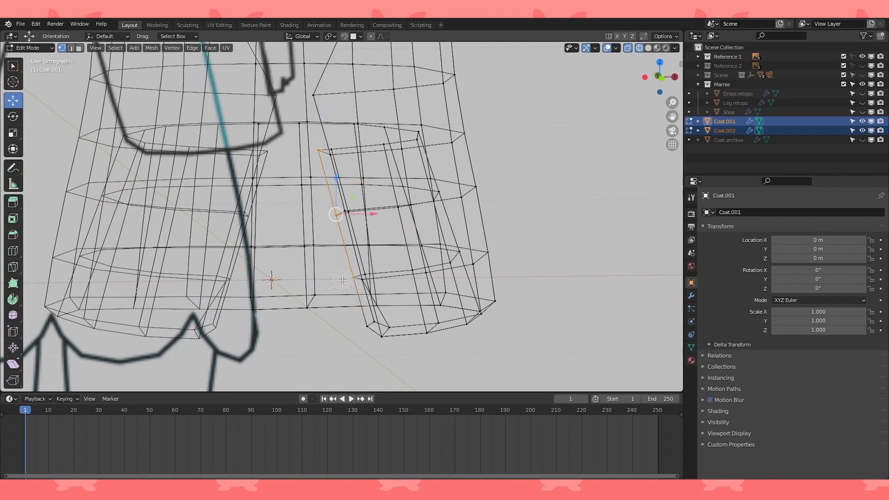
{"action": "key", "text": "KP_1"}
{"action": "left_click_drag", "start_coordinate": [368, 213], "coordinate": [371, 214]}
- Slide the selected vertex on Coat.001's front opening edge slightly, by a factor of about 0.035
{"action": "middle_click_drag", "start_coordinate": [371, 214], "coordinate": [386, 230]}
{"action": "scroll", "coordinate": [386, 230], "scroll_direction": "up", "scroll_amount": 2}
{"action": "key", "text": "a"}
{"action": "key", "text": "a"}
{"action": "key", "text": "c"}
{"action": "key", "text": "g"}
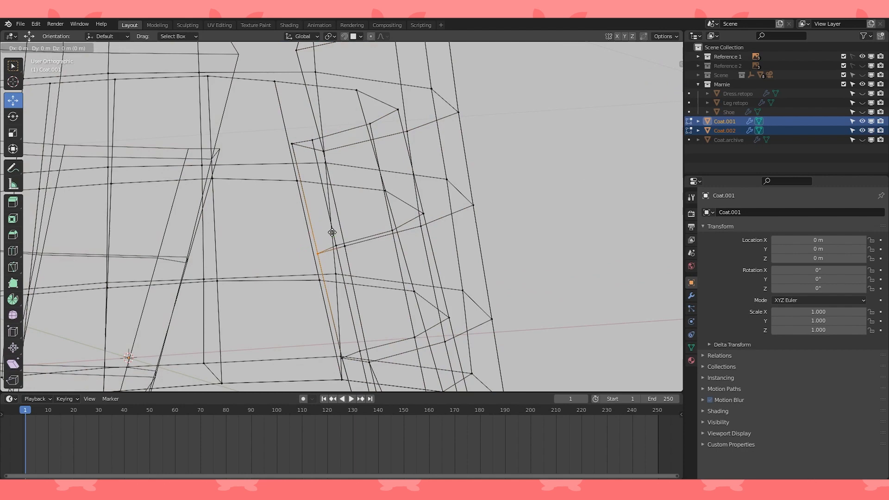
{"action": "left_click", "coordinate": [331, 227]}
{"action": "scroll", "coordinate": [331, 226], "scroll_direction": "down", "scroll_amount": 3}
{"action": "middle_click_drag", "start_coordinate": [332, 227], "coordinate": [297, 273]}
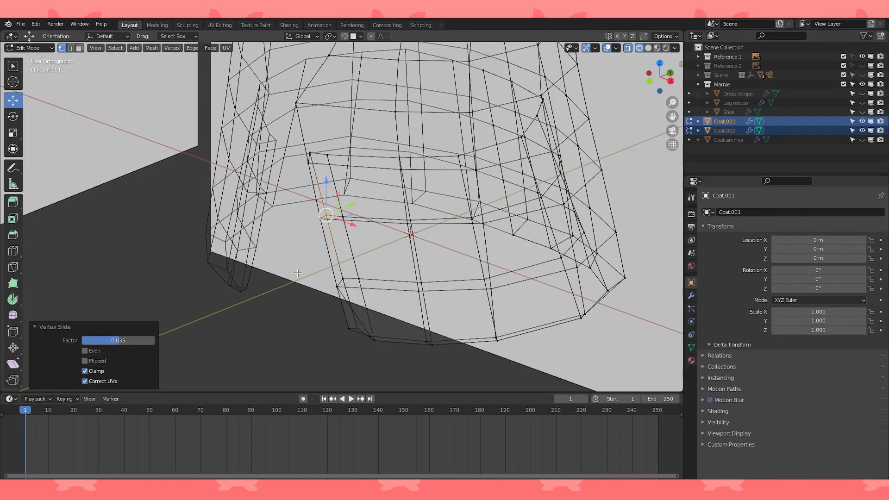
- Merge the three doubled vertex pairs along Coat.002's front opening edge using At Last
{"action": "left_click", "coordinate": [358, 276]}
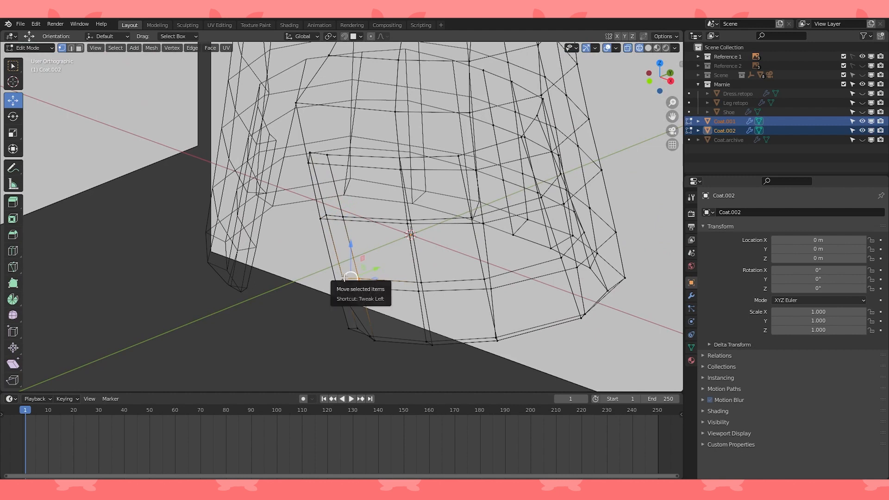
{"action": "key", "text": "m"}
{"action": "left_click", "coordinate": [311, 290]}
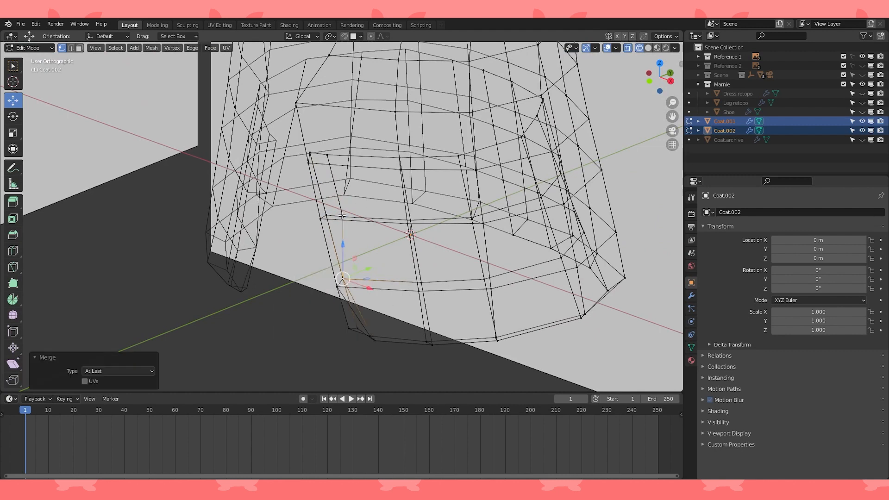
{"action": "left_click", "coordinate": [342, 215]}
{"action": "key", "text": "m"}
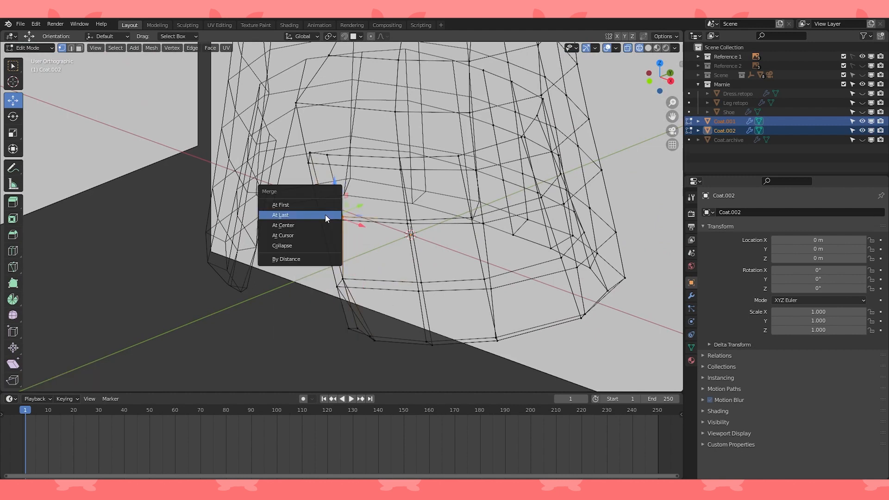
{"action": "left_click", "coordinate": [325, 215]}
{"action": "left_click", "coordinate": [312, 153]}
{"action": "key", "text": "m"}
{"action": "left_click", "coordinate": [312, 151]}
- Switch to solid shading in front view and leave multi-object editing of the coat and lining
{"action": "mouse_move", "coordinate": [312, 152]}
{"action": "middle_mouse_down"}
{"action": "mouse_move", "coordinate": [406, 160]}
{"action": "mouse_move", "coordinate": [467, 194]}
{"action": "mouse_move", "coordinate": [489, 177]}
{"action": "middle_mouse_up"}
{"action": "key", "text": "shift+z"}
{"action": "scroll", "coordinate": [468, 195], "scroll_direction": "down", "scroll_amount": 3}
{"action": "key", "text": "KP_1"}
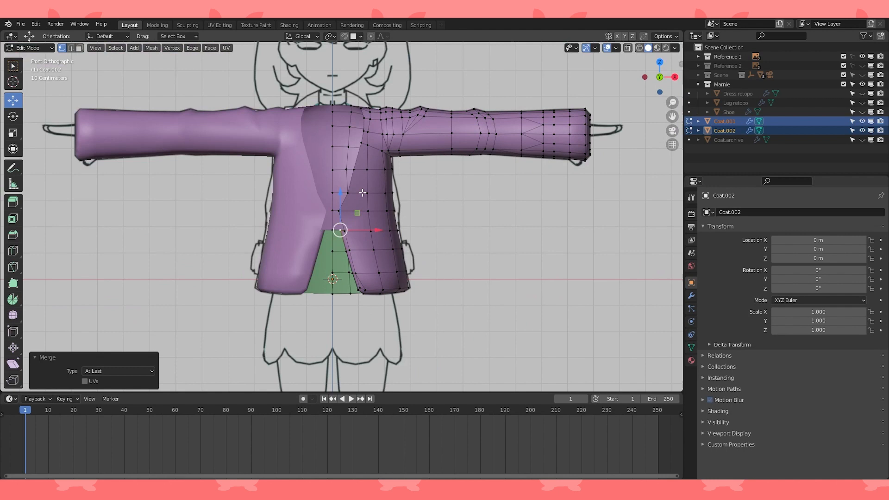
{"action": "key", "text": "Tab"}
{"action": "scroll", "coordinate": [340, 249], "scroll_direction": "up", "scroll_amount": 2}
{"action": "key", "text": "Tab"}
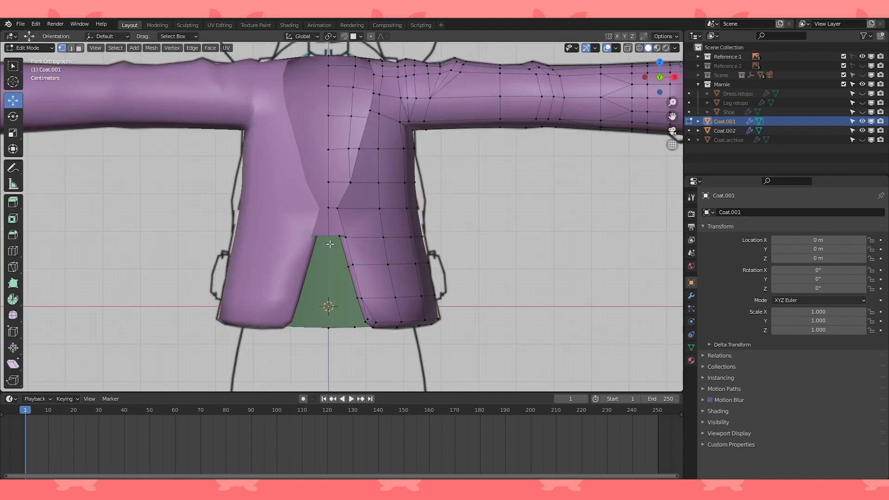
- Open Coat.002 alone in Edit Mode and hide Coat.001
{"action": "key", "text": "Tab"}
{"action": "left_click", "coordinate": [328, 243]}
{"action": "key", "text": "Tab"}
{"action": "middle_click_drag", "start_coordinate": [332, 248], "coordinate": [269, 254]}
{"action": "left_click", "coordinate": [861, 121]}
{"action": "middle_click_drag", "start_coordinate": [352, 252], "coordinate": [302, 232]}
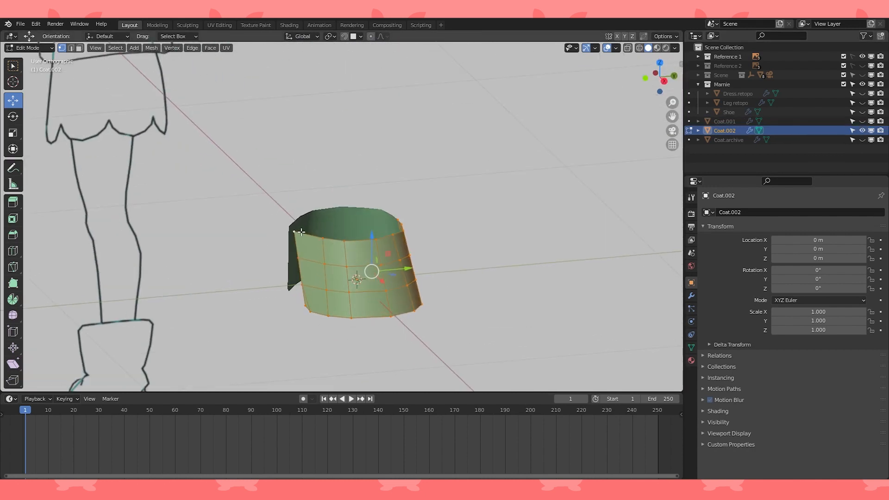
- Extrude the side portion of Coat.002's upper edge about 0.077 m up in Z and 0.017 m inward in X
{"action": "key", "text": "KP_1"}
{"action": "scroll", "coordinate": [341, 254], "scroll_direction": "up", "scroll_amount": 4}
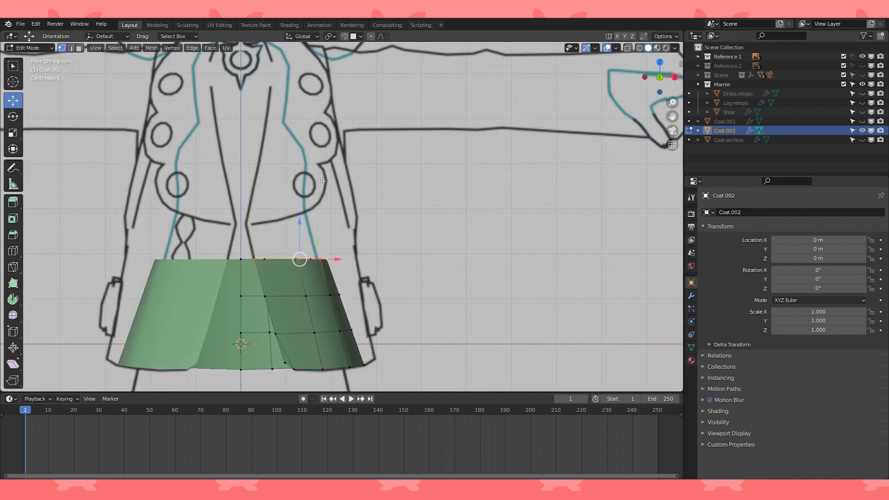
{"action": "key", "text": "e"}
{"action": "left_click", "coordinate": [284, 208]}
{"action": "middle_click_drag", "start_coordinate": [292, 220], "coordinate": [313, 201]}
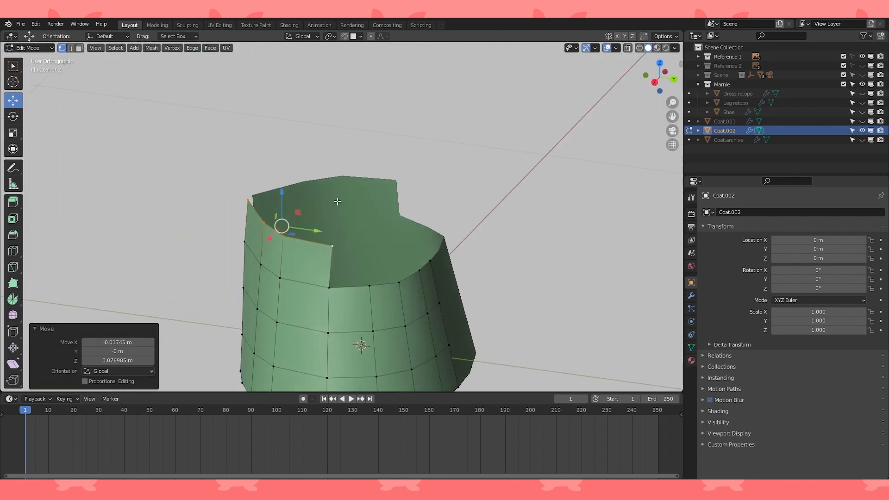
- Slide the rear corner vertex of Coat.002's extruded strip along its top edge by a factor of about 0.071
{"action": "left_click", "coordinate": [332, 246]}
{"action": "scroll", "coordinate": [489, 245], "scroll_direction": "up", "scroll_amount": 1}
{"action": "key", "text": "shift+v"}
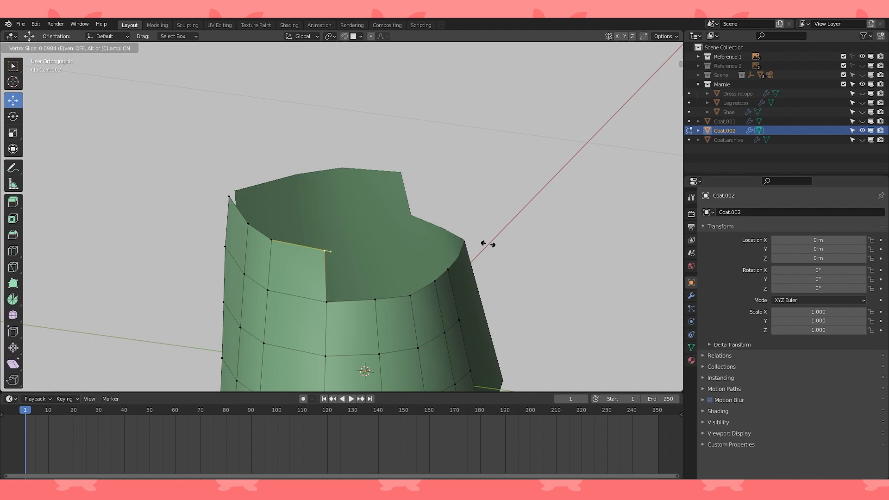
{"action": "left_click", "coordinate": [490, 243]}
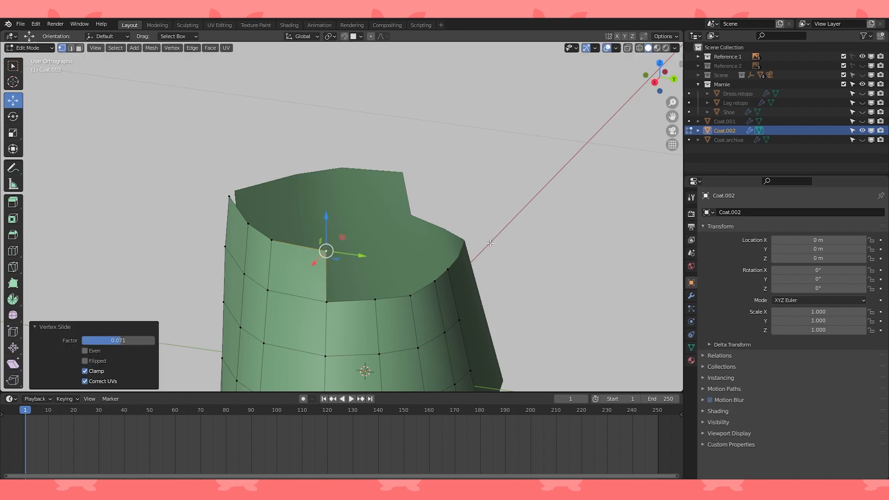
- Extrude the strip's top edge about 0.197 m up along Z and set the pivot point to Active Element
{"action": "key", "text": "KP_1"}
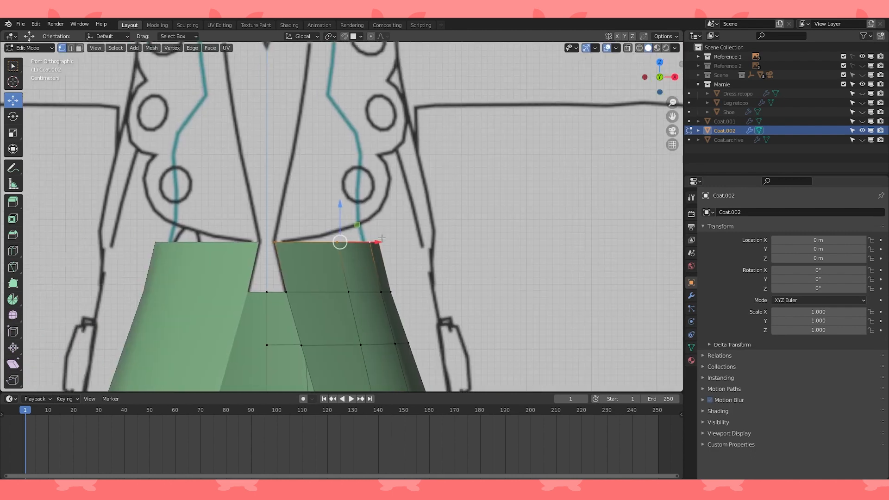
{"action": "key", "text": "e"}
{"action": "key", "text": "z"}
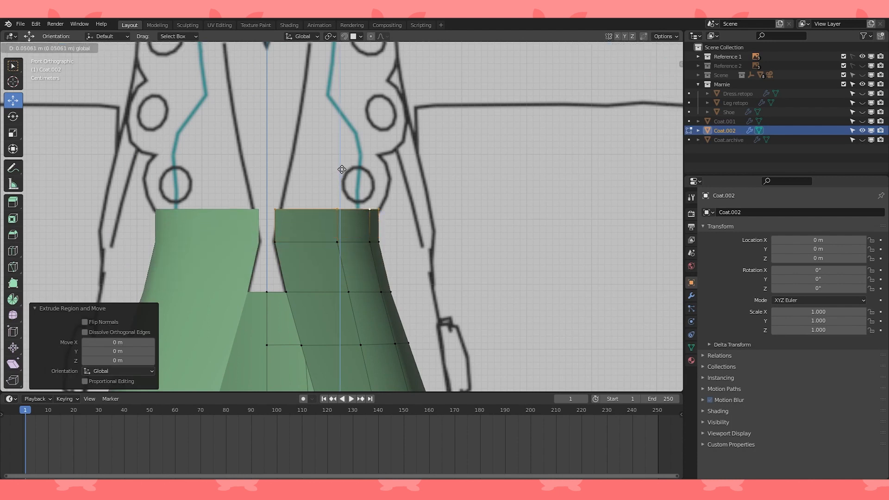
{"action": "left_click", "coordinate": [351, 88]}
{"action": "middle_click_drag", "start_coordinate": [350, 88], "coordinate": [322, 60]}
{"action": "left_click", "coordinate": [330, 36]}
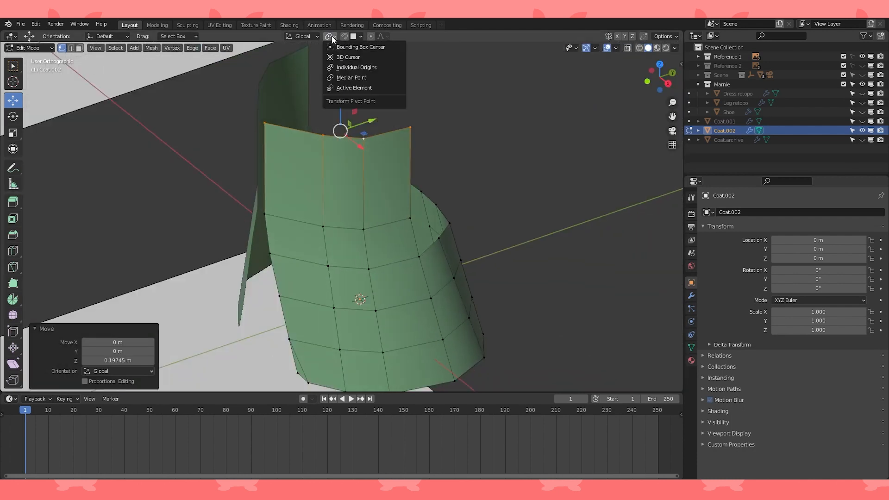
{"action": "left_click", "coordinate": [354, 88]}
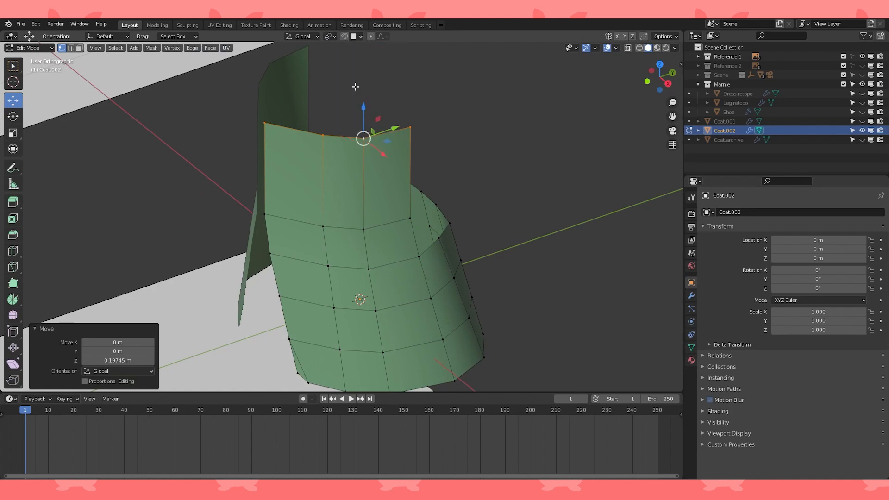
- Show Coat.001 and Dress.retopo again, viewing them with the lining in solid shading in Object Mode
{"action": "middle_click_drag", "start_coordinate": [422, 128], "coordinate": [456, 147]}
{"action": "key", "text": "Tab"}
{"action": "key", "text": "Tab"}
{"action": "left_click", "coordinate": [861, 120]}
{"action": "key", "text": "shift+z"}
{"action": "middle_click_drag", "start_coordinate": [416, 139], "coordinate": [438, 119]}
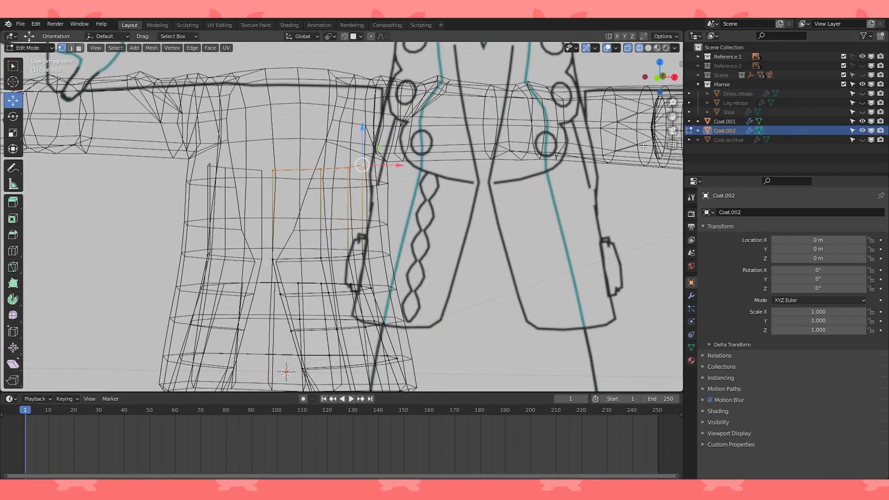
{"action": "left_click", "coordinate": [863, 94]}
{"action": "left_click", "coordinate": [649, 47]}
{"action": "middle_click_drag", "start_coordinate": [333, 139], "coordinate": [318, 127]}
{"action": "key", "text": "Tab"}
- Select Dress.retopo and turn off its In Front viewport display option
{"action": "left_click", "coordinate": [318, 127]}
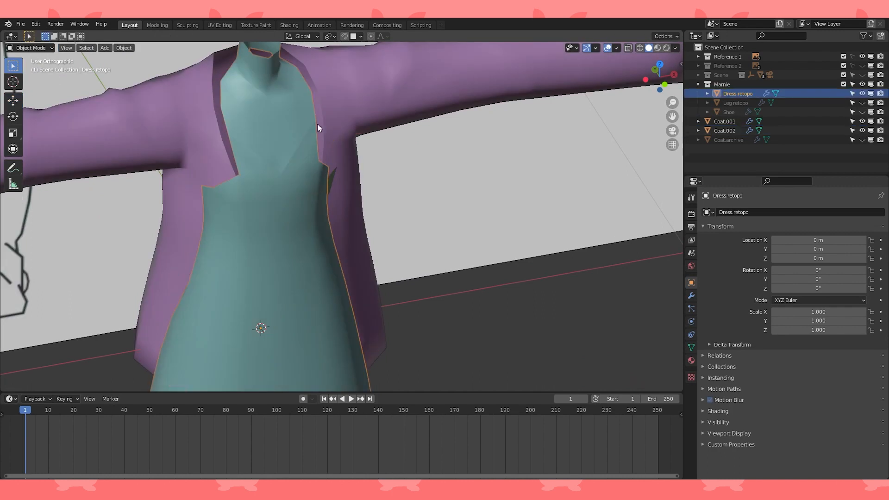
{"action": "left_click", "coordinate": [704, 433]}
{"action": "scroll", "coordinate": [704, 432], "scroll_direction": "down", "scroll_amount": 3}
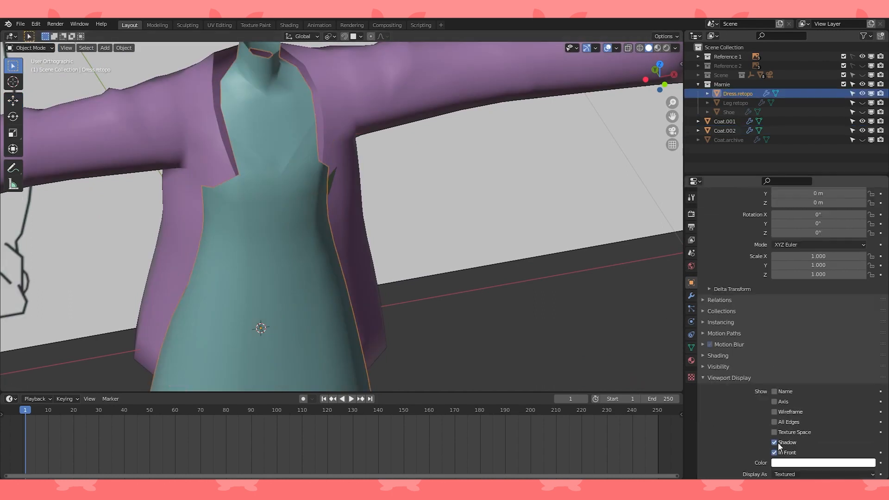
{"action": "left_click", "coordinate": [777, 442]}
{"action": "left_click", "coordinate": [705, 391]}
- Edit Coat.002 in wireframe and scale its selected top vertices to about 0.713 around the active vertex
{"action": "left_click", "coordinate": [309, 190]}
{"action": "key", "text": "Tab"}
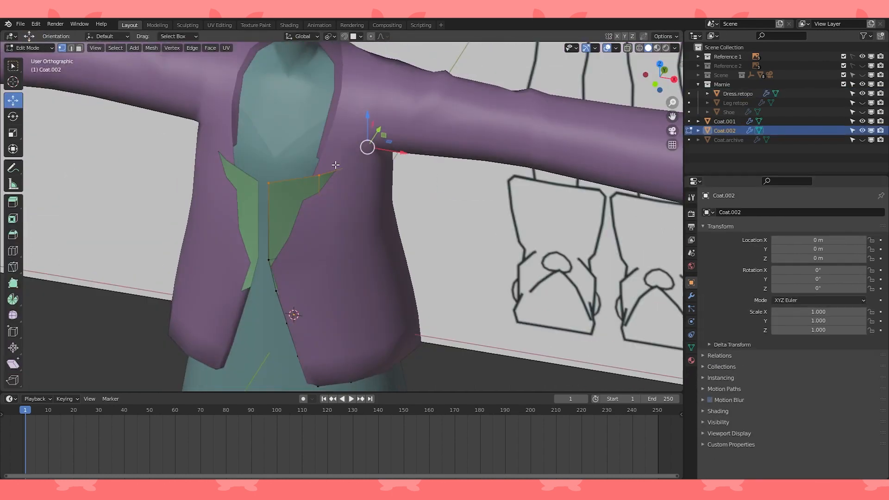
{"action": "left_click", "coordinate": [639, 48]}
{"action": "middle_click_drag", "start_coordinate": [462, 154], "coordinate": [476, 161]}
{"action": "key", "text": "s"}
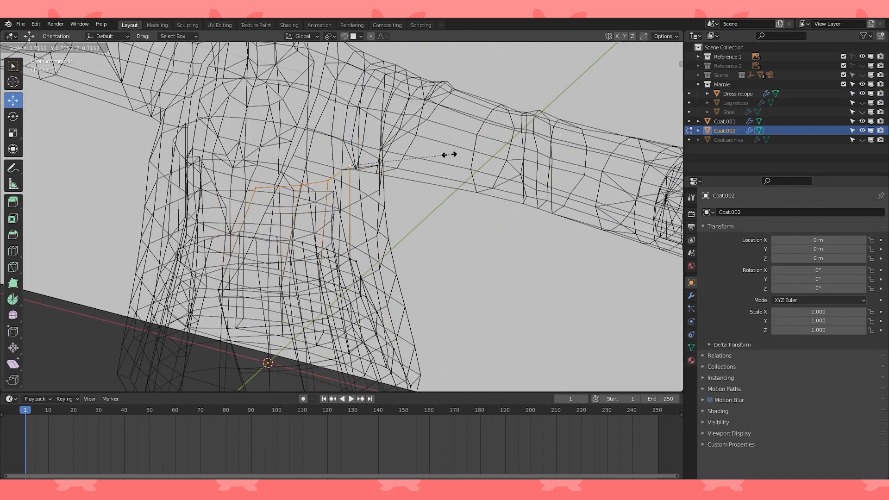
{"action": "left_click", "coordinate": [448, 154]}
- Set the pivot point to 3D Cursor and rescale the upper vertices of Coat.002 around it to fit the coat
{"action": "middle_click_drag", "start_coordinate": [448, 153], "coordinate": [352, 185]}
{"action": "scroll", "coordinate": [371, 201], "scroll_direction": "down", "scroll_amount": 3}
{"action": "scroll", "coordinate": [352, 185], "scroll_direction": "up", "scroll_amount": 2}
{"action": "left_click", "coordinate": [329, 36]}
{"action": "left_click", "coordinate": [338, 67]}
{"action": "key", "text": "KP_1"}
{"action": "scroll", "coordinate": [341, 216], "scroll_direction": "up", "scroll_amount": 6}
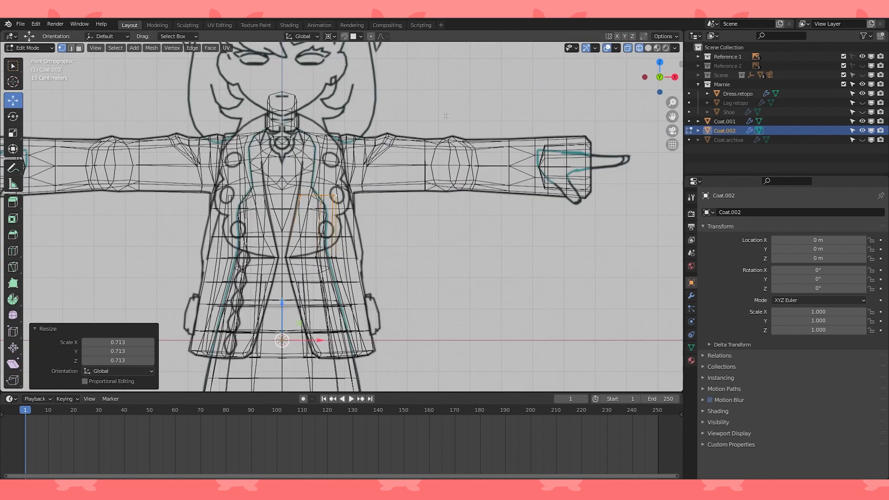
{"action": "scroll", "coordinate": [673, 55], "scroll_direction": "down", "scroll_amount": 2}
{"action": "middle_click_drag", "start_coordinate": [673, 54], "coordinate": [486, 136]}
{"action": "key", "text": "s"}
{"action": "left_click", "coordinate": [459, 172]}
{"action": "middle_click_drag", "start_coordinate": [459, 173], "coordinate": [509, 161]}
{"action": "scroll", "coordinate": [355, 171], "scroll_direction": "up", "scroll_amount": 3}
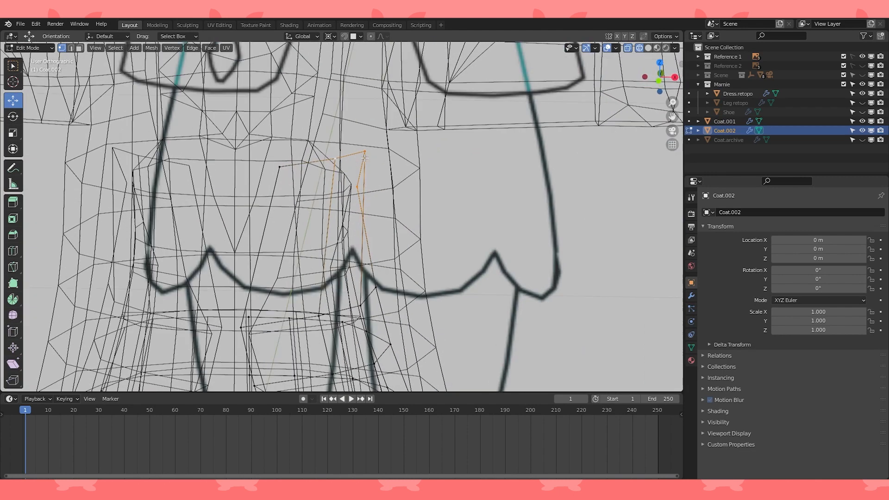
{"action": "key", "text": "s"}
{"action": "left_click", "coordinate": [495, 169]}
- Slide vertices along Coat.002's upper edge to even out their spacing, the first by a factor of about 0.316
{"action": "middle_click_drag", "start_coordinate": [495, 169], "coordinate": [316, 231]}
{"action": "left_click", "coordinate": [300, 191]}
{"action": "scroll", "coordinate": [299, 190], "scroll_direction": "up", "scroll_amount": 2}
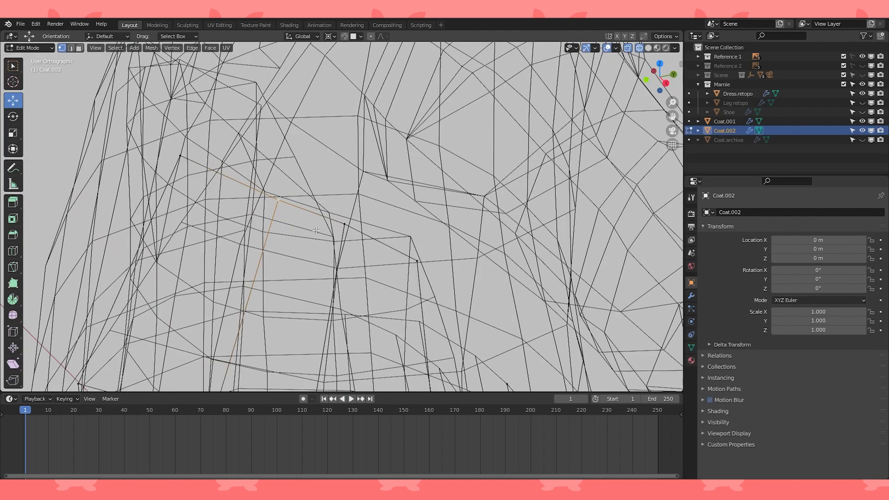
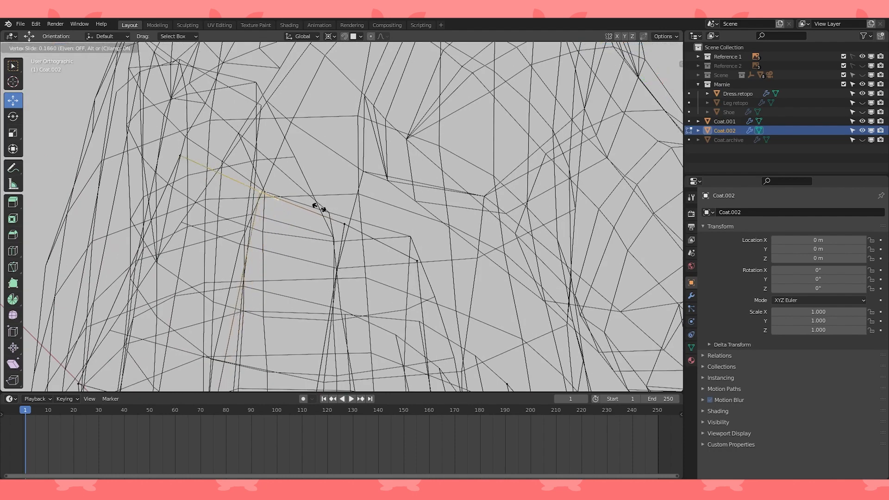
{"action": "left_click", "coordinate": [306, 198]}
{"action": "middle_click_drag", "start_coordinate": [306, 198], "coordinate": [420, 181]}
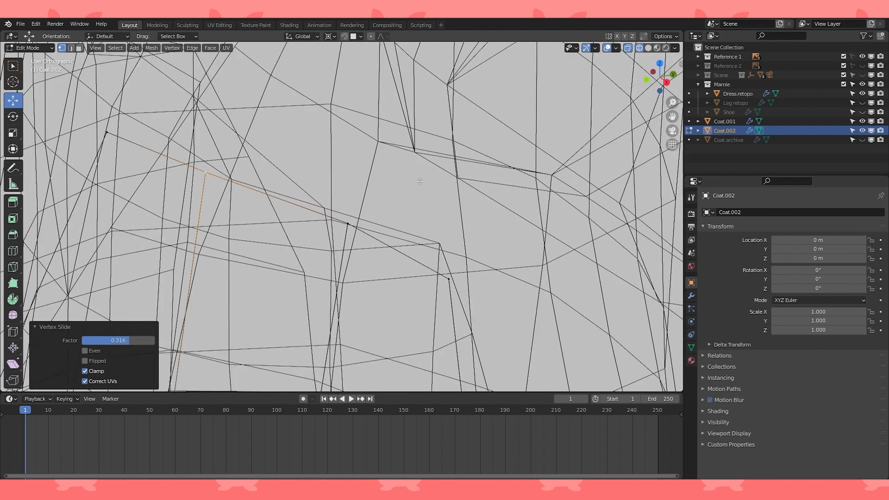
{"action": "left_click", "coordinate": [347, 224]}
{"action": "middle_click_drag", "start_coordinate": [357, 224], "coordinate": [456, 220]}
{"action": "left_click", "coordinate": [387, 214]}
{"action": "left_click", "coordinate": [419, 236]}
{"action": "left_click", "coordinate": [354, 185]}
- In right side view, move the selected upper-edge vertex of Coat.002 about -0.005 m in Y and 0.021 m in Z
{"action": "key", "text": "KP_3"}
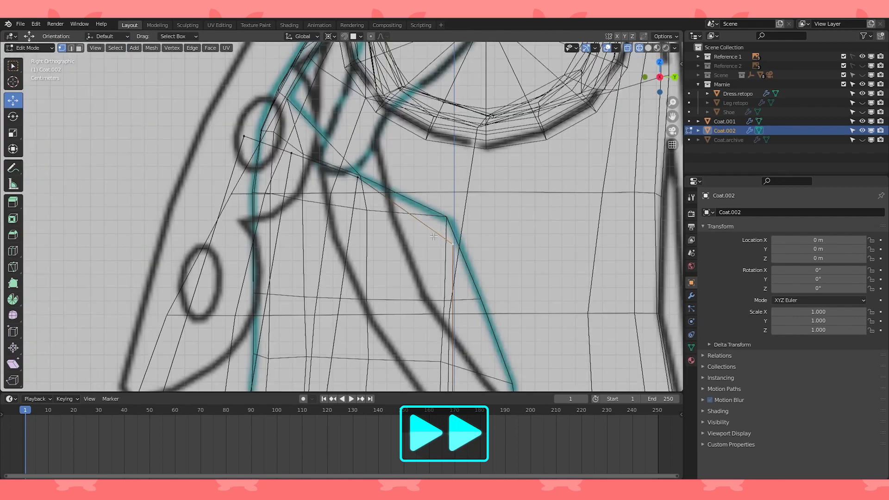
{"action": "scroll", "coordinate": [501, 249], "scroll_direction": "up", "scroll_amount": 2}
{"action": "key", "text": "g"}
{"action": "left_click", "coordinate": [492, 210]}
- In front view, move Coat.002's top vertex at the front opening about 0.004 m along X
{"action": "middle_click_drag", "start_coordinate": [492, 211], "coordinate": [448, 228]}
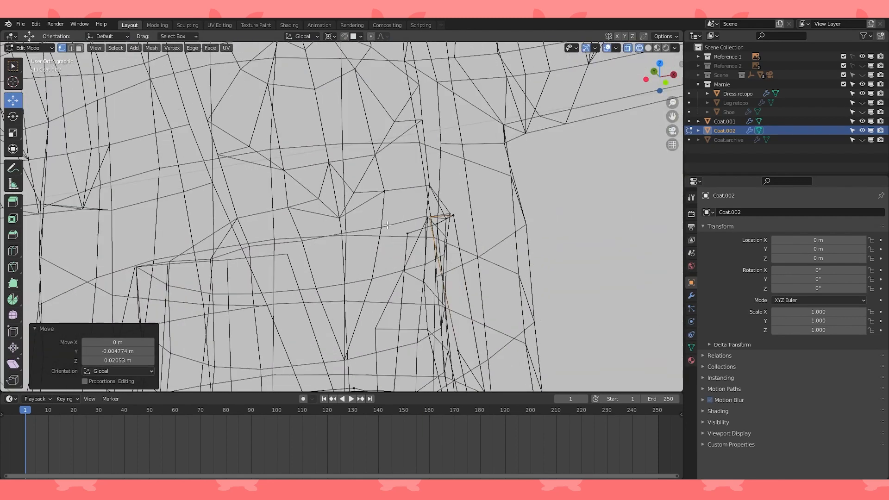
{"action": "left_click", "coordinate": [427, 228]}
{"action": "key", "text": "KP_1"}
{"action": "scroll", "coordinate": [523, 212], "scroll_direction": "up", "scroll_amount": 1}
{"action": "scroll", "coordinate": [507, 229], "scroll_direction": "down", "scroll_amount": 2}
{"action": "scroll", "coordinate": [507, 229], "scroll_direction": "up", "scroll_amount": 2}
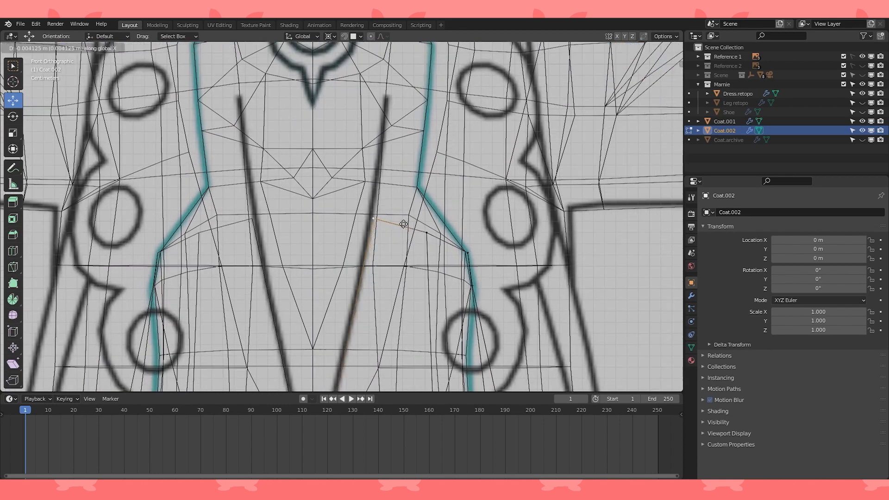
{"action": "left_click", "coordinate": [402, 224]}
- Return to solid shading and open Coat.001 and Coat.002 together in Edit Mode
{"action": "scroll", "coordinate": [401, 224], "scroll_direction": "down", "scroll_amount": 4}
{"action": "key", "text": "shift+z"}
{"action": "mouse_move", "coordinate": [401, 224]}
{"action": "middle_mouse_down"}
{"action": "mouse_move", "coordinate": [478, 286]}
{"action": "mouse_move", "coordinate": [377, 266]}
{"action": "mouse_move", "coordinate": [401, 253]}
{"action": "middle_mouse_up"}
{"action": "key", "text": "Tab"}
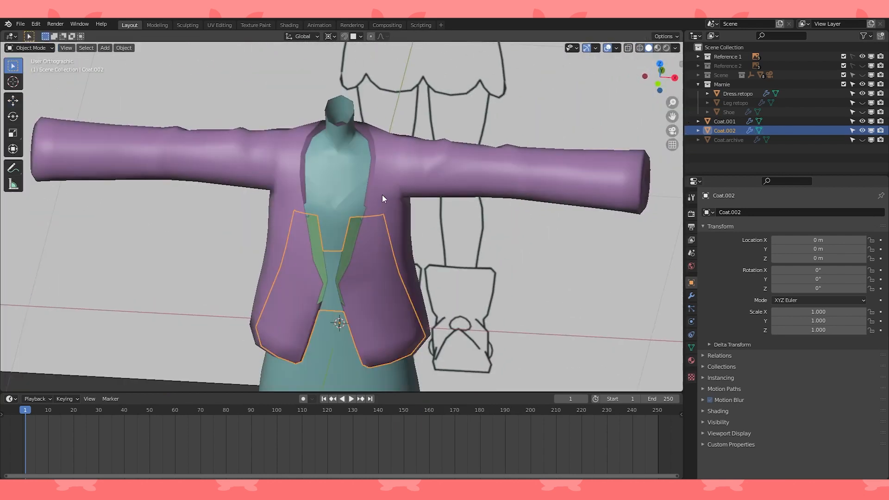
{"action": "left_click", "coordinate": [382, 193], "text": "shift"}
{"action": "key", "text": "Tab"}
- Add one loop cut across the upper strip of Coat.002 near the front opening, slid by a factor of about 0.293
{"action": "middle_click_drag", "start_coordinate": [381, 198], "coordinate": [397, 255]}
{"action": "scroll", "coordinate": [406, 188], "scroll_direction": "up", "scroll_amount": 1}
{"action": "scroll", "coordinate": [489, 244], "scroll_direction": "up", "scroll_amount": 2}
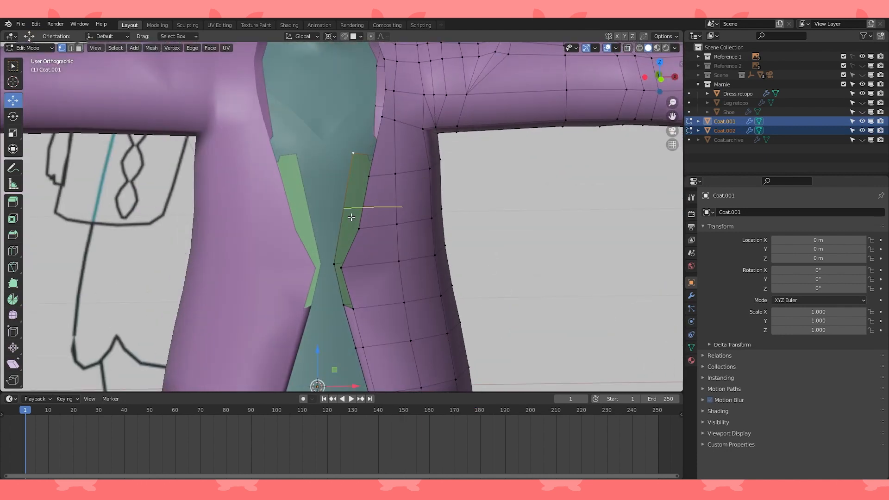
{"action": "left_click", "coordinate": [351, 218]}
{"action": "left_click", "coordinate": [344, 232]}
{"action": "middle_click_drag", "start_coordinate": [345, 232], "coordinate": [414, 231]}
{"action": "middle_click_drag", "start_coordinate": [413, 268], "coordinate": [411, 227], "text": "shift"}
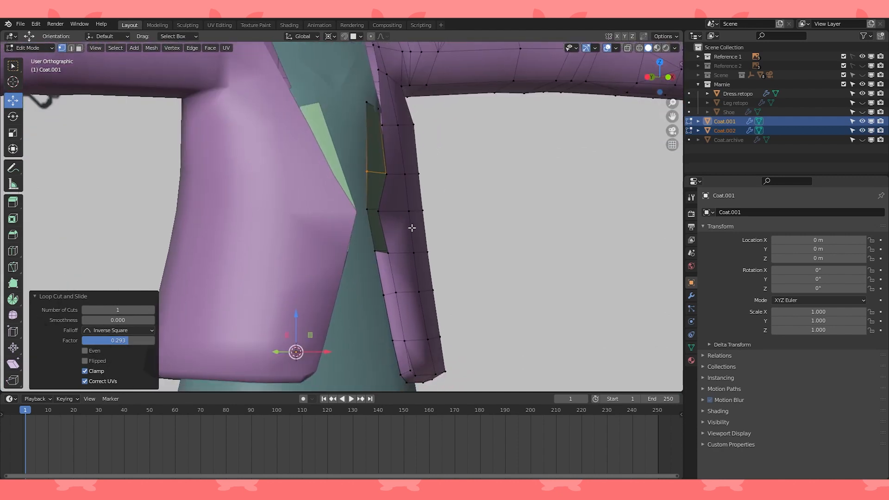
- Select the coat's front-edge vertex just below the waist and keep only Coat.001 in Edit Mode
{"action": "left_click", "coordinate": [389, 262]}
{"action": "key", "text": "Tab"}
{"action": "left_click", "coordinate": [419, 223]}
{"action": "key", "text": "Tab"}
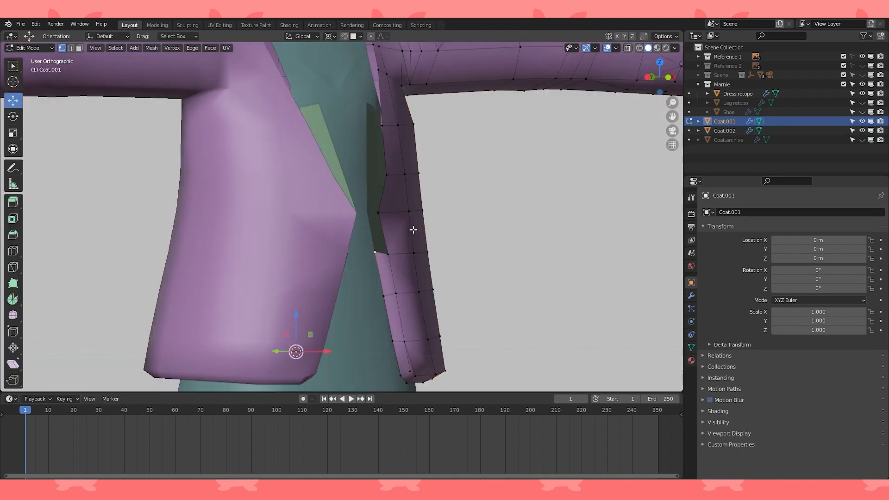
- Enable snapping to vertices and set the pivot point to Median Point
{"action": "left_click", "coordinate": [343, 35]}
{"action": "left_click", "coordinate": [330, 36]}
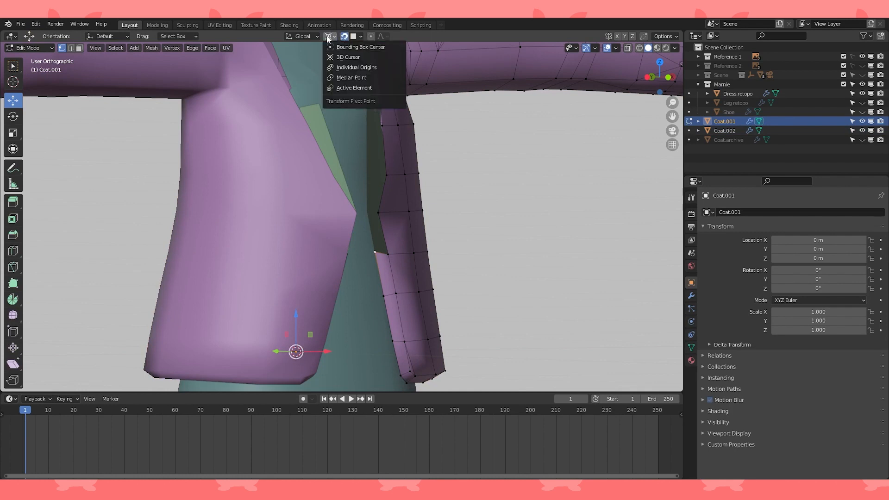
{"action": "left_click", "coordinate": [339, 79]}
{"action": "left_click", "coordinate": [357, 35]}
{"action": "left_click", "coordinate": [318, 74]}
{"action": "scroll", "coordinate": [372, 272], "scroll_direction": "up", "scroll_amount": 1}
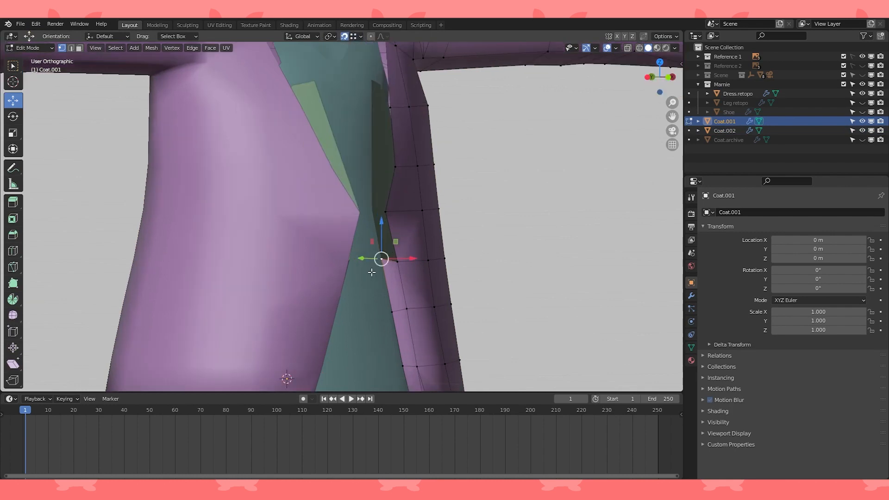
- Extrude the coat's front-edge vertex by -0.01745 m in X and 0.076985 m in Z, and fill a face with the neighbouring edge vertices
{"action": "scroll", "coordinate": [371, 272], "scroll_direction": "up", "scroll_amount": 1}
{"action": "key", "text": "e"}
{"action": "left_click", "coordinate": [377, 208]}
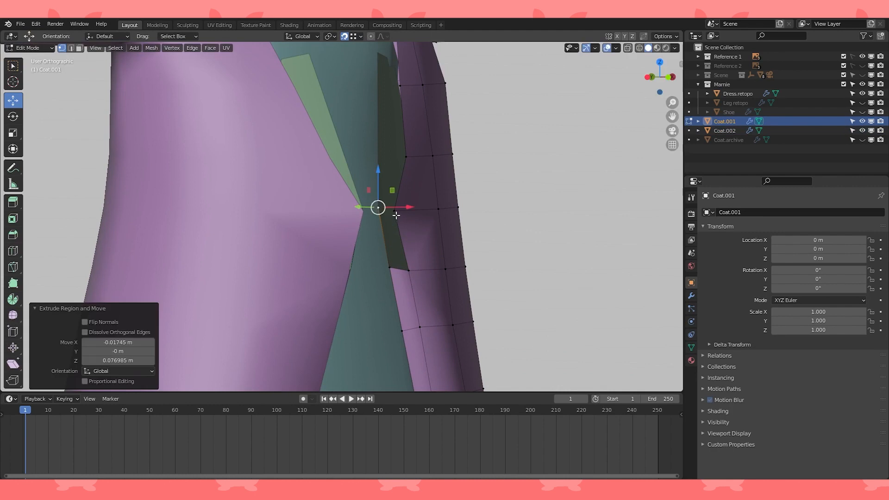
{"action": "middle_click_drag", "start_coordinate": [397, 214], "coordinate": [384, 221]}
{"action": "left_click", "coordinate": [393, 211], "text": "shift"}
{"action": "left_click", "coordinate": [406, 269], "text": "shift"}
{"action": "key", "text": "f"}
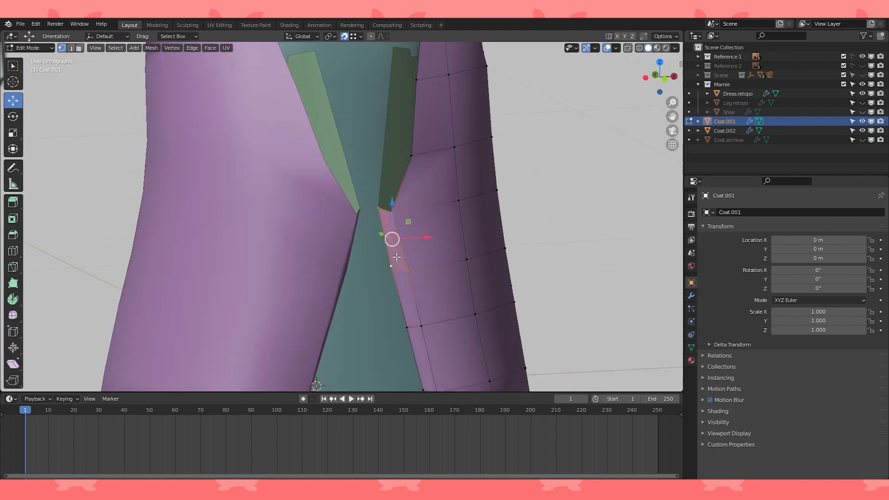
- Switch Edit Mode from Coat.001 to Coat.002 and hide Coat.001
{"action": "middle_click_drag", "start_coordinate": [447, 223], "coordinate": [435, 235]}
{"action": "scroll", "coordinate": [435, 234], "scroll_direction": "down", "scroll_amount": 1}
{"action": "scroll", "coordinate": [435, 234], "scroll_direction": "down", "scroll_amount": 2}
{"action": "key", "text": "Tab"}
{"action": "left_click", "coordinate": [387, 200]}
{"action": "key", "text": "Tab"}
{"action": "middle_click_drag", "start_coordinate": [424, 204], "coordinate": [408, 210]}
{"action": "left_click", "coordinate": [861, 130]}
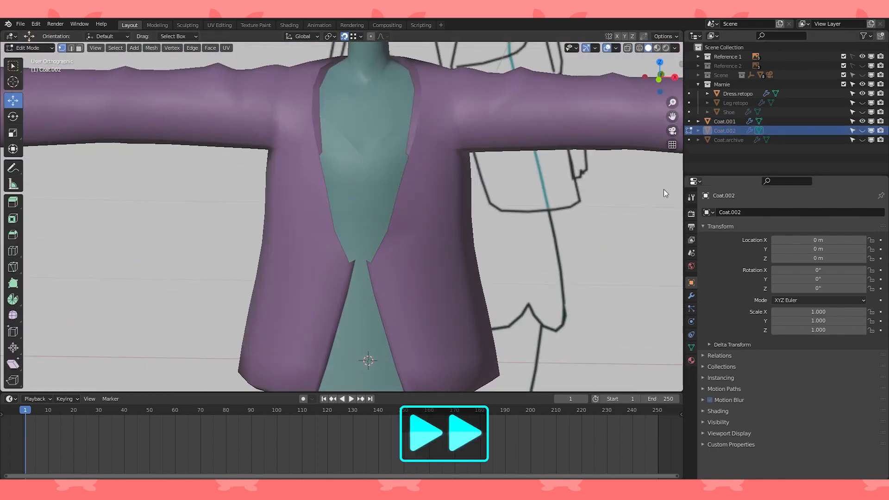
{"action": "left_click", "coordinate": [862, 131]}
{"action": "left_click", "coordinate": [862, 121]}
- Select Dress.retopo in Object Mode and enable its wireframe viewport display
{"action": "middle_click_drag", "start_coordinate": [512, 191], "coordinate": [446, 195]}
{"action": "scroll", "coordinate": [444, 202], "scroll_direction": "down", "scroll_amount": 2}
{"action": "key", "text": "Tab"}
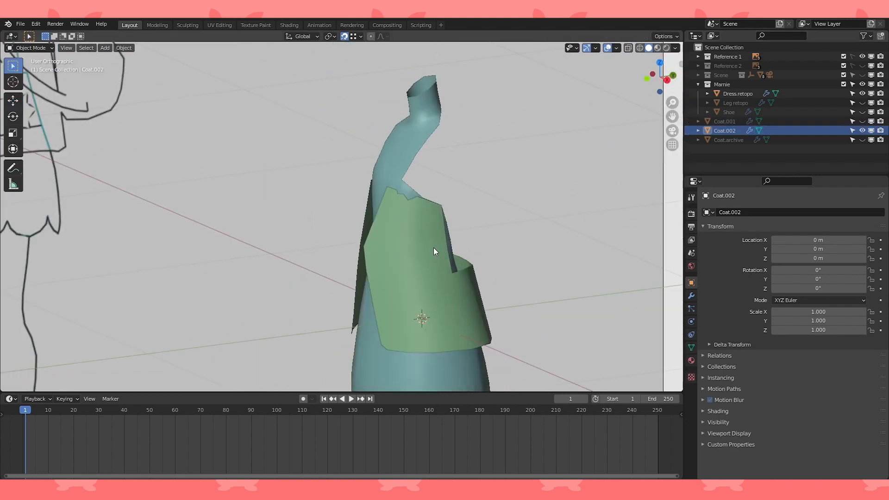
{"action": "left_click", "coordinate": [434, 247]}
{"action": "key", "text": "Tab"}
{"action": "middle_click_drag", "start_coordinate": [475, 264], "coordinate": [415, 283]}
{"action": "middle_click_drag", "start_coordinate": [415, 282], "coordinate": [365, 259], "text": "shift"}
{"action": "scroll", "coordinate": [405, 208], "scroll_direction": "up", "scroll_amount": 2}
{"action": "key", "text": "Tab"}
{"action": "left_click", "coordinate": [378, 260]}
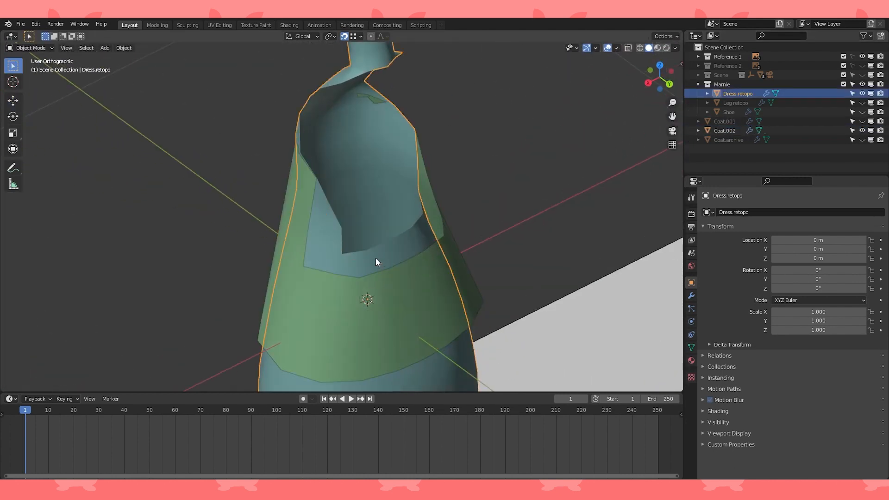
{"action": "left_click", "coordinate": [722, 433]}
{"action": "scroll", "coordinate": [743, 413], "scroll_direction": "down", "scroll_amount": 5}
{"action": "left_click", "coordinate": [776, 386]}
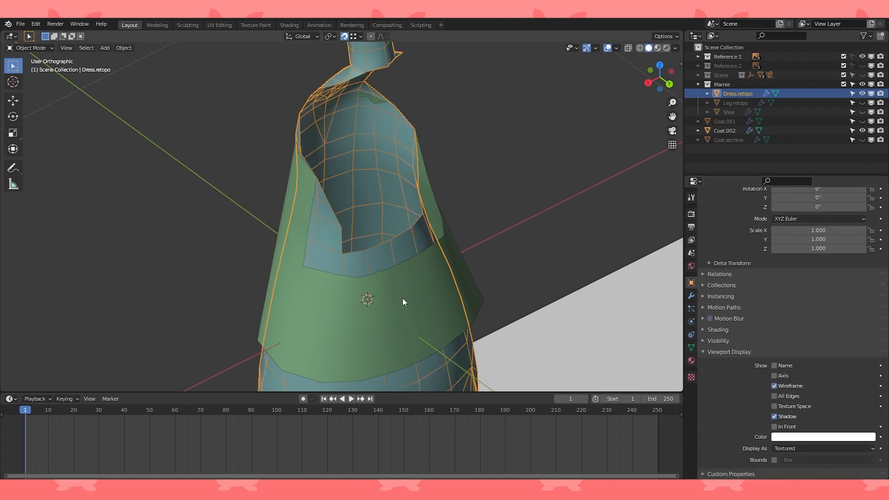
- Open Coat.002 in Edit Mode and extrude two vertices from its upper back edge onto the dress's mesh vertices
{"action": "left_click", "coordinate": [402, 299]}
{"action": "key", "text": "Tab"}
{"action": "middle_click_drag", "start_coordinate": [402, 298], "coordinate": [401, 264]}
{"action": "scroll", "coordinate": [401, 264], "scroll_direction": "up", "scroll_amount": 2}
{"action": "middle_click_drag", "start_coordinate": [369, 173], "coordinate": [401, 186]}
{"action": "key", "text": "e"}
{"action": "left_click", "coordinate": [418, 211]}
{"action": "left_click", "coordinate": [381, 252]}
{"action": "key", "text": "e"}
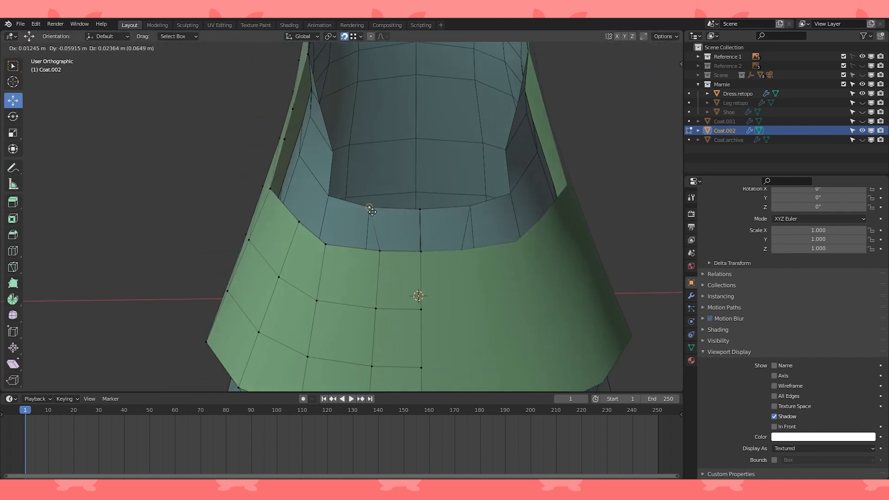
{"action": "left_click", "coordinate": [373, 213]}
- Extrude the next upper back-edge vertex onto the dress and fill faces between the extruded vertices and the lining's edge
{"action": "middle_click_drag", "start_coordinate": [373, 214], "coordinate": [408, 205]}
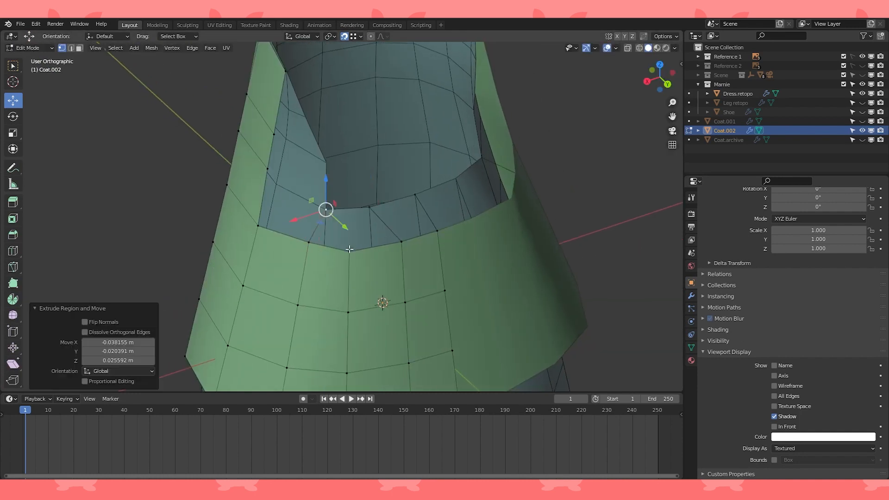
{"action": "middle_click_drag", "start_coordinate": [314, 245], "coordinate": [406, 239]}
{"action": "key", "text": "e"}
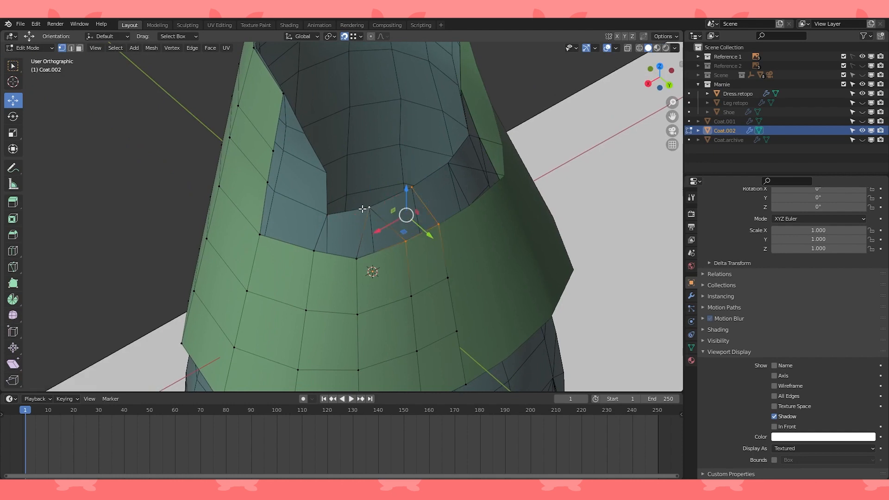
{"action": "key", "text": "f"}
{"action": "key", "text": "f"}
{"action": "key", "text": "f"}
- Try to extrude the side vertices of the lining's upper back edge onto the dress
{"action": "middle_click_drag", "start_coordinate": [320, 216], "coordinate": [324, 221]}
{"action": "key", "text": "e"}
{"action": "left_click", "coordinate": [325, 224]}
{"action": "key", "text": "ctrl+z"}
{"action": "left_click", "coordinate": [264, 253], "text": "shift"}
{"action": "middle_click_drag", "start_coordinate": [270, 253], "coordinate": [264, 213]}
{"action": "key", "text": "e"}
{"action": "left_click", "coordinate": [320, 197]}
{"action": "key", "text": "ctrl+z"}
{"action": "left_click", "coordinate": [323, 196]}
- Slide the side vertices of the lining's upper horizontal edge row along their vertical edges
{"action": "mouse_move", "coordinate": [327, 209]}
{"action": "middle_mouse_down"}
{"action": "mouse_move", "coordinate": [296, 234]}
{"action": "mouse_move", "coordinate": [270, 232]}
{"action": "mouse_move", "coordinate": [327, 233]}
{"action": "mouse_move", "coordinate": [331, 217]}
{"action": "mouse_move", "coordinate": [312, 213]}
{"action": "mouse_move", "coordinate": [337, 19]}
{"action": "middle_mouse_up"}
{"action": "key", "text": "shift+v"}
{"action": "left_click", "coordinate": [336, 218]}
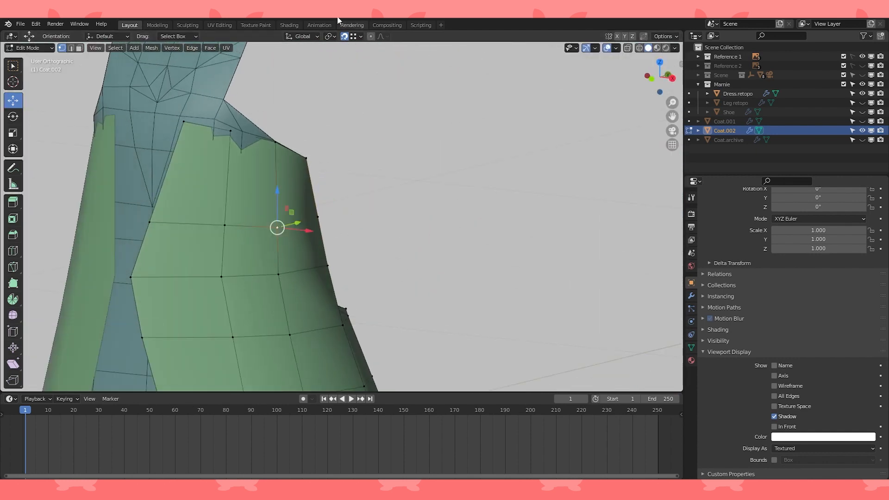
{"action": "key", "text": "shift+v"}
{"action": "left_click", "coordinate": [307, 199]}
{"action": "left_click", "coordinate": [226, 225]}
{"action": "key", "text": "shift+v"}
{"action": "left_click", "coordinate": [226, 213]}
- Slide the front-edge vertex and another vertex of the lining's upper row along their edges to even out the row
{"action": "left_click", "coordinate": [156, 224]}
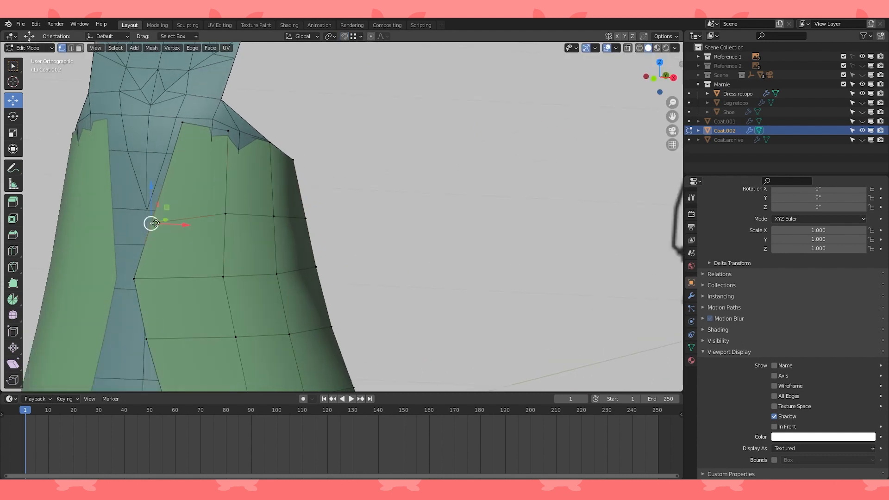
{"action": "key", "text": "g"}
{"action": "key", "text": "g"}
{"action": "left_click", "coordinate": [159, 210]}
{"action": "left_click", "coordinate": [238, 209]}
{"action": "key", "text": "g"}
{"action": "key", "text": "g"}
{"action": "left_click", "coordinate": [239, 216]}
- Leave Edit Mode, reselect Coat.002 and reopen its mesh for editing
{"action": "scroll", "coordinate": [239, 215], "scroll_direction": "down", "scroll_amount": 2}
{"action": "middle_click_drag", "start_coordinate": [238, 216], "coordinate": [301, 222]}
{"action": "middle_click_drag", "start_coordinate": [440, 240], "coordinate": [511, 174]}
{"action": "scroll", "coordinate": [347, 249], "scroll_direction": "down", "scroll_amount": 2}
{"action": "key", "text": "Tab"}
{"action": "scroll", "coordinate": [511, 174], "scroll_direction": "down", "scroll_amount": 3}
{"action": "left_click", "coordinate": [340, 153]}
{"action": "middle_click_drag", "start_coordinate": [416, 222], "coordinate": [337, 238]}
{"action": "scroll", "coordinate": [345, 242], "scroll_direction": "up", "scroll_amount": 5}
{"action": "key", "text": "Tab"}
{"action": "left_click", "coordinate": [331, 232]}
{"action": "key", "text": "Tab"}
{"action": "left_click", "coordinate": [365, 259]}
{"action": "key", "text": "Tab"}
- Extrude the lining's upper side-edge vertex onto the dress's armhole edge, moving it -0.039254 m, -0.021459 m and 0.10874 m in X, Y and Z
{"action": "left_click", "coordinate": [338, 238]}
{"action": "scroll", "coordinate": [337, 238], "scroll_direction": "up", "scroll_amount": 1}
{"action": "key", "text": "e"}
{"action": "right_click", "coordinate": [297, 140]}
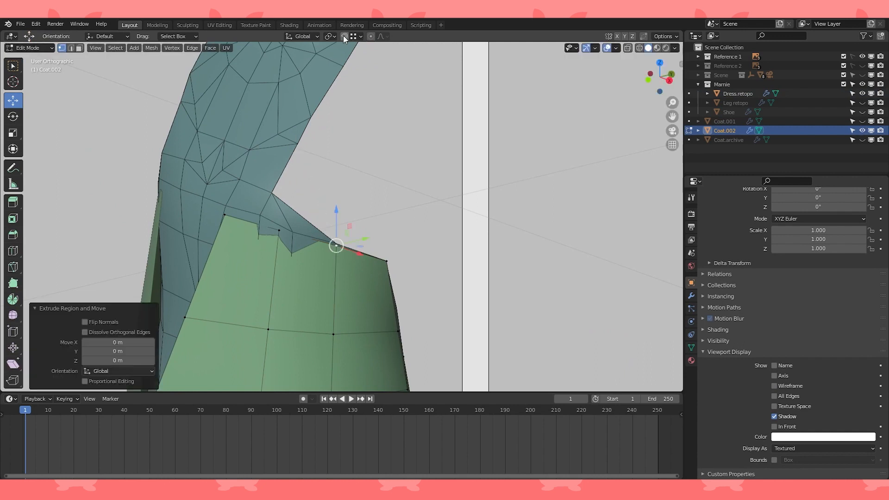
{"action": "key", "text": "g"}
{"action": "left_click", "coordinate": [297, 143]}
{"action": "middle_click_drag", "start_coordinate": [297, 143], "coordinate": [302, 168], "text": "shift"}
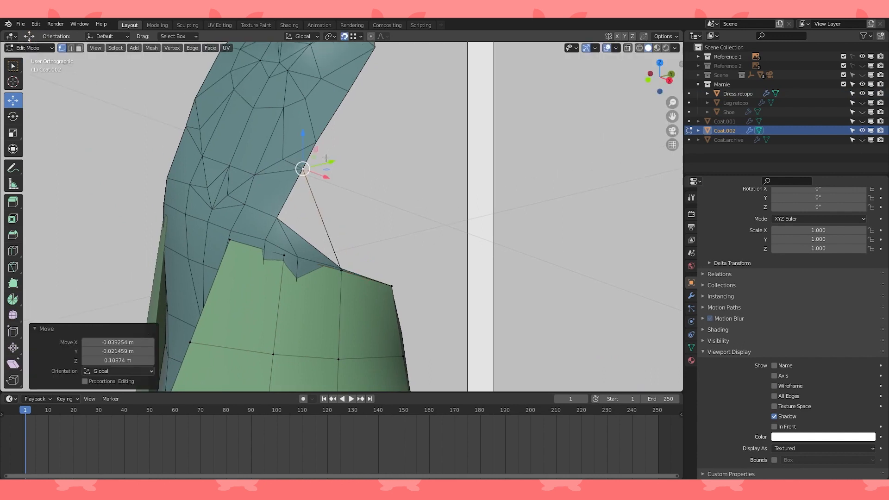
- Continue extruding the lining's side edge upward along the dress's armhole vertices towards the shoulder, undoing the surplus last extrusion
{"action": "key", "text": "g"}
{"action": "right_click", "coordinate": [341, 118]}
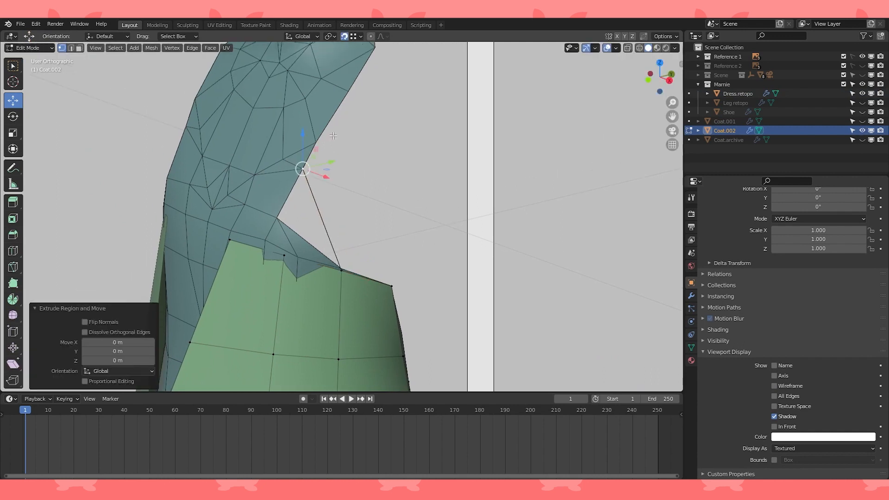
{"action": "key", "text": "g"}
{"action": "left_click", "coordinate": [332, 101]}
{"action": "middle_click_drag", "start_coordinate": [332, 101], "coordinate": [332, 123], "text": "shift"}
{"action": "key", "text": "g"}
{"action": "right_click", "coordinate": [356, 112]}
{"action": "key", "text": "ctrl+z"}
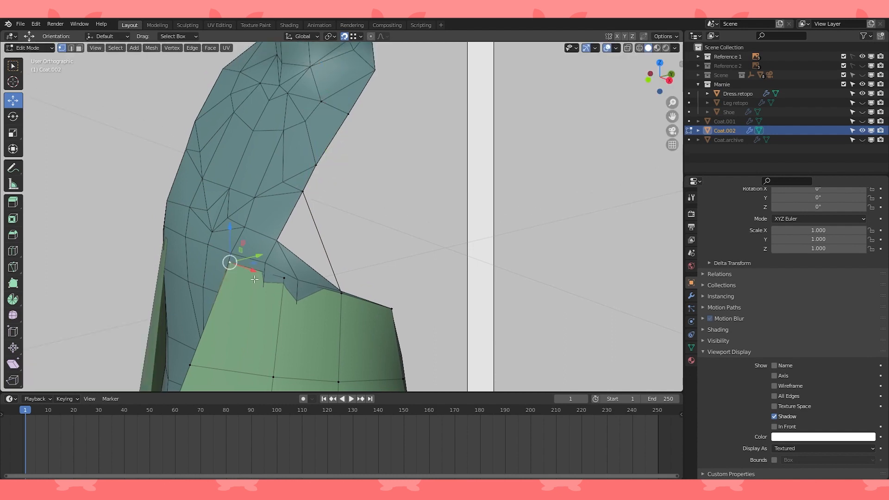
- Switch snapping to faces and place a vertex extruded from the lining's upper side edge onto the dress surface below the armhole
{"action": "left_click", "coordinate": [343, 37]}
{"action": "middle_click_drag", "start_coordinate": [330, 44], "coordinate": [349, 39]}
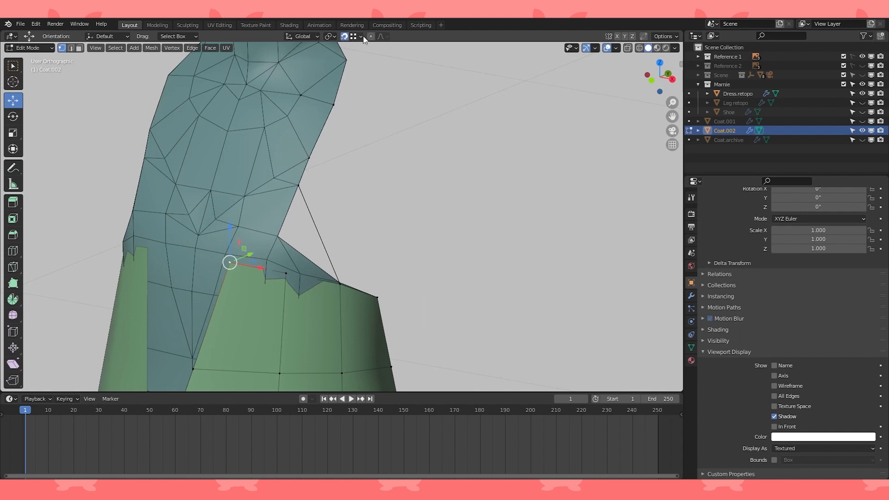
{"action": "left_click", "coordinate": [361, 37]}
{"action": "left_click", "coordinate": [329, 90]}
{"action": "middle_click_drag", "start_coordinate": [328, 91], "coordinate": [324, 111]}
{"action": "key", "text": "g"}
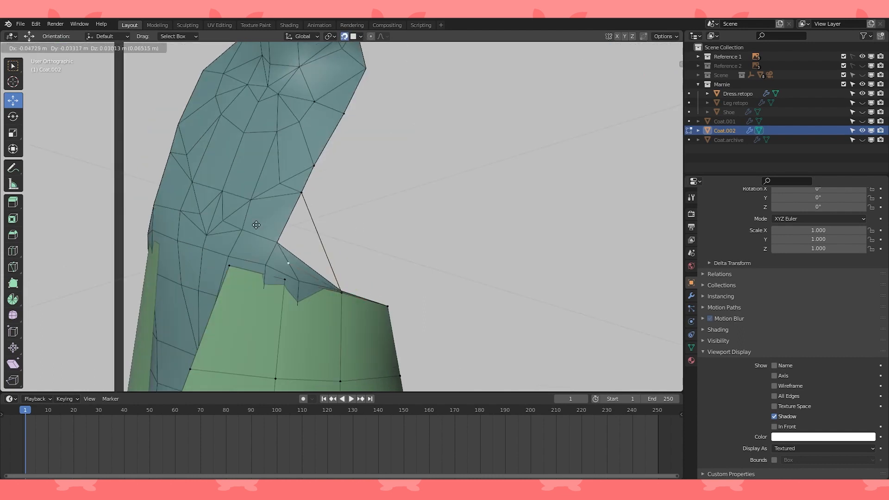
{"action": "left_click", "coordinate": [243, 206]}
- Extend the lining's upper front corner with an edge running up to the dress's shoulder vertex
{"action": "left_click", "coordinate": [231, 263]}
{"action": "key", "text": "e"}
{"action": "left_click", "coordinate": [246, 229]}
{"action": "mouse_move", "coordinate": [246, 229]}
{"action": "middle_mouse_down"}
{"action": "mouse_move", "coordinate": [283, 218]}
{"action": "mouse_move", "coordinate": [265, 220]}
{"action": "middle_mouse_up"}
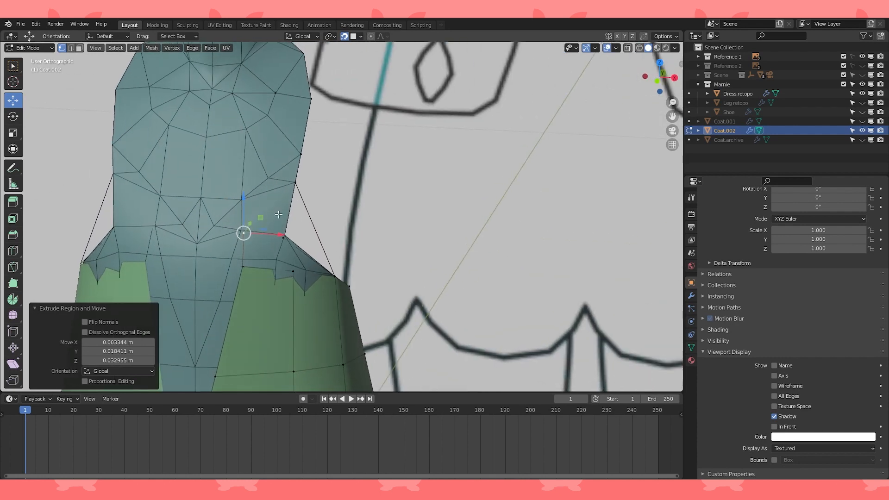
{"action": "left_click", "coordinate": [242, 266]}
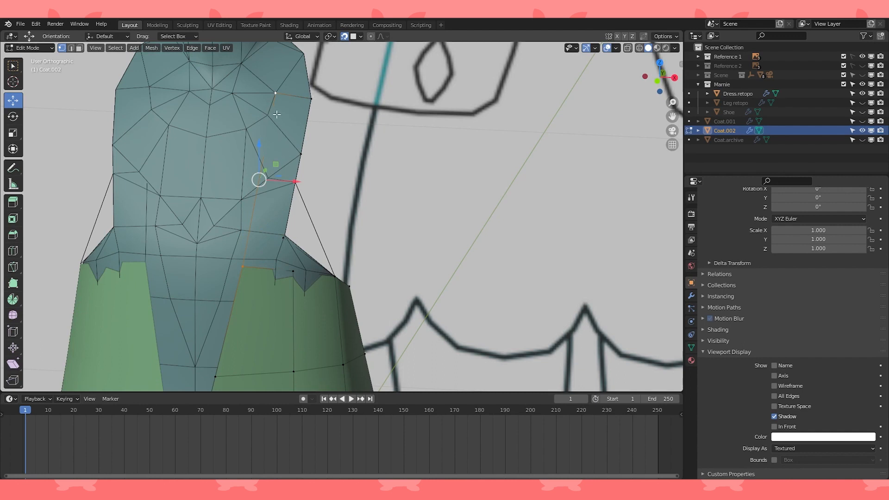
- Subdivide the long front edge with 2 cuts and slide the lower new vertex along the edge
{"action": "key", "text": "F3"}
{"action": "type", "text": "subdiv"}
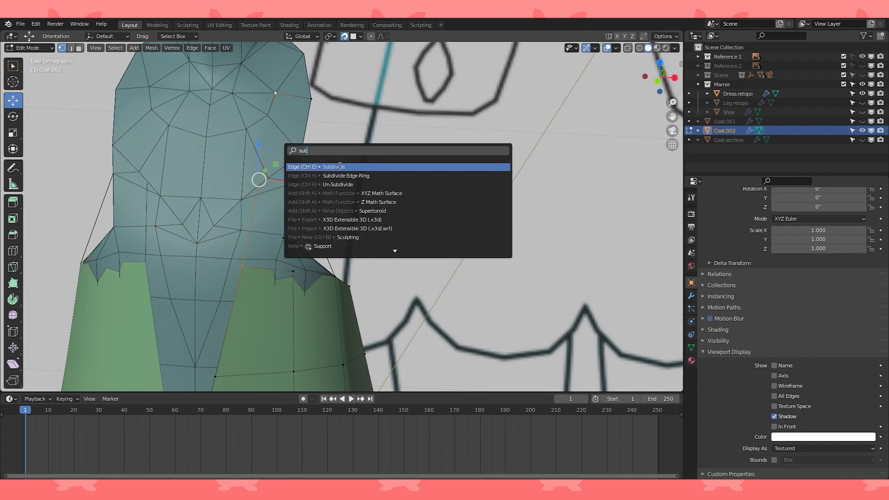
{"action": "key", "text": "Return"}
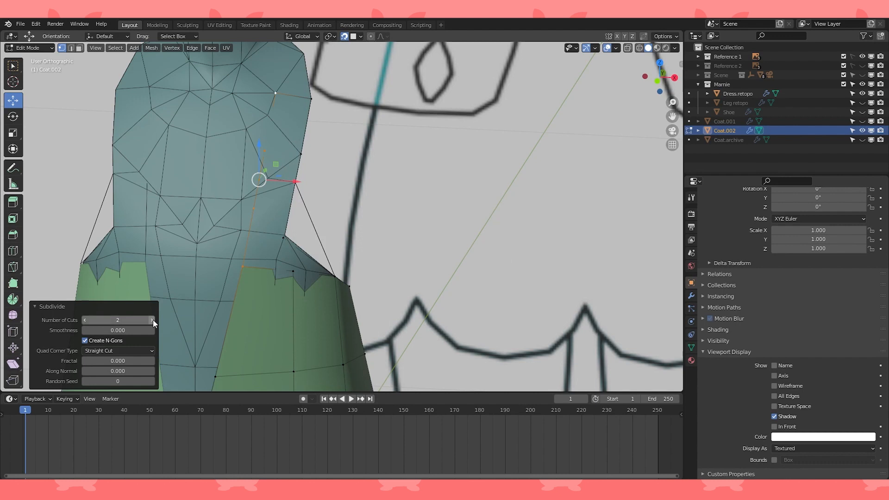
{"action": "left_click", "coordinate": [255, 205]}
{"action": "key", "text": "shift+v"}
{"action": "left_click", "coordinate": [268, 230]}
- Subdivide the front edge's middle segment and slide the new vertex level with the armhole edge's lower vertex
{"action": "middle_click_drag", "start_coordinate": [269, 229], "coordinate": [276, 152]}
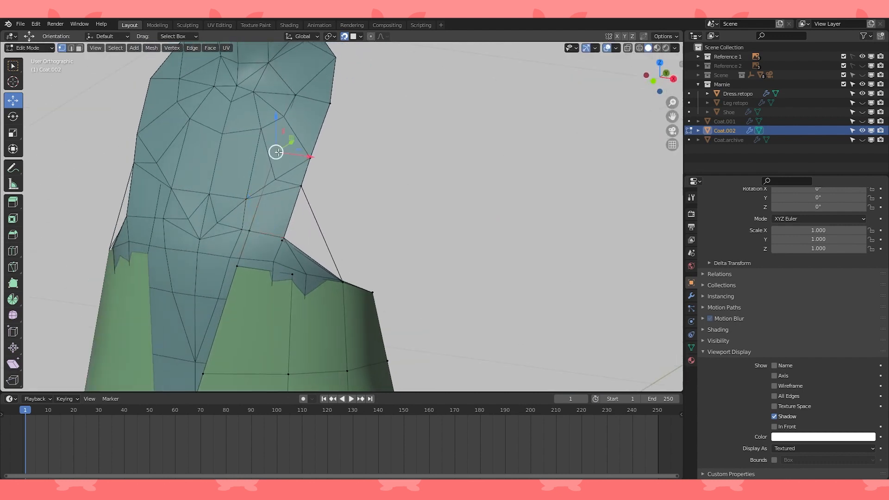
{"action": "key", "text": "F3"}
{"action": "key", "text": "Return"}
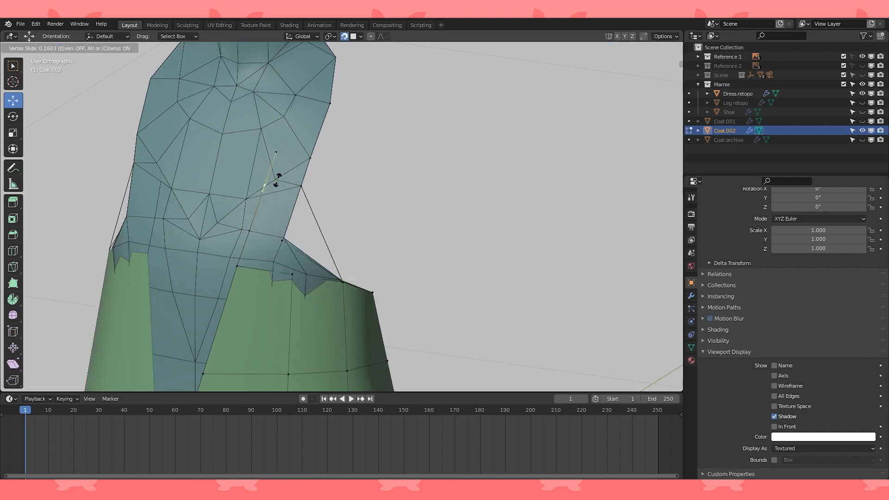
{"action": "left_click", "coordinate": [280, 176]}
- Hide Dress.retopo and fill the two uppermost faces of the lining's shoulder strap
{"action": "left_click", "coordinate": [862, 94]}
{"action": "left_click", "coordinate": [295, 95]}
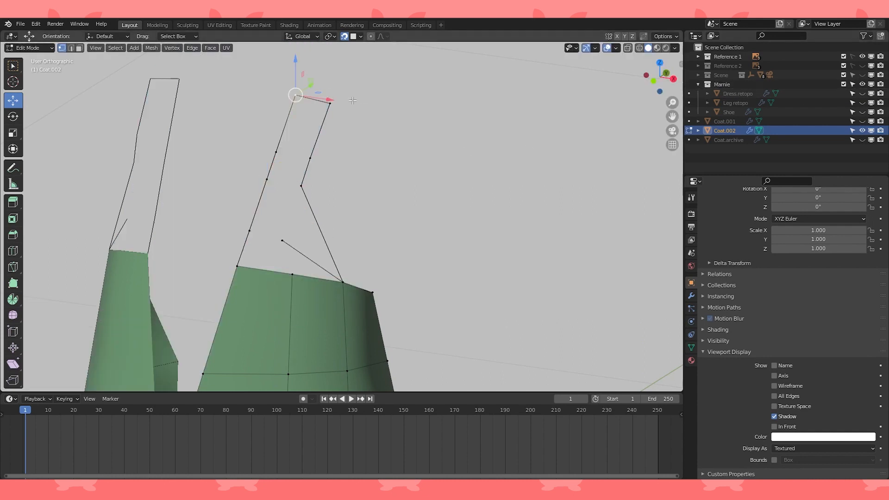
{"action": "left_click", "coordinate": [330, 103], "text": "shift"}
{"action": "left_click", "coordinate": [310, 157], "text": "shift"}
{"action": "left_click", "coordinate": [275, 151], "text": "shift"}
{"action": "key", "text": "f"}
{"action": "key", "text": "f"}
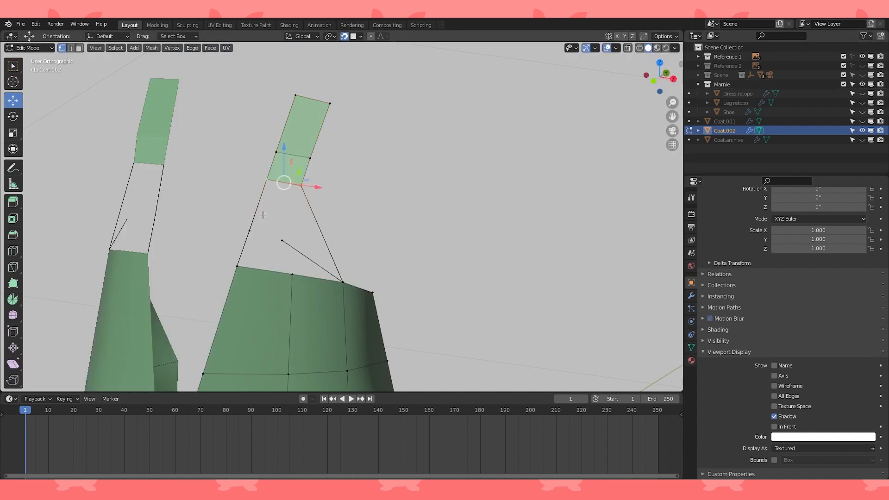
- Fill the remaining faces joining the shoulder strap to the lining's upper edge, including the triangle below the armhole
{"action": "key", "text": "f"}
{"action": "key", "text": "f"}
{"action": "key", "text": "f"}
{"action": "left_click", "coordinate": [340, 281]}
{"action": "left_click", "coordinate": [283, 240], "text": "shift"}
{"action": "left_click", "coordinate": [302, 188], "text": "shift"}
{"action": "key", "text": "f"}
- Select the entire lining mesh, apply a normals correction to it, and return to Object Mode
{"action": "key", "text": "a"}
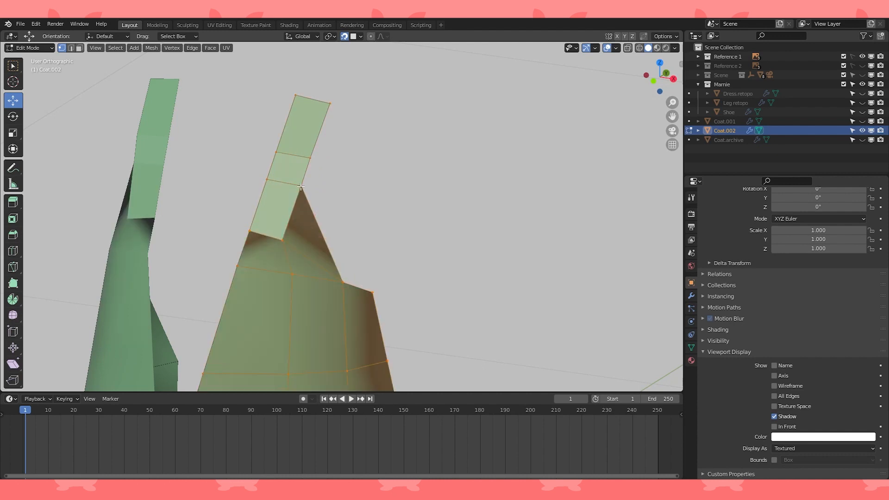
{"action": "key", "text": "alt+n"}
{"action": "left_click", "coordinate": [294, 195]}
{"action": "scroll", "coordinate": [340, 195], "scroll_direction": "down", "scroll_amount": 6}
{"action": "key", "text": "Tab"}
{"action": "middle_click_drag", "start_coordinate": [340, 194], "coordinate": [391, 206]}
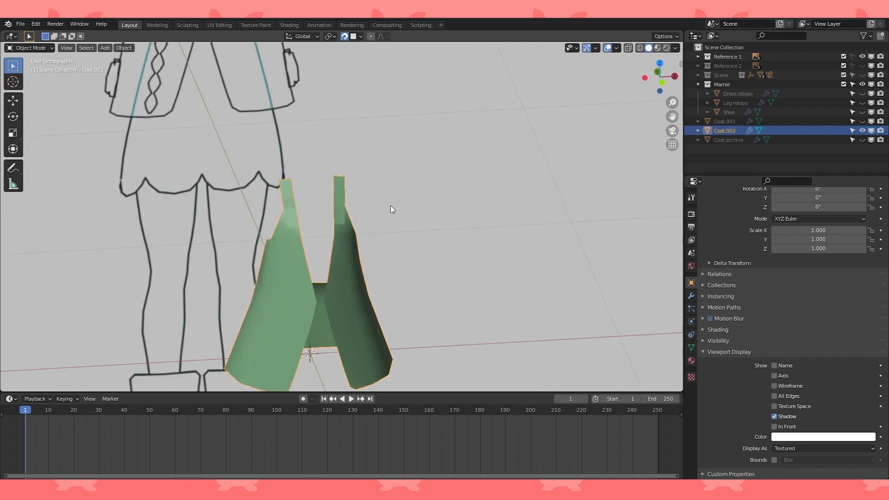
- Apply Weld Edges into Faces to the entire lining mesh and leave Edit Mode
{"action": "key", "text": "Tab"}
{"action": "scroll", "coordinate": [386, 211], "scroll_direction": "up", "scroll_amount": 2}
{"action": "left_click", "coordinate": [224, 48]}
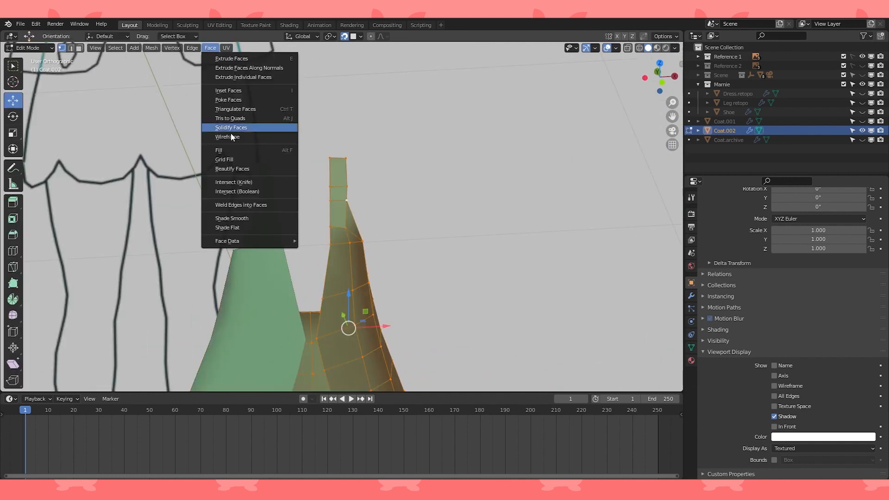
{"action": "left_click", "coordinate": [240, 207]}
{"action": "scroll", "coordinate": [436, 223], "scroll_direction": "down", "scroll_amount": 2}
{"action": "key", "text": "Tab"}
- Show Coat.001, Dress.retopo, Leg retopo and Shoe together with the lining
{"action": "left_click", "coordinate": [862, 121]}
{"action": "scroll", "coordinate": [474, 250], "scroll_direction": "down", "scroll_amount": 3}
{"action": "left_click", "coordinate": [474, 250]}
{"action": "left_click", "coordinate": [862, 94]}
{"action": "left_click", "coordinate": [862, 103]}
{"action": "left_click", "coordinate": [861, 112]}
{"action": "middle_click_drag", "start_coordinate": [546, 204], "coordinate": [371, 195]}
{"action": "scroll", "coordinate": [370, 195], "scroll_direction": "up", "scroll_amount": 2}
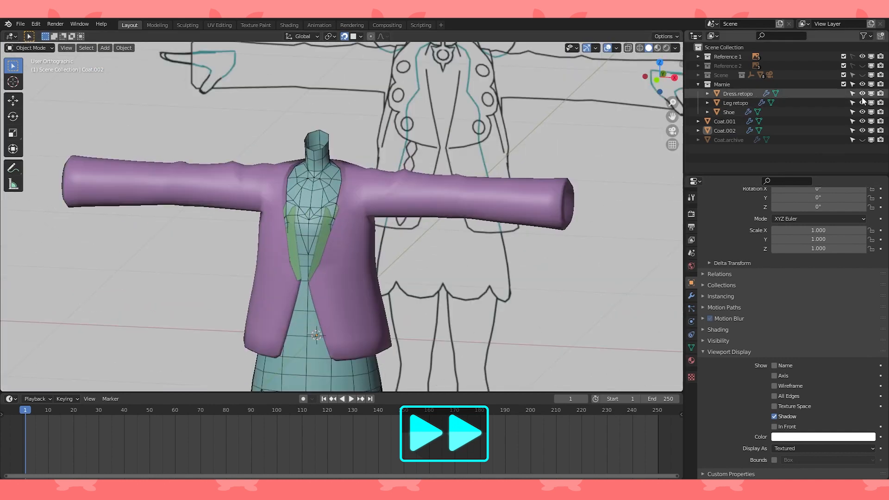
- Hide Dress.retopo, Leg retopo and Shoe so only the coat and its lining are shown
{"action": "left_click", "coordinate": [862, 94]}
{"action": "left_click", "coordinate": [862, 103]}
{"action": "left_click", "coordinate": [862, 112]}
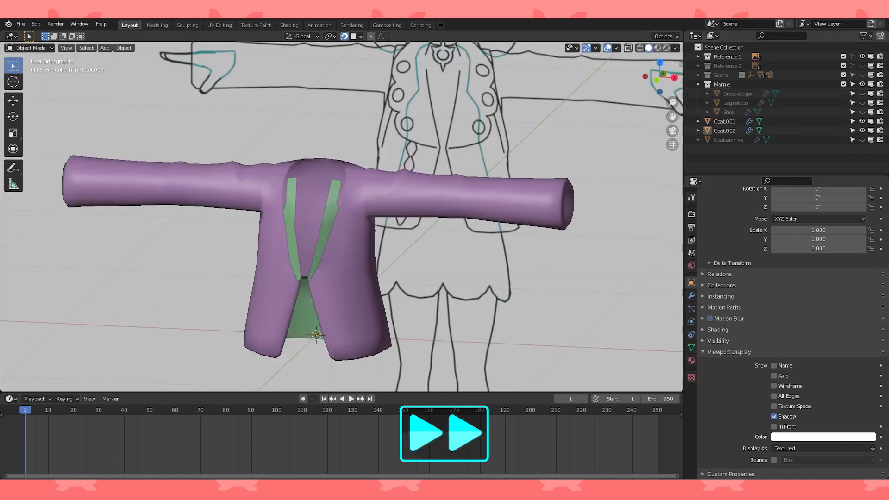
- Move Coat.archive into the Scene collection
{"action": "left_click", "coordinate": [731, 139]}
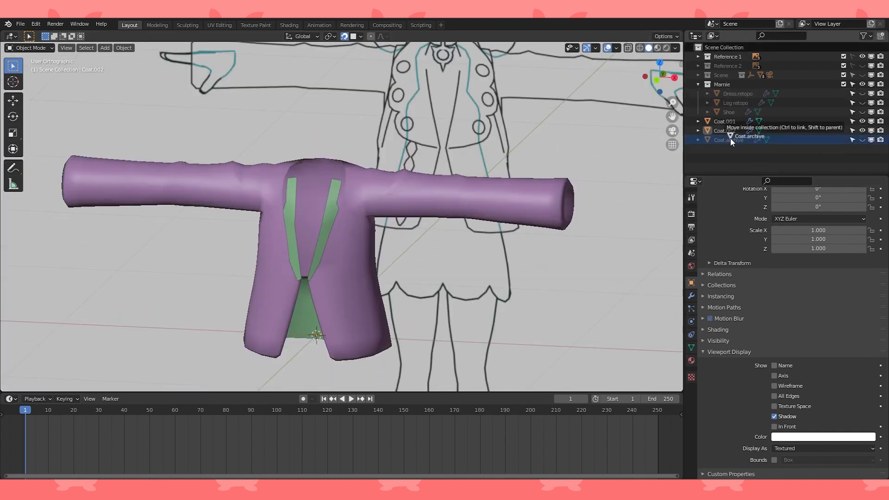
{"action": "left_click_drag", "start_coordinate": [729, 139], "coordinate": [699, 75]}
{"action": "key", "text": "KP_1"}
- Hide Coat.001 and merge the vertices of the Coat.002 lining by distance
{"action": "left_click", "coordinate": [724, 131]}
{"action": "left_click", "coordinate": [862, 122]}
{"action": "key", "text": "Tab"}
{"action": "middle_click_drag", "start_coordinate": [370, 232], "coordinate": [402, 250]}
{"action": "key", "text": "Tab"}
{"action": "middle_click_drag", "start_coordinate": [359, 268], "coordinate": [388, 243]}
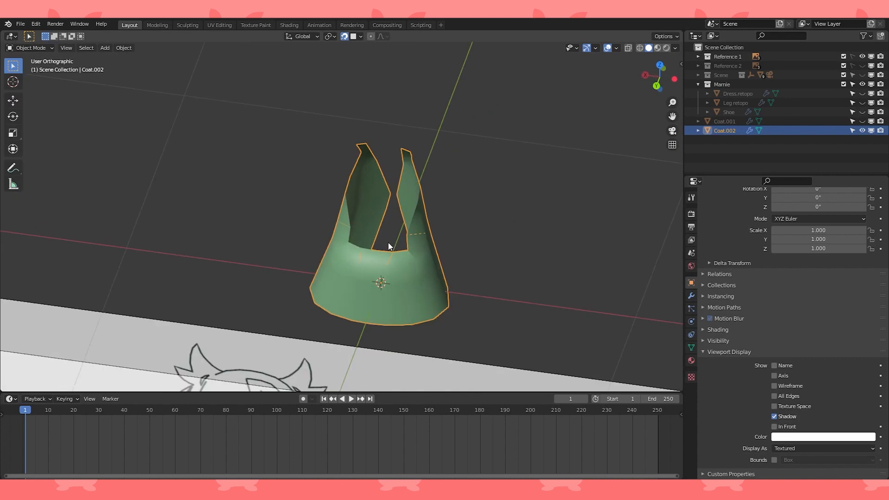
{"action": "key", "text": "Tab"}
{"action": "scroll", "coordinate": [388, 243], "scroll_direction": "up", "scroll_amount": 3}
{"action": "key", "text": "m"}
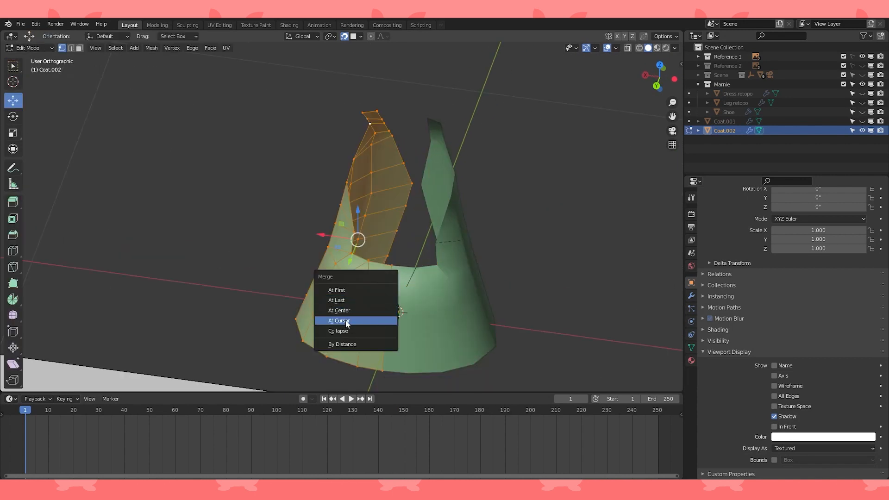
{"action": "left_click", "coordinate": [342, 344]}
{"action": "key", "text": "Tab"}
{"action": "scroll", "coordinate": [416, 296], "scroll_direction": "down", "scroll_amount": 3}
{"action": "middle_click_drag", "start_coordinate": [416, 295], "coordinate": [365, 245]}
- Show Coat.001 and shift vertices on the lining's front edge along Y by about 0.004 m and -0.0045 m
{"action": "left_click", "coordinate": [862, 121]}
{"action": "key", "text": "KP_1"}
{"action": "scroll", "coordinate": [401, 203], "scroll_direction": "up", "scroll_amount": 5}
{"action": "middle_click_drag", "start_coordinate": [400, 203], "coordinate": [361, 287]}
{"action": "key", "text": "Tab"}
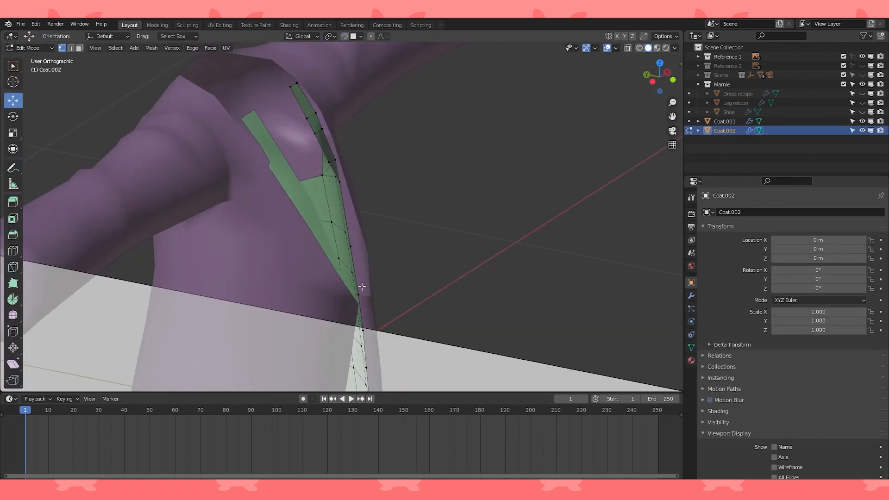
{"action": "scroll", "coordinate": [359, 293], "scroll_direction": "up", "scroll_amount": 2}
{"action": "left_click", "coordinate": [364, 350]}
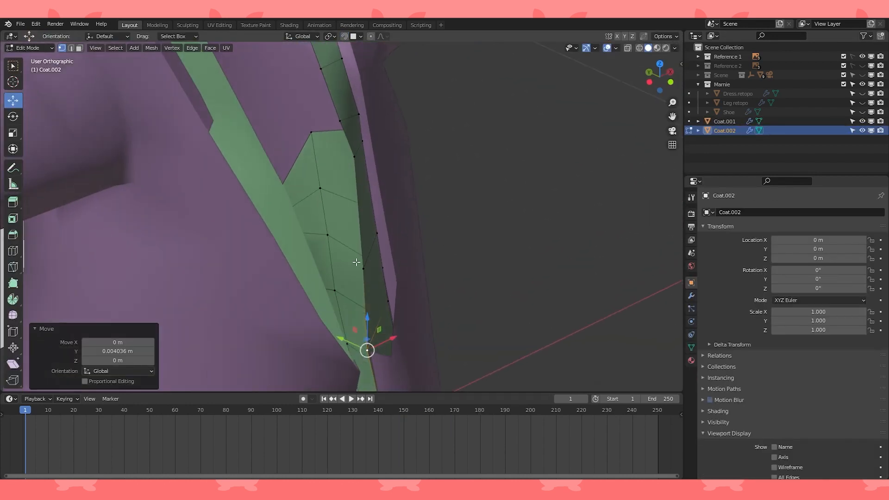
{"action": "middle_click_drag", "start_coordinate": [363, 349], "coordinate": [409, 250]}
{"action": "left_click_drag", "start_coordinate": [323, 288], "coordinate": [329, 290]}
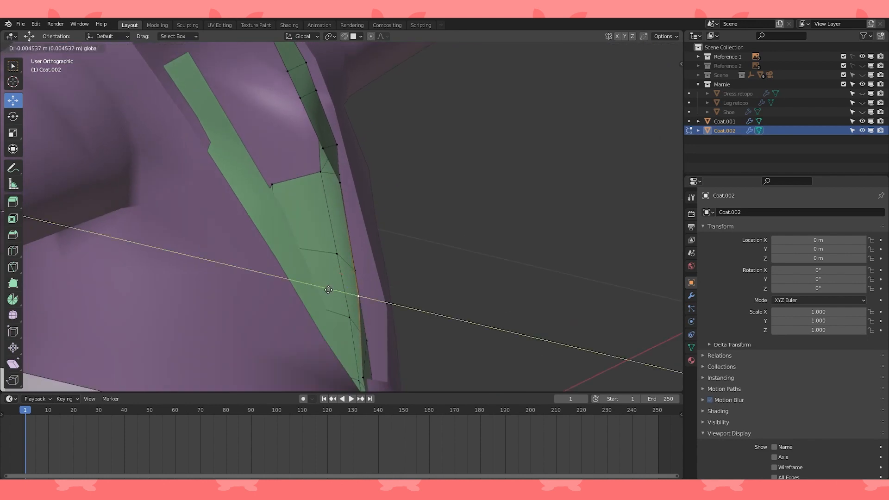
{"action": "middle_click_drag", "start_coordinate": [328, 290], "coordinate": [409, 250]}
- Adjust the vertices higher up the lining's front strip along Y to follow the inside of the coat
{"action": "left_click", "coordinate": [329, 189]}
{"action": "middle_click_drag", "start_coordinate": [338, 135], "coordinate": [398, 188]}
{"action": "scroll", "coordinate": [319, 172], "scroll_direction": "up", "scroll_amount": 2}
{"action": "left_click_drag", "start_coordinate": [296, 194], "coordinate": [294, 193]}
{"action": "middle_click_drag", "start_coordinate": [293, 192], "coordinate": [287, 130]}
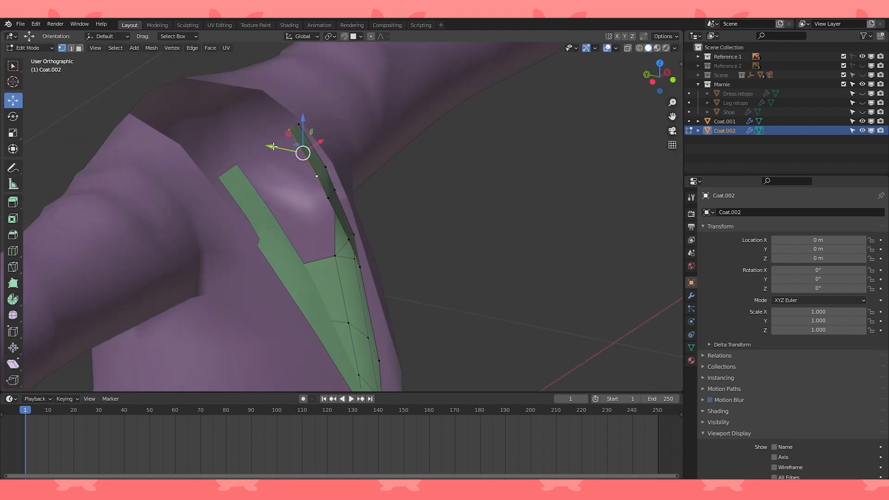
{"action": "left_click_drag", "start_coordinate": [278, 145], "coordinate": [273, 147]}
{"action": "left_click", "coordinate": [326, 198]}
{"action": "left_click_drag", "start_coordinate": [294, 190], "coordinate": [297, 191]}
- Check how the lining's front strips fit inside the coat in Object Mode and Edit Mode
{"action": "middle_click_drag", "start_coordinate": [448, 191], "coordinate": [445, 237]}
{"action": "scroll", "coordinate": [432, 189], "scroll_direction": "down", "scroll_amount": 2}
{"action": "scroll", "coordinate": [432, 190], "scroll_direction": "down", "scroll_amount": 2}
{"action": "key", "text": "a"}
{"action": "scroll", "coordinate": [422, 189], "scroll_direction": "up", "scroll_amount": 2}
{"action": "key", "text": "Tab"}
{"action": "left_click", "coordinate": [479, 240]}
{"action": "left_click", "coordinate": [393, 233]}
{"action": "key", "text": "Tab"}
{"action": "middle_click_drag", "start_coordinate": [519, 214], "coordinate": [492, 212]}
{"action": "middle_click_drag", "start_coordinate": [434, 249], "coordinate": [400, 244]}
- Merge two neighbouring vertices on the lining's front strip and move the merged vertex up about 0.001 m along Z
{"action": "left_click", "coordinate": [328, 161]}
{"action": "left_click", "coordinate": [330, 191], "text": "shift"}
{"action": "middle_click_drag", "start_coordinate": [344, 171], "coordinate": [383, 183], "text": "shift"}
{"action": "key", "text": "m"}
{"action": "left_click", "coordinate": [346, 187]}
{"action": "scroll", "coordinate": [383, 183], "scroll_direction": "up", "scroll_amount": 3}
{"action": "mouse_move", "coordinate": [323, 141]}
{"action": "left_mouse_down"}
{"action": "mouse_move", "coordinate": [314, 160]}
{"action": "mouse_move", "coordinate": [295, 167]}
{"action": "mouse_move", "coordinate": [325, 141]}
{"action": "left_mouse_up"}
- Cut the lining's front strip with the Knife tool and move the vertex below about -0.001 m along Y
{"action": "middle_click_drag", "start_coordinate": [408, 151], "coordinate": [369, 262]}
{"action": "key", "text": "k"}
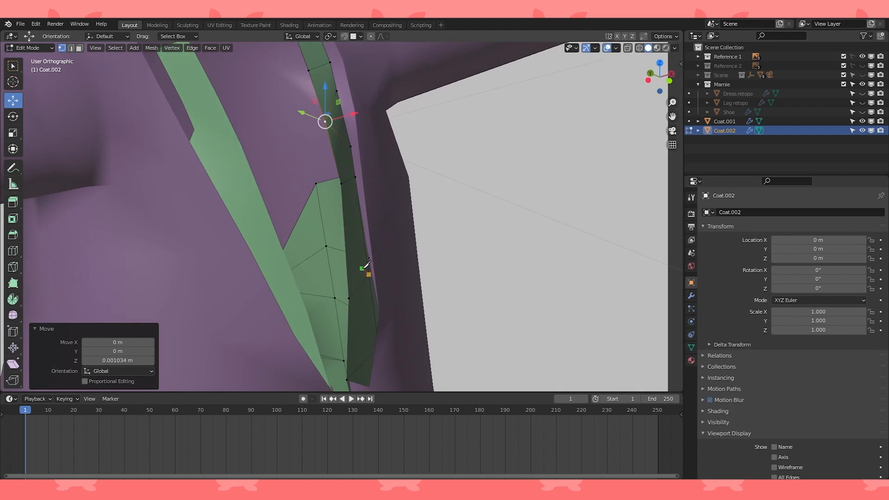
{"action": "left_click", "coordinate": [355, 176]}
{"action": "key", "text": "Return"}
{"action": "left_click", "coordinate": [343, 236]}
{"action": "middle_click_drag", "start_coordinate": [344, 236], "coordinate": [351, 236]}
{"action": "scroll", "coordinate": [343, 235], "scroll_direction": "up", "scroll_amount": 1}
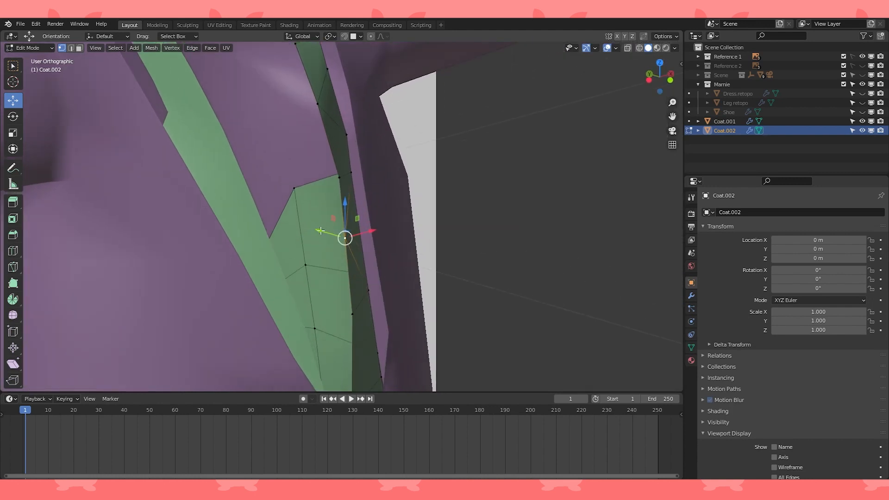
{"action": "left_click_drag", "start_coordinate": [319, 230], "coordinate": [321, 229]}
- Change the snapping target and adjust a vertex on the lining's front edge along Y to fit the coat
{"action": "scroll", "coordinate": [435, 227], "scroll_direction": "down", "scroll_amount": 3}
{"action": "middle_click_drag", "start_coordinate": [434, 227], "coordinate": [429, 226]}
{"action": "middle_click_drag", "start_coordinate": [429, 226], "coordinate": [423, 169], "text": "shift"}
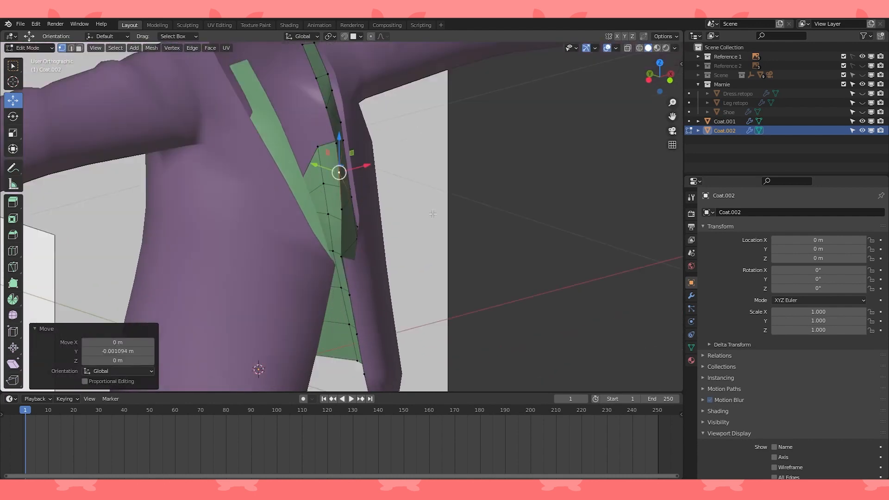
{"action": "scroll", "coordinate": [375, 281], "scroll_direction": "up", "scroll_amount": 2}
{"action": "key", "text": "Tab"}
{"action": "left_click", "coordinate": [375, 280]}
{"action": "key", "text": "Tab"}
{"action": "scroll", "coordinate": [373, 283], "scroll_direction": "up", "scroll_amount": 4}
{"action": "left_click", "coordinate": [352, 318]}
{"action": "left_click", "coordinate": [352, 37]}
{"action": "left_click", "coordinate": [352, 64]}
{"action": "left_click_drag", "start_coordinate": [343, 321], "coordinate": [340, 321]}
- Toggle snapping and move one more vertex on the lining's front edge along Y
{"action": "scroll", "coordinate": [341, 296], "scroll_direction": "down", "scroll_amount": 3}
{"action": "middle_click_drag", "start_coordinate": [385, 361], "coordinate": [375, 210], "text": "shift"}
{"action": "scroll", "coordinate": [383, 278], "scroll_direction": "up", "scroll_amount": 2}
{"action": "scroll", "coordinate": [382, 278], "scroll_direction": "down", "scroll_amount": 4}
{"action": "key", "text": "Tab"}
{"action": "middle_click_drag", "start_coordinate": [394, 102], "coordinate": [330, 277], "text": "shift"}
{"action": "scroll", "coordinate": [399, 184], "scroll_direction": "up", "scroll_amount": 3}
{"action": "left_click", "coordinate": [348, 291]}
{"action": "key", "text": "Tab"}
{"action": "scroll", "coordinate": [358, 293], "scroll_direction": "up", "scroll_amount": 2}
{"action": "left_click", "coordinate": [345, 284]}
{"action": "left_click", "coordinate": [344, 37]}
{"action": "left_click_drag", "start_coordinate": [324, 273], "coordinate": [318, 271]}
- Return to Object Mode in front view and hide both Coat.001 and Coat.002
{"action": "scroll", "coordinate": [481, 303], "scroll_direction": "down", "scroll_amount": 8}
{"action": "key", "text": "Tab"}
{"action": "left_click", "coordinate": [443, 299]}
{"action": "key", "text": "KP_1"}
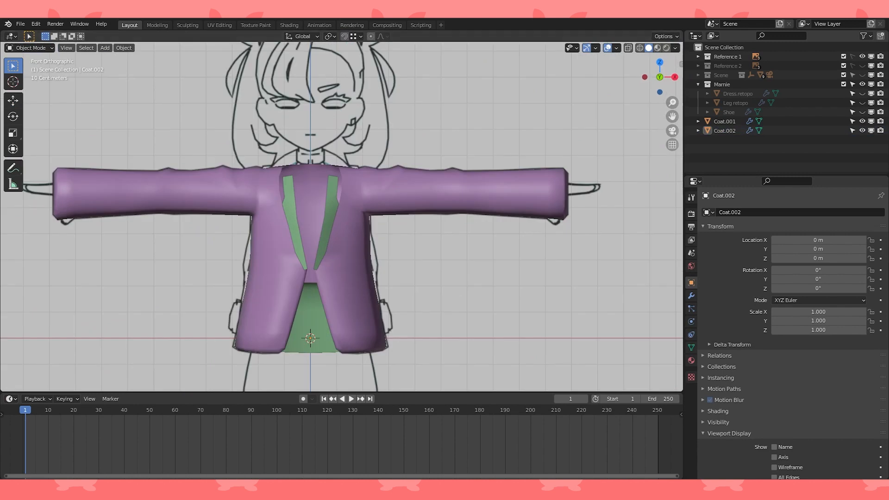
{"action": "scroll", "coordinate": [464, 237], "scroll_direction": "down", "scroll_amount": 2}
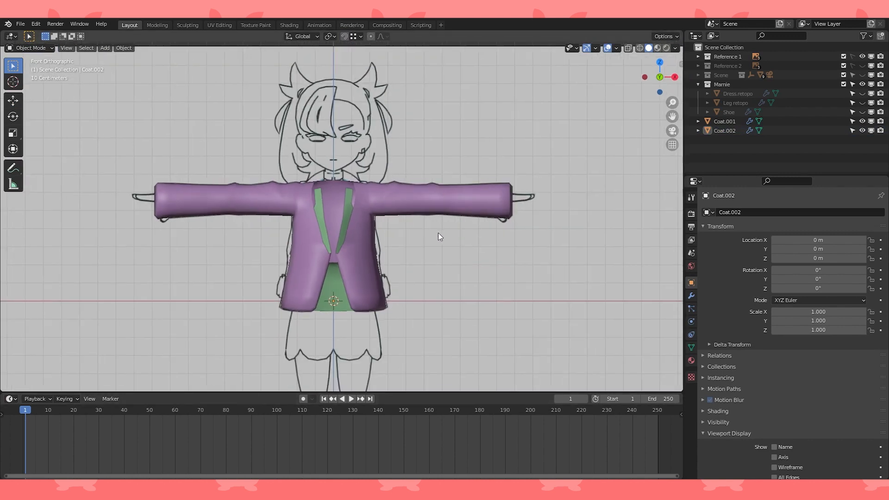
{"action": "scroll", "coordinate": [438, 233], "scroll_direction": "up", "scroll_amount": 1}
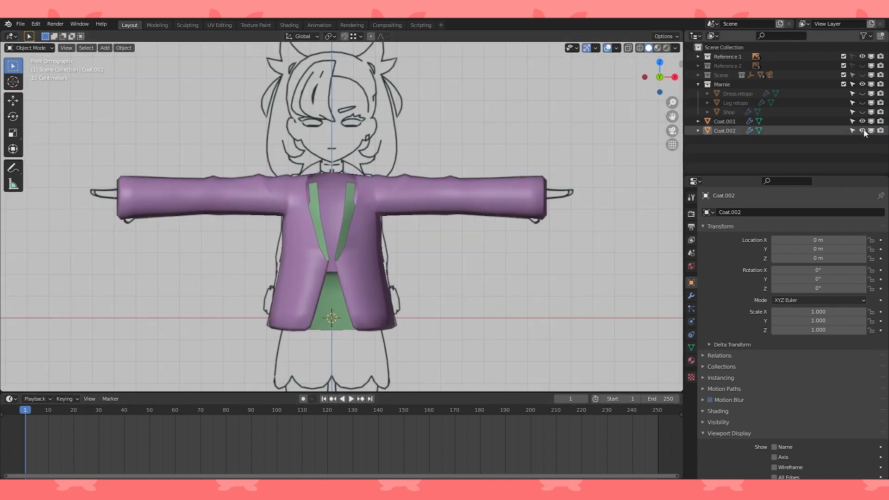
{"action": "left_click_drag", "start_coordinate": [862, 130], "coordinate": [860, 121]}
- Add a mesh circle and rotate it 90° about X so it faces the front reference
{"action": "scroll", "coordinate": [439, 182], "scroll_direction": "down", "scroll_amount": 2}
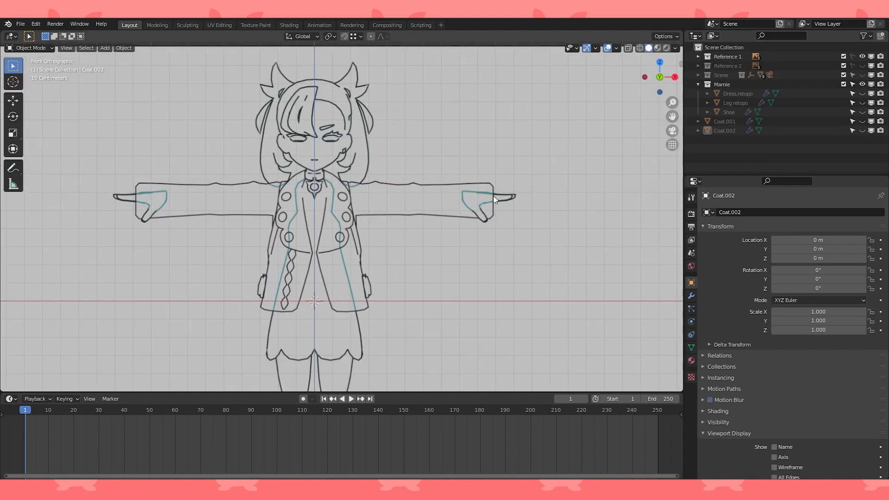
{"action": "key", "text": "shift+a"}
{"action": "mouse_move", "coordinate": [312, 187]}
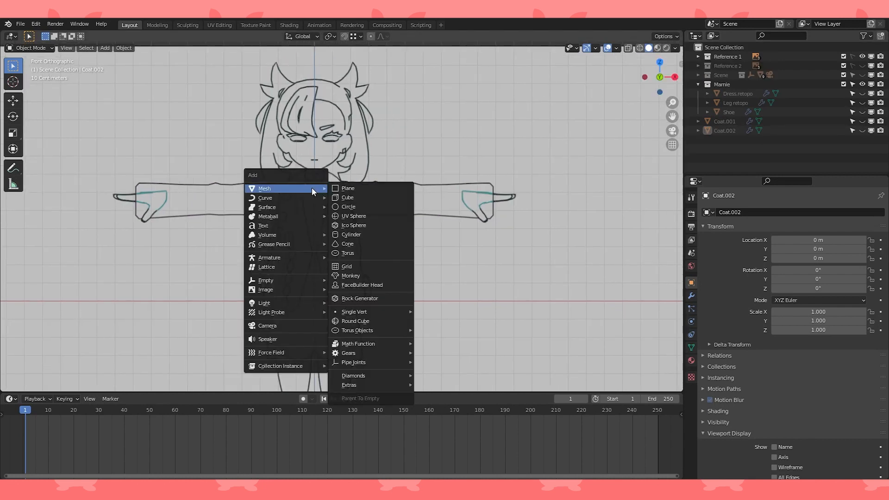
{"action": "left_click", "coordinate": [359, 204]}
{"action": "type", "text": "rx90"}
{"action": "key", "text": "Return"}
{"action": "scroll", "coordinate": [348, 238], "scroll_direction": "down", "scroll_amount": 2}
{"action": "scroll", "coordinate": [387, 226], "scroll_direction": "down", "scroll_amount": 2}
{"action": "scroll", "coordinate": [406, 227], "scroll_direction": "up", "scroll_amount": 2}
- Scale the circle's mesh down uniformly to about 0.129 in Edit Mode
{"action": "key", "text": "Tab"}
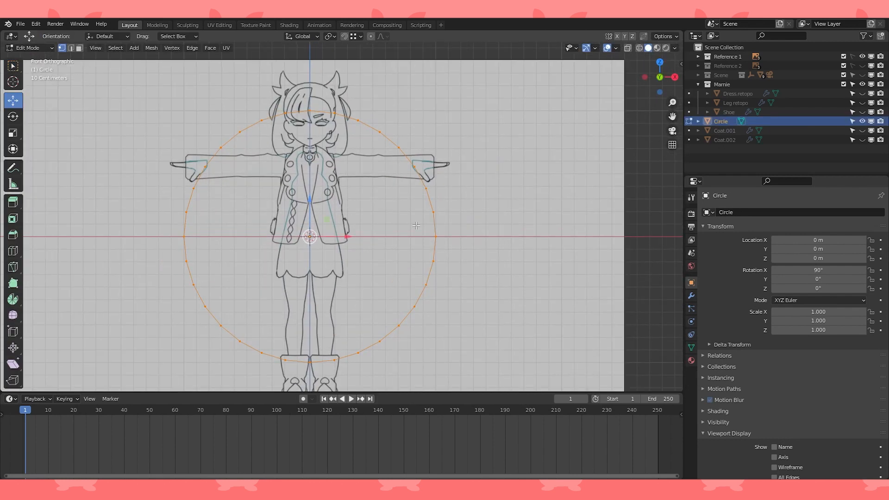
{"action": "key", "text": "s"}
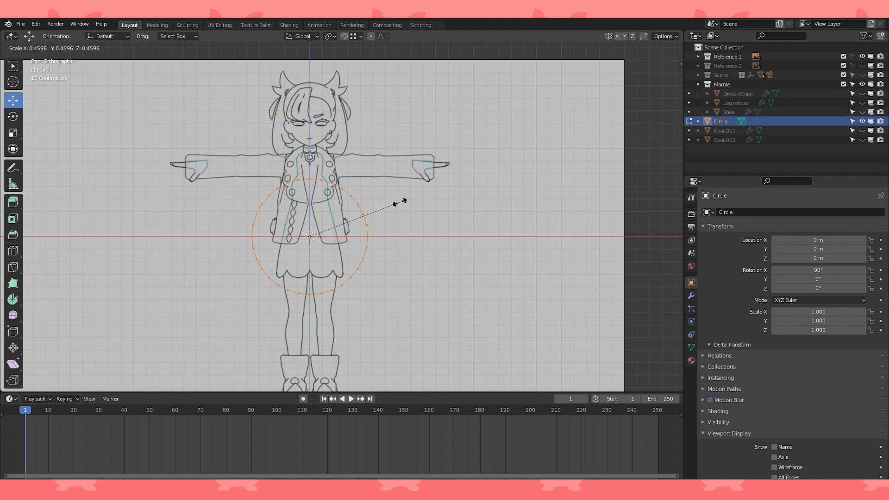
{"action": "left_click", "coordinate": [328, 219]}
{"action": "scroll", "coordinate": [324, 217], "scroll_direction": "up", "scroll_amount": 2}
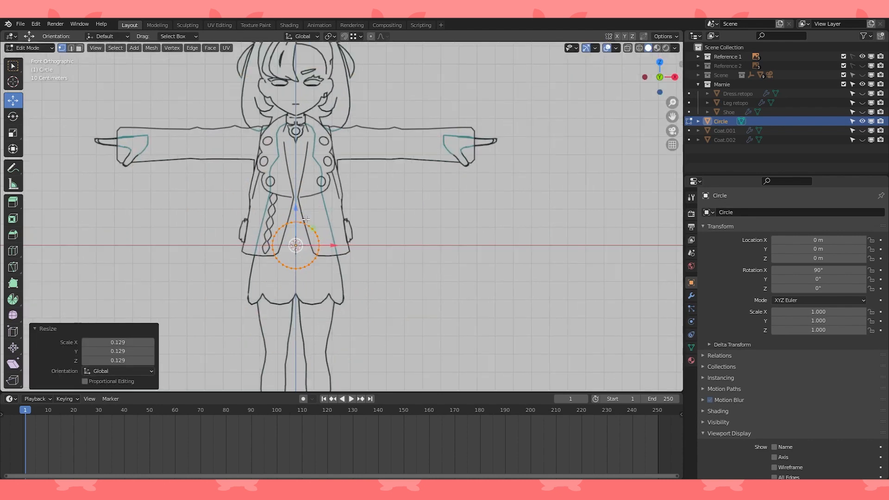
- Raise the circle object along Z to about 0.61 m, at the character's collar
{"action": "key", "text": "Tab"}
{"action": "key", "text": "g"}
{"action": "key", "text": "z"}
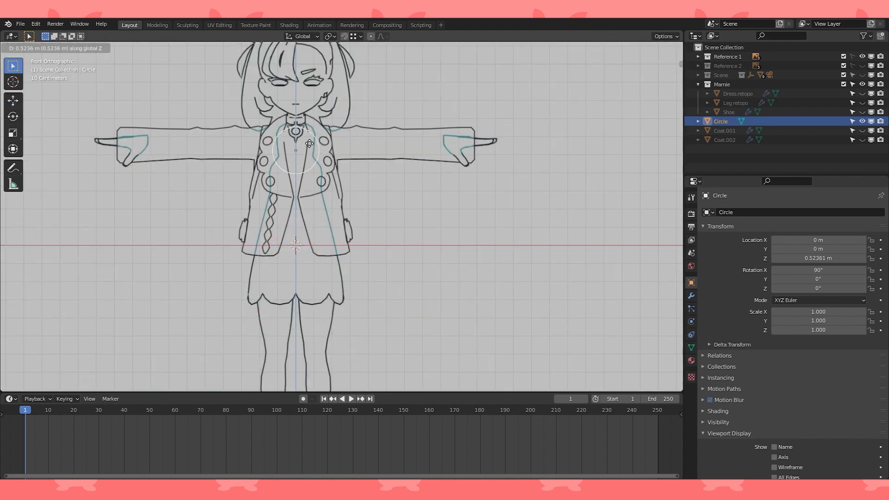
{"action": "left_click", "coordinate": [313, 129]}
{"action": "middle_click_drag", "start_coordinate": [314, 134], "coordinate": [370, 213], "text": "shift"}
{"action": "scroll", "coordinate": [393, 224], "scroll_direction": "up", "scroll_amount": 4}
- Narrow the circle's mesh into an oval by scaling it to about 0.542 along X
{"action": "key", "text": "Tab"}
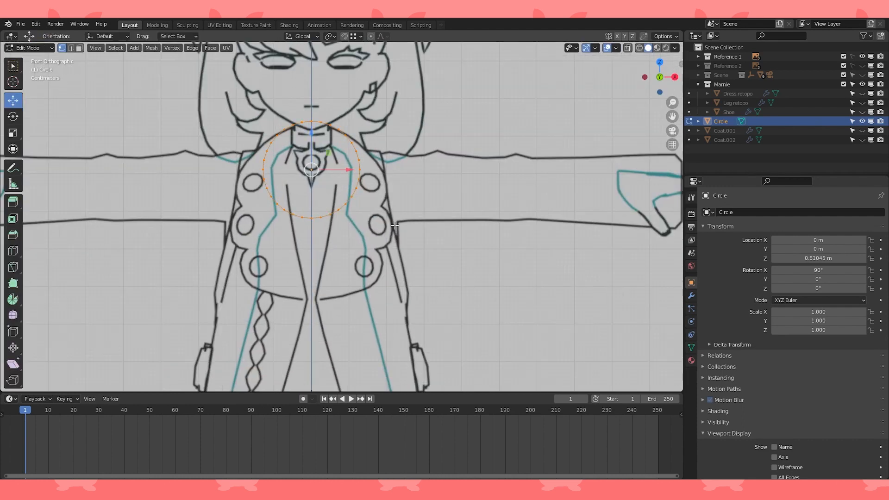
{"action": "key", "text": "s"}
{"action": "key", "text": "x"}
{"action": "left_click", "coordinate": [393, 165]}
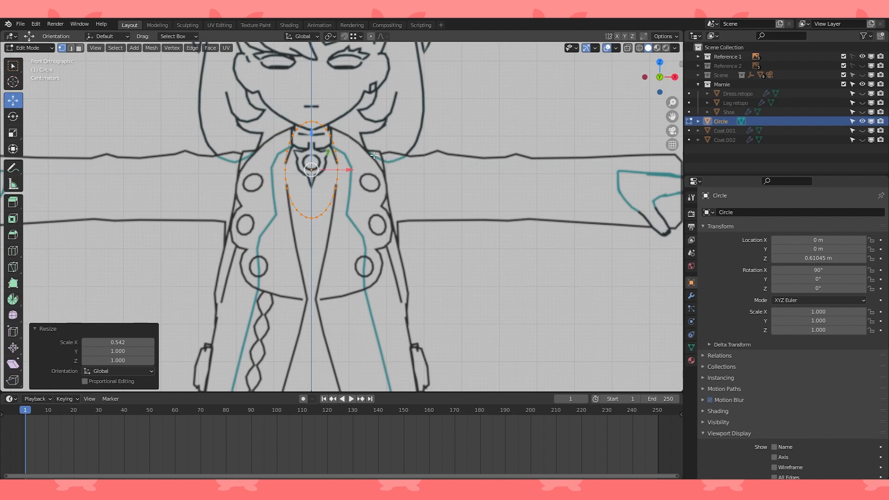
- Pull the oval's lowest vertex down to the coat's front closure using proportional editing with Sharp falloff
{"action": "left_click", "coordinate": [382, 36]}
{"action": "left_click", "coordinate": [366, 114]}
{"action": "left_click", "coordinate": [311, 217]}
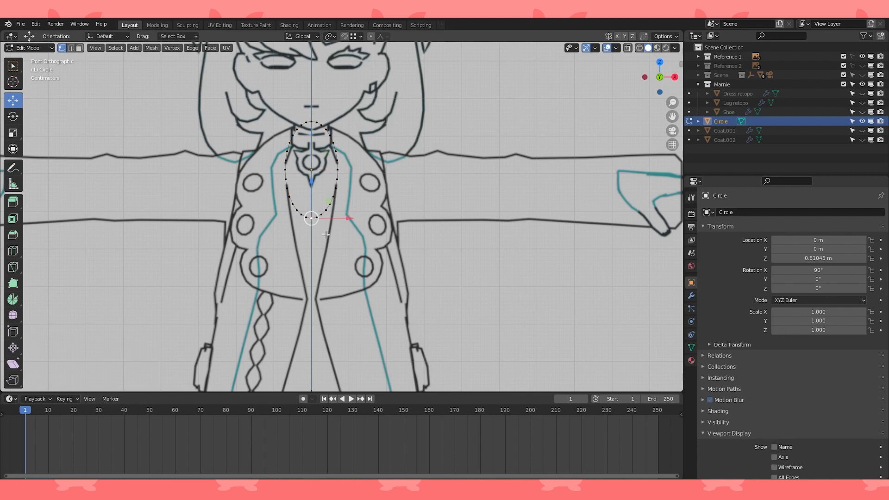
{"action": "key", "text": "o"}
{"action": "key", "text": "g"}
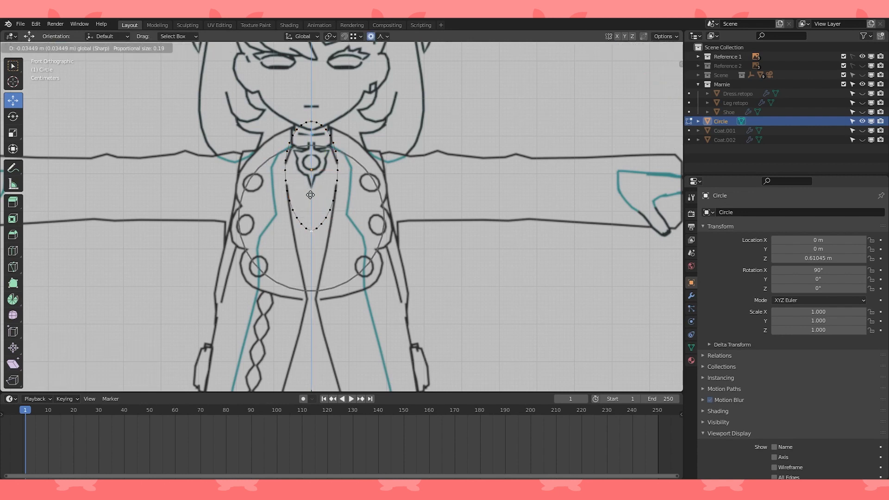
{"action": "left_click", "coordinate": [311, 322]}
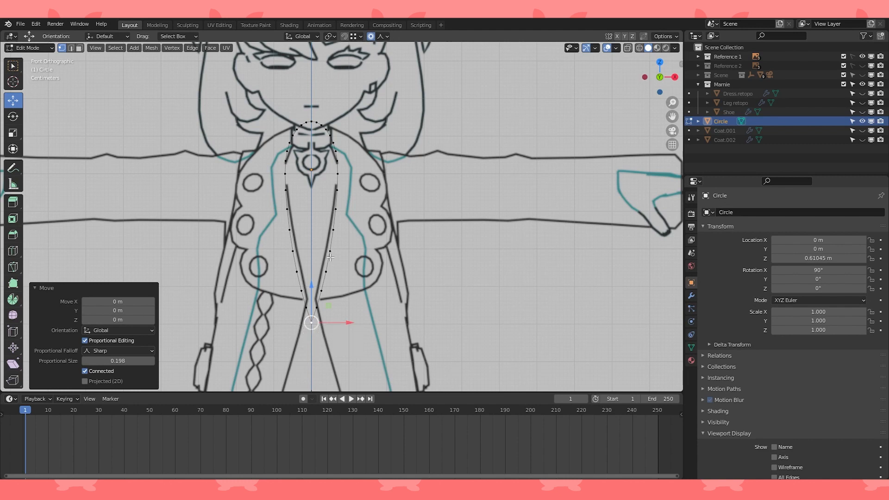
- Extrude the whole loop in side view and move the new loop about -0.031 m along Y, without proportional editing
{"action": "key", "text": "a"}
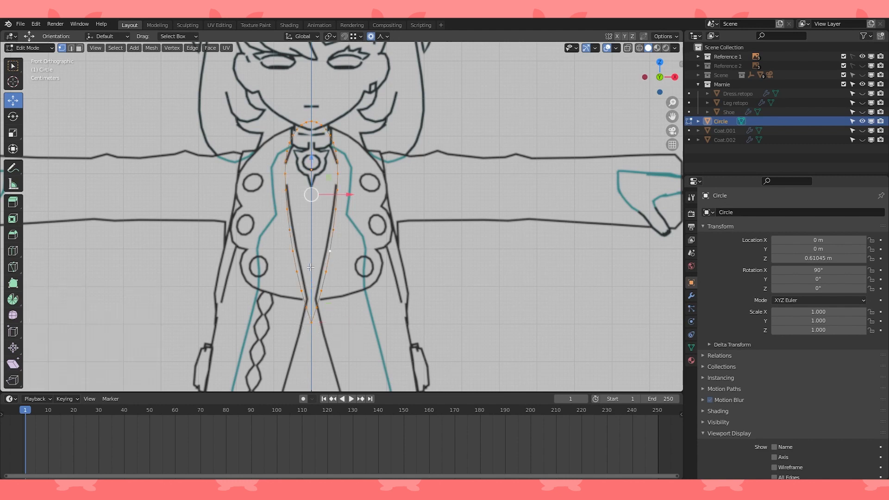
{"action": "key", "text": "KP_3"}
{"action": "key", "text": "o"}
{"action": "key", "text": "e"}
{"action": "right_click", "coordinate": [346, 182]}
{"action": "left_click_drag", "start_coordinate": [349, 194], "coordinate": [338, 194]}
- Enlarge the extruded loop in front view by scaling it about 1.222 along X and 1.130 along Z
{"action": "key", "text": "KP_1"}
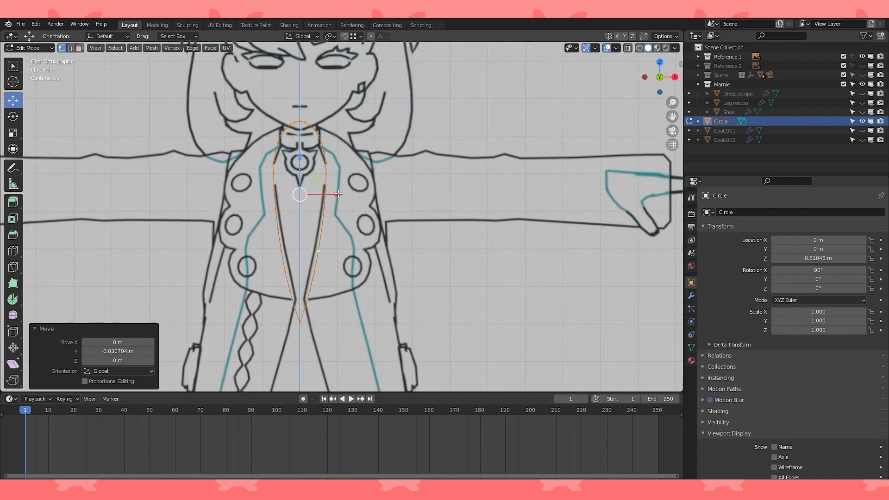
{"action": "key", "text": "s"}
{"action": "key", "text": "x"}
{"action": "left_click", "coordinate": [459, 156]}
{"action": "key", "text": "s"}
{"action": "key", "text": "z"}
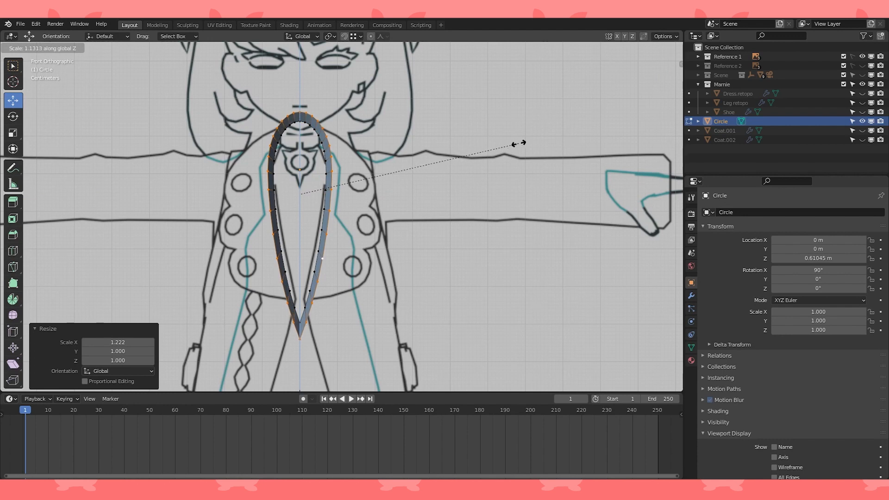
{"action": "left_click", "coordinate": [517, 143]}
- Isolate the top arc of the outer loop by hiding the rest of the collar mesh
{"action": "scroll", "coordinate": [421, 106], "scroll_direction": "up", "scroll_amount": 1}
{"action": "middle_click_drag", "start_coordinate": [421, 106], "coordinate": [422, 133], "text": "shift"}
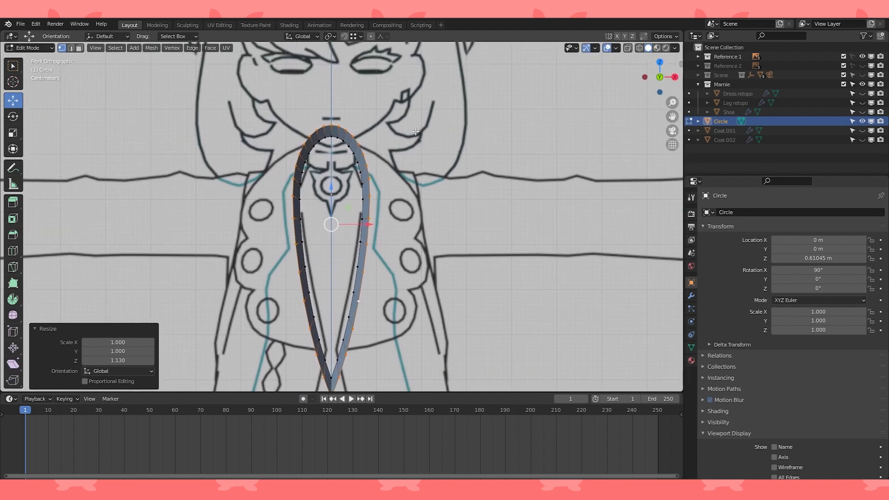
{"action": "left_click", "coordinate": [338, 126]}
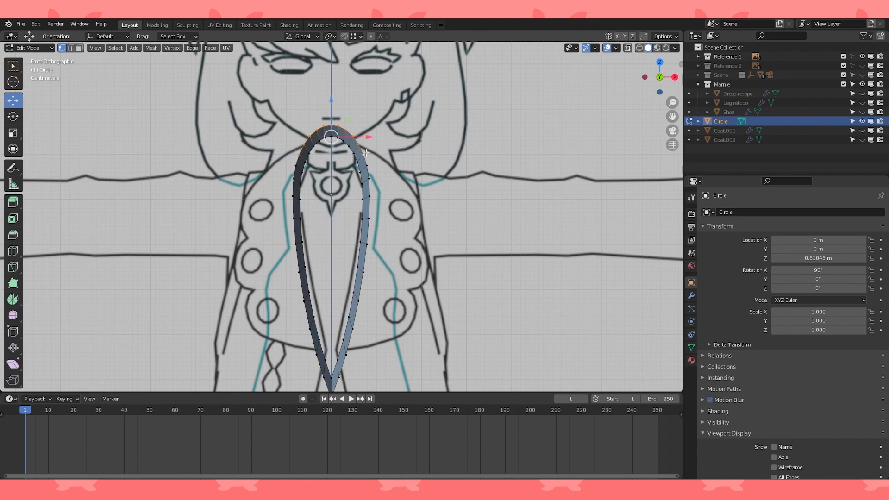
{"action": "key", "text": "h"}
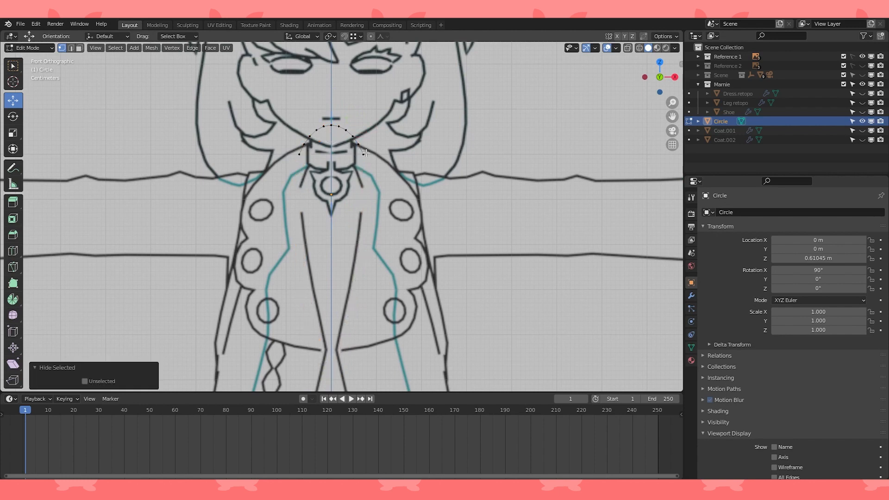
- Widen the top arc about 1.921 along X around its top vertex, using Sharp proportional editing with a size of about 0.133
{"action": "left_click", "coordinate": [331, 125]}
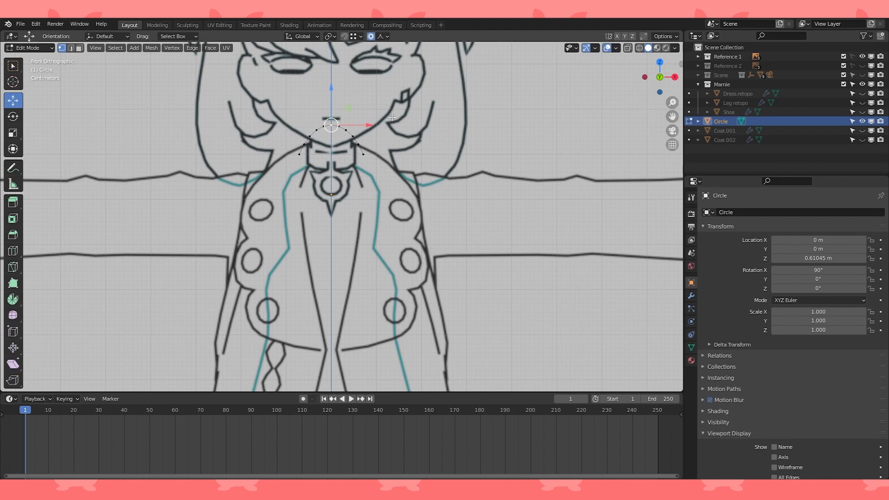
{"action": "key", "text": "s"}
{"action": "key", "text": "x"}
{"action": "scroll", "coordinate": [419, 118], "scroll_direction": "up", "scroll_amount": 5}
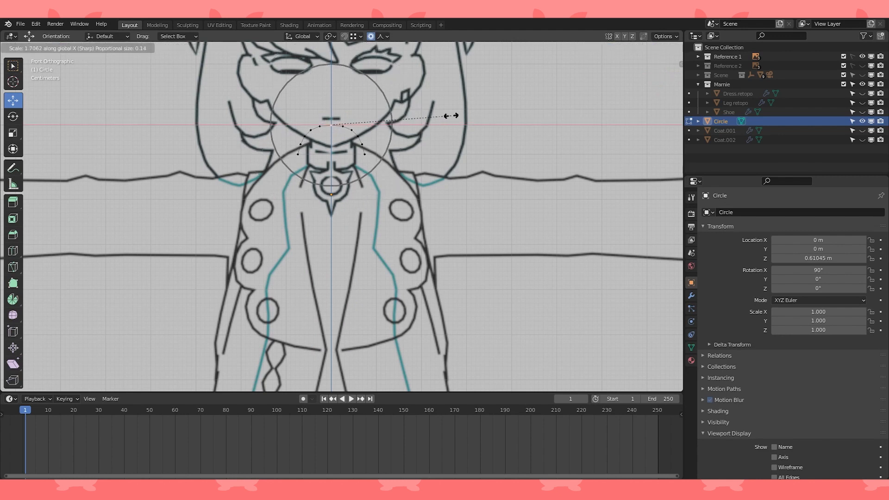
{"action": "left_click", "coordinate": [504, 115]}
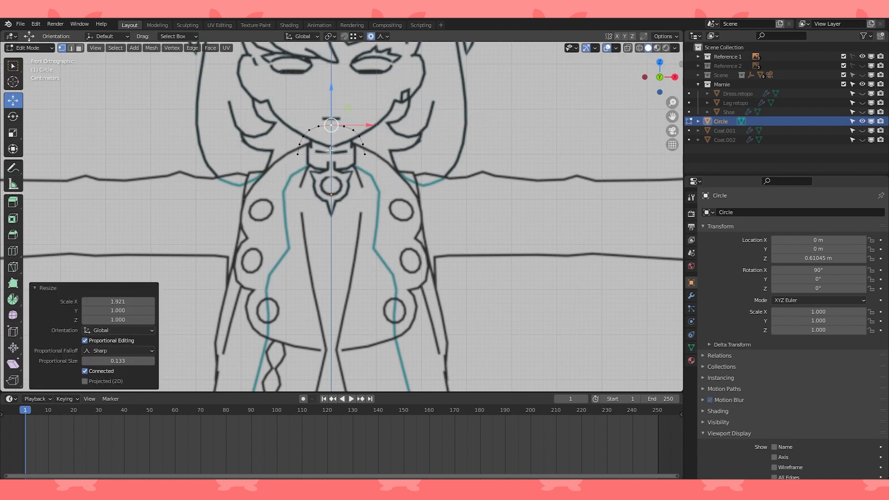
- Reveal the hidden collar mesh, then duplicate its inner loop and move the copy about -0.017 m along Y in side view
{"action": "key", "text": "alt+h"}
{"action": "key", "text": "shift+d"}
{"action": "key", "text": "Escape"}
{"action": "key", "text": "KP_3"}
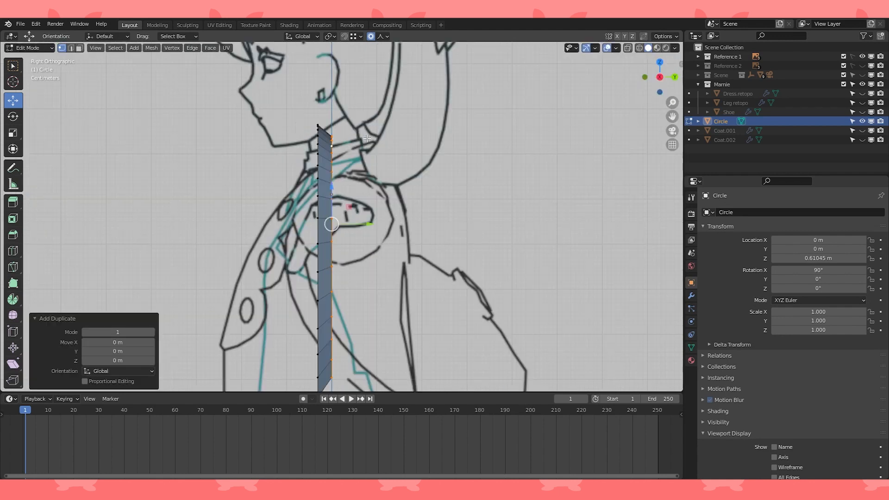
{"action": "key", "text": "g"}
{"action": "key", "text": "y"}
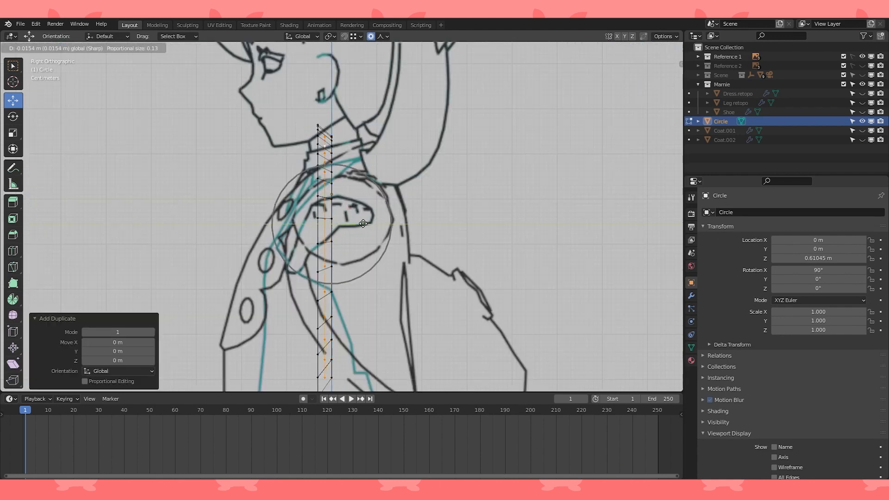
{"action": "left_click", "coordinate": [357, 224]}
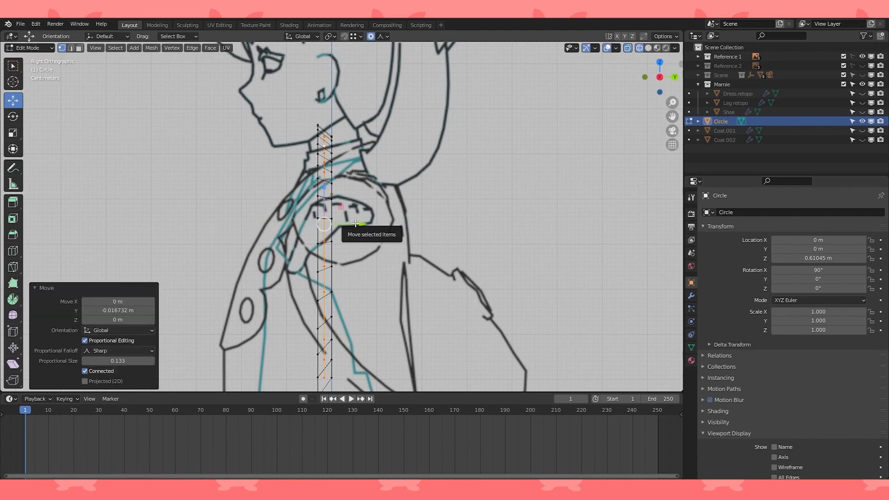
- Enlarge the duplicated loop in front view about 1.238 uniformly and about 2.216 along X, without proportional editing
{"action": "scroll", "coordinate": [355, 224], "scroll_direction": "down", "scroll_amount": 3}
{"action": "key", "text": "KP_1"}
{"action": "scroll", "coordinate": [462, 216], "scroll_direction": "up", "scroll_amount": 3}
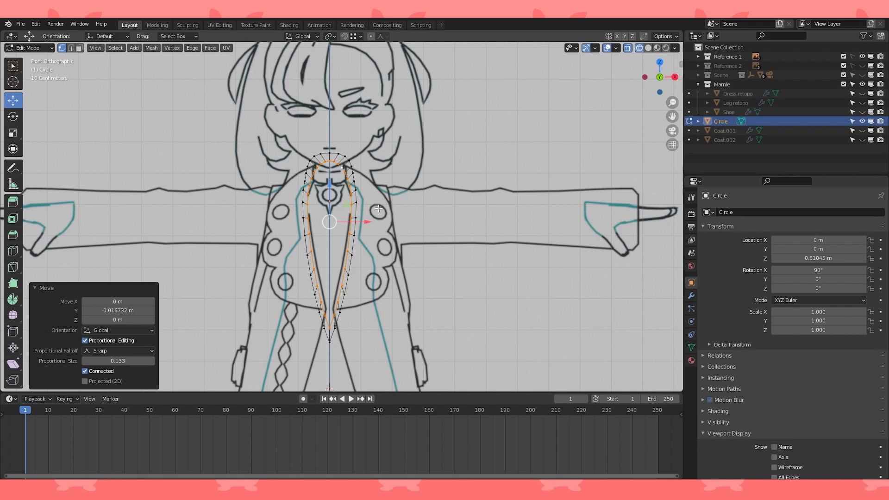
{"action": "key", "text": "s"}
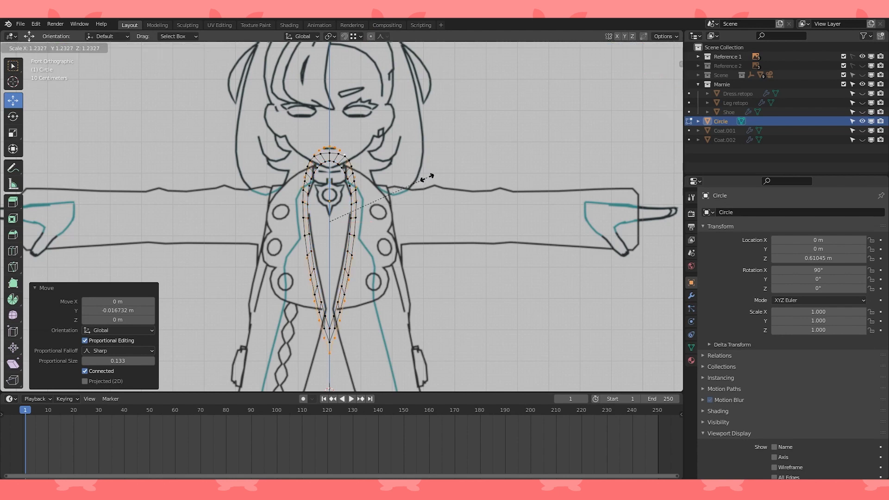
{"action": "left_click", "coordinate": [423, 178]}
{"action": "key", "text": "s"}
{"action": "key", "text": "x"}
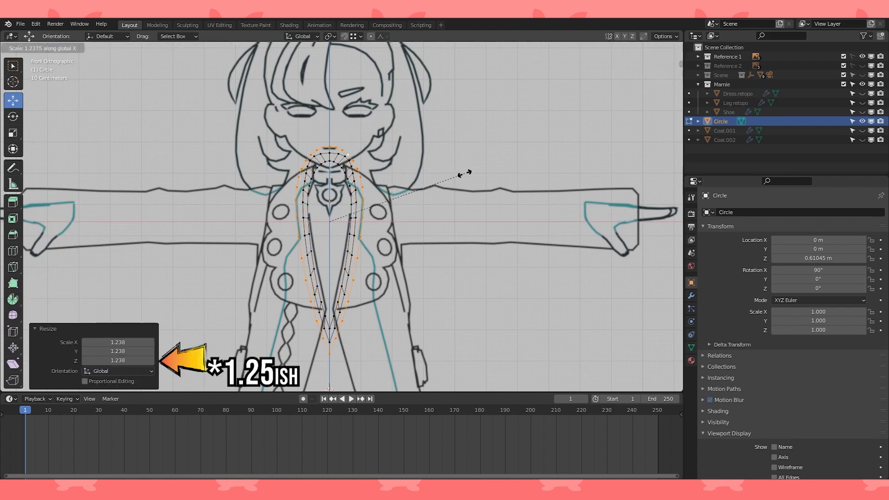
{"action": "left_click", "coordinate": [582, 172]}
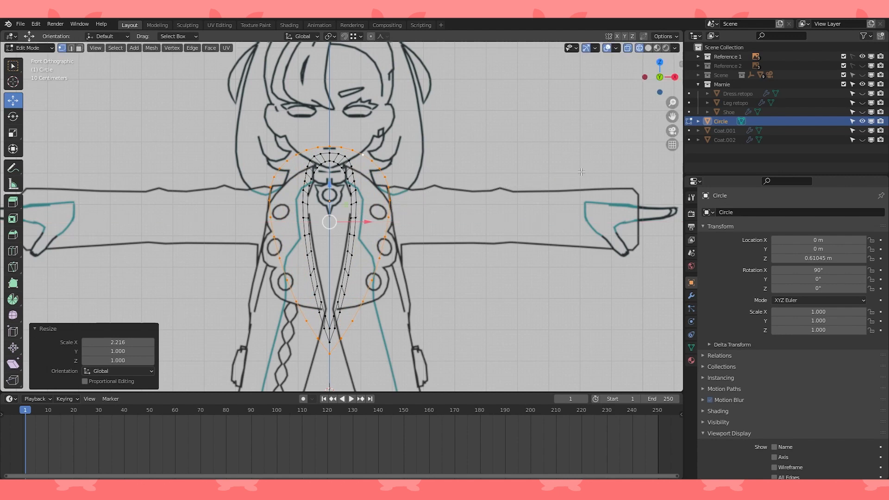
- Fill the gap between the collar strip and the enlarged outer loop with faces all the way around, starting at the top centre
{"action": "scroll", "coordinate": [341, 141], "scroll_direction": "up", "scroll_amount": 1}
{"action": "left_click", "coordinate": [328, 141]}
{"action": "left_click", "coordinate": [328, 132], "text": "shift"}
{"action": "key", "text": "f"}
{"action": "key", "text": "f"}
{"action": "key", "text": "f"}
{"action": "key", "text": "f"}
{"action": "key", "text": "f"}
{"action": "key", "text": "f"}
{"action": "key", "text": "f"}
{"action": "key", "text": "f"}
{"action": "key", "text": "f"}
{"action": "key", "text": "f"}
{"action": "key", "text": "f"}
{"action": "key", "text": "f"}
{"action": "key", "text": "f"}
{"action": "key", "text": "f"}
{"action": "key", "text": "f"}
{"action": "key", "text": "f"}
{"action": "key", "text": "f"}
{"action": "key", "text": "f"}
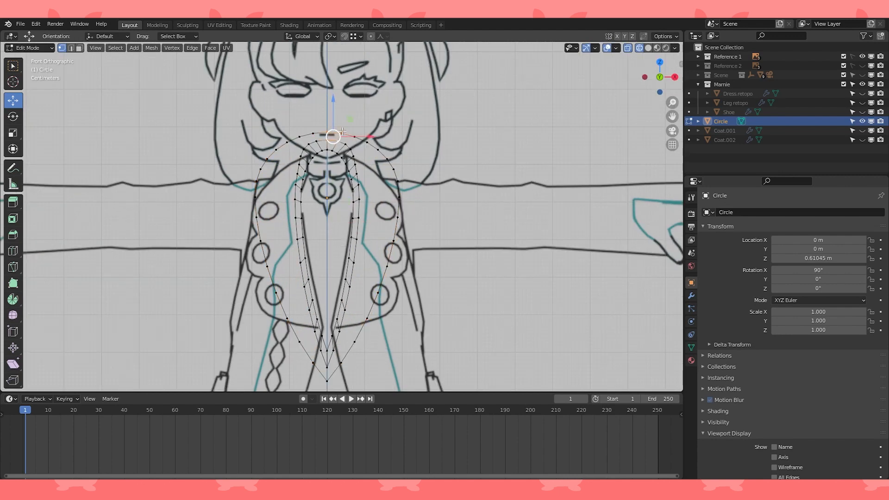
{"action": "key", "text": "f"}
{"action": "key", "text": "f"}
{"action": "key", "text": "f"}
{"action": "key", "text": "f"}
{"action": "key", "text": "f"}
{"action": "key", "text": "f"}
{"action": "key", "text": "f"}
{"action": "key", "text": "f"}
{"action": "key", "text": "f"}
{"action": "key", "text": "f"}
{"action": "key", "text": "f"}
{"action": "key", "text": "f"}
{"action": "key", "text": "f"}
{"action": "key", "text": "f"}
{"action": "key", "text": "f"}
{"action": "key", "text": "f"}
{"action": "key", "text": "f"}
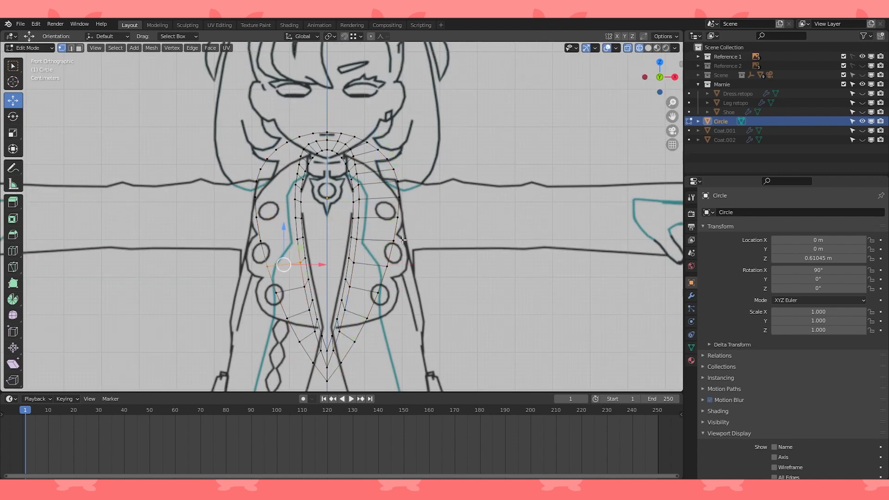
- Examine the filled collar faces in solid shading from an angle and from the front
{"action": "scroll", "coordinate": [459, 209], "scroll_direction": "down", "scroll_amount": 2}
{"action": "left_click", "coordinate": [648, 48]}
{"action": "key", "text": "a"}
{"action": "middle_click_drag", "start_coordinate": [495, 182], "coordinate": [390, 178]}
{"action": "key", "text": "KP_1"}
{"action": "key", "text": "alt+a"}
{"action": "left_click", "coordinate": [641, 48]}
{"action": "scroll", "coordinate": [411, 176], "scroll_direction": "up", "scroll_amount": 2}
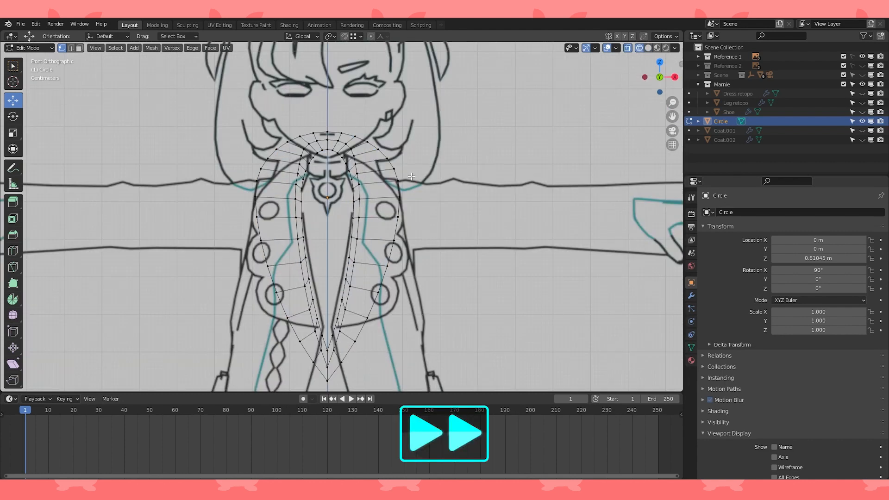
- In Object Mode, lower the whole collar along Z to a location of about 0.555 m
{"action": "key", "text": "a"}
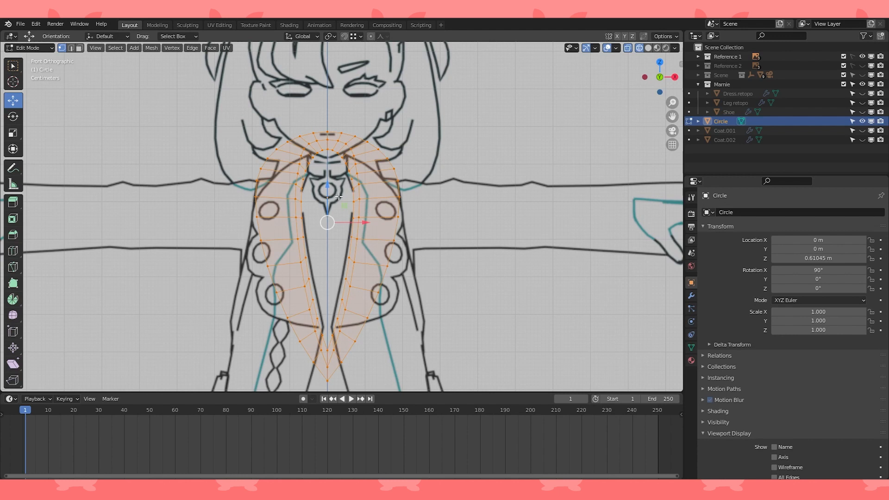
{"action": "key", "text": "Tab"}
{"action": "key", "text": "g"}
{"action": "key", "text": "z"}
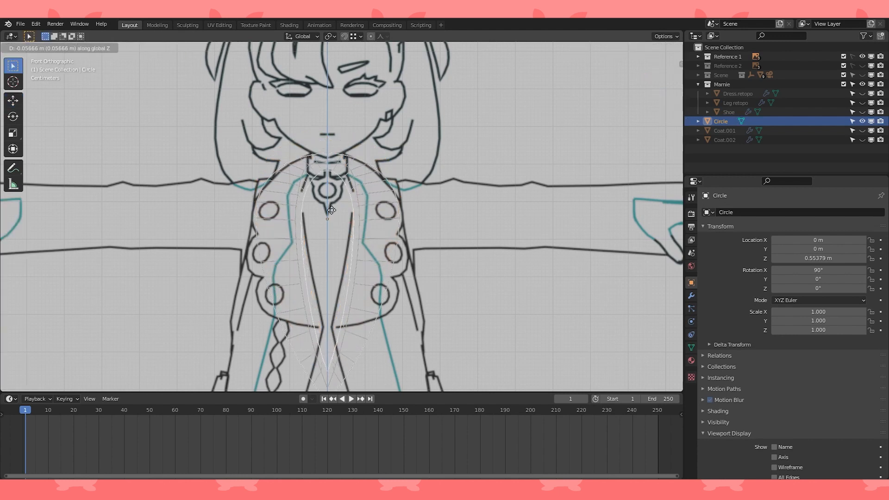
{"action": "left_click", "coordinate": [331, 210]}
- Isolate the upper shoulder vertices on both sides of the collar's outer loop by hiding the rest of the mesh
{"action": "key", "text": "Tab"}
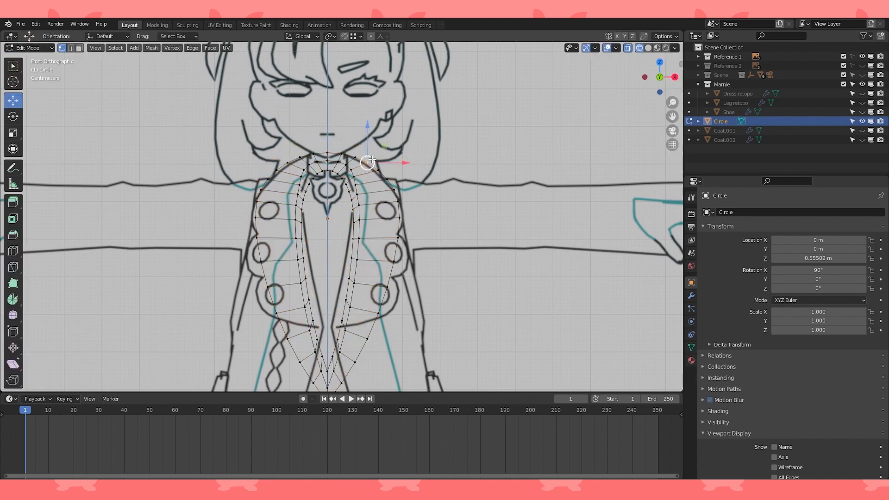
{"action": "left_click_drag", "start_coordinate": [395, 195], "coordinate": [400, 205]}
{"action": "left_click", "coordinate": [255, 215], "text": "alt"}
{"action": "key", "text": "ctrl+i"}
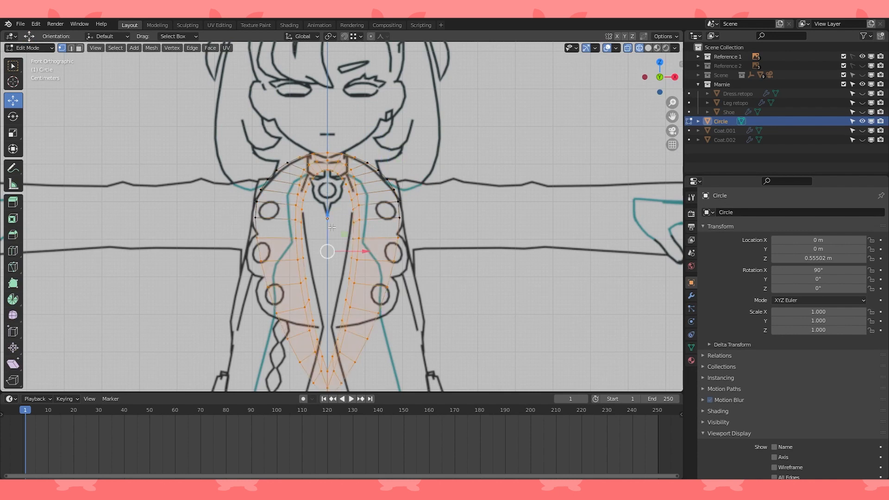
{"action": "key", "text": "h"}
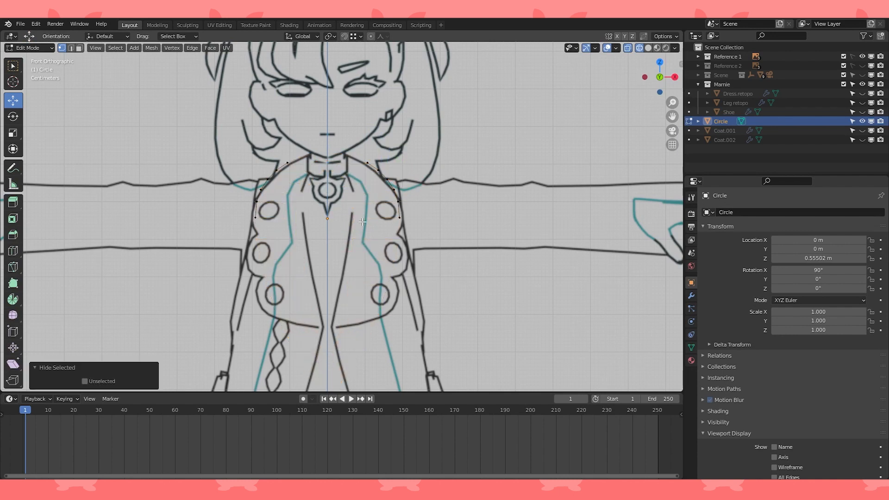
- Narrow the shoulder curves about 0.824 along X around their middle vertices, using Smooth proportional editing with a size of about 0.122
{"action": "left_click", "coordinate": [391, 181]}
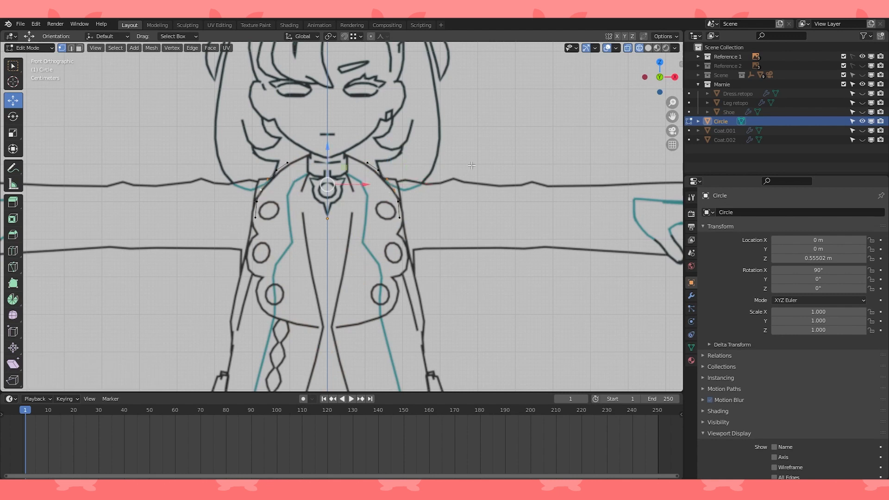
{"action": "left_click", "coordinate": [370, 36]}
{"action": "left_click", "coordinate": [384, 36]}
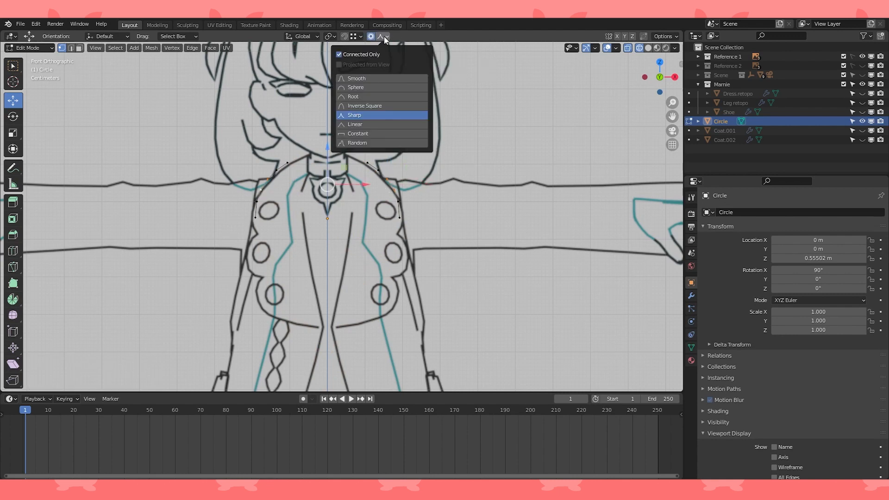
{"action": "left_click", "coordinate": [362, 80]}
{"action": "key", "text": "s"}
{"action": "key", "text": "x"}
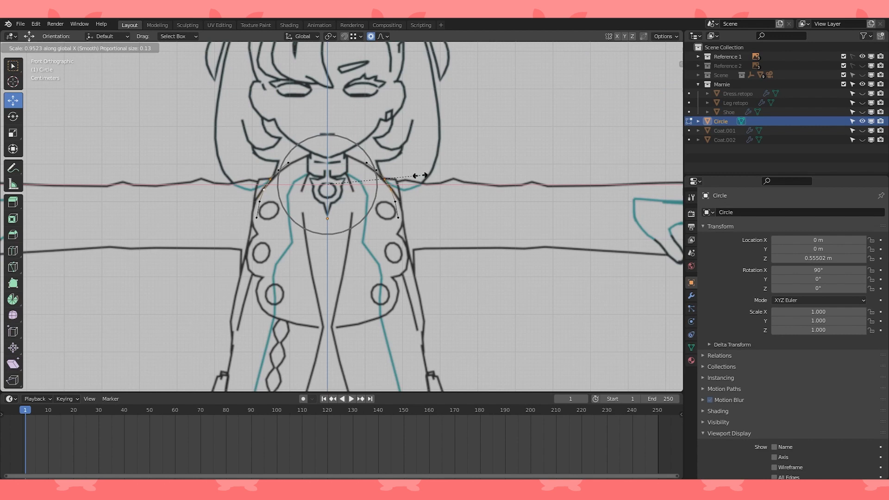
{"action": "left_click", "coordinate": [388, 181]}
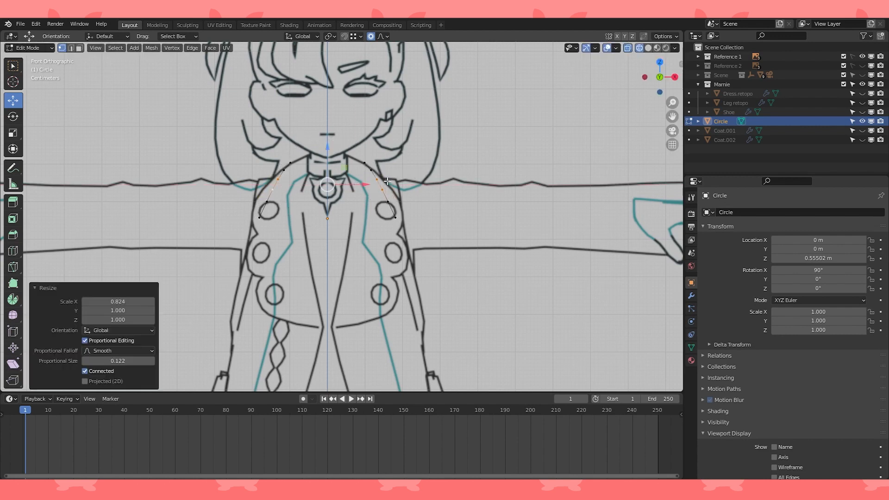
- Reveal the rest of the collar mesh and check its shape in solid shading from the side and front
{"action": "key", "text": "alt+h"}
{"action": "left_click", "coordinate": [649, 49]}
{"action": "key", "text": "KP_3"}
{"action": "scroll", "coordinate": [342, 217], "scroll_direction": "down", "scroll_amount": 1}
{"action": "key", "text": "KP_1"}
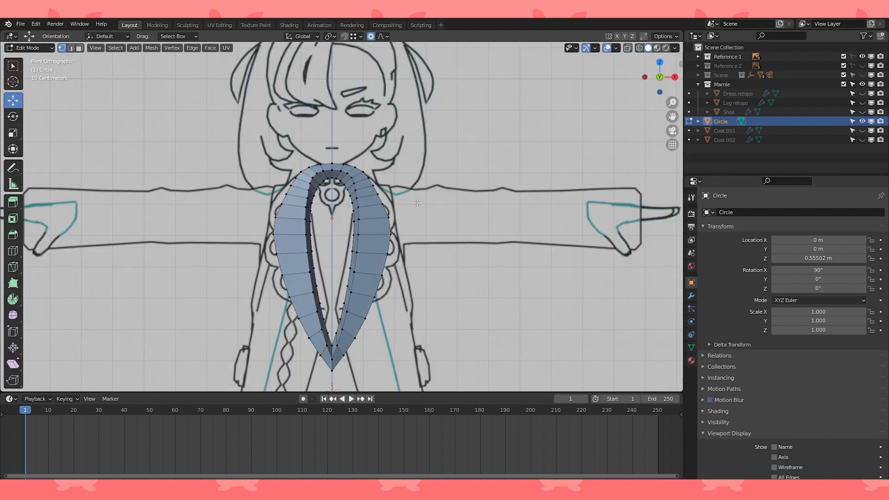
- Move the five outer shoulder vertices on the collar's +X side about -0.017 m along X, without proportional editing
{"action": "middle_click_drag", "start_coordinate": [342, 241], "coordinate": [310, 204], "text": "shift"}
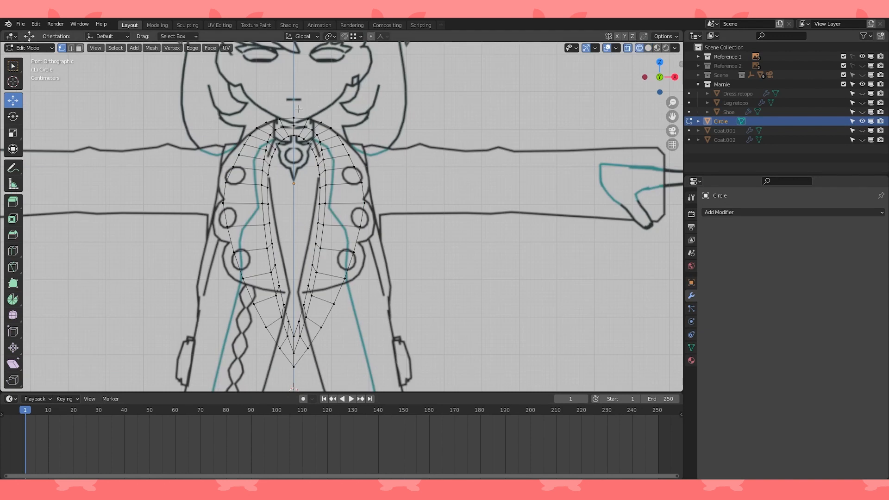
{"action": "left_click", "coordinate": [320, 123]}
{"action": "left_click", "coordinate": [331, 130], "text": "shift"}
{"action": "left_click", "coordinate": [343, 144], "text": "shift"}
{"action": "left_click", "coordinate": [354, 166], "text": "shift"}
{"action": "left_click", "coordinate": [361, 182], "text": "shift"}
{"action": "left_click_drag", "start_coordinate": [384, 147], "coordinate": [378, 147]}
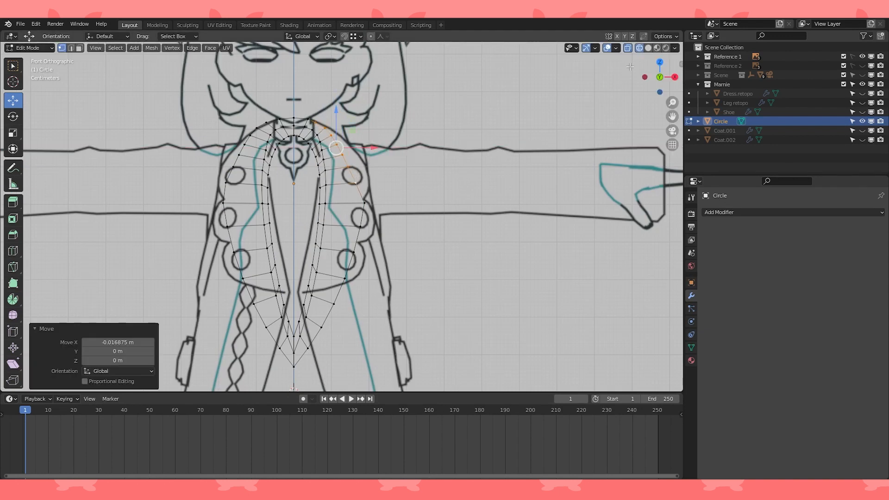
- Delete the vertices of the collar's -X half and add a Mirror modifier across the X axis
{"action": "left_click", "coordinate": [649, 49]}
{"action": "left_click", "coordinate": [218, 161]}
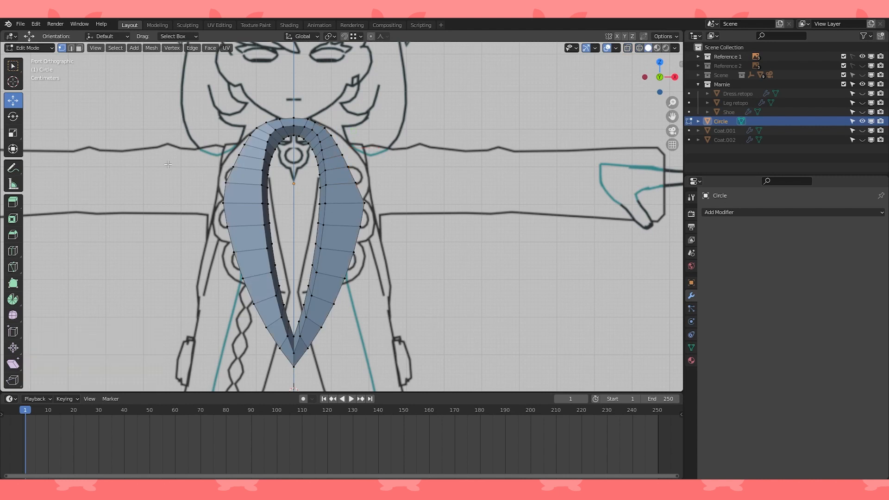
{"action": "key", "text": "l"}
{"action": "key", "text": "x"}
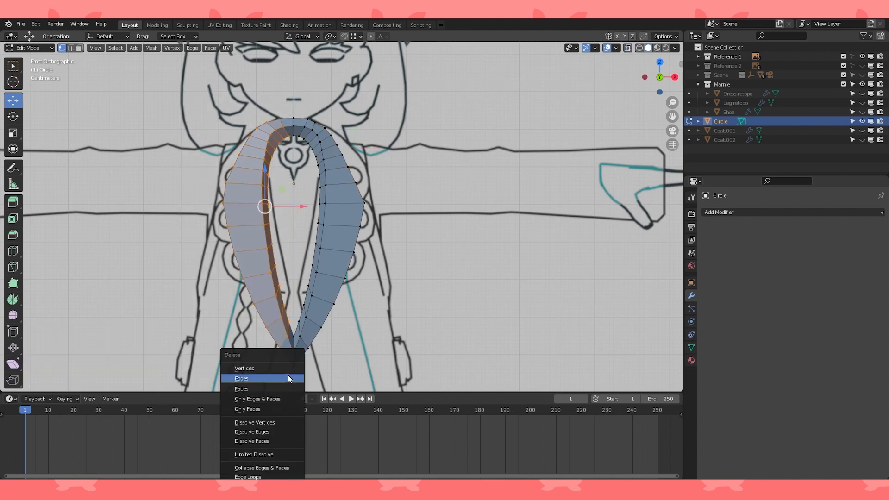
{"action": "left_click", "coordinate": [284, 366]}
{"action": "left_click", "coordinate": [722, 213]}
{"action": "left_click", "coordinate": [708, 300]}
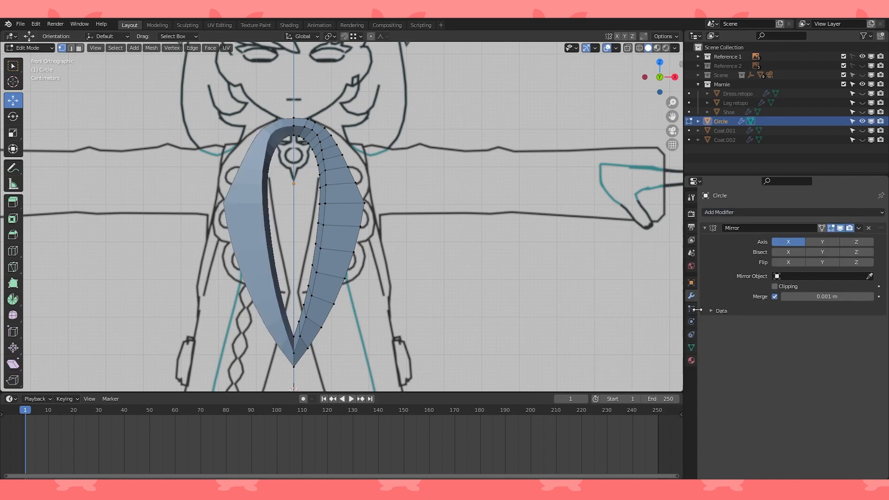
- Extrude the collar's outer edge from the top centre to the shoulder and raise it about 0.014 m along Z
{"action": "left_click", "coordinate": [309, 119]}
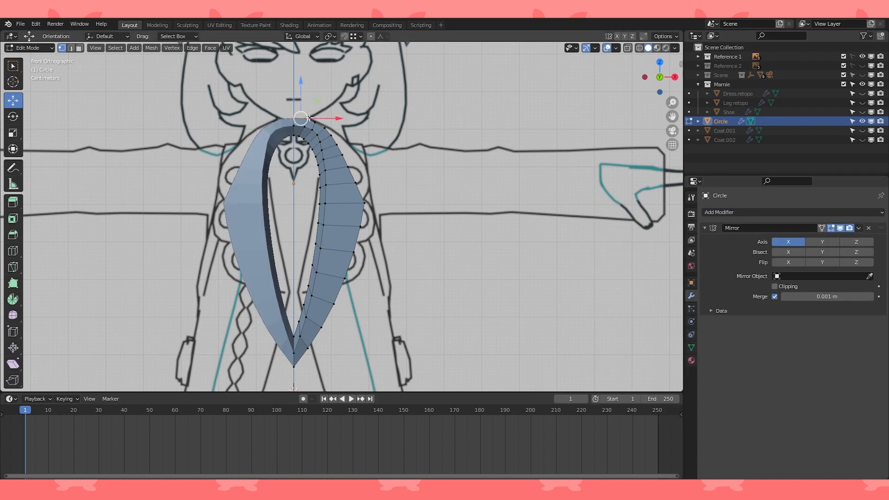
{"action": "left_click", "coordinate": [360, 181], "text": "shift"}
{"action": "key", "text": "e"}
{"action": "right_click", "coordinate": [411, 134]}
{"action": "left_click_drag", "start_coordinate": [332, 106], "coordinate": [331, 107]}
- Move the extruded edge about 0.050 m backward along Y in side view
{"action": "key", "text": "KP_3"}
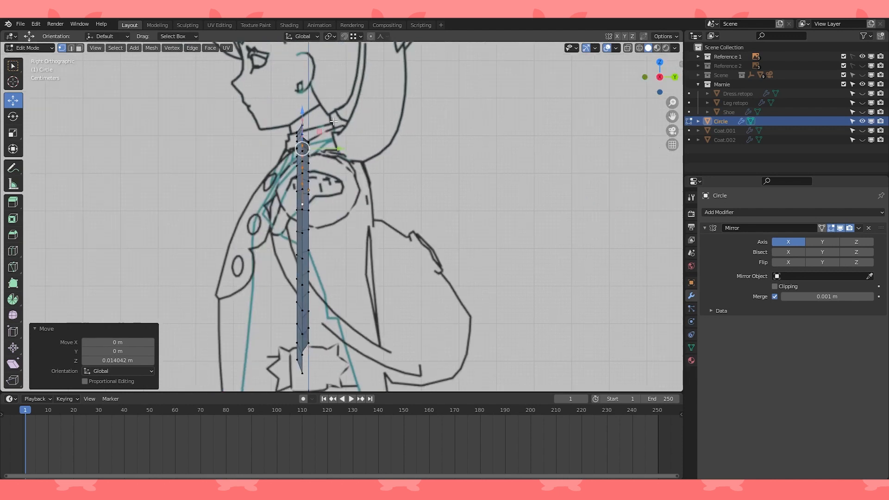
{"action": "scroll", "coordinate": [330, 148], "scroll_direction": "up", "scroll_amount": 2}
{"action": "left_click_drag", "start_coordinate": [324, 148], "coordinate": [350, 150]}
{"action": "scroll", "coordinate": [351, 150], "scroll_direction": "down", "scroll_amount": 5}
{"action": "key", "text": "KP_1"}
{"action": "middle_click_drag", "start_coordinate": [352, 153], "coordinate": [346, 166]}
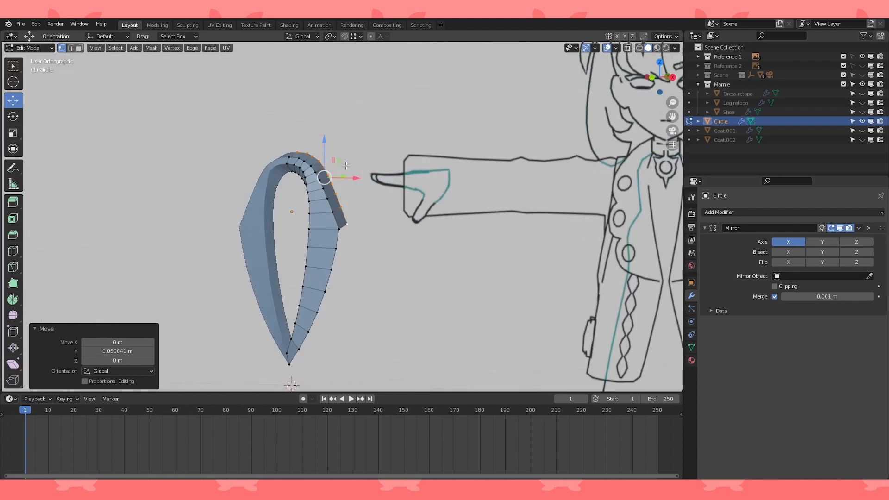
- Isolate the extruded edge and move its lower end about -0.045 m along Y, using Smooth proportional editing with a size of about 0.176
{"action": "key", "text": "h"}
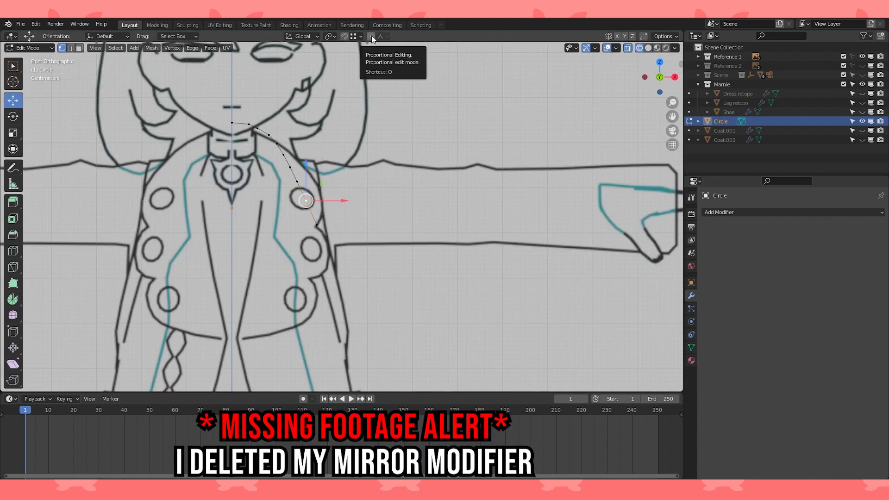
{"action": "left_click", "coordinate": [371, 36]}
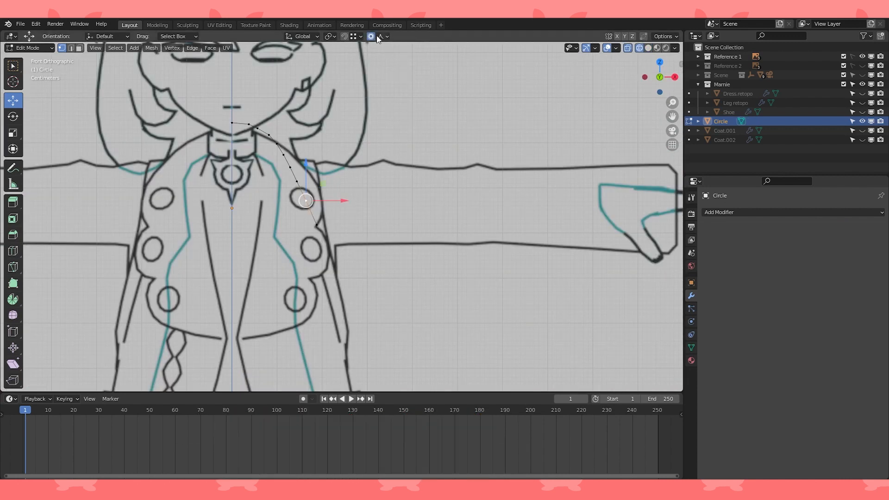
{"action": "left_click", "coordinate": [386, 36]}
{"action": "left_click", "coordinate": [364, 78]}
{"action": "left_click_drag", "start_coordinate": [341, 200], "coordinate": [328, 213]}
{"action": "scroll", "coordinate": [343, 198], "scroll_direction": "down", "scroll_amount": 3}
{"action": "key", "text": "KP_3"}
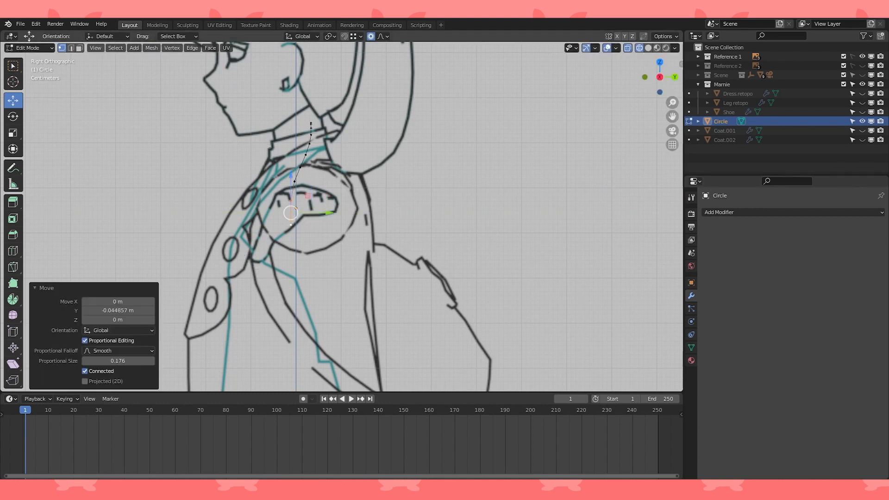
- Reveal the whole half collar and apply Shade Smooth to its faces
{"action": "key", "text": "KP_1"}
{"action": "key", "text": "alt+h"}
{"action": "key", "text": "Tab"}
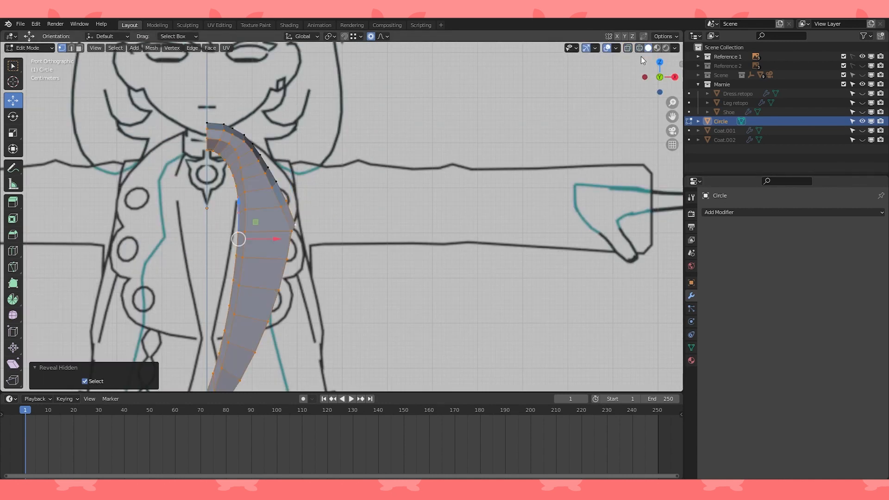
{"action": "scroll", "coordinate": [225, 126], "scroll_direction": "down", "scroll_amount": 3}
{"action": "mouse_move", "coordinate": [278, 162]}
{"action": "middle_mouse_down"}
{"action": "mouse_move", "coordinate": [349, 142]}
{"action": "mouse_move", "coordinate": [409, 174]}
{"action": "mouse_move", "coordinate": [468, 165]}
{"action": "middle_mouse_up"}
{"action": "key", "text": "Tab"}
{"action": "left_click", "coordinate": [212, 48]}
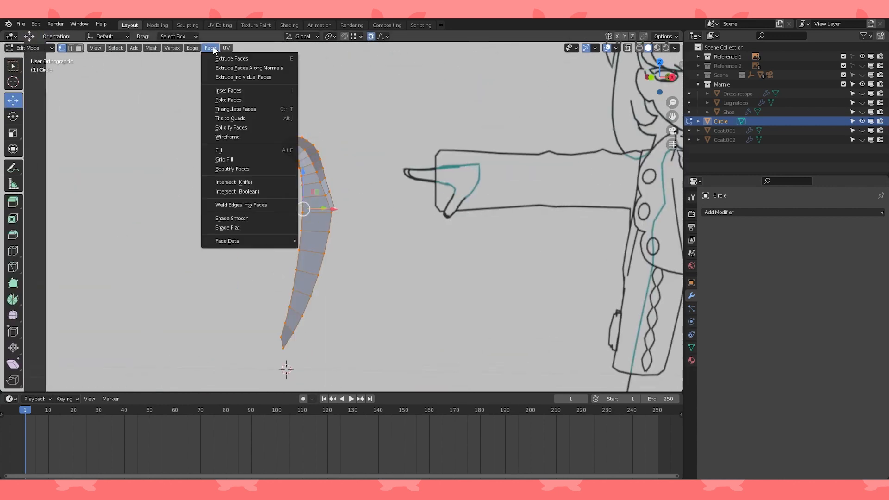
{"action": "left_click", "coordinate": [229, 219]}
- Slide the vertex at the widest point of the collar's outer edge along its edge in wireframe front view
{"action": "key", "text": "KP_1"}
{"action": "scroll", "coordinate": [303, 157], "scroll_direction": "up", "scroll_amount": 5}
{"action": "key", "text": "alt+z"}
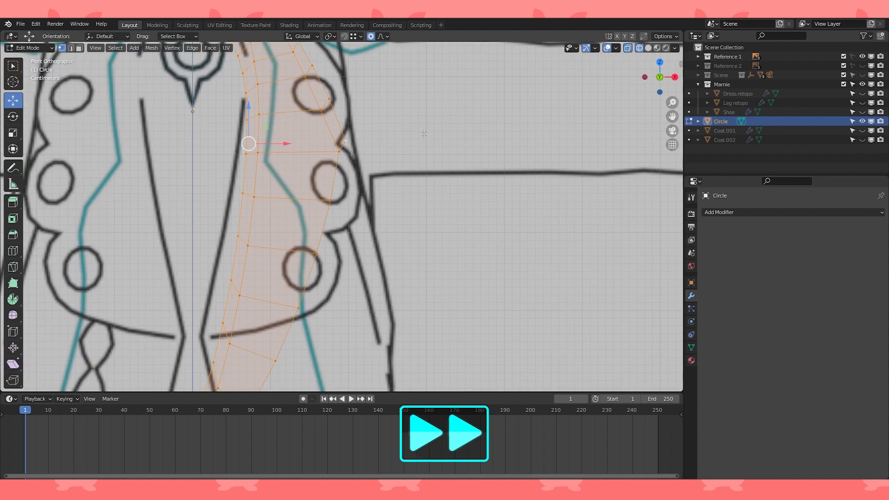
{"action": "scroll", "coordinate": [424, 133], "scroll_direction": "down", "scroll_amount": 4}
{"action": "left_click", "coordinate": [342, 201]}
{"action": "scroll", "coordinate": [361, 199], "scroll_direction": "up", "scroll_amount": 4}
{"action": "key", "text": "shift+v"}
{"action": "key", "text": "Escape"}
{"action": "key", "text": "shift+v"}
{"action": "left_click", "coordinate": [423, 166]}
- Slide an outer-edge vertex near the half collar's lower tip along its edge in front view
{"action": "scroll", "coordinate": [423, 167], "scroll_direction": "down", "scroll_amount": 2}
{"action": "middle_click_drag", "start_coordinate": [407, 194], "coordinate": [370, 148]}
{"action": "key", "text": "KP_1"}
{"action": "middle_click_drag", "start_coordinate": [302, 267], "coordinate": [337, 206], "text": "shift"}
{"action": "left_click", "coordinate": [314, 292]}
{"action": "key", "text": "shift+v"}
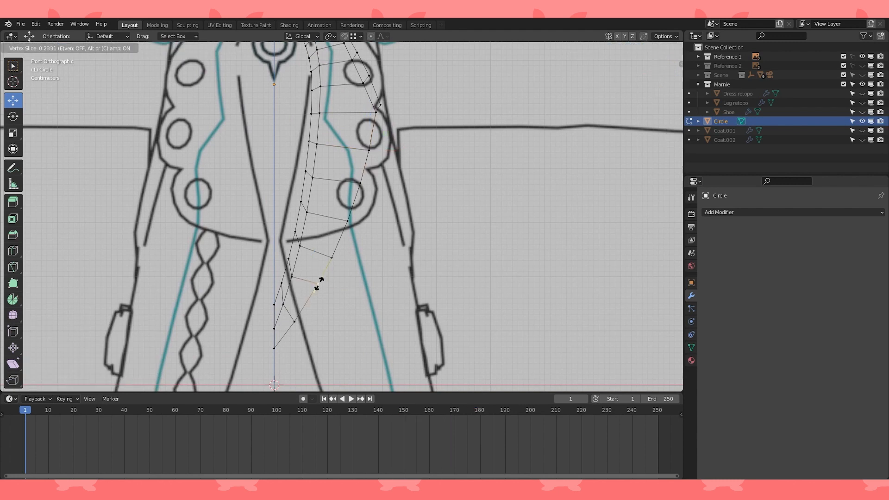
{"action": "left_click", "coordinate": [322, 278]}
- Slide two vertices at the half collar's pointed lower tip upward along their edges in front view
{"action": "scroll", "coordinate": [394, 251], "scroll_direction": "down", "scroll_amount": 1}
{"action": "mouse_move", "coordinate": [394, 251]}
{"action": "middle_mouse_down"}
{"action": "mouse_move", "coordinate": [352, 259]}
{"action": "mouse_move", "coordinate": [386, 267]}
{"action": "middle_mouse_up"}
{"action": "key", "text": "KP_1"}
{"action": "left_click", "coordinate": [287, 324]}
{"action": "key", "text": "shift+v"}
{"action": "left_click", "coordinate": [297, 312]}
{"action": "left_click", "coordinate": [287, 305]}
{"action": "key", "text": "shift+v"}
{"action": "left_click", "coordinate": [291, 292]}
- Add a Mirror modifier to the half collar
{"action": "scroll", "coordinate": [294, 294], "scroll_direction": "down", "scroll_amount": 1}
{"action": "middle_click_drag", "start_coordinate": [293, 293], "coordinate": [296, 235], "text": "shift"}
{"action": "middle_click_drag", "start_coordinate": [297, 235], "coordinate": [314, 246]}
{"action": "left_click", "coordinate": [757, 212]}
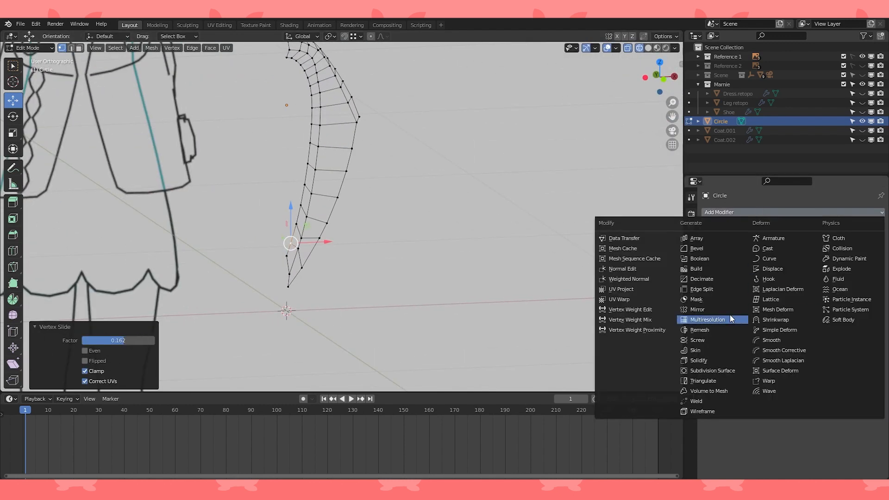
{"action": "left_click", "coordinate": [707, 308]}
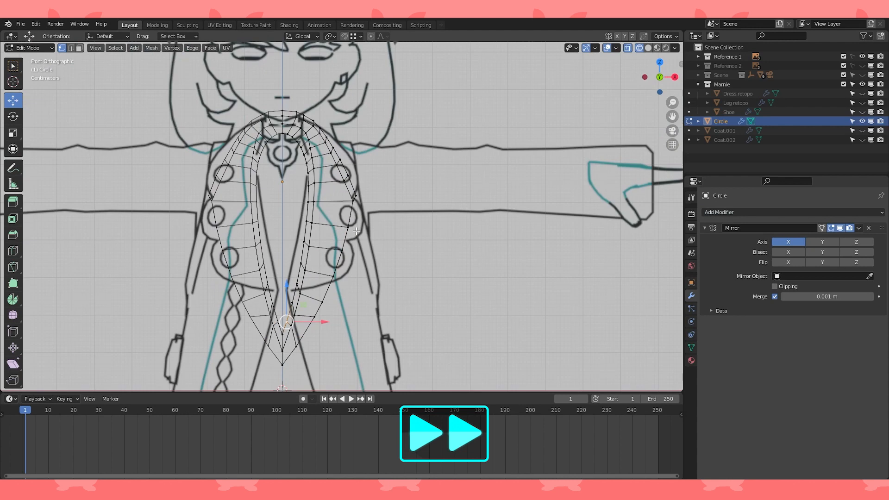
- Delete the vertices at the collar's lowest tip so the two halves no longer meet at the centre
{"action": "key", "text": "KP_1"}
{"action": "scroll", "coordinate": [301, 259], "scroll_direction": "up", "scroll_amount": 2}
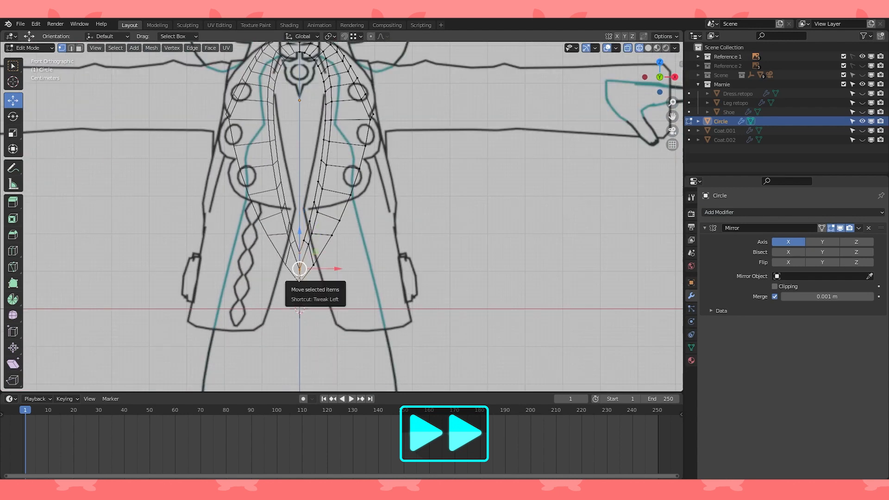
{"action": "key", "text": "x"}
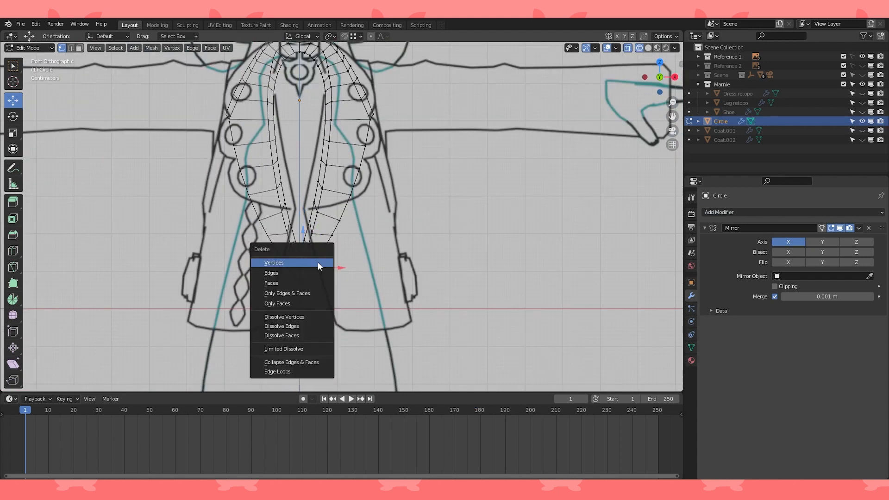
{"action": "left_click", "coordinate": [317, 262]}
{"action": "scroll", "coordinate": [310, 257], "scroll_direction": "up", "scroll_amount": 1}
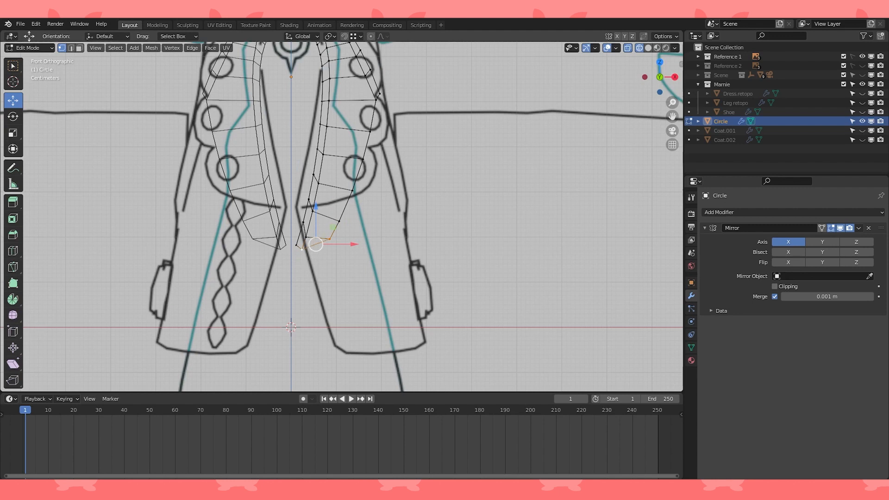
- Slide two vertices on the lower part of the collar's outer edge along their edges to even out the spacing
{"action": "left_click", "coordinate": [339, 222]}
{"action": "scroll", "coordinate": [339, 222], "scroll_direction": "up", "scroll_amount": 1}
{"action": "key", "text": "g"}
{"action": "key", "text": "g"}
{"action": "left_click", "coordinate": [369, 203]}
{"action": "scroll", "coordinate": [356, 203], "scroll_direction": "down", "scroll_amount": 1}
{"action": "middle_click_drag", "start_coordinate": [348, 202], "coordinate": [362, 238], "text": "shift"}
{"action": "left_click", "coordinate": [343, 223]}
{"action": "left_click", "coordinate": [345, 213]}
{"action": "key", "text": "g"}
{"action": "key", "text": "g"}
{"action": "left_click", "coordinate": [365, 204]}
{"action": "scroll", "coordinate": [365, 204], "scroll_direction": "down", "scroll_amount": 1}
{"action": "scroll", "coordinate": [363, 238], "scroll_direction": "up", "scroll_amount": 1}
{"action": "scroll", "coordinate": [343, 252], "scroll_direction": "up", "scroll_amount": 1}
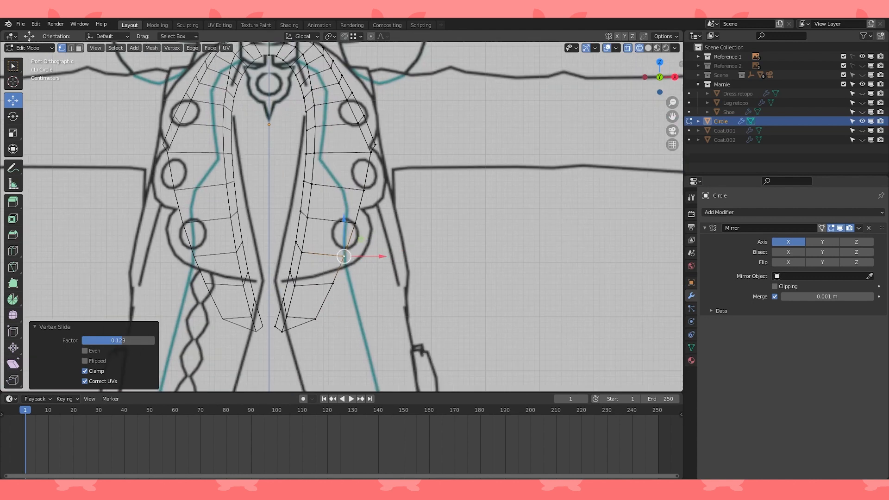
- Hide the edge loop running through the middle of the collar
{"action": "left_click", "coordinate": [302, 250]}
{"action": "left_click", "coordinate": [299, 265], "text": "alt"}
{"action": "key", "text": "h"}
- Nudge the two lower outer-edge vertices slightly inward along X, using proportional editing with the Sharp falloff
{"action": "left_click", "coordinate": [317, 319]}
{"action": "left_click", "coordinate": [335, 281], "text": "shift"}
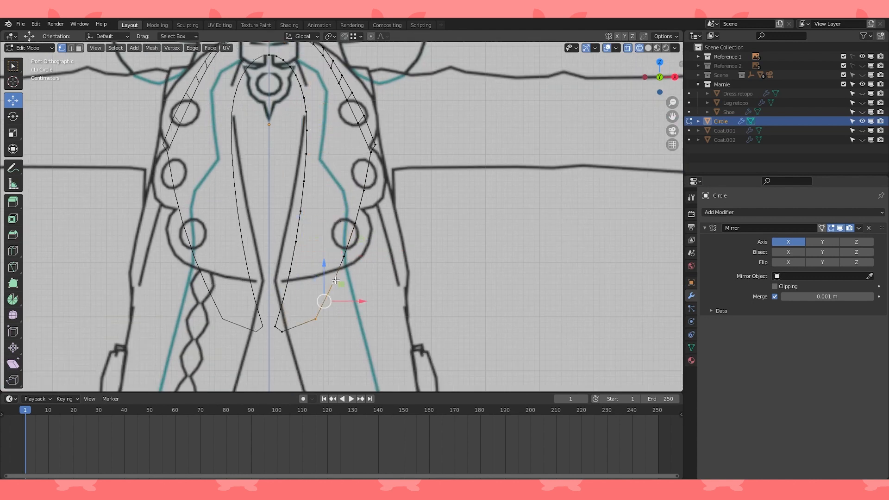
{"action": "middle_click_drag", "start_coordinate": [336, 281], "coordinate": [383, 260], "text": "shift"}
{"action": "scroll", "coordinate": [383, 260], "scroll_direction": "up", "scroll_amount": 1}
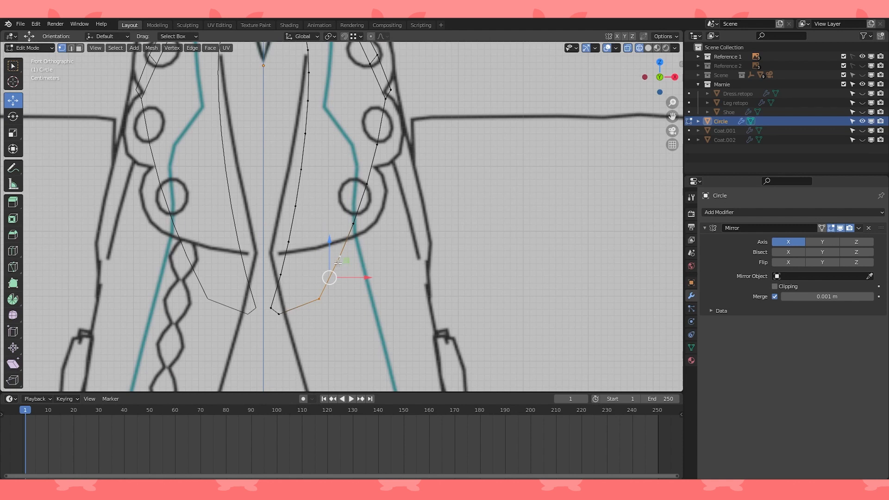
{"action": "left_click", "coordinate": [384, 39]}
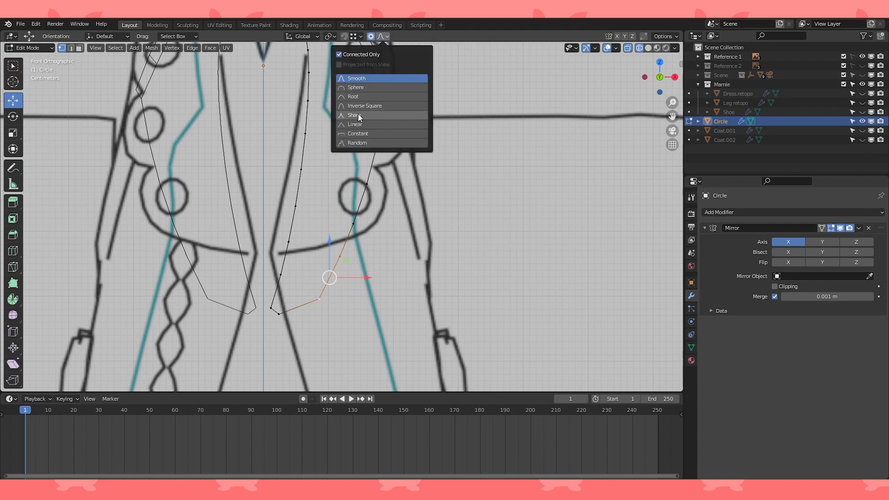
{"action": "left_click", "coordinate": [358, 113]}
{"action": "left_click_drag", "start_coordinate": [367, 277], "coordinate": [364, 277]}
- Extrude the lower outer edge outward about 0.031 m along X and 0.009 m along Z, without proportional editing
{"action": "left_click", "coordinate": [335, 257]}
{"action": "left_click", "coordinate": [366, 189], "text": "shift"}
{"action": "key", "text": "e"}
{"action": "right_click", "coordinate": [388, 199]}
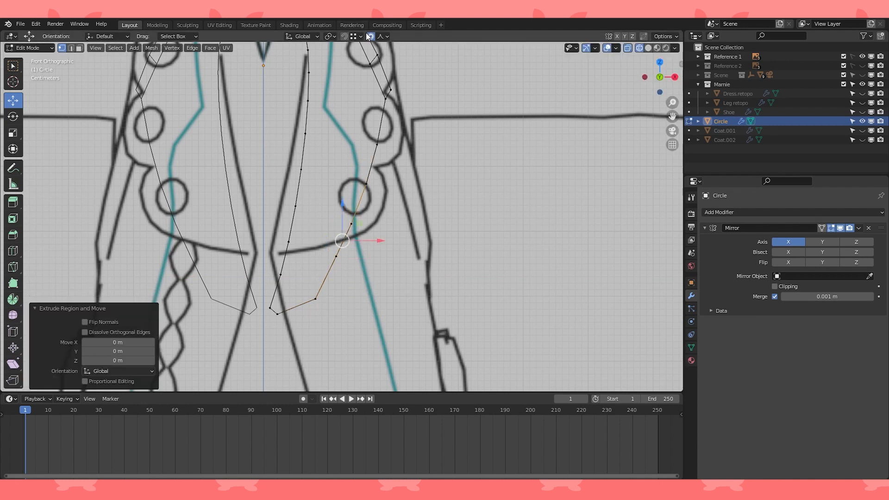
{"action": "key", "text": "g"}
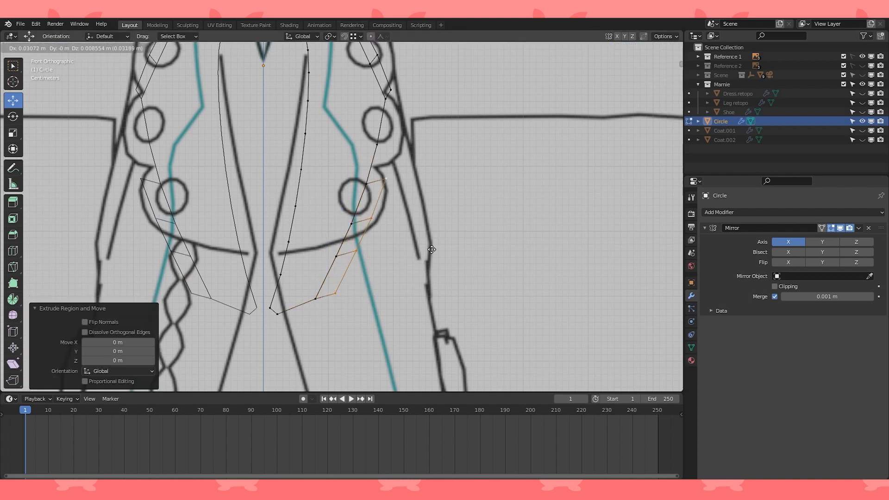
{"action": "left_click", "coordinate": [431, 249]}
- Fit the extruded vertices to the lower scallop outline, moving the lowest one about 0.012 m along X and 0.018 m along Z
{"action": "left_click", "coordinate": [388, 178]}
{"action": "left_click", "coordinate": [364, 247], "text": "shift"}
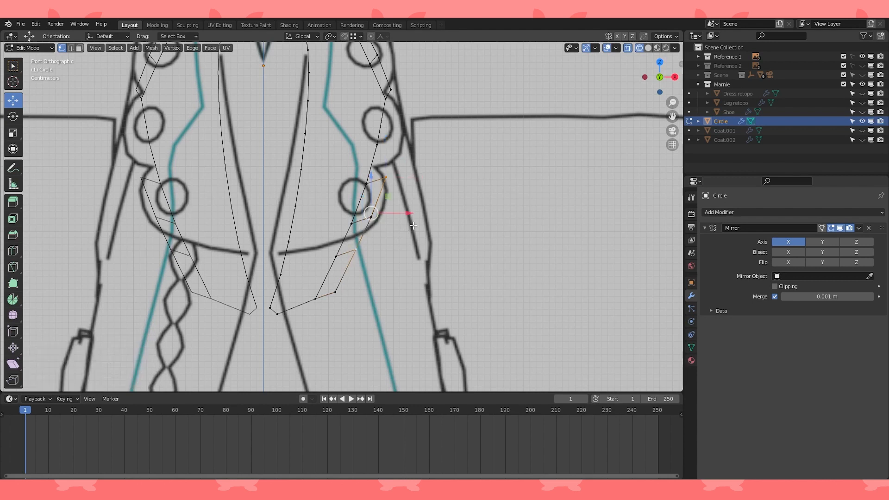
{"action": "key", "text": "g"}
{"action": "left_click", "coordinate": [438, 212]}
{"action": "left_click", "coordinate": [365, 250]}
{"action": "left_click", "coordinate": [335, 291]}
{"action": "left_click_drag", "start_coordinate": [334, 291], "coordinate": [343, 279]}
- Isolate the extruded edge and move its lower end about 0.038 m along Y, using Sharp proportional editing with a size of about 0.532
{"action": "middle_click_drag", "start_coordinate": [358, 253], "coordinate": [365, 250]}
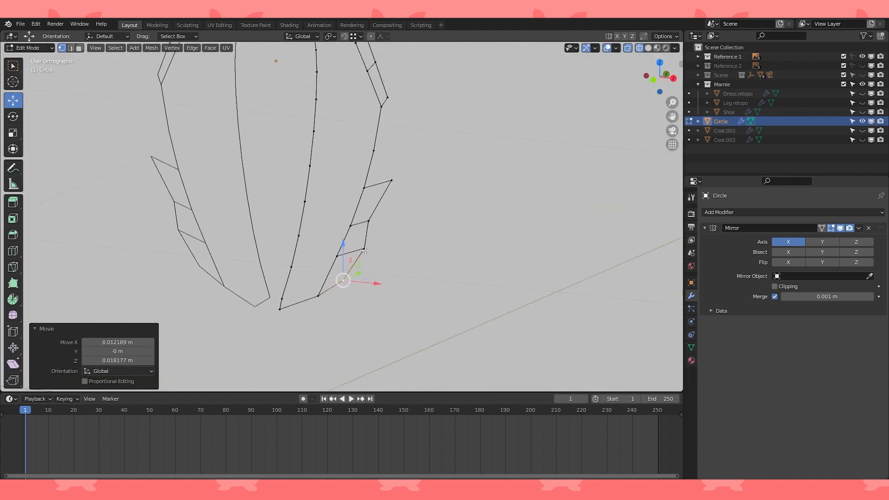
{"action": "left_click", "coordinate": [365, 250], "text": "shift"}
{"action": "left_click", "coordinate": [391, 182], "text": "shift"}
{"action": "key", "text": "shift+h"}
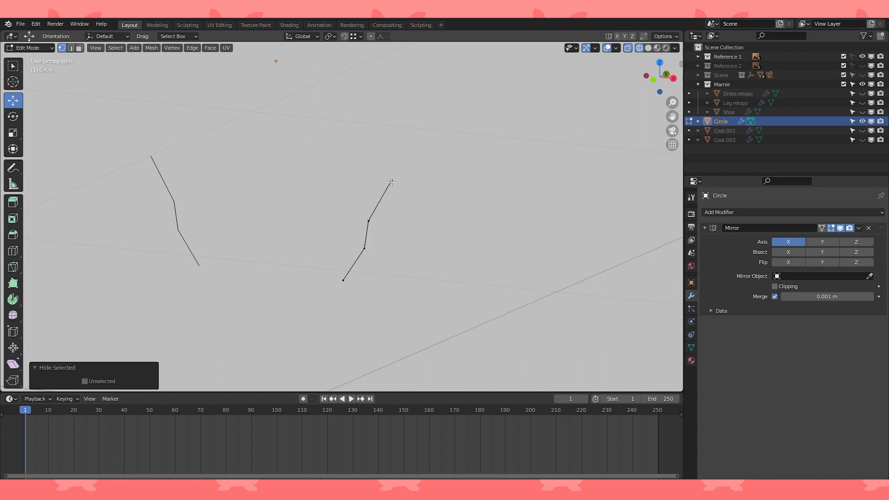
{"action": "middle_click_drag", "start_coordinate": [391, 183], "coordinate": [365, 231]}
{"action": "left_click", "coordinate": [343, 260]}
{"action": "middle_click_drag", "start_coordinate": [366, 264], "coordinate": [398, 266]}
{"action": "key", "text": "o"}
{"action": "key", "text": "KP_3"}
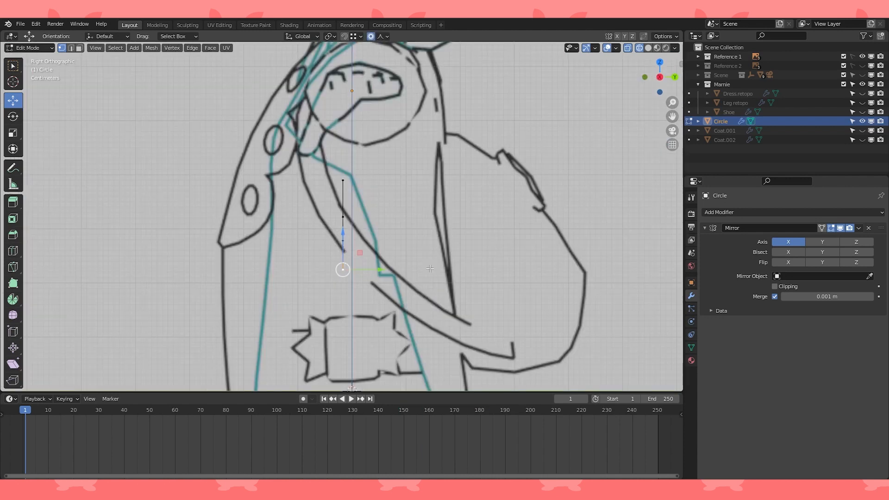
{"action": "left_click_drag", "start_coordinate": [379, 268], "coordinate": [399, 264]}
{"action": "scroll", "coordinate": [399, 264], "scroll_direction": "down", "scroll_amount": 11}
{"action": "scroll", "coordinate": [400, 264], "scroll_direction": "up", "scroll_amount": 1}
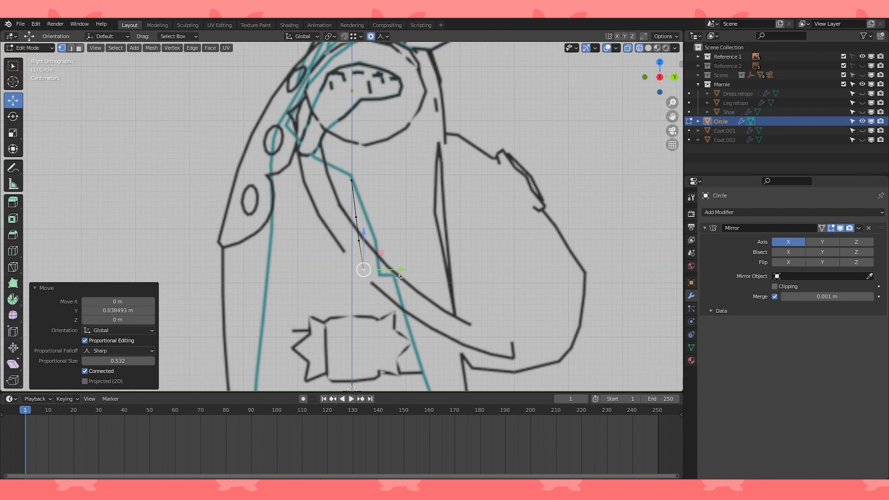
- Reveal the hidden collar geometry and reposition an outer-edge vertex beside the lower scallop in front view
{"action": "middle_click_drag", "start_coordinate": [399, 277], "coordinate": [359, 266]}
{"action": "key", "text": "KP_1"}
{"action": "key", "text": "alt+h"}
{"action": "left_click", "coordinate": [363, 270]}
{"action": "scroll", "coordinate": [358, 266], "scroll_direction": "up", "scroll_amount": 2}
{"action": "left_click", "coordinate": [364, 170]}
{"action": "middle_click_drag", "start_coordinate": [368, 187], "coordinate": [495, 236], "text": "shift"}
{"action": "key", "text": "g"}
{"action": "left_click", "coordinate": [394, 225]}
- Subdivide the short edge at the top of the lower scallop and move the new vertex to shape the notch
{"action": "scroll", "coordinate": [448, 226], "scroll_direction": "down", "scroll_amount": 3}
{"action": "scroll", "coordinate": [368, 257], "scroll_direction": "up", "scroll_amount": 2}
{"action": "key", "text": "a"}
{"action": "key", "text": "ctrl+z"}
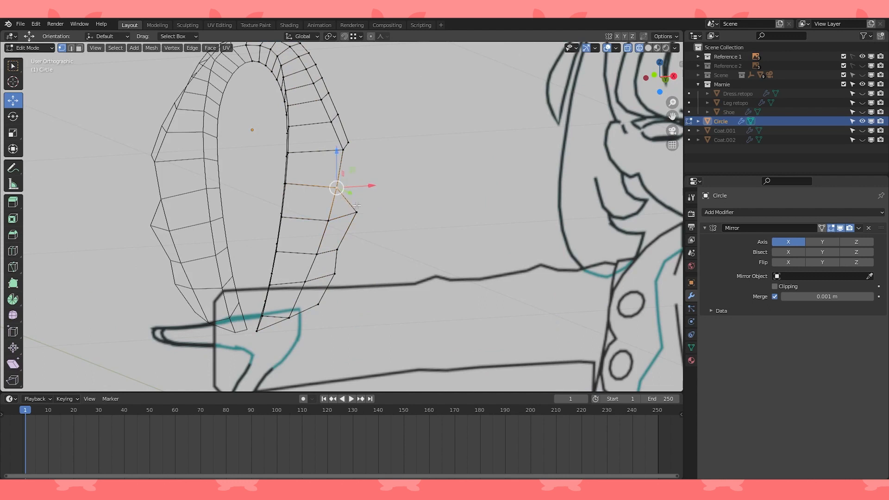
{"action": "left_click", "coordinate": [356, 211], "text": "shift"}
{"action": "key", "text": "F3"}
{"action": "type", "text": "sub"}
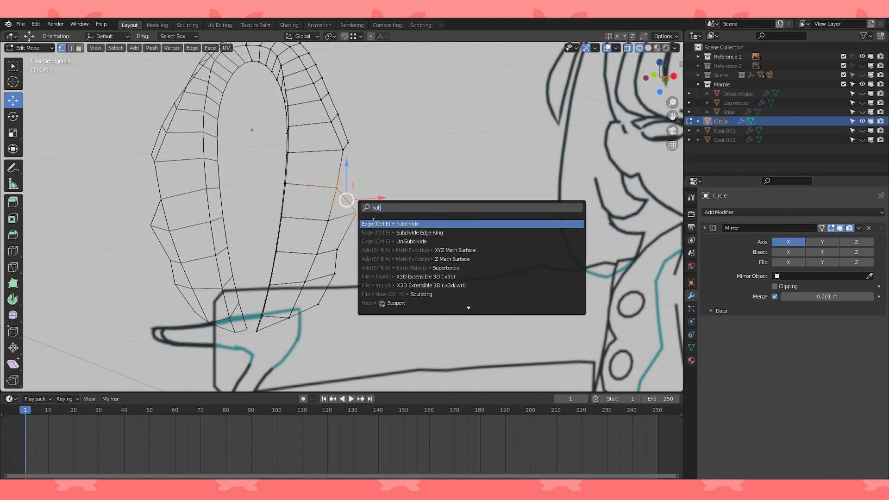
{"action": "key", "text": "Return"}
{"action": "left_click", "coordinate": [346, 200]}
{"action": "key", "text": "KP_1"}
{"action": "left_click_drag", "start_coordinate": [347, 209], "coordinate": [356, 190]}
- Rotate the whole collar by 35° in side view so it leans along the coat's front
{"action": "scroll", "coordinate": [405, 221], "scroll_direction": "down", "scroll_amount": 3}
{"action": "middle_click_drag", "start_coordinate": [430, 222], "coordinate": [352, 232]}
{"action": "scroll", "coordinate": [398, 218], "scroll_direction": "down", "scroll_amount": 2}
{"action": "key", "text": "a"}
{"action": "scroll", "coordinate": [352, 232], "scroll_direction": "down", "scroll_amount": 1}
{"action": "scroll", "coordinate": [351, 231], "scroll_direction": "down", "scroll_amount": 3}
{"action": "key", "text": "KP_3"}
{"action": "scroll", "coordinate": [345, 230], "scroll_direction": "up", "scroll_amount": 3}
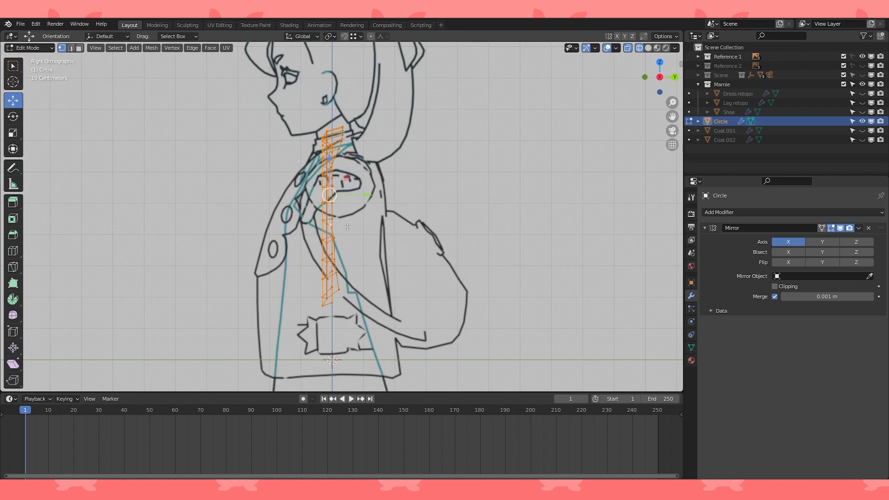
{"action": "type", "text": "r35"}
{"action": "key", "text": "Return"}
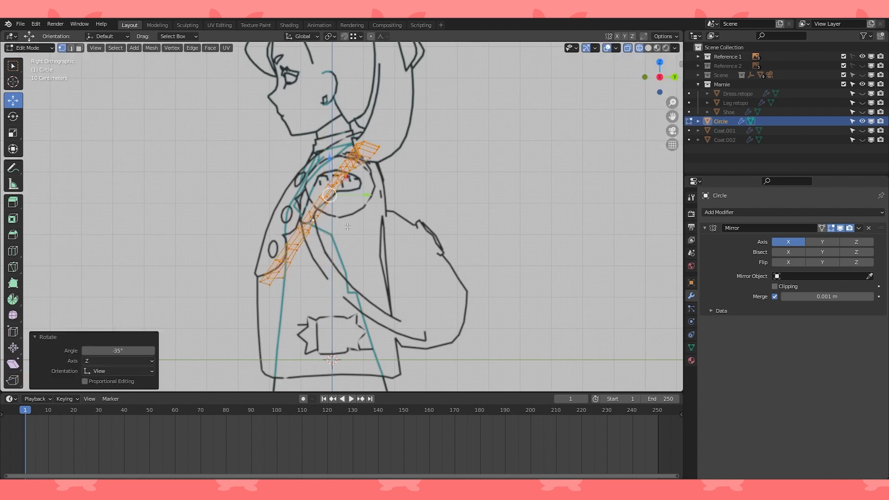
- Rotate the edge loop at the back of the neck in side view with Sharp proportional editing, curving the collar over the shoulder
{"action": "middle_click_drag", "start_coordinate": [336, 186], "coordinate": [394, 321]}
{"action": "scroll", "coordinate": [391, 278], "scroll_direction": "up", "scroll_amount": 2}
{"action": "left_click", "coordinate": [309, 181], "text": "alt"}
{"action": "key", "text": "KP_3"}
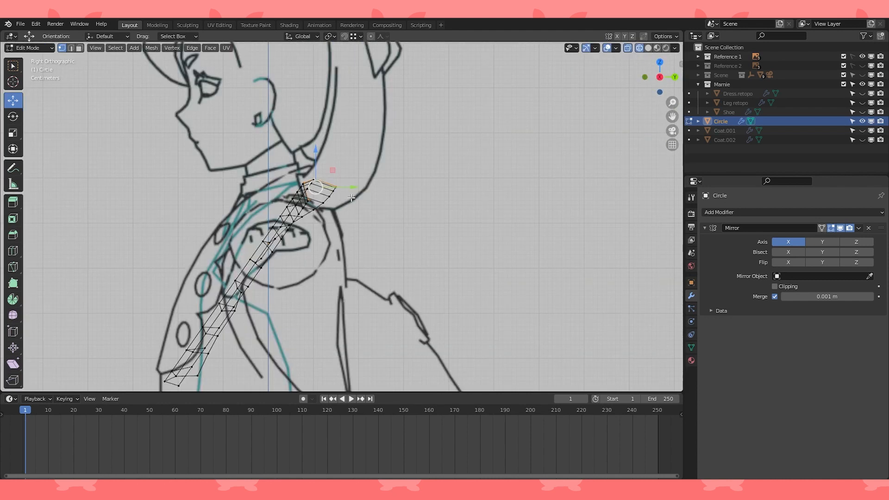
{"action": "scroll", "coordinate": [361, 211], "scroll_direction": "down", "scroll_amount": 2}
{"action": "key", "text": "o"}
{"action": "scroll", "coordinate": [346, 200], "scroll_direction": "up", "scroll_amount": 4}
{"action": "key", "text": "r"}
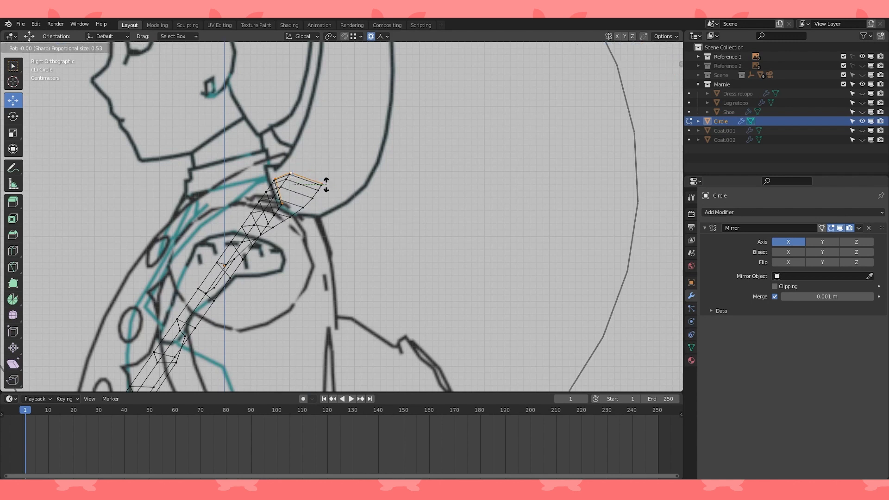
{"action": "left_click", "coordinate": [330, 228]}
- Move the whole collar about 0.004 m along Y and 0.020 m along Z to align with the side reference
{"action": "scroll", "coordinate": [323, 230], "scroll_direction": "down", "scroll_amount": 2}
{"action": "middle_click_drag", "start_coordinate": [316, 230], "coordinate": [372, 185], "text": "shift"}
{"action": "key", "text": "a"}
{"action": "key", "text": "g"}
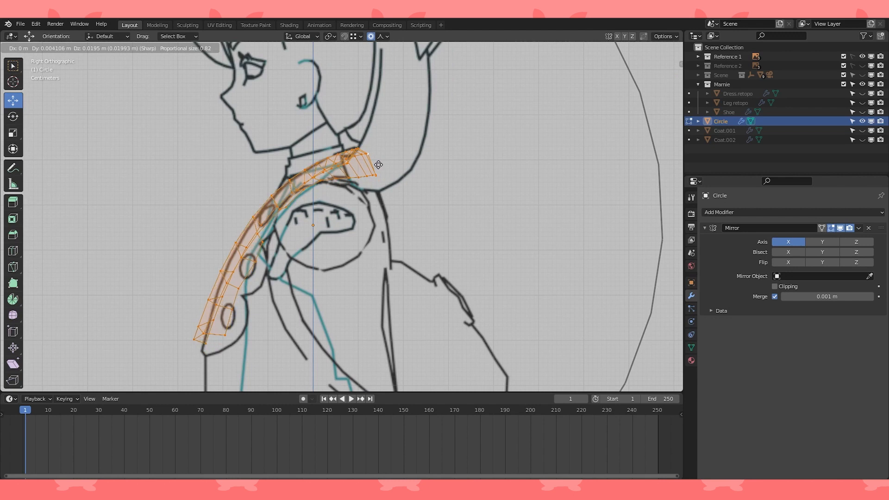
{"action": "left_click", "coordinate": [378, 165]}
- Move the collar's lowest front vertex about 0.017 m along Y and -0.022 m along Z with Sharp proportional editing
{"action": "middle_click_drag", "start_coordinate": [387, 254], "coordinate": [425, 162], "text": "shift"}
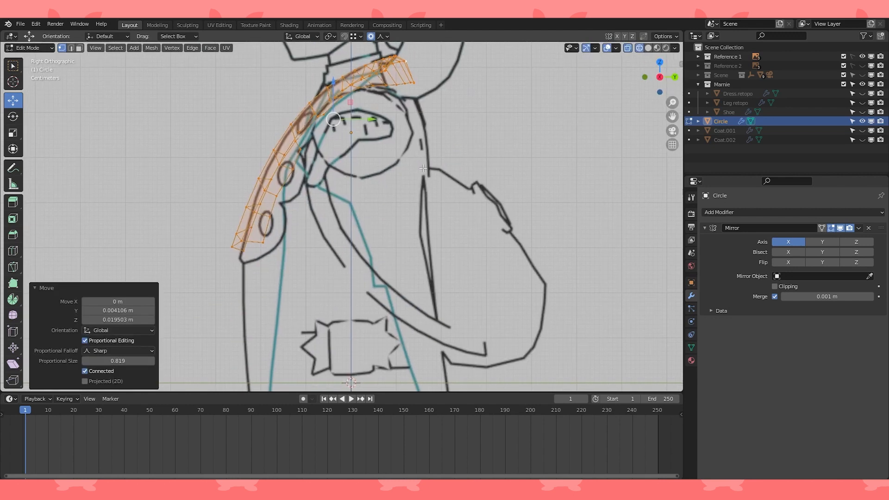
{"action": "scroll", "coordinate": [335, 251], "scroll_direction": "up", "scroll_amount": 1}
{"action": "left_click", "coordinate": [210, 253]}
{"action": "key", "text": "g"}
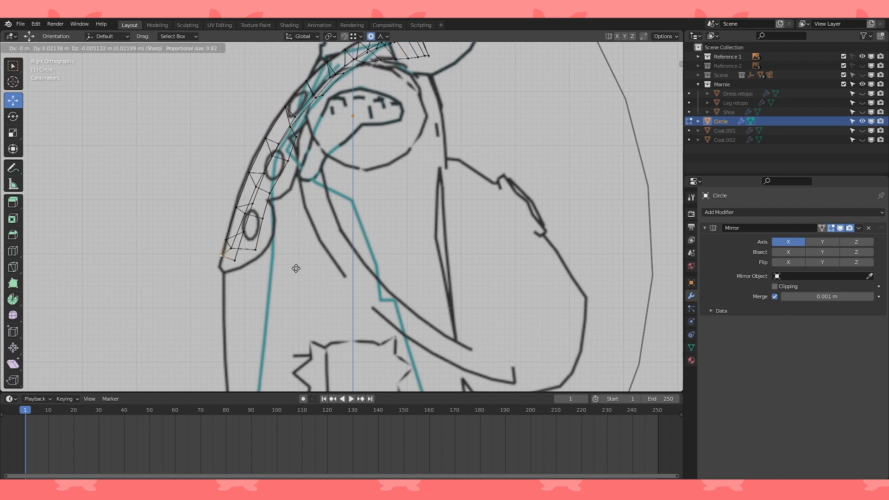
{"action": "left_click", "coordinate": [294, 277]}
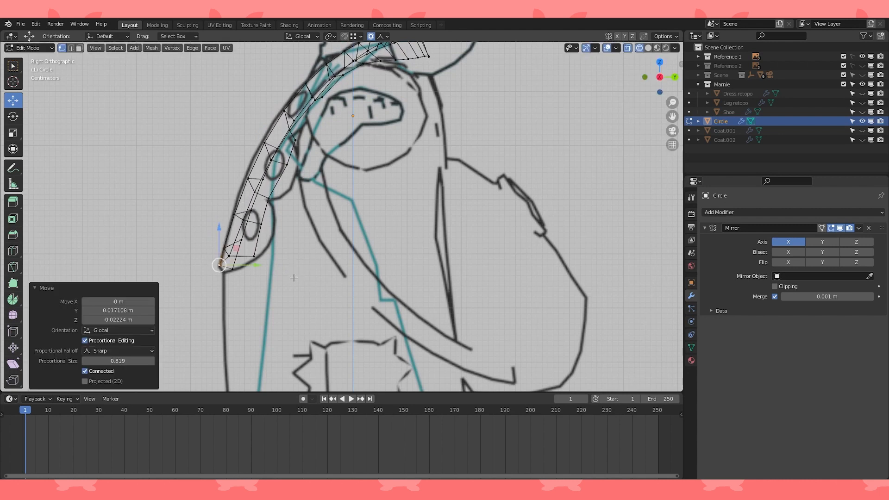
- Move the collar's lowest front vertex along Z in front view to match the reference's lower hem
{"action": "key", "text": "KP_1"}
{"action": "scroll", "coordinate": [324, 173], "scroll_direction": "down", "scroll_amount": 1}
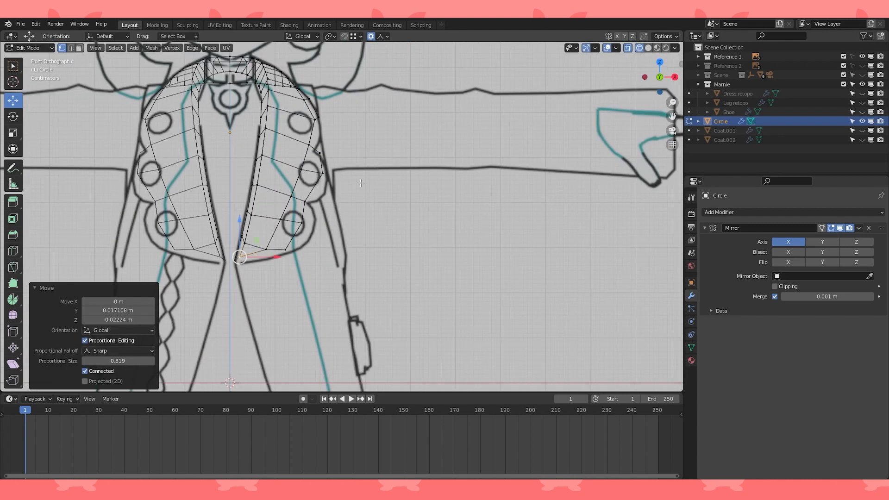
{"action": "middle_click_drag", "start_coordinate": [274, 261], "coordinate": [332, 270], "text": "shift"}
{"action": "scroll", "coordinate": [413, 259], "scroll_direction": "up", "scroll_amount": 1}
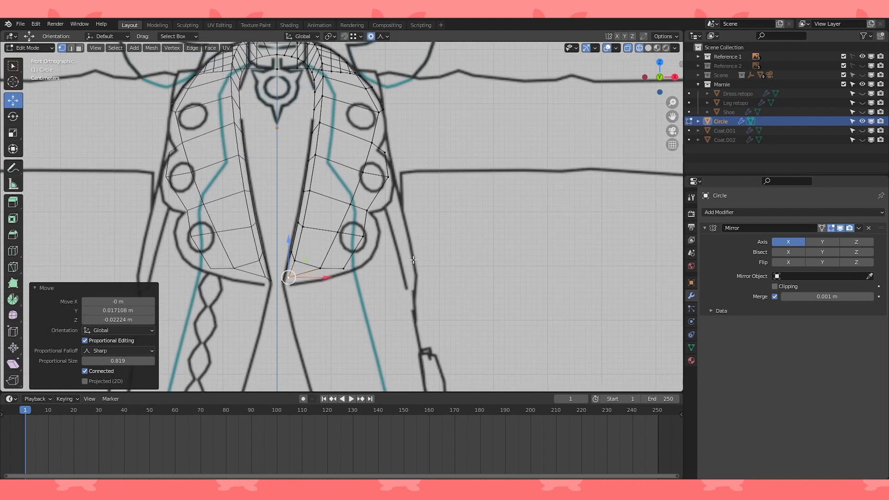
{"action": "key", "text": "g"}
{"action": "key", "text": "z"}
{"action": "left_click", "coordinate": [311, 279]}
- Show the collar in solid shading and move its lower corner vertex slightly along Y in side view, without proportional editing
{"action": "scroll", "coordinate": [411, 195], "scroll_direction": "down", "scroll_amount": 1}
{"action": "middle_click_drag", "start_coordinate": [412, 194], "coordinate": [421, 166], "text": "shift"}
{"action": "scroll", "coordinate": [420, 240], "scroll_direction": "down", "scroll_amount": 1}
{"action": "key", "text": "shift+z"}
{"action": "middle_click_drag", "start_coordinate": [324, 232], "coordinate": [301, 258]}
{"action": "left_click", "coordinate": [322, 270]}
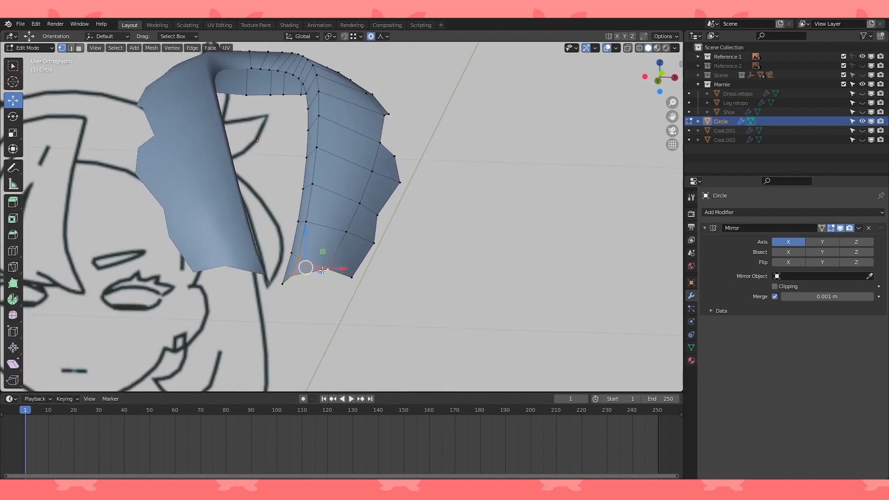
{"action": "key", "text": "KP_3"}
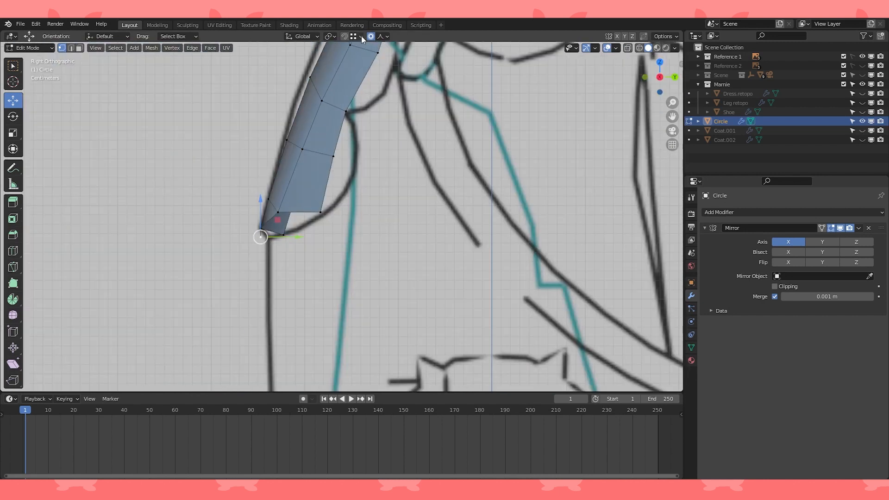
{"action": "left_click_drag", "start_coordinate": [299, 238], "coordinate": [306, 236]}
- Fill a face between the vertices at the collar's lower inner corner
{"action": "scroll", "coordinate": [303, 234], "scroll_direction": "down", "scroll_amount": 2}
{"action": "scroll", "coordinate": [292, 222], "scroll_direction": "up", "scroll_amount": 3}
{"action": "middle_click_drag", "start_coordinate": [267, 192], "coordinate": [377, 173]}
{"action": "left_click", "coordinate": [253, 230], "text": "shift"}
{"action": "left_click", "coordinate": [238, 241], "text": "shift"}
{"action": "key", "text": "f"}
- Extrude the lower corner vertex about 0.053 m along X and 0.008 m along Z to follow the collar's hem
{"action": "mouse_move", "coordinate": [238, 242]}
{"action": "middle_mouse_down"}
{"action": "mouse_move", "coordinate": [255, 240]}
{"action": "mouse_move", "coordinate": [163, 203]}
{"action": "mouse_move", "coordinate": [231, 237]}
{"action": "middle_mouse_up"}
{"action": "left_click", "coordinate": [250, 242]}
{"action": "key", "text": "KP_1"}
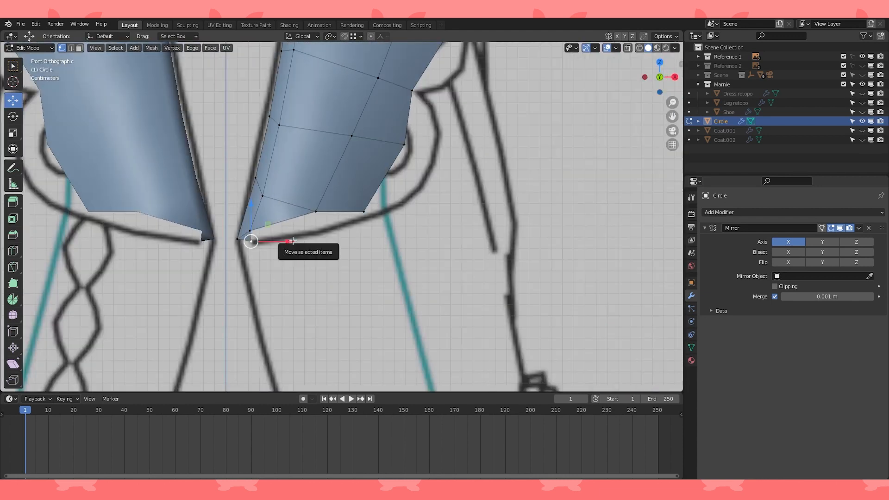
{"action": "key", "text": "e"}
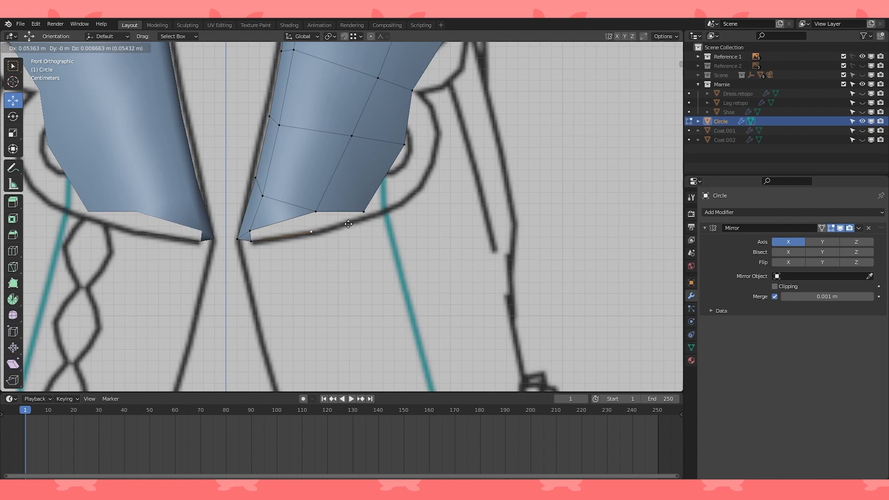
{"action": "left_click", "coordinate": [348, 225]}
{"action": "key", "text": "KP_3"}
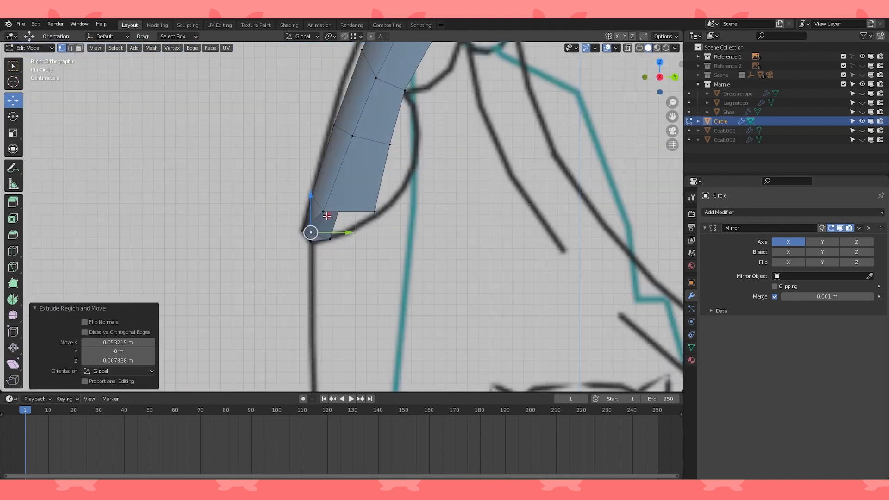
- Move the extruded hem vertex along Y in side view and fill a face across the gap above it
{"action": "key", "text": "g"}
{"action": "key", "text": "y"}
{"action": "left_click", "coordinate": [382, 230]}
{"action": "middle_click_drag", "start_coordinate": [334, 256], "coordinate": [361, 203]}
{"action": "left_click", "coordinate": [347, 206], "text": "shift"}
{"action": "left_click", "coordinate": [275, 224], "text": "shift"}
{"action": "left_click", "coordinate": [277, 234], "text": "shift"}
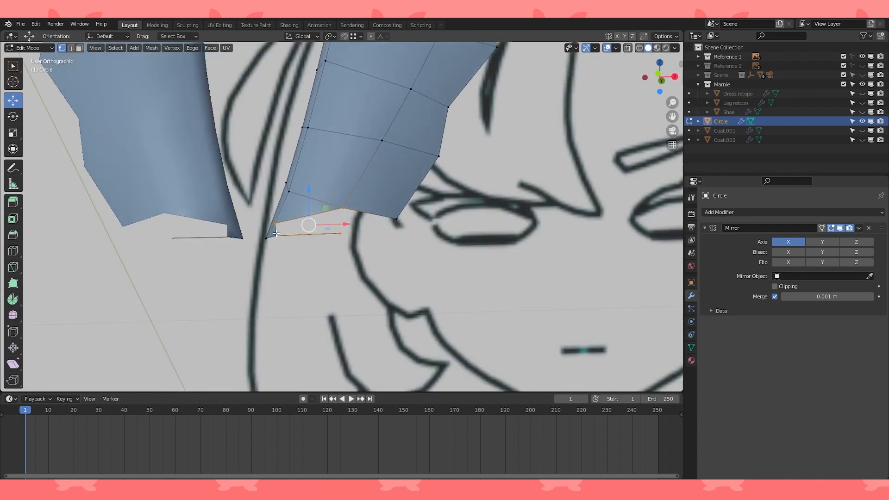
{"action": "key", "text": "f"}
- Move the inner vertex above the hem's middle about 0.008 m along Y and about -0.007 m along Z
{"action": "left_click", "coordinate": [340, 214]}
{"action": "left_click", "coordinate": [342, 208]}
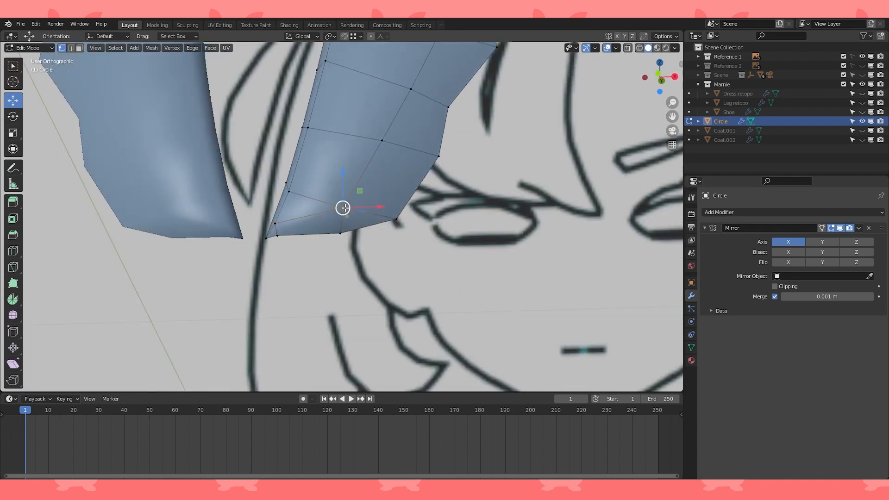
{"action": "key", "text": "KP_1"}
{"action": "middle_click_drag", "start_coordinate": [365, 174], "coordinate": [372, 193]}
{"action": "key", "text": "g"}
{"action": "key", "text": "y"}
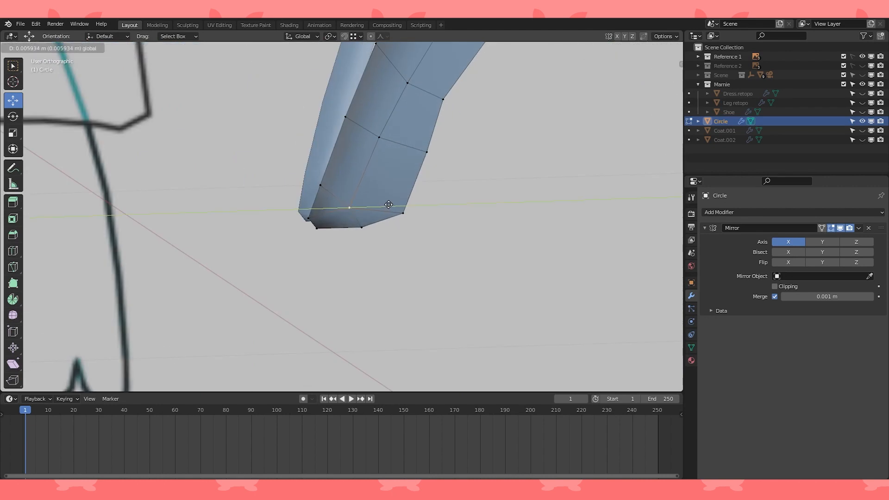
{"action": "left_click", "coordinate": [391, 203]}
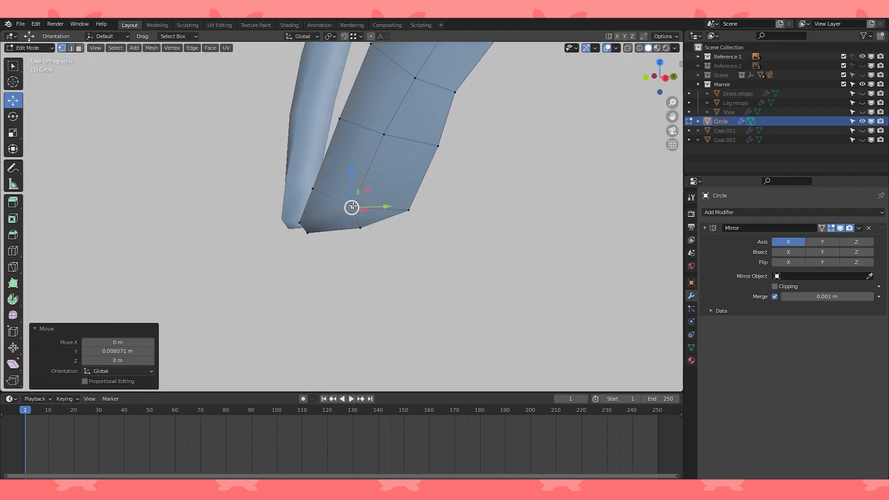
{"action": "key", "text": "g"}
{"action": "key", "text": "z"}
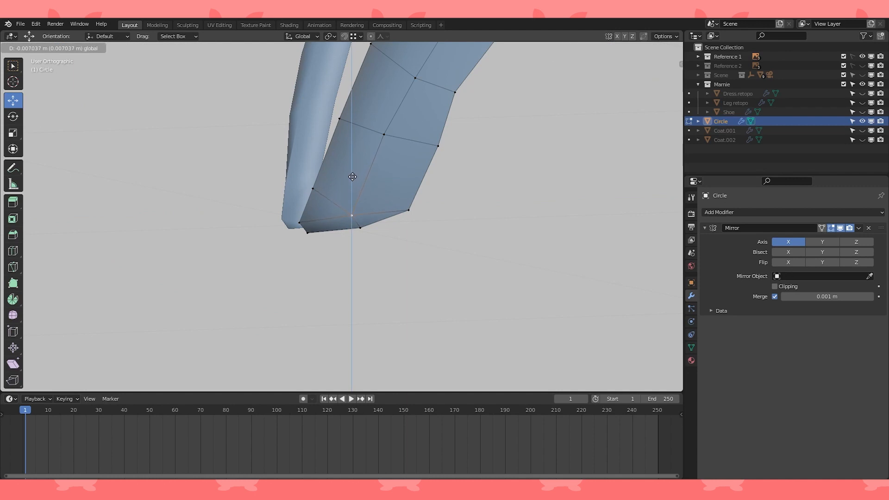
{"action": "left_click", "coordinate": [352, 176]}
- Display the collar mesh in wireframe shading so its outer edge can be matched to the front and side references
{"action": "middle_click_drag", "start_coordinate": [353, 176], "coordinate": [379, 173]}
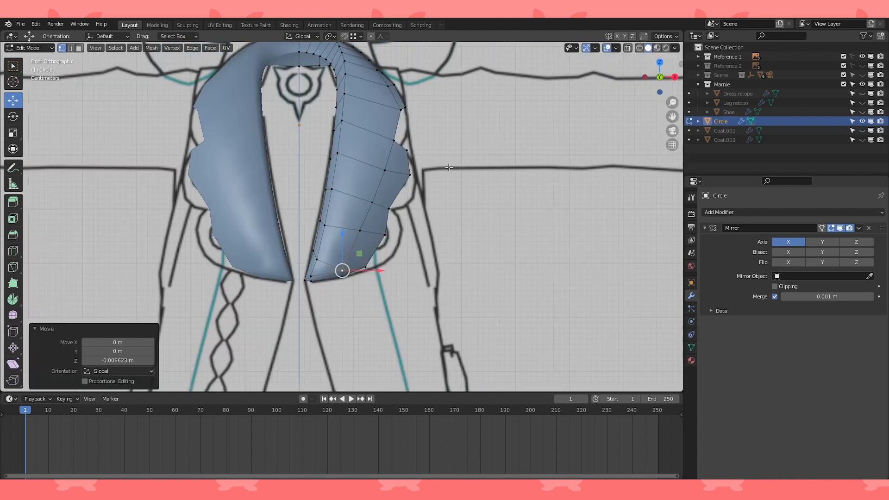
{"action": "key", "text": "KP_1"}
{"action": "scroll", "coordinate": [369, 179], "scroll_direction": "up", "scroll_amount": 3}
{"action": "left_click", "coordinate": [340, 185]}
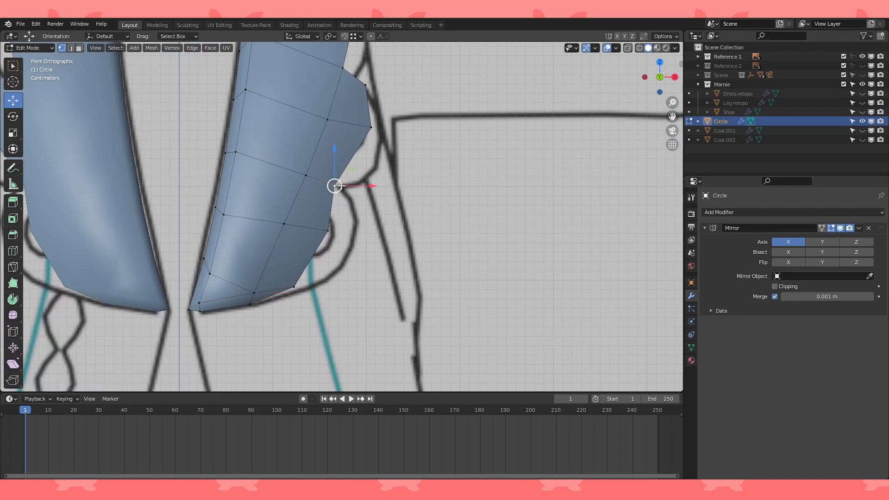
{"action": "left_click_drag", "start_coordinate": [346, 187], "coordinate": [346, 186]}
{"action": "key", "text": "KP_3"}
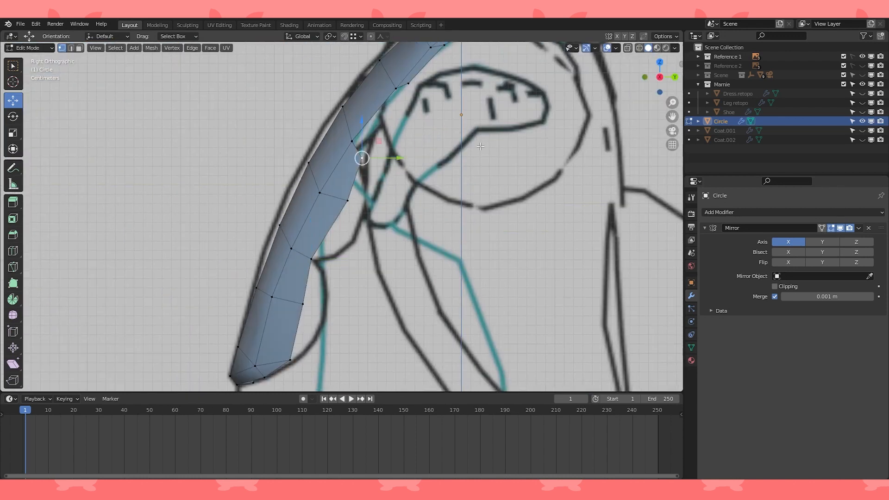
{"action": "left_click", "coordinate": [639, 48]}
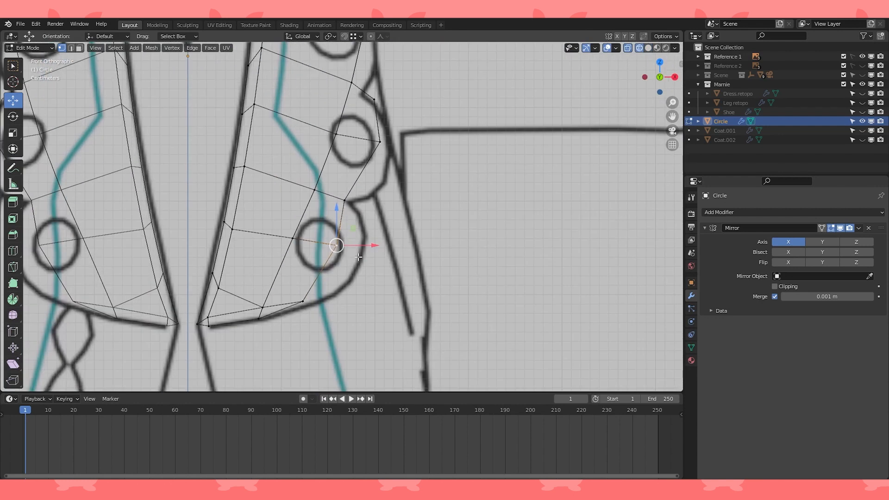
- Extrude the lower notch vertex in five segments along the lowest scallop's outline in front view
{"action": "scroll", "coordinate": [358, 257], "scroll_direction": "up", "scroll_amount": 2}
{"action": "left_click", "coordinate": [354, 201]}
{"action": "key", "text": "e"}
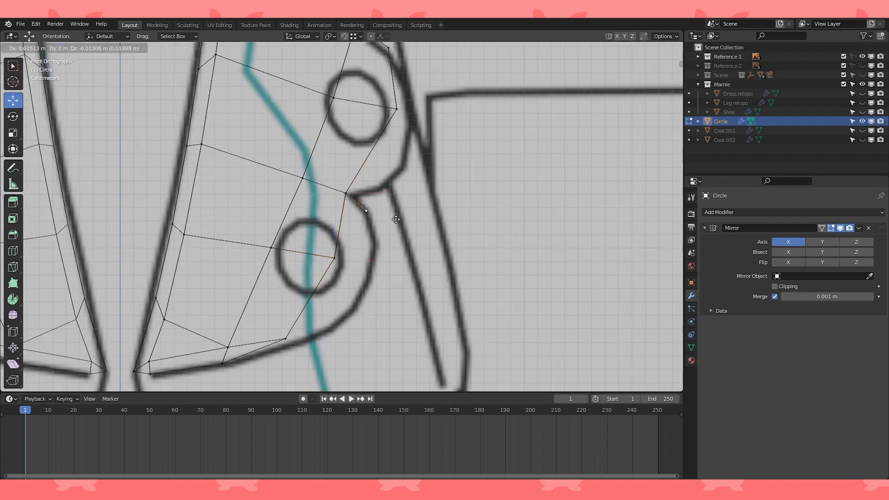
{"action": "left_click", "coordinate": [395, 221]}
{"action": "key", "text": "e"}
{"action": "left_click", "coordinate": [404, 254]}
{"action": "key", "text": "e"}
{"action": "left_click", "coordinate": [395, 293]}
{"action": "key", "text": "e"}
{"action": "left_click", "coordinate": [381, 321]}
{"action": "key", "text": "e"}
{"action": "left_click", "coordinate": [356, 344]}
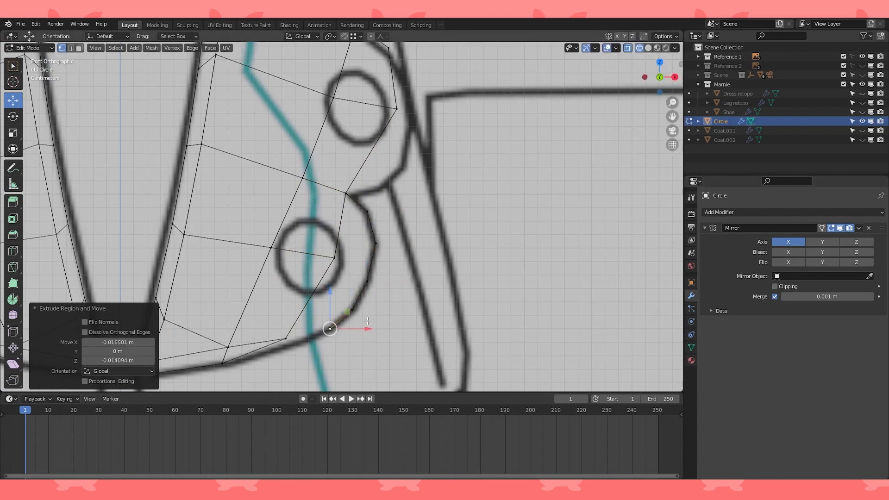
- Move the hem's outer vertex about 0.018 m along X in front view and about 0.003 m along Y in side view
{"action": "left_click", "coordinate": [286, 339]}
{"action": "middle_click_drag", "start_coordinate": [311, 337], "coordinate": [317, 321], "text": "shift"}
{"action": "key", "text": "g"}
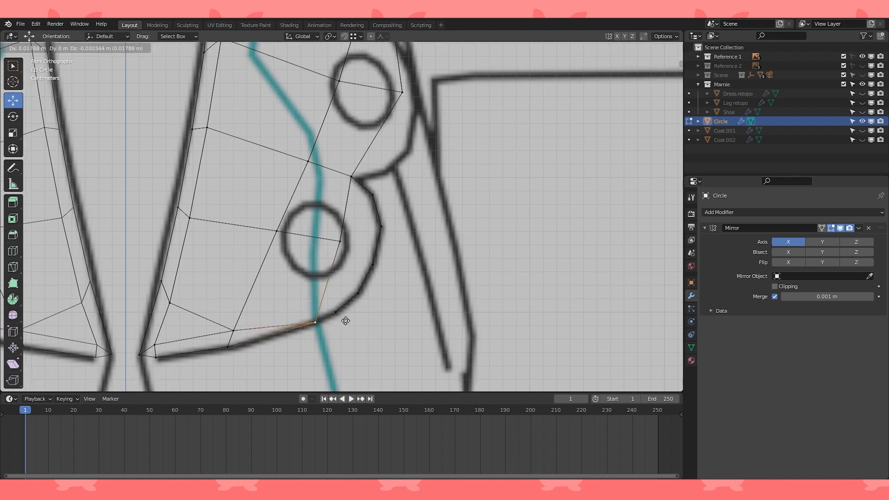
{"action": "left_click", "coordinate": [345, 319]}
{"action": "key", "text": "KP_3"}
{"action": "left_click_drag", "start_coordinate": [355, 323], "coordinate": [360, 323]}
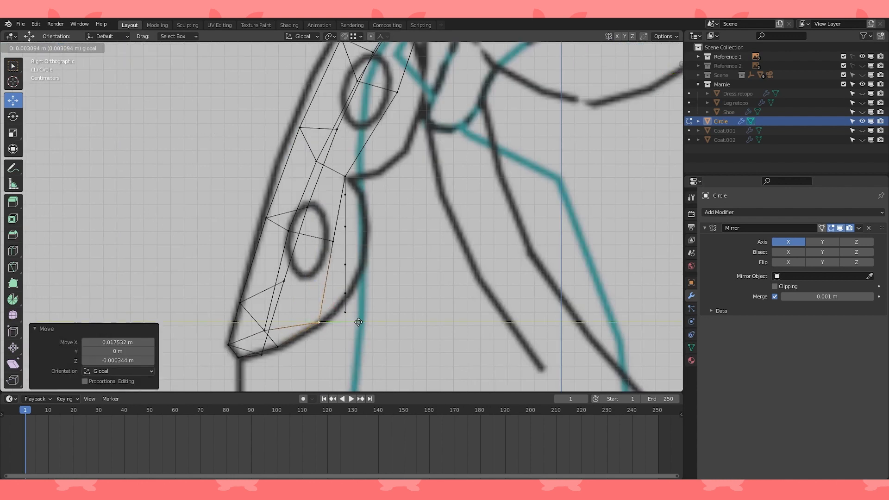
- Move the lowest scallop's outline vertices along Y one by one to match the scallop in the side reference
{"action": "left_click_drag", "start_coordinate": [344, 194], "coordinate": [362, 194]}
{"action": "left_click_drag", "start_coordinate": [345, 227], "coordinate": [364, 226]}
{"action": "left_click", "coordinate": [345, 264]}
{"action": "left_click_drag", "start_coordinate": [385, 263], "coordinate": [404, 264]}
{"action": "left_click", "coordinate": [344, 293]}
{"action": "left_click_drag", "start_coordinate": [379, 294], "coordinate": [367, 311]}
{"action": "left_click", "coordinate": [345, 311]}
{"action": "middle_click_drag", "start_coordinate": [368, 311], "coordinate": [434, 307]}
{"action": "key", "text": "KP_3"}
- Fill the lowest scallop with faces between its outline vertices and the adjacent collar edge vertex
{"action": "key", "text": "KP_1"}
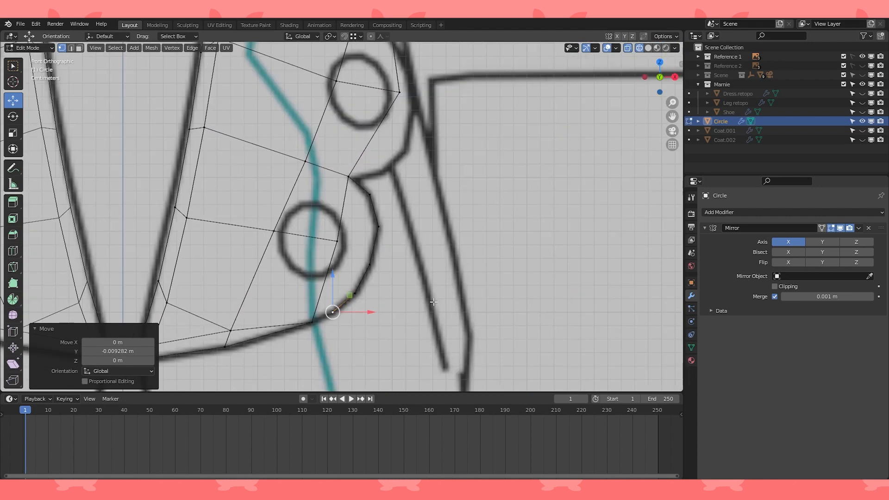
{"action": "left_click", "coordinate": [331, 240]}
{"action": "left_click", "coordinate": [354, 292]}
{"action": "left_click", "coordinate": [336, 241], "text": "shift"}
{"action": "left_click", "coordinate": [369, 264], "text": "shift"}
{"action": "left_click", "coordinate": [376, 227], "text": "shift"}
{"action": "key", "text": "f"}
{"action": "left_click", "coordinate": [376, 227]}
{"action": "left_click", "coordinate": [337, 240], "text": "shift"}
{"action": "left_click", "coordinate": [369, 195], "text": "shift"}
{"action": "key", "text": "f"}
{"action": "left_click", "coordinate": [370, 194]}
{"action": "left_click", "coordinate": [337, 241], "text": "shift"}
{"action": "left_click", "coordinate": [347, 176], "text": "shift"}
{"action": "key", "text": "f"}
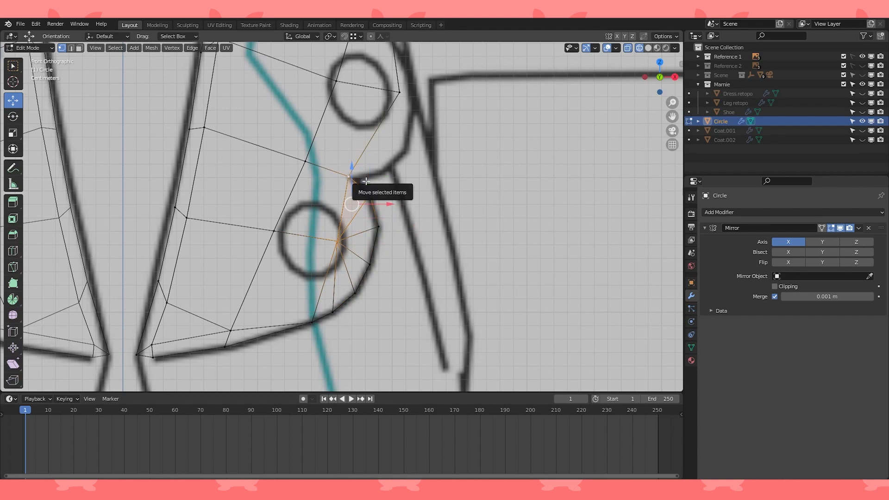
- Move the notch vertex between the two lower scallops slightly onto the reference line in front view
{"action": "left_click", "coordinate": [399, 92]}
{"action": "middle_click_drag", "start_coordinate": [416, 102], "coordinate": [405, 151], "text": "shift"}
{"action": "left_click", "coordinate": [343, 225]}
{"action": "key", "text": "g"}
{"action": "left_click", "coordinate": [345, 227]}
{"action": "left_click", "coordinate": [350, 226]}
- Extrude the notch vertex upward in segments along the outline of the scallop above it
{"action": "key", "text": "e"}
{"action": "left_click", "coordinate": [395, 219]}
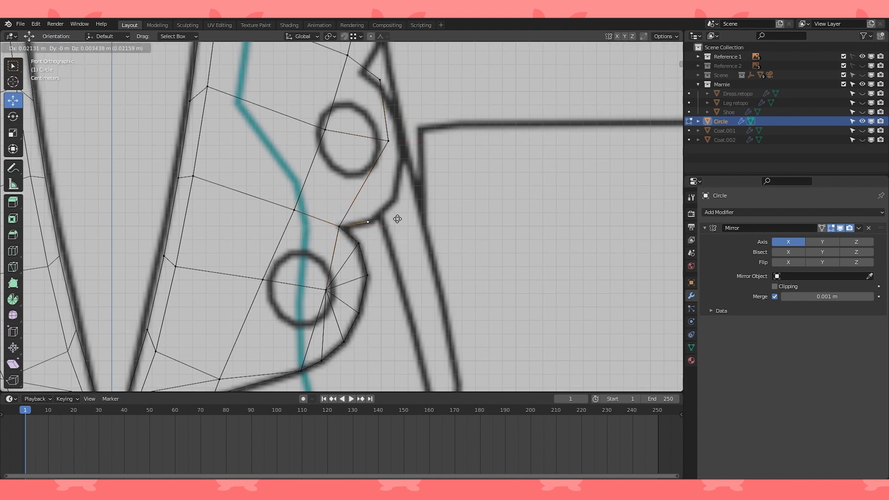
{"action": "key", "text": "e"}
{"action": "left_click", "coordinate": [420, 198]}
{"action": "key", "text": "e"}
{"action": "left_click", "coordinate": [431, 158]}
{"action": "key", "text": "e"}
{"action": "left_click", "coordinate": [428, 118]}
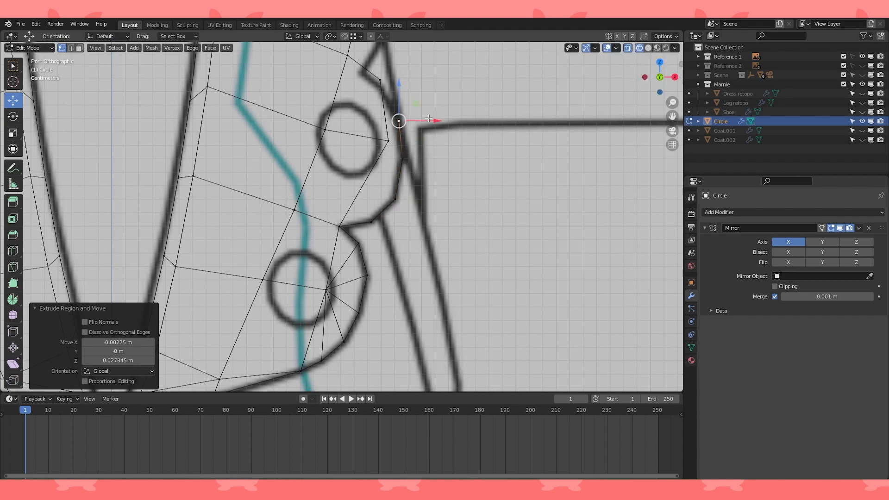
{"action": "key", "text": "e"}
{"action": "left_click", "coordinate": [382, 85]}
- Fill the second scallop with faces between its outline vertices and the adjacent collar edge vertex
{"action": "left_click", "coordinate": [389, 140]}
{"action": "left_click", "coordinate": [399, 122], "text": "shift"}
{"action": "left_click", "coordinate": [402, 158], "text": "shift"}
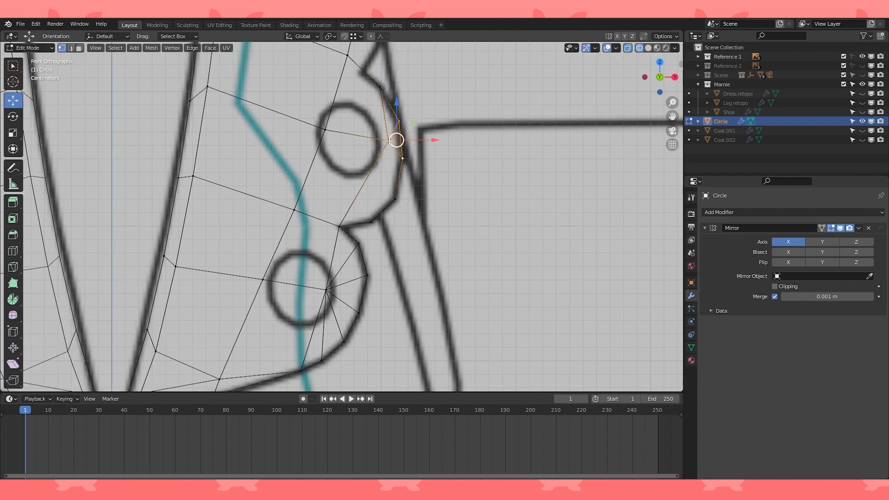
{"action": "key", "text": "f"}
{"action": "left_click", "coordinate": [396, 199]}
{"action": "left_click", "coordinate": [388, 141], "text": "shift"}
{"action": "left_click", "coordinate": [372, 221], "text": "shift"}
{"action": "key", "text": "f"}
{"action": "left_click", "coordinate": [372, 222]}
{"action": "left_click", "coordinate": [388, 141], "text": "shift"}
{"action": "left_click", "coordinate": [341, 225], "text": "shift"}
{"action": "key", "text": "f"}
- Move the second scallop's upper notch vertex about -0.003 m along X, -0.001 m along Z and -0.007 m along Y
{"action": "scroll", "coordinate": [342, 224], "scroll_direction": "up", "scroll_amount": 3, "text": "shift"}
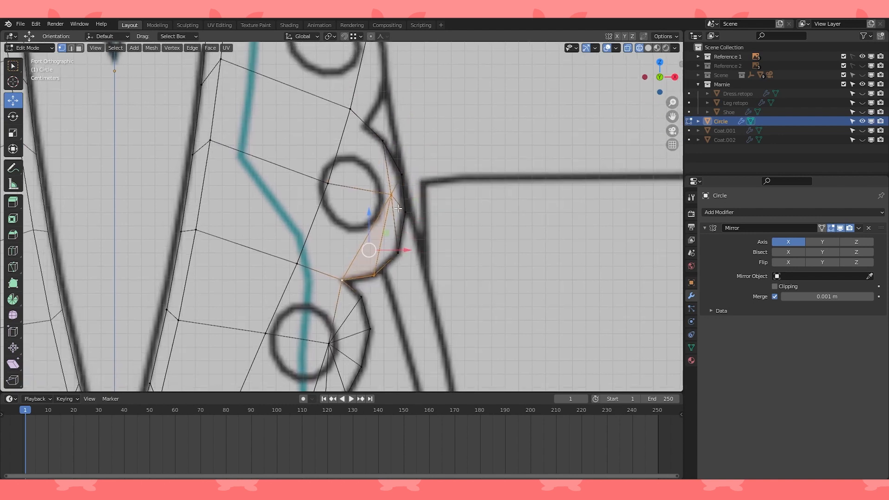
{"action": "scroll", "coordinate": [352, 143], "scroll_direction": "up", "scroll_amount": 2, "text": "shift"}
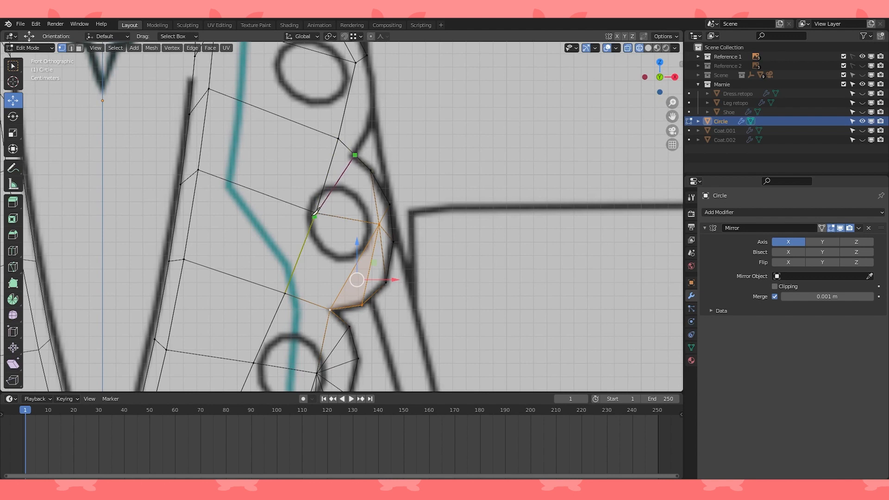
{"action": "left_click", "coordinate": [355, 155]}
{"action": "key", "text": "g"}
{"action": "left_click", "coordinate": [353, 155]}
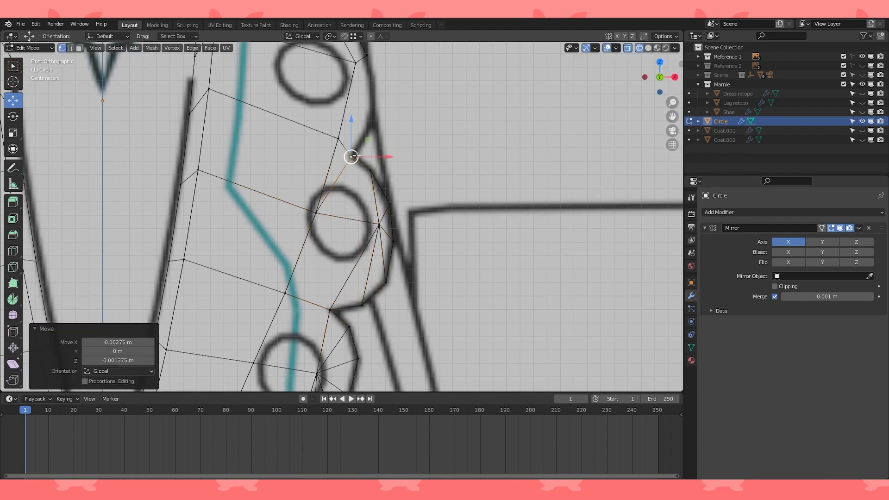
{"action": "key", "text": "KP_3"}
{"action": "left_click_drag", "start_coordinate": [385, 156], "coordinate": [373, 155]}
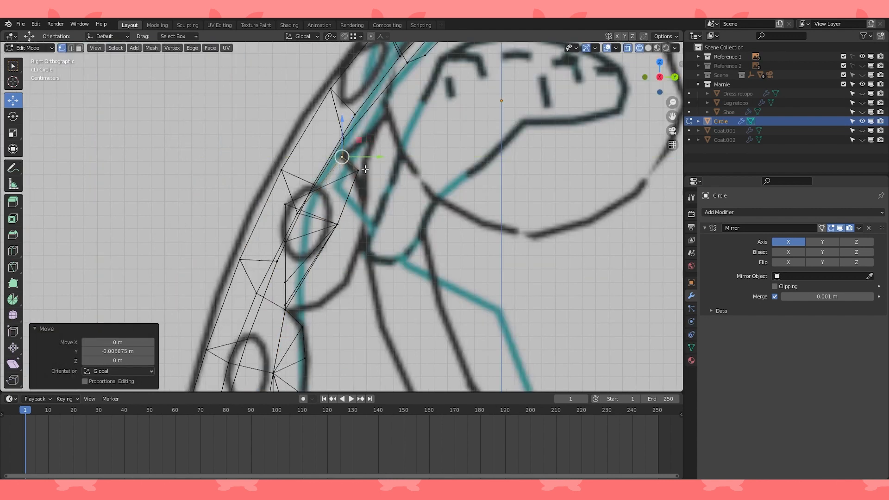
- Move the second scallop's outline vertices along Y one by one in side view to match the reference
{"action": "middle_click_drag", "start_coordinate": [305, 199], "coordinate": [292, 207]}
{"action": "left_click", "coordinate": [292, 206]}
{"action": "key", "text": "KP_3"}
{"action": "left_click_drag", "start_coordinate": [329, 207], "coordinate": [404, 206]}
{"action": "left_click", "coordinate": [294, 245]}
{"action": "key", "text": "g"}
{"action": "key", "text": "y"}
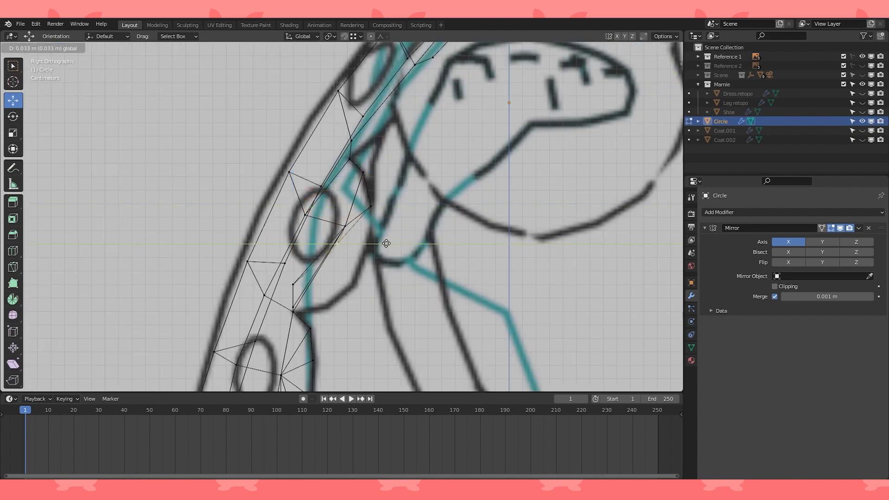
{"action": "left_click", "coordinate": [415, 238]}
{"action": "middle_click_drag", "start_coordinate": [408, 241], "coordinate": [305, 301]}
{"action": "left_click", "coordinate": [296, 306]}
{"action": "key", "text": "KP_3"}
{"action": "key", "text": "g"}
{"action": "key", "text": "y"}
{"action": "left_click", "coordinate": [356, 306]}
- Extrude the second scallop's upper notch vertex upward in front view and fill a face to the collar edge
{"action": "middle_click_drag", "start_coordinate": [356, 305], "coordinate": [414, 263]}
{"action": "key", "text": "KP_1"}
{"action": "left_click", "coordinate": [327, 182]}
{"action": "scroll", "coordinate": [332, 162], "scroll_direction": "up", "scroll_amount": 2}
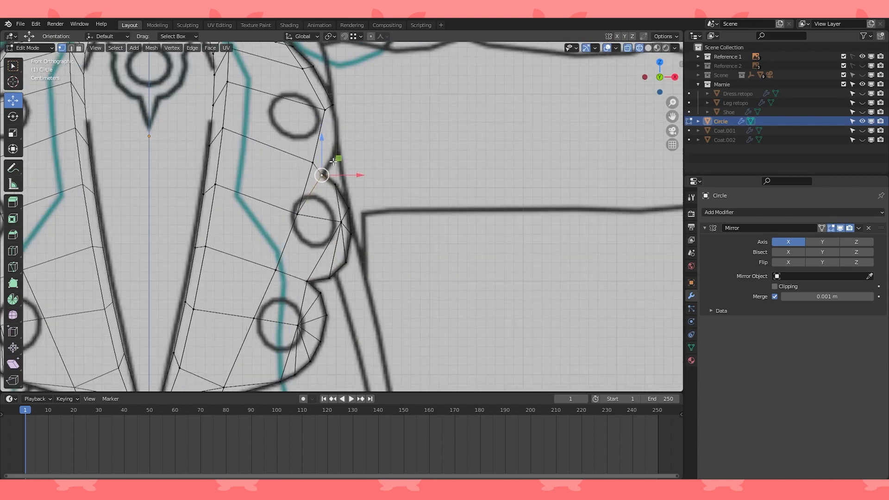
{"action": "middle_click_drag", "start_coordinate": [334, 172], "coordinate": [345, 199], "text": "shift"}
{"action": "key", "text": "e"}
{"action": "left_click", "coordinate": [346, 168]}
{"action": "left_click", "coordinate": [310, 213], "text": "shift"}
{"action": "left_click", "coordinate": [319, 225], "text": "shift"}
{"action": "key", "text": "f"}
- Move the new vertex above the notch about 0.028 m along Y, then about -0.004 m along Y in side view
{"action": "scroll", "coordinate": [370, 199], "scroll_direction": "up", "scroll_amount": 2}
{"action": "scroll", "coordinate": [412, 167], "scroll_direction": "down", "scroll_amount": 1}
{"action": "key", "text": "KP_3"}
{"action": "middle_click_drag", "start_coordinate": [377, 153], "coordinate": [402, 154]}
{"action": "left_click", "coordinate": [323, 205]}
{"action": "key", "text": "KP_3"}
{"action": "left_click_drag", "start_coordinate": [353, 206], "coordinate": [380, 206]}
{"action": "key", "text": "KP_1"}
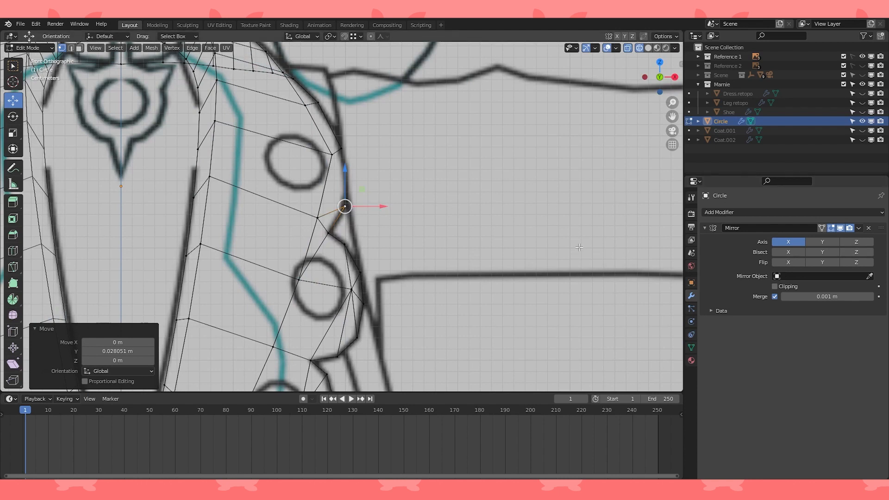
{"action": "key", "text": "KP_3"}
{"action": "left_click_drag", "start_coordinate": [370, 207], "coordinate": [366, 206]}
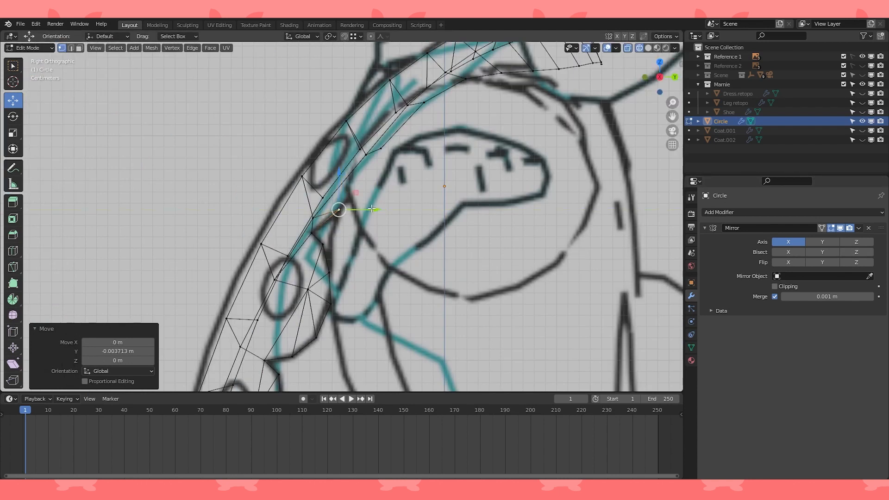
- Extrude the third scallop's upper edge vertex downward twice in front view, about -0.016 m and -0.018 m along Z
{"action": "key", "text": "KP_1"}
{"action": "key", "text": "g"}
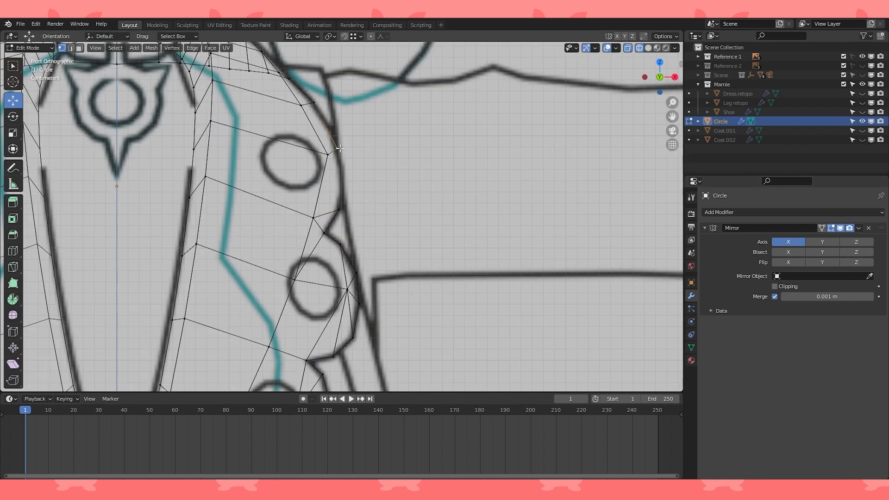
{"action": "left_click", "coordinate": [350, 176]}
{"action": "key", "text": "e"}
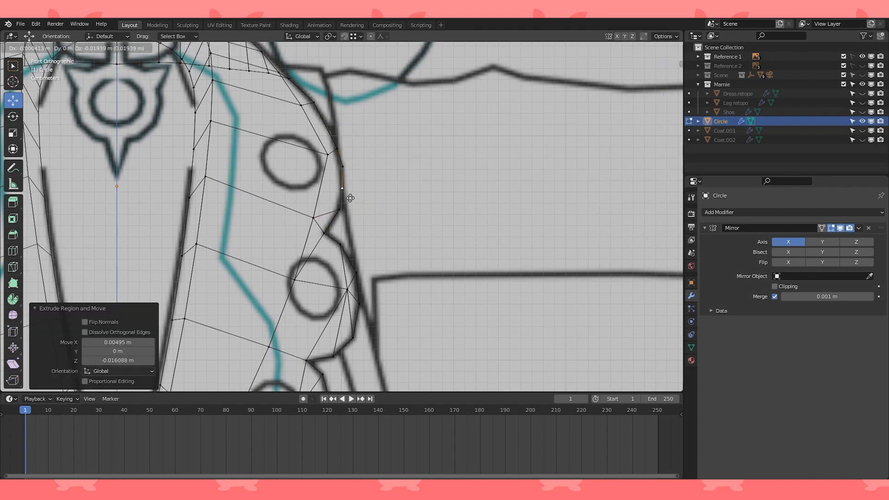
{"action": "left_click", "coordinate": [350, 198]}
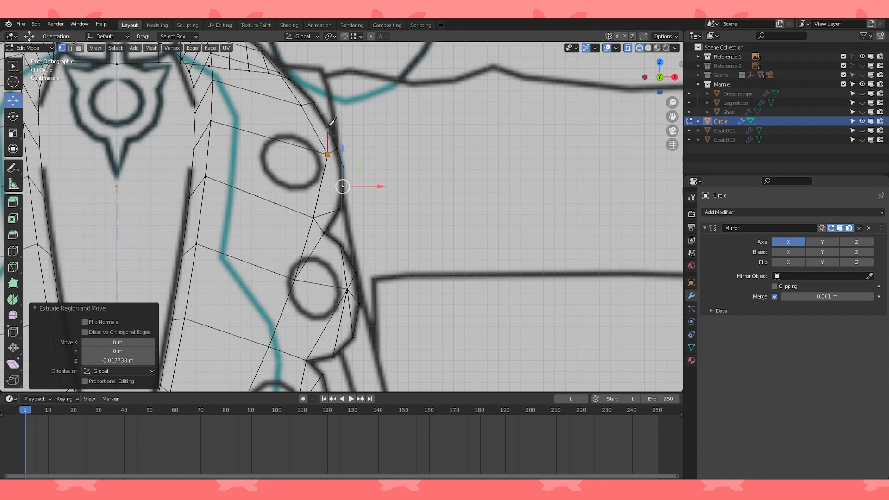
- Move the vertices at the third scallop's upper end onto the outline of the front reference
{"action": "left_click", "coordinate": [327, 130]}
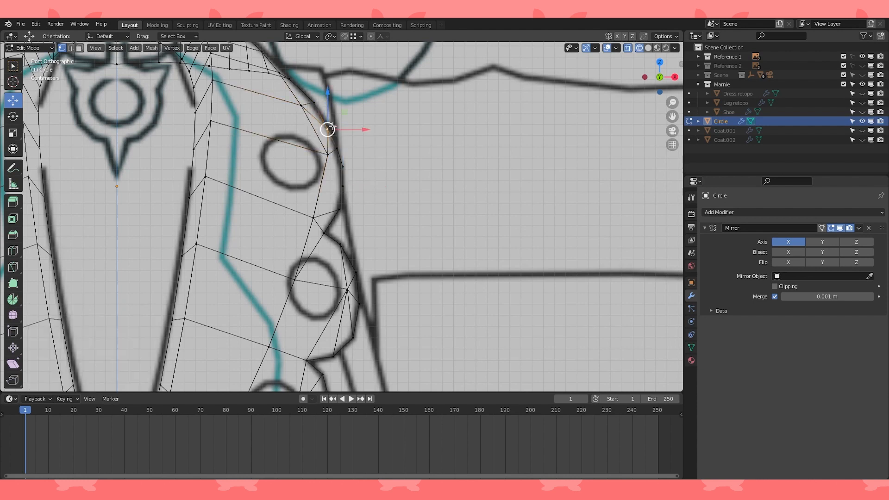
{"action": "key", "text": "g"}
{"action": "left_click", "coordinate": [336, 125]}
{"action": "left_click", "coordinate": [337, 147]}
{"action": "key", "text": "g"}
{"action": "left_click", "coordinate": [344, 143]}
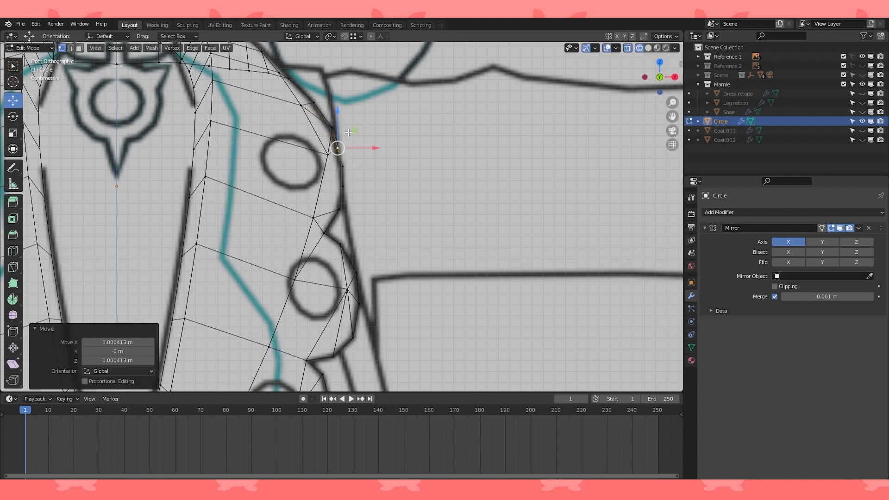
{"action": "left_click", "coordinate": [336, 126]}
{"action": "key", "text": "g"}
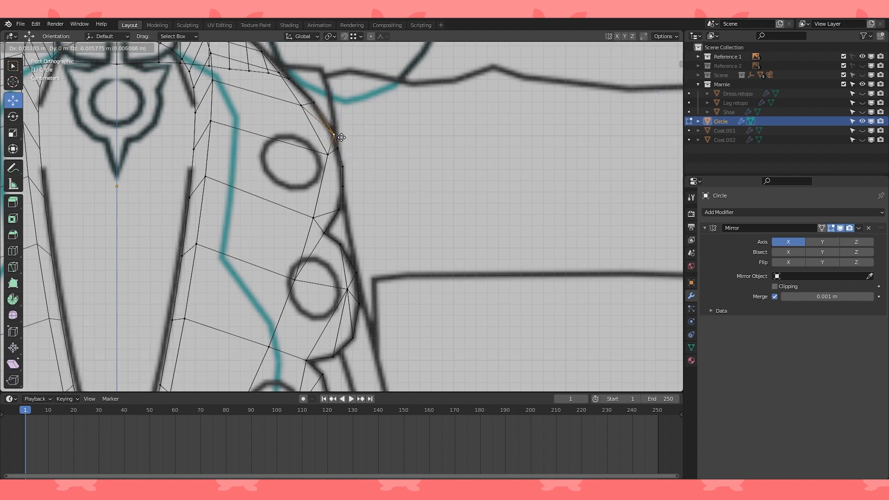
{"action": "left_click", "coordinate": [342, 140]}
- Shift the third scallop's top vertex about -0.004 m along Y in side view and raise it slightly along Z
{"action": "middle_click_drag", "start_coordinate": [341, 139], "coordinate": [321, 143]}
{"action": "key", "text": "KP_3"}
{"action": "left_click_drag", "start_coordinate": [369, 135], "coordinate": [365, 135]}
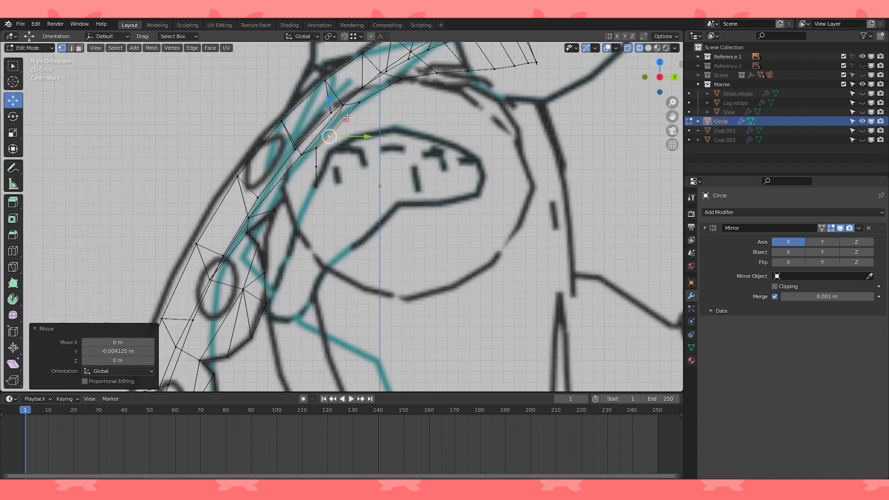
{"action": "left_click_drag", "start_coordinate": [329, 101], "coordinate": [330, 94]}
{"action": "left_click_drag", "start_coordinate": [372, 130], "coordinate": [372, 130]}
{"action": "left_click_drag", "start_coordinate": [326, 91], "coordinate": [326, 87]}
{"action": "middle_click_drag", "start_coordinate": [326, 87], "coordinate": [371, 111]}
{"action": "key", "text": "KP_3"}
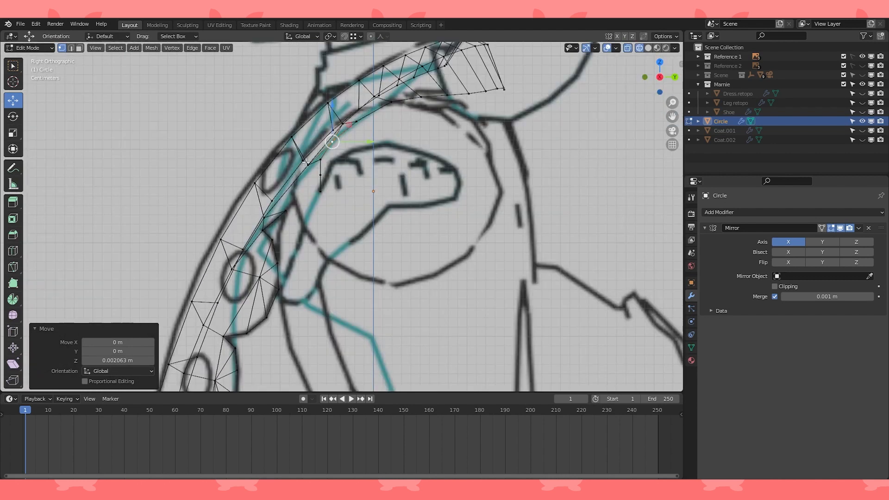
- Move the third scallop's upper edge vertices along Y in side view, the lower one by about -0.021 m
{"action": "left_click_drag", "start_coordinate": [363, 139], "coordinate": [365, 138]}
{"action": "left_click", "coordinate": [321, 174]}
{"action": "left_click_drag", "start_coordinate": [356, 175], "coordinate": [333, 191]}
{"action": "left_click", "coordinate": [320, 190]}
{"action": "middle_click_drag", "start_coordinate": [335, 191], "coordinate": [373, 195]}
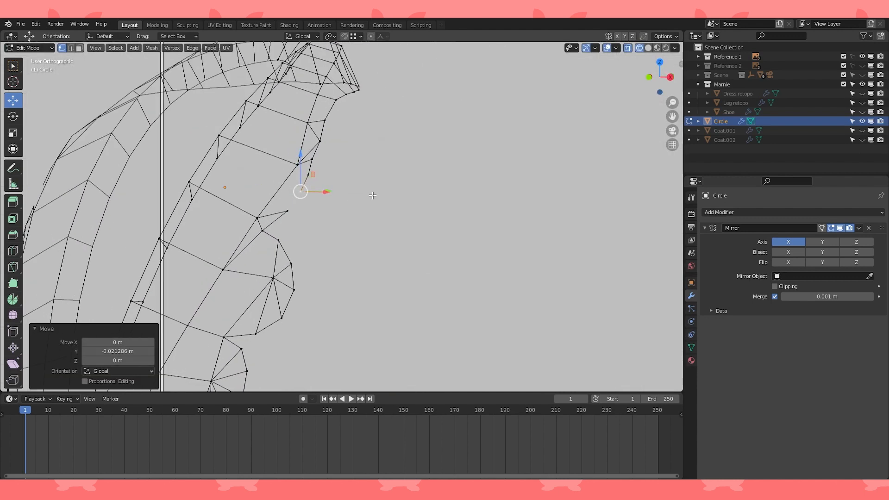
- Move the third scallop's edge vertices onto the outline in front view, shifting the lower one down along Z
{"action": "key", "text": "KP_1"}
{"action": "left_click", "coordinate": [299, 160]}
{"action": "key", "text": "g"}
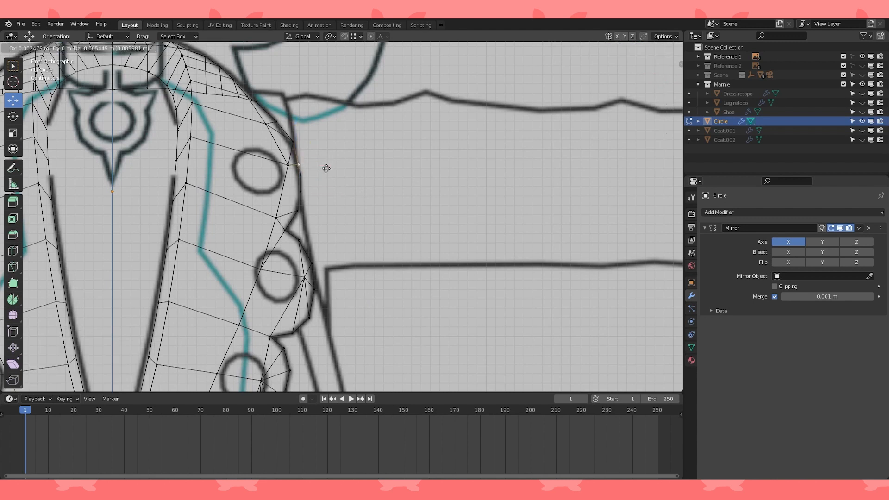
{"action": "left_click", "coordinate": [298, 167]}
{"action": "key", "text": "g"}
{"action": "left_click", "coordinate": [301, 176]}
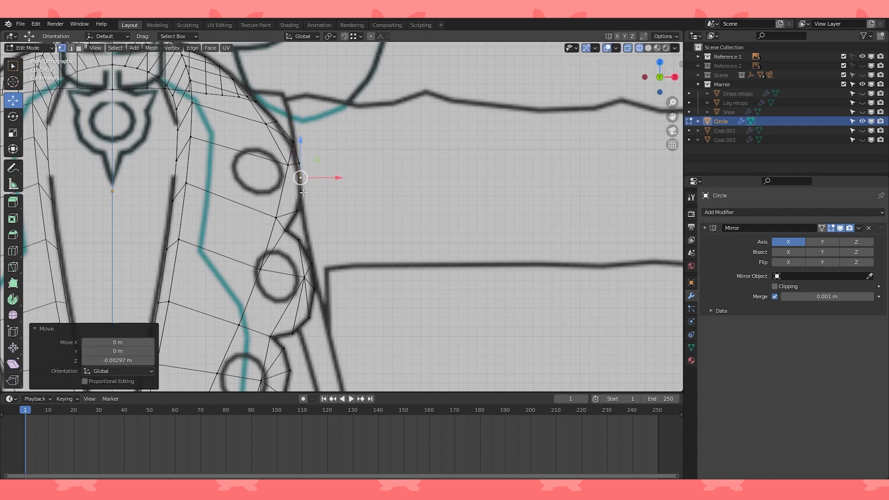
{"action": "key", "text": "g"}
{"action": "key", "text": "z"}
{"action": "left_click", "coordinate": [300, 207]}
- Fill the gap between the third scallop's outer edge vertices and the collar strip with faces
{"action": "left_click", "coordinate": [300, 212]}
{"action": "left_click", "coordinate": [277, 218], "text": "shift"}
{"action": "left_click", "coordinate": [286, 164], "text": "shift"}
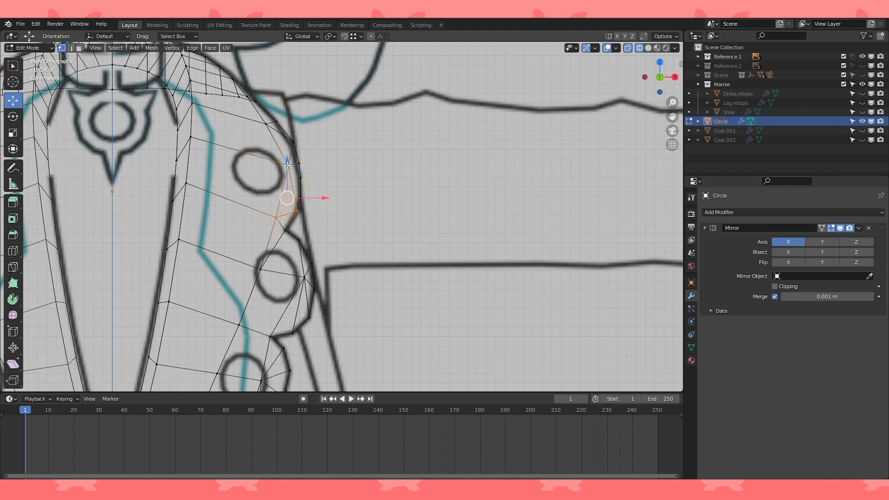
{"action": "left_click", "coordinate": [288, 166]}
{"action": "left_click", "coordinate": [301, 197], "text": "shift"}
{"action": "left_click", "coordinate": [298, 212], "text": "shift"}
{"action": "key", "text": "f"}
{"action": "left_click", "coordinate": [304, 195]}
{"action": "left_click_drag", "start_coordinate": [303, 195], "coordinate": [295, 167]}
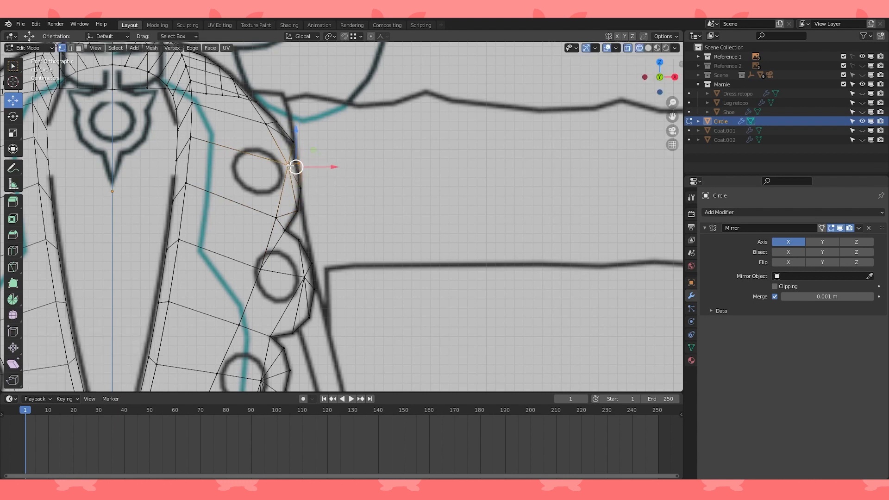
- Switch to solid shading and nudge the third scallop's edge vertex slightly along Y in side view
{"action": "key", "text": "a"}
{"action": "key", "text": "KP_3"}
{"action": "middle_click_drag", "start_coordinate": [343, 186], "coordinate": [514, 180], "text": "shift"}
{"action": "scroll", "coordinate": [514, 180], "scroll_direction": "up", "scroll_amount": 1}
{"action": "left_click", "coordinate": [647, 49]}
{"action": "left_click", "coordinate": [376, 157]}
{"action": "left_click_drag", "start_coordinate": [399, 157], "coordinate": [406, 157]}
- Examine the mirrored collar's overall shape in solid shading from the front, the side and oblique angles
{"action": "scroll", "coordinate": [405, 157], "scroll_direction": "down", "scroll_amount": 4}
{"action": "middle_click_drag", "start_coordinate": [407, 160], "coordinate": [482, 185]}
{"action": "key", "text": "a"}
{"action": "scroll", "coordinate": [471, 244], "scroll_direction": "down", "scroll_amount": 2}
{"action": "middle_click_drag", "start_coordinate": [471, 244], "coordinate": [485, 243]}
{"action": "key", "text": "Tab"}
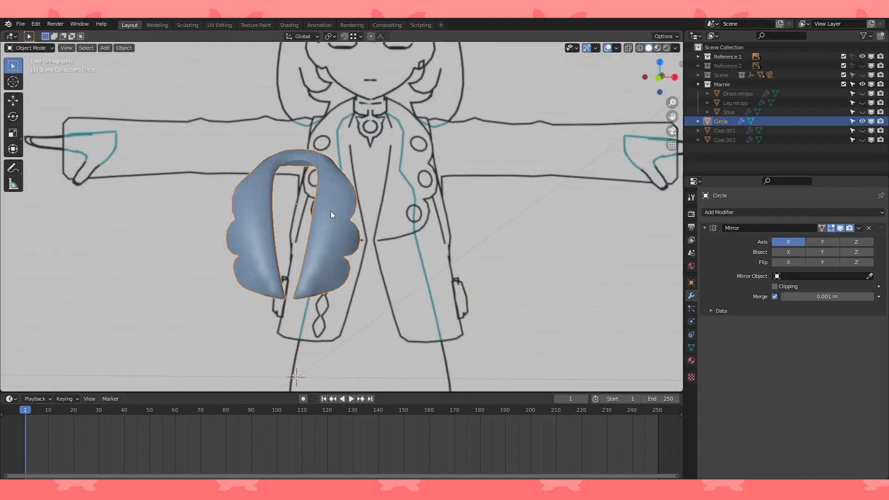
{"action": "key", "text": "KP_3"}
{"action": "scroll", "coordinate": [414, 198], "scroll_direction": "up", "scroll_amount": 3}
{"action": "middle_click_drag", "start_coordinate": [335, 204], "coordinate": [366, 235]}
{"action": "scroll", "coordinate": [414, 198], "scroll_direction": "down", "scroll_amount": 3}
{"action": "key", "text": "Tab"}
{"action": "scroll", "coordinate": [366, 235], "scroll_direction": "down", "scroll_amount": 3}
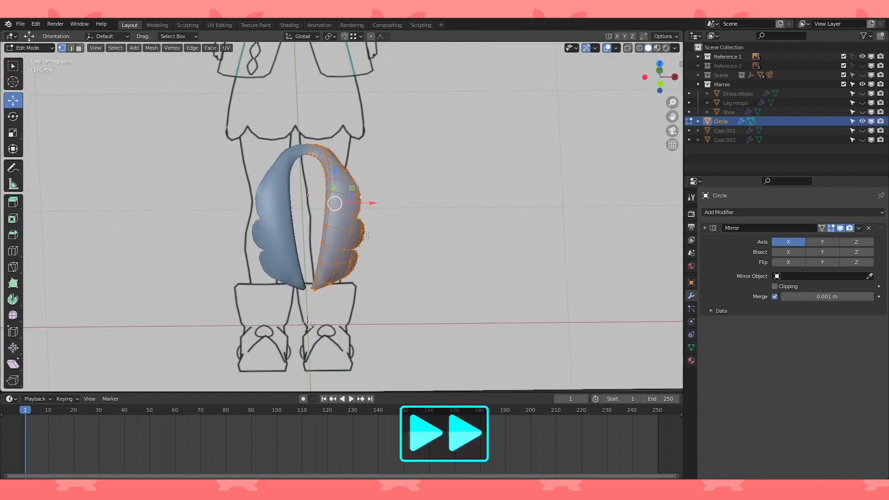
- Unhide Coat.002 beneath the collar and open the collar's object properties
{"action": "key", "text": "KP_1"}
{"action": "scroll", "coordinate": [468, 241], "scroll_direction": "up", "scroll_amount": 3}
{"action": "middle_click_drag", "start_coordinate": [421, 218], "coordinate": [368, 226]}
{"action": "left_click", "coordinate": [862, 139]}
{"action": "left_click", "coordinate": [691, 282]}
{"action": "scroll", "coordinate": [362, 284], "scroll_direction": "up", "scroll_amount": 4}
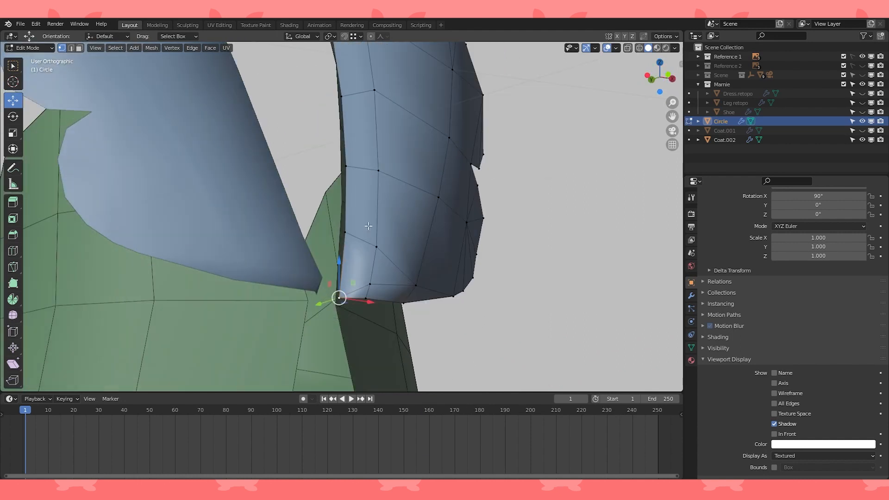
- Turn on snapping, move the collar's lower tip vertex onto the coat's edge, and show Coat.001 for comparison
{"action": "middle_click_drag", "start_coordinate": [364, 266], "coordinate": [345, 301]}
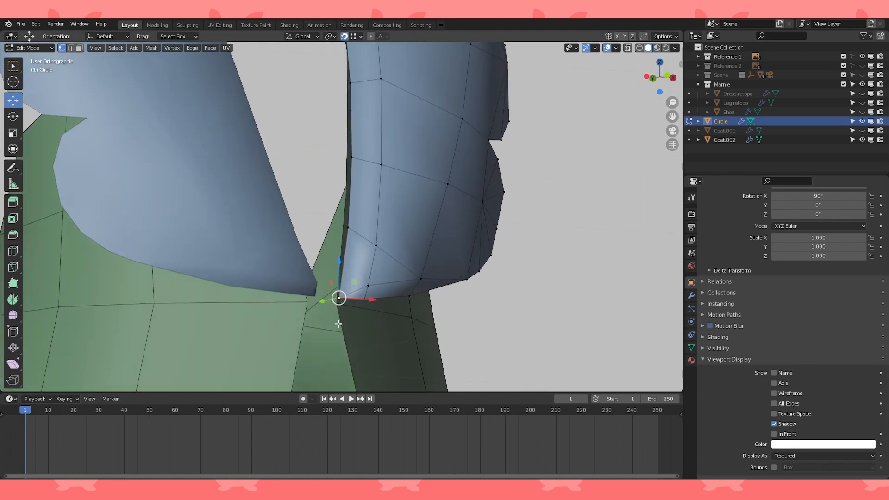
{"action": "left_click", "coordinate": [861, 131]}
{"action": "left_click", "coordinate": [862, 131]}
{"action": "left_click_drag", "start_coordinate": [341, 299], "coordinate": [337, 303]}
{"action": "key", "text": "KP_1"}
{"action": "left_click", "coordinate": [862, 131]}
- Adjust the vertices beside the collar's lower tip so the corner follows the coat's front edge
{"action": "middle_click_drag", "start_coordinate": [376, 262], "coordinate": [373, 228]}
{"action": "left_click", "coordinate": [358, 237]}
{"action": "left_click_drag", "start_coordinate": [358, 236], "coordinate": [357, 239]}
{"action": "mouse_move", "coordinate": [407, 241]}
{"action": "middle_mouse_down"}
{"action": "mouse_move", "coordinate": [435, 246]}
{"action": "mouse_move", "coordinate": [398, 266]}
{"action": "mouse_move", "coordinate": [430, 264]}
{"action": "mouse_move", "coordinate": [357, 240]}
{"action": "mouse_move", "coordinate": [423, 236]}
{"action": "middle_mouse_up"}
{"action": "key", "text": "KP_1"}
{"action": "middle_click_drag", "start_coordinate": [642, 275], "coordinate": [366, 201]}
{"action": "key", "text": "KP_1"}
{"action": "key", "text": "KP_1"}
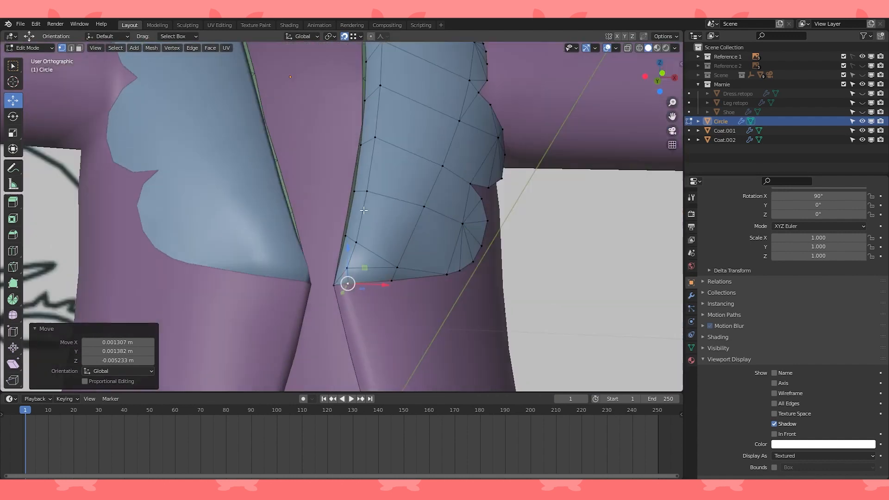
- Move the vertex above the collar's tip about 0.004 m along X and -0.004 m along Z, checking it in side view wireframe
{"action": "scroll", "coordinate": [353, 296], "scroll_direction": "up", "scroll_amount": 3}
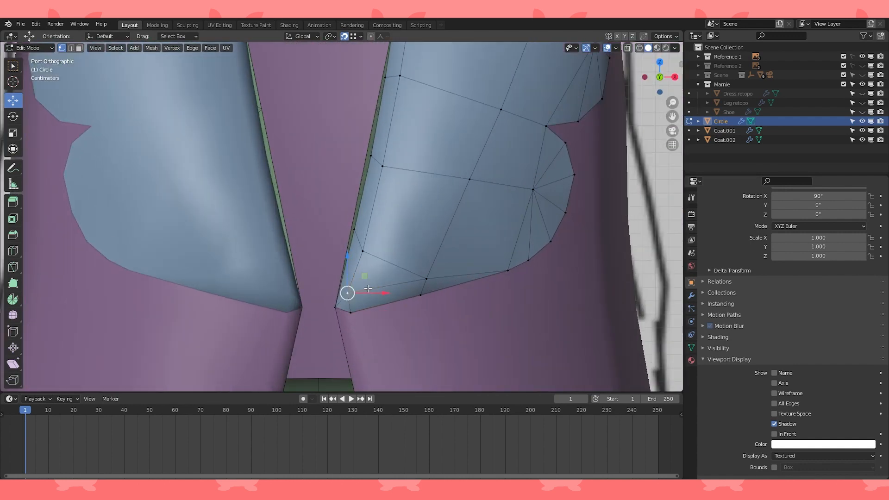
{"action": "key", "text": "g"}
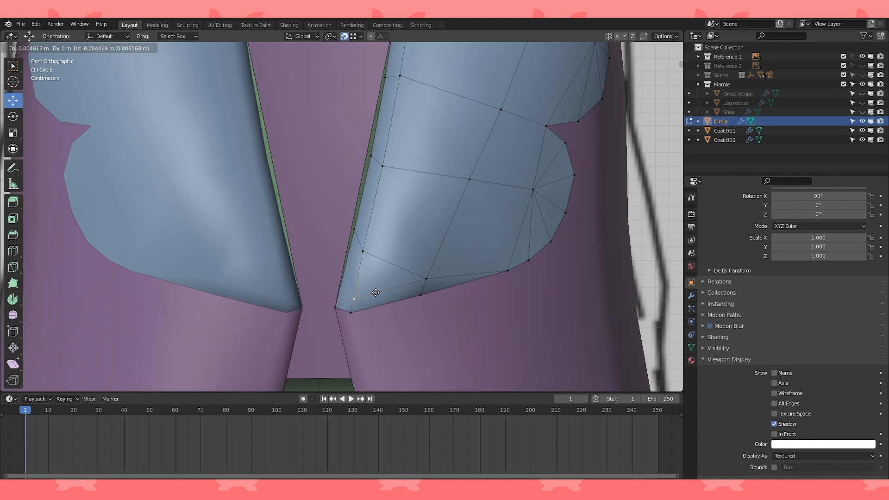
{"action": "left_click", "coordinate": [373, 294]}
{"action": "key", "text": "KP_3"}
{"action": "key", "text": "shift+z"}
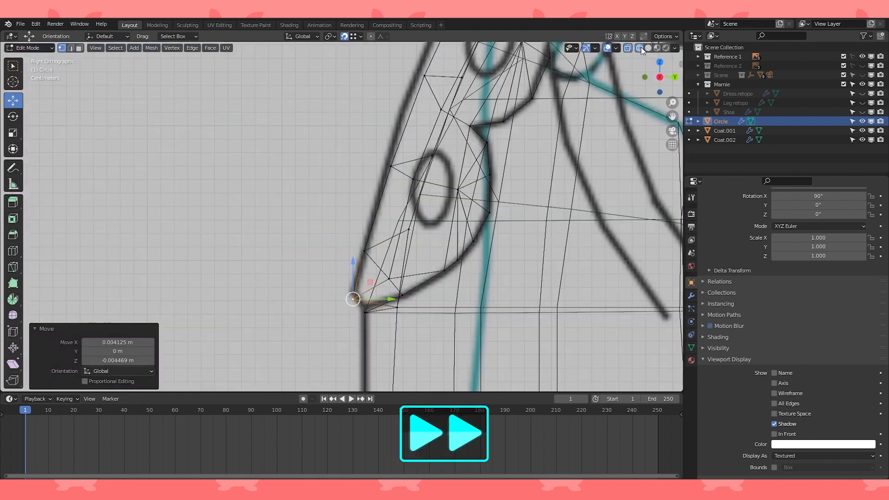
{"action": "key", "text": "shift+z"}
- Cut an edge with the Knife from the inner column vertex at the lowest scallop to the collar's inner border
{"action": "middle_click_drag", "start_coordinate": [359, 316], "coordinate": [348, 238]}
{"action": "key", "text": "KP_1"}
{"action": "scroll", "coordinate": [354, 199], "scroll_direction": "up", "scroll_amount": 2}
{"action": "middle_click_drag", "start_coordinate": [354, 196], "coordinate": [345, 217]}
{"action": "key", "text": "k"}
{"action": "left_click", "coordinate": [367, 196]}
{"action": "left_click", "coordinate": [338, 220]}
{"action": "key", "text": "Return"}
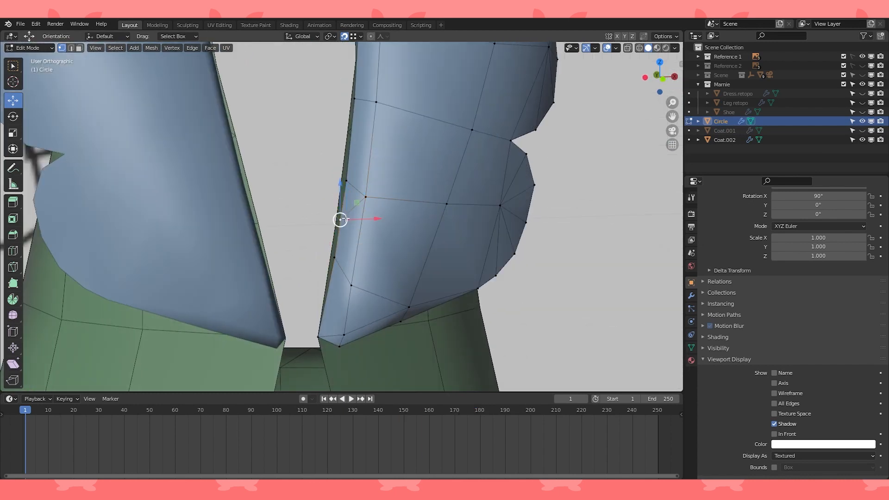
- Switch snapping to edges and move the lower inner border vertices onto the coat's edge, the last about -0.004, 0.002, -0.007 m in X, Y, Z
{"action": "left_click_drag", "start_coordinate": [345, 218], "coordinate": [337, 220]}
{"action": "left_click", "coordinate": [336, 256]}
{"action": "middle_click_drag", "start_coordinate": [336, 256], "coordinate": [366, 248]}
{"action": "left_click", "coordinate": [352, 36]}
{"action": "left_click", "coordinate": [327, 82]}
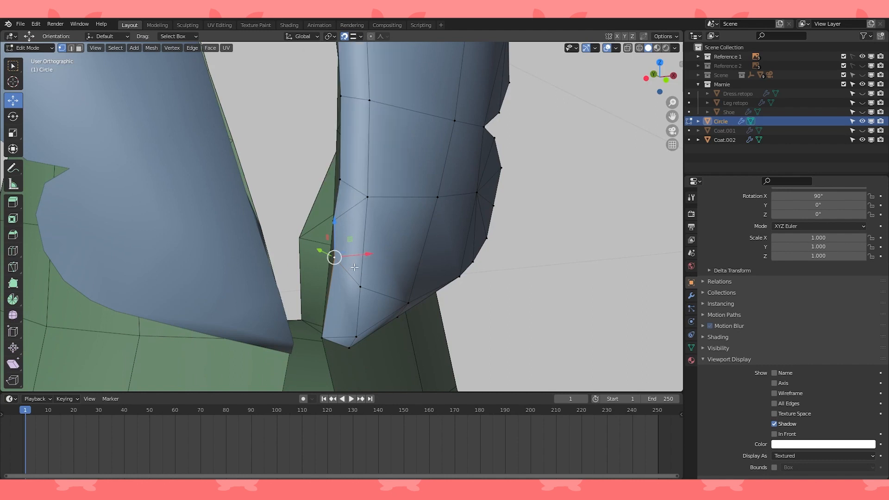
{"action": "key", "text": "g"}
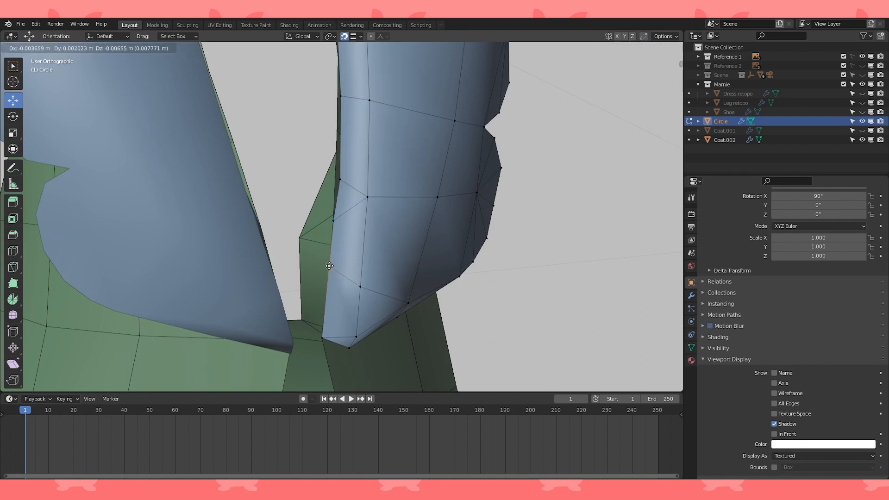
{"action": "left_click", "coordinate": [329, 265]}
{"action": "middle_click_drag", "start_coordinate": [328, 264], "coordinate": [336, 229]}
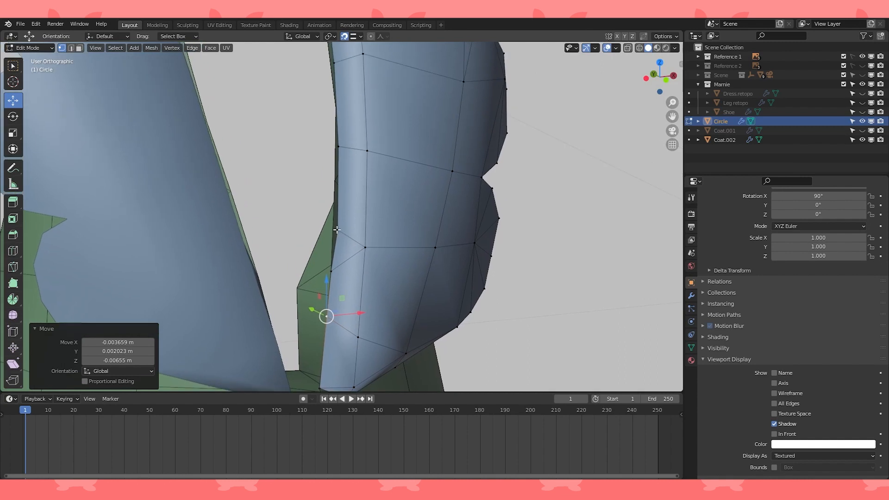
- Dissolve the old cross edge above the new cut on the collar's inner border strip
{"action": "left_click", "coordinate": [74, 50]}
{"action": "left_click", "coordinate": [349, 235]}
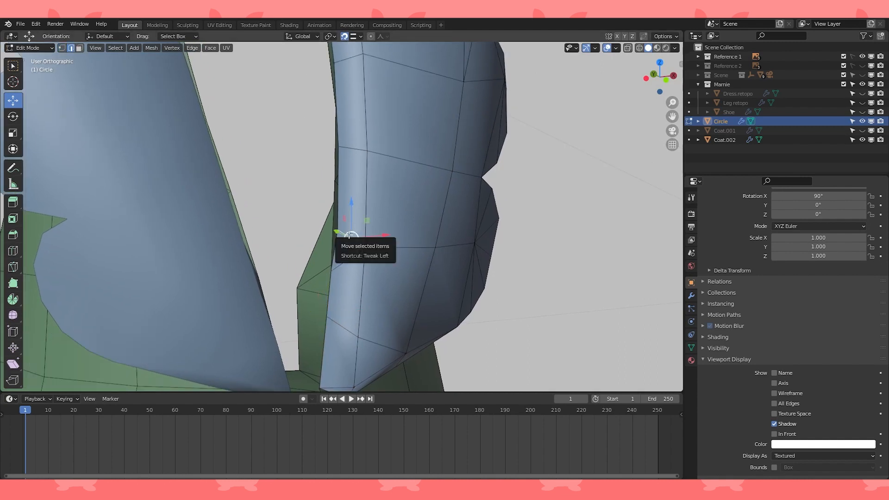
{"action": "key", "text": "x"}
{"action": "left_click", "coordinate": [313, 298]}
- Knife a lower edge from the second scallop's inner vertex to the collar's inner border and dissolve the old edge above it
{"action": "left_click", "coordinate": [62, 48]}
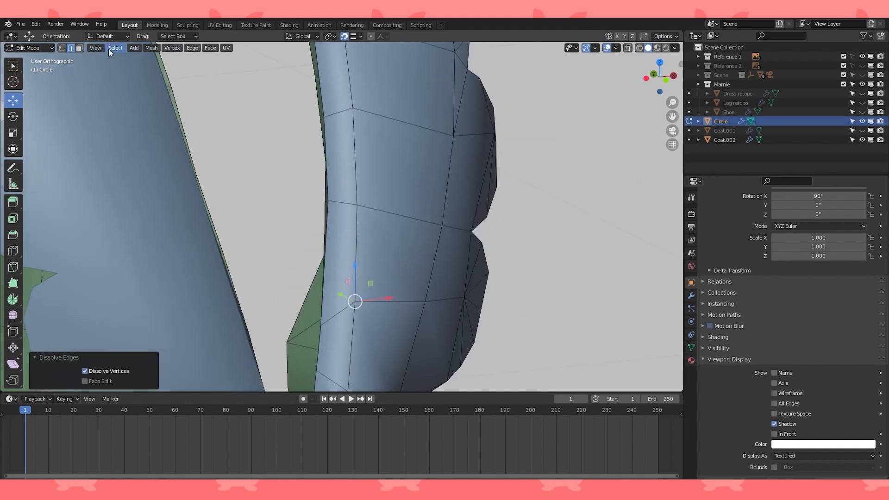
{"action": "left_click", "coordinate": [328, 201]}
{"action": "middle_click_drag", "start_coordinate": [453, 203], "coordinate": [436, 205]}
{"action": "scroll", "coordinate": [446, 211], "scroll_direction": "down", "scroll_amount": 2}
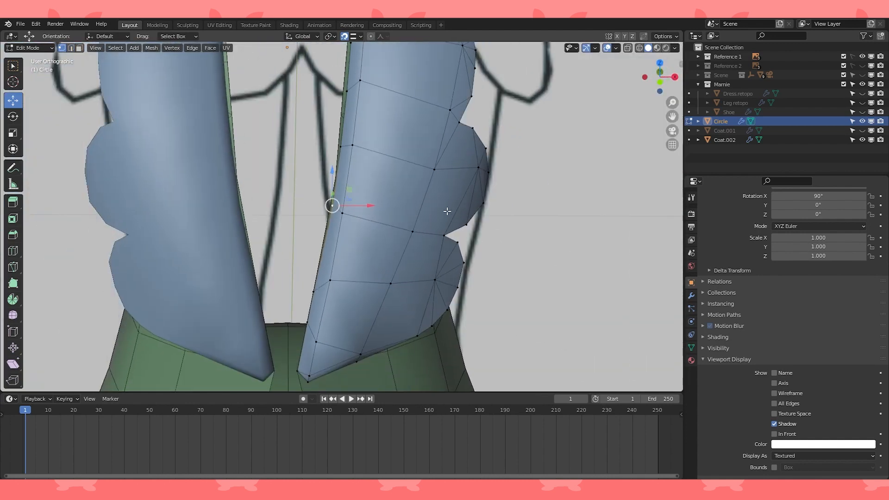
{"action": "key", "text": "KP_1"}
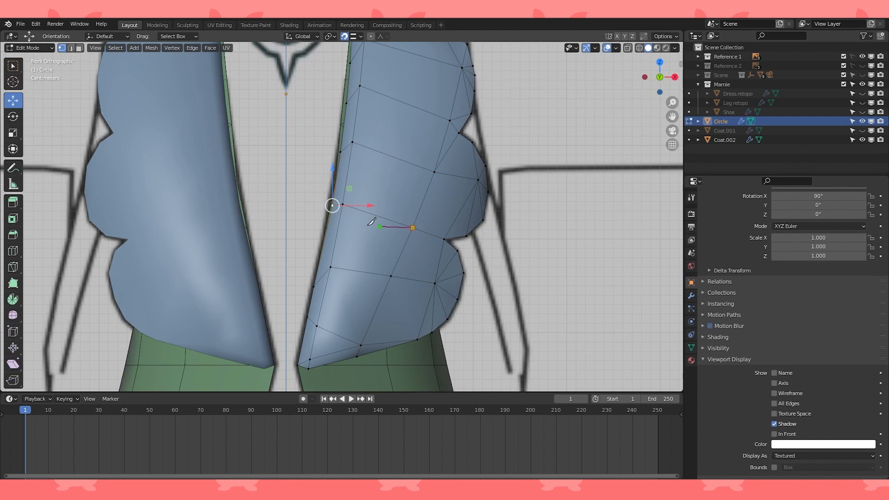
{"action": "left_click", "coordinate": [330, 223]}
{"action": "key", "text": "Return"}
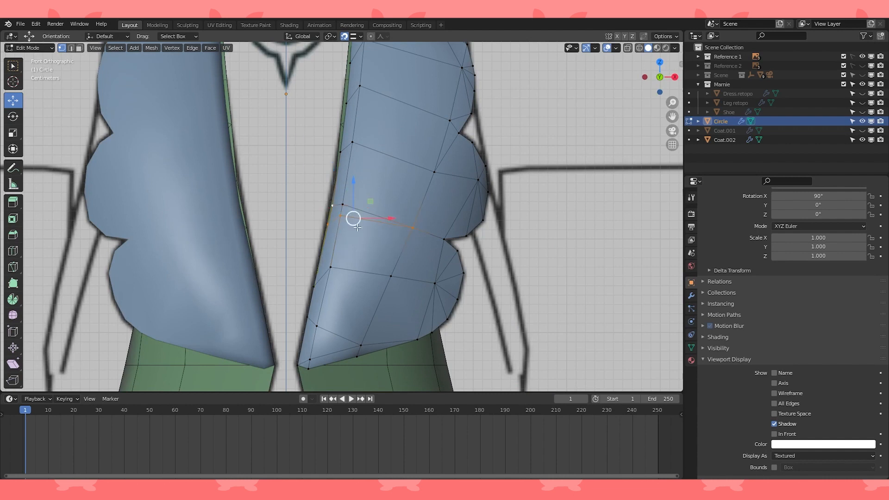
{"action": "key", "text": "2"}
{"action": "key", "text": "x"}
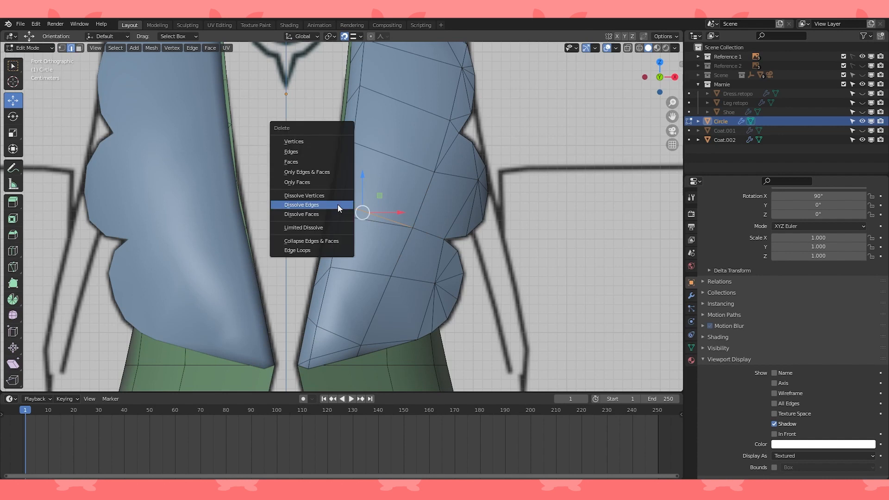
{"action": "left_click", "coordinate": [339, 205]}
- Move the new inner border vertex along the coat's edge by about -0.003 m in X, -0.003 m in Y and -0.006 m in Z
{"action": "key", "text": "1"}
{"action": "left_click", "coordinate": [327, 227]}
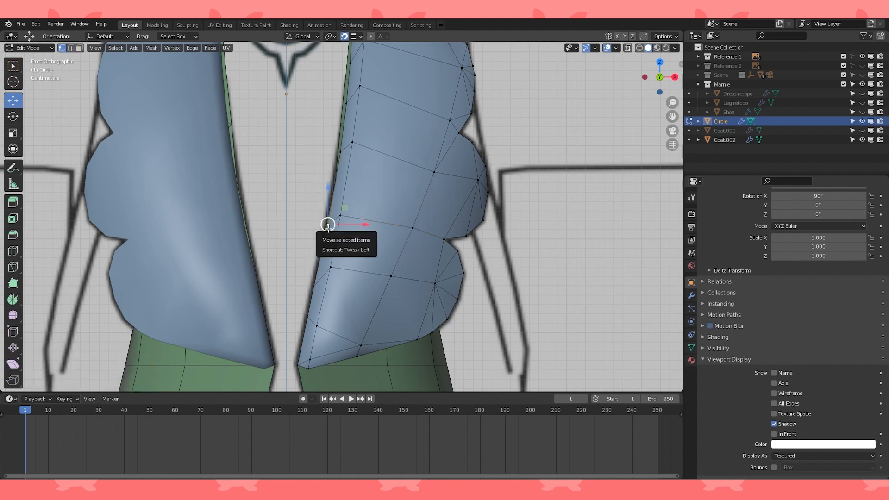
{"action": "scroll", "coordinate": [327, 227], "scroll_direction": "up", "scroll_amount": 2}
{"action": "left_click_drag", "start_coordinate": [324, 227], "coordinate": [318, 233]}
{"action": "scroll", "coordinate": [320, 231], "scroll_direction": "down", "scroll_amount": 1}
{"action": "scroll", "coordinate": [338, 216], "scroll_direction": "down", "scroll_amount": 2}
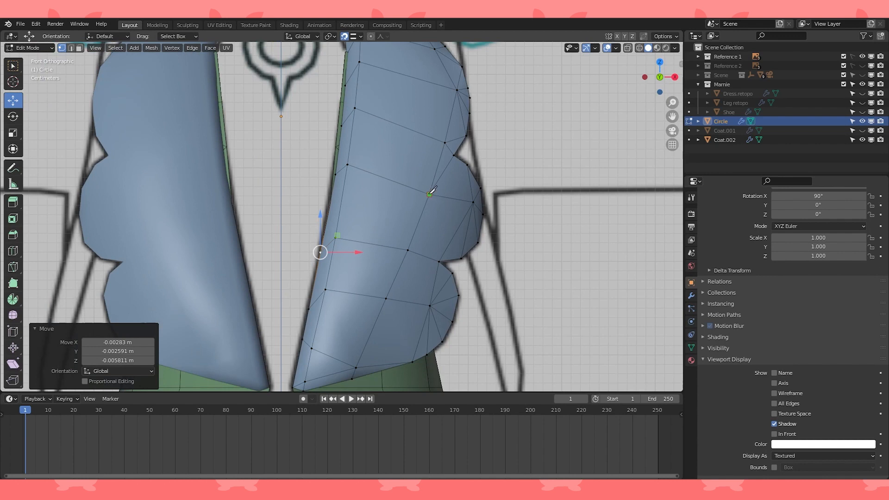
- Knife the next cross edge up to the inner border, then switch snapping to vertices and adjust the nearby border vertices
{"action": "middle_click_drag", "start_coordinate": [348, 173], "coordinate": [340, 216]}
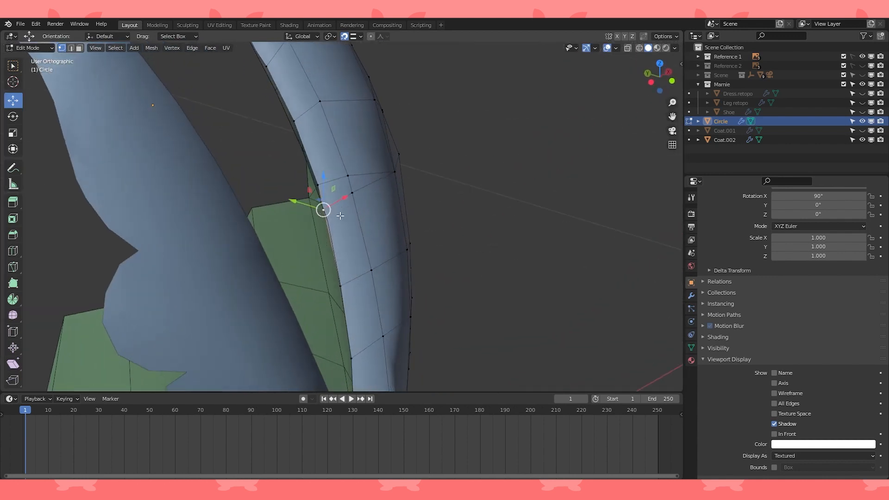
{"action": "left_click", "coordinate": [357, 37]}
{"action": "left_click", "coordinate": [326, 71]}
{"action": "left_click_drag", "start_coordinate": [327, 219], "coordinate": [331, 227]}
{"action": "left_click", "coordinate": [341, 286]}
{"action": "left_click_drag", "start_coordinate": [341, 287], "coordinate": [343, 286]}
{"action": "middle_click_drag", "start_coordinate": [373, 273], "coordinate": [342, 266]}
- Dissolve the old cross edge directly above the newly cut edge on the collar
{"action": "left_click", "coordinate": [352, 309]}
{"action": "key", "text": "2"}
{"action": "middle_click_drag", "start_coordinate": [352, 310], "coordinate": [417, 227]}
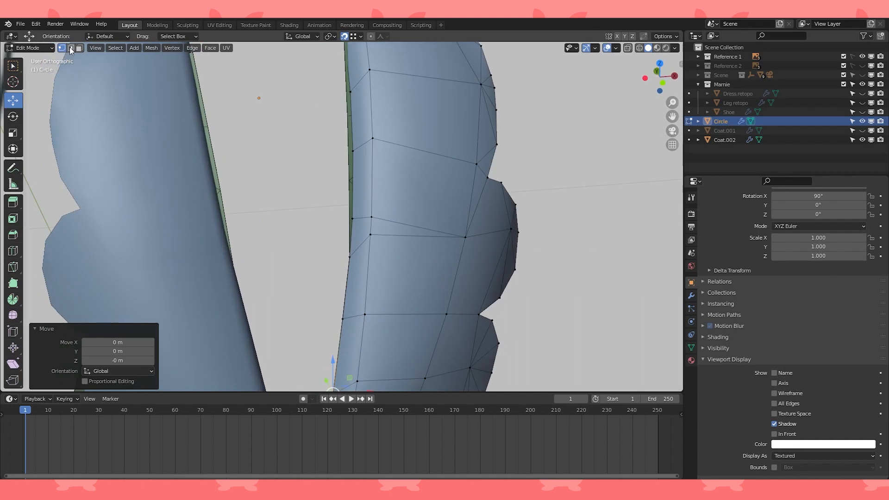
{"action": "left_click", "coordinate": [428, 229]}
{"action": "key", "text": "x"}
{"action": "left_click", "coordinate": [356, 221]}
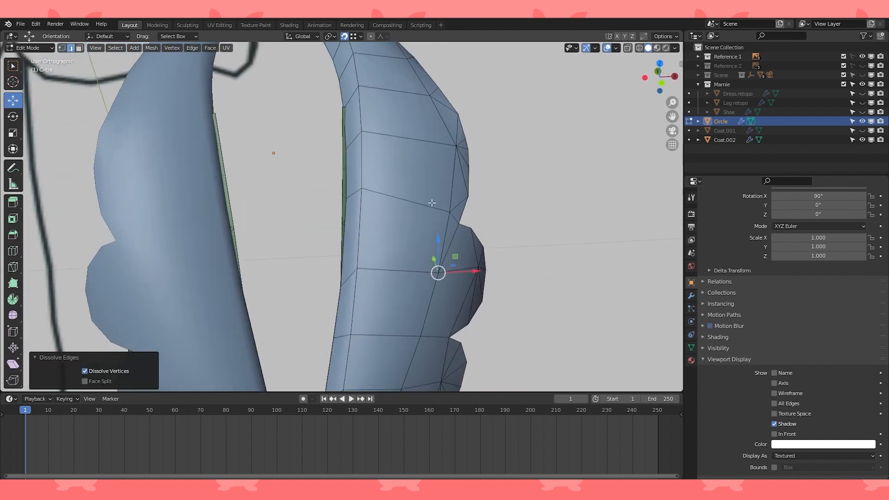
- Knife a new edge from the vertex beside the upper notch to the collar's inner border and dissolve the old edge above it
{"action": "key", "text": "KP_1"}
{"action": "scroll", "coordinate": [149, 70], "scroll_direction": "up", "scroll_amount": 3}
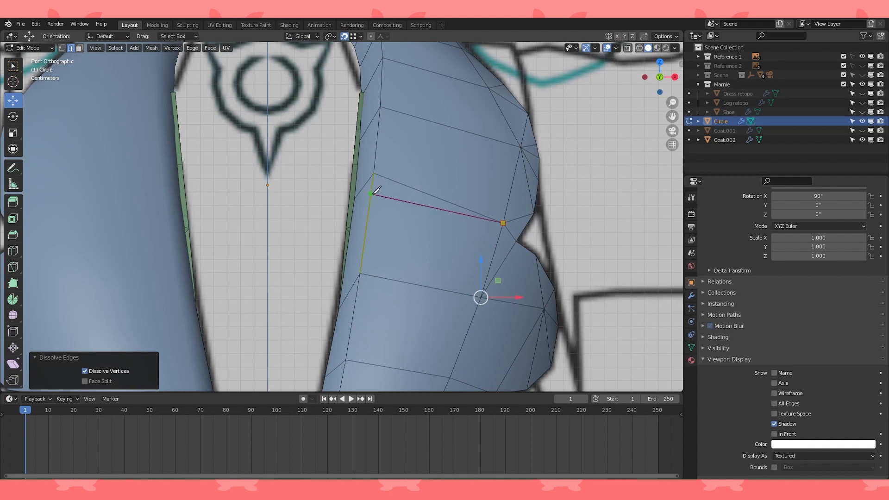
{"action": "left_click", "coordinate": [356, 219]}
{"action": "key", "text": "Return"}
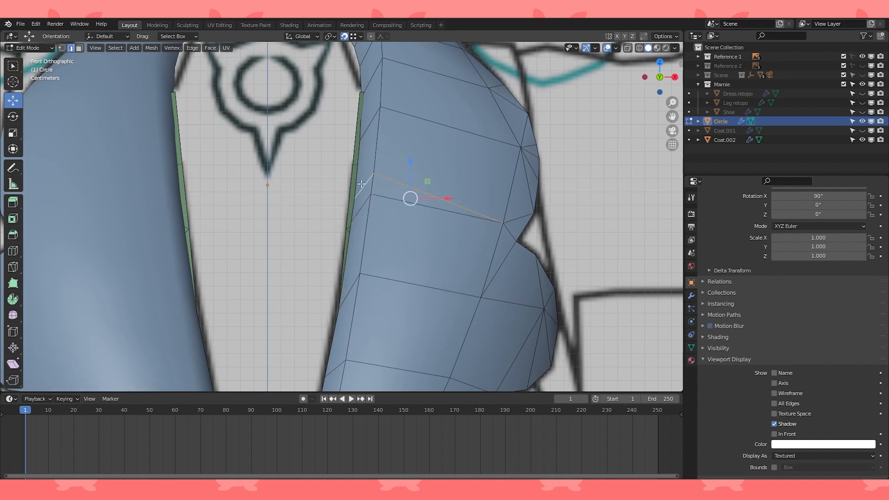
{"action": "key", "text": "x"}
{"action": "left_click", "coordinate": [361, 185]}
- Move the new cut's inner border vertex onto the coat's edge, about -0.004 m in X, -0.004 m in Y and -0.005 m in Z
{"action": "key", "text": "1"}
{"action": "left_click", "coordinate": [351, 222]}
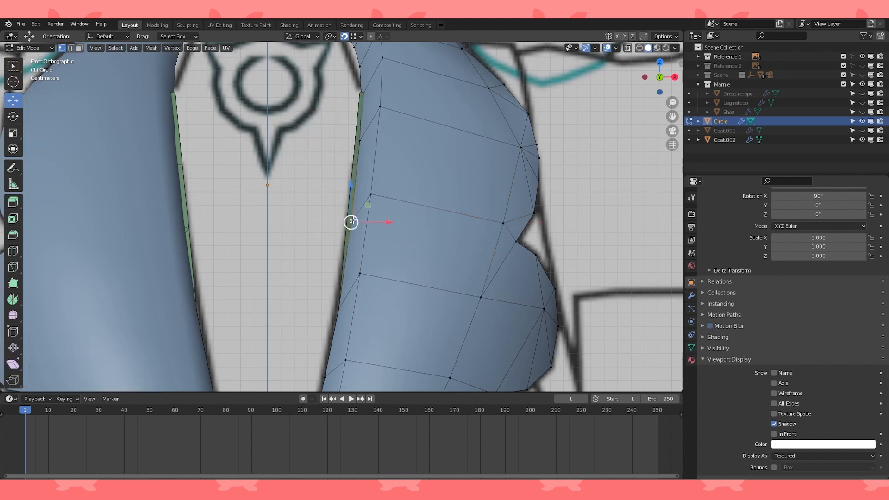
{"action": "left_click_drag", "start_coordinate": [351, 221], "coordinate": [346, 228]}
{"action": "middle_click_drag", "start_coordinate": [394, 157], "coordinate": [394, 189], "text": "shift"}
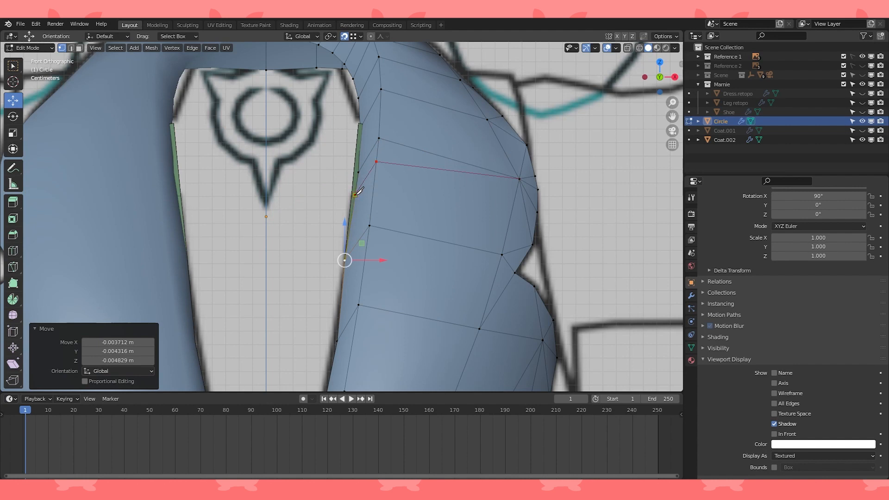
- Knife a new edge across the third scallop to the inner border and dissolve the old cross edge above it
{"action": "left_click", "coordinate": [355, 194]}
{"action": "key", "text": "Return"}
{"action": "key", "text": "2"}
{"action": "key", "text": "x"}
{"action": "left_click", "coordinate": [406, 148]}
- Move the third scallop cut's border vertex onto the coat's edge, about -0.003 m in X, -0.001 m in Y and -0.001 m in Z
{"action": "key", "text": "1"}
{"action": "left_click", "coordinate": [354, 192]}
{"action": "left_click_drag", "start_coordinate": [354, 192], "coordinate": [351, 196]}
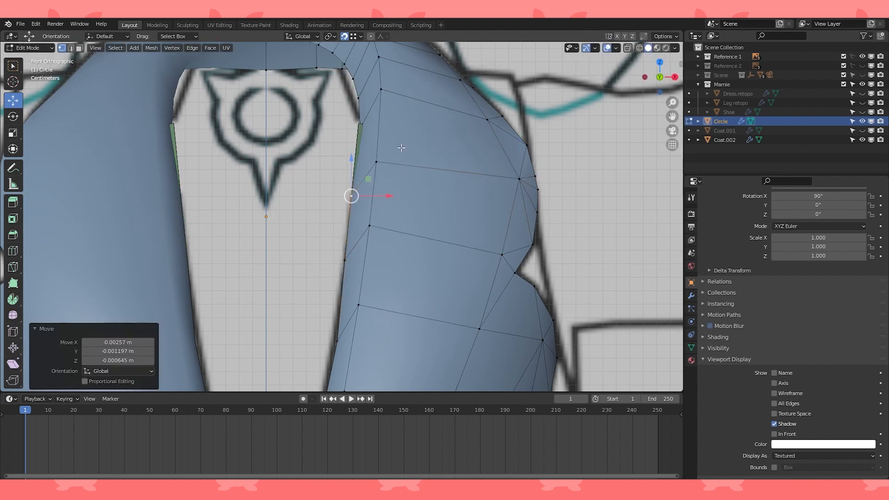
- Knife a new edge across the upper scallop to the collar's inner border and dissolve the old cross edge above it
{"action": "scroll", "coordinate": [401, 148], "scroll_direction": "down", "scroll_amount": 1}
{"action": "left_click", "coordinate": [353, 184]}
{"action": "scroll", "coordinate": [355, 184], "scroll_direction": "up", "scroll_amount": 3}
{"action": "middle_click_drag", "start_coordinate": [392, 183], "coordinate": [359, 180], "text": "shift"}
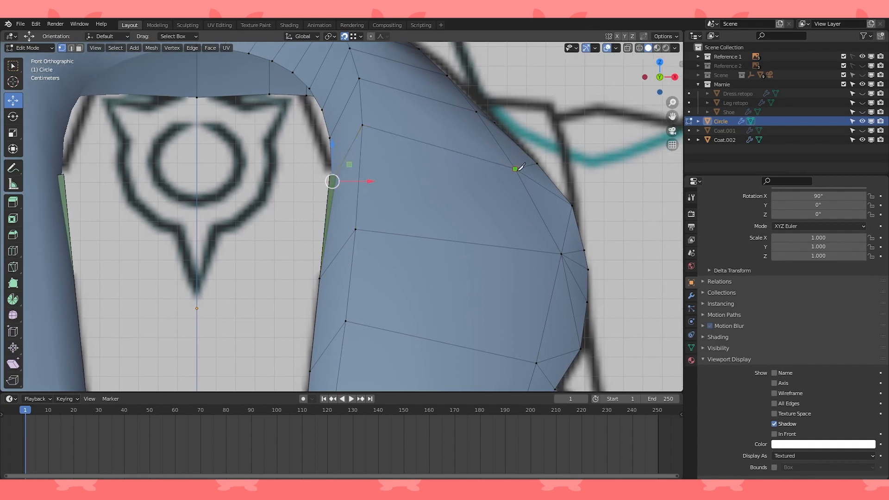
{"action": "key", "text": "2"}
{"action": "left_click", "coordinate": [417, 158]}
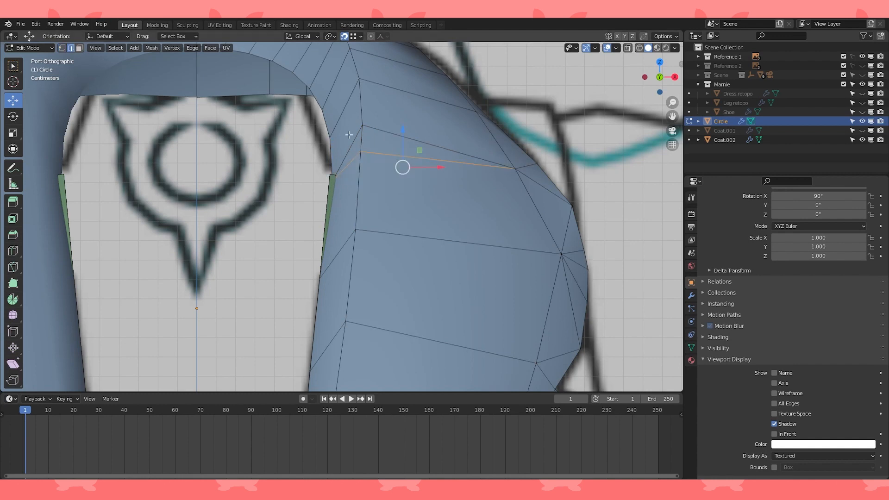
{"action": "key", "text": "x"}
{"action": "left_click", "coordinate": [392, 135]}
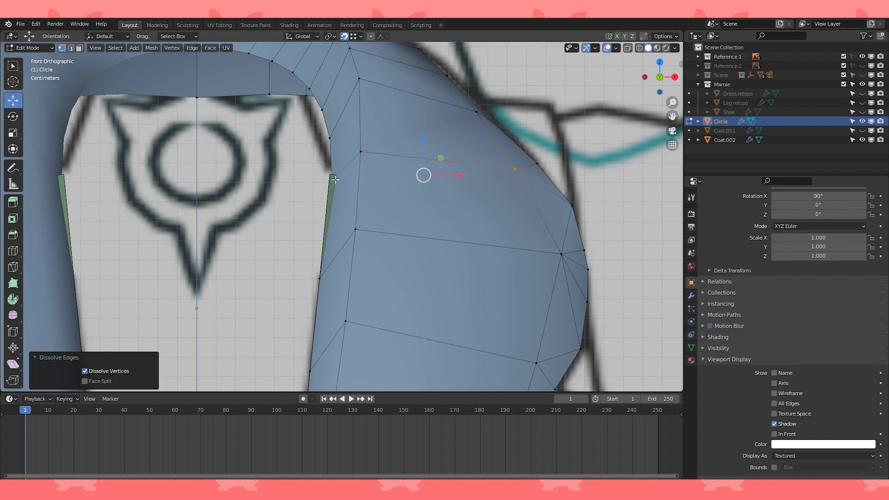
- Move the upper cut's inner border vertex onto the coat's edge, about -0.001 m in X, -0.002 m in Y and 0.004 m in Z
{"action": "left_click", "coordinate": [334, 176]}
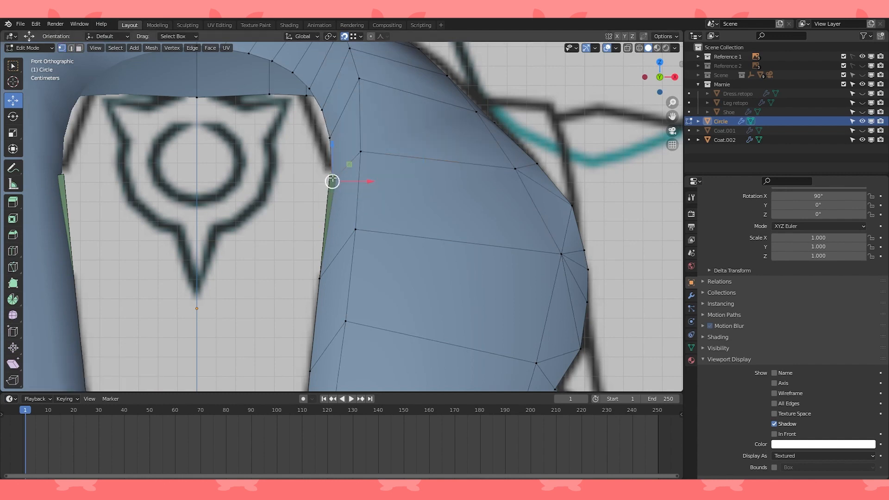
{"action": "left_click_drag", "start_coordinate": [333, 178], "coordinate": [332, 176]}
- Knife a lengthwise edge up the middle of the collar half and dissolve the leftover edge near the lower tip
{"action": "scroll", "coordinate": [332, 178], "scroll_direction": "down", "scroll_amount": 5}
{"action": "middle_click_drag", "start_coordinate": [343, 183], "coordinate": [353, 280]}
{"action": "key", "text": "KP_3"}
{"action": "scroll", "coordinate": [372, 252], "scroll_direction": "up", "scroll_amount": 3}
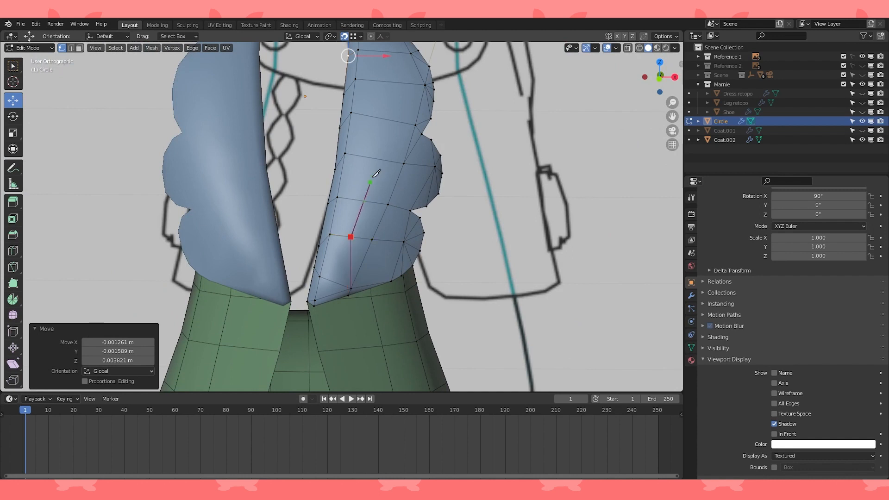
{"action": "middle_click_drag", "start_coordinate": [391, 79], "coordinate": [389, 115]}
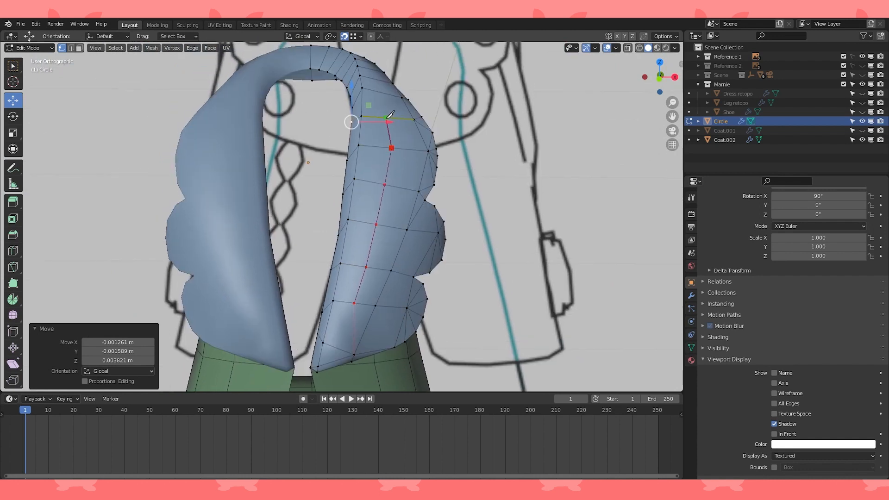
{"action": "key", "text": "2"}
{"action": "middle_click_drag", "start_coordinate": [368, 208], "coordinate": [324, 116], "text": "shift"}
{"action": "scroll", "coordinate": [296, 270], "scroll_direction": "up", "scroll_amount": 3}
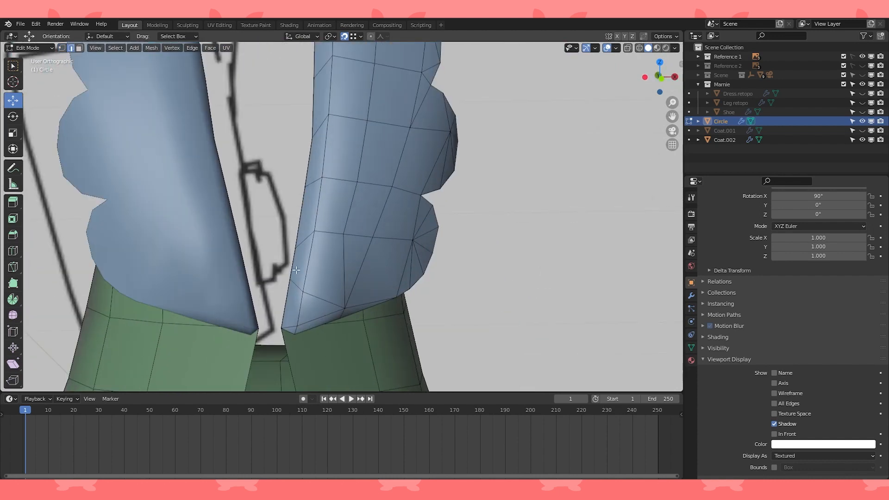
{"action": "key", "text": "x"}
{"action": "left_click", "coordinate": [293, 284]}
- Isolate the vertices of the collar's new lengthwise edge by hiding the rest of the mesh
{"action": "middle_click_drag", "start_coordinate": [294, 284], "coordinate": [309, 117]}
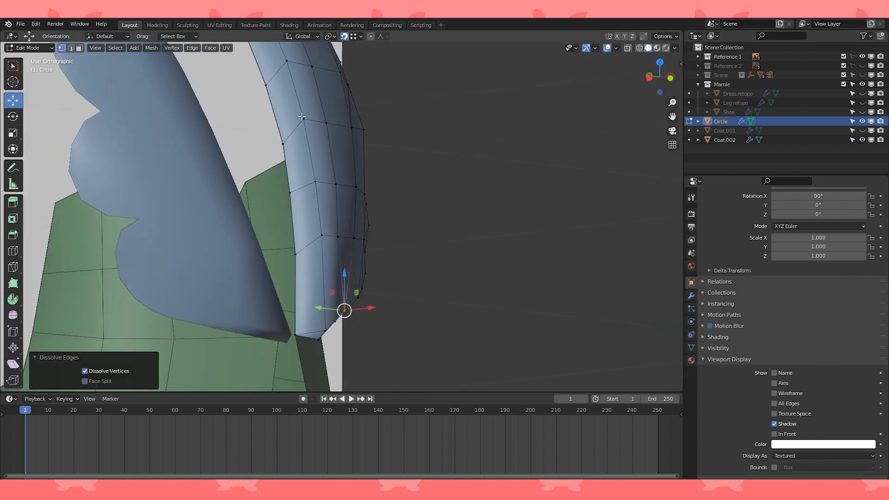
{"action": "middle_click_drag", "start_coordinate": [308, 117], "coordinate": [195, 199], "text": "shift"}
{"action": "left_click", "coordinate": [332, 268]}
{"action": "middle_click_drag", "start_coordinate": [332, 268], "coordinate": [341, 309], "text": "shift"}
{"action": "scroll", "coordinate": [342, 297], "scroll_direction": "down", "scroll_amount": 2}
{"action": "left_click", "coordinate": [332, 239]}
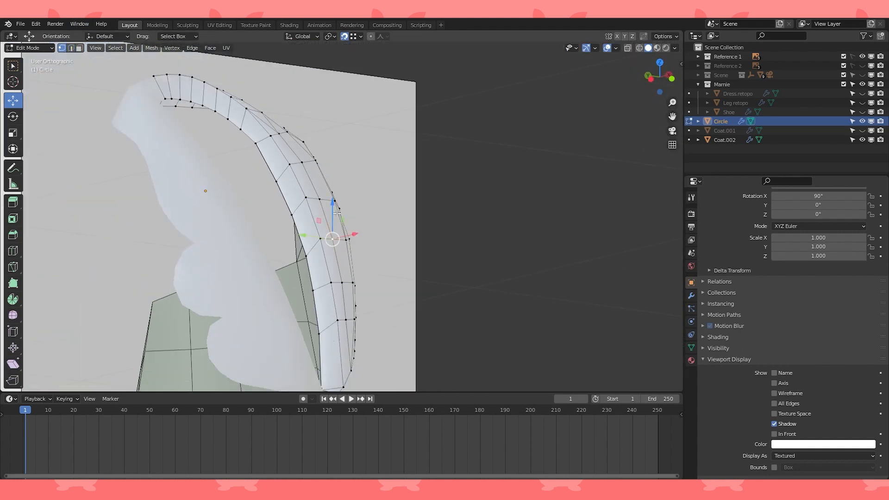
{"action": "middle_click_drag", "start_coordinate": [307, 177], "coordinate": [331, 363]}
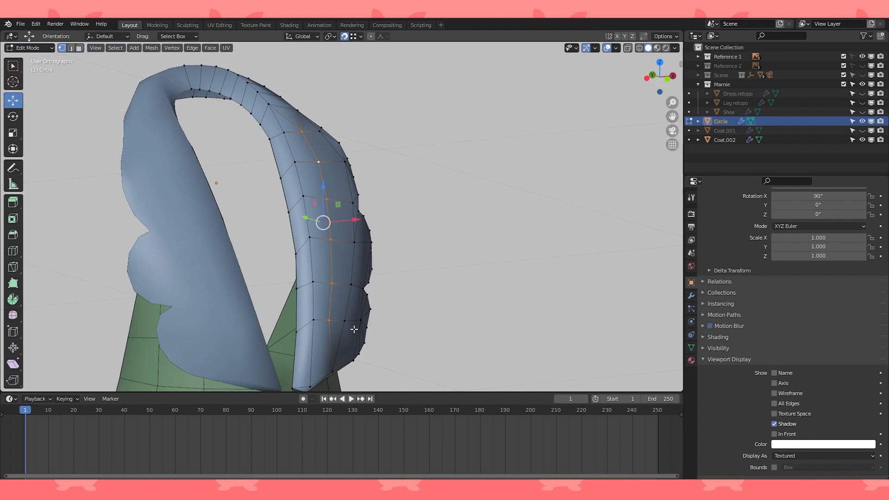
{"action": "key", "text": "ctrl+i"}
{"action": "key", "text": "h"}
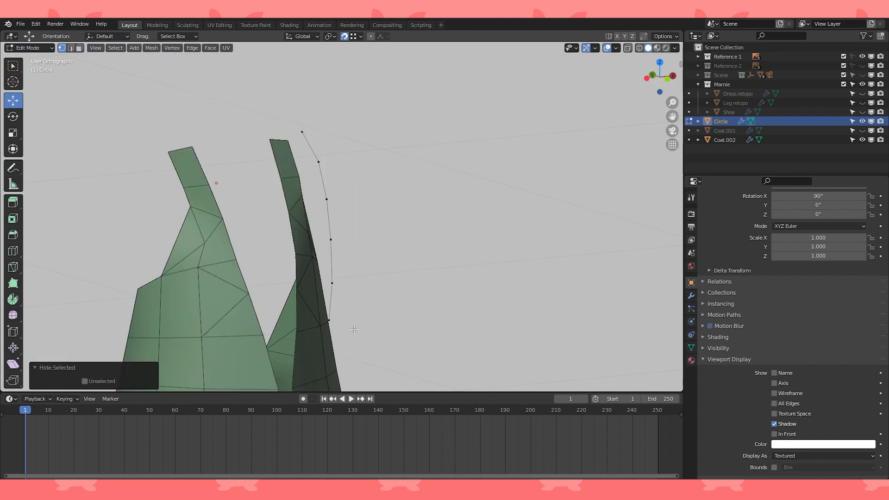
- Set the proportional falloff to Smooth and move the lengthwise edge's middle vertices about -0.002 m in Y, working in wireframe side view
{"action": "middle_click_drag", "start_coordinate": [262, 196], "coordinate": [363, 93]}
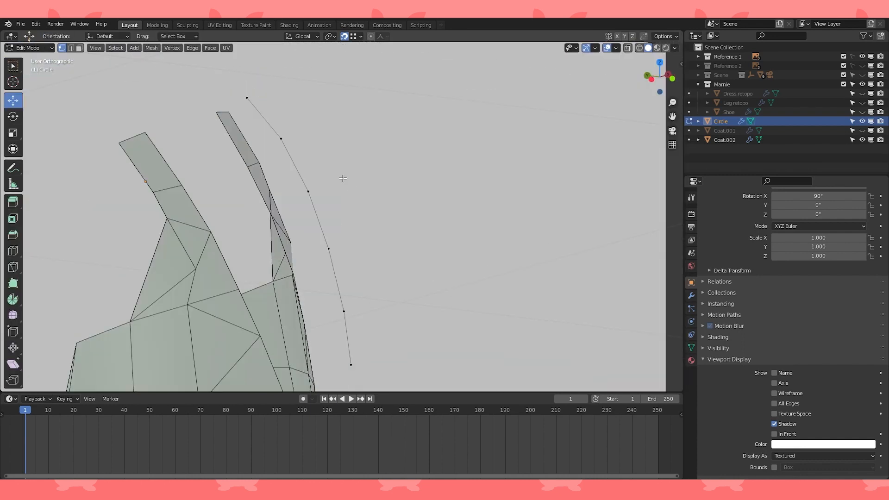
{"action": "middle_click_drag", "start_coordinate": [341, 181], "coordinate": [315, 198]}
{"action": "left_click", "coordinate": [332, 244]}
{"action": "left_click", "coordinate": [386, 37]}
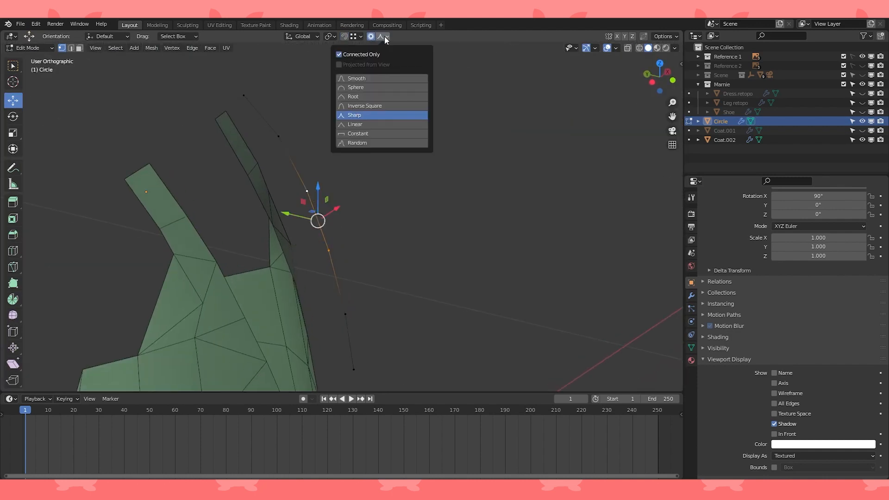
{"action": "left_click", "coordinate": [359, 80]}
{"action": "middle_click_drag", "start_coordinate": [341, 216], "coordinate": [472, 182]}
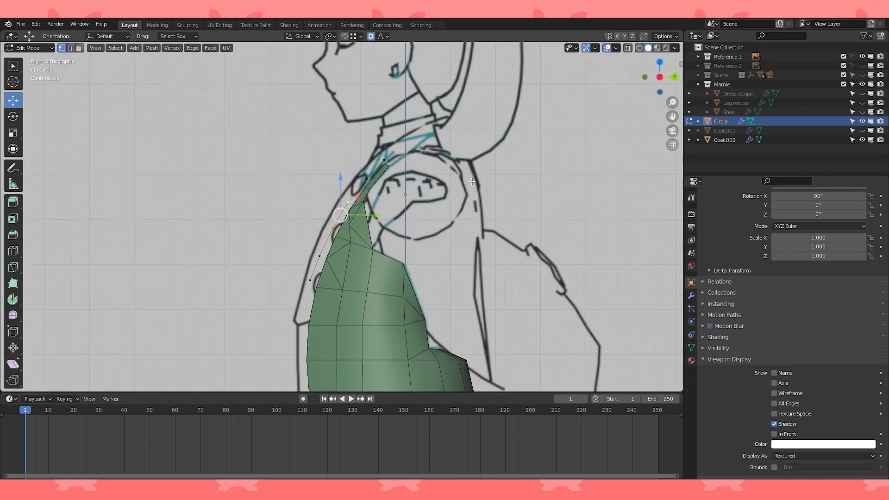
{"action": "left_click", "coordinate": [638, 47]}
{"action": "scroll", "coordinate": [342, 215], "scroll_direction": "up", "scroll_amount": 3}
{"action": "left_click_drag", "start_coordinate": [374, 214], "coordinate": [373, 213]}
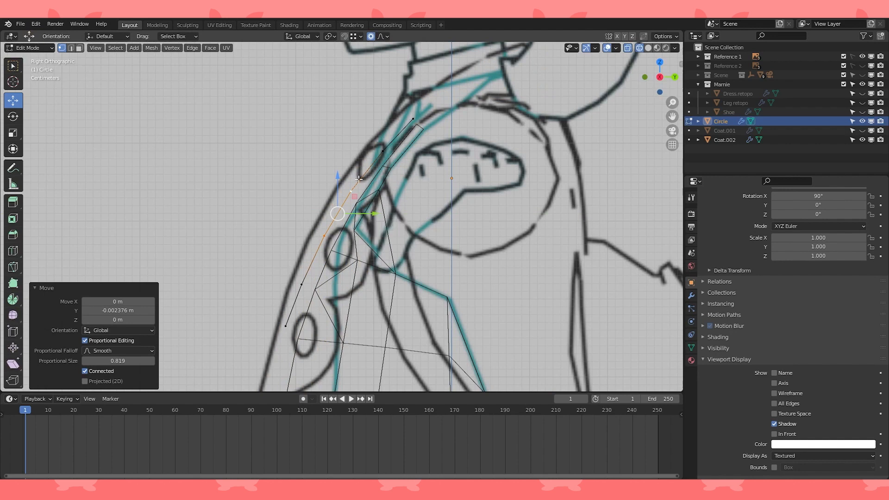
- Leave mesh editing and return the collar to solid shading
{"action": "key", "text": "Tab"}
{"action": "mouse_move", "coordinate": [337, 176]}
{"action": "middle_mouse_down"}
{"action": "mouse_move", "coordinate": [377, 188]}
{"action": "mouse_move", "coordinate": [472, 162]}
{"action": "mouse_move", "coordinate": [454, 192]}
{"action": "mouse_move", "coordinate": [535, 183]}
{"action": "middle_mouse_up"}
{"action": "key", "text": "shift+z"}
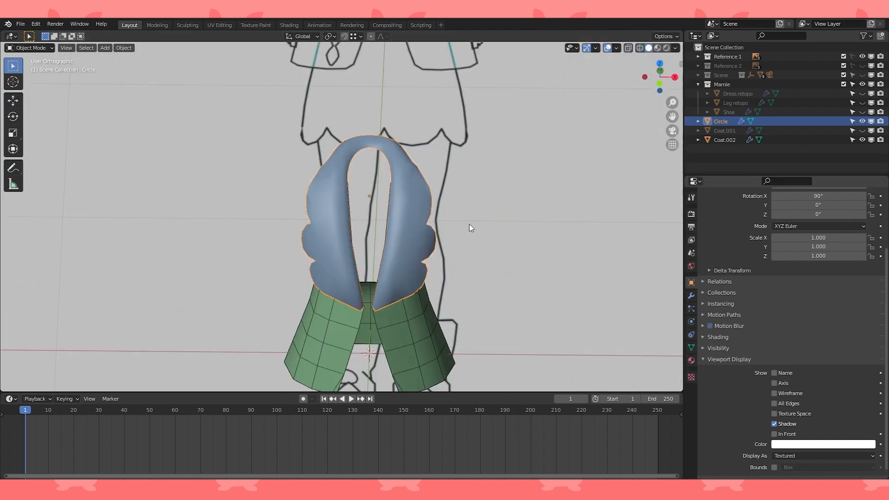
{"action": "left_click", "coordinate": [20, 24]}
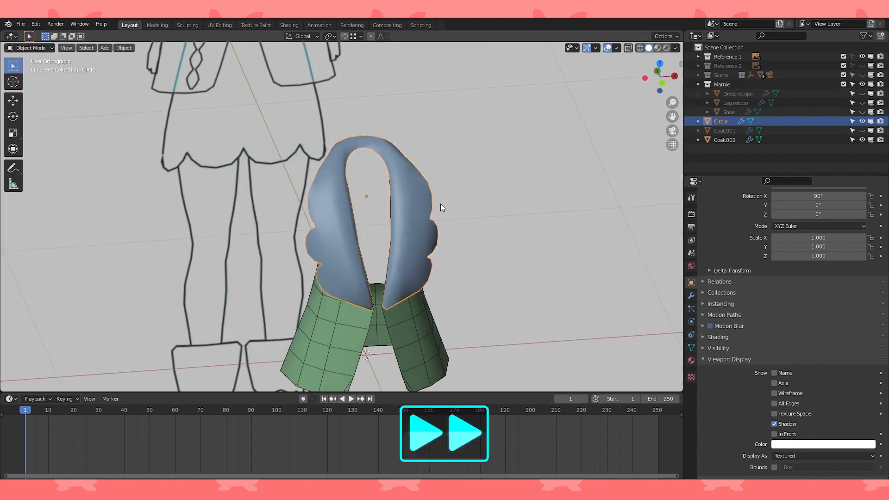
- Unhide the Coat.001 mesh and check how it sits against the collar
{"action": "key", "text": "alt+a"}
{"action": "middle_click_drag", "start_coordinate": [440, 204], "coordinate": [490, 223]}
{"action": "left_click", "coordinate": [861, 130]}
{"action": "scroll", "coordinate": [447, 209], "scroll_direction": "up", "scroll_amount": 5}
{"action": "key", "text": "Tab"}
{"action": "left_click", "coordinate": [446, 208]}
{"action": "key", "text": "Tab"}
{"action": "scroll", "coordinate": [438, 243], "scroll_direction": "down", "scroll_amount": 5}
{"action": "middle_click_drag", "start_coordinate": [416, 195], "coordinate": [412, 266]}
{"action": "key", "text": "Tab"}
{"action": "left_click", "coordinate": [359, 247]}
{"action": "scroll", "coordinate": [360, 250], "scroll_direction": "up", "scroll_amount": 2}
{"action": "key", "text": "Tab"}
{"action": "key", "text": "Tab"}
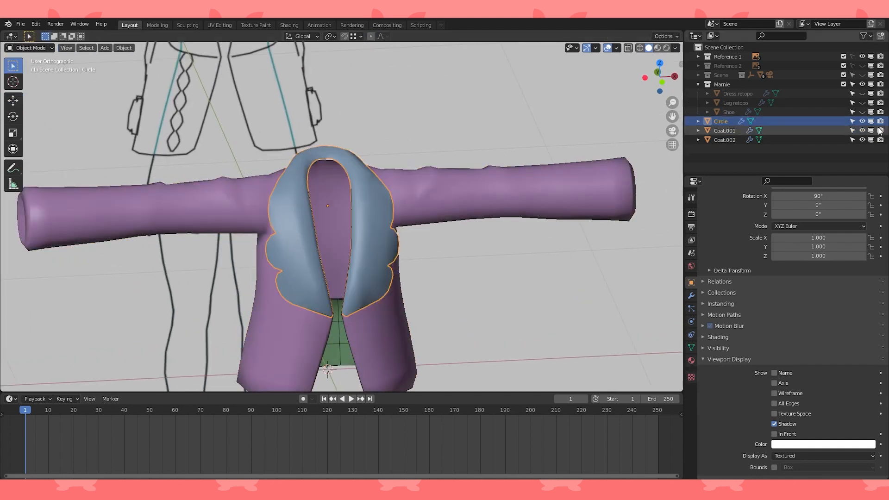
- Hide the collar, duplicate Coat.001's front opening edge and separate the duplicate into its own object
{"action": "left_click", "coordinate": [862, 121]}
{"action": "left_click", "coordinate": [373, 226]}
{"action": "key", "text": "Tab"}
{"action": "scroll", "coordinate": [372, 250], "scroll_direction": "up", "scroll_amount": 2}
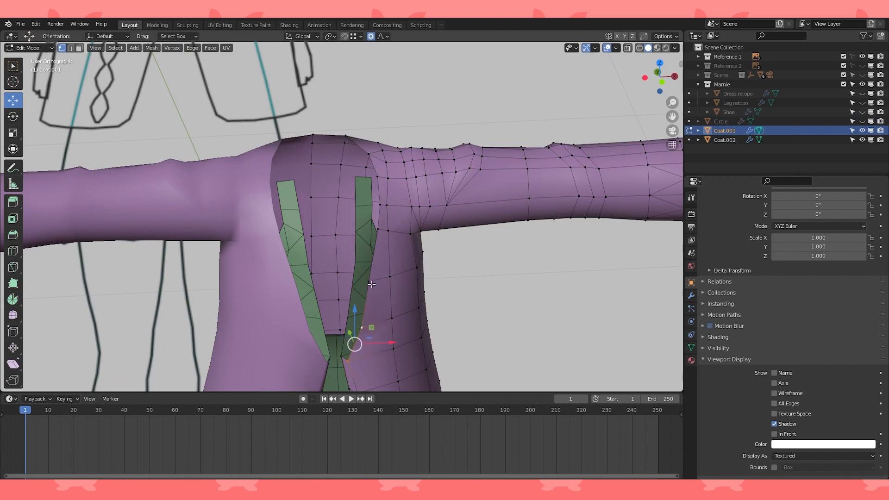
{"action": "middle_click_drag", "start_coordinate": [371, 284], "coordinate": [389, 218]}
{"action": "middle_click_drag", "start_coordinate": [378, 159], "coordinate": [391, 119]}
{"action": "key", "text": "shift+d"}
{"action": "right_click", "coordinate": [404, 132]}
{"action": "key", "text": "p"}
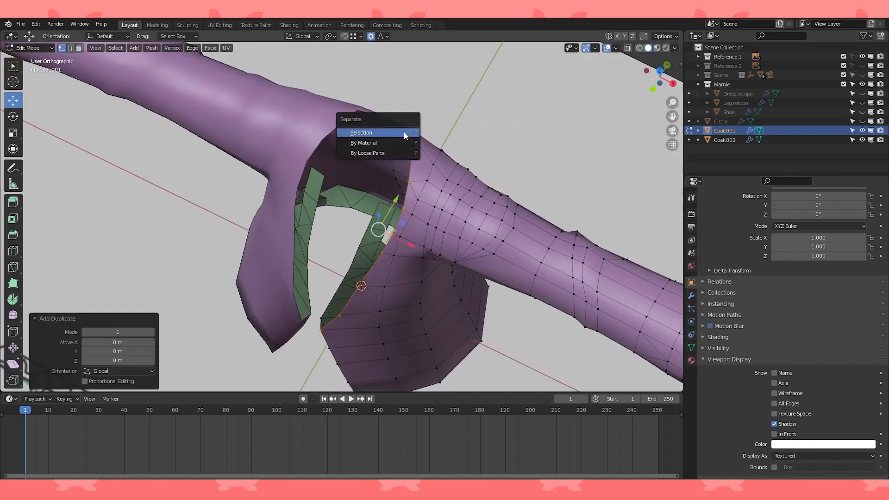
{"action": "left_click", "coordinate": [404, 132]}
{"action": "key", "text": "Tab"}
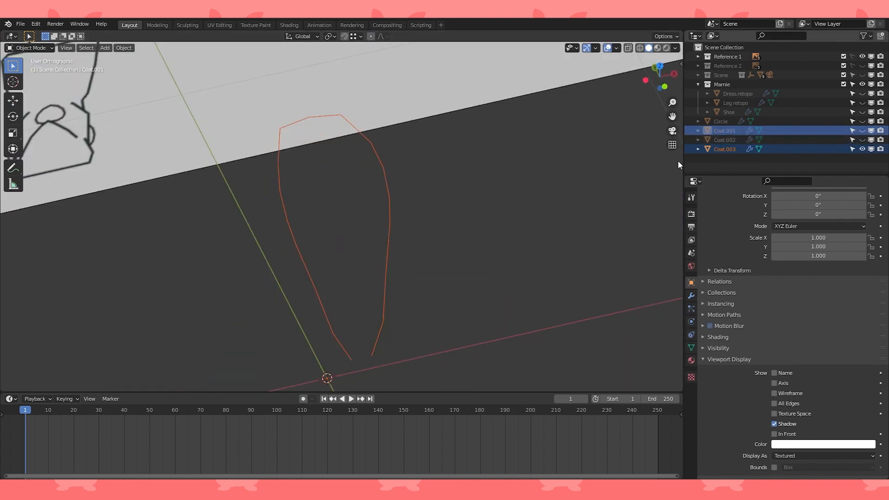
- Show the Circle collar together with the separated coat edge and turn on the collar's Wireframe display
{"action": "key", "text": "Tab"}
{"action": "left_click", "coordinate": [861, 121]}
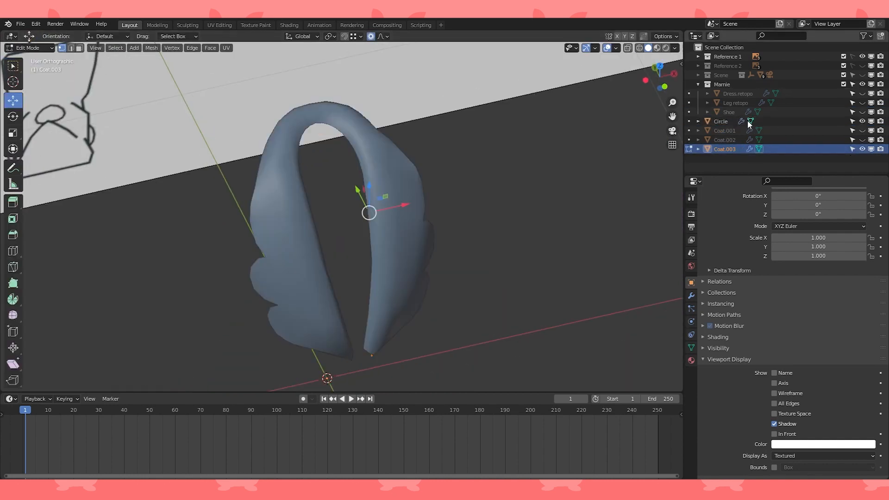
{"action": "middle_click_drag", "start_coordinate": [301, 203], "coordinate": [374, 215]}
{"action": "scroll", "coordinate": [426, 141], "scroll_direction": "up", "scroll_amount": 4}
{"action": "scroll", "coordinate": [399, 215], "scroll_direction": "down", "scroll_amount": 2}
{"action": "key", "text": "Tab"}
{"action": "left_click", "coordinate": [393, 150]}
{"action": "key", "text": "Tab"}
{"action": "key", "text": "a"}
{"action": "left_click", "coordinate": [775, 395]}
- Extrude Coat.003's lower end vertex and snap it to the collar's lower edge, with snapping on and proportional editing off
{"action": "key", "text": "Tab"}
{"action": "left_click", "coordinate": [357, 189]}
{"action": "key", "text": "Tab"}
{"action": "scroll", "coordinate": [376, 195], "scroll_direction": "up", "scroll_amount": 3}
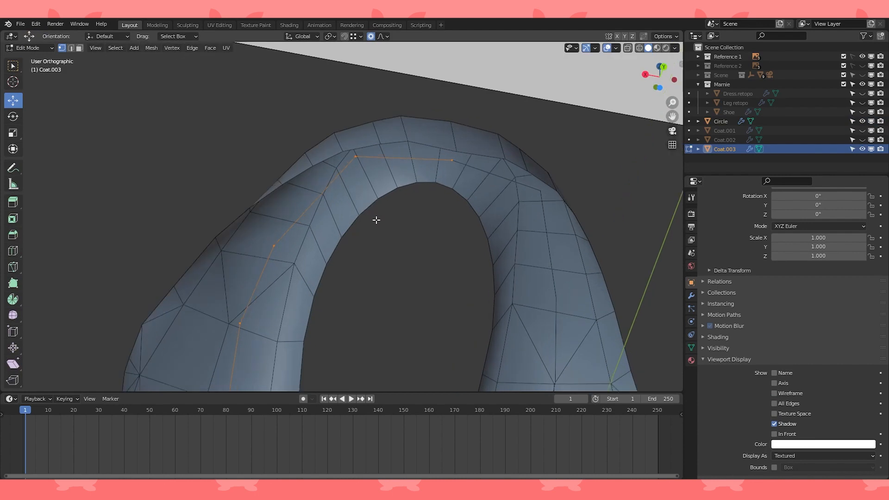
{"action": "scroll", "coordinate": [400, 193], "scroll_direction": "down", "scroll_amount": 2}
{"action": "middle_click_drag", "start_coordinate": [371, 295], "coordinate": [396, 286], "text": "shift"}
{"action": "left_click", "coordinate": [317, 257]}
{"action": "key", "text": "e"}
{"action": "right_click", "coordinate": [318, 256]}
{"action": "left_click", "coordinate": [345, 36]}
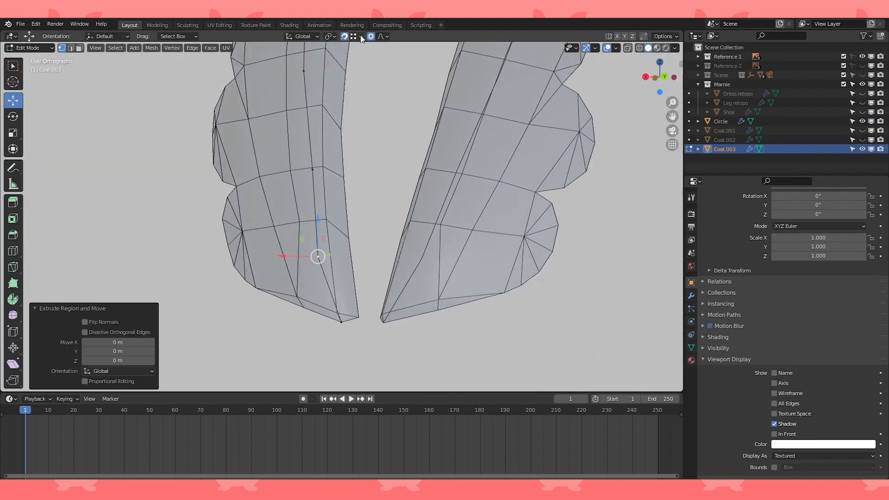
{"action": "left_click", "coordinate": [380, 37]}
{"action": "left_click", "coordinate": [373, 36]}
{"action": "key", "text": "g"}
{"action": "left_click", "coordinate": [304, 306]}
{"action": "middle_click_drag", "start_coordinate": [303, 303], "coordinate": [284, 298]}
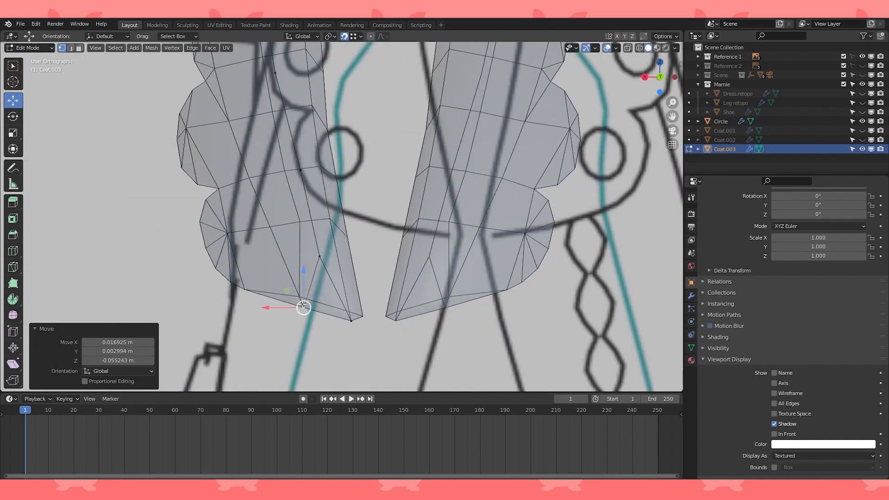
- Extrude a fan of edges from Coat.003's original lower end vertex to the lowest scallop's outline vertices, ending at the notch above
{"action": "scroll", "coordinate": [301, 282], "scroll_direction": "up", "scroll_amount": 1}
{"action": "left_click", "coordinate": [317, 265]}
{"action": "middle_click_drag", "start_coordinate": [317, 264], "coordinate": [305, 269]}
{"action": "key", "text": "e"}
{"action": "left_click", "coordinate": [224, 301]}
{"action": "left_click", "coordinate": [314, 264]}
{"action": "key", "text": "e"}
{"action": "left_click", "coordinate": [207, 291]}
{"action": "left_click", "coordinate": [315, 264]}
{"action": "key", "text": "e"}
{"action": "left_click", "coordinate": [189, 273]}
{"action": "left_click", "coordinate": [315, 264]}
{"action": "key", "text": "e"}
{"action": "left_click", "coordinate": [178, 247]}
{"action": "left_click", "coordinate": [314, 264]}
{"action": "key", "text": "e"}
{"action": "left_click", "coordinate": [173, 218]}
{"action": "left_click", "coordinate": [177, 190]}
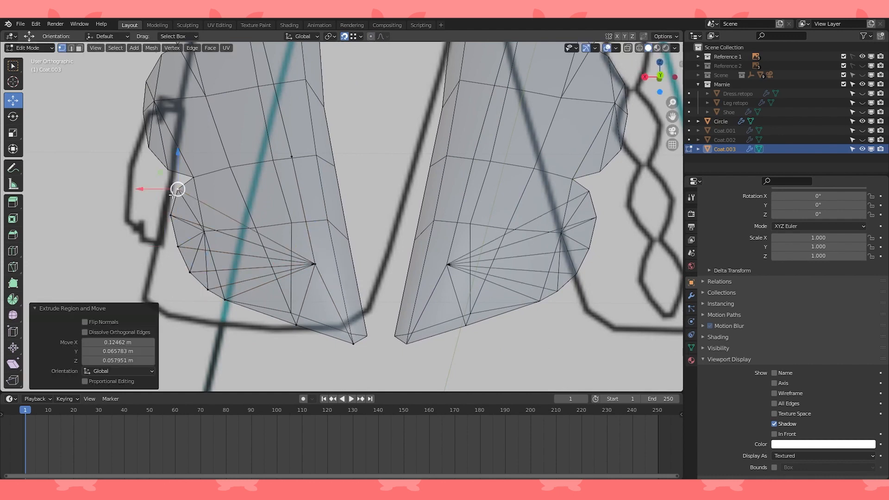
{"action": "left_click", "coordinate": [314, 264]}
{"action": "key", "text": "e"}
{"action": "left_click", "coordinate": [193, 178]}
- Fill the lowest scallop's fan of edges with faces, working from the upper notch down to the tip
{"action": "left_click", "coordinate": [292, 156], "text": "shift"}
{"action": "left_click", "coordinate": [314, 264], "text": "shift"}
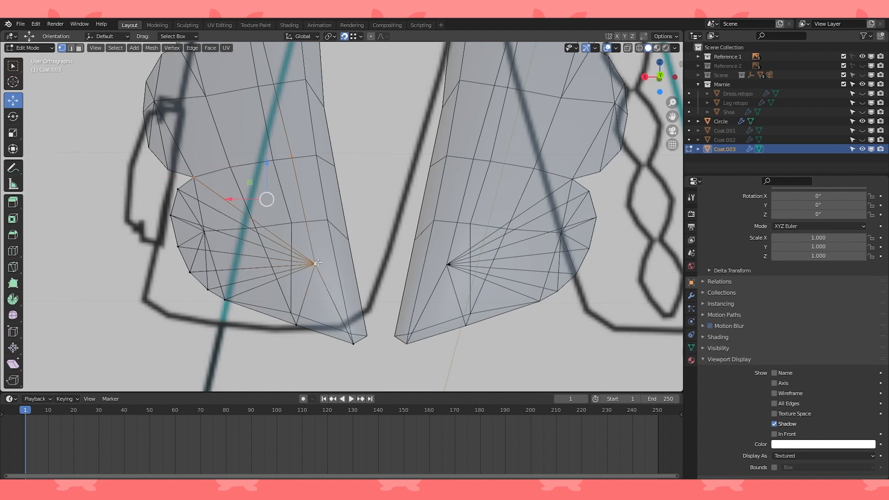
{"action": "key", "text": "f"}
{"action": "left_click", "coordinate": [315, 264], "text": "shift"}
{"action": "key", "text": "f"}
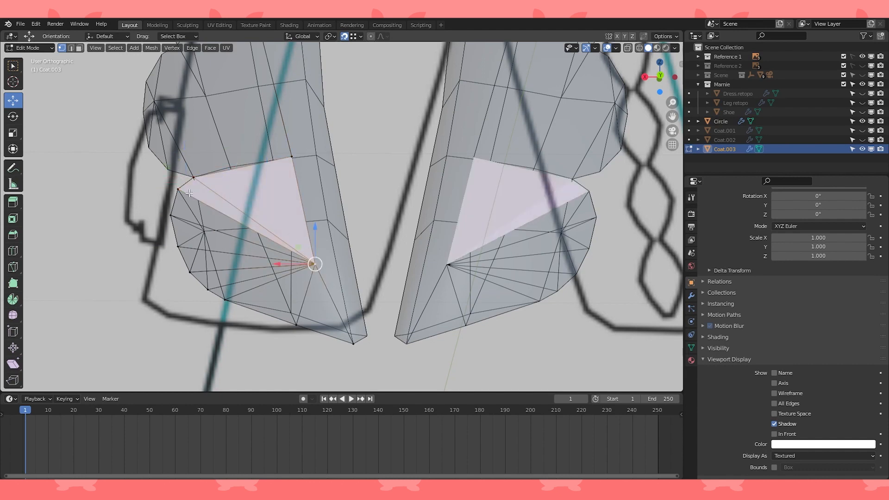
{"action": "left_click", "coordinate": [170, 216], "text": "shift"}
{"action": "key", "text": "f"}
{"action": "left_click", "coordinate": [177, 248], "text": "shift"}
{"action": "key", "text": "f"}
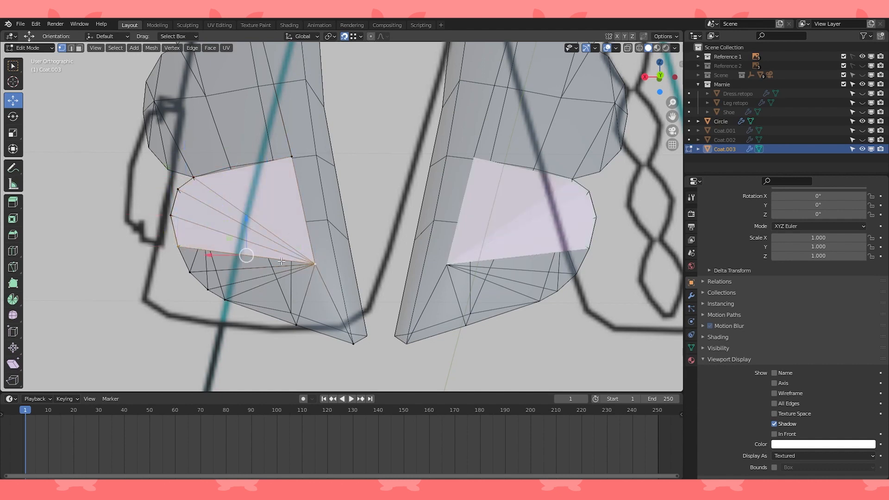
{"action": "left_click", "coordinate": [190, 271], "text": "shift"}
{"action": "key", "text": "f"}
{"action": "key", "text": "f"}
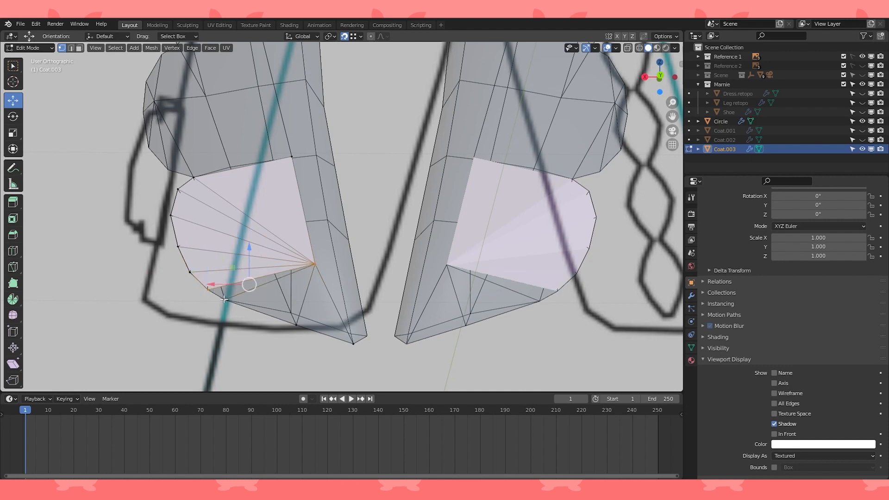
{"action": "key", "text": "f"}
{"action": "key", "text": "f"}
- Extrude a snapped vertex chain along the middle scallop's outline to the next notch and fill the area with one face
{"action": "scroll", "coordinate": [348, 315], "scroll_direction": "down", "scroll_amount": 1}
{"action": "middle_click_drag", "start_coordinate": [313, 185], "coordinate": [355, 246], "text": "shift"}
{"action": "scroll", "coordinate": [355, 246], "scroll_direction": "up", "scroll_amount": 1}
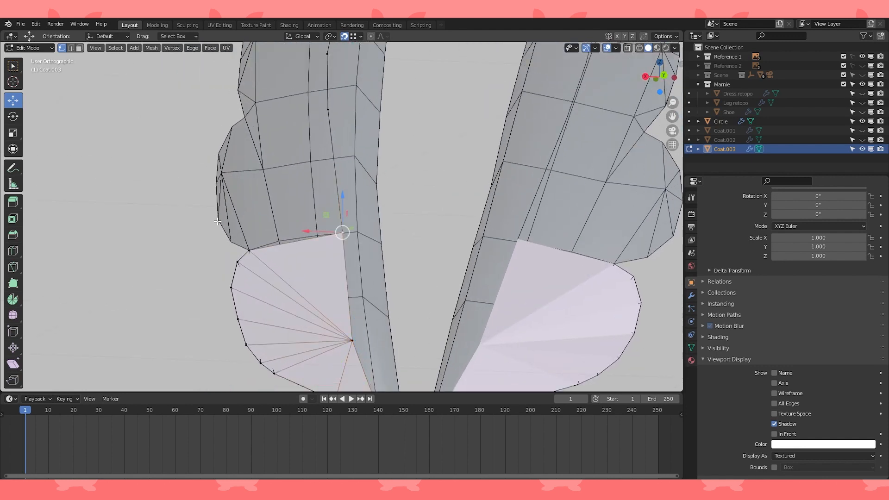
{"action": "middle_click_drag", "start_coordinate": [217, 221], "coordinate": [226, 223]}
{"action": "left_click", "coordinate": [246, 252]}
{"action": "key", "text": "e"}
{"action": "left_click", "coordinate": [210, 226]}
{"action": "left_click", "coordinate": [208, 160]}
{"action": "key", "text": "e"}
{"action": "left_click", "coordinate": [220, 131]}
{"action": "key", "text": "e"}
{"action": "left_click", "coordinate": [236, 123]}
{"action": "middle_click_drag", "start_coordinate": [237, 123], "coordinate": [249, 178], "text": "shift"}
{"action": "left_click", "coordinate": [332, 167], "text": "shift"}
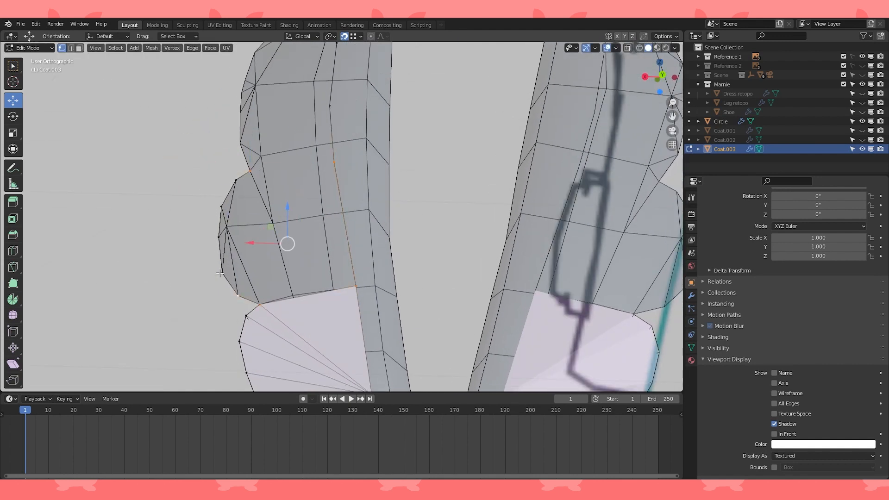
{"action": "key", "text": "f"}
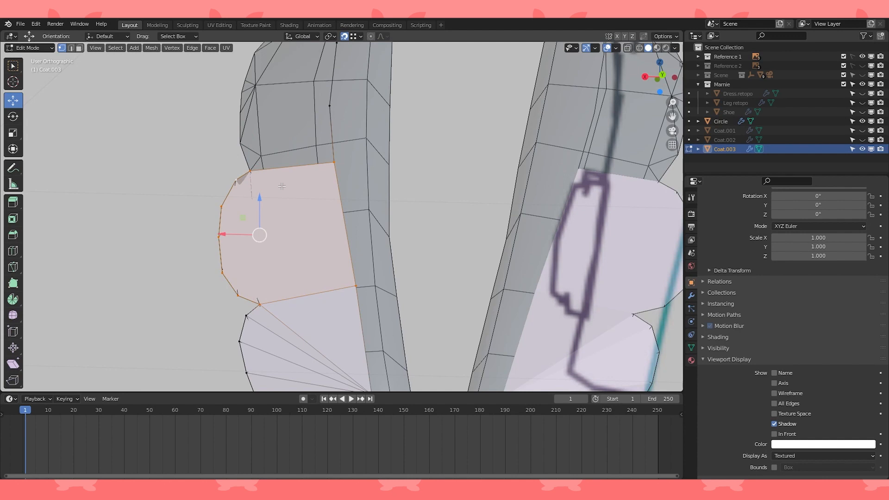
- Split the middle scallop's face into a fan by connecting its outline vertices to the lower vertex of the coat edge
{"action": "key", "text": "j"}
{"action": "left_click", "coordinate": [236, 180]}
{"action": "left_click", "coordinate": [354, 284], "text": "shift"}
{"action": "key", "text": "j"}
{"action": "left_click", "coordinate": [250, 171]}
{"action": "left_click", "coordinate": [354, 285], "text": "shift"}
{"action": "key", "text": "j"}
- Extrude a snapped vertex chain up the outline of the topmost scallop, starting from the notch above the middle scallop
{"action": "middle_click_drag", "start_coordinate": [259, 175], "coordinate": [273, 241], "text": "shift"}
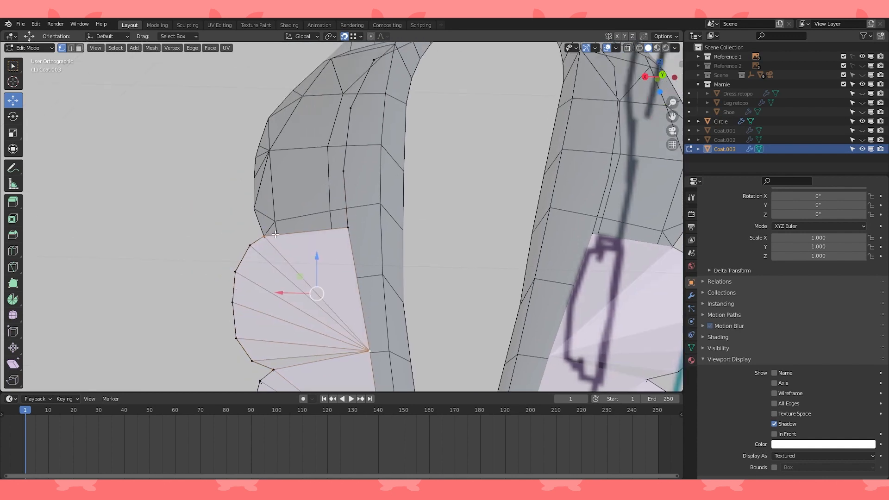
{"action": "left_click", "coordinate": [253, 209]}
{"action": "key", "text": "e"}
{"action": "left_click", "coordinate": [254, 179]}
{"action": "key", "text": "e"}
{"action": "left_click", "coordinate": [255, 159]}
{"action": "key", "text": "e"}
{"action": "left_click", "coordinate": [258, 147]}
{"action": "key", "text": "e"}
{"action": "left_click", "coordinate": [265, 125]}
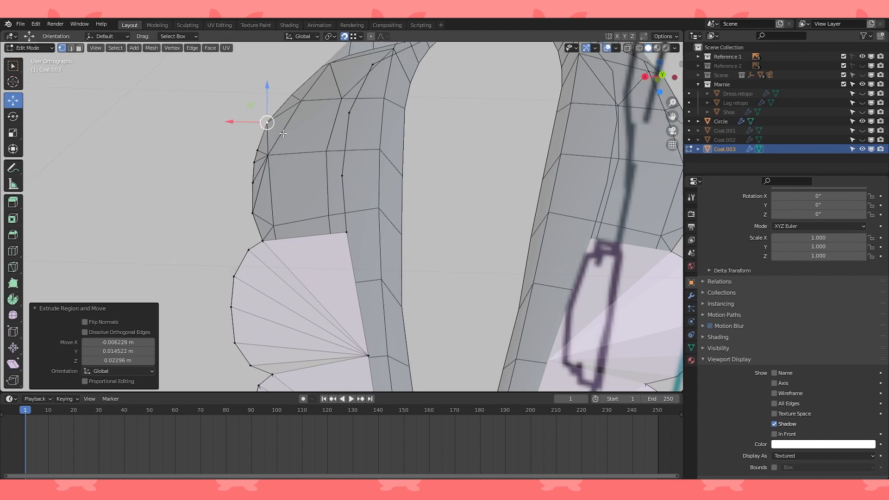
- Fill the topmost scallop's area with a face and split it into a fan meeting at the coat edge vertex
{"action": "middle_click_drag", "start_coordinate": [268, 125], "coordinate": [258, 143], "text": "shift"}
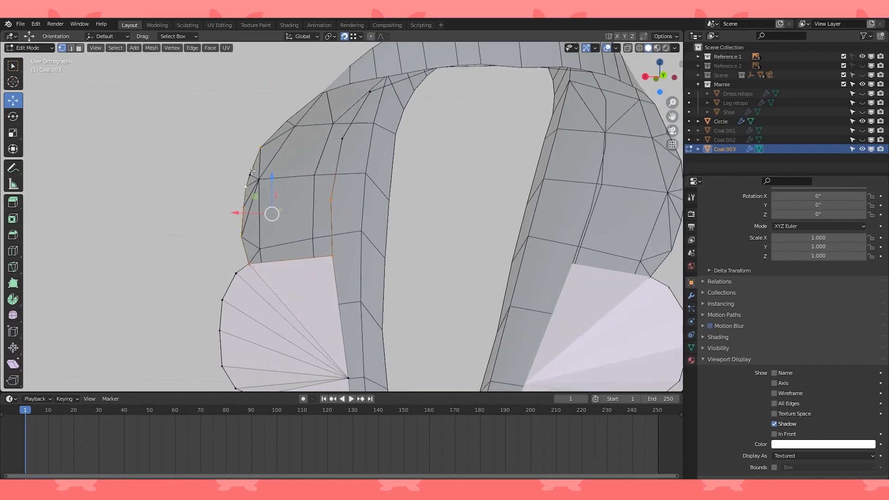
{"action": "key", "text": "f"}
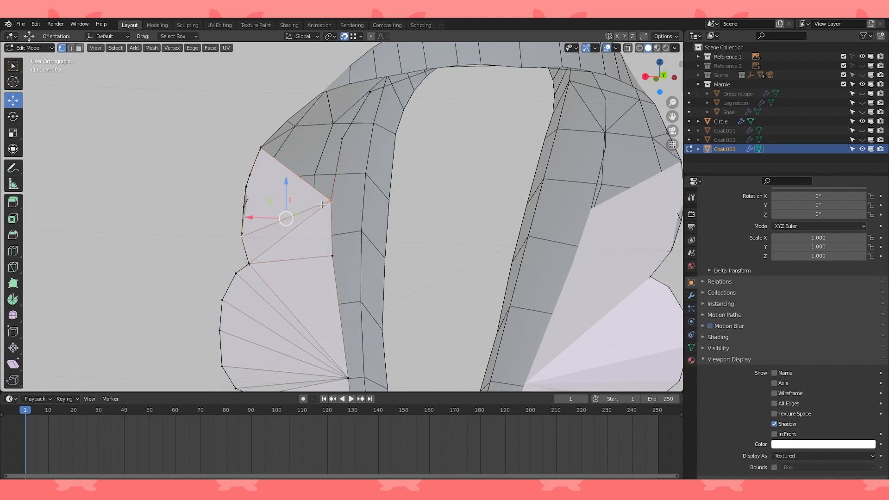
{"action": "middle_click_drag", "start_coordinate": [329, 199], "coordinate": [292, 186]}
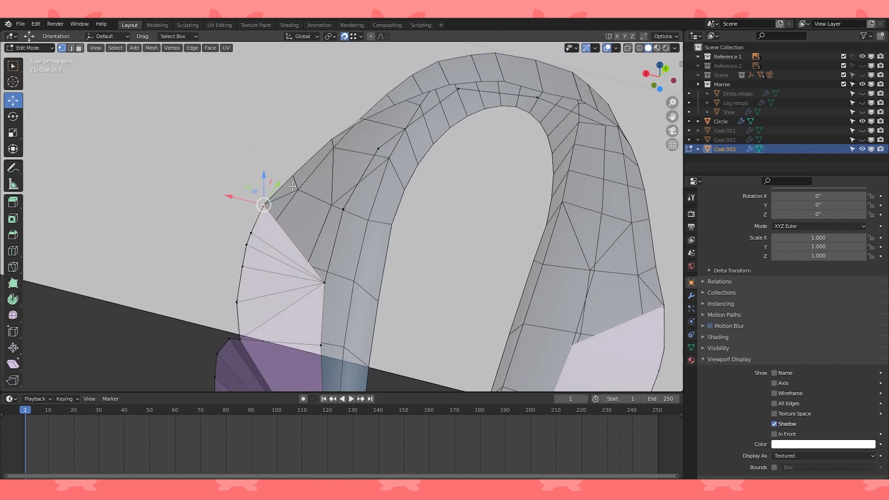
- Extrude two snapped edges along the collar outline above the topmost scallop and fill the strip to the coat edge with faces
{"action": "key", "text": "e"}
{"action": "left_click", "coordinate": [292, 177]}
{"action": "key", "text": "e"}
{"action": "left_click", "coordinate": [331, 141]}
{"action": "left_click", "coordinate": [292, 177]}
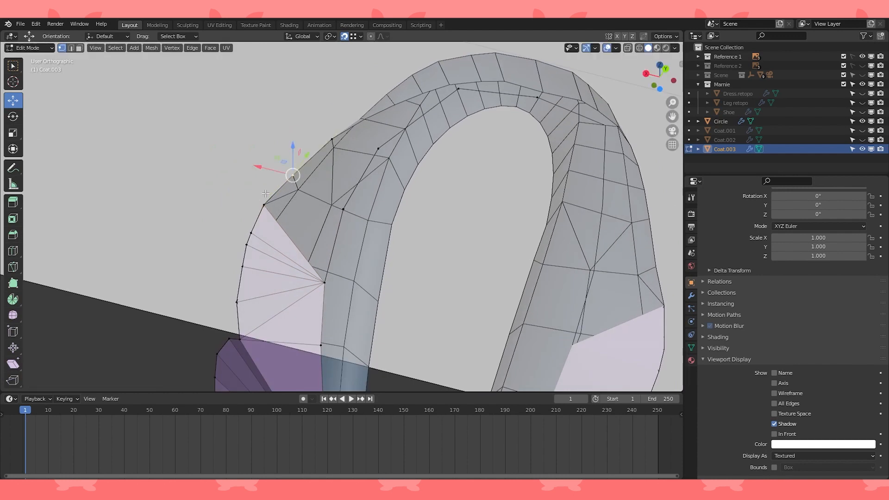
{"action": "left_click", "coordinate": [343, 209], "text": "shift"}
{"action": "key", "text": "f"}
{"action": "key", "text": "f"}
- Continue the snapped vertex chain along the collar's outer edge as it curves towards the back of the neck
{"action": "middle_click_drag", "start_coordinate": [375, 148], "coordinate": [354, 199]}
{"action": "left_click", "coordinate": [324, 189]}
{"action": "scroll", "coordinate": [358, 199], "scroll_direction": "up", "scroll_amount": 1}
{"action": "left_click", "coordinate": [352, 190]}
{"action": "key", "text": "e"}
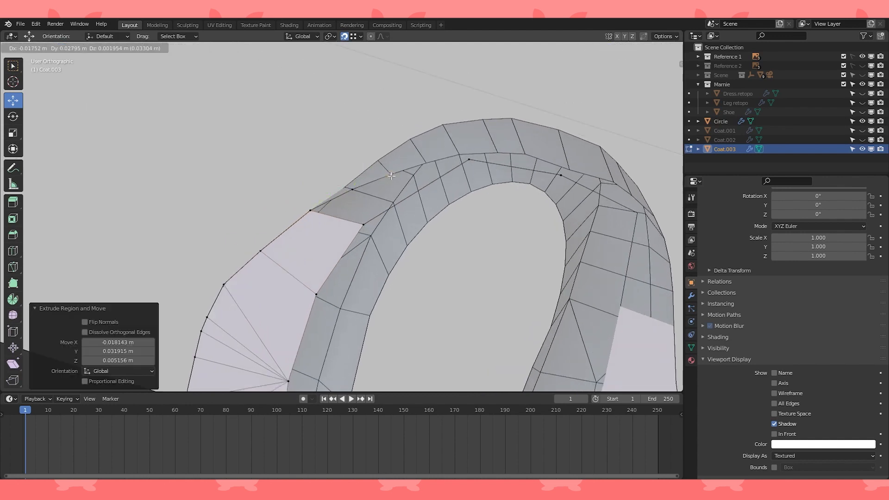
{"action": "left_click", "coordinate": [391, 175]}
{"action": "middle_click_drag", "start_coordinate": [391, 174], "coordinate": [383, 163]}
{"action": "key", "text": "e"}
{"action": "left_click", "coordinate": [422, 158]}
{"action": "key", "text": "e"}
{"action": "left_click", "coordinate": [452, 145]}
- Fill the gap between the new outline chain and the coat edge with faces towards the back of the neck
{"action": "left_click", "coordinate": [356, 194]}
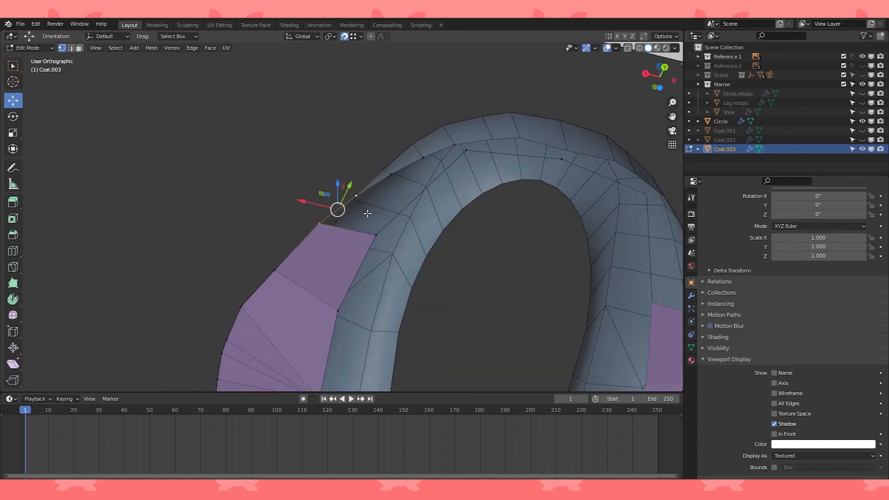
{"action": "key", "text": "f"}
{"action": "middle_click_drag", "start_coordinate": [378, 221], "coordinate": [391, 221]}
{"action": "left_click", "coordinate": [357, 194]}
{"action": "left_click", "coordinate": [440, 170]}
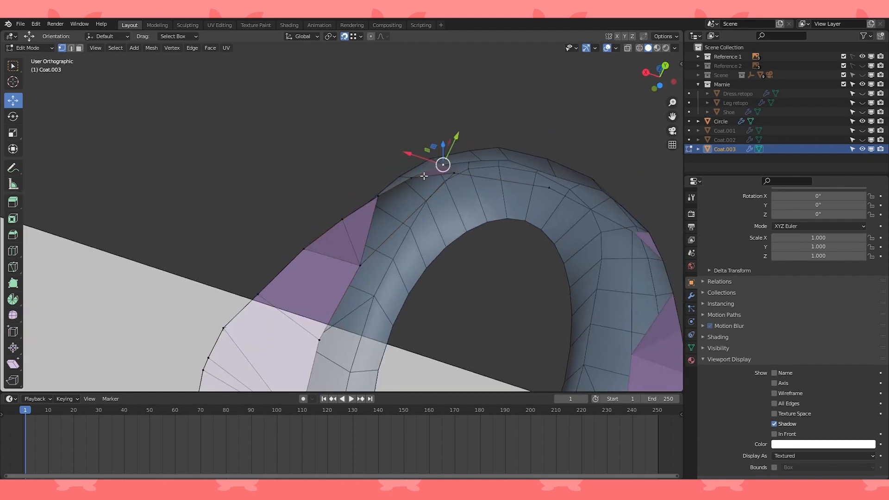
{"action": "left_click", "coordinate": [377, 196], "text": "shift"}
{"action": "key", "text": "f"}
- Extrude the remaining snapped edges around the back of the neck up to the mirror centre
{"action": "middle_click_drag", "start_coordinate": [378, 196], "coordinate": [362, 192]}
{"action": "left_click", "coordinate": [400, 172]}
{"action": "middle_click_drag", "start_coordinate": [442, 182], "coordinate": [419, 194]}
{"action": "key", "text": "e"}
{"action": "left_click", "coordinate": [420, 176]}
{"action": "key", "text": "e"}
{"action": "left_click", "coordinate": [447, 170]}
{"action": "key", "text": "e"}
{"action": "left_click", "coordinate": [497, 176]}
- Fill the last gap in the underside at the back of the neck with a face
{"action": "left_click", "coordinate": [495, 187], "text": "shift"}
{"action": "left_click", "coordinate": [448, 171], "text": "shift"}
{"action": "key", "text": "f"}
{"action": "middle_click_drag", "start_coordinate": [452, 176], "coordinate": [399, 180]}
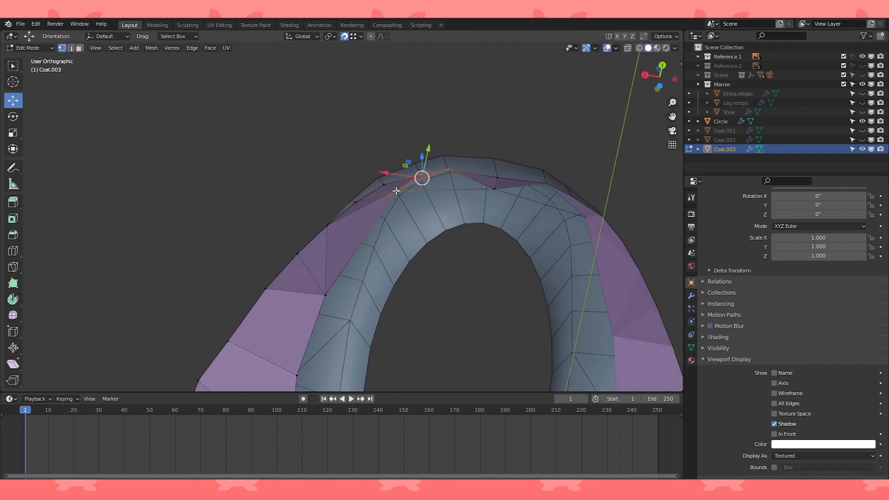
- Apply smooth shading to the collar's underside faces and return to Object Mode
{"action": "middle_click_drag", "start_coordinate": [490, 186], "coordinate": [372, 252]}
{"action": "left_click", "coordinate": [210, 48]}
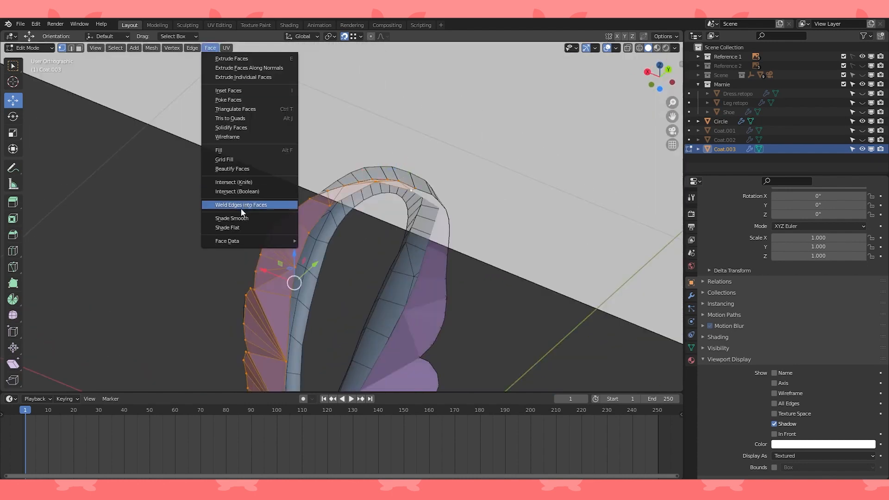
{"action": "left_click", "coordinate": [234, 218]}
{"action": "key", "text": "Tab"}
- Switch to rendered shading in the side view and rename the Circle object as Coat
{"action": "middle_click_drag", "start_coordinate": [241, 218], "coordinate": [527, 265]}
{"action": "scroll", "coordinate": [526, 265], "scroll_direction": "down", "scroll_amount": 3}
{"action": "left_click", "coordinate": [197, 171]}
{"action": "middle_click_drag", "start_coordinate": [197, 171], "coordinate": [259, 183]}
{"action": "left_click", "coordinate": [317, 201]}
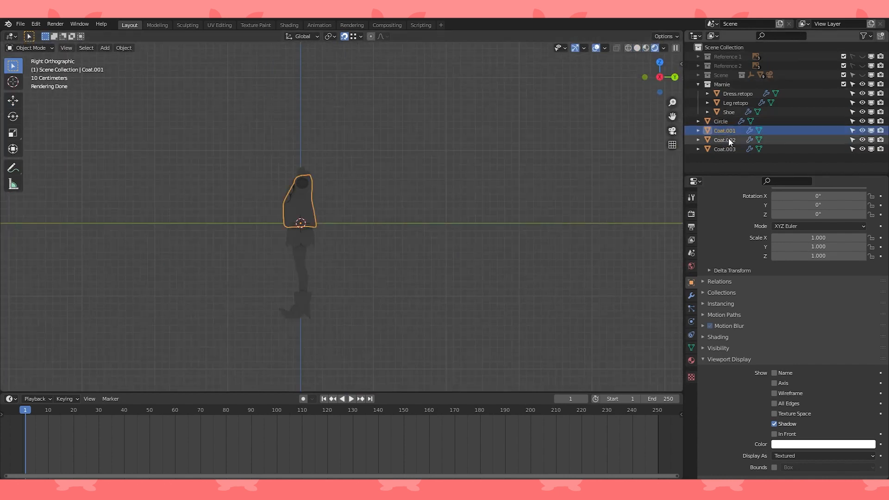
{"action": "left_click", "coordinate": [719, 120]}
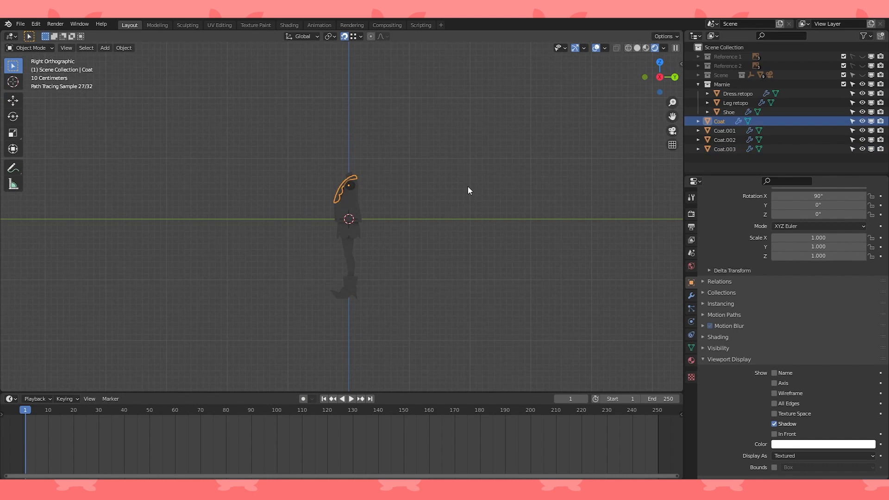
- Add a mesh plane at the world origin and scale it up to 1.881
{"action": "key", "text": "shift+a"}
{"action": "left_click", "coordinate": [500, 185]}
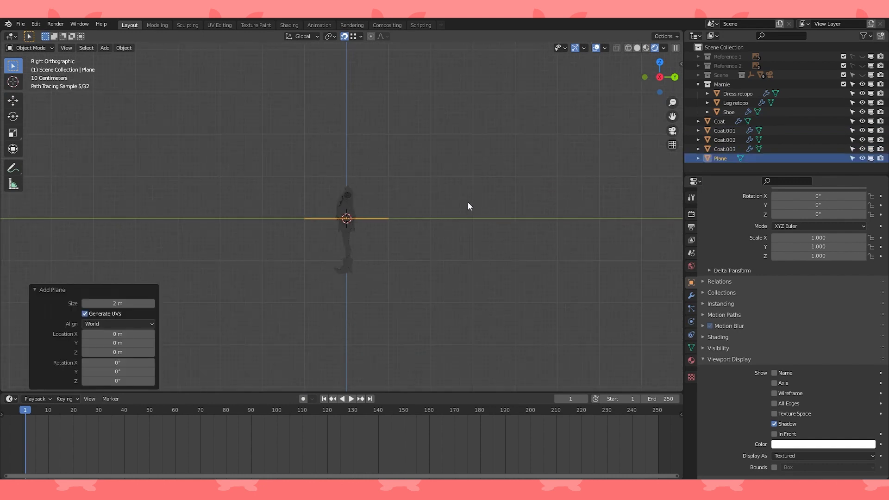
{"action": "key", "text": "s"}
{"action": "left_click", "coordinate": [535, 219]}
{"action": "left_click", "coordinate": [473, 145]}
- Move the plane above and in front of the character and tilt it 45.3° about the X axis
{"action": "key", "text": "g"}
{"action": "left_click", "coordinate": [421, 80]}
{"action": "key", "text": "r"}
{"action": "left_click", "coordinate": [395, 83]}
{"action": "key", "text": "g"}
{"action": "left_click", "coordinate": [435, 107]}
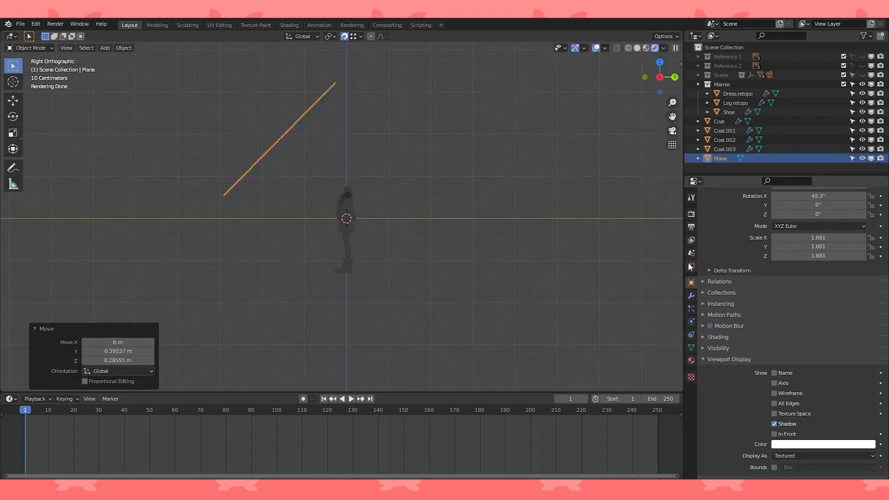
- Create a new material for the plane and set its surface to Transparent BSDF
{"action": "left_click", "coordinate": [691, 360]}
{"action": "left_click", "coordinate": [789, 243]}
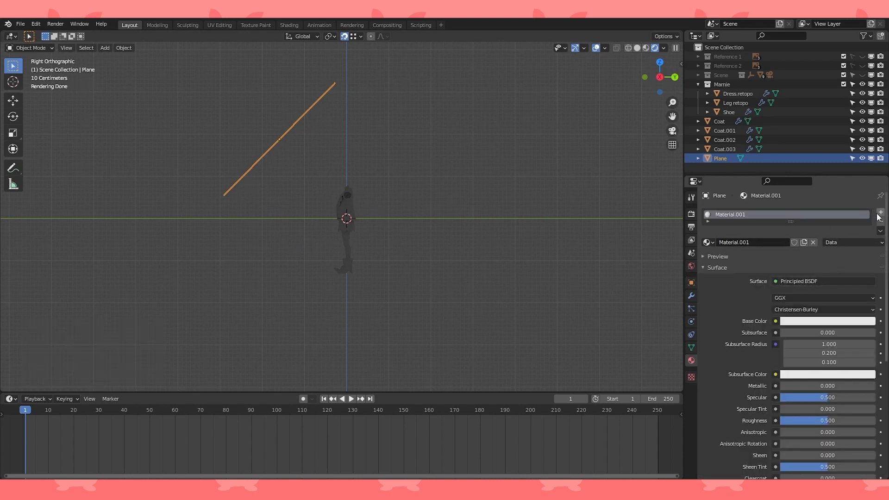
{"action": "left_click", "coordinate": [870, 282]}
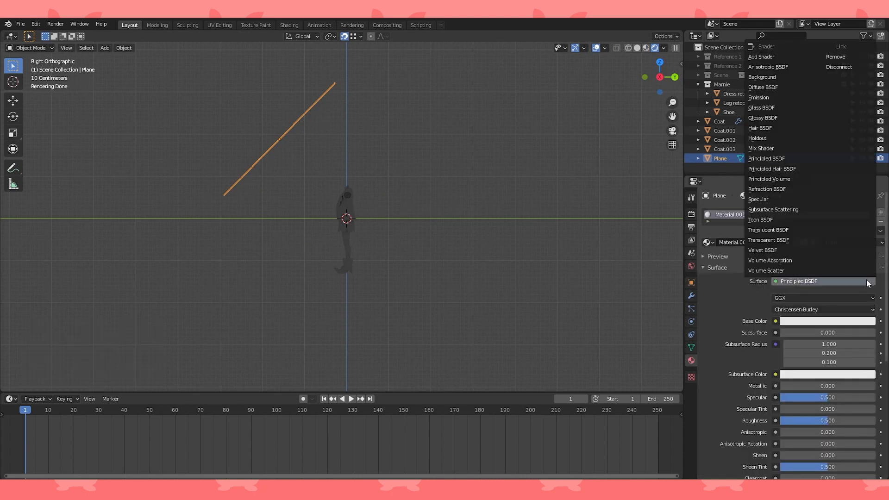
{"action": "left_click", "coordinate": [780, 241]}
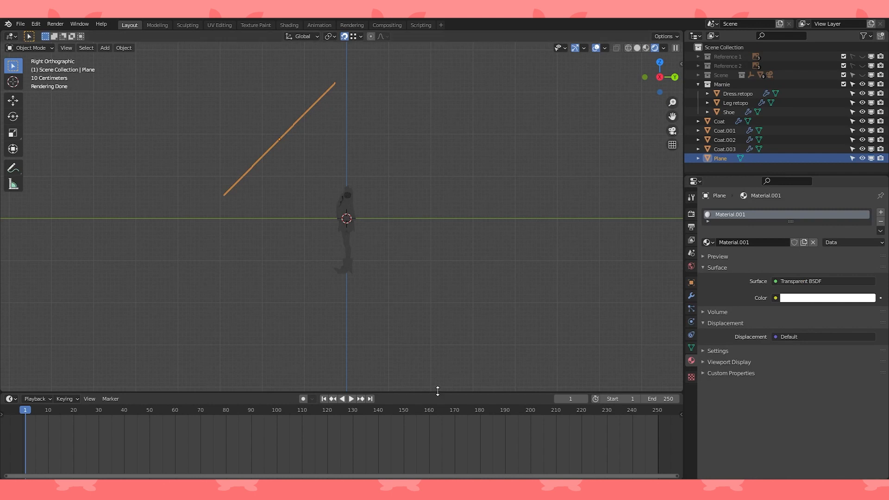
- Enlarge the timeline area, turn it into a Shader Editor and add an Emission shader below the Transparent BSDF
{"action": "left_click_drag", "start_coordinate": [14, 393], "coordinate": [14, 291]}
{"action": "left_click", "coordinate": [10, 297]}
{"action": "left_click", "coordinate": [34, 373]}
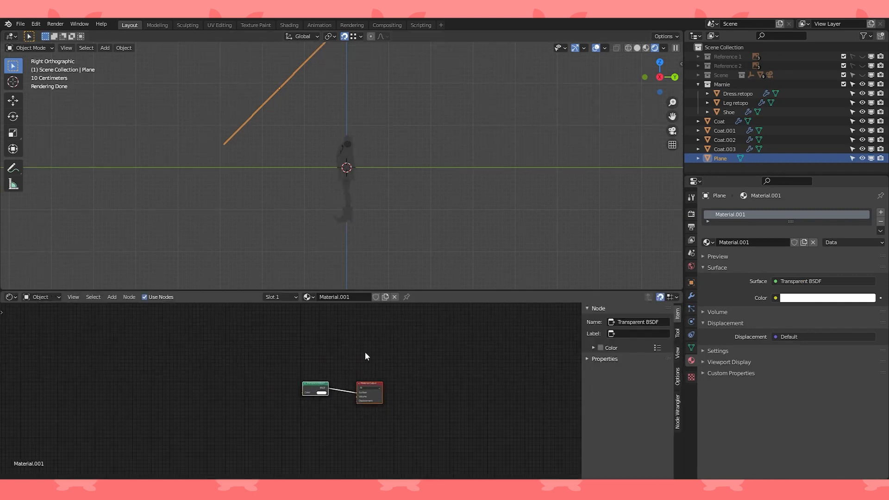
{"action": "key", "text": "shift+a"}
{"action": "mouse_move", "coordinate": [292, 411]}
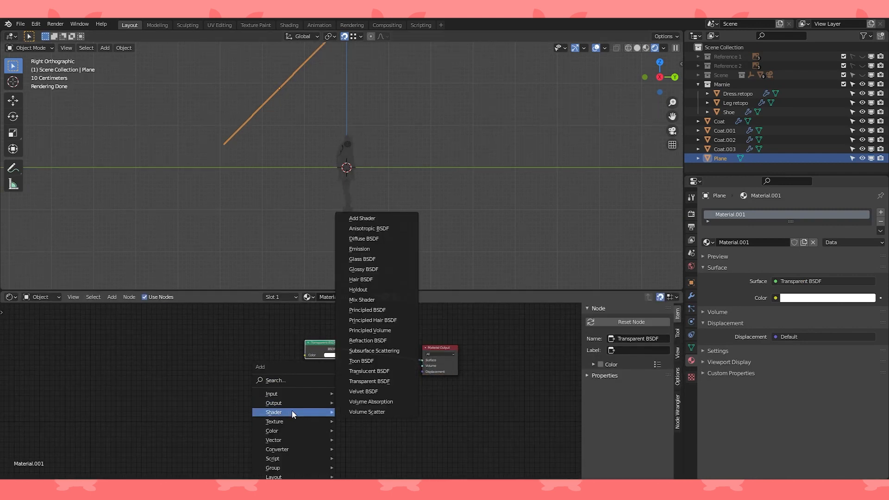
{"action": "left_click", "coordinate": [373, 248]}
{"action": "left_click", "coordinate": [318, 380]}
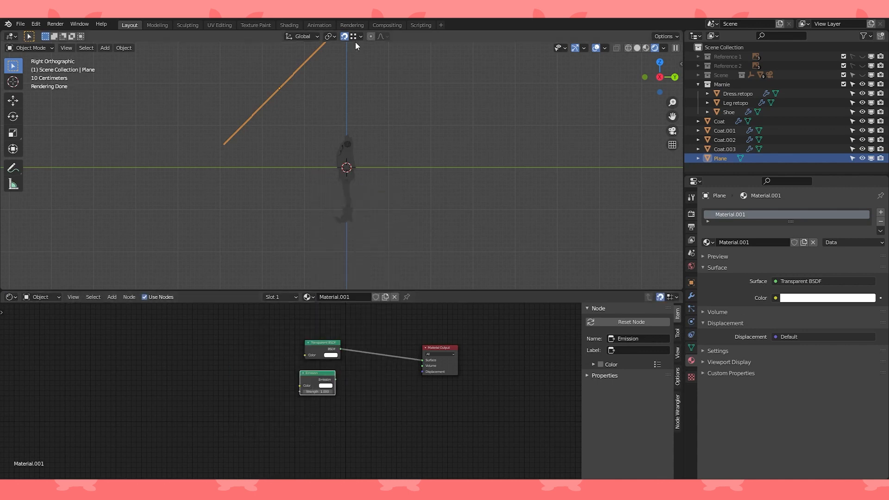
- Insert a Mix Shader before the Material Output that combines the Transparent BSDF and the Emission shader
{"action": "key", "text": "shift+a"}
{"action": "mouse_move", "coordinate": [193, 402]}
{"action": "left_click", "coordinate": [236, 291]}
{"action": "left_click", "coordinate": [379, 346]}
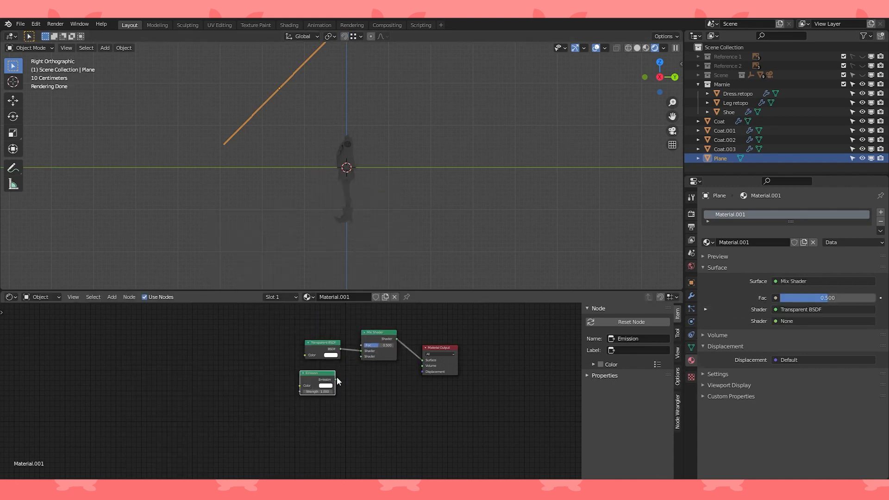
- Drive the Mix Shader's factor with a mapped Gradient Texture set to Spherical
{"action": "key", "text": "ctrl+t"}
{"action": "left_click_drag", "start_coordinate": [345, 327], "coordinate": [221, 324]}
{"action": "key", "text": "shift+s"}
{"action": "mouse_move", "coordinate": [217, 353]}
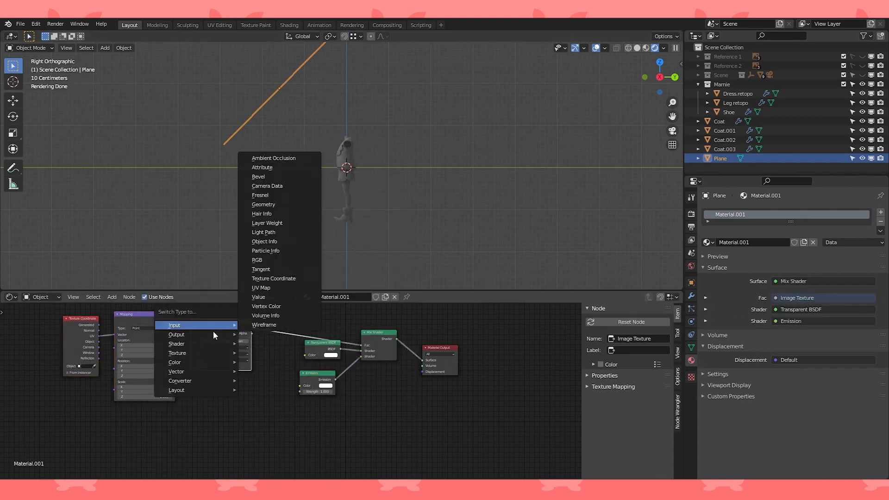
{"action": "left_click", "coordinate": [271, 260]}
{"action": "left_click", "coordinate": [208, 341]}
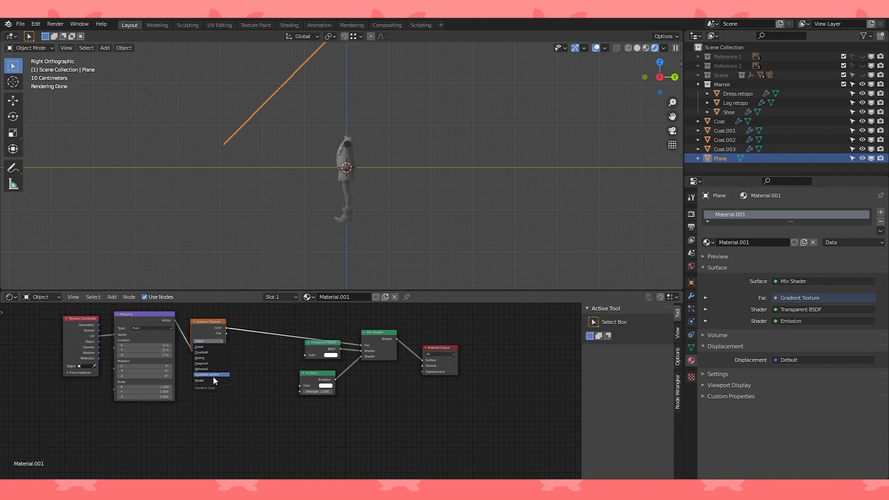
{"action": "left_click", "coordinate": [207, 369]}
{"action": "left_click_drag", "start_coordinate": [209, 345], "coordinate": [249, 346]}
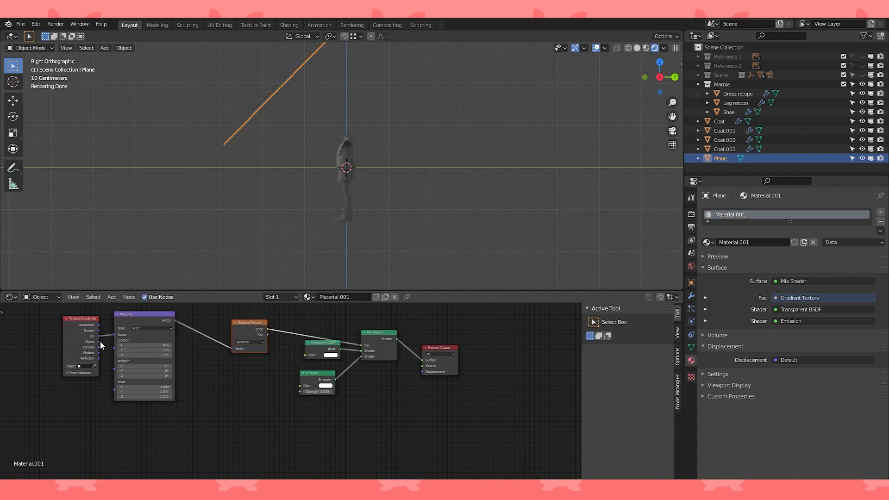
- Feed the mapping with Object coordinates, raise the Emission strength to 4.7 and scale the plane by 0.743
{"action": "middle_click_drag", "start_coordinate": [241, 201], "coordinate": [390, 361]}
{"action": "left_click_drag", "start_coordinate": [318, 392], "coordinate": [338, 392]}
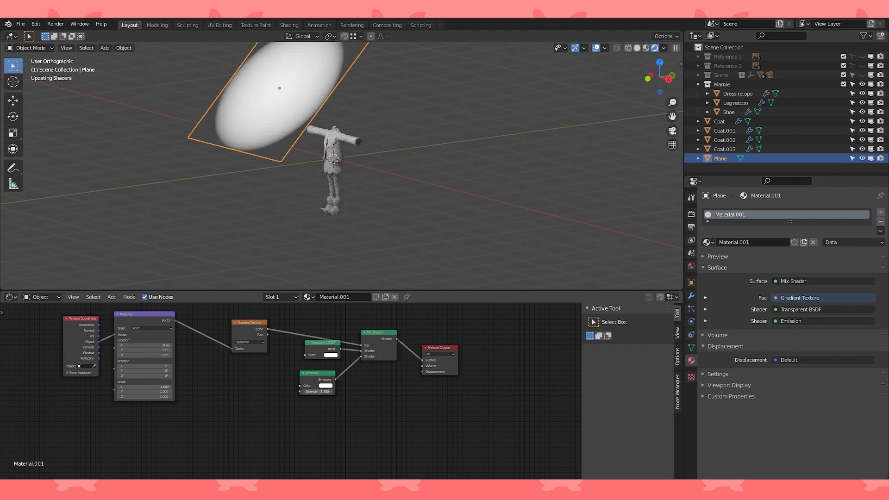
{"action": "key", "text": "s"}
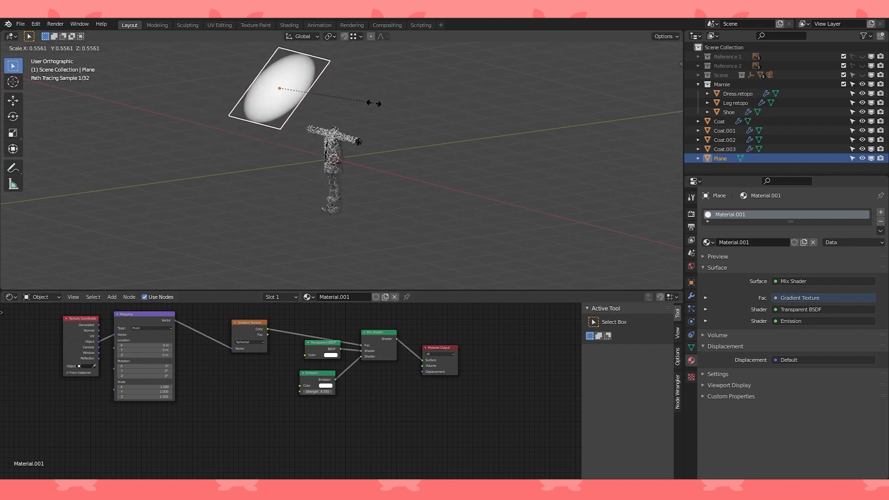
{"action": "left_click", "coordinate": [407, 88]}
- Disable the plane's Camera ray visibility so that it only lights the scene
{"action": "left_click", "coordinate": [691, 282]}
{"action": "scroll", "coordinate": [705, 351], "scroll_direction": "down", "scroll_amount": 5}
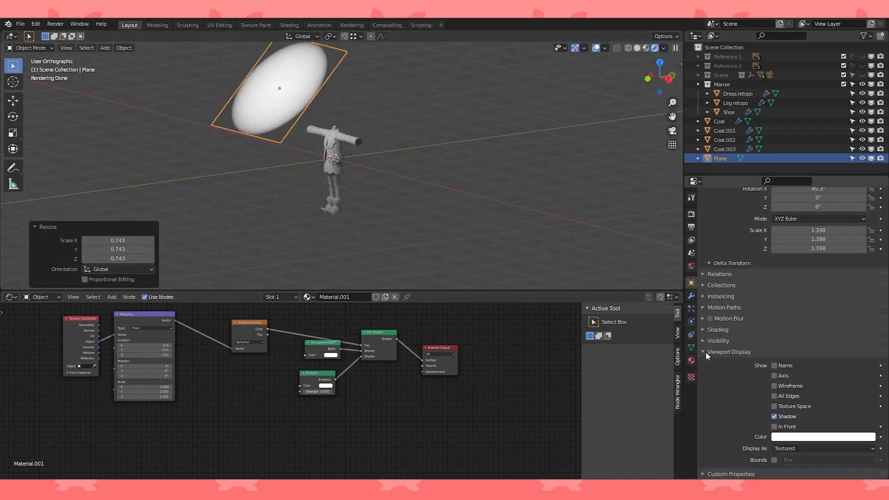
{"action": "scroll", "coordinate": [700, 411], "scroll_direction": "up", "scroll_amount": 5}
{"action": "scroll", "coordinate": [760, 392], "scroll_direction": "down", "scroll_amount": 5}
{"action": "left_click", "coordinate": [779, 415]}
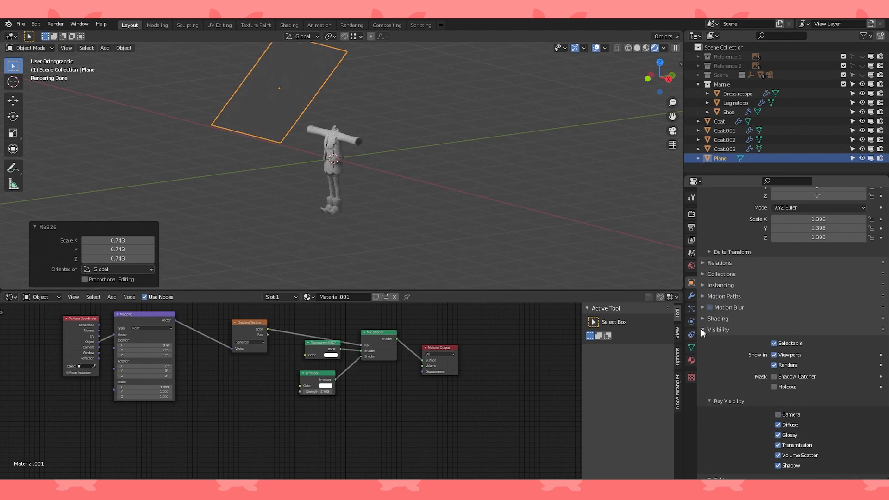
{"action": "left_click", "coordinate": [702, 329]}
{"action": "key", "text": "Tab"}
{"action": "key", "text": "Tab"}
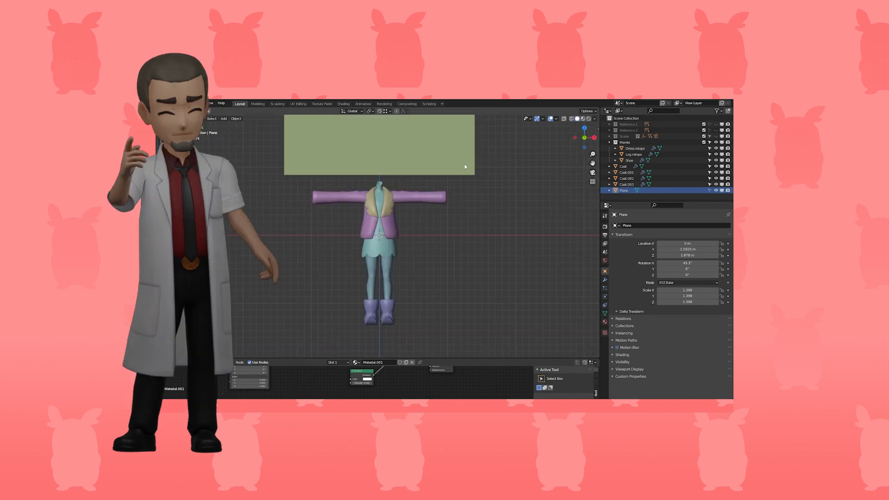
{"action": "key", "text": "h"}
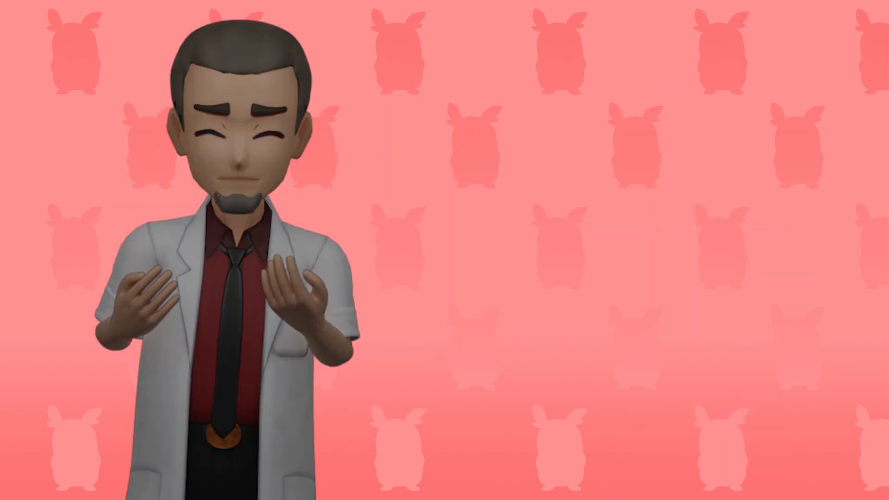